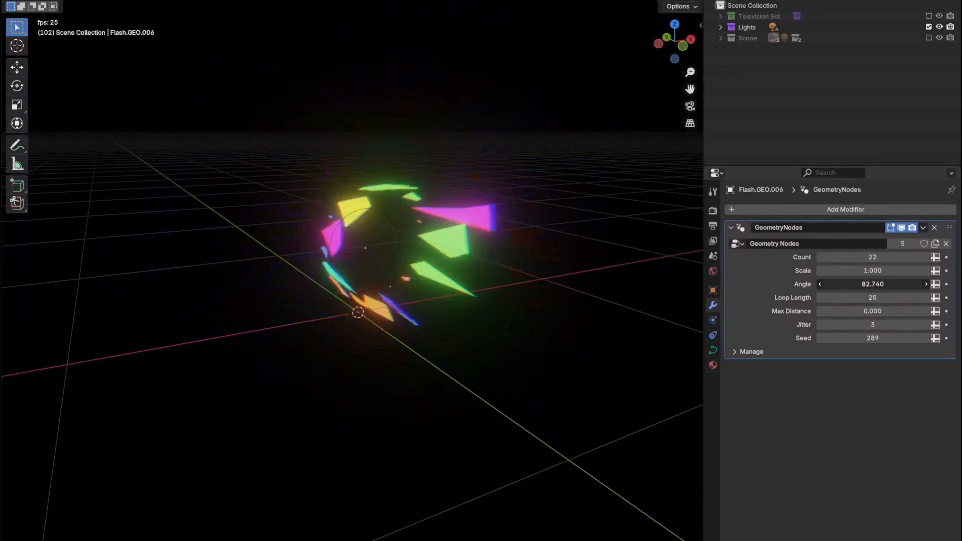
Step: Set the flash effect's Angle to 32.34 and Scale to 1.07, and adjust its Max Distance
drag(873, 285, 847, 271)
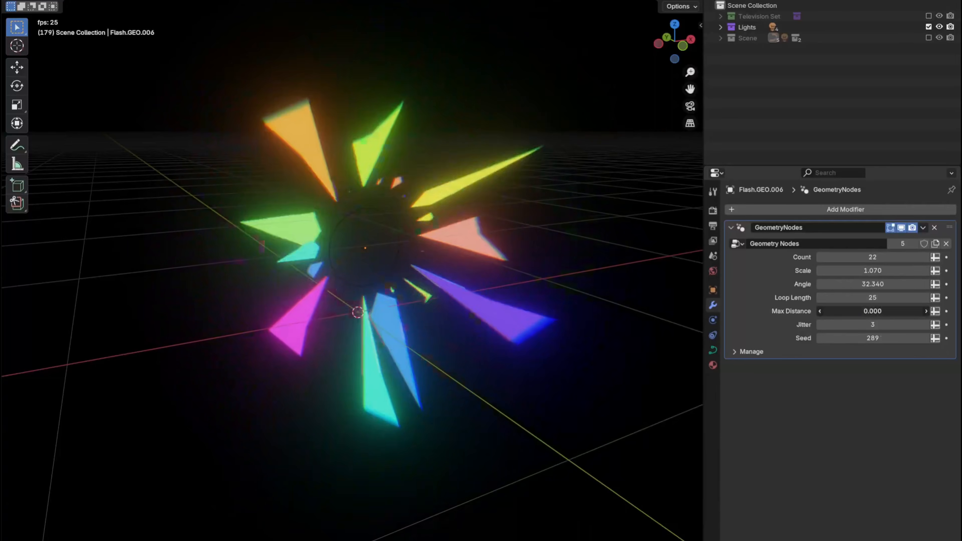
drag(847, 311, 861, 311)
middle_drag(369, 292, 394, 298)
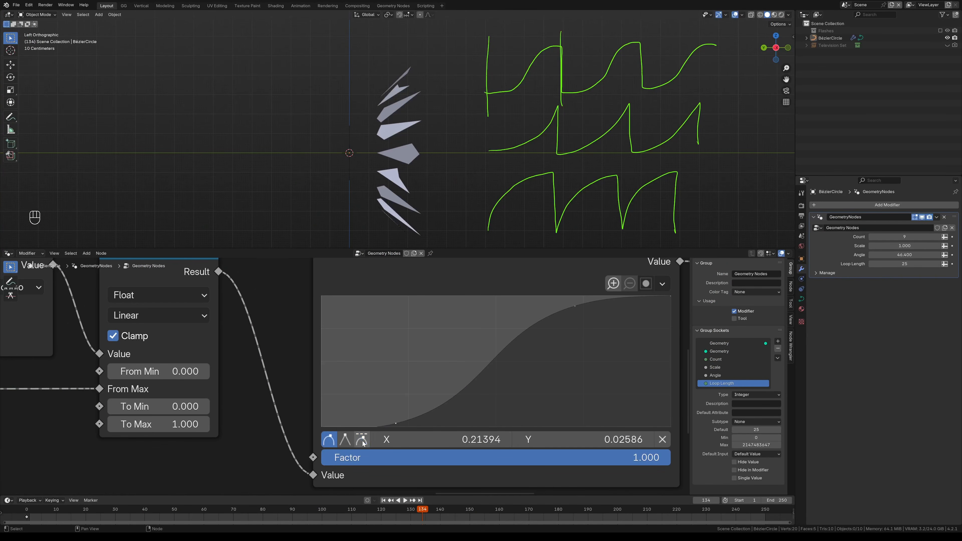
Step: Try an auto-clamped handle on the lower point of the Float Curve
click(362, 440)
key(ctrl+z)
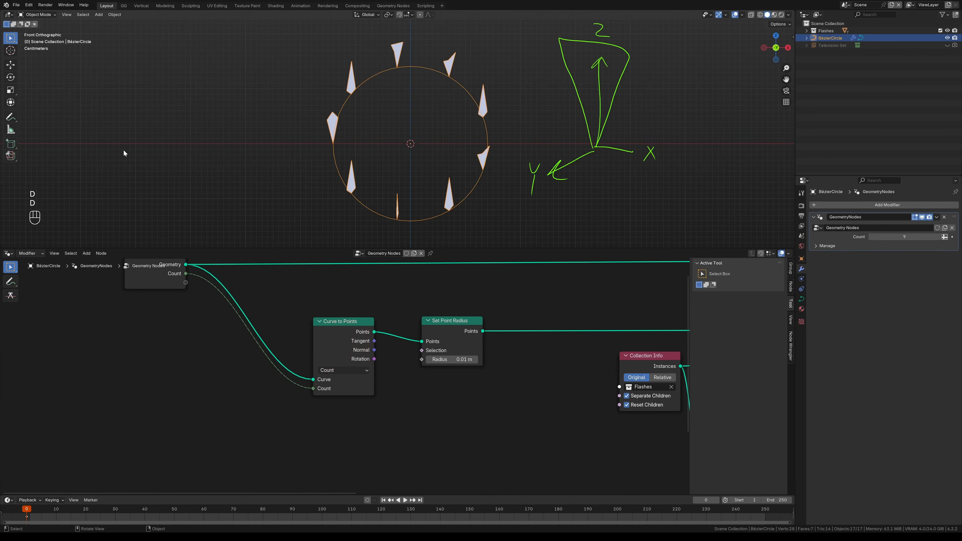
Step: Annotate the television view with a triangular flash below the sketched circle and a long arrow pointing upward from its top
drag(133, 135, 222, 90)
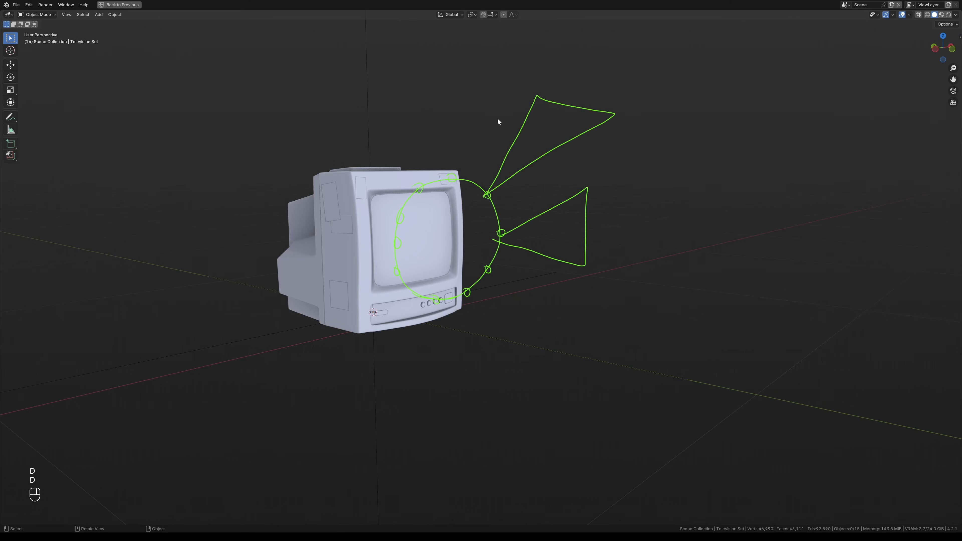
drag(468, 298, 470, 304)
drag(452, 172, 453, 36)
drag(442, 145, 461, 144)
drag(468, 85, 435, 70)
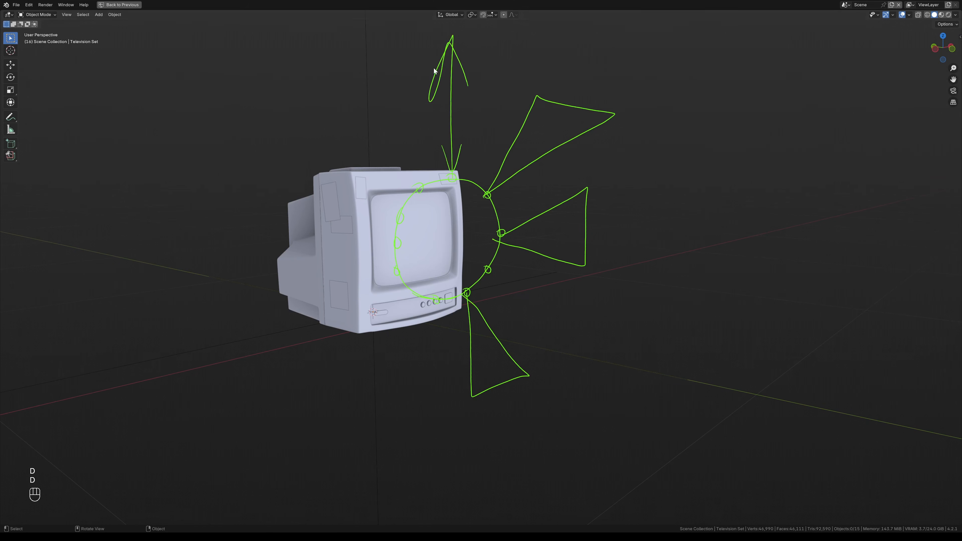
drag(513, 147, 480, 177)
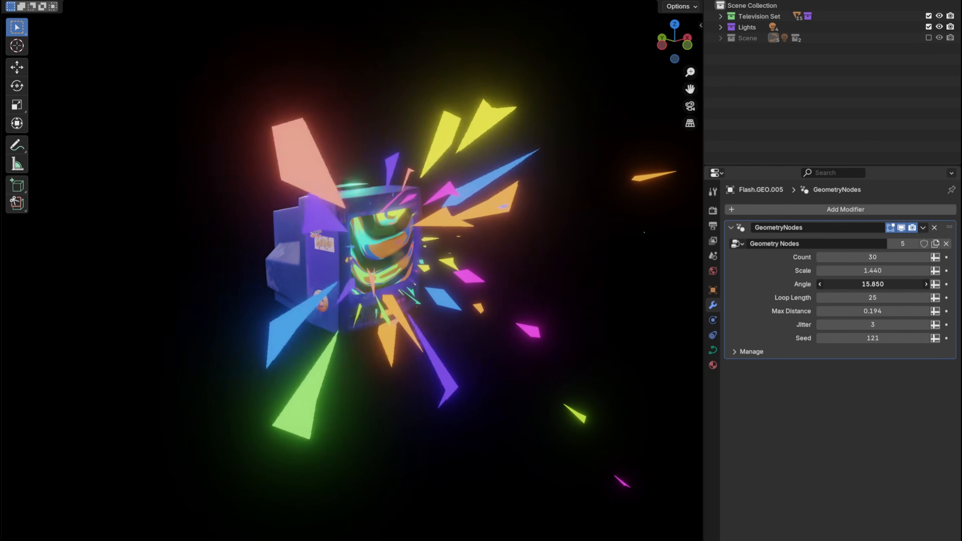
Step: Adjust the Count, Scale, Angle and Max Distance of the flashes around the television
drag(870, 256, 910, 257)
mouse_move(872, 271)
mouse_down()
mouse_move(917, 271)
mouse_move(871, 271)
mouse_up()
drag(871, 284, 909, 284)
drag(871, 257, 839, 257)
drag(872, 311, 906, 311)
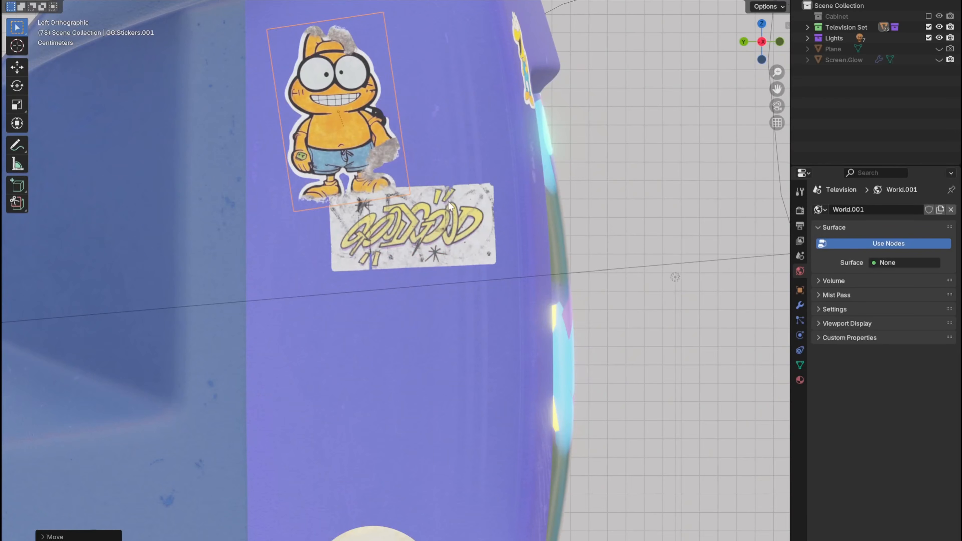
Step: Move the graffiti sticker about 0.04 m down the television's side panel and start rotating it
key(g)
click(444, 284)
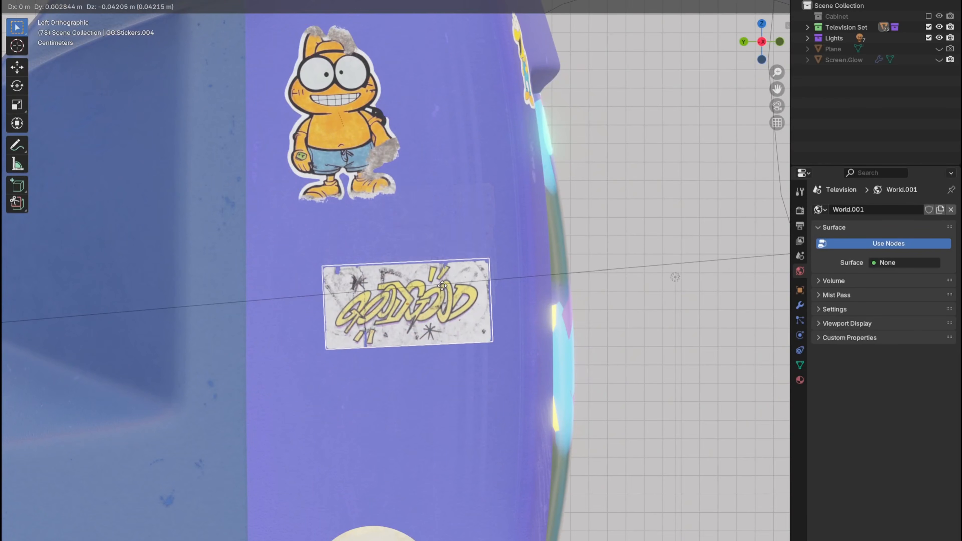
key(r)
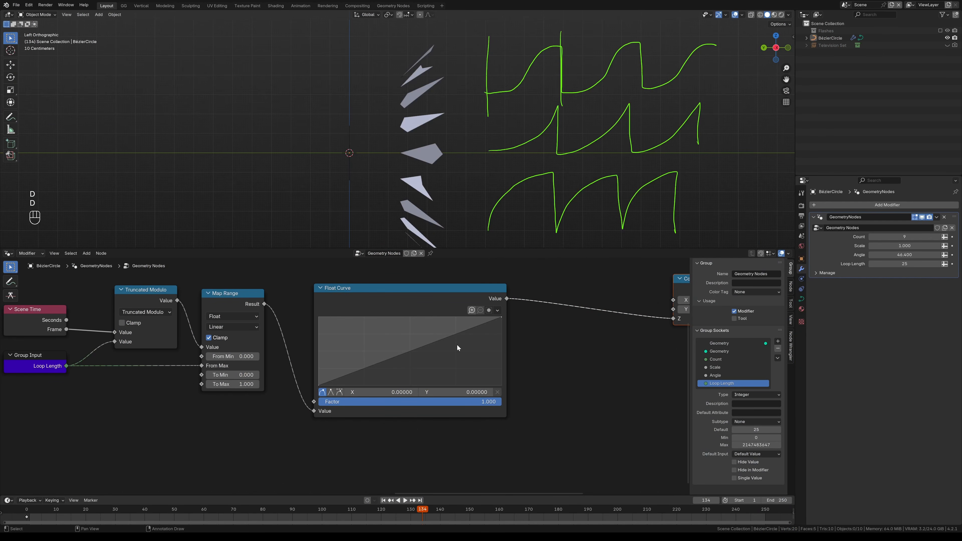
Step: Play the animation to preview the flashes scaled by the second Float Curve
drag(306, 395, 428, 348)
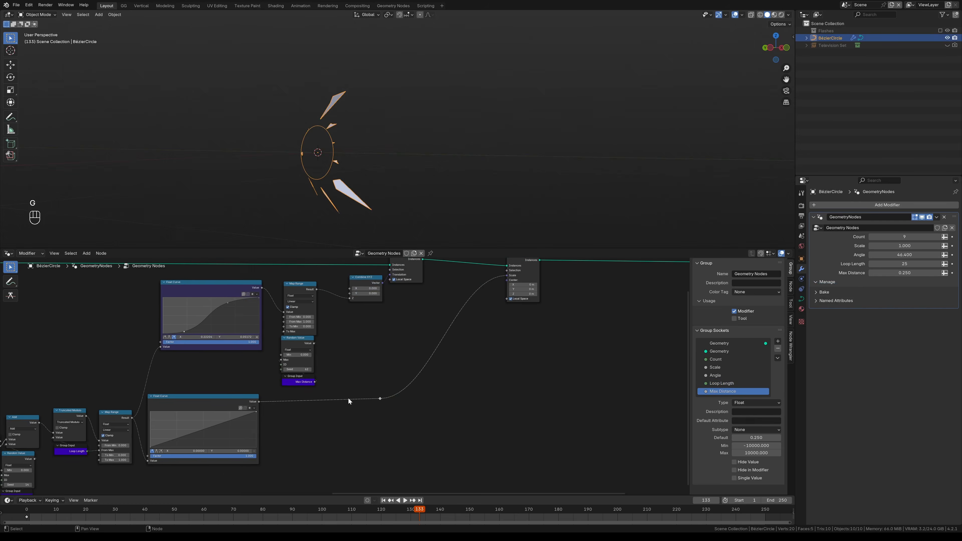
key(space)
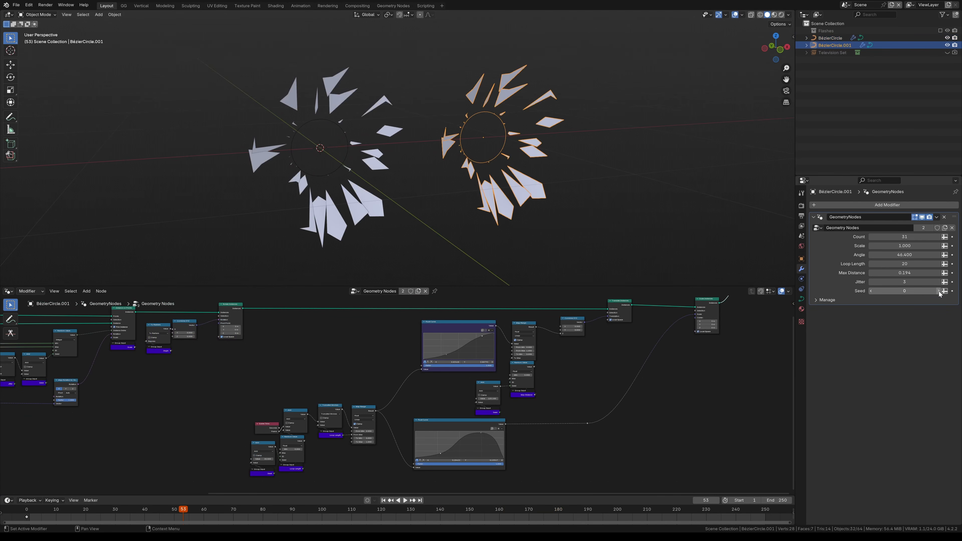
Step: Raise the Seed of the duplicated flash circle by three to vary its pattern
click(938, 290)
click(939, 290)
click(939, 291)
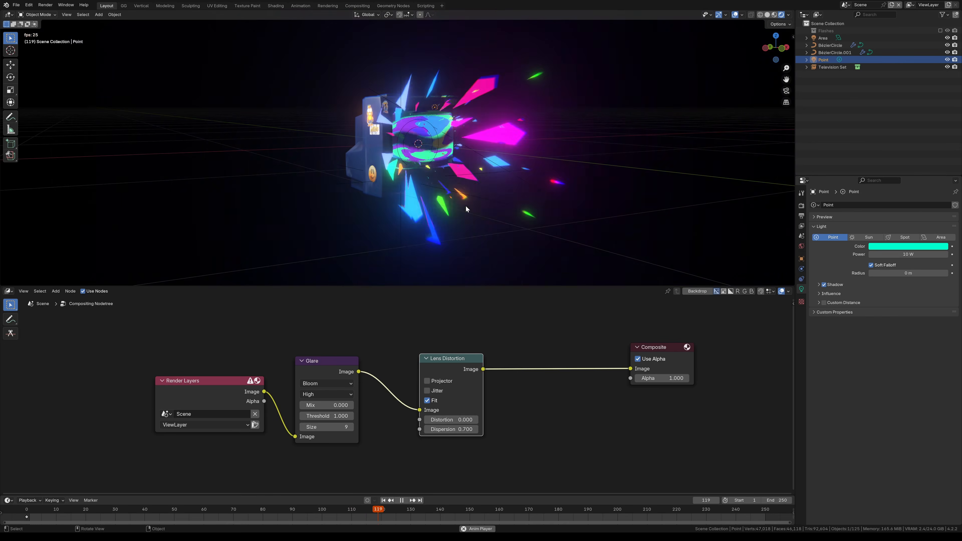
Step: Inspect the glowing television flashes from another angle during playback with the viewport overlays toggled
middle_drag(465, 181, 470, 218)
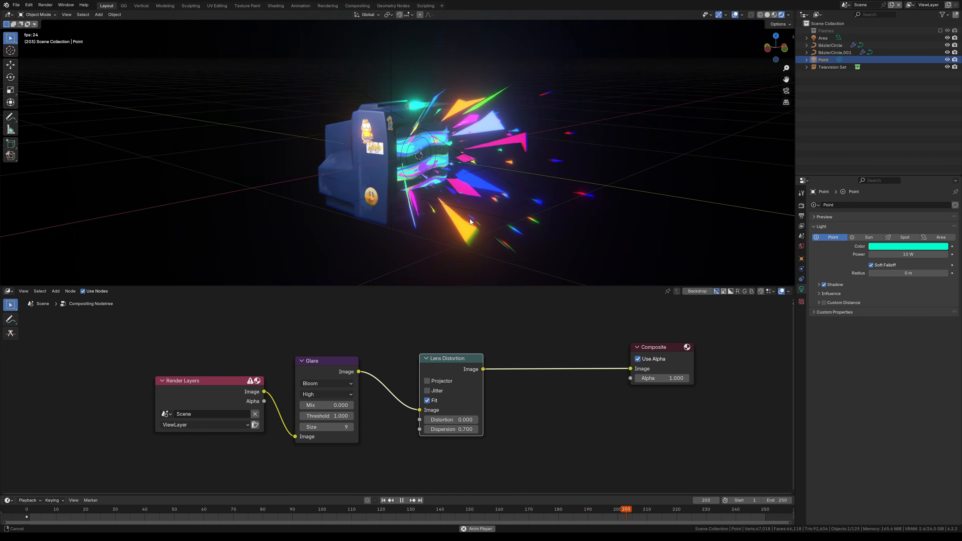
key(alt+shift+z)
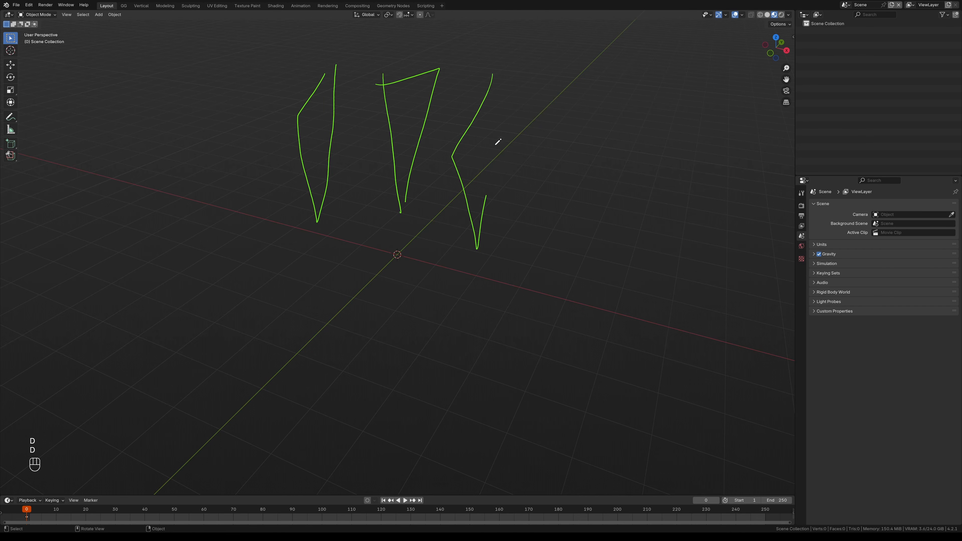
Step: Erase the three sketched flash outlines from the empty viewport
mouse_move(514, 112)
right_down()
mouse_move(479, 129)
mouse_move(439, 56)
mouse_move(363, 38)
right_up()
key(Tab)
alt+shift+drag(394, 184, 360, 184)
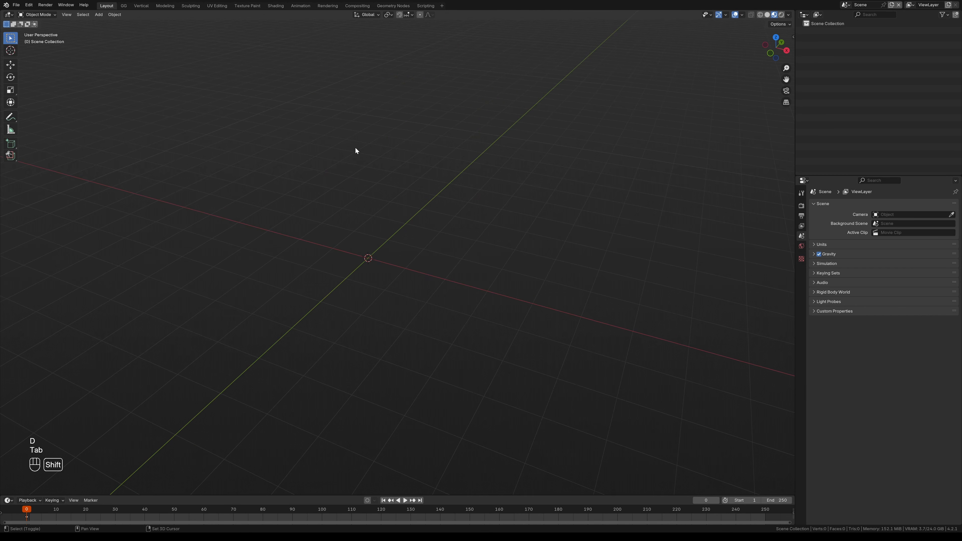
Step: Add a plane mesh and show it in Edit Mode from the top with solid shading
key(shift+a)
mouse_move(332, 163)
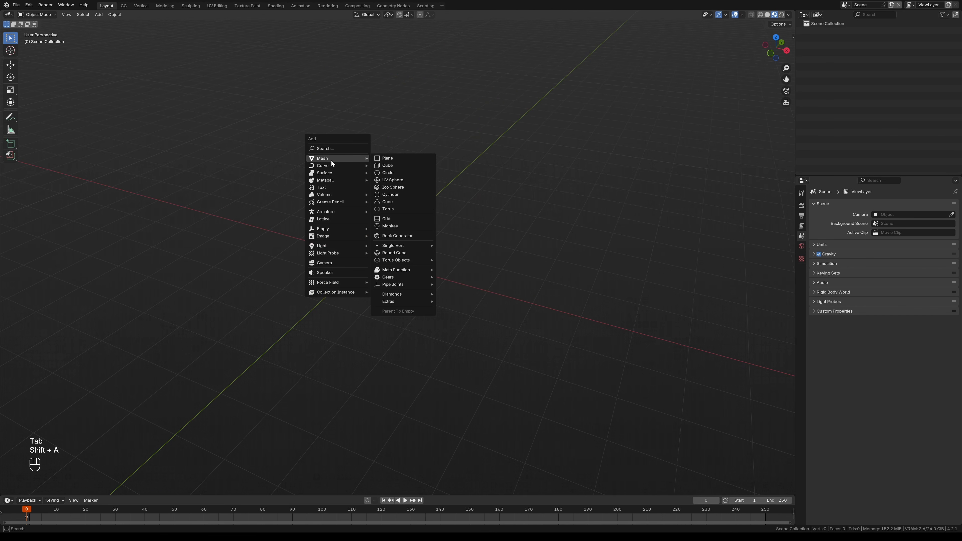
click(393, 160)
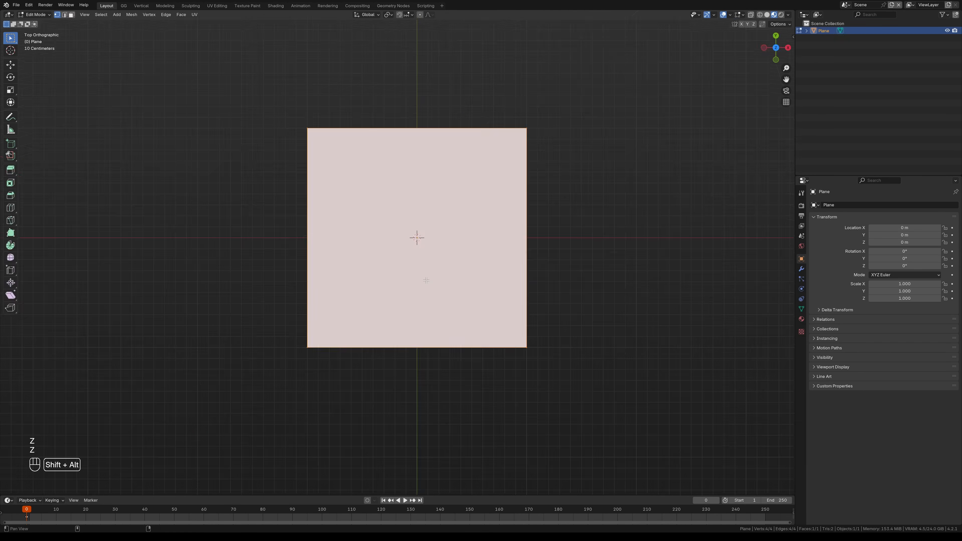
key(shift+alt+z)
key(shift+alt+z)
key(z)
click(455, 204)
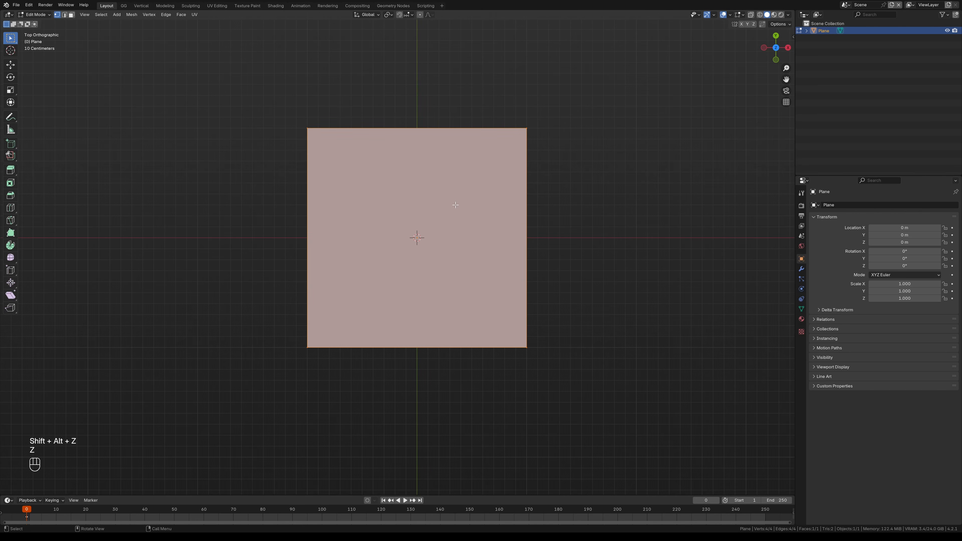
Step: Move the plane's two upper corner vertices upward to stretch it, placing the right corner higher than the left
ctrl+middle_drag(402, 209, 379, 239)
shift+middle_drag(378, 239, 365, 270)
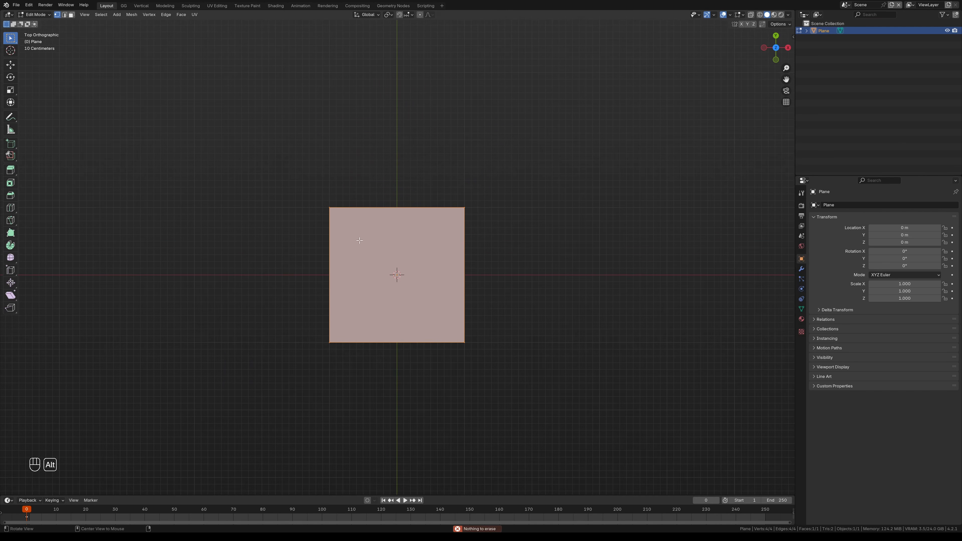
scroll(303, 182, up, 1)
click(303, 182)
key(g)
click(353, 74)
click(482, 193)
key(g)
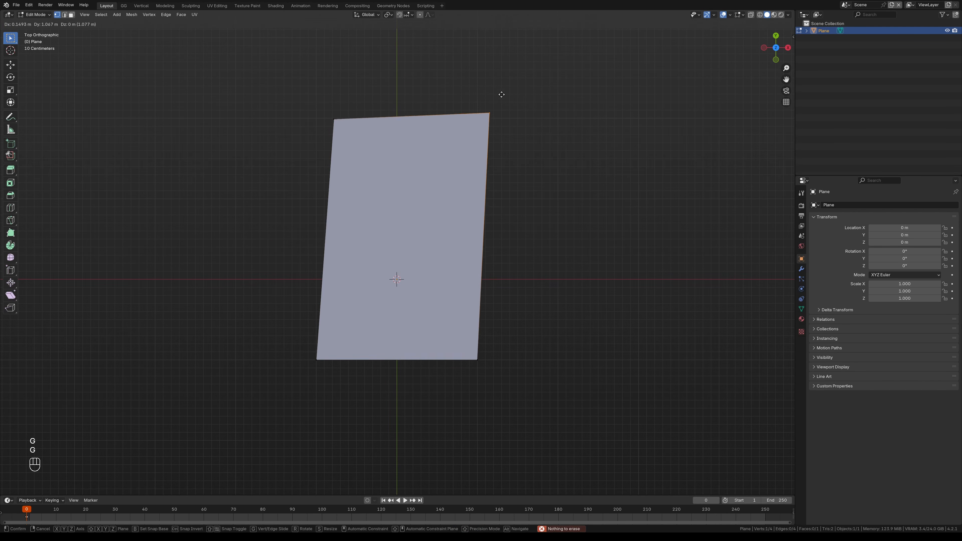
click(499, 65)
Step: Raise the plane's lower-left vertex along its side and move the lower-right vertex to a pointed tip near the vertical axis
click(325, 340)
key(g)
click(368, 131)
click(479, 364)
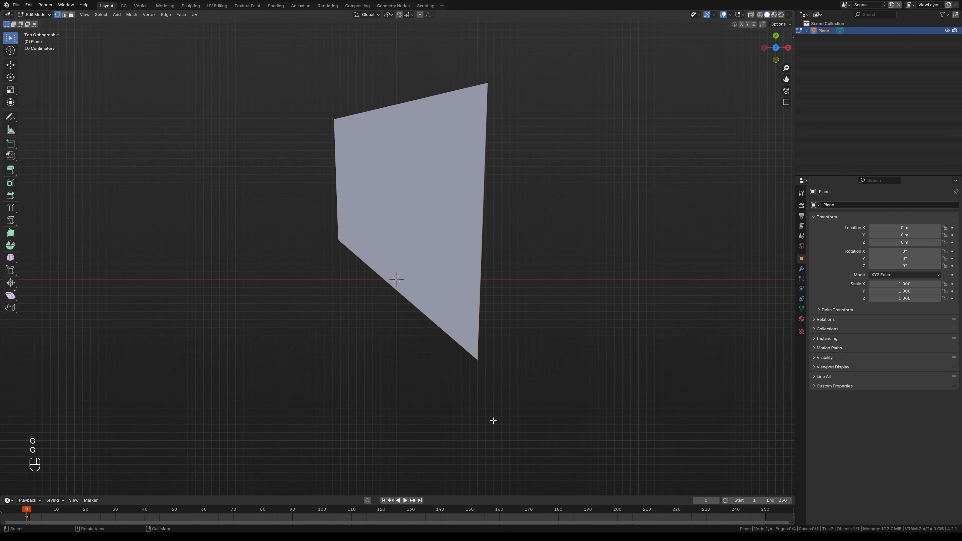
key(g)
click(402, 429)
Step: Pull the two upper vertices and the left side vertex inward to narrow the shape into a slim shard
click(485, 91)
key(g)
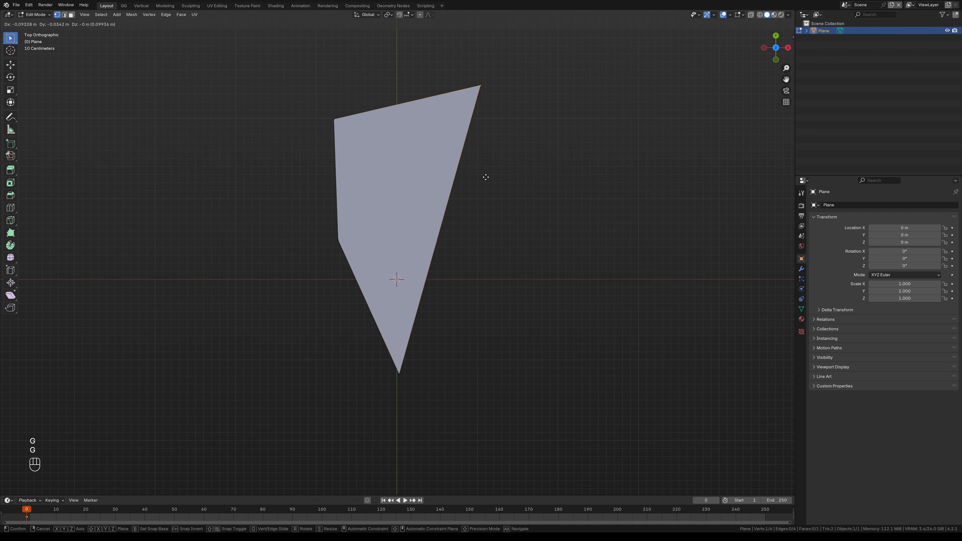
click(448, 196)
click(332, 118)
key(g)
click(331, 182)
click(339, 240)
key(g)
click(389, 260)
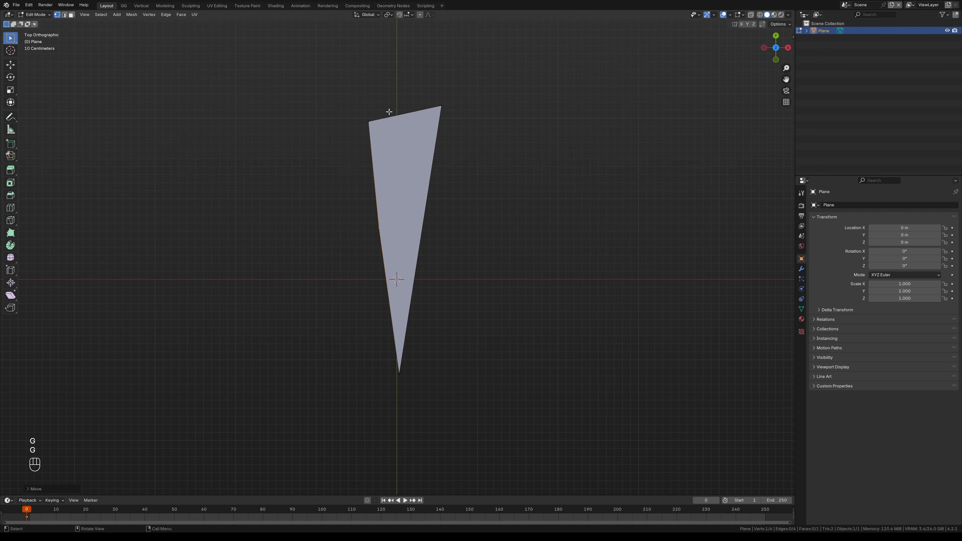
Step: Move the shard's two upper vertices outward to widen its top edge
click(371, 120)
key(g)
click(285, 167)
drag(419, 86, 448, 113)
key(g)
click(467, 106)
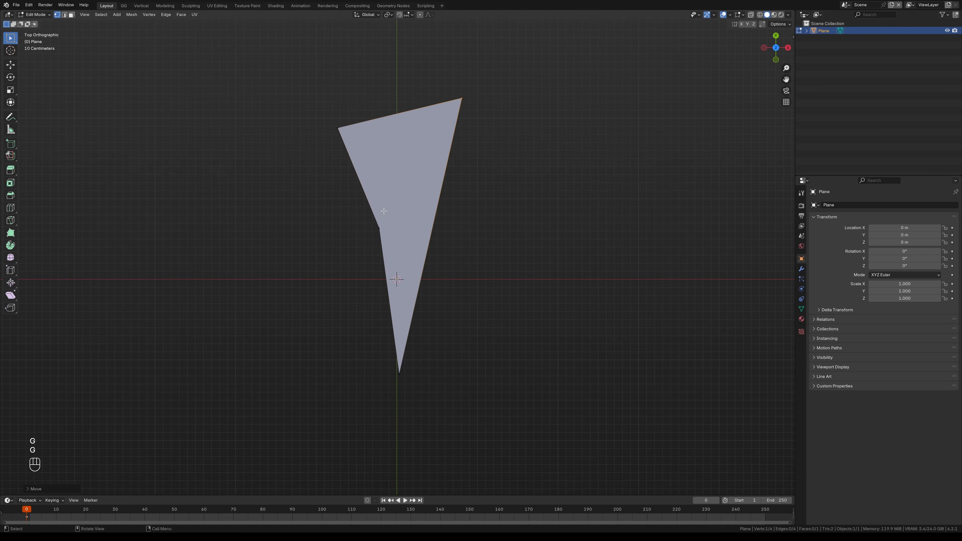
Step: Move the shard's left side vertex up and outward to reshape the kink in its edge
click(370, 235)
key(g)
click(332, 262)
key(g)
click(362, 223)
Step: Try scaling the shard in Object Mode to check how it scales about its origin
key(d)
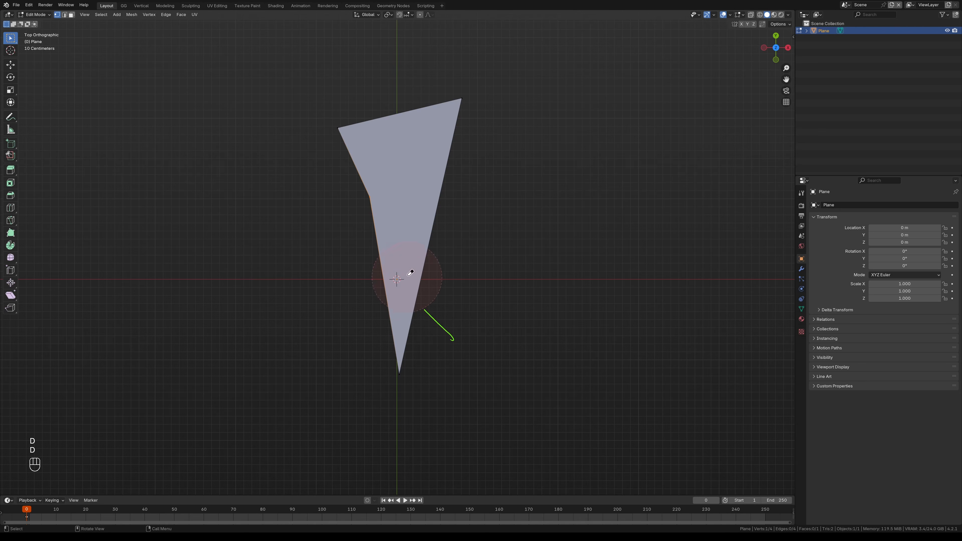
key(Tab)
middle_drag(521, 294, 450, 273)
key(s)
key(Escape)
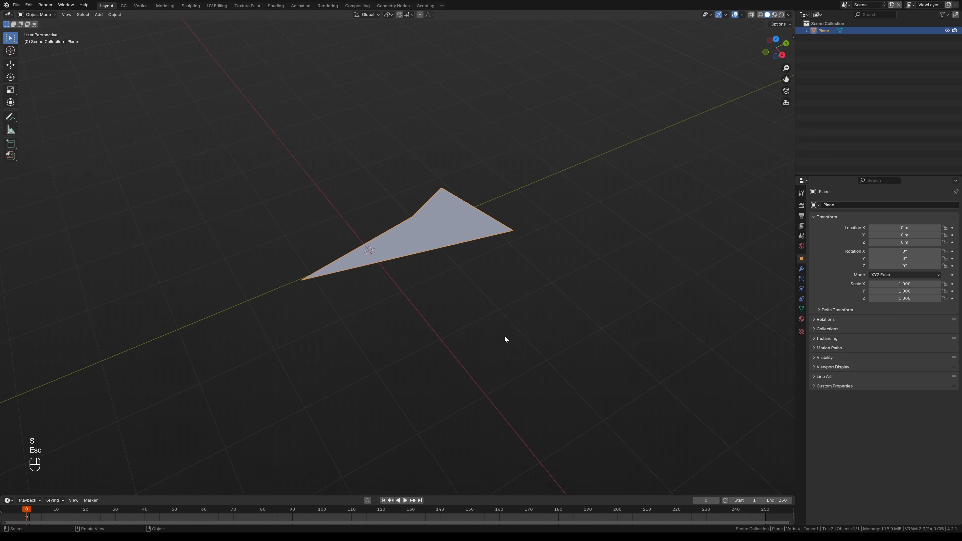
Step: Return to top view, mark the shard's pointed tip with a circle and arrow, and erase the marks
key(grave)
click(500, 205)
ctrl+alt+drag(470, 298, 441, 280)
key(d)
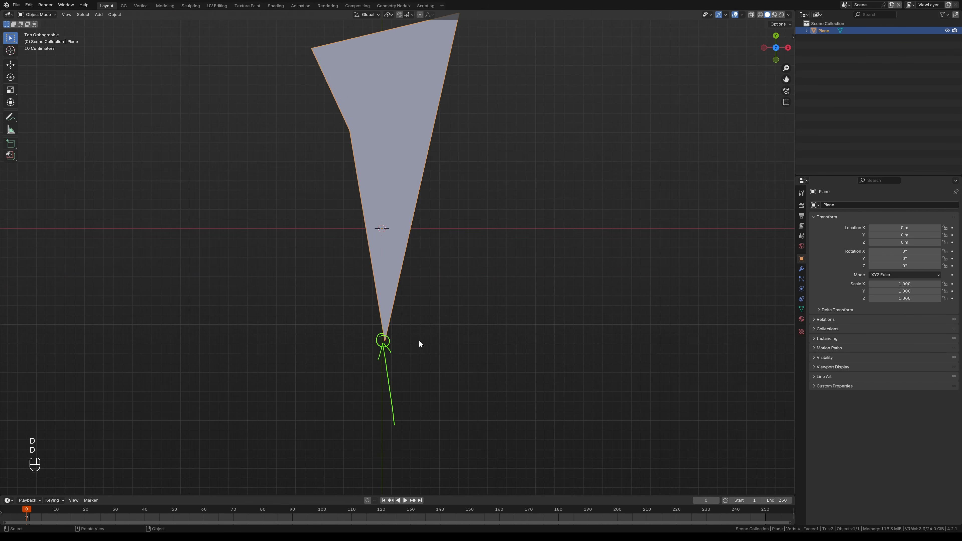
right_drag(383, 336, 394, 422)
Step: Move all of the shard's vertices up about 1.17 m in Edit Mode so its tip sits on the origin
mouse_move(412, 192)
ctrl+alt+mouse_down()
mouse_move(413, 285)
mouse_move(469, 230)
ctrl+alt+mouse_up()
key(Tab)
key(a)
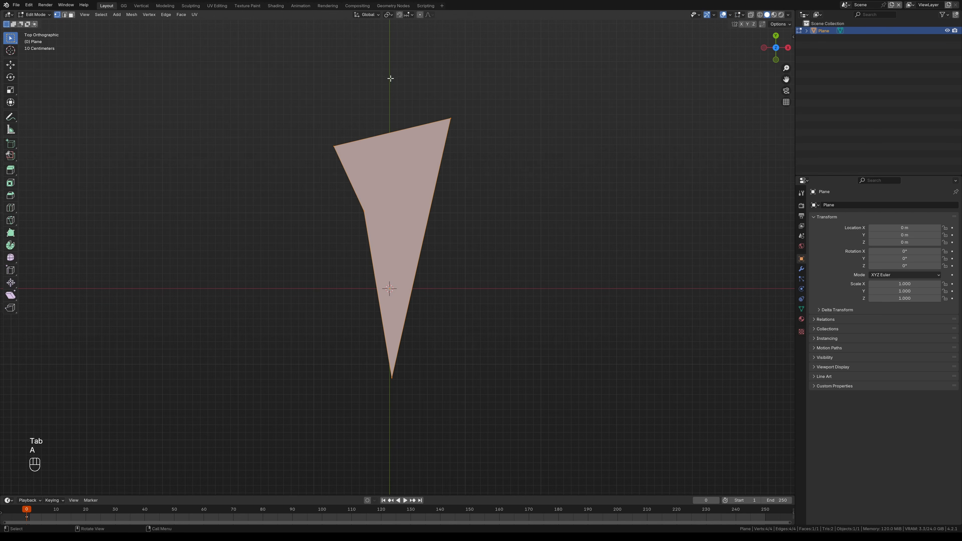
key(g)
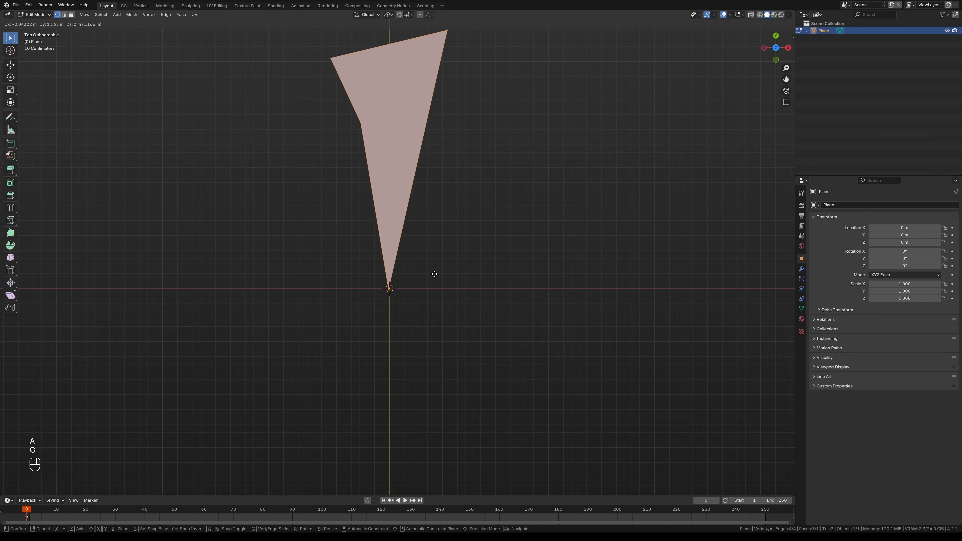
click(435, 271)
Step: Move the shard's tip slightly above the origin and snap the 3D cursor to the tip vertex
ctrl+alt+drag(432, 273, 447, 221)
shift+middle_drag(448, 220, 490, 173)
key(g)
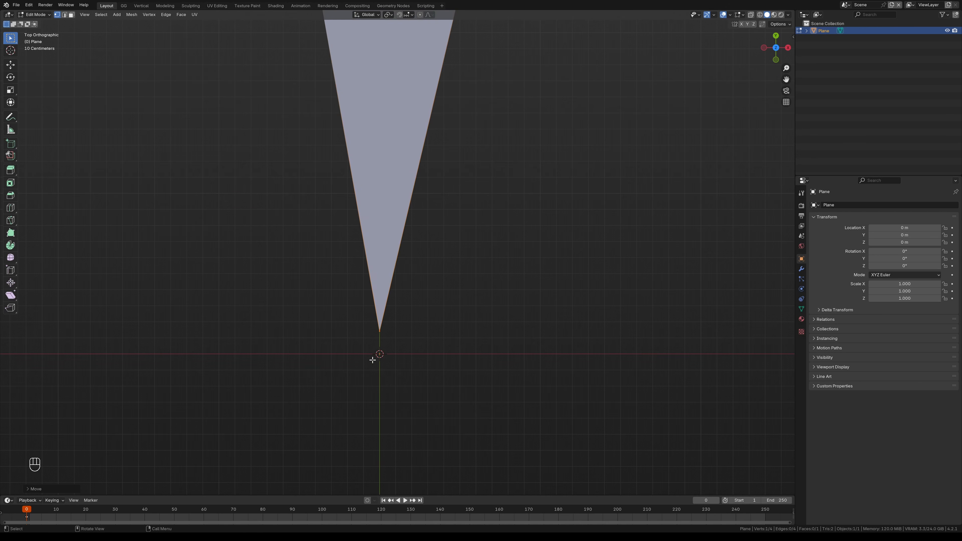
key(shift+s)
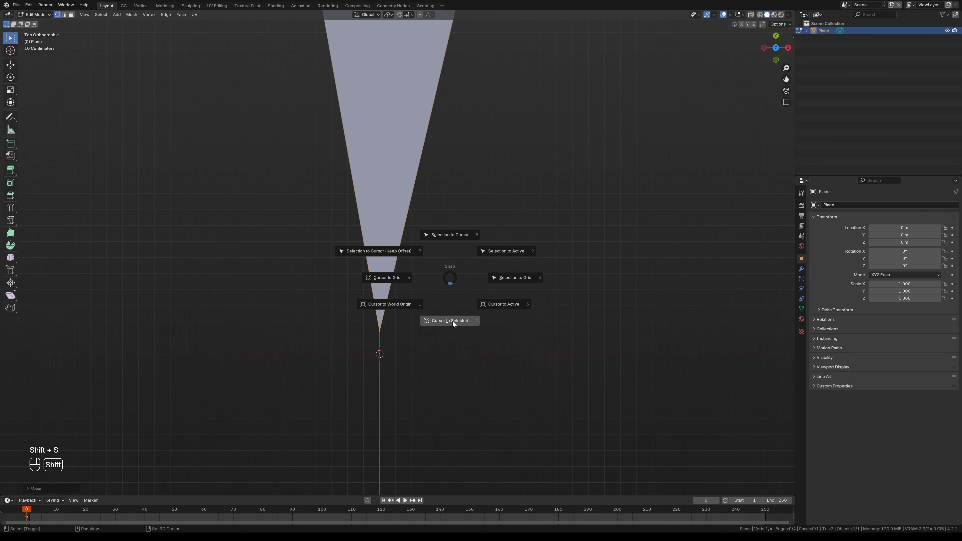
click(453, 321)
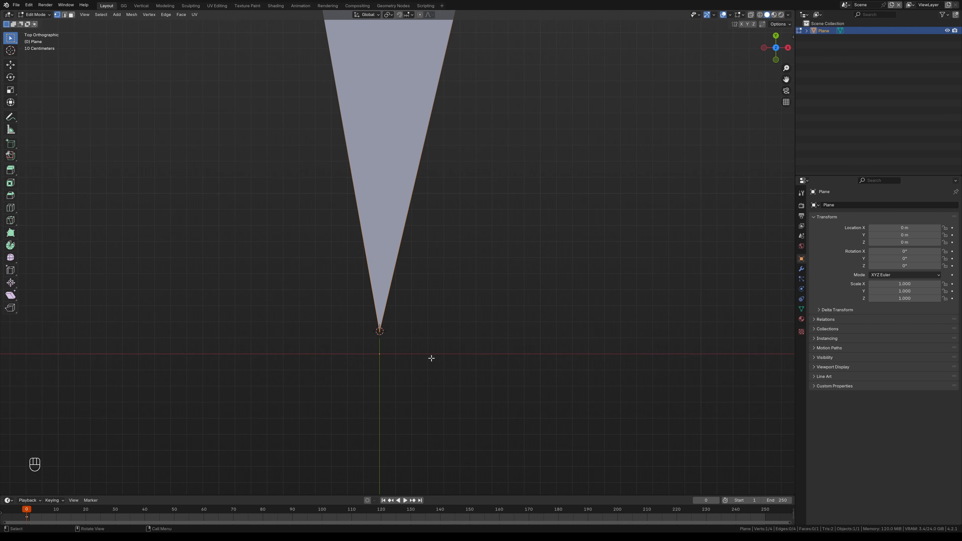
Step: Return to Object Mode and set the shard's origin to the 3D cursor at its pointed tip
key(Tab)
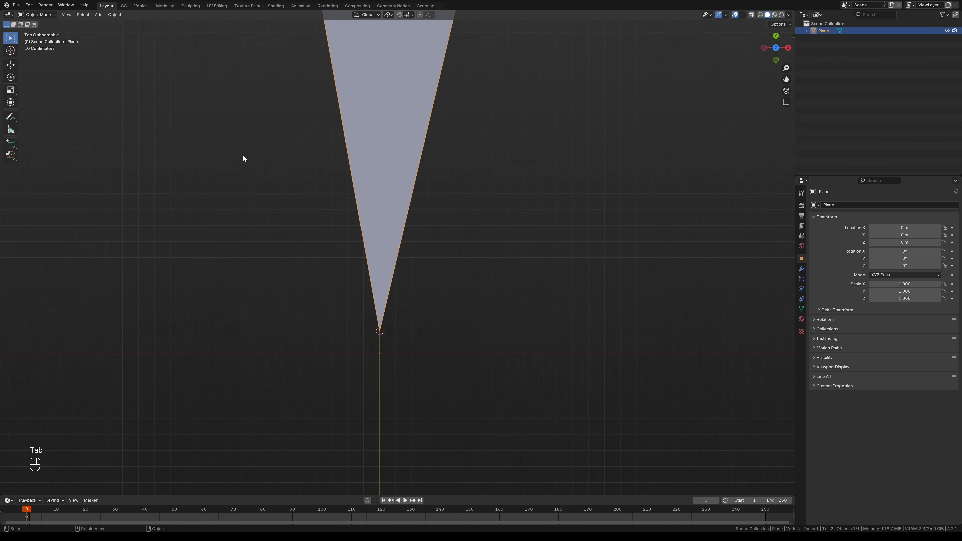
right_click(375, 88)
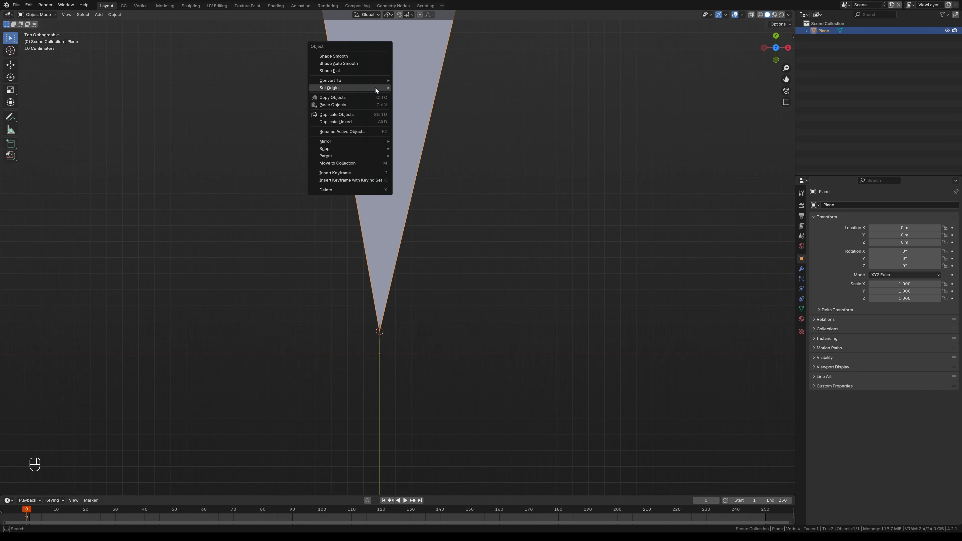
mouse_move(374, 88)
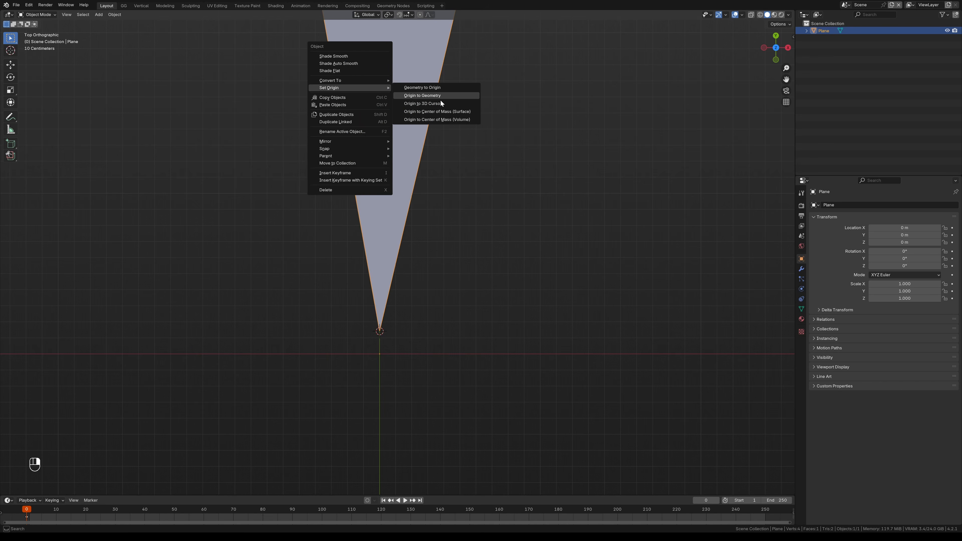
click(429, 103)
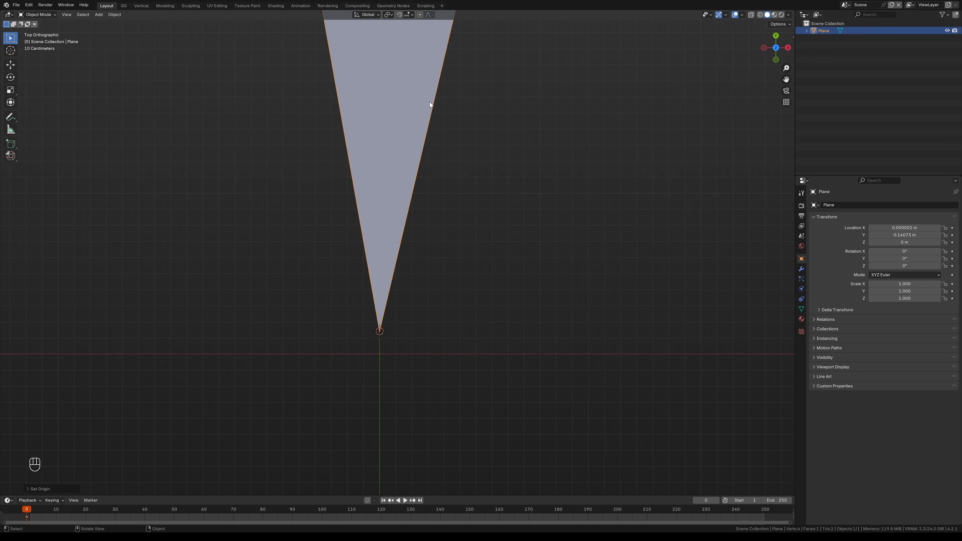
Step: Try rotating and scaling the shard in Object Mode to check its new tip origin, and clear the scale
ctrl+middle_drag(394, 329, 432, 196)
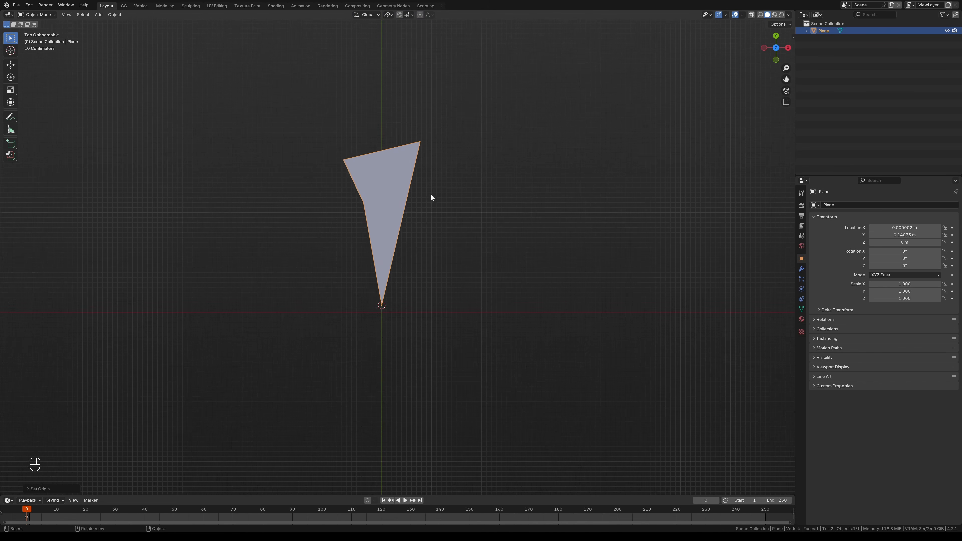
key(r)
key(Escape)
key(s)
click(438, 272)
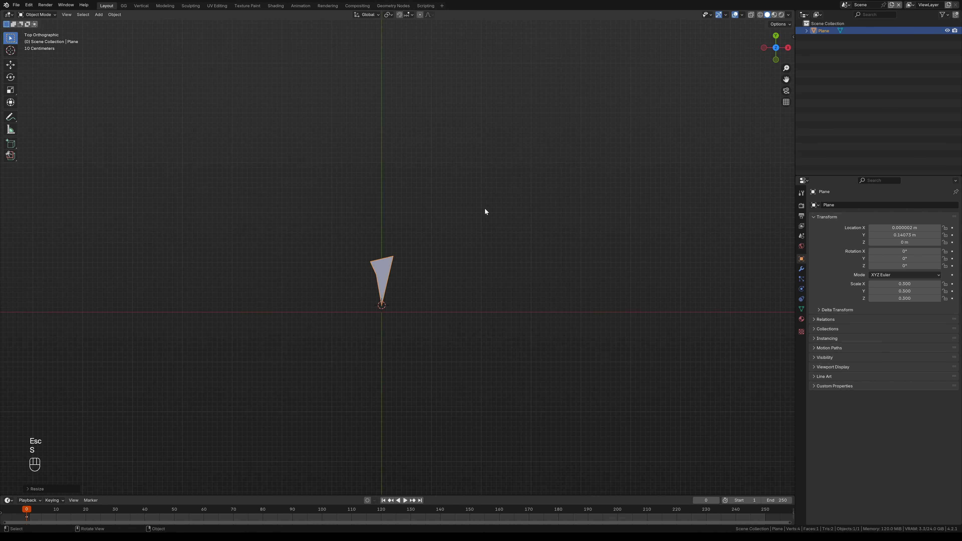
key(s)
key(Escape)
ctrl+alt+drag(419, 246, 411, 226)
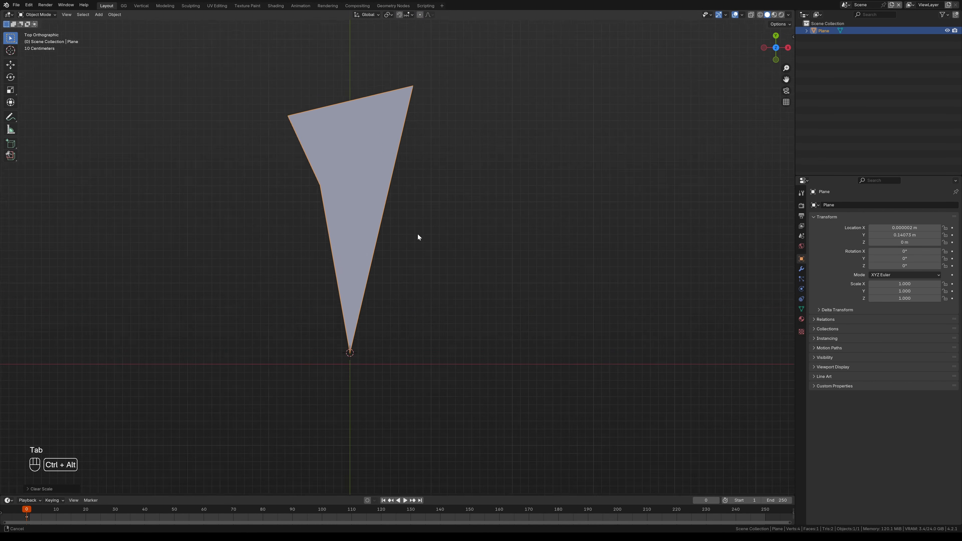
Step: Duplicate the shard and place the copy about 2.41 m away along the X axis
alt+shift+drag(412, 226, 376, 236)
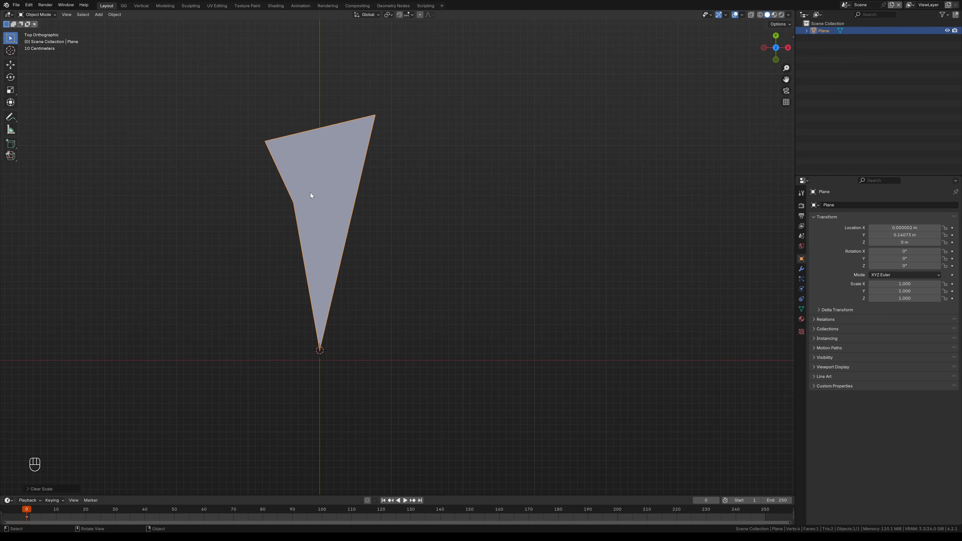
key(shift+d)
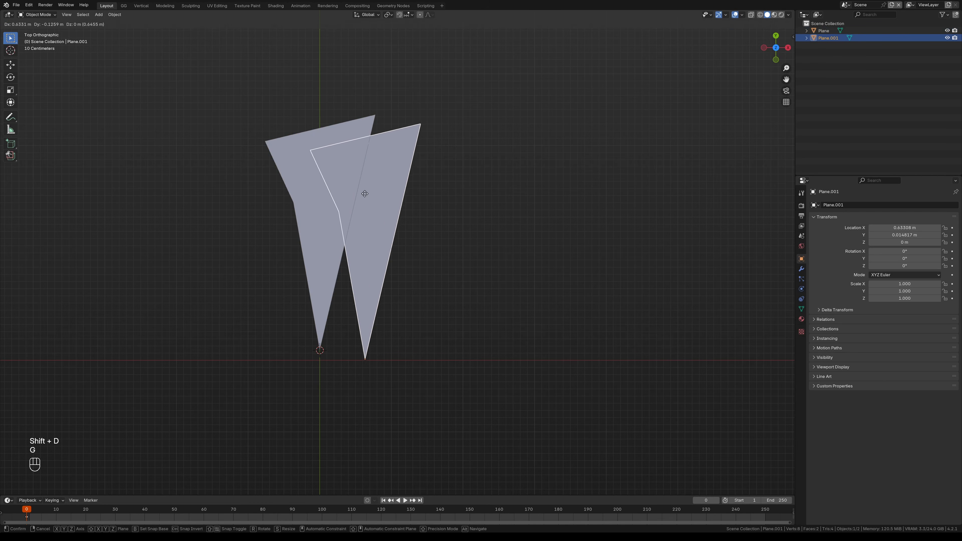
key(x)
click(491, 224)
alt+shift+drag(492, 224, 404, 228)
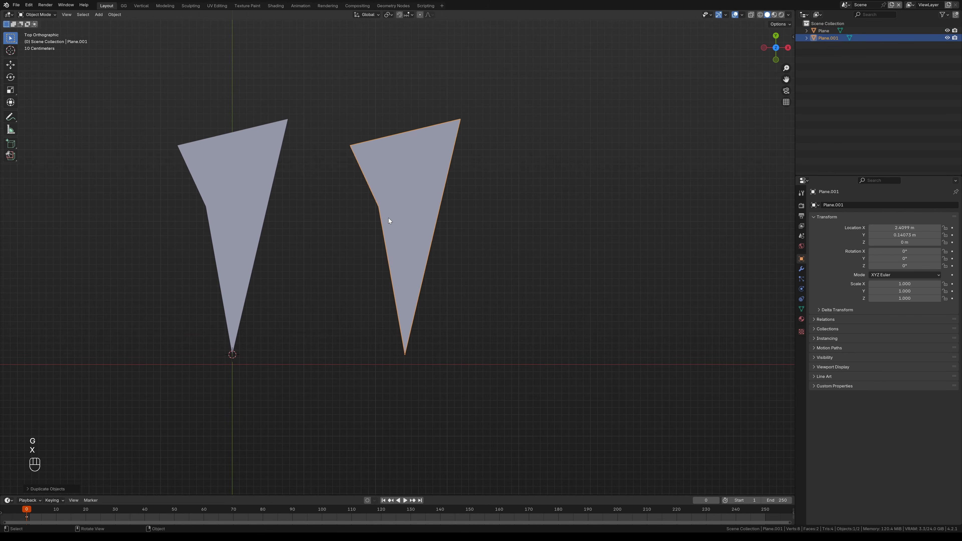
Step: Reshape the second shard's upper vertices in Edit Mode into a tall kite with its widest part near the base tip
key(Tab)
click(358, 187)
key(g)
click(333, 249)
key(g)
click(398, 248)
scroll(398, 248, down, 2)
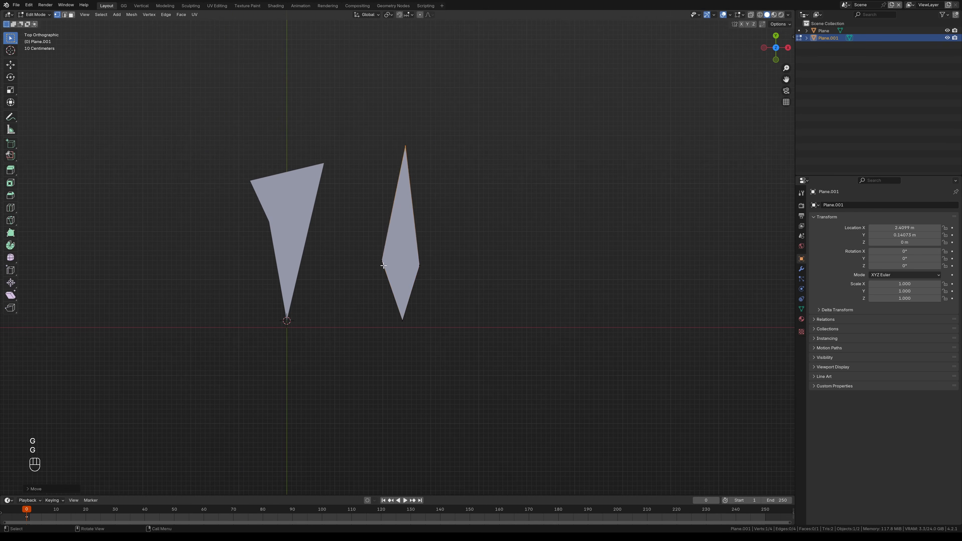
key(g)
Step: Duplicate the kite shard along X and reshape the third shard into a thin, tall sliver
shift+middle_drag(473, 242, 434, 232)
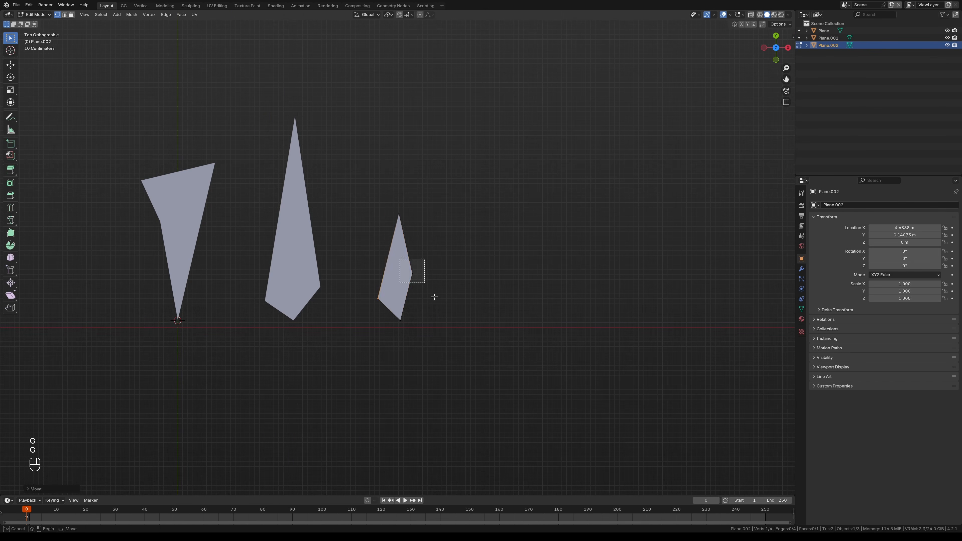
click(436, 294)
click(395, 213)
key(g)
click(390, 163)
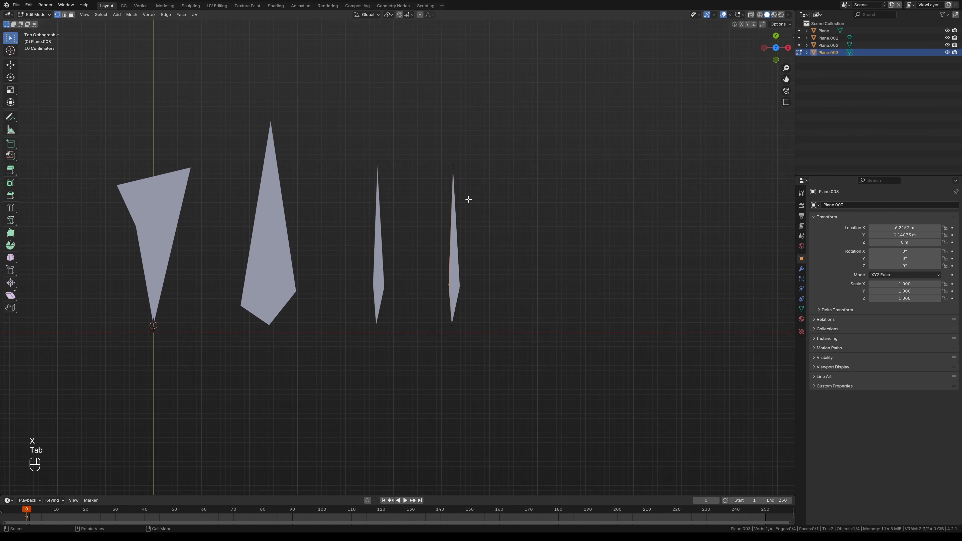
Step: Duplicate the sliver along X to about 6.2 m and reshape the fourth shard into a hooked form with a flat top
key(g)
click(430, 149)
key(g)
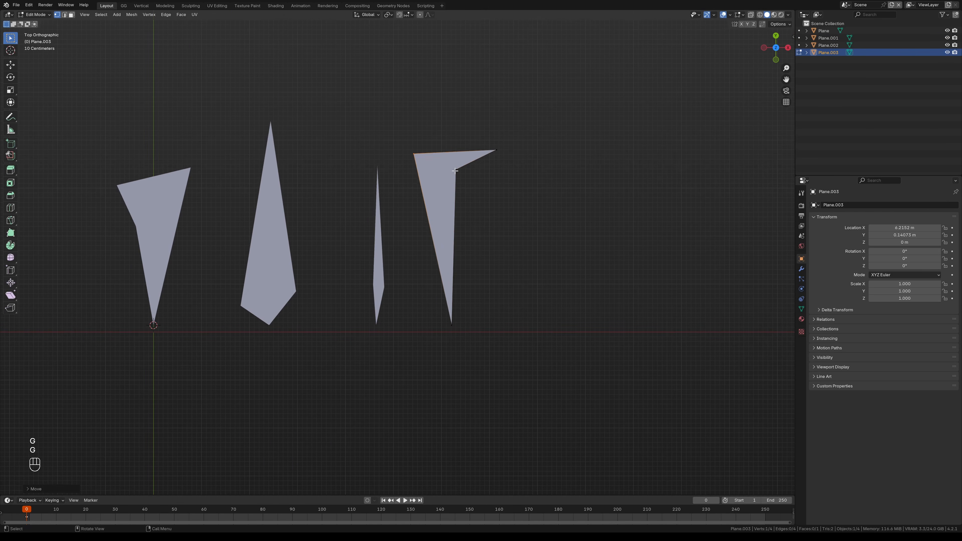
click(478, 141)
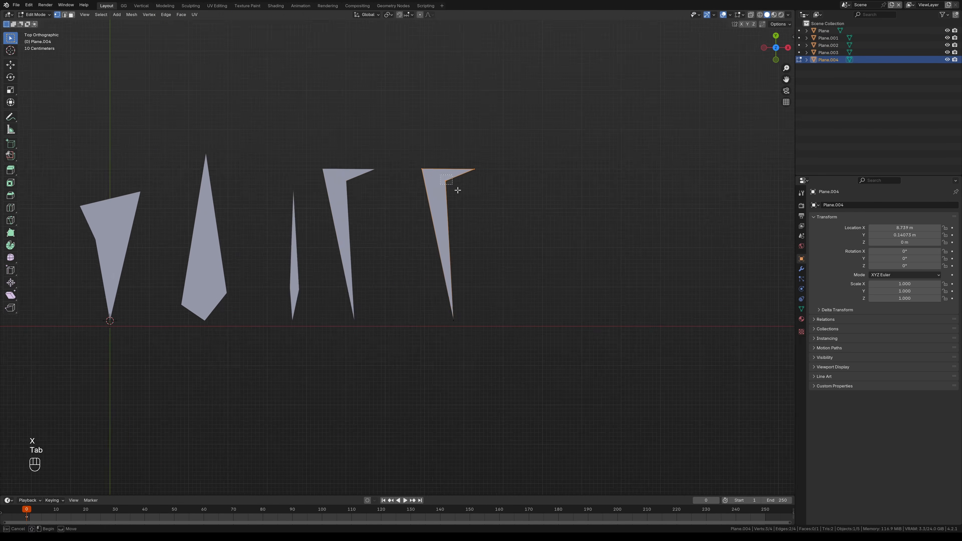
Step: Duplicate the hooked shard along X and reshape the fifth shard into a short diamond
key(g)
click(457, 308)
key(g)
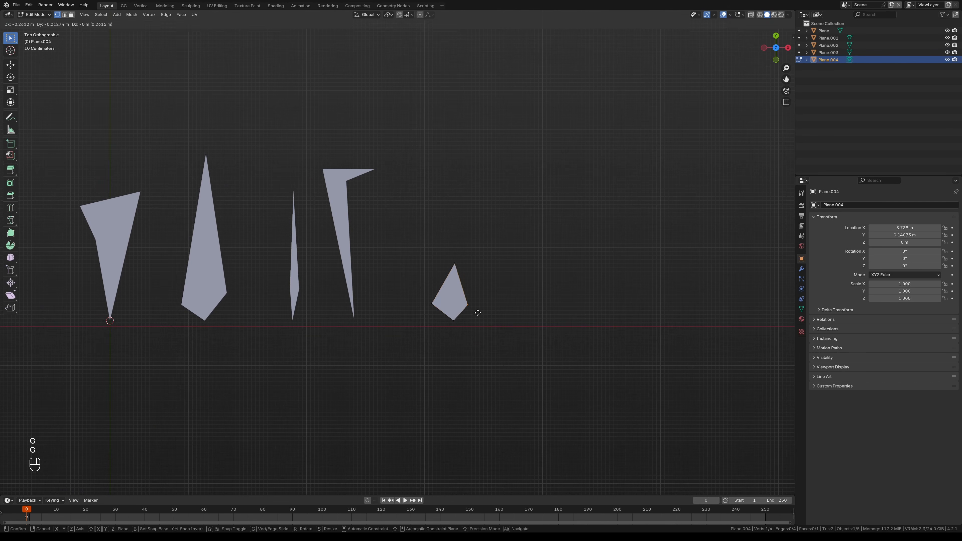
click(435, 310)
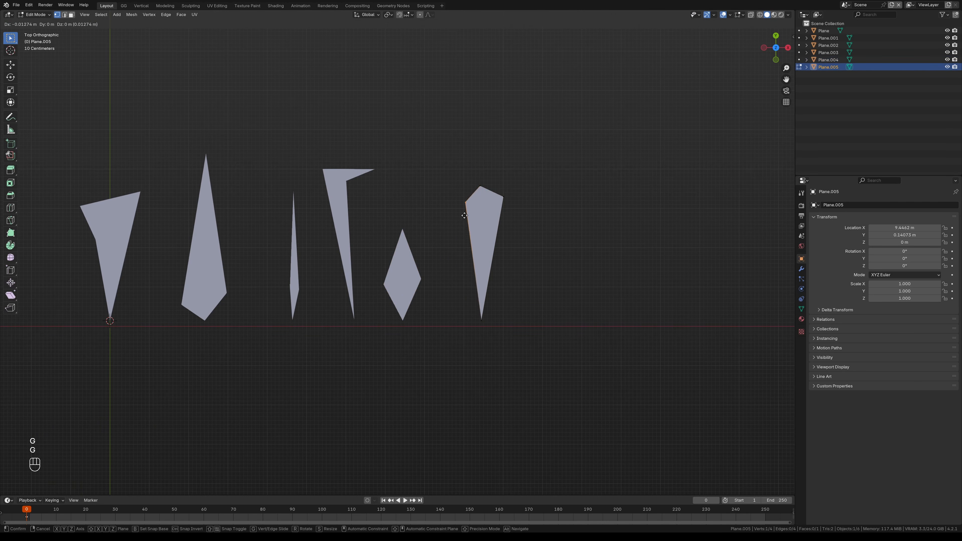
Step: Duplicate two more shards along X, shaping the sixth as a wide-topped kite and the seventh as a notched, asymmetric spike
key(Tab)
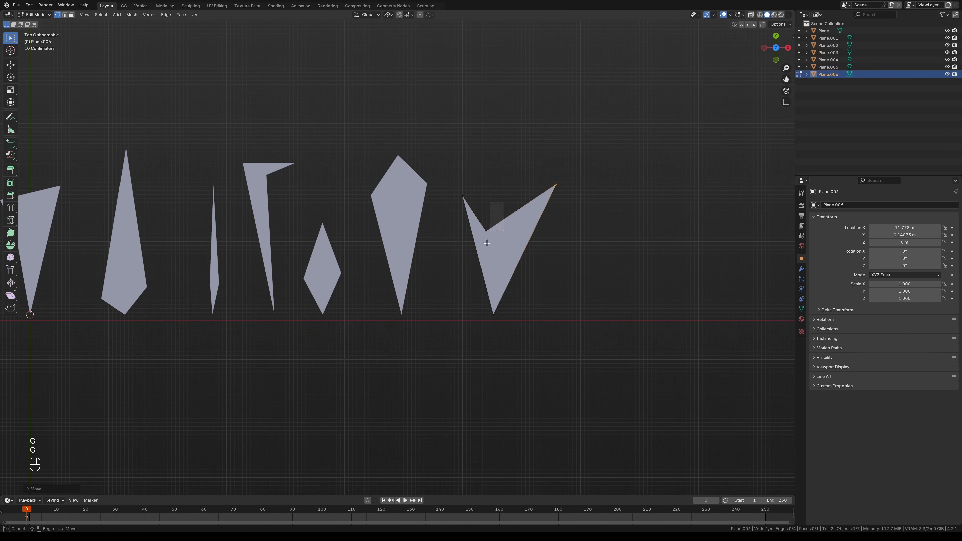
key(g)
click(451, 247)
key(Tab)
scroll(360, 304, down, 2)
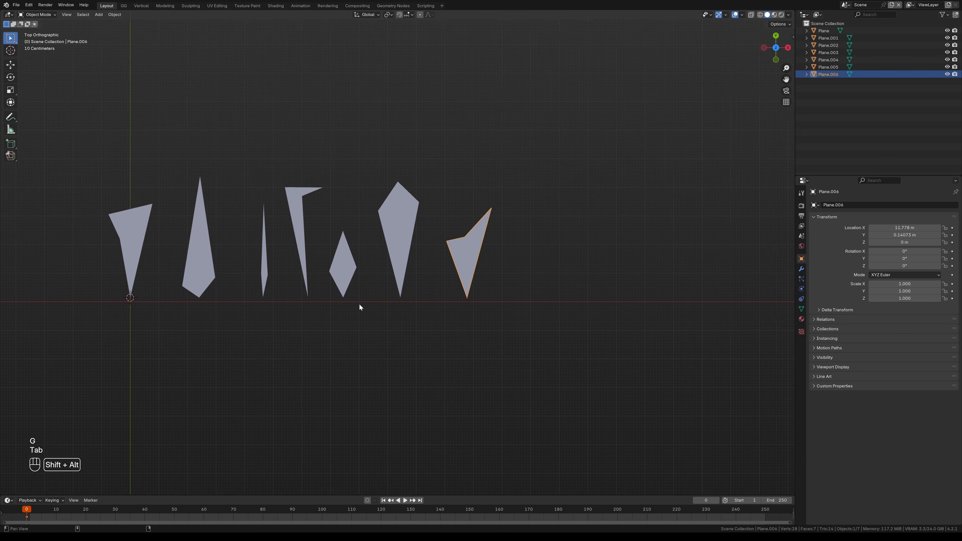
Step: Select all shards, circle the navigation gizmo, sketch the X, Y and Z axes at the sixth shard's tip, and erase the axes
key(a)
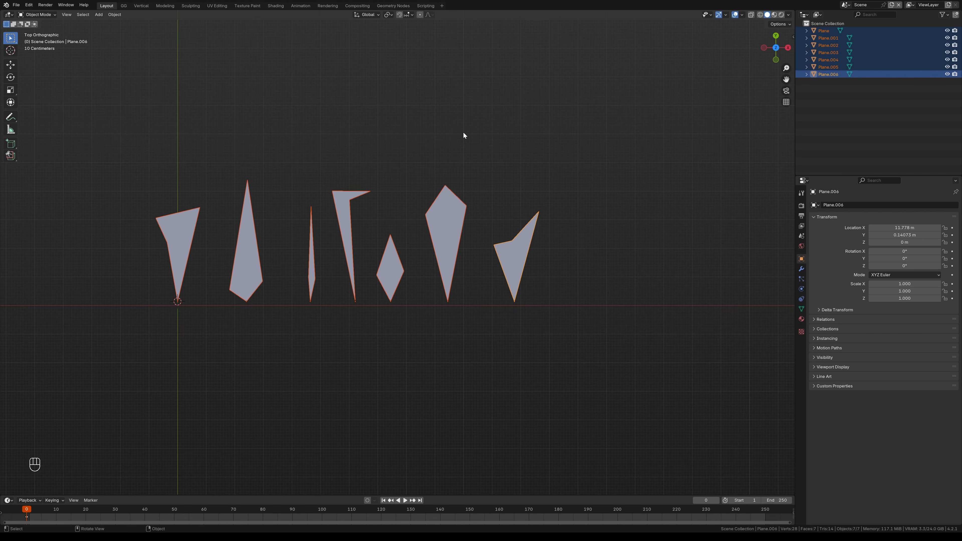
ctrl+middle_drag(463, 135, 389, 277)
ctrl+alt+drag(463, 132, 369, 281)
alt+shift+drag(349, 335, 370, 283)
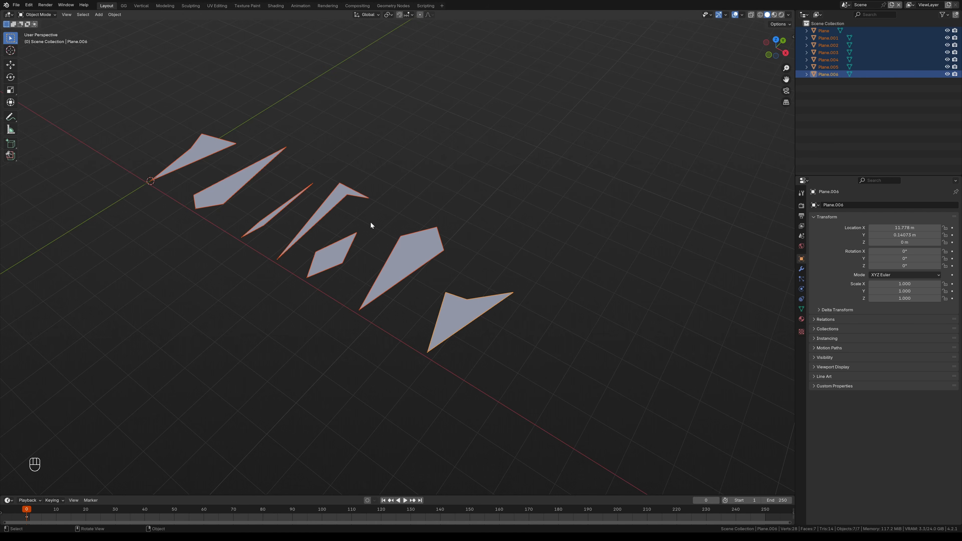
key(d)
drag(737, 37, 781, 19)
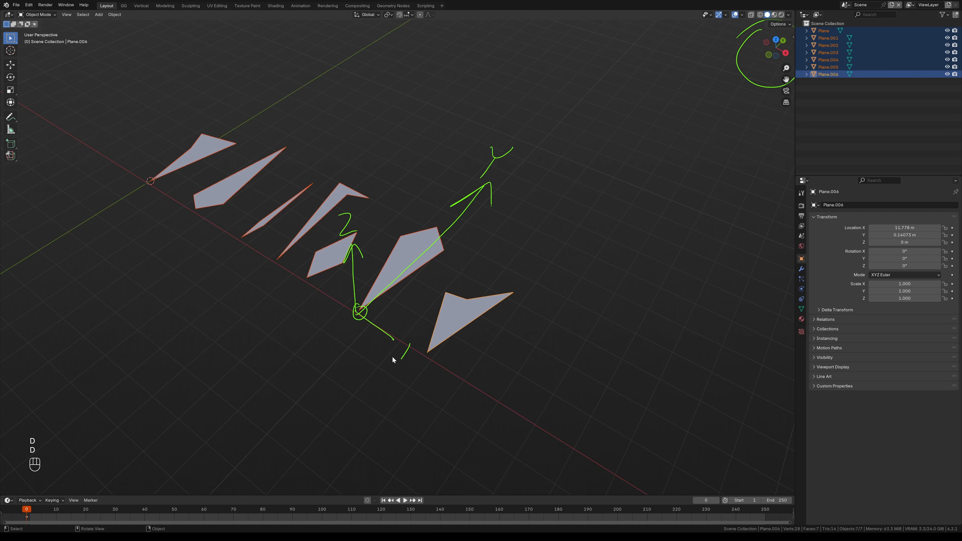
drag(534, 131, 351, 338)
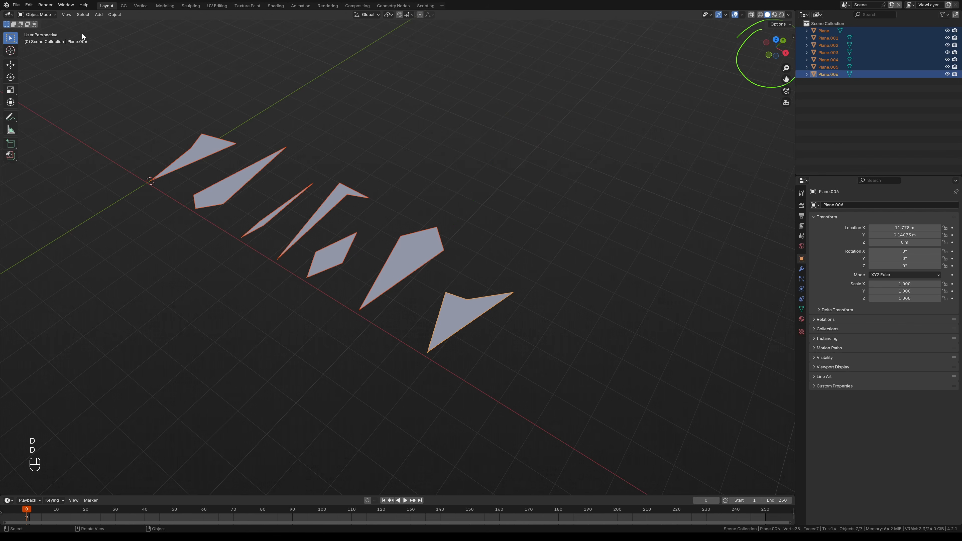
Step: Rotate all seven shards 90° about the global X axis so they stand upright
drag(72, 53, 491, 378)
key(r)
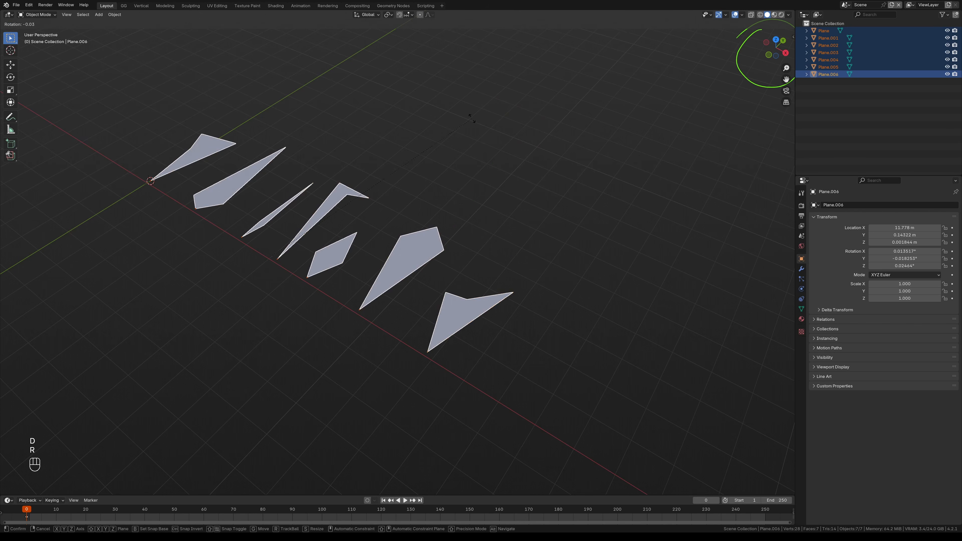
key(x)
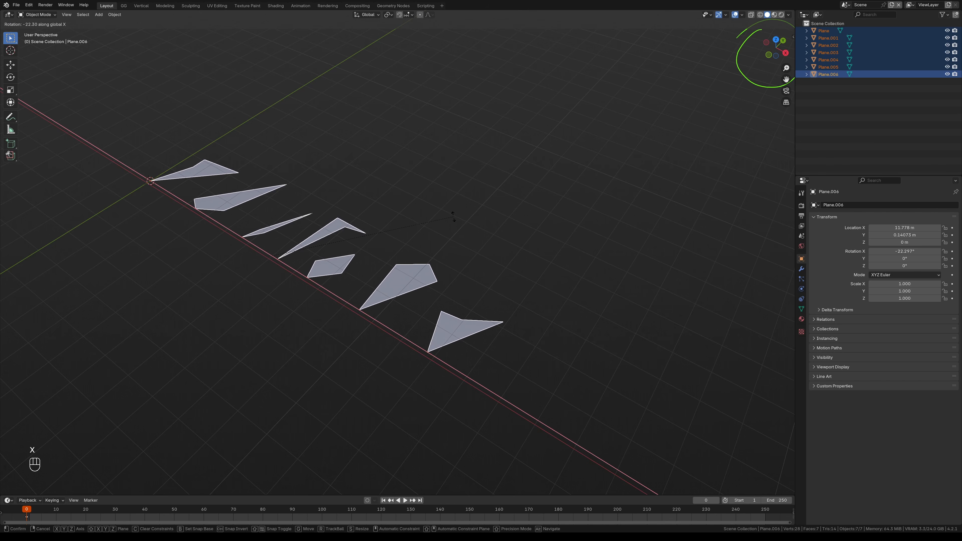
text(90)
key(KP_Enter)
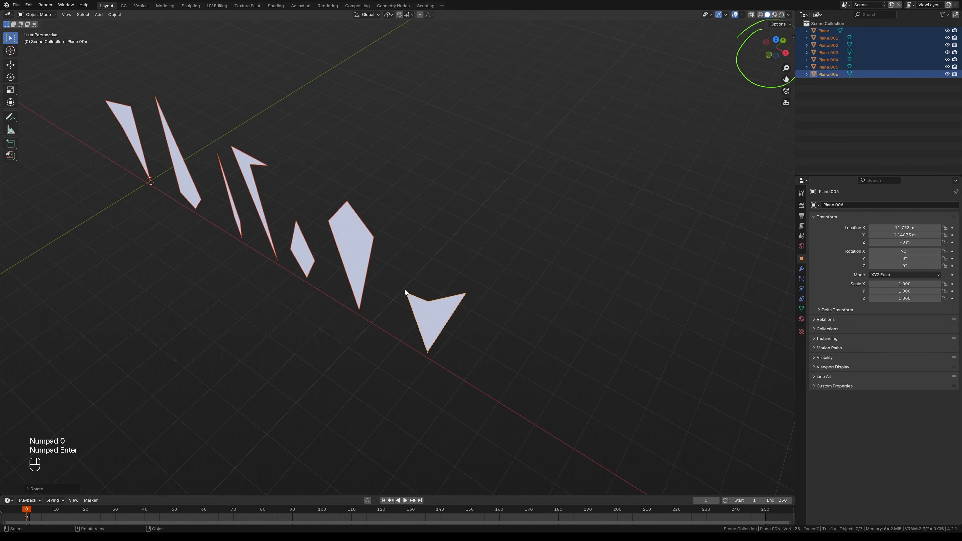
Step: Sketch the X, Y and Z axes at the upright sixth shard's tip, erase the marks, and briefly play the timeline
middle_drag(405, 289, 488, 160)
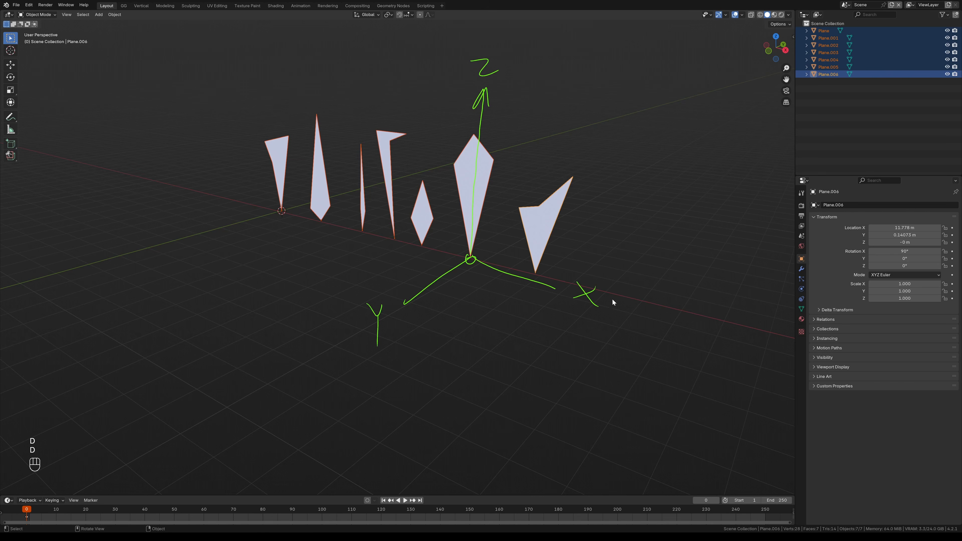
mouse_move(602, 301)
right_down()
mouse_move(429, 270)
mouse_move(503, 61)
right_up()
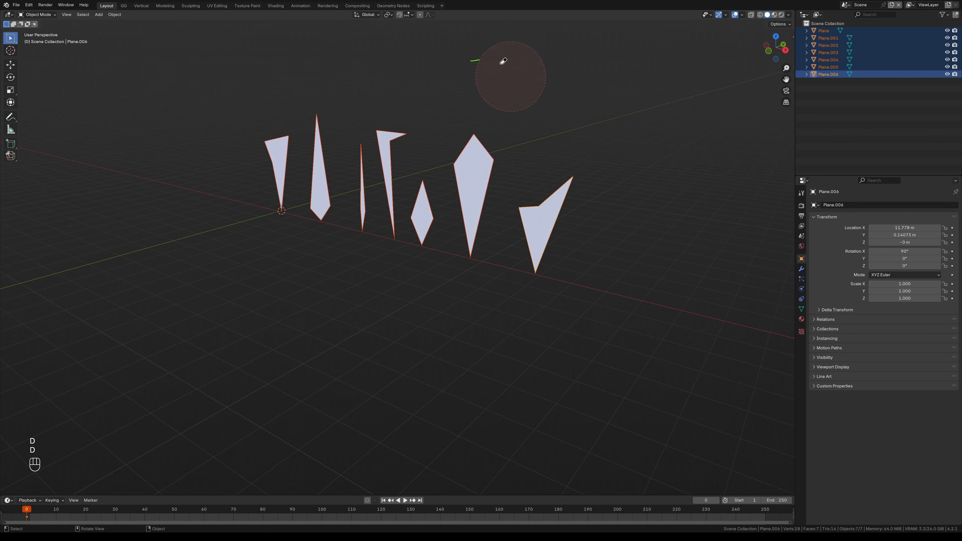
click(769, 51)
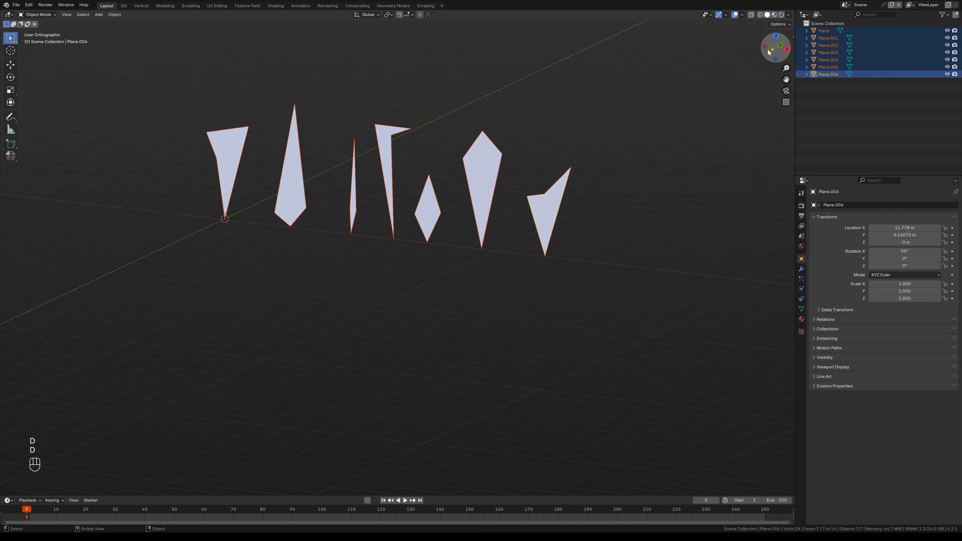
key(space)
key(space)
Step: Apply the rotation of all the selected shards
middle_drag(545, 209, 497, 135)
key(ctrl+a)
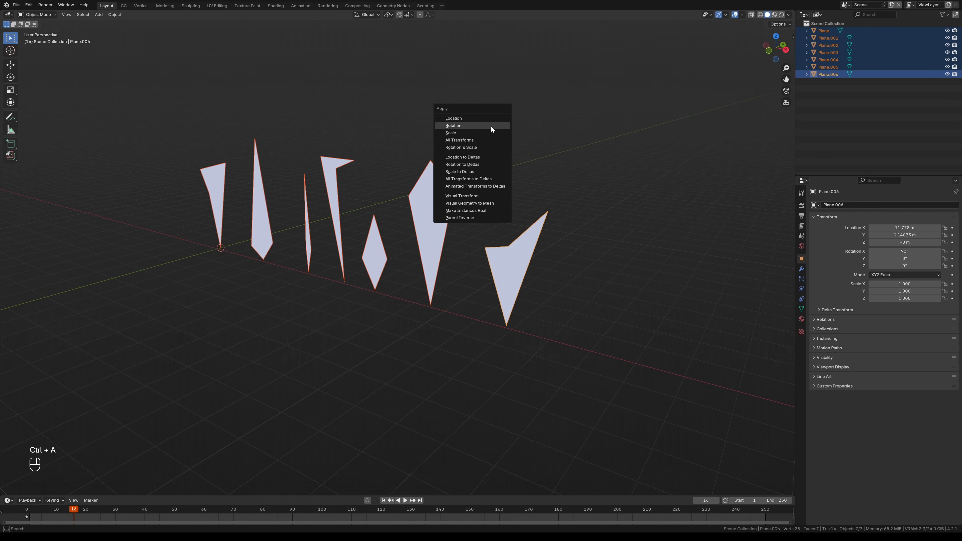
click(492, 126)
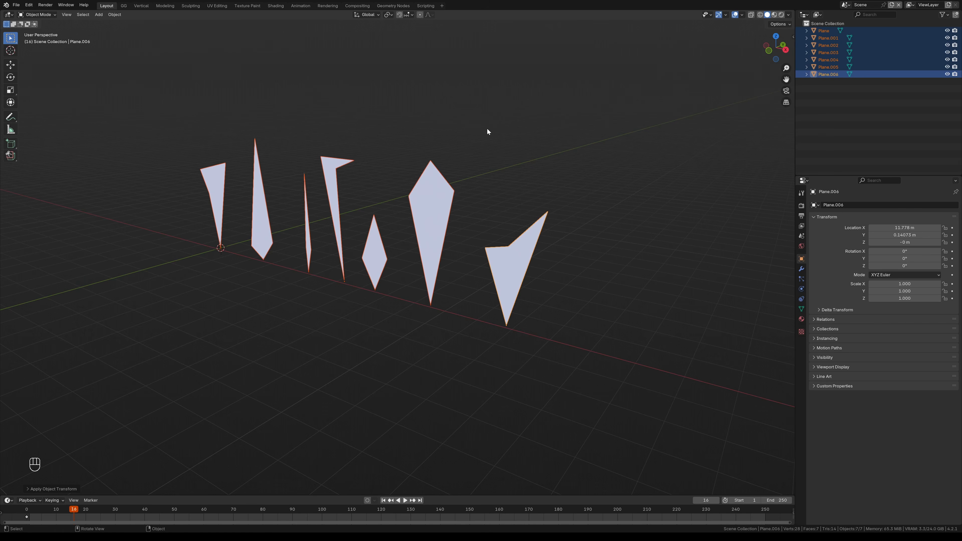
Step: In front view, move all the shards up about 1.86 m along Z
scroll(508, 347, down, 1)
key(grave)
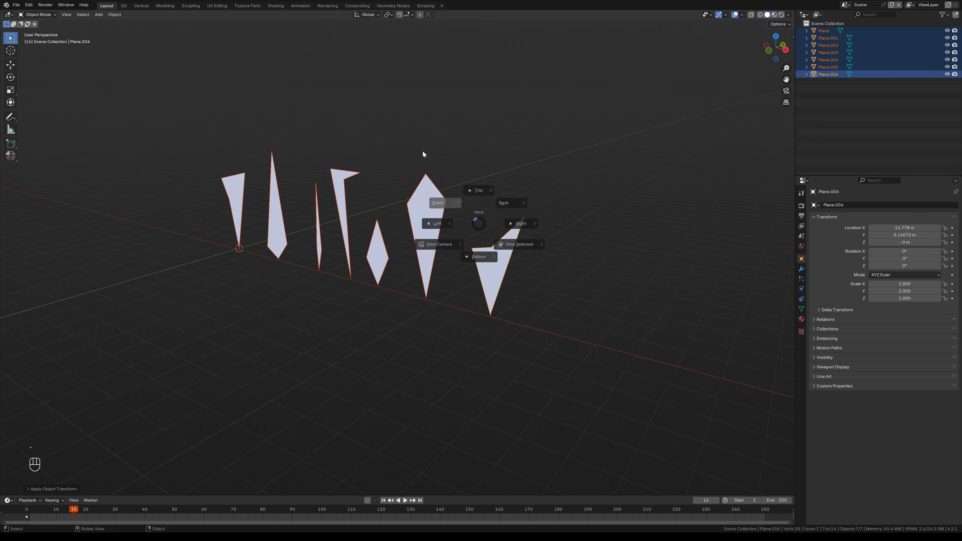
click(422, 151)
alt+shift+drag(410, 304, 479, 285)
scroll(479, 285, up, 1)
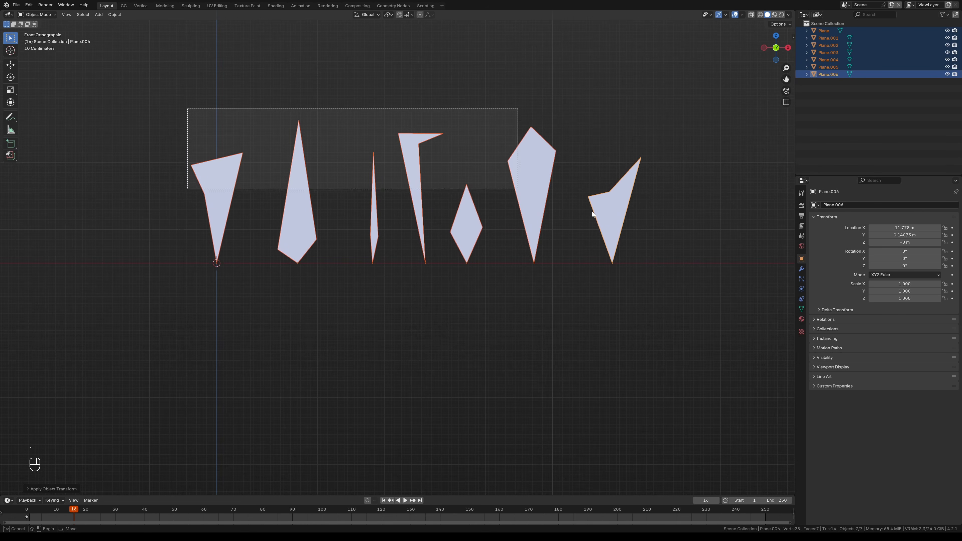
key(g)
key(z)
click(661, 189)
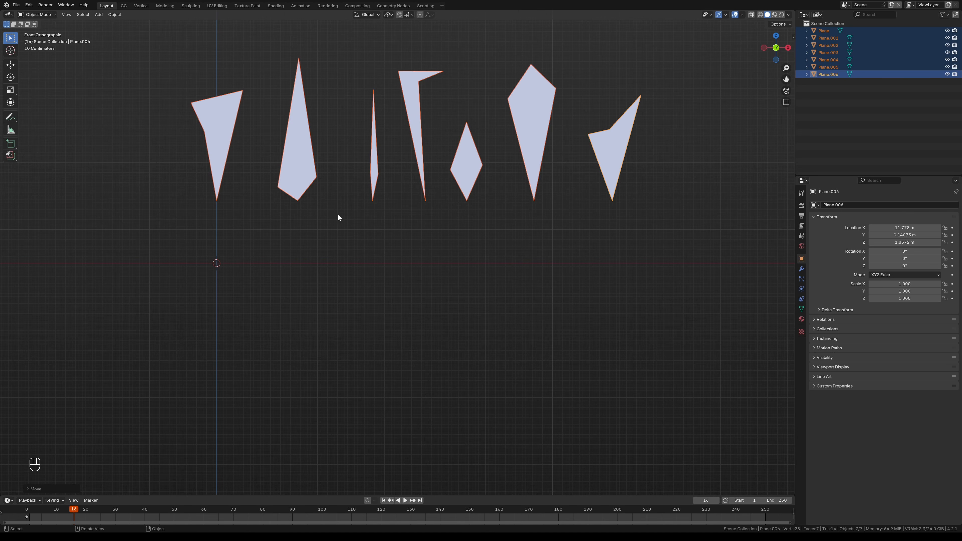
Step: Add an instance of the Television Set collection to the scene as a size reference
key(shift+a)
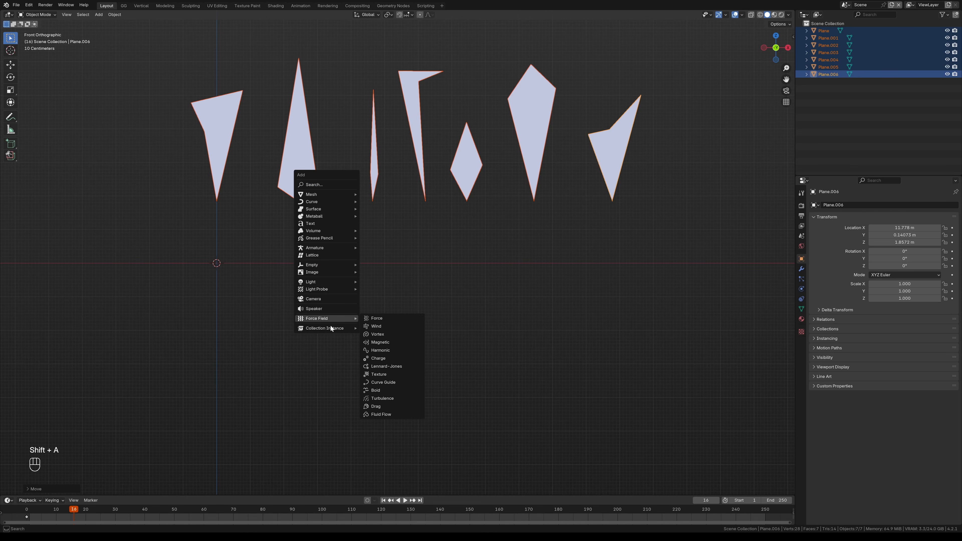
mouse_move(330, 328)
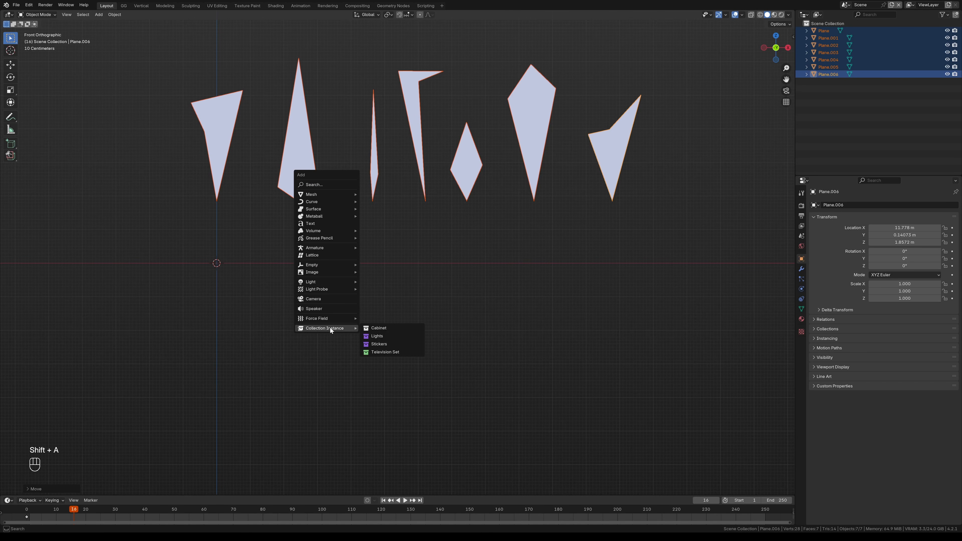
click(395, 354)
alt+shift+drag(317, 306, 344, 348)
ctrl+alt+drag(344, 348, 375, 302)
Step: Select all seven shards, scale them down toward the television's size and move them closer to it
drag(234, 87, 653, 254)
key(s)
click(468, 261)
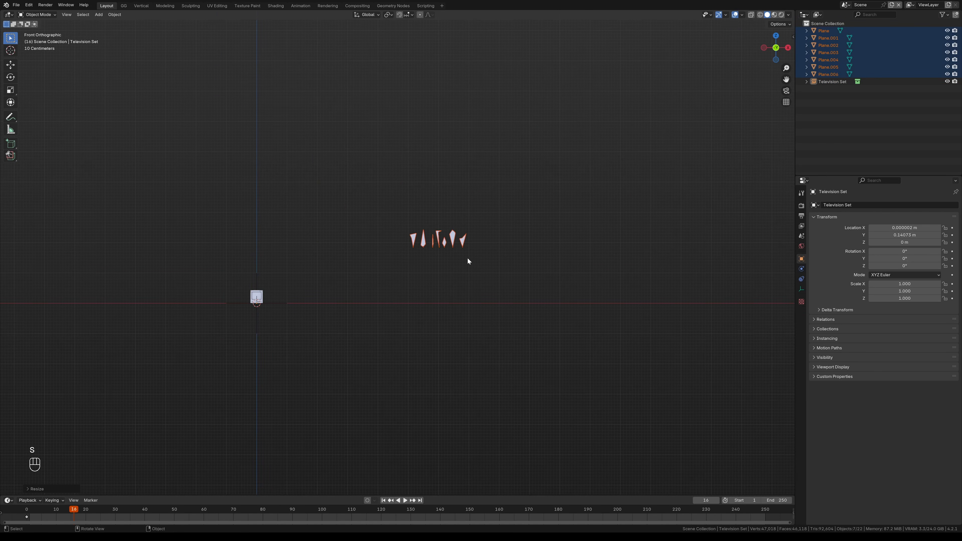
key(g)
click(292, 333)
ctrl+alt+drag(291, 333, 460, 190)
alt+shift+drag(422, 334, 477, 278)
key(s)
click(454, 309)
Step: Place the shards in a row beside the television and fine-tune their scale to slightly shorter than the set
key(g)
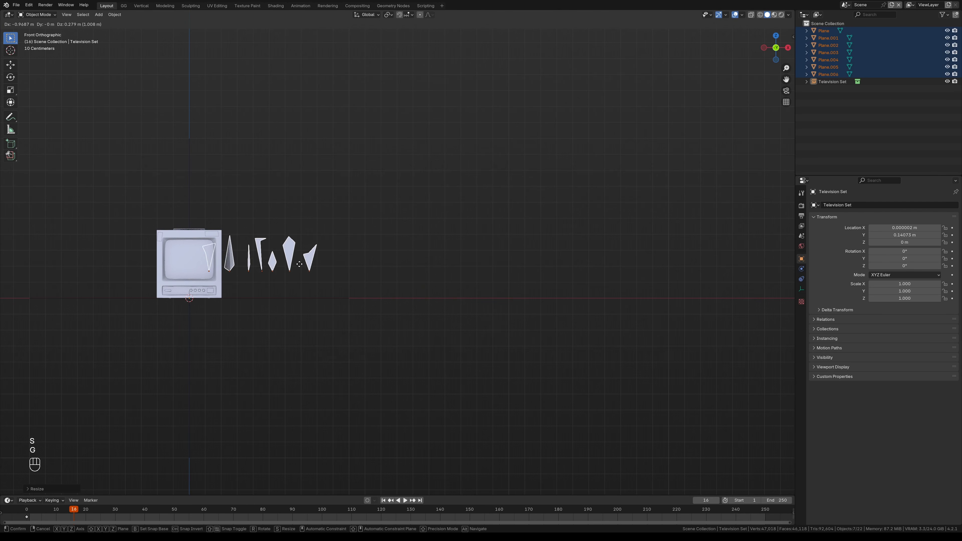
click(328, 244)
alt+shift+drag(308, 290, 401, 300)
key(s)
click(475, 288)
key(g)
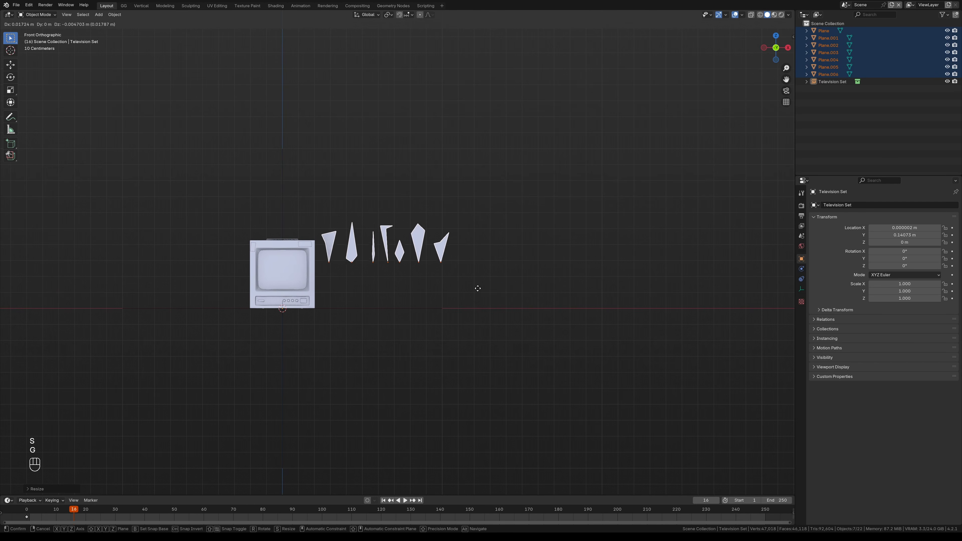
click(480, 289)
key(s)
click(525, 308)
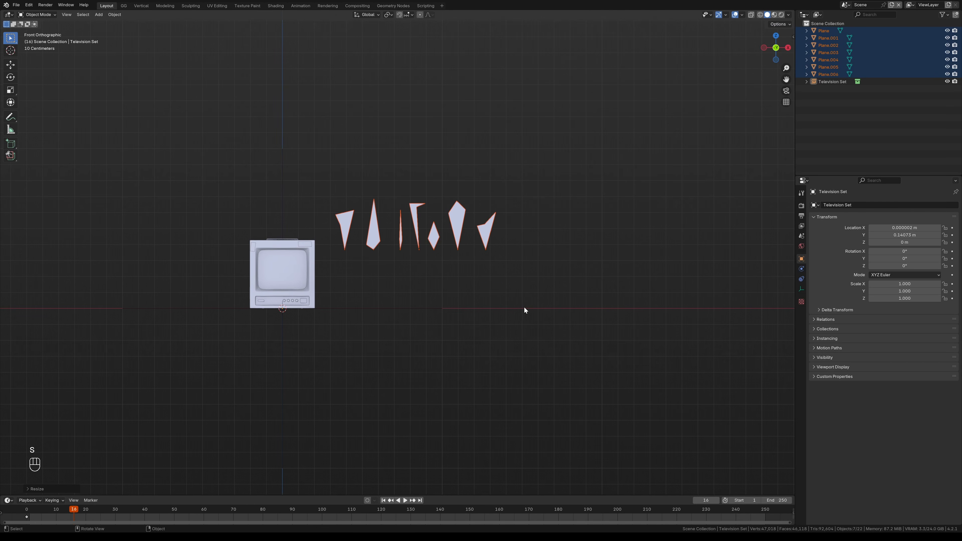
Step: Apply the scale of the selected shards and hide the Television Set instance in the viewport
key(ctrl+a)
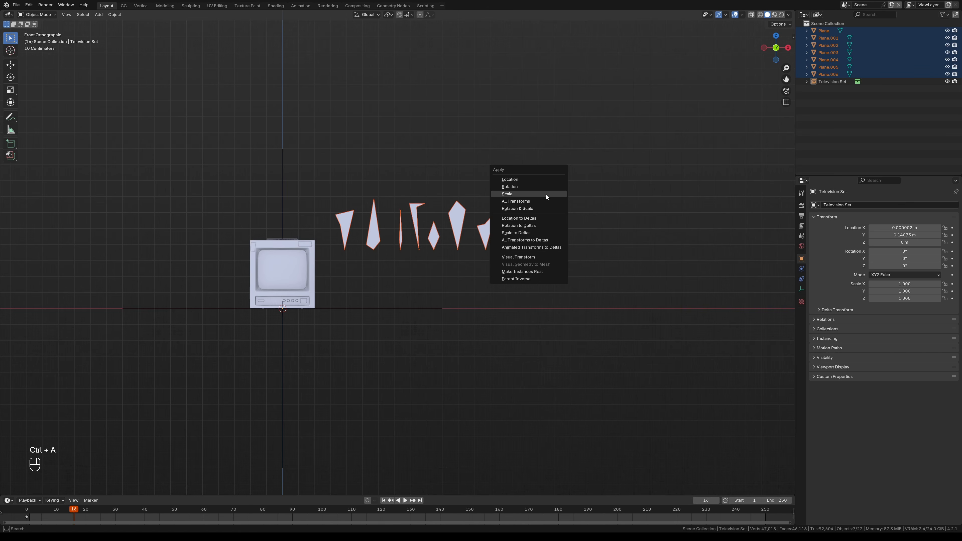
click(547, 193)
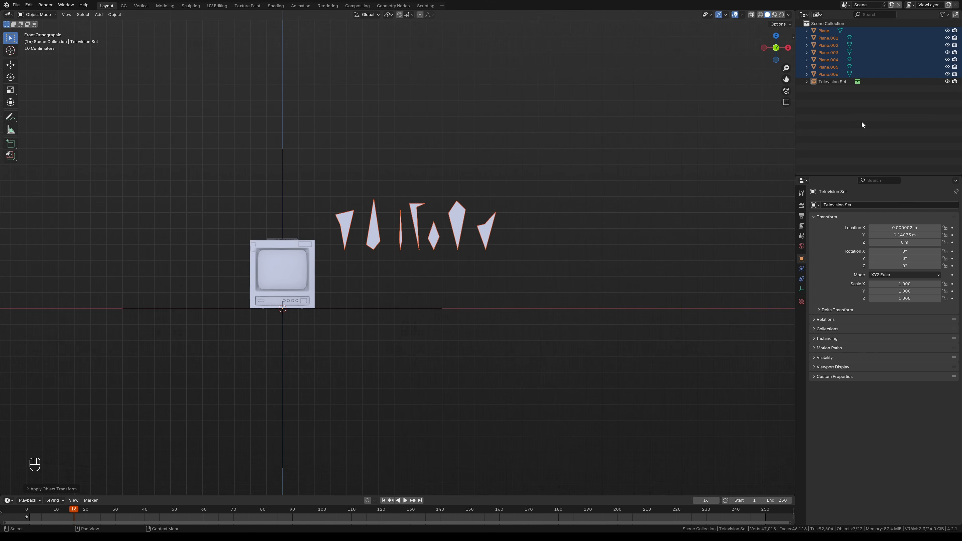
click(948, 81)
key(KP_Decimal)
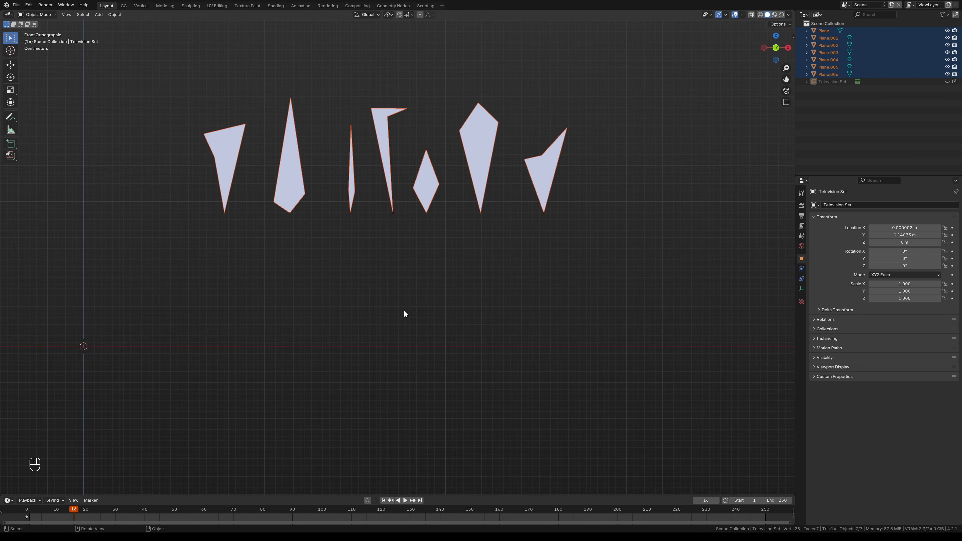
Step: Batch rename the seven selected shards using the Set Name type with the new name Flash.001
key(ctrl)
key(ctrl+F2)
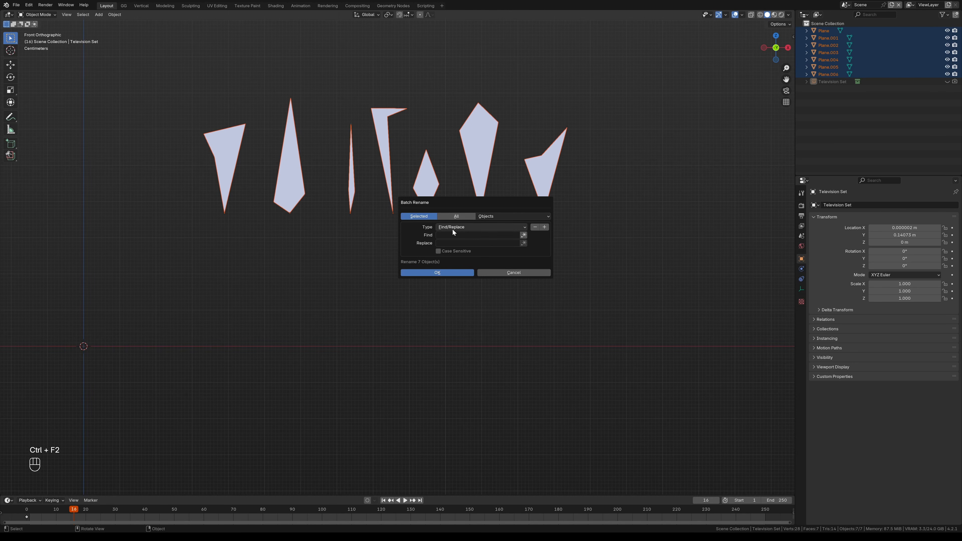
click(453, 229)
click(448, 243)
click(446, 226)
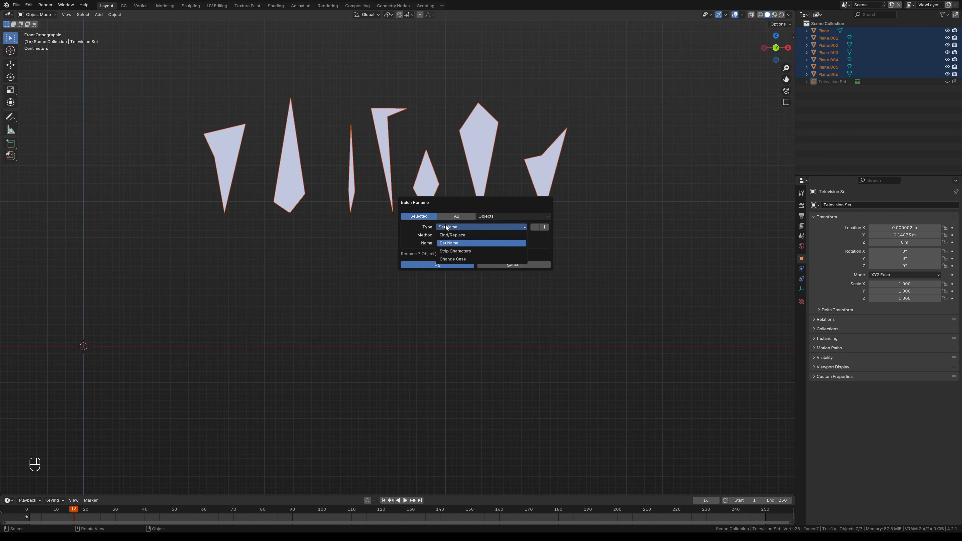
click(447, 243)
text(Flash)
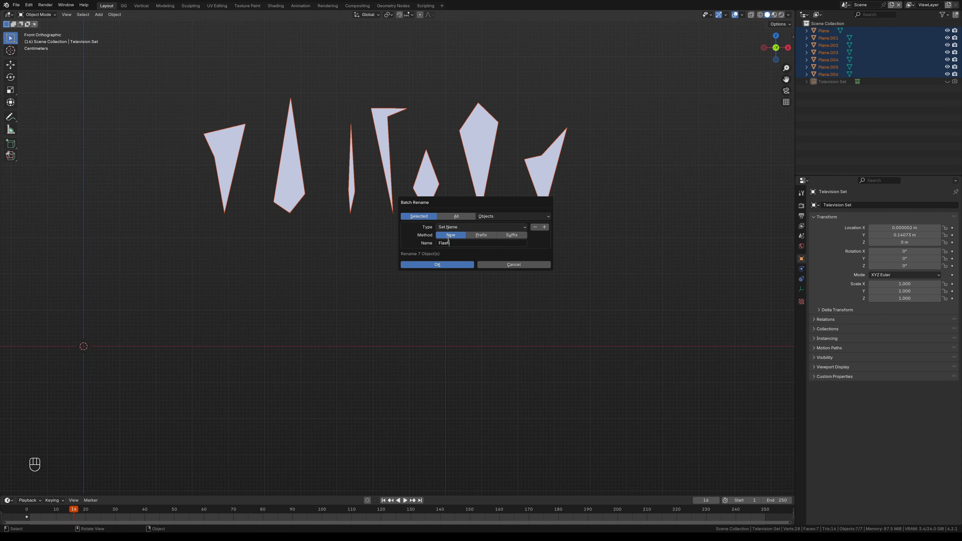
text(.001)
click(446, 264)
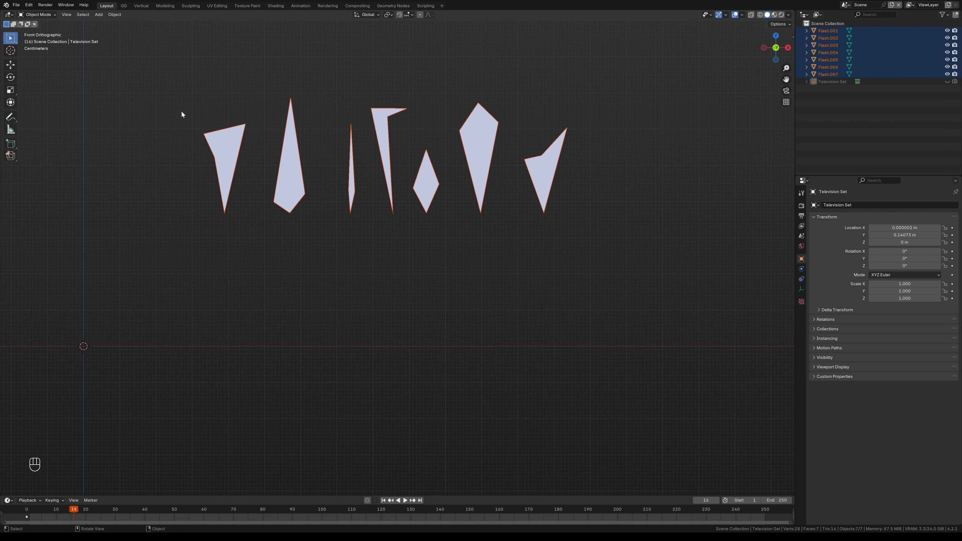
Step: Move the seven shards into a new collection named Flashes and collapse it in the outliner
key(m)
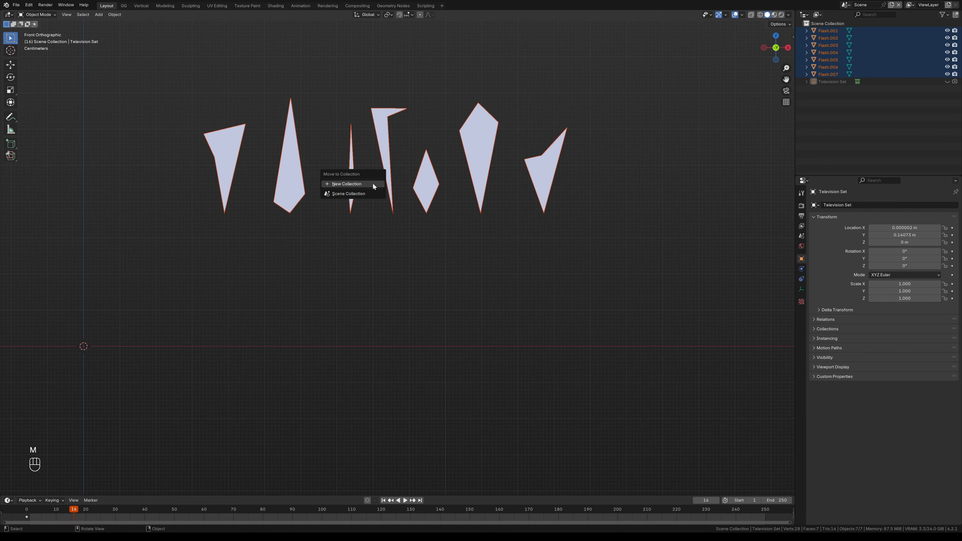
click(349, 184)
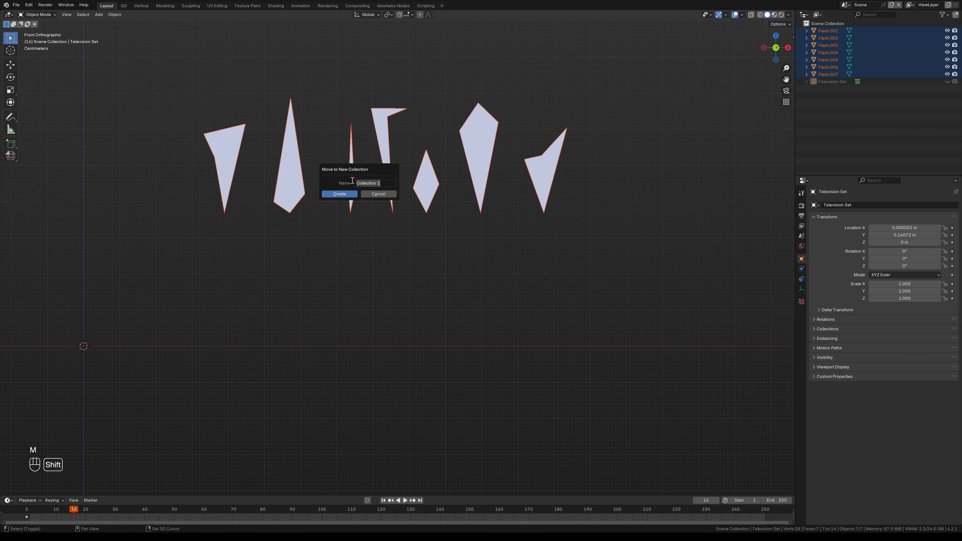
text(Flashes)
key(Return)
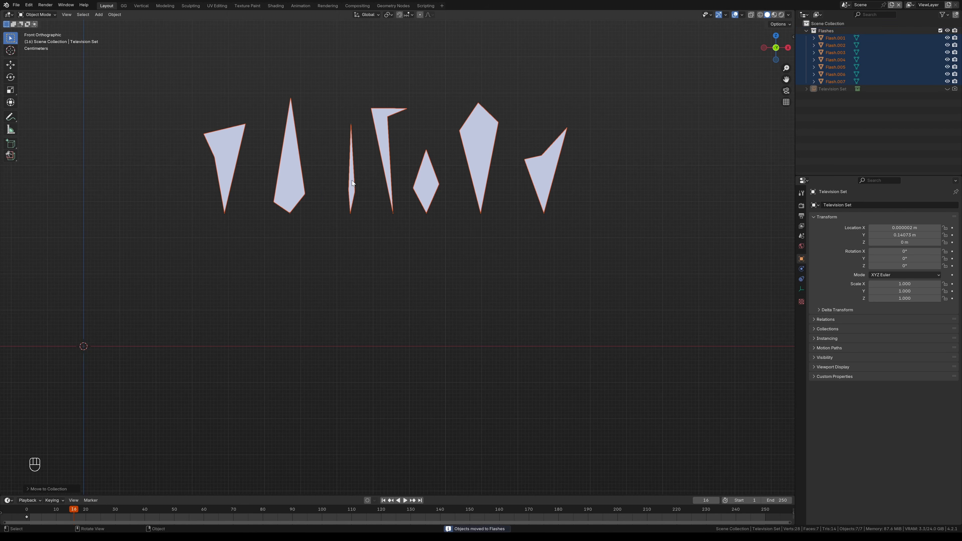
click(807, 31)
Step: Split the 3D viewport horizontally and turn the lower area into a Shader Editor
mouse_move(409, 167)
ctrl+alt+mouse_down()
mouse_move(417, 183)
mouse_move(408, 159)
mouse_move(412, 179)
ctrl+alt+mouse_up()
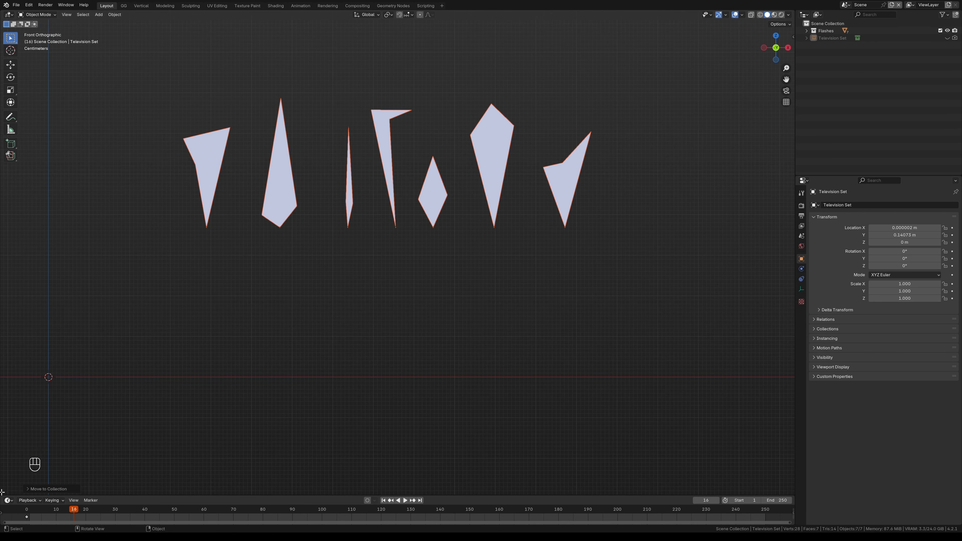
drag(4, 494, 23, 248)
alt+shift+drag(416, 81, 463, 153)
click(14, 254)
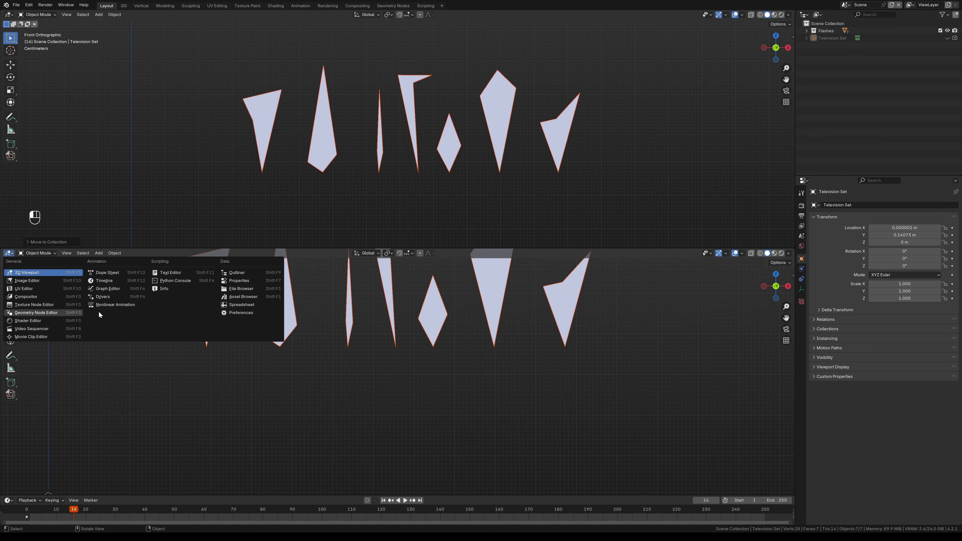
click(40, 321)
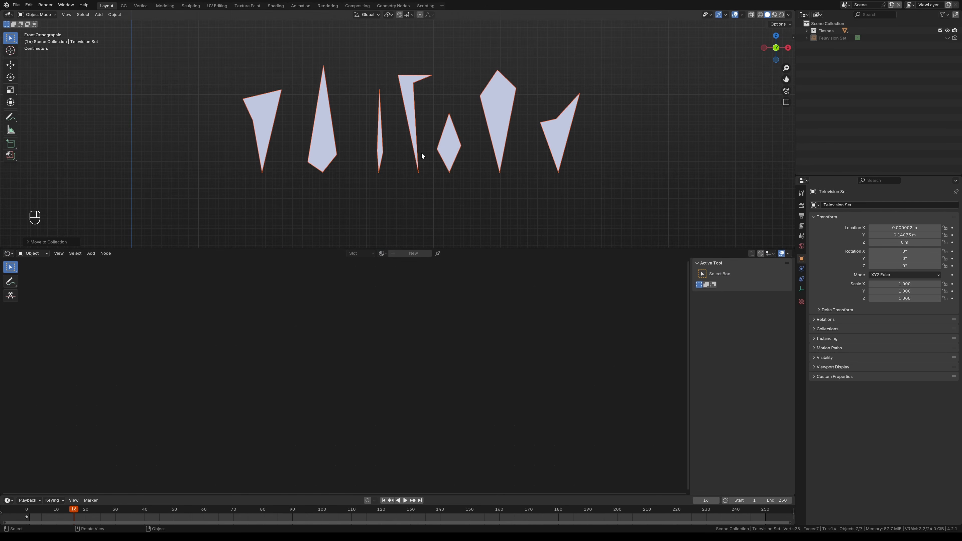
Step: Select the seventh shard, Flash.007, and switch the 3D viewport to rendered shading
click(552, 133)
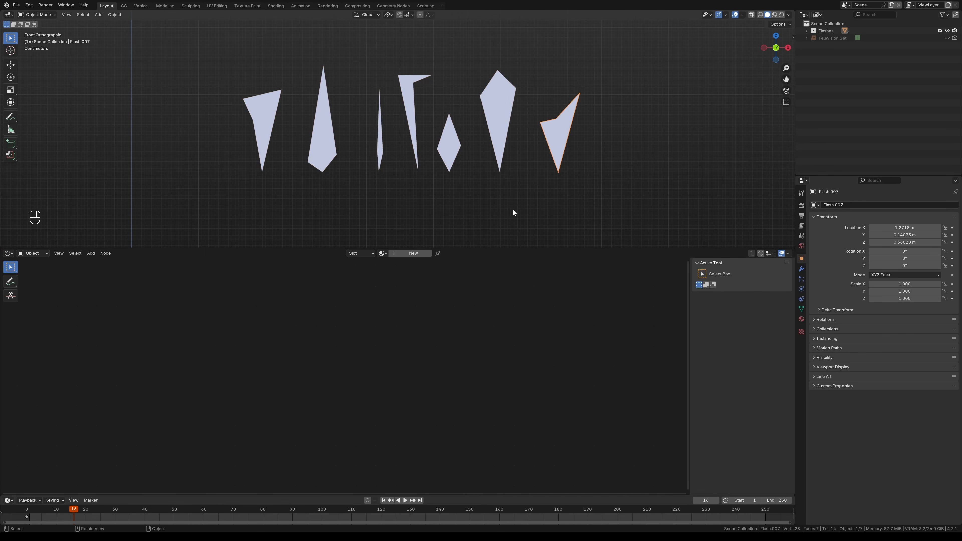
key(z)
click(516, 159)
alt+shift+drag(517, 150, 486, 183)
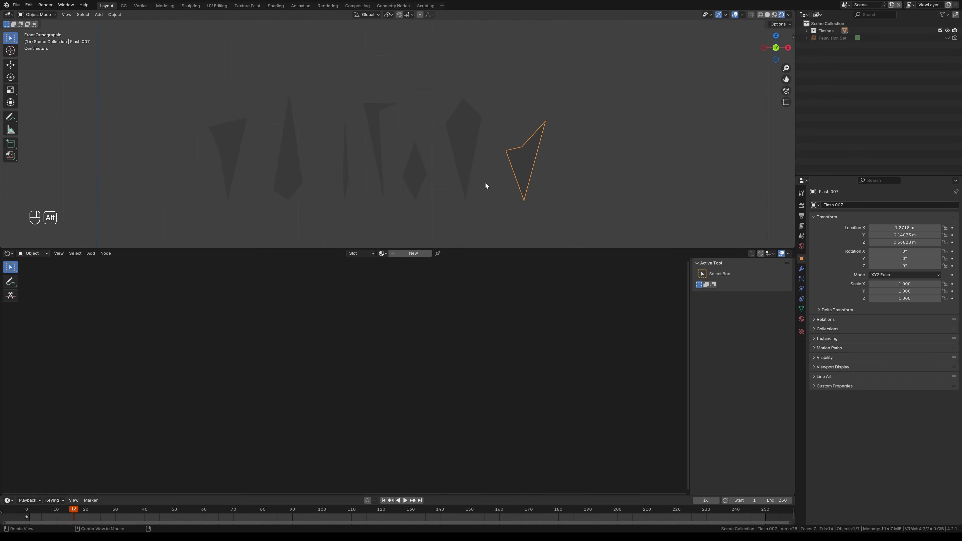
scroll(482, 185, up, 1)
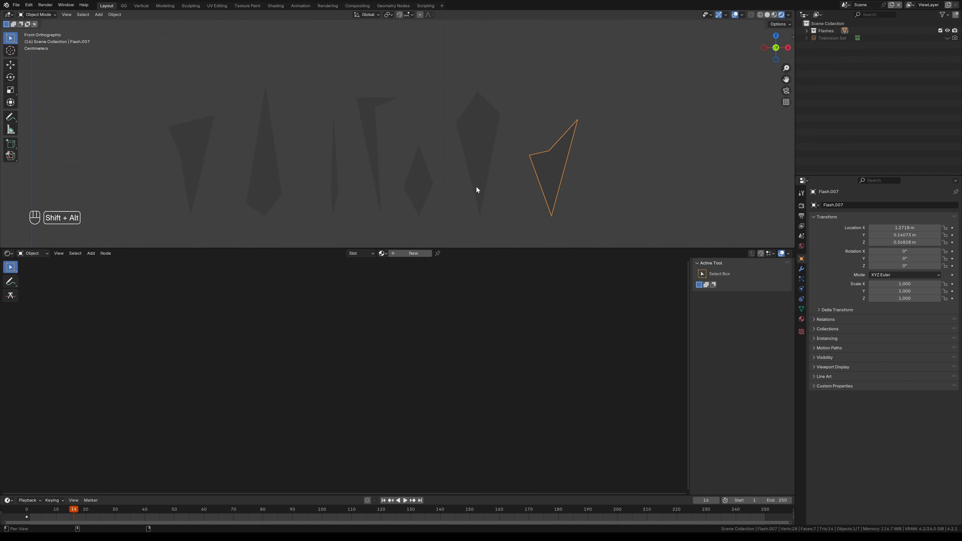
Step: Create a new material named Flash on the seventh shard
click(413, 258)
click(406, 254)
text(F)
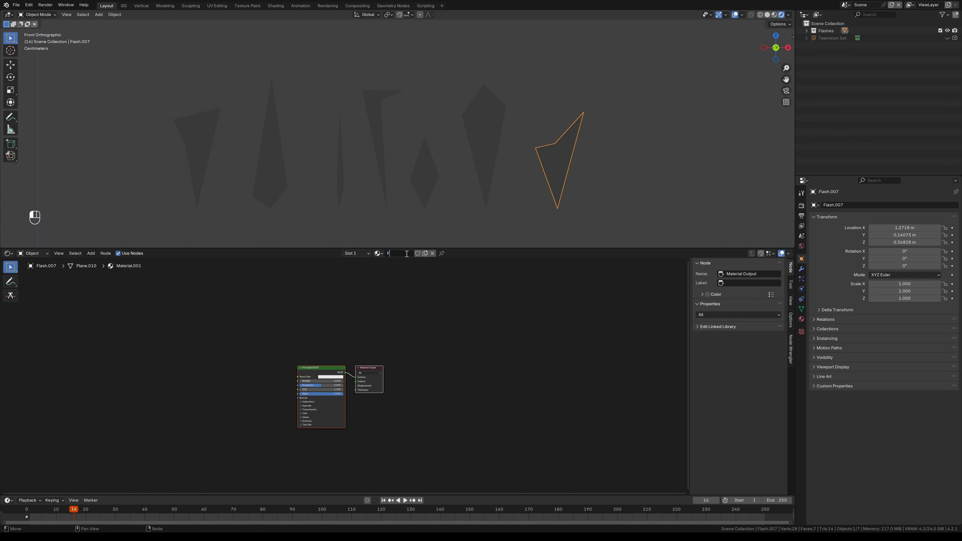
text(lash)
key(Return)
Step: Delete the Principled BSDF node from the Flash material
middle_drag(407, 420, 442, 330)
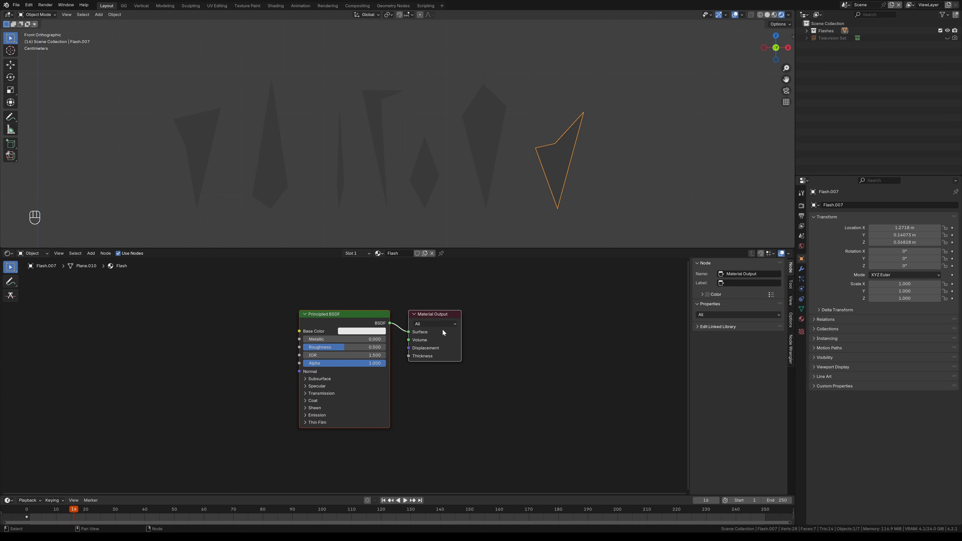
click(442, 330)
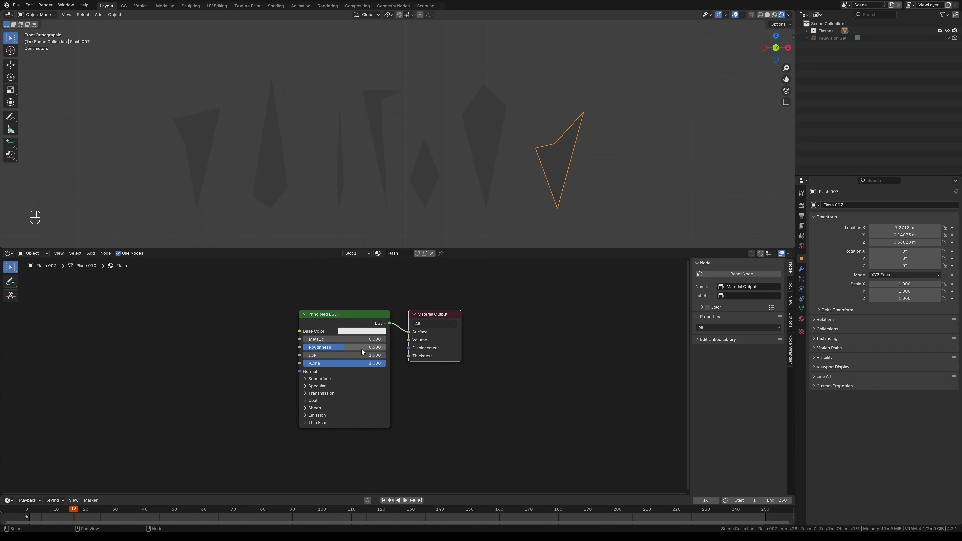
click(335, 323)
key(x)
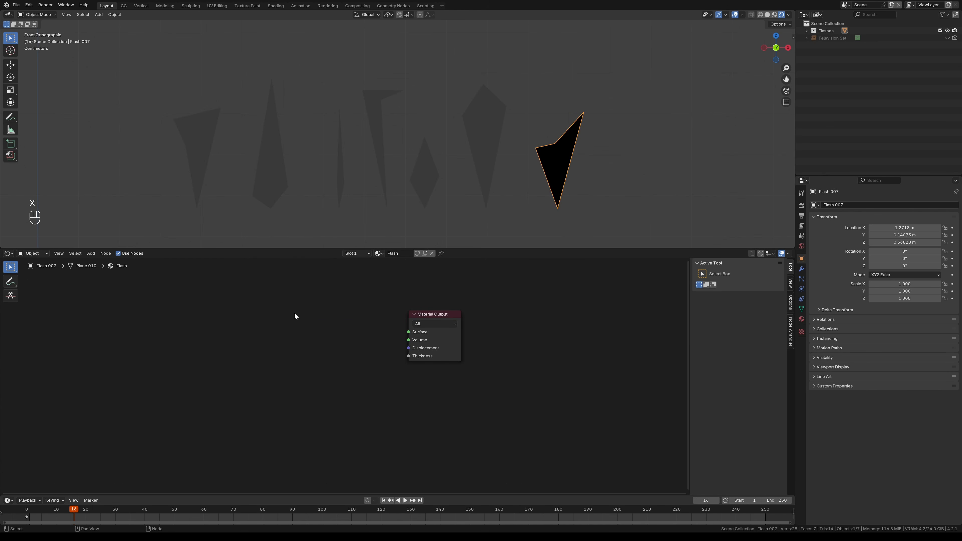
Step: Add an Emission shader node, connect it to the Material Output's Surface input and place it beside that node
key(shift+a)
click(294, 308)
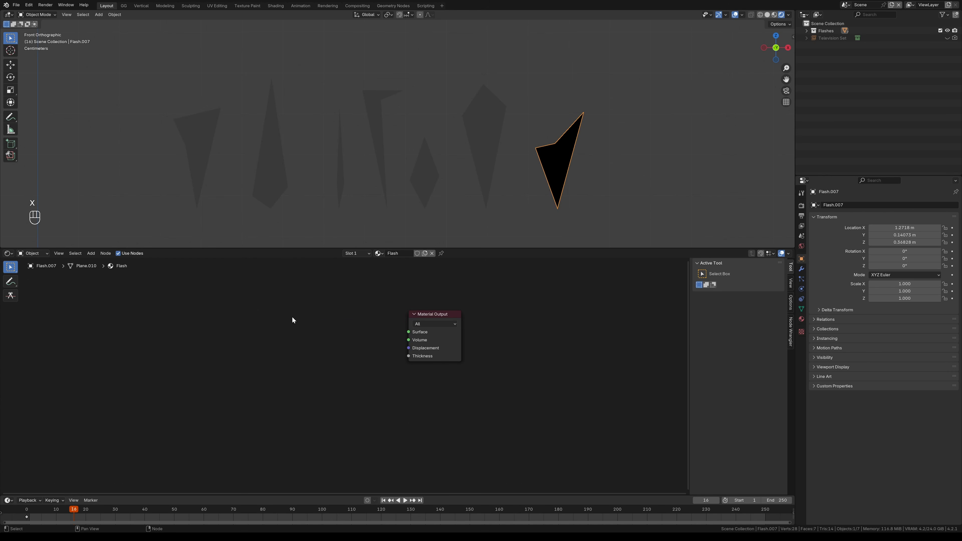
key(shift+a)
click(294, 308)
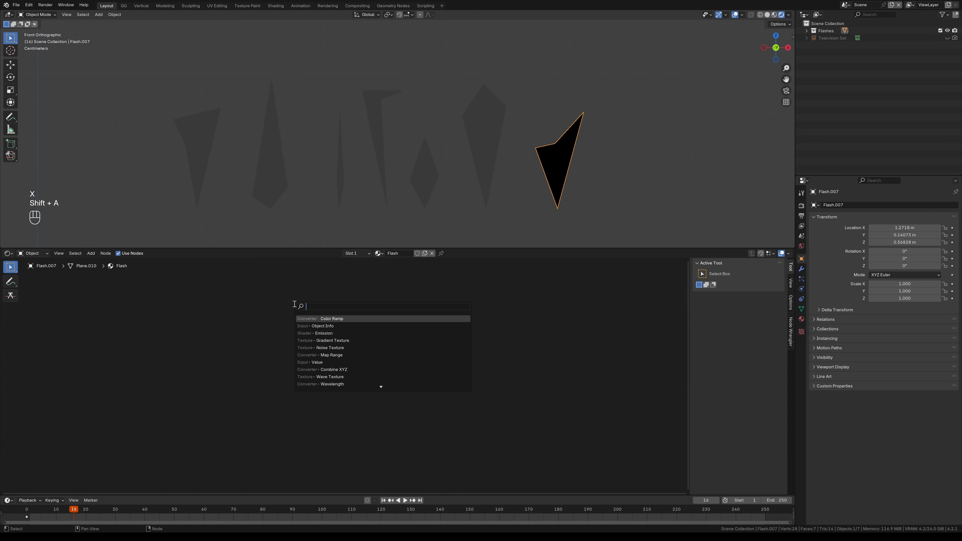
text(emission)
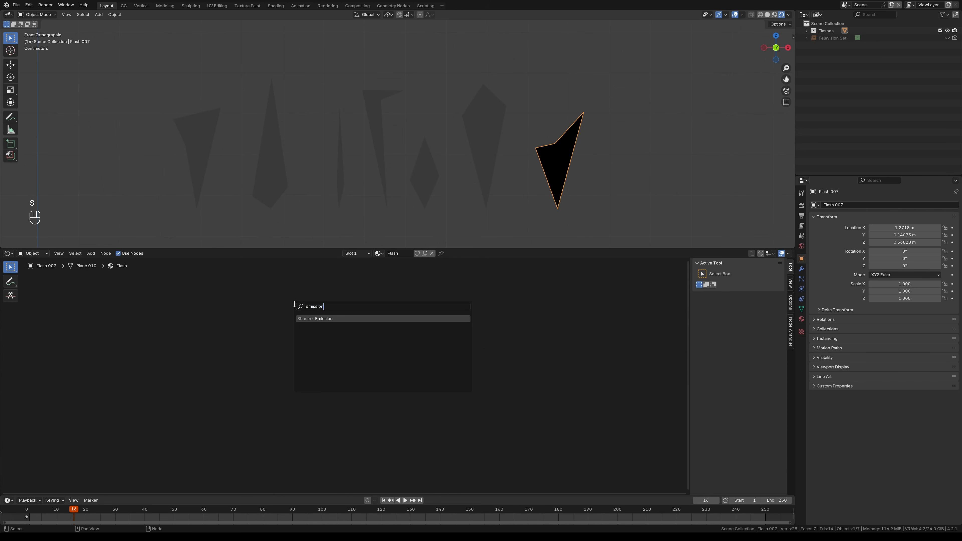
key(Return)
click(309, 316)
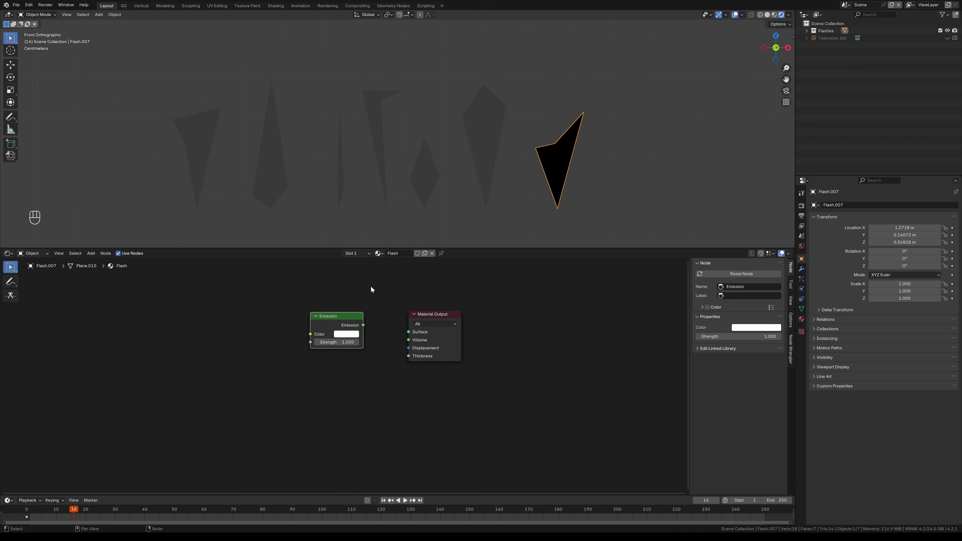
drag(363, 325, 408, 331)
drag(315, 346, 340, 355)
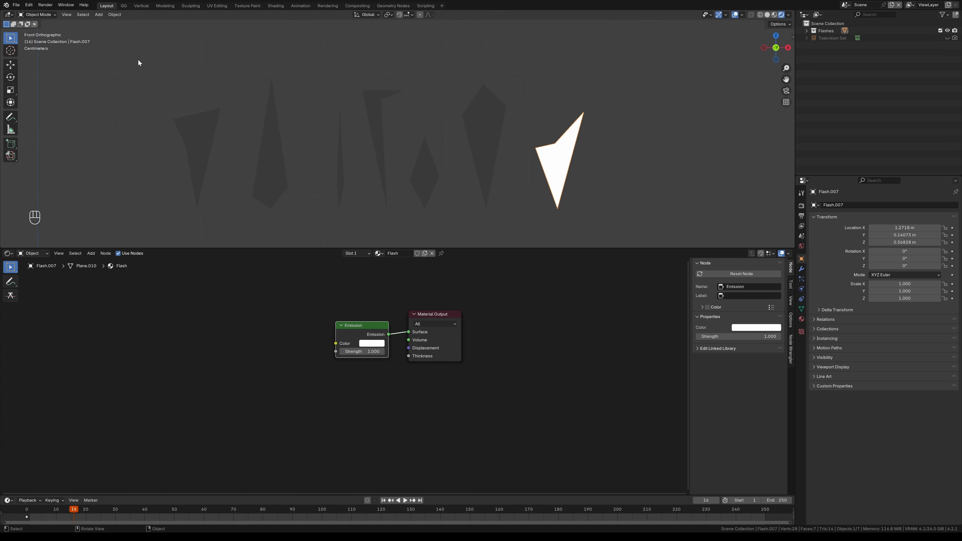
Step: Select the other six shards and add the seventh shard to the selection as the active object
drag(141, 54, 507, 229)
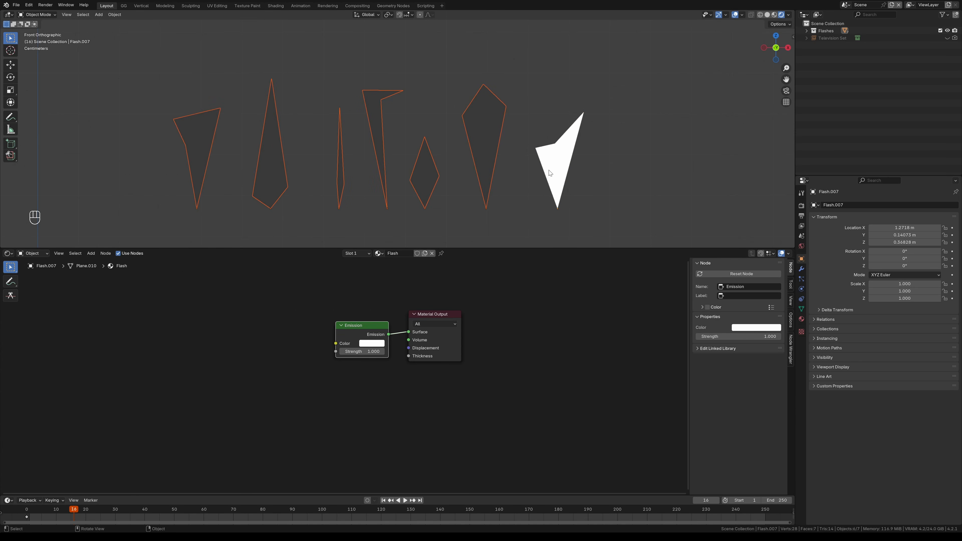
key(shift)
shift+click(564, 158)
Step: Inspect the selected shards in solid view with X-ray, and return the viewport to rendered shading
key(z)
click(597, 167)
key(alt+z)
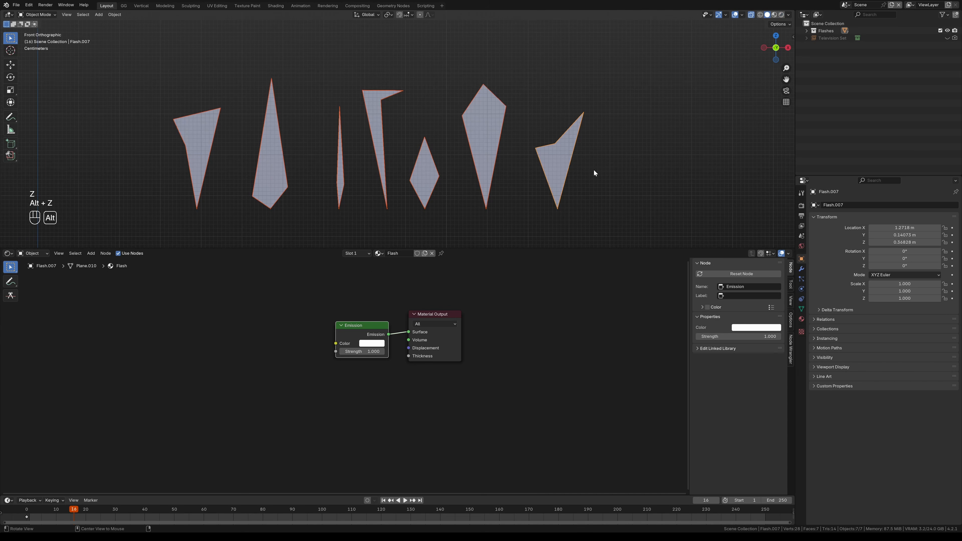
scroll(584, 155, up, 3)
scroll(583, 182, down, 1)
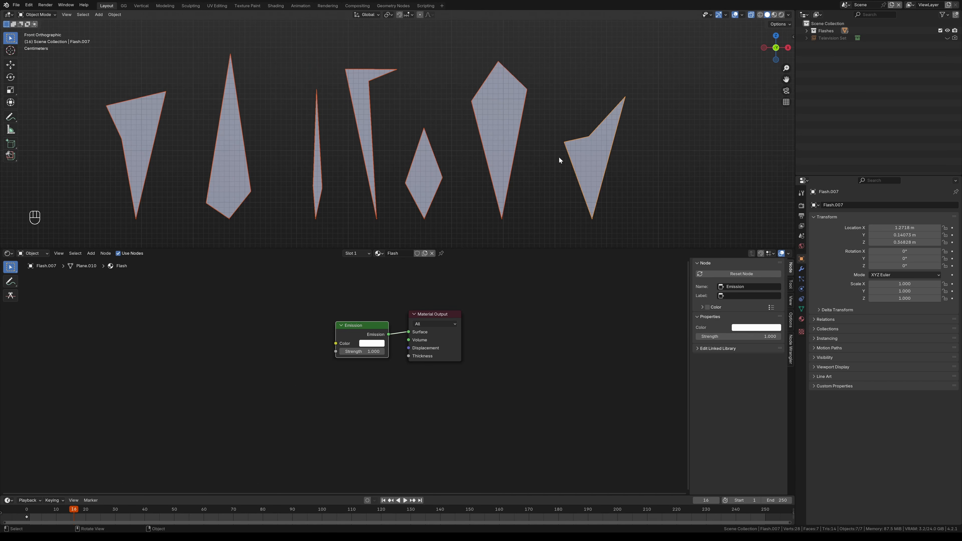
key(z)
click(549, 140)
ctrl+middle_drag(548, 140, 544, 138)
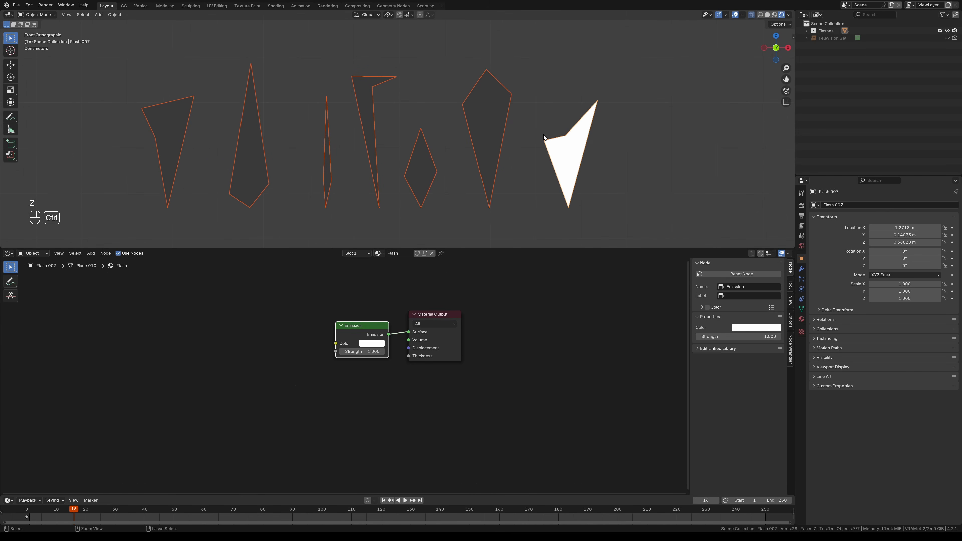
Step: Link the active seventh shard's Flash material to the other six selected shards
key(ctrl+l)
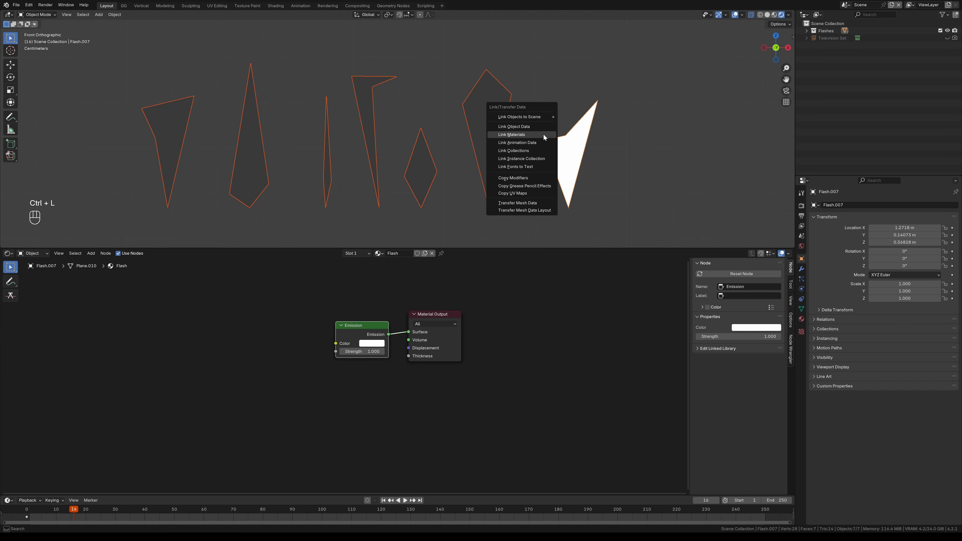
click(544, 136)
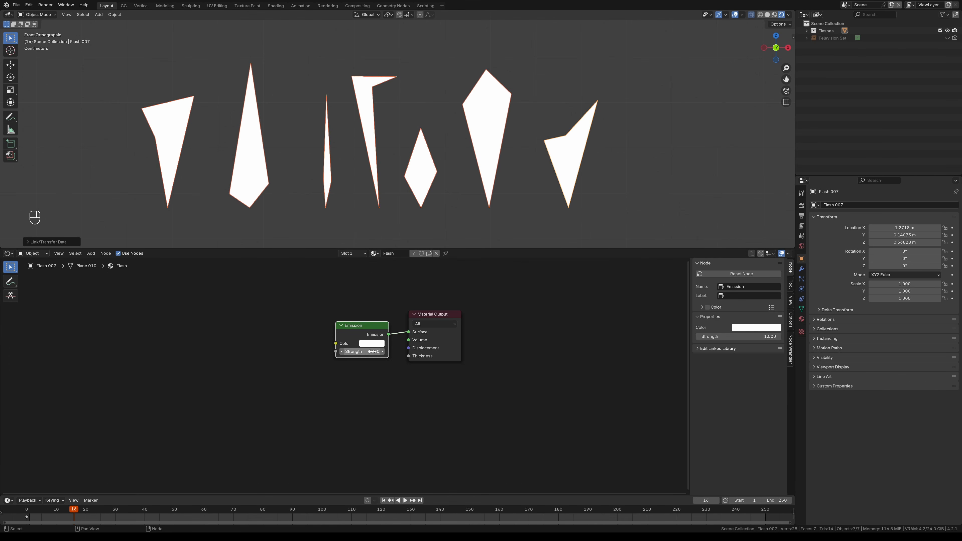
Step: Set the Emission node's color to purple
click(372, 343)
click(387, 227)
drag(340, 211, 421, 263)
alt+shift+drag(491, 172, 537, 165)
ctrl+alt+drag(537, 164, 550, 169)
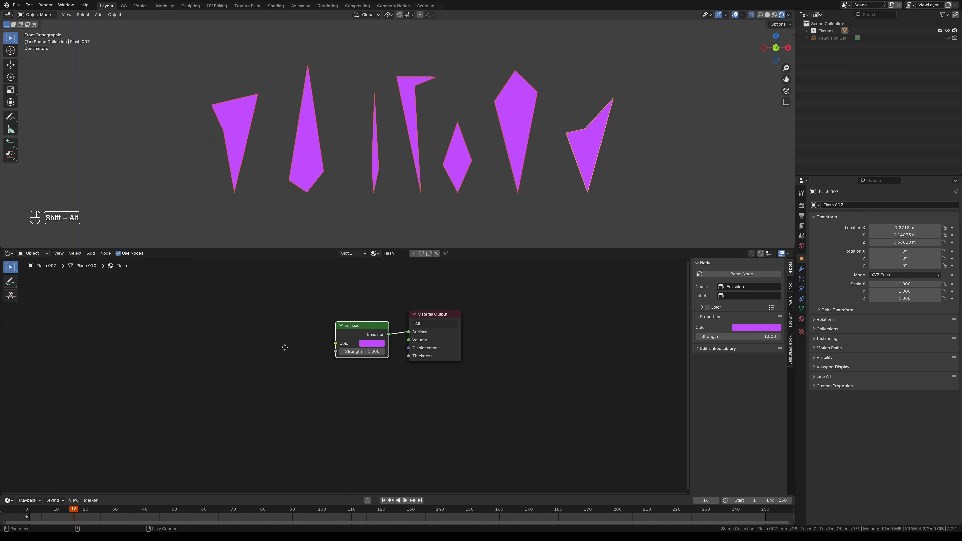
Step: Add an Object Info node to the Flash material and place it before the Emission node
alt+shift+drag(286, 346, 490, 306)
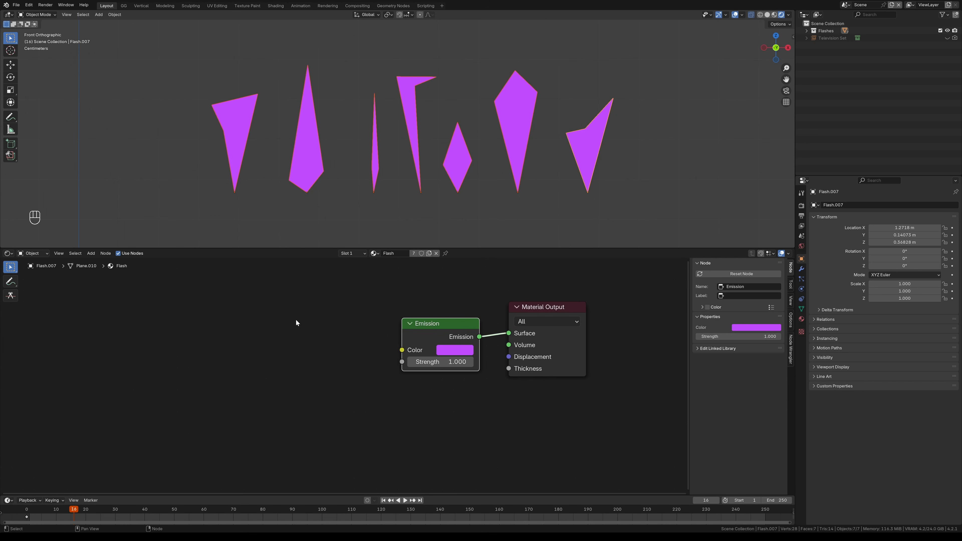
key(shift+a)
click(256, 298)
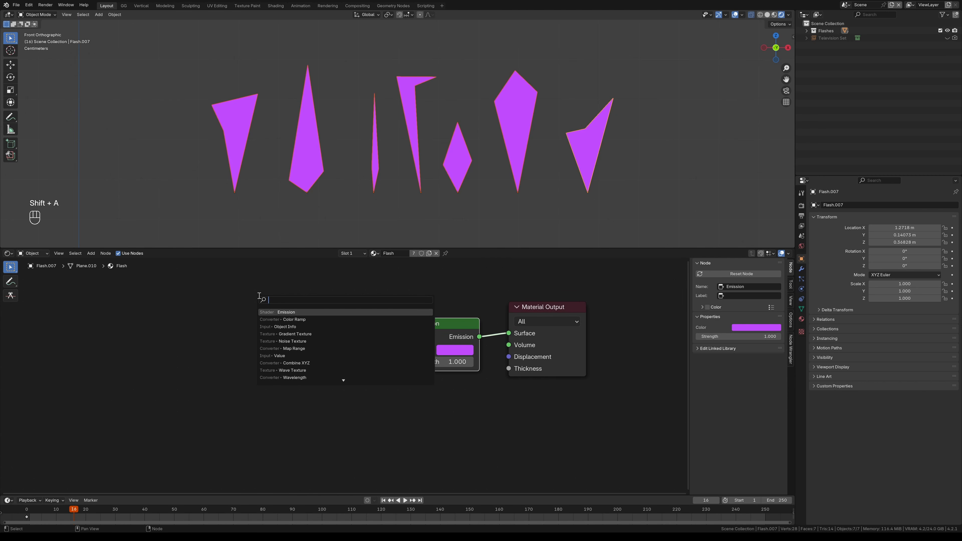
text(object)
key(Return)
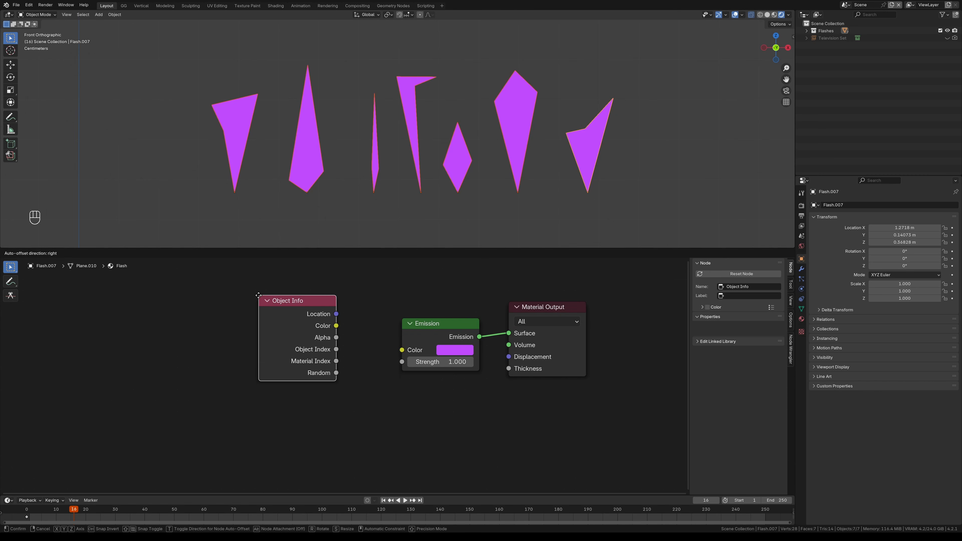
click(206, 319)
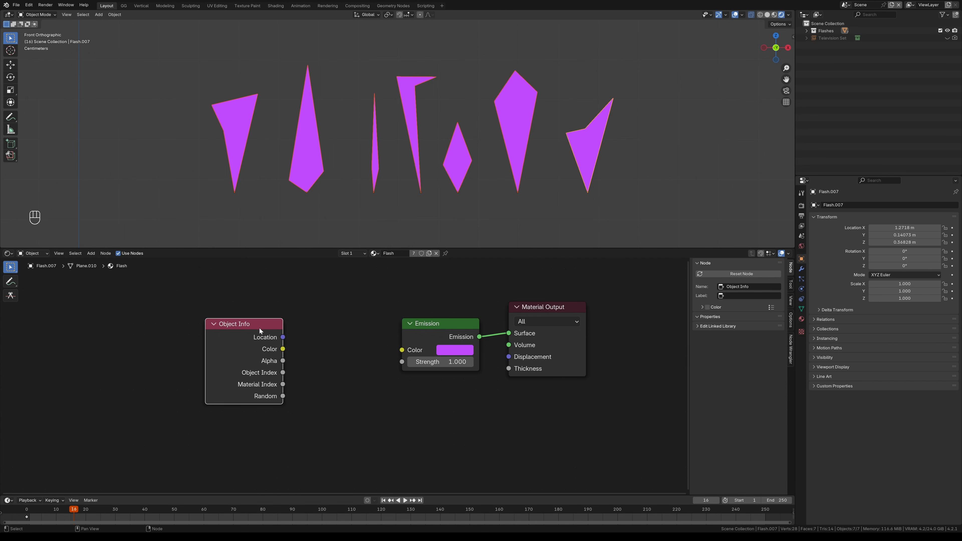
drag(259, 331, 249, 327)
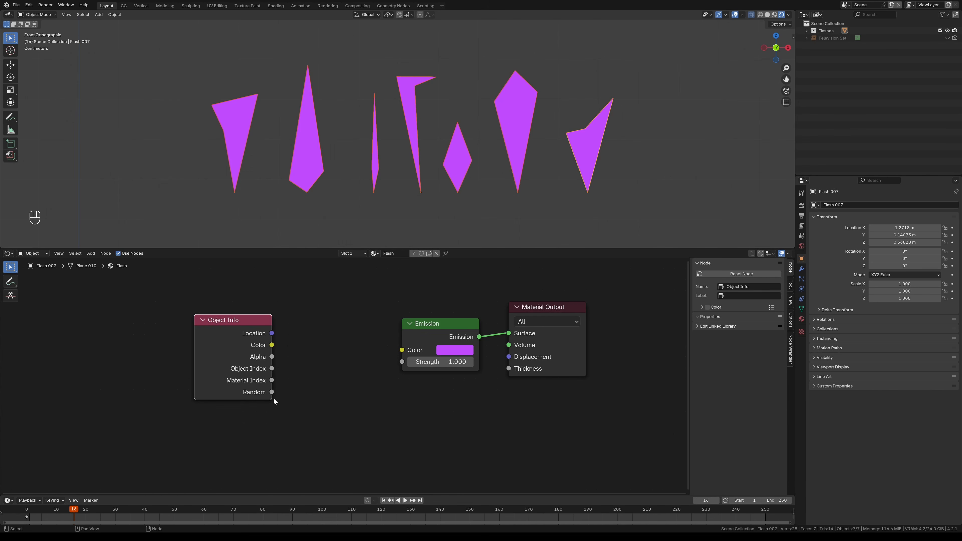
Step: Annotate the area around the Object Info node's Random output and erase the annotation
mouse_move(270, 385)
mouse_down()
mouse_move(273, 402)
mouse_move(268, 387)
mouse_up()
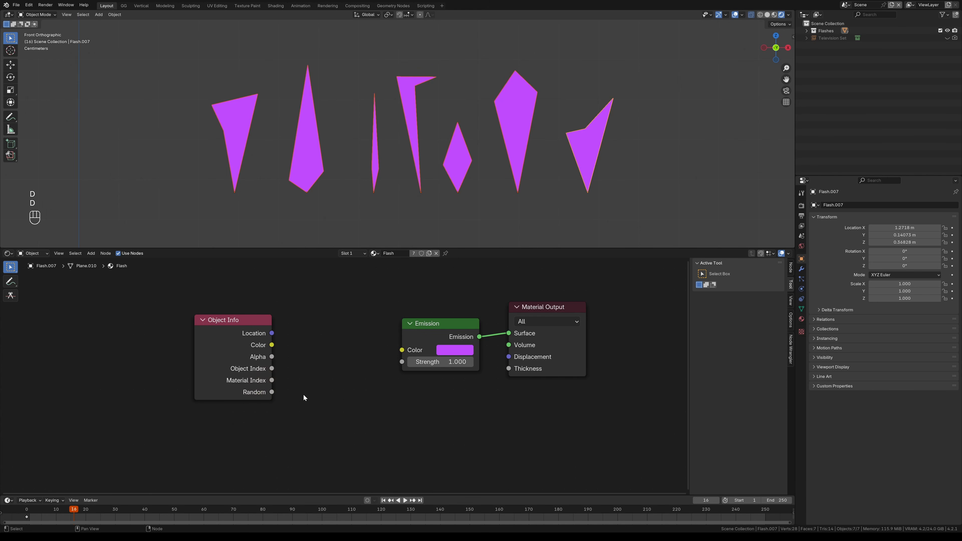
drag(345, 391, 345, 395)
right_drag(310, 386, 370, 402)
right_click(359, 407)
Step: Connect Object Info's Random output to the Emission Color input, hide the viewport overlays and space the nodes apart
drag(270, 395, 402, 350)
key(shift+alt+z)
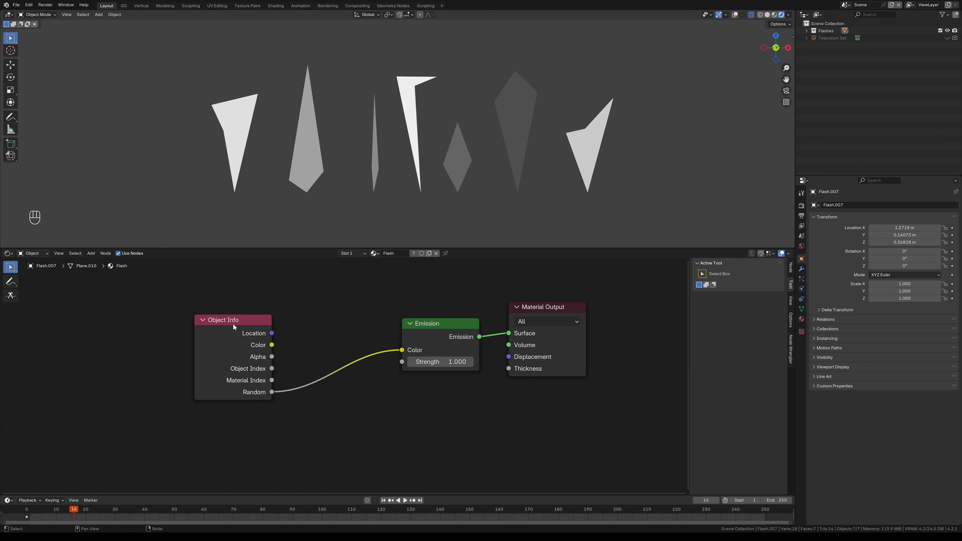
drag(234, 324, 149, 309)
Step: Annotate a scale from 0 BLACK to 1 WHITE above the nodes and erase it
alt+shift+middle_drag(226, 310, 244, 381)
key(d)
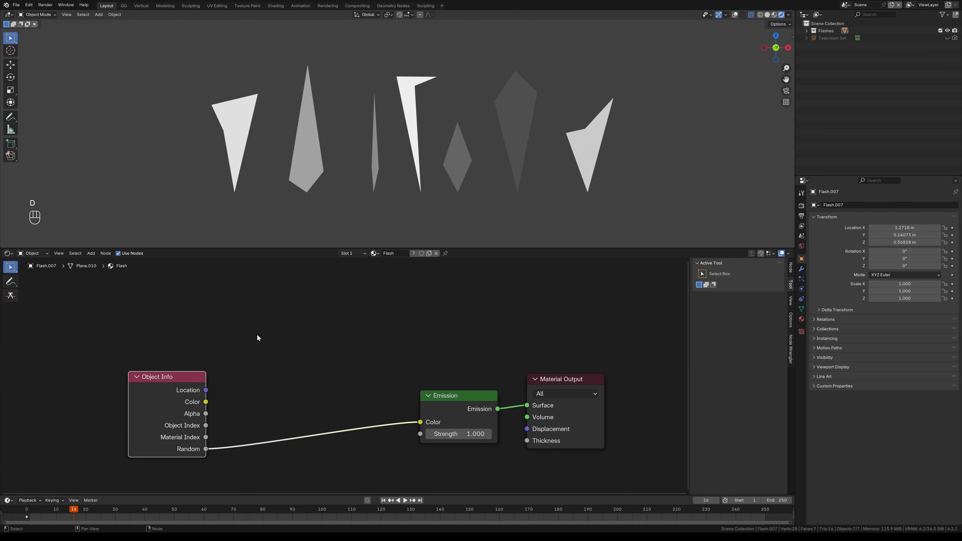
drag(258, 338, 264, 325)
mouse_move(230, 292)
mouse_down()
mouse_move(232, 313)
mouse_move(255, 303)
mouse_up()
drag(258, 305, 283, 303)
drag(288, 289, 300, 300)
drag(292, 337, 422, 338)
mouse_move(391, 285)
mouse_down()
mouse_move(407, 284)
mouse_move(414, 301)
mouse_up()
drag(428, 281, 421, 300)
drag(437, 278, 437, 296)
mouse_move(445, 279)
mouse_down()
mouse_move(456, 277)
mouse_move(446, 298)
mouse_up()
drag(482, 273, 481, 294)
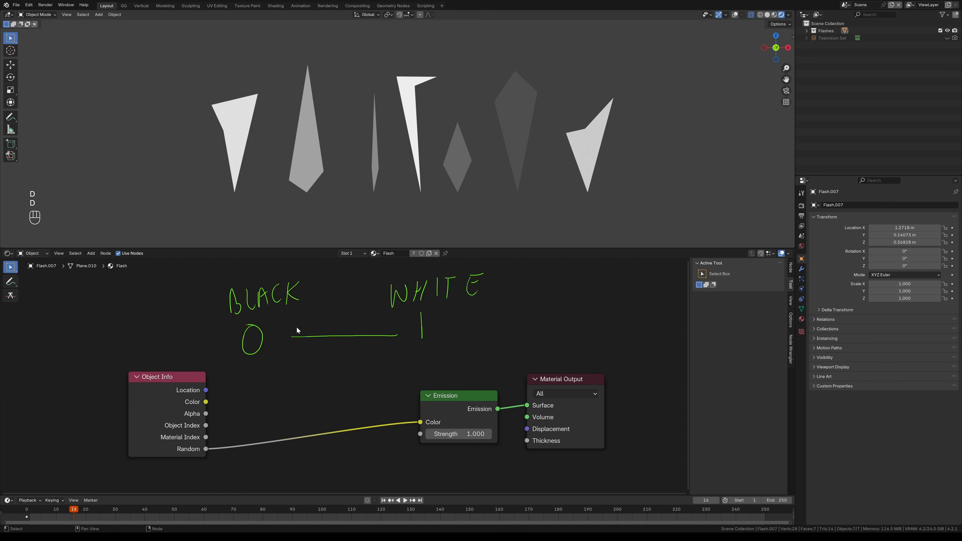
mouse_move(271, 292)
right_down()
mouse_move(257, 332)
mouse_move(456, 312)
mouse_move(293, 330)
right_up()
right_click(326, 331)
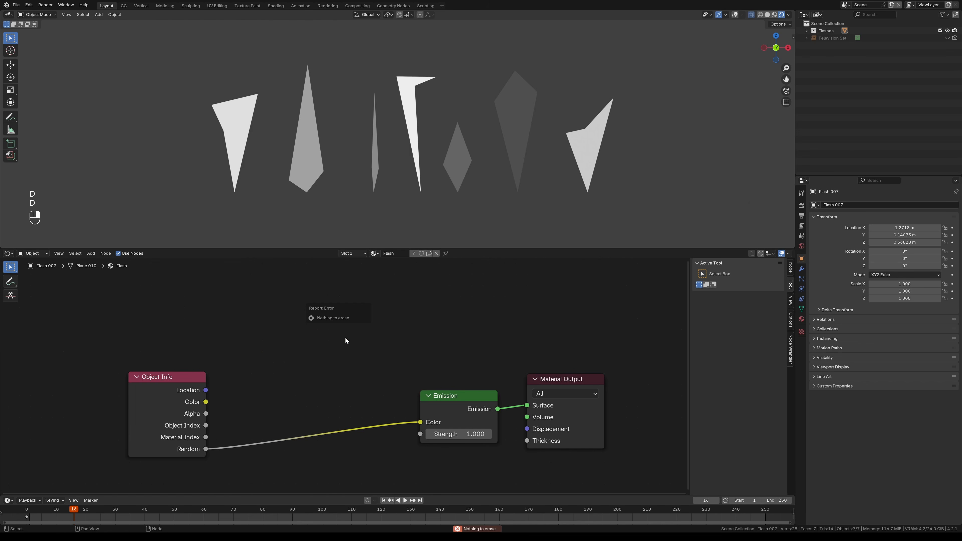
Step: Add a Color Ramp node and arrange it between the Object Info and Emission nodes
key(shift+a)
text(color)
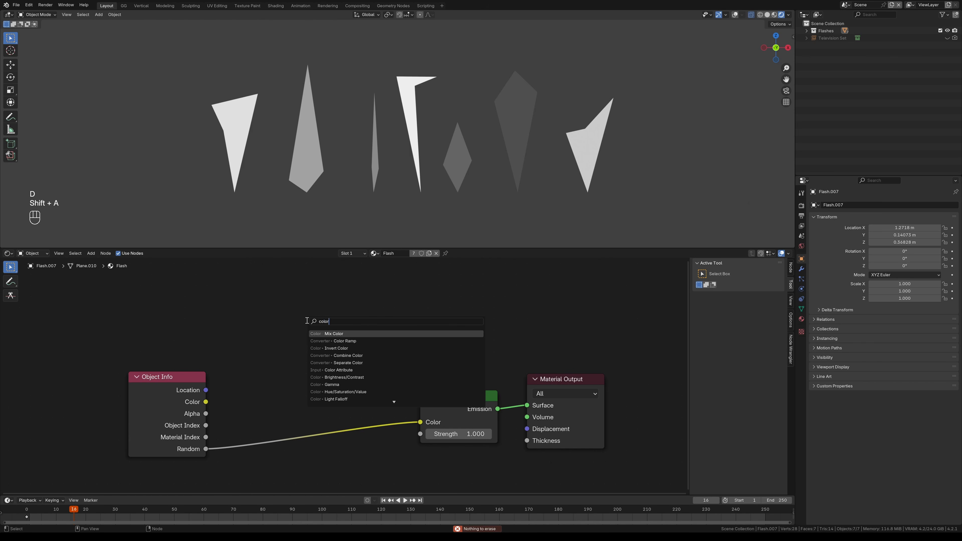
key(Down)
key(Return)
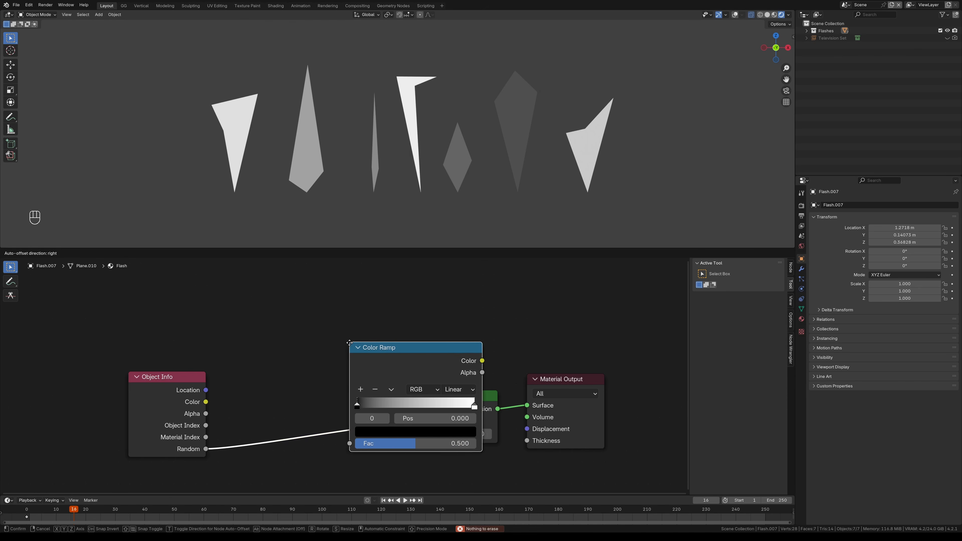
click(264, 309)
drag(161, 388, 150, 366)
drag(289, 348, 274, 328)
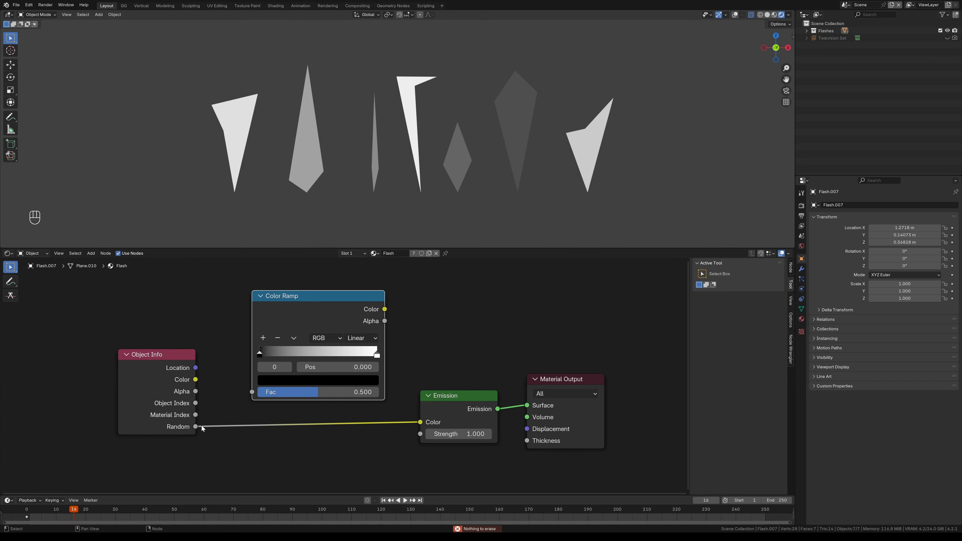
Step: Connect Object Info's Random output to the Color Ramp's Fac input and the ramp's Color output to the Emission Color input
drag(202, 426, 252, 393)
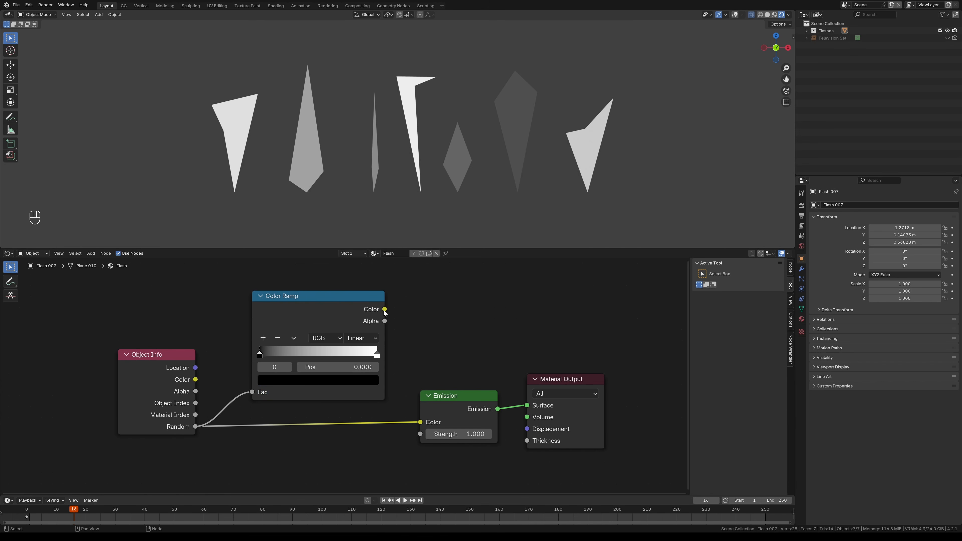
drag(384, 311, 428, 434)
click(346, 310)
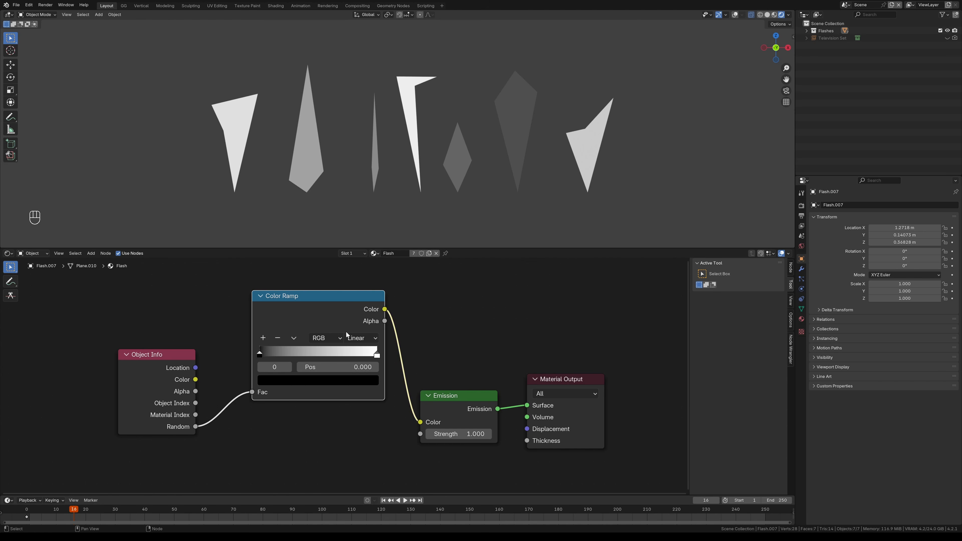
Step: Compare the Color Ramp muted and unmuted, and inspect the colors of its black and white stops
key(m)
key(m)
click(269, 381)
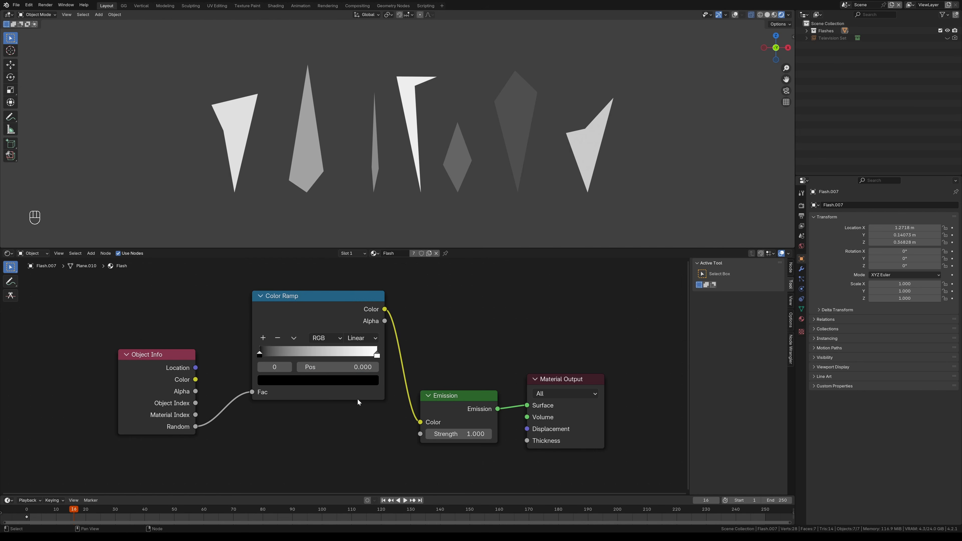
click(376, 355)
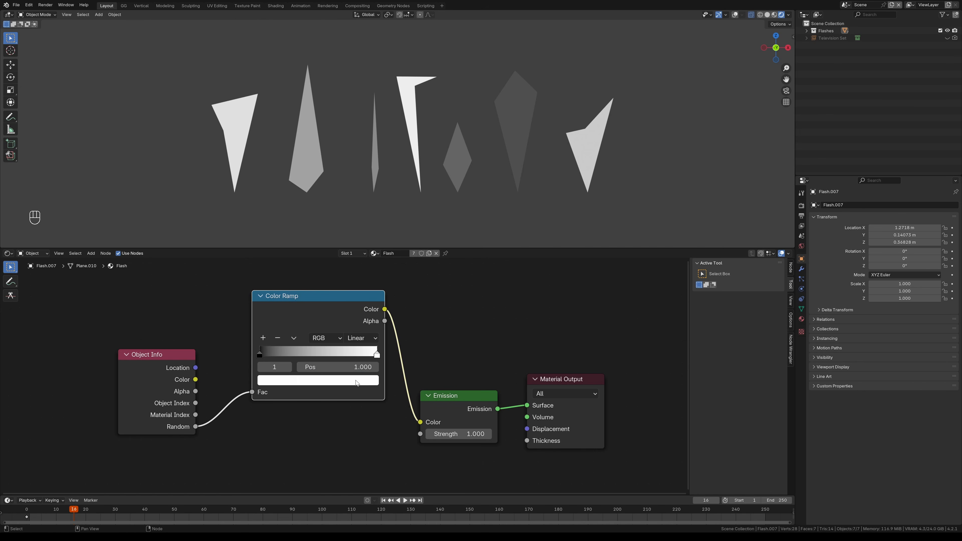
click(357, 381)
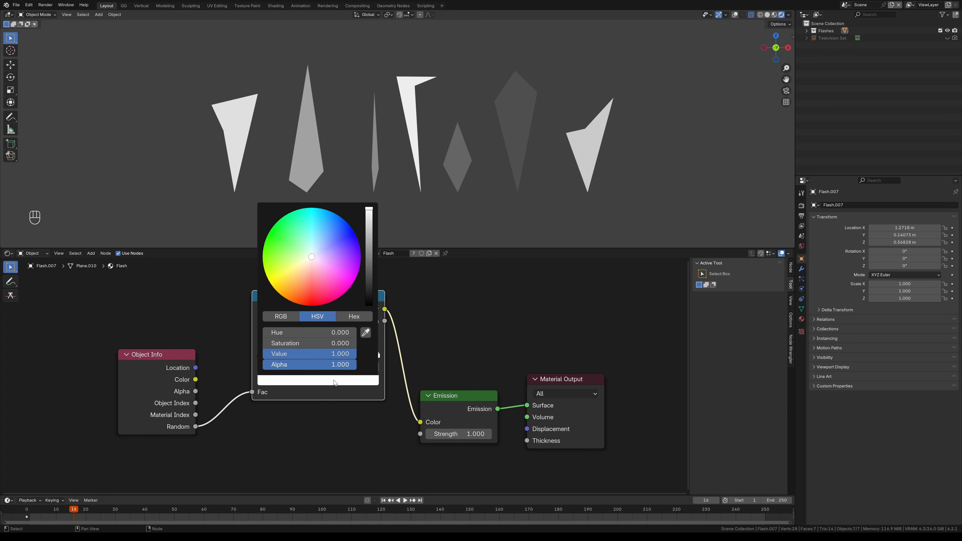
click(328, 410)
Step: Set the Color Ramp's first stop to blue with Hue 0.661, Saturation 1 and Value 1
click(260, 355)
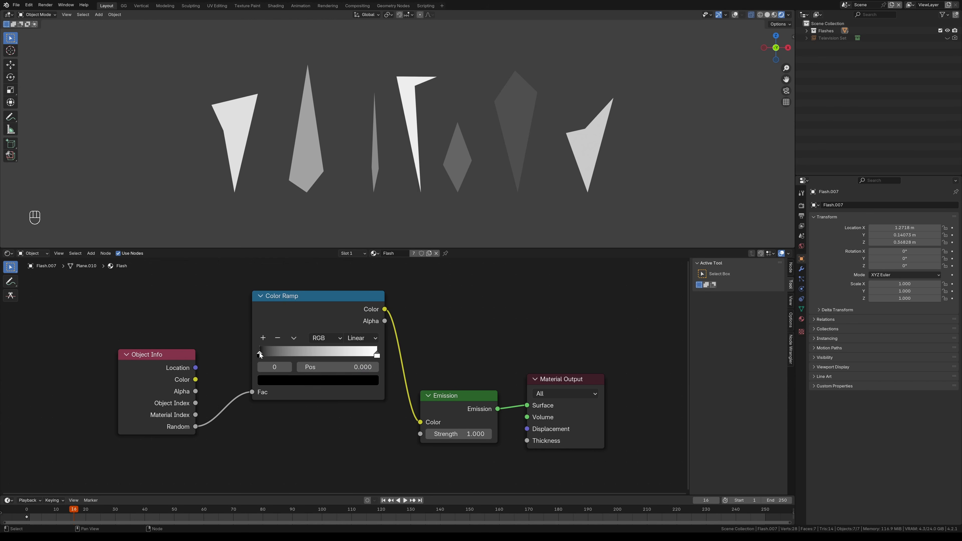
click(287, 386)
drag(369, 238, 369, 209)
click(348, 224)
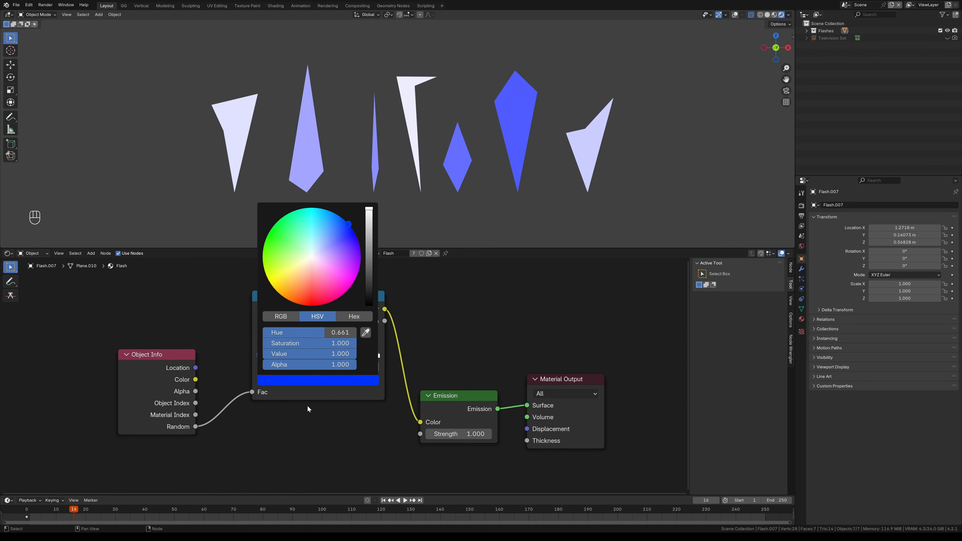
Step: Add a Color Ramp stop at position 0.255 and color it red
click(262, 338)
drag(317, 355, 294, 355)
click(301, 380)
drag(312, 289, 310, 306)
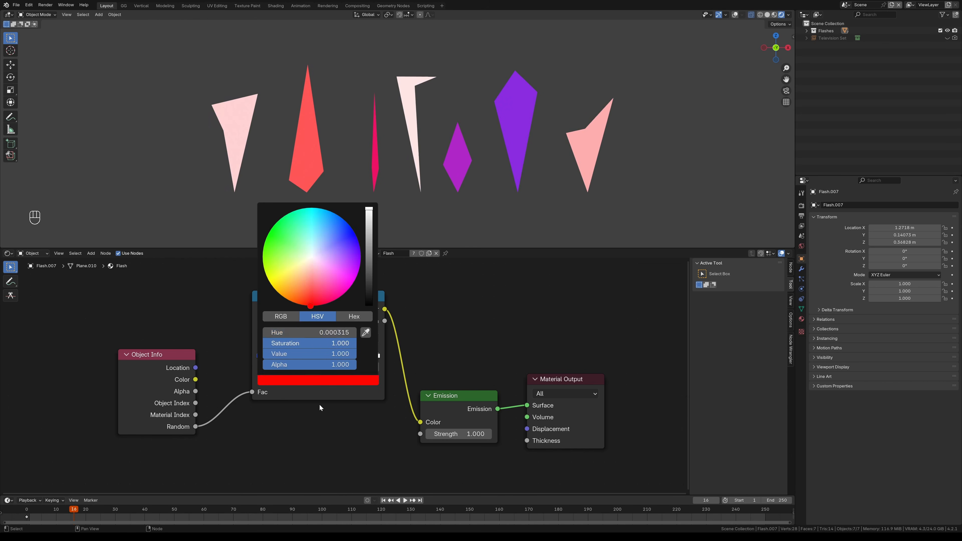
Step: Add another Color Ramp stop slightly past the middle and color it blue
click(263, 337)
drag(274, 355, 325, 355)
click(318, 381)
drag(329, 253, 348, 223)
Step: Add another inner Color Ramp stop and recolor the inner stops magenta, light blue and green
click(290, 355)
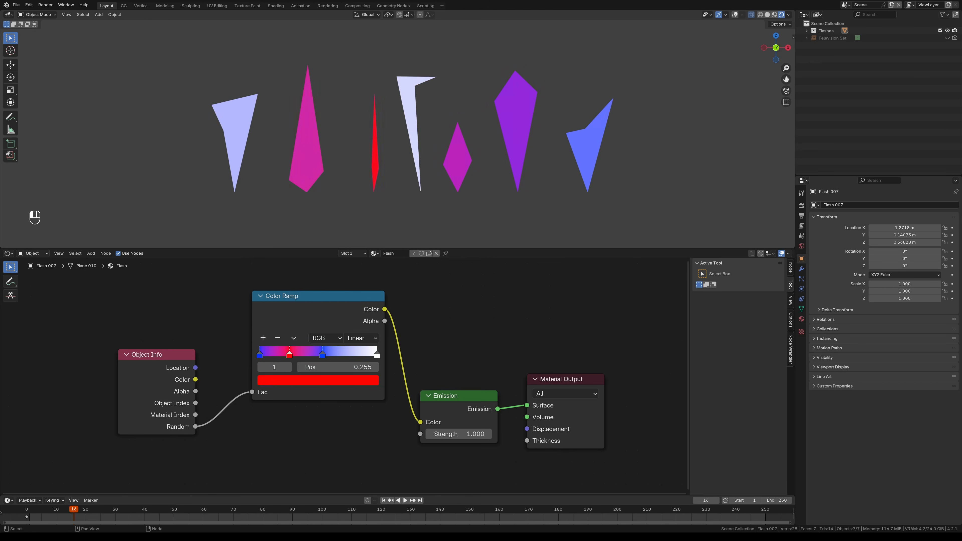
click(318, 380)
click(263, 338)
click(318, 380)
Step: Add a Color Ramp stop at about three quarters of its length and color it dark blue, Hue 0.675 and Value 0.667
click(263, 338)
drag(300, 355, 344, 356)
click(319, 380)
drag(341, 235, 396, 234)
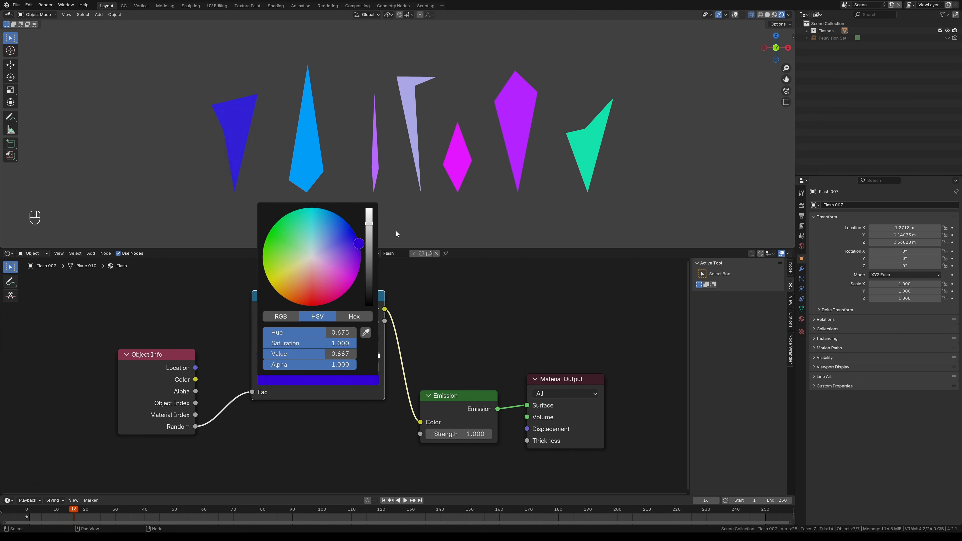
Step: Move the Color Ramp's white end stop to position 0.882 and color it yellow
drag(377, 355, 363, 355)
click(318, 380)
drag(288, 273, 236, 308)
Step: Set the World background strength to 0
click(802, 246)
drag(912, 263, 860, 263)
scroll(462, 210, down, 3)
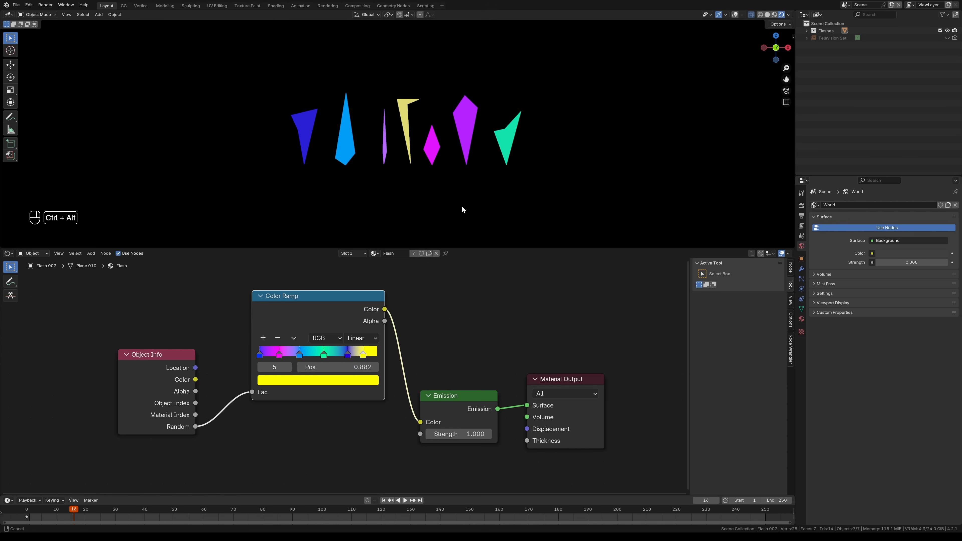
ctrl+alt+middle_drag(462, 209, 461, 225)
Step: Duplicate the seven shards and place the copies beside them along the X axis
drag(281, 80, 522, 175)
ctrl+alt+middle_drag(463, 133, 441, 155)
key(shift+alt+z)
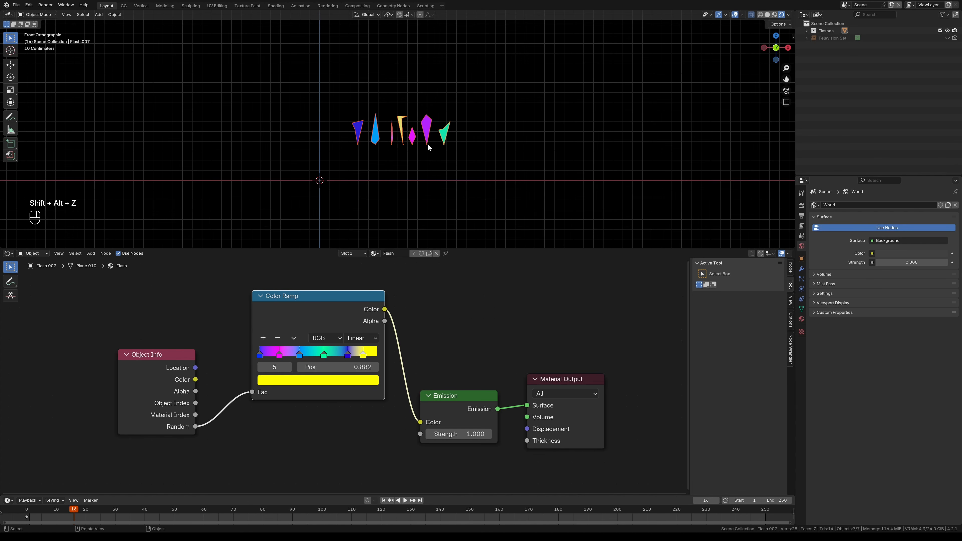
key(shift+d)
key(x)
click(526, 151)
key(shift+alt+z)
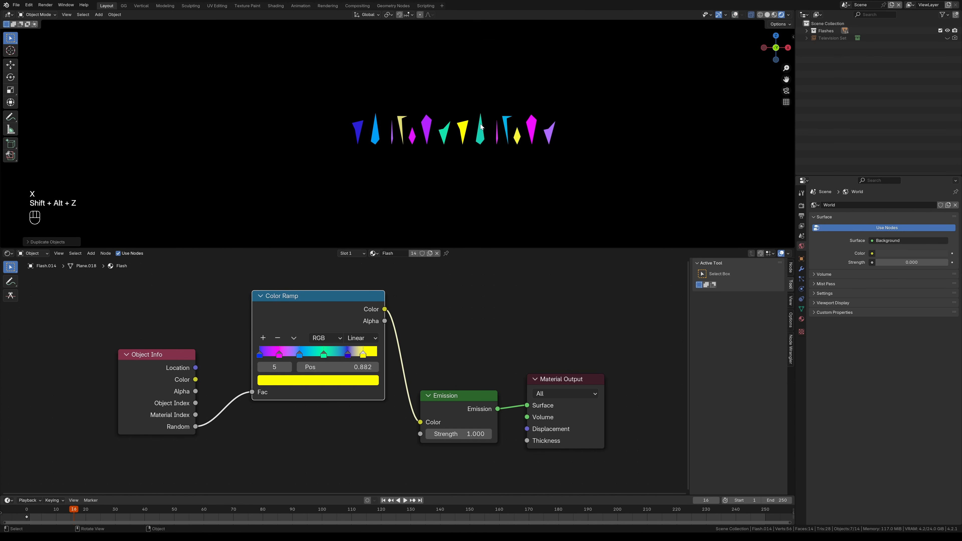
Step: Duplicate the seven copied shards and place the new set directly below them along the Z axis
key(shift+d)
key(g)
key(z)
click(505, 197)
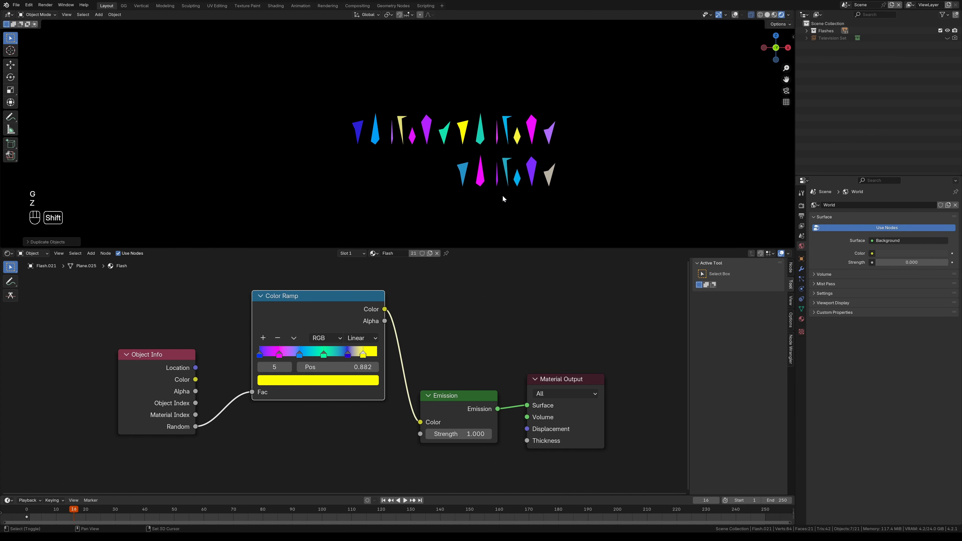
Step: Duplicate the lower set of seven shards along the X axis to complete a second row
key(shift+alt+z)
key(shift+d)
key(x)
click(383, 200)
key(shift+alt+z)
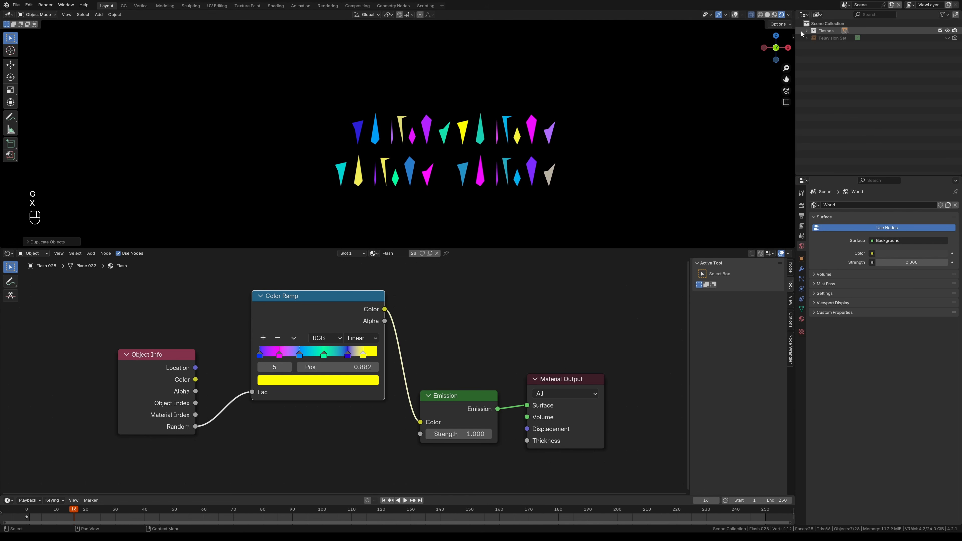
Step: Select all fourteen shards in the second row and duplicate them downward along Z as a third row
click(807, 31)
scroll(836, 126, down, 5)
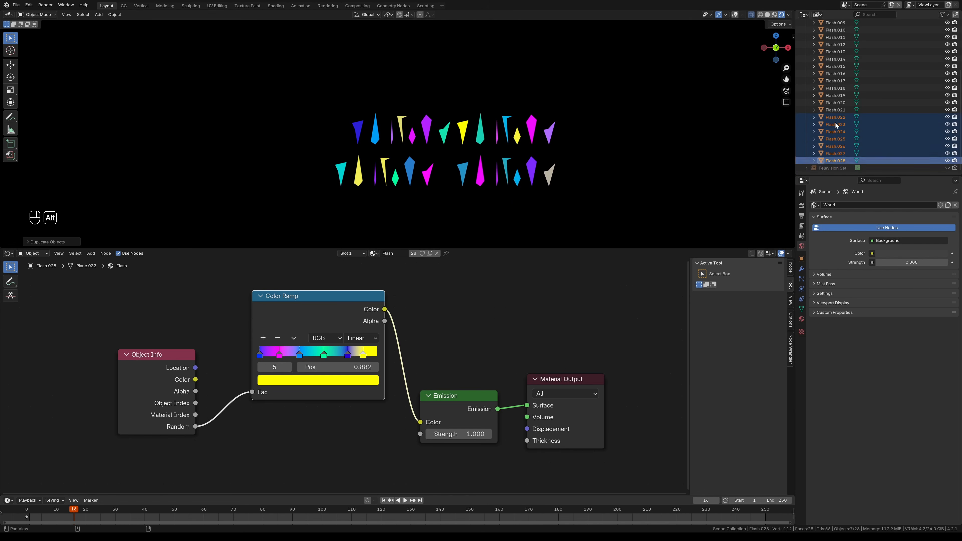
shift+drag(310, 158, 631, 217)
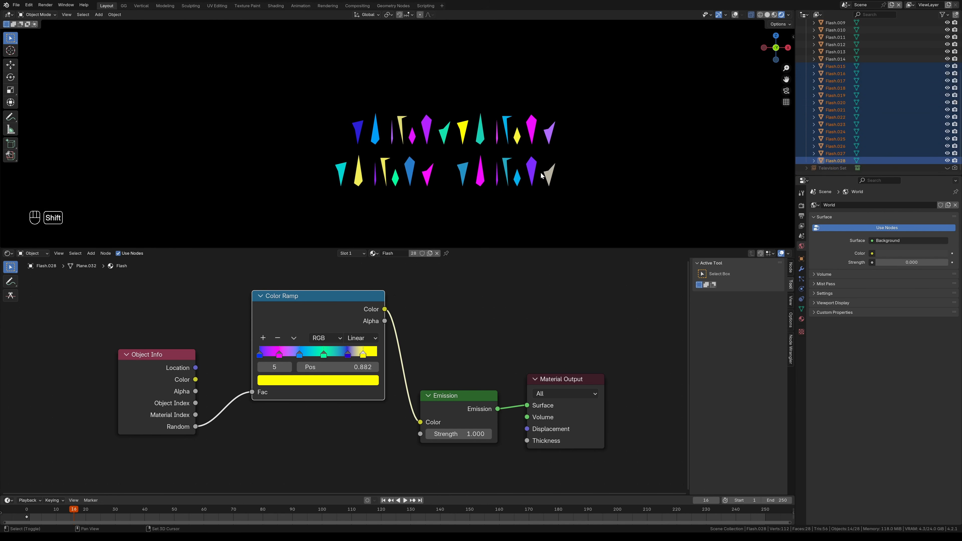
key(shift+d)
key(g)
key(z)
click(541, 217)
alt+shift+drag(494, 241, 438, 212)
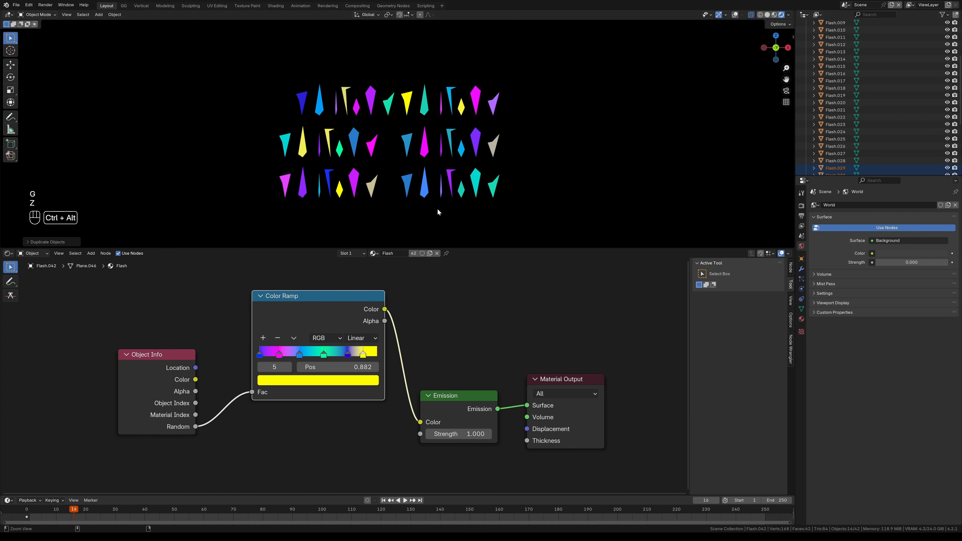
Step: Delete all the duplicated shards, keeping only the original seven in the Flashes collection
ctrl+middle_drag(438, 212, 311, 91)
alt+shift+drag(542, 168, 557, 189)
drag(576, 223, 234, 142)
key(x)
click(235, 143)
drag(582, 164, 424, 68)
key(x)
click(260, 75)
click(512, 146)
ctrl+alt+drag(312, 78, 489, 166)
ctrl+alt+drag(345, 378, 382, 377)
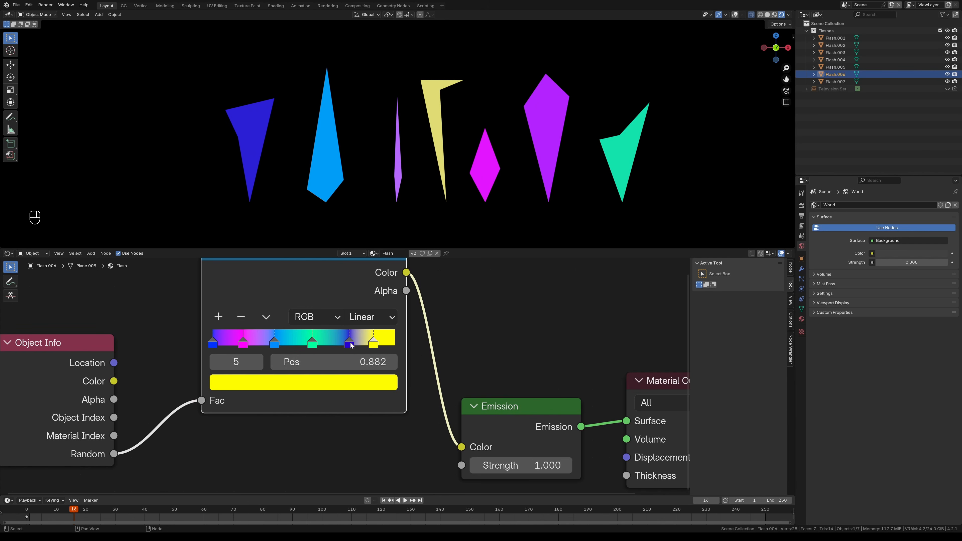
Step: Move the dark blue stop beside the yellow one on the Color Ramp to position 0.709
drag(351, 344, 342, 346)
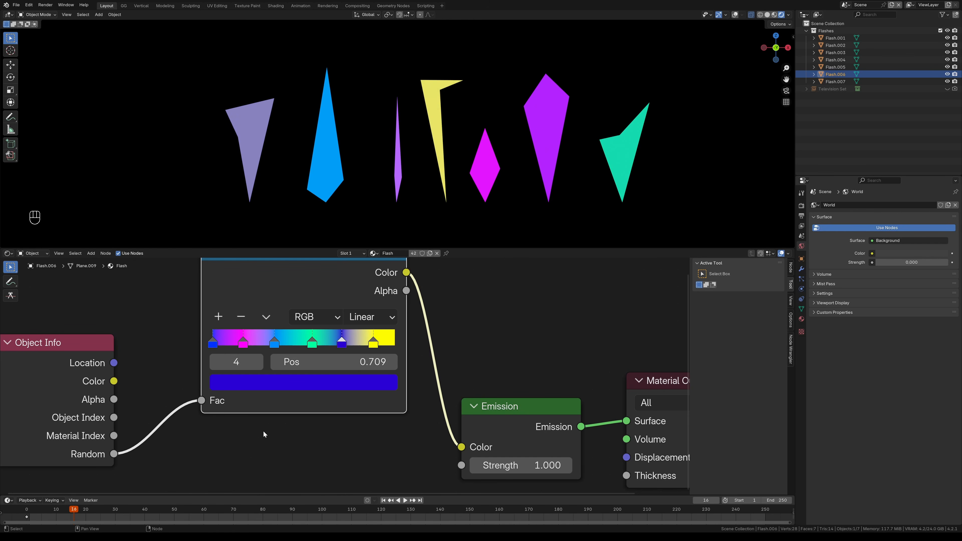
key(d)
drag(262, 439, 257, 333)
key(d)
mouse_move(257, 335)
mouse_down()
mouse_move(264, 349)
mouse_move(260, 329)
mouse_move(298, 328)
mouse_up()
right_click(288, 319)
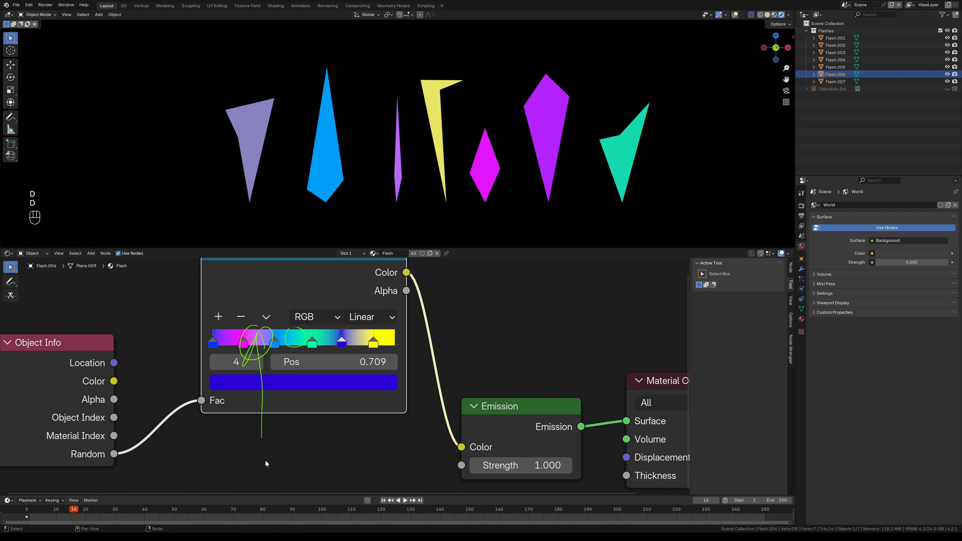
mouse_move(229, 443)
right_down()
mouse_move(275, 300)
mouse_move(306, 373)
right_up()
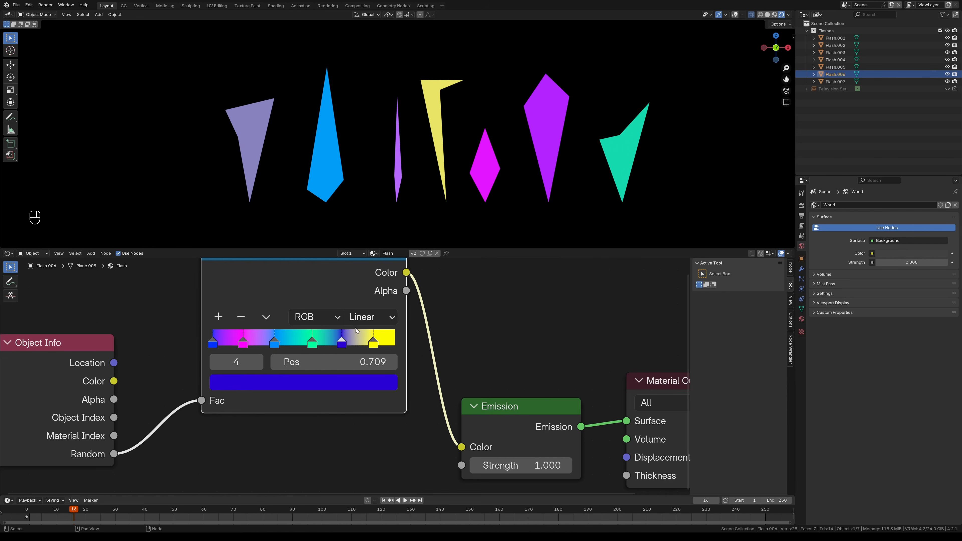
Step: Set the Color Ramp's interpolation to Constant so each shard gets a solid color
click(379, 319)
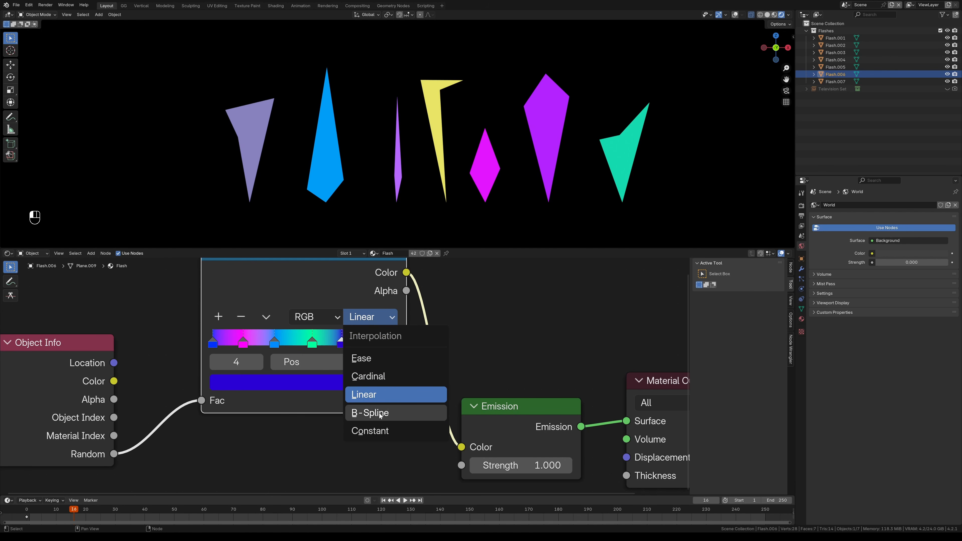
click(381, 432)
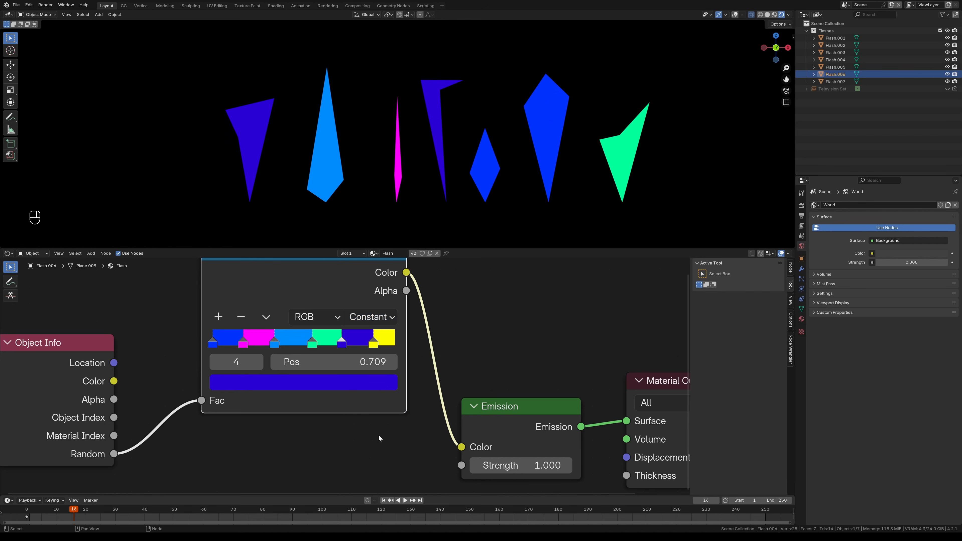
alt+shift+middle_drag(306, 402, 312, 434)
click(322, 271)
key(d)
key(d)
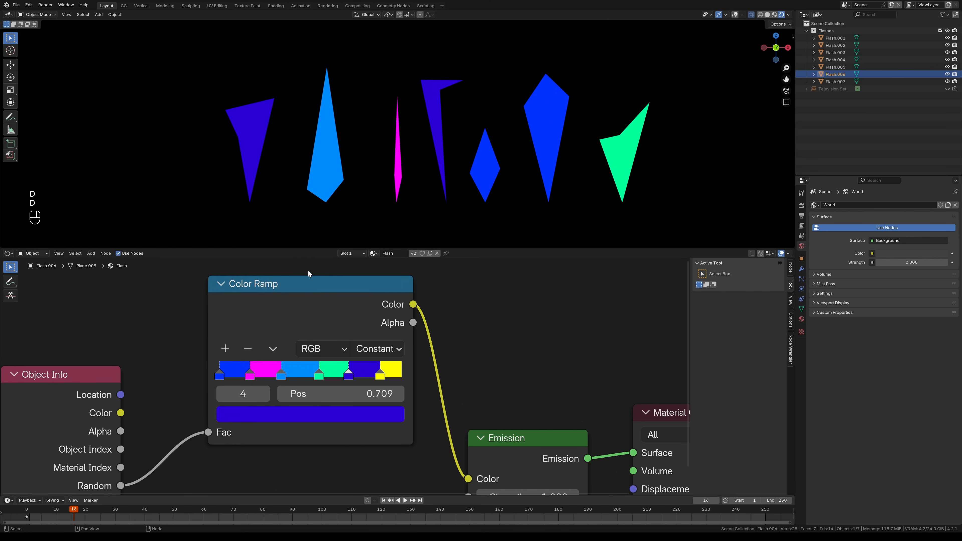
drag(303, 279, 309, 472)
drag(363, 274, 365, 486)
mouse_move(364, 287)
right_down()
mouse_move(331, 477)
mouse_move(304, 314)
right_up()
Step: Split a new area off the 3D viewport, switch it to the Compositor and hide its sidebar
mouse_move(511, 136)
ctrl+middle_down()
mouse_move(504, 163)
mouse_move(462, 144)
ctrl+middle_up()
key(shift+alt+z)
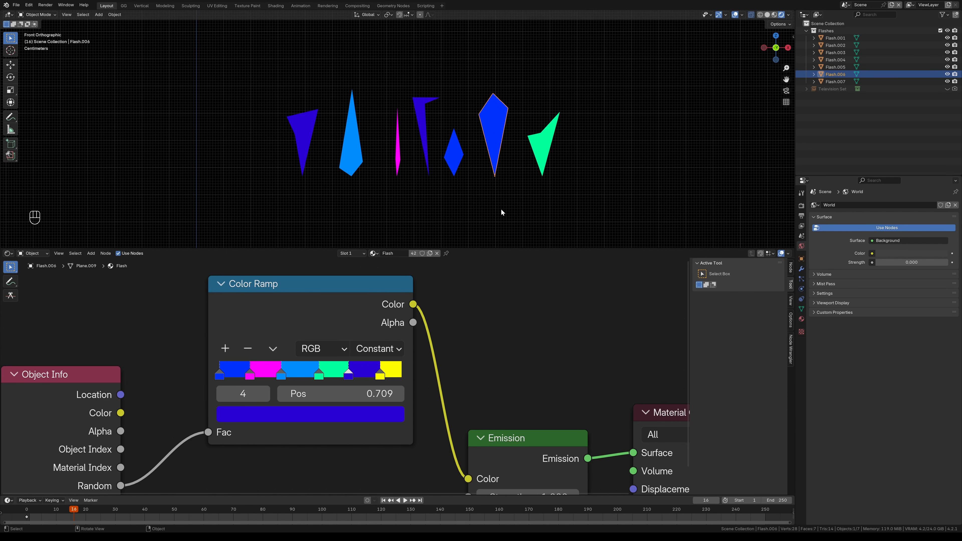
ctrl+alt+drag(498, 212, 567, 205)
key(shift+alt+z)
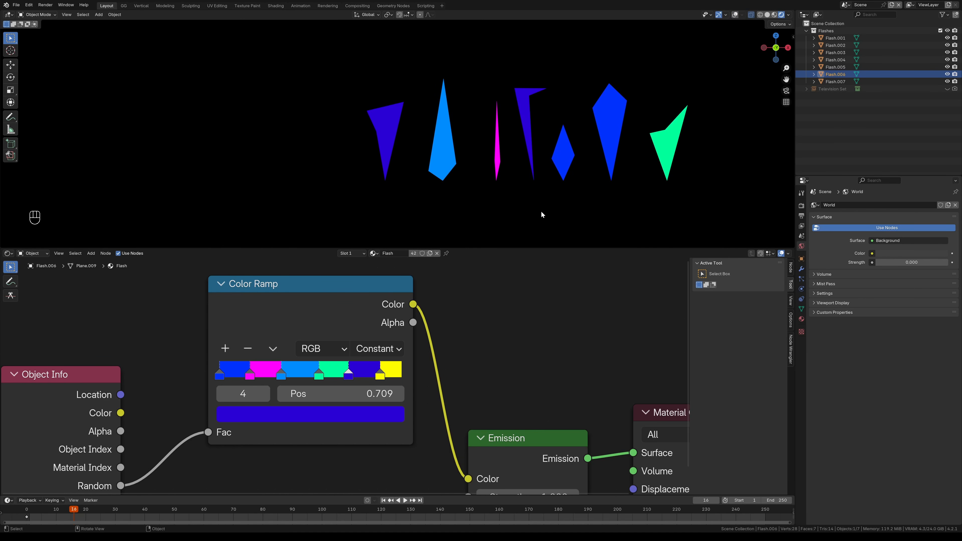
click(802, 206)
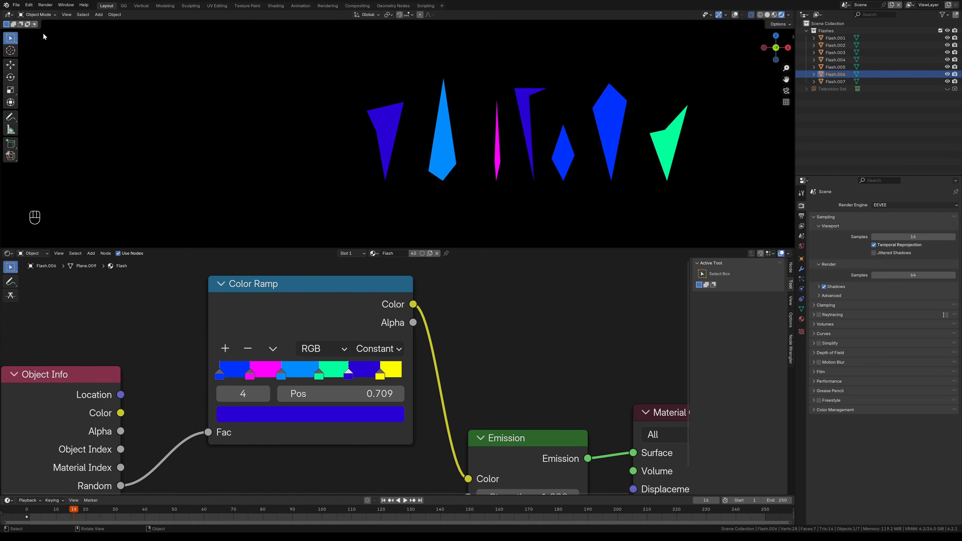
drag(7, 12, 325, 48)
alt+shift+drag(608, 110, 580, 105)
ctrl+alt+drag(579, 104, 617, 147)
click(7, 14)
click(37, 61)
key(n)
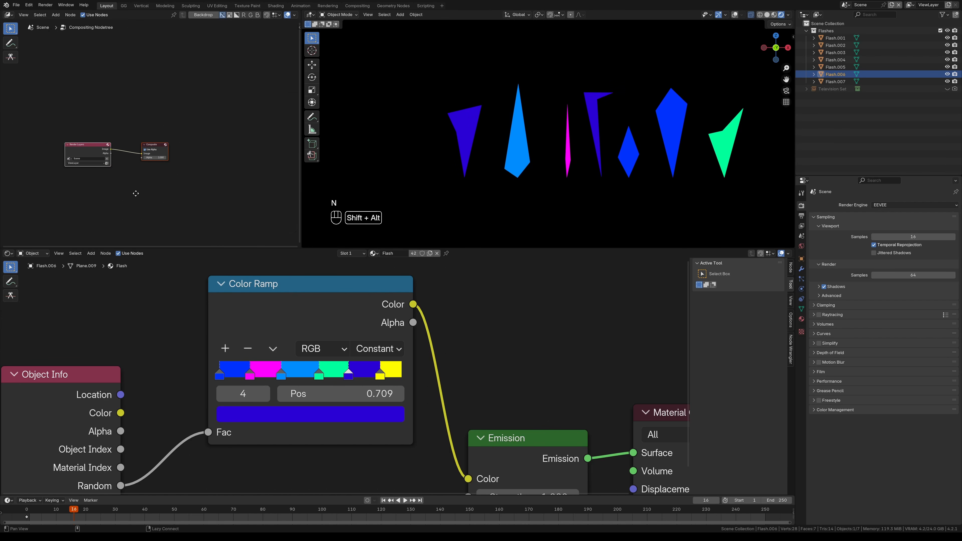
Step: Spread the Render Layers and Composite nodes apart to make room for another node between them
alt+shift+drag(136, 194, 178, 176)
ctrl+alt+drag(179, 176, 199, 146)
click(243, 124)
key(g)
click(278, 112)
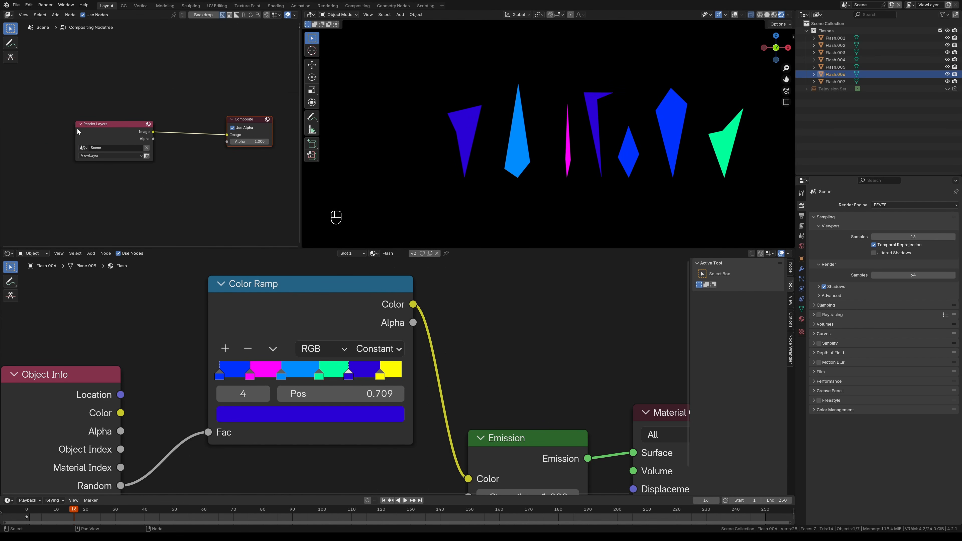
drag(58, 109, 190, 189)
key(g)
click(142, 191)
drag(189, 92, 248, 143)
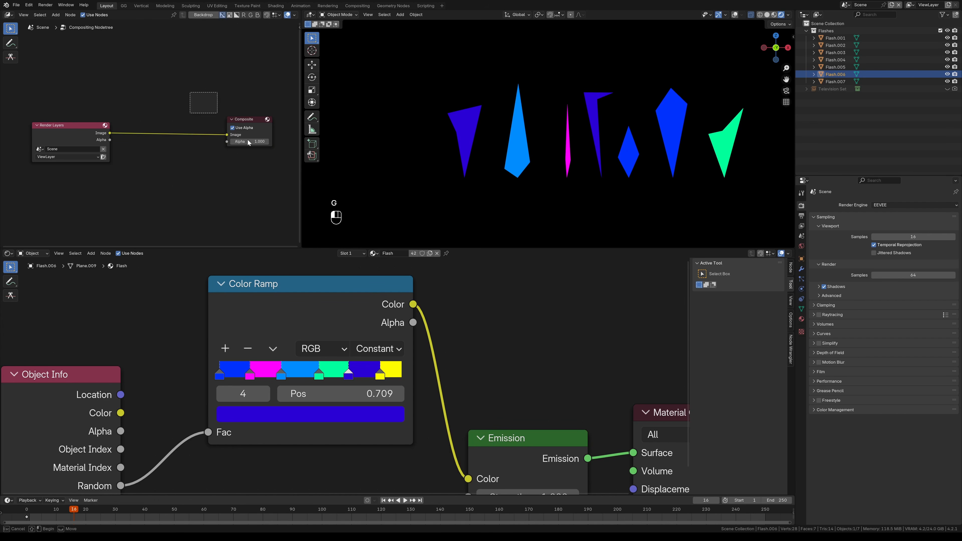
key(g)
click(285, 168)
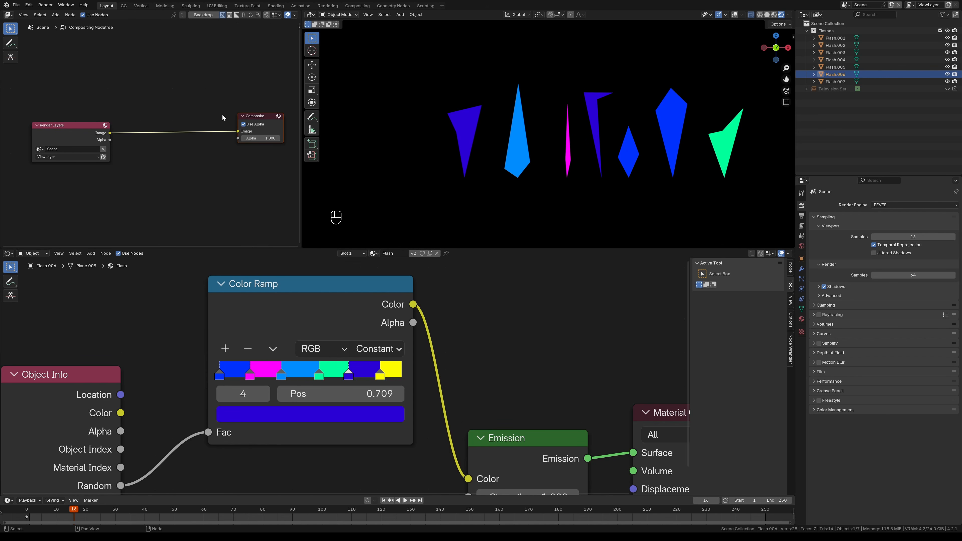
Step: Add a Glare node on the link between the Render Layers and Composite nodes
key(shift+a)
click(169, 88)
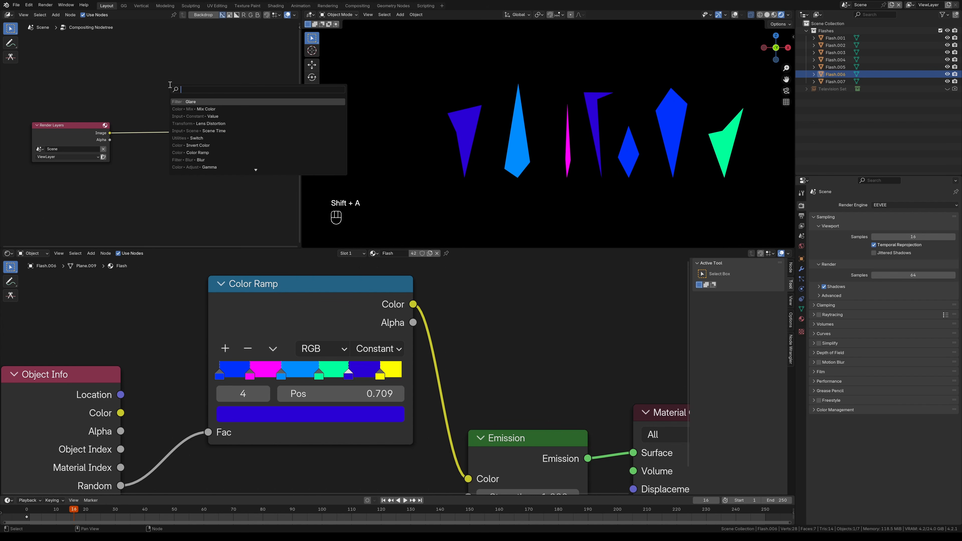
text(glare)
key(Return)
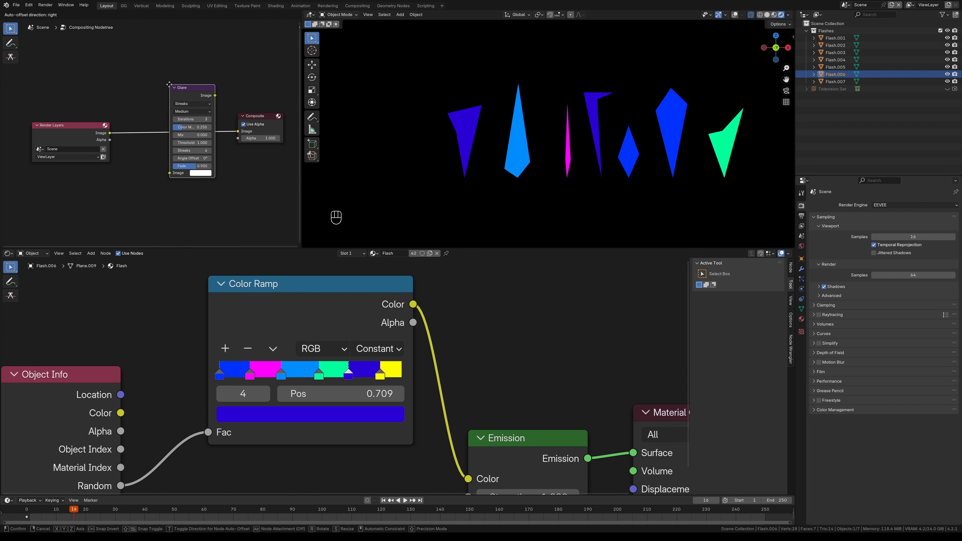
click(144, 110)
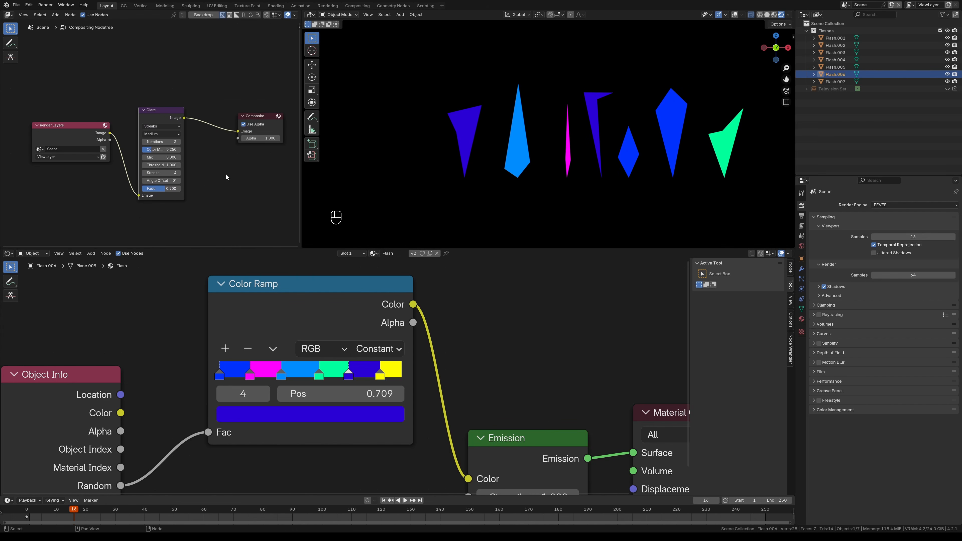
Step: Set the Glare type to Bloom and shift the Glare and Render Layers nodes closer to the Composite node
scroll(172, 129, up, 2)
click(171, 125)
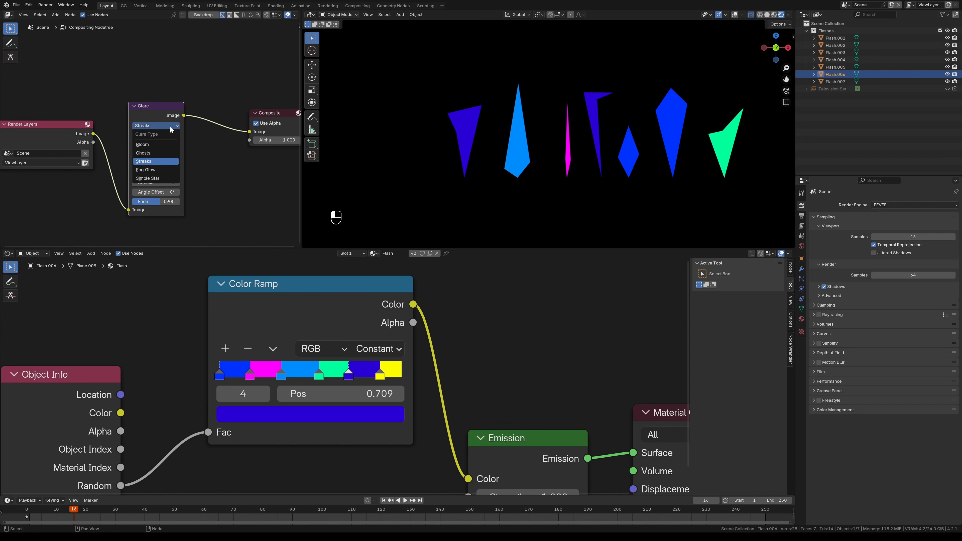
click(153, 143)
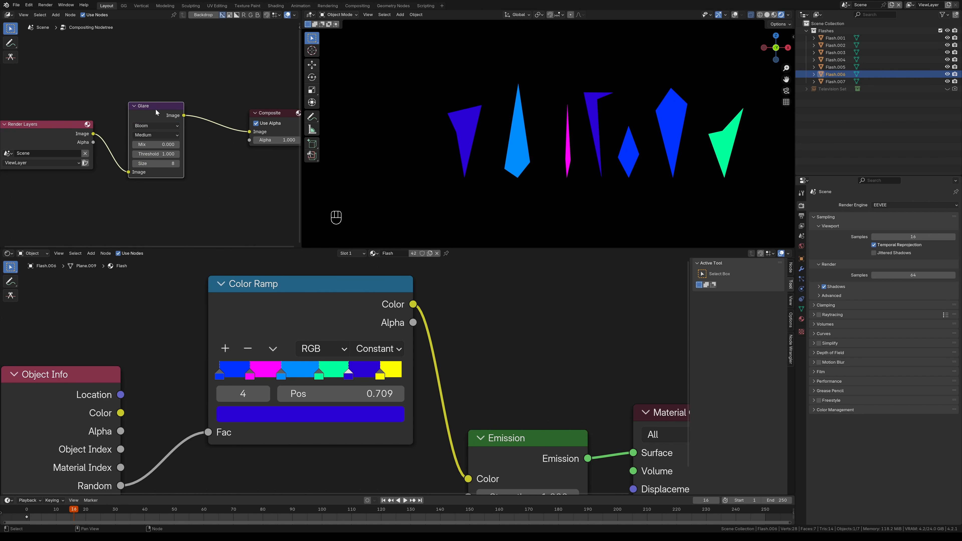
drag(158, 113, 178, 109)
drag(74, 132, 107, 128)
click(184, 107)
drag(183, 107, 190, 109)
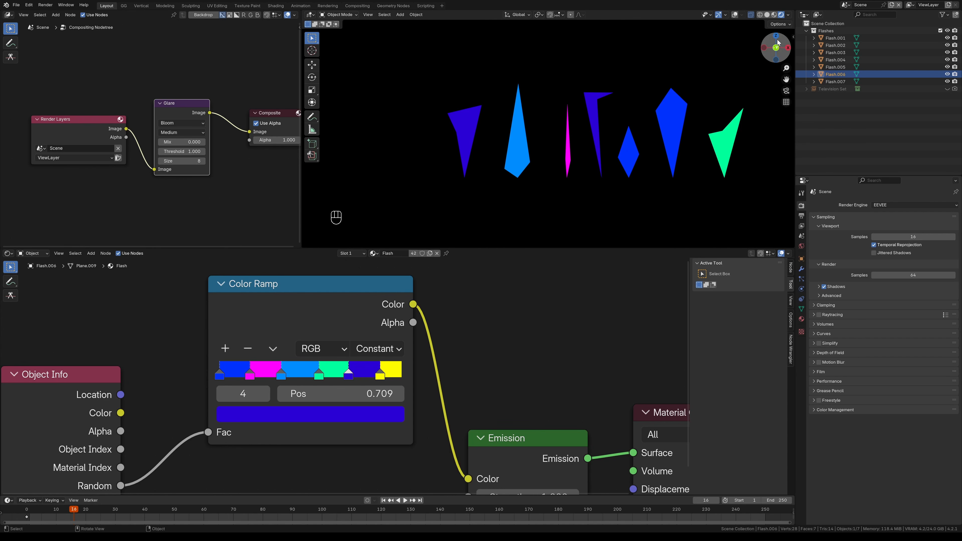
Step: Set the viewport shading's Compositor option to Always
click(789, 14)
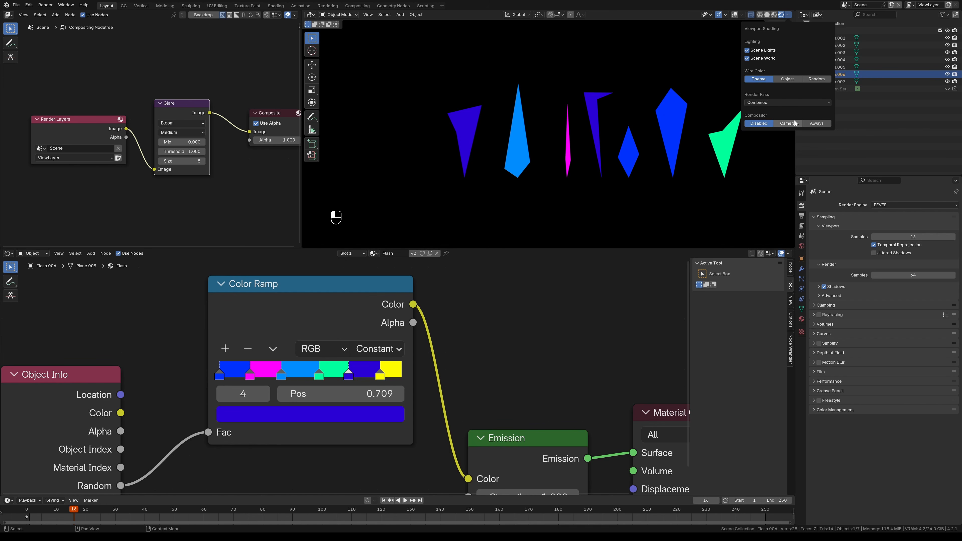
click(818, 124)
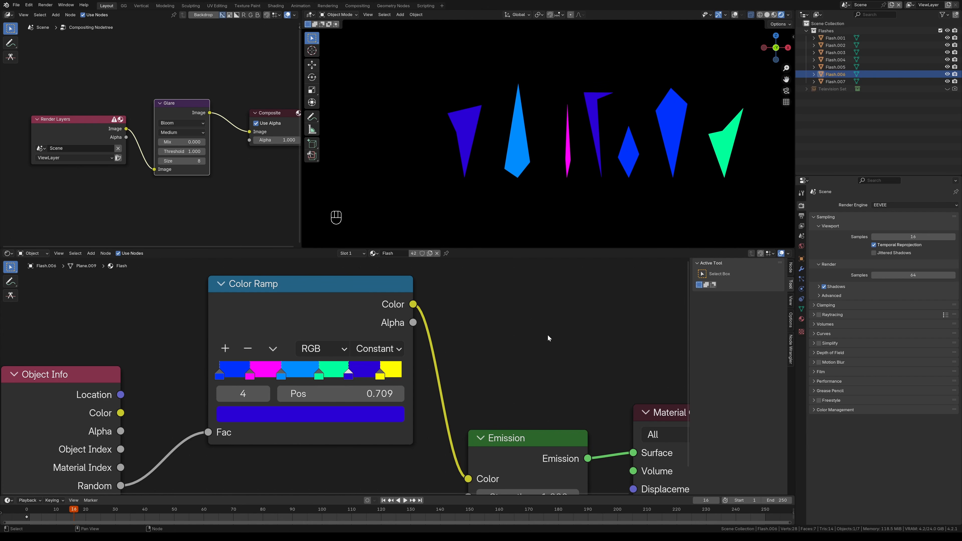
Step: Move the Emission node upward and raise its strength in stages through 1.1 and 1.2 to 1.3
key(Home)
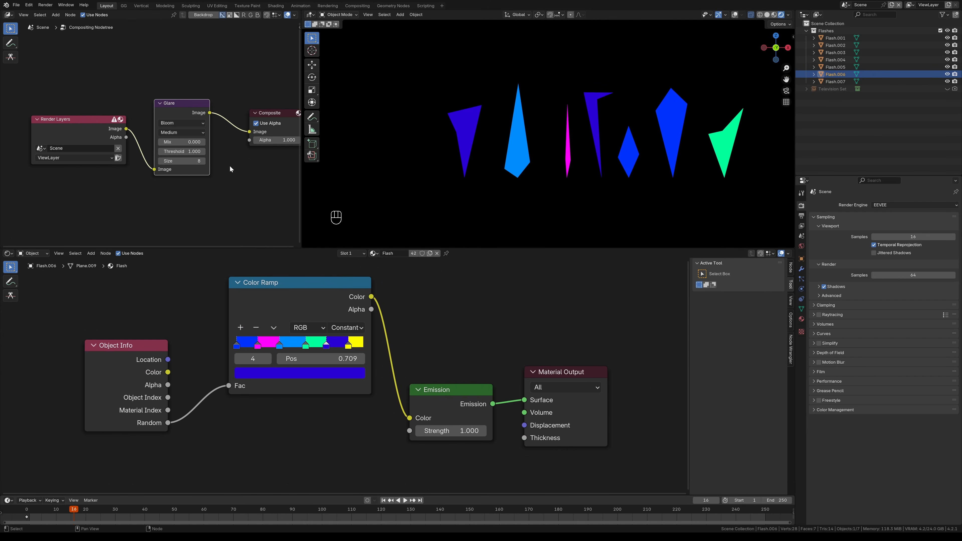
scroll(191, 161, up, 2)
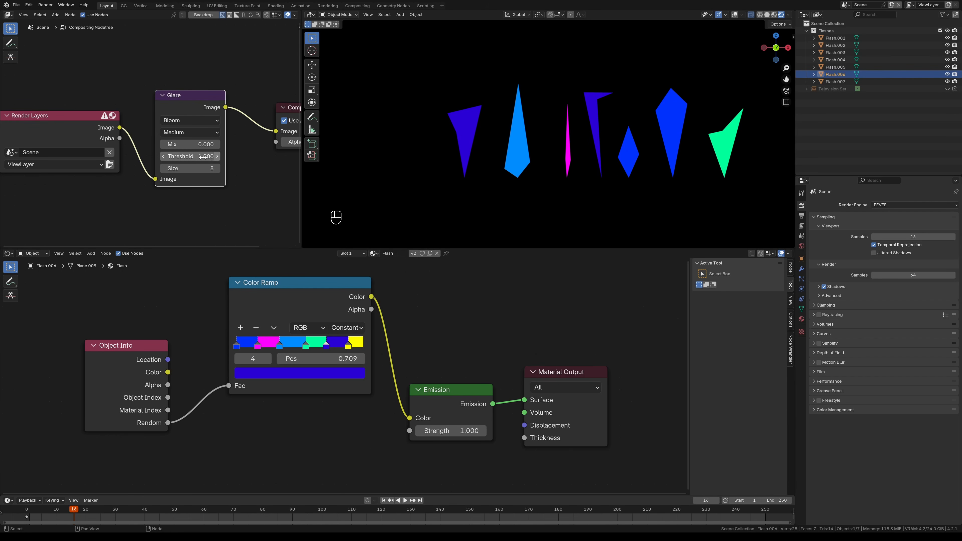
drag(461, 389, 455, 328)
click(443, 373)
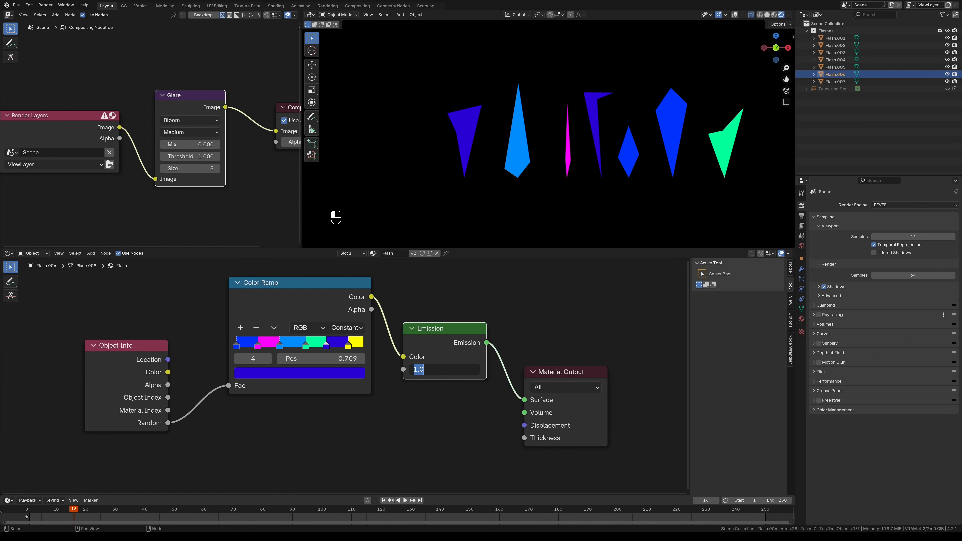
text(1.1)
key(Return)
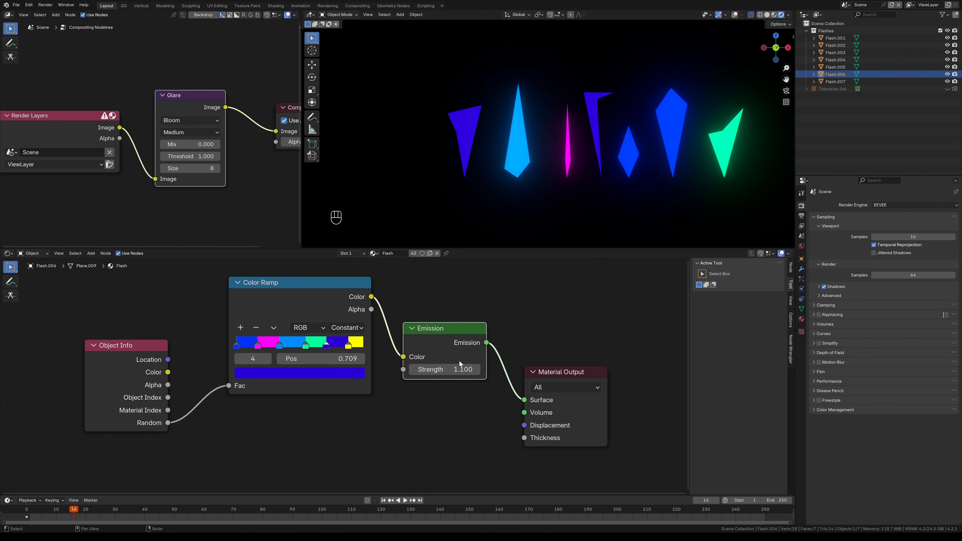
click(447, 370)
text(1.2)
key(Return)
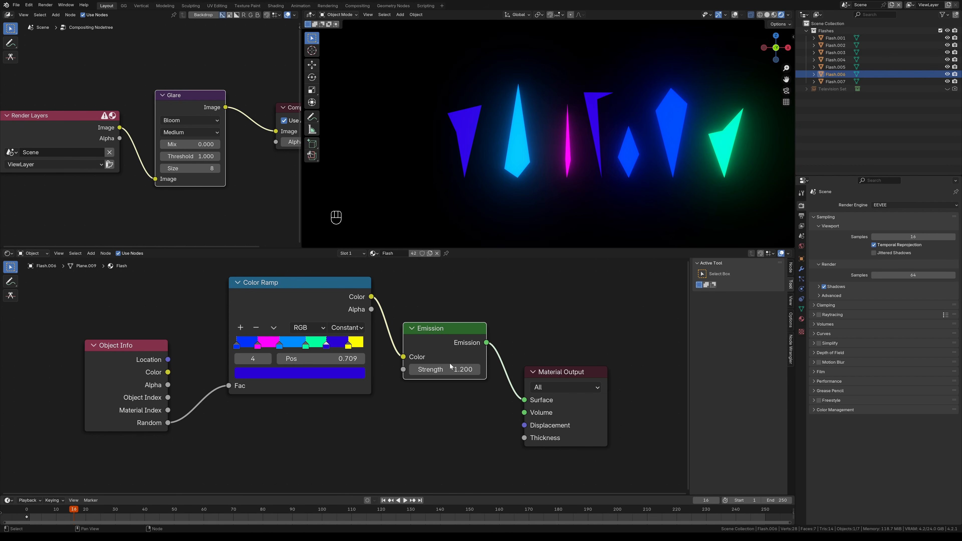
click(446, 374)
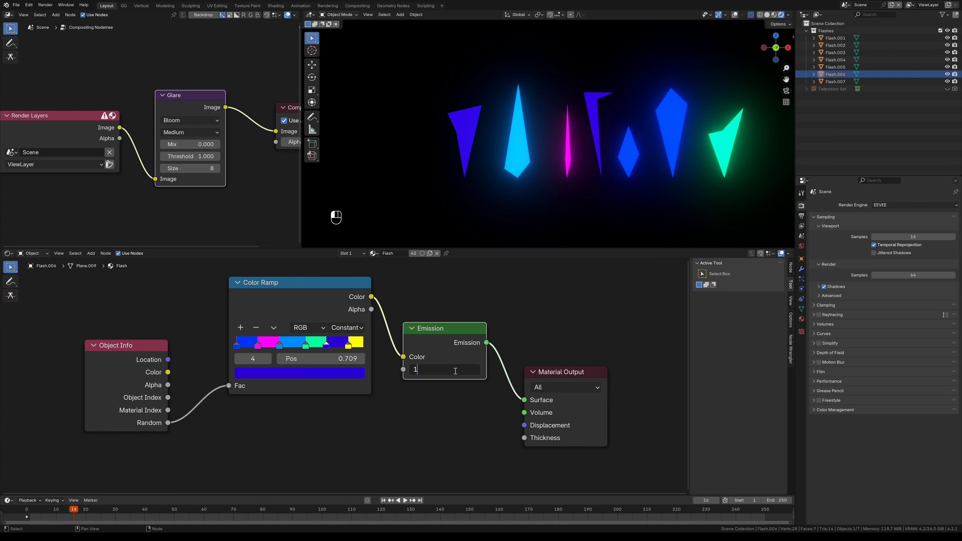
text(1.3)
key(Return)
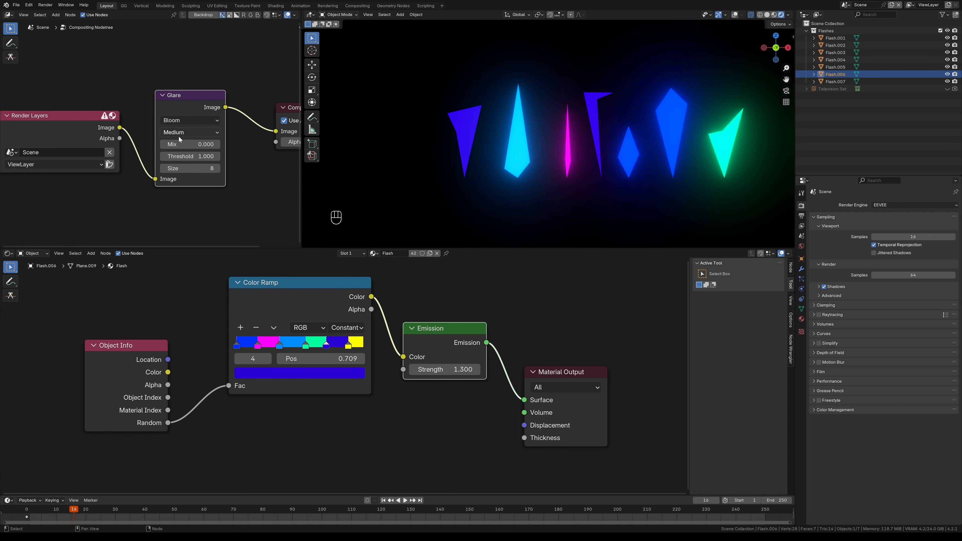
Step: Set the Glare node's quality to High
click(189, 138)
click(180, 158)
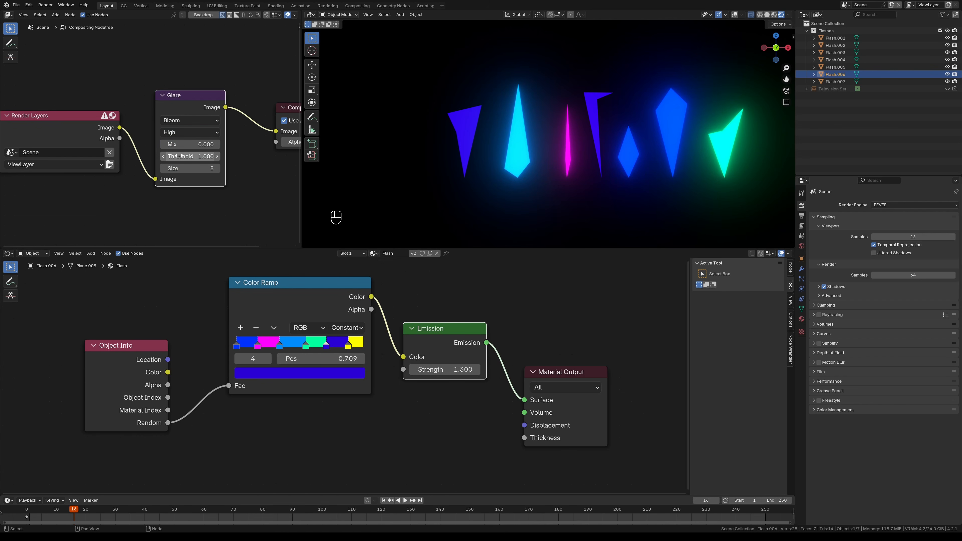
drag(191, 145, 210, 172)
key(ctrl+z)
mouse_move(461, 148)
ctrl+alt+middle_down()
mouse_move(458, 175)
mouse_move(477, 144)
mouse_move(450, 135)
ctrl+alt+middle_up()
ctrl+alt+middle_drag(212, 182, 219, 169)
mouse_move(544, 145)
ctrl+alt+middle_down()
mouse_move(538, 185)
mouse_move(547, 161)
ctrl+alt+middle_up()
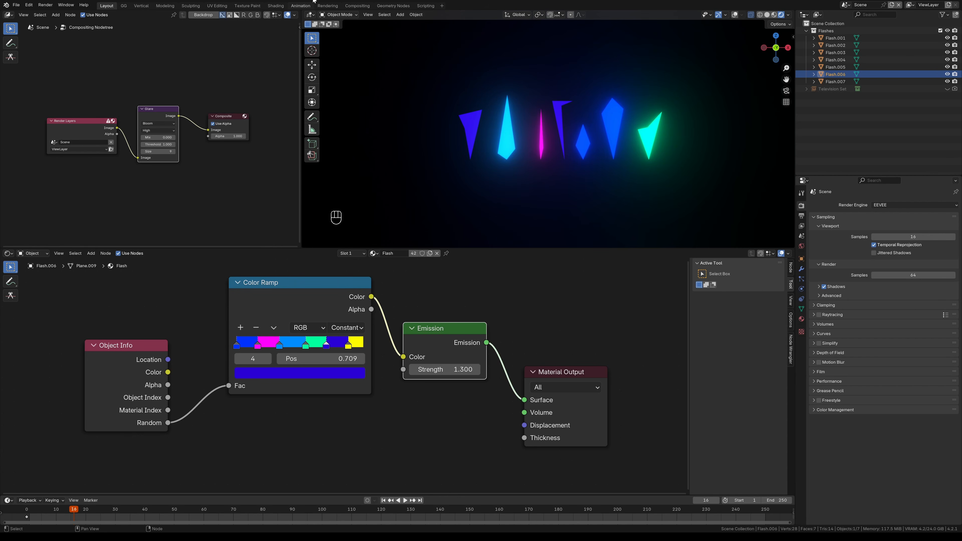
Step: Merge the Compositor area back into the 3D viewport and switch the shader area to the Geometry Node Editor
drag(304, 13, 286, 27)
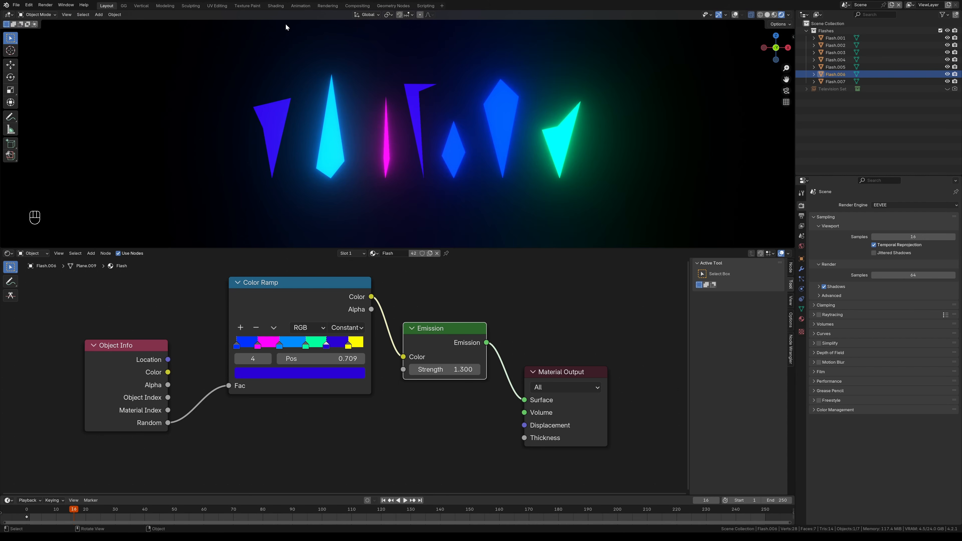
click(8, 253)
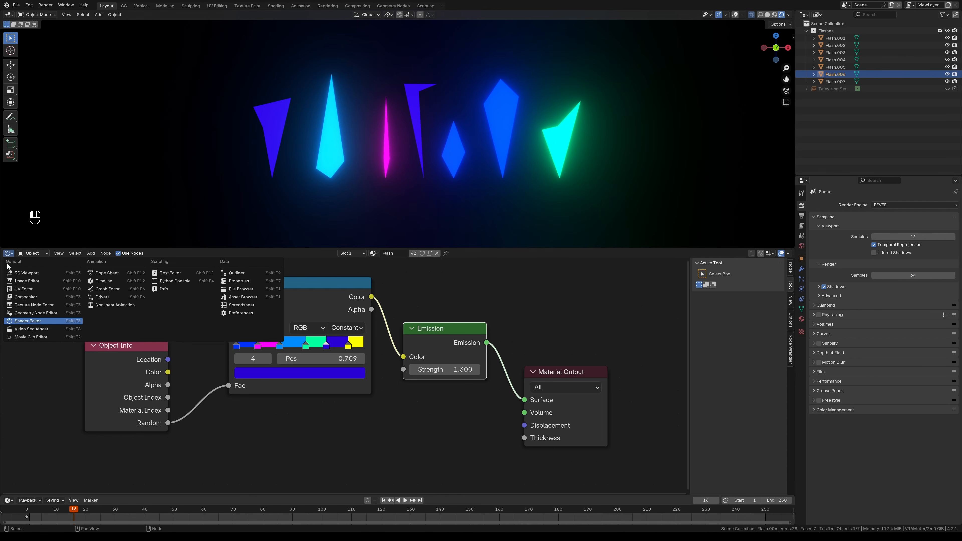
click(38, 313)
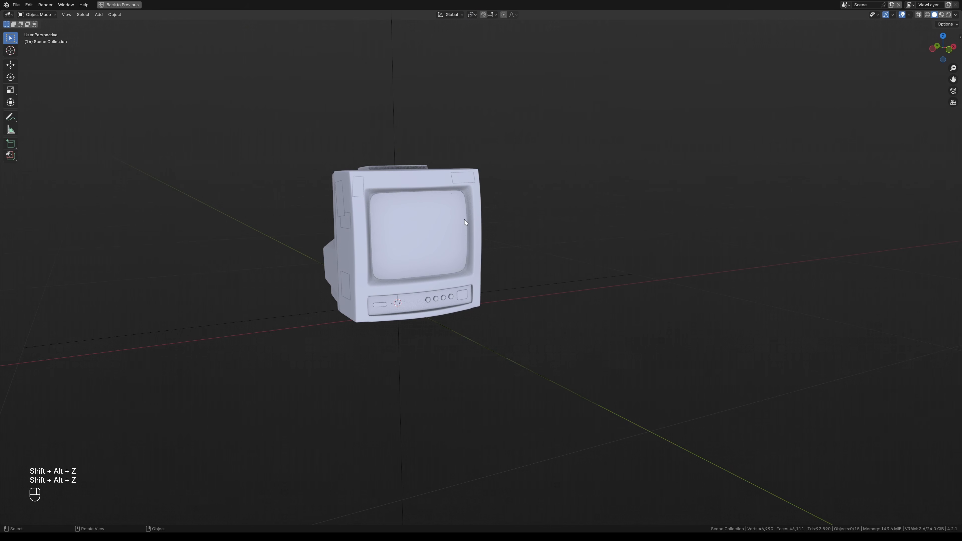
Step: Draw a circular annotation in front of the television's screen, seen from an angled view
middle_drag(466, 222, 467, 255)
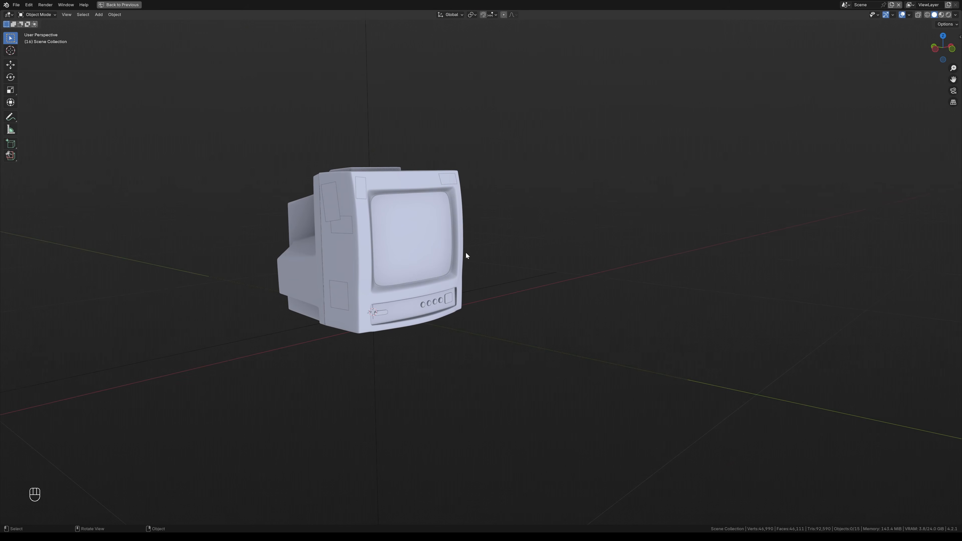
key(d)
key(d)
click(436, 288)
click(440, 324)
mouse_move(414, 291)
mouse_down()
mouse_move(492, 261)
mouse_move(428, 182)
mouse_move(405, 273)
mouse_move(442, 296)
mouse_up()
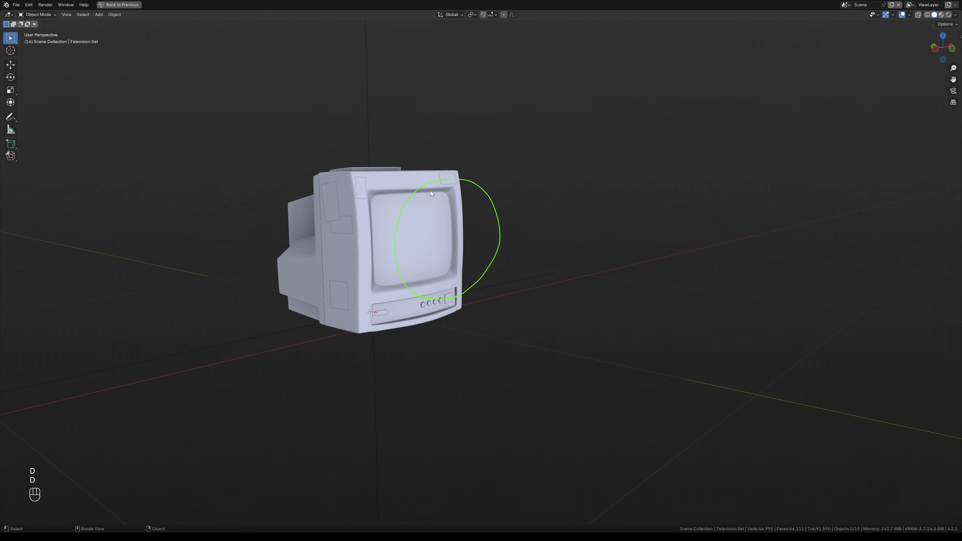
Step: Annotate points around the circle with triangular shards and an arrow radiating outward, and erase all the annotations
drag(448, 179, 488, 193)
mouse_move(487, 270)
mouse_down()
mouse_move(468, 291)
mouse_move(438, 299)
mouse_up()
drag(401, 220, 421, 189)
mouse_move(488, 195)
mouse_down()
mouse_move(527, 114)
mouse_move(595, 103)
mouse_move(488, 195)
mouse_up()
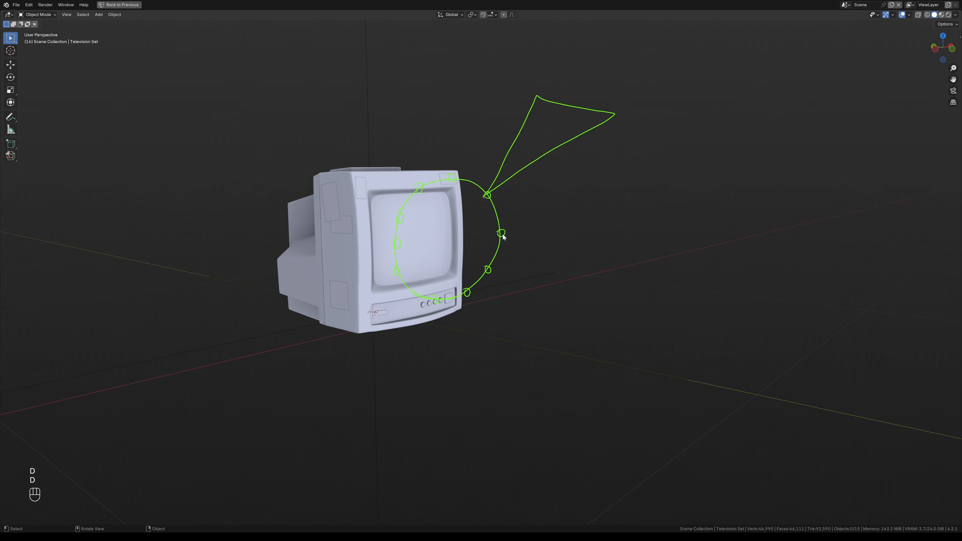
mouse_move(501, 233)
mouse_down()
mouse_move(588, 187)
mouse_move(566, 258)
mouse_move(495, 241)
mouse_up()
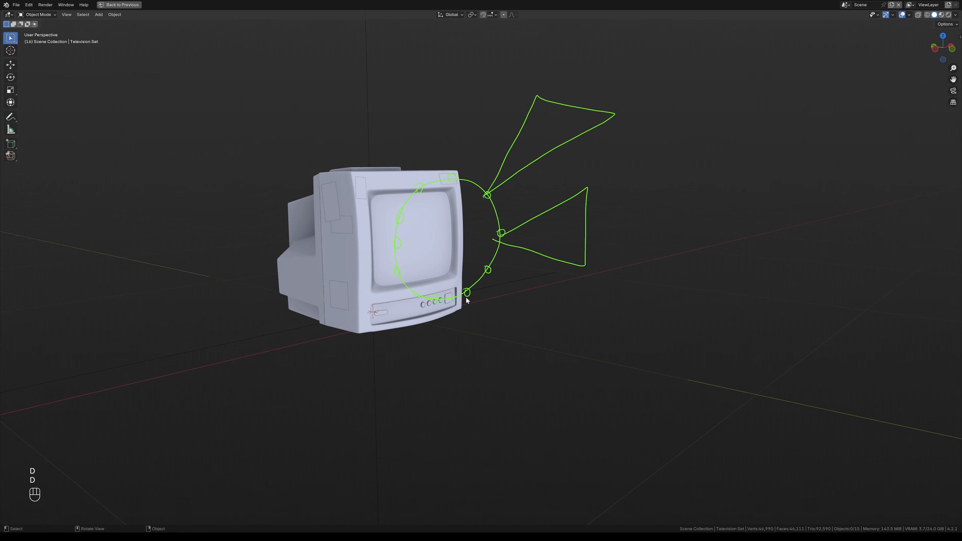
mouse_move(467, 297)
mouse_down()
mouse_move(474, 392)
mouse_move(494, 334)
mouse_move(467, 296)
mouse_up()
mouse_move(452, 178)
mouse_down()
mouse_move(436, 95)
mouse_move(468, 86)
mouse_up()
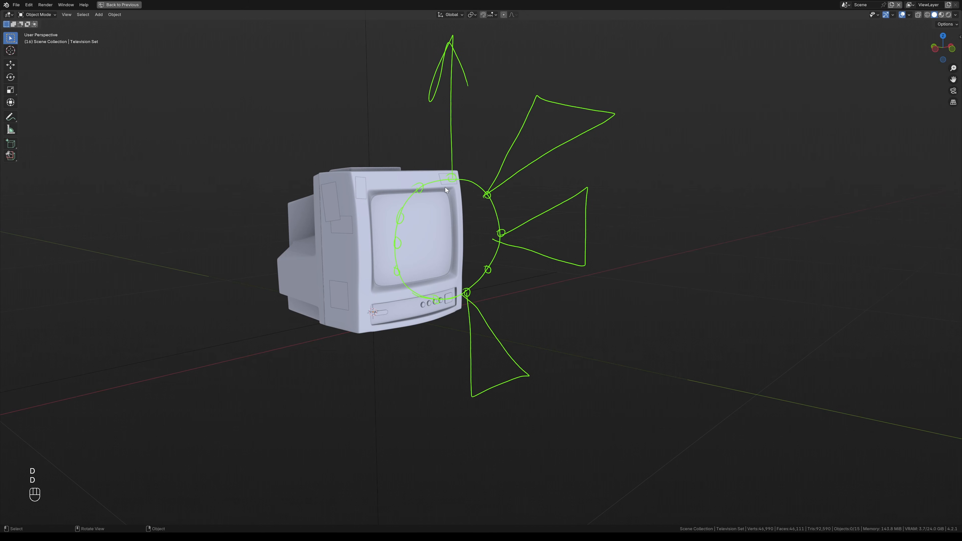
drag(443, 146, 461, 144)
mouse_move(436, 305)
mouse_down()
mouse_move(422, 322)
mouse_move(416, 421)
mouse_move(437, 306)
mouse_up()
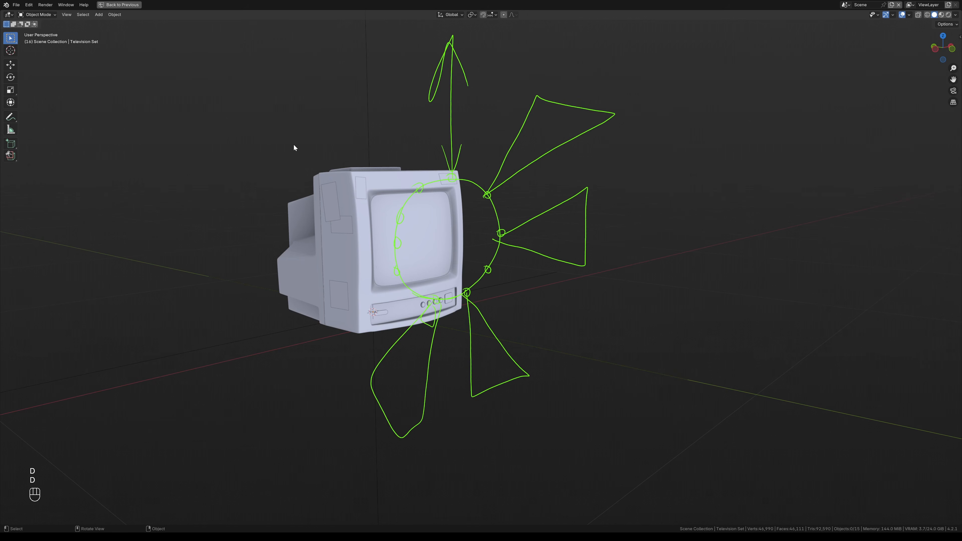
mouse_move(440, 289)
right_down()
mouse_move(527, 355)
mouse_move(575, 252)
mouse_move(569, 172)
mouse_move(462, 202)
mouse_move(443, 101)
mouse_move(543, 144)
right_up()
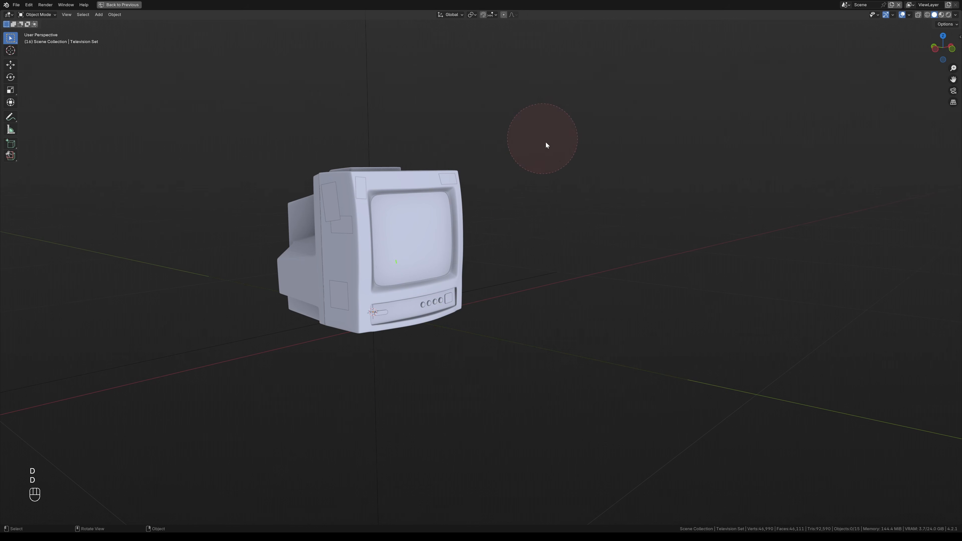
Step: Add a Bézier circle at the 3D cursor and scale it down to roughly the television's width
middle_drag(544, 144, 393, 171)
key(shift+a)
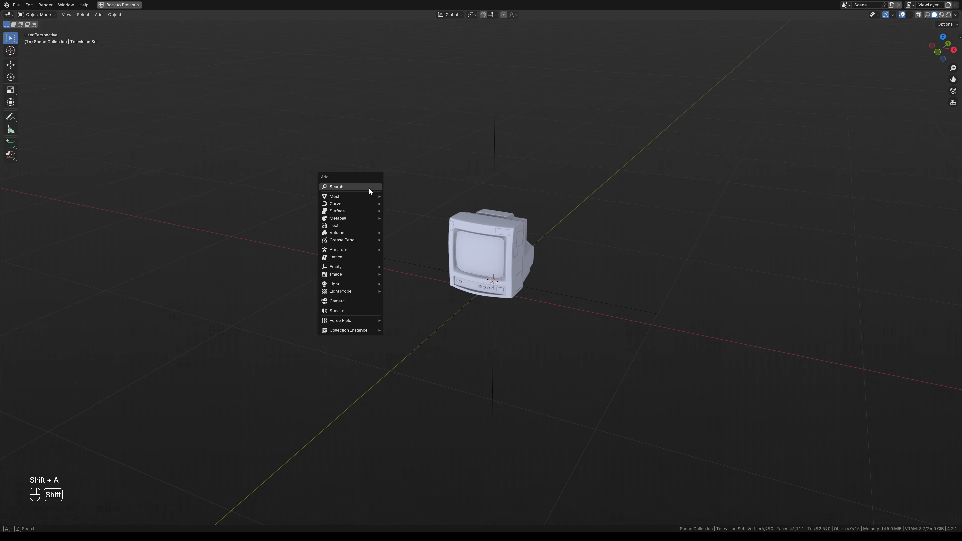
mouse_move(337, 206)
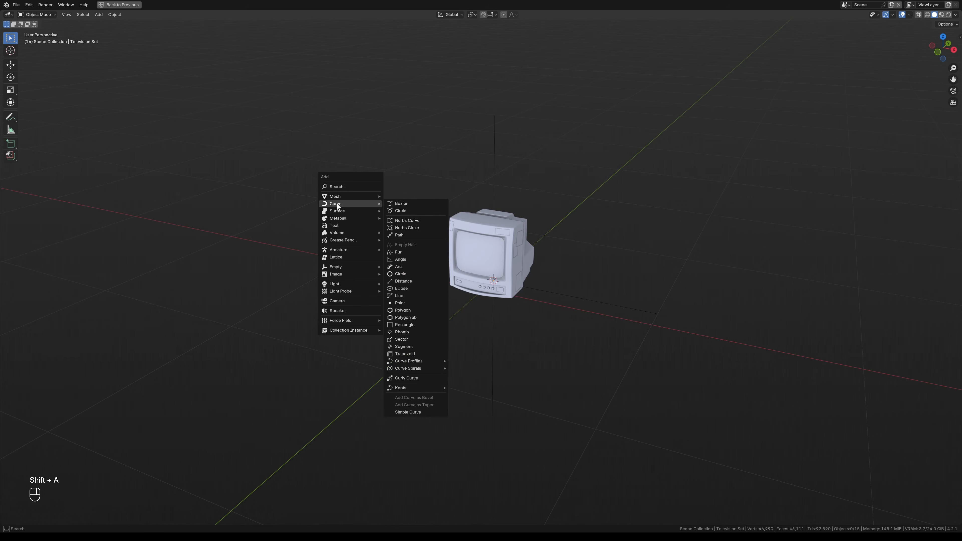
click(400, 212)
key(s)
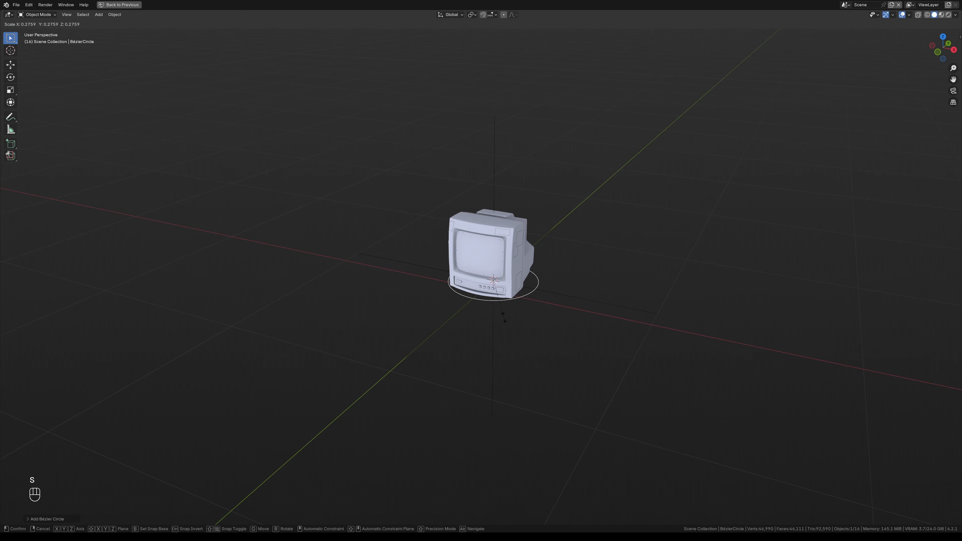
click(504, 312)
Step: Rotate the Bézier circle 90° about the X axis so it stands upright in the right view
key(KP_3)
ctrl+middle_drag(560, 318, 509, 269)
text(rx90)
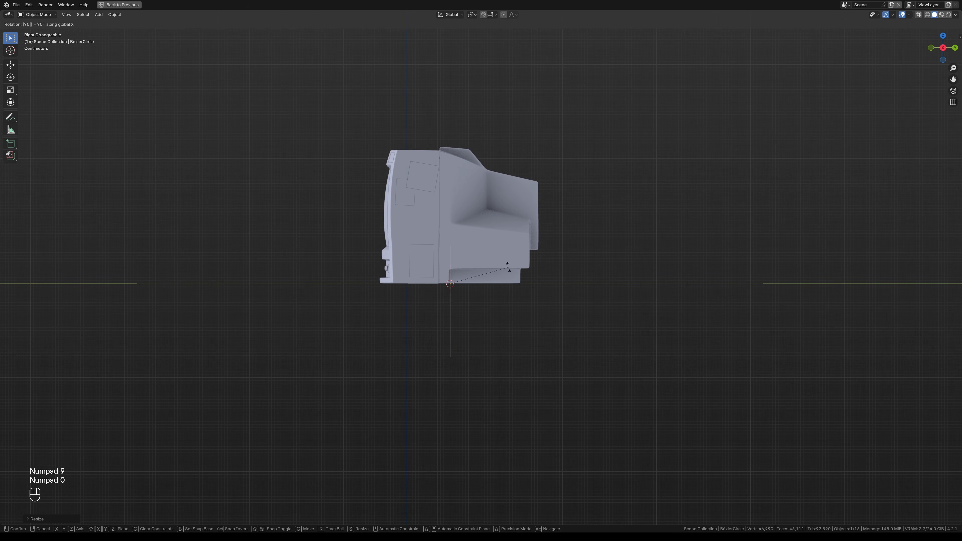
key(KP_Enter)
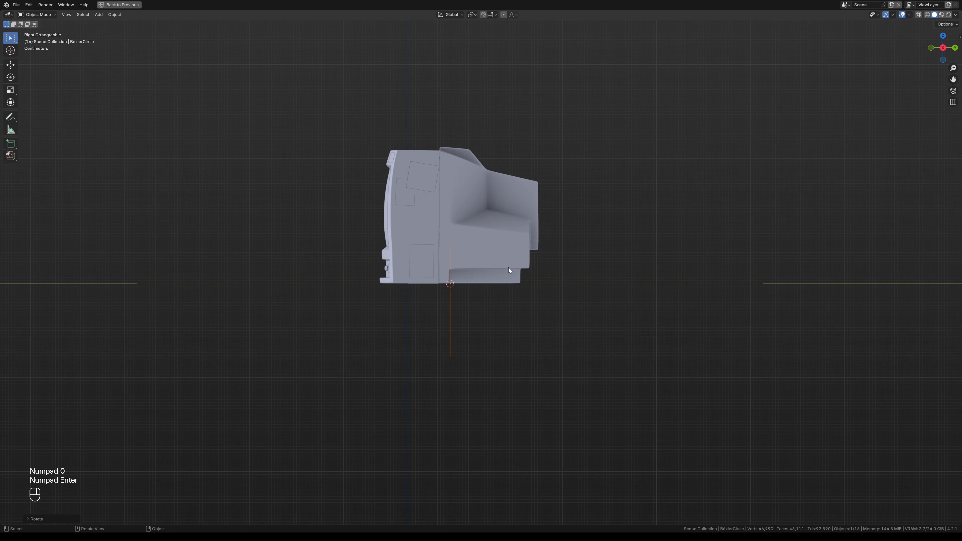
click(483, 224)
key(g)
key(x)
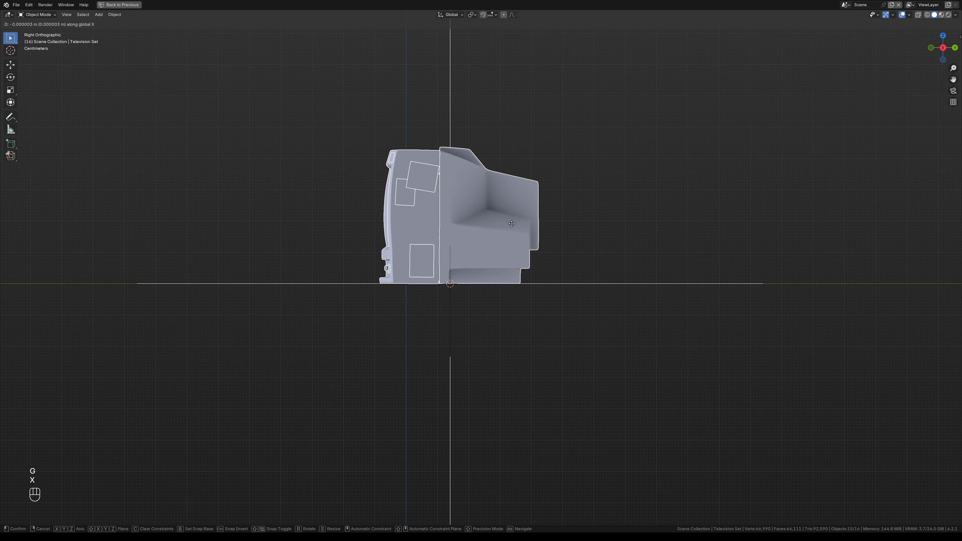
key(Escape)
Step: In the right orthographic view, move the television set behind the circle and lower it so its screen lines up with the circle's centre
key(grave)
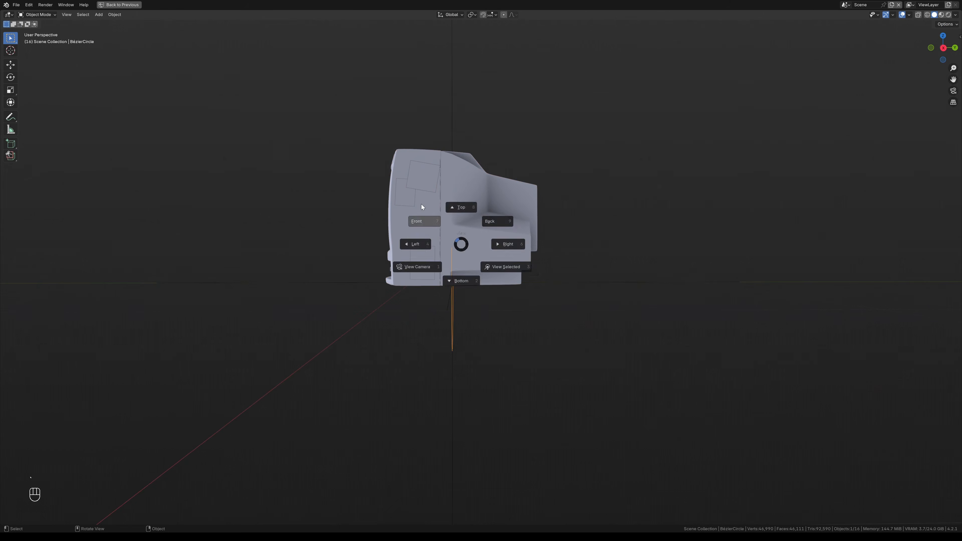
click(421, 205)
key(grave)
click(502, 251)
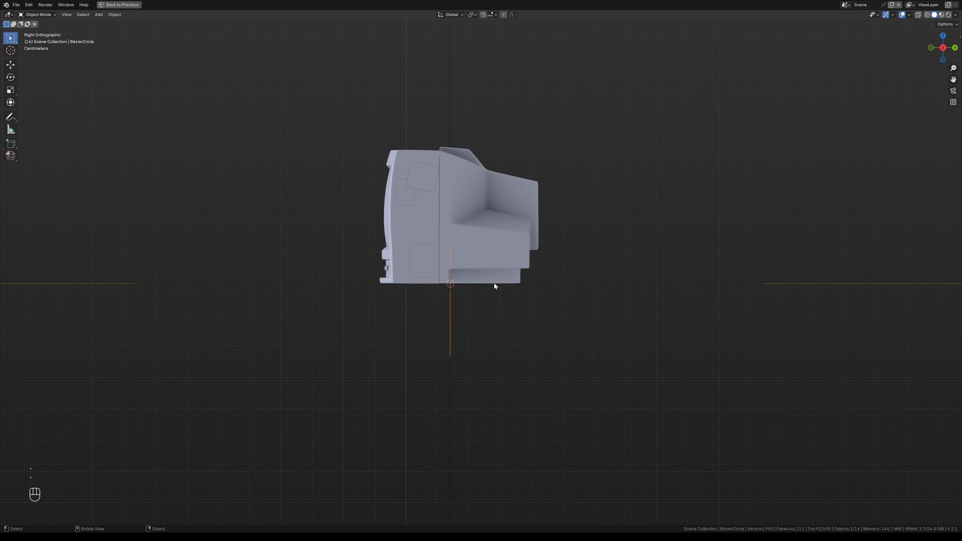
click(479, 235)
key(g)
key(g)
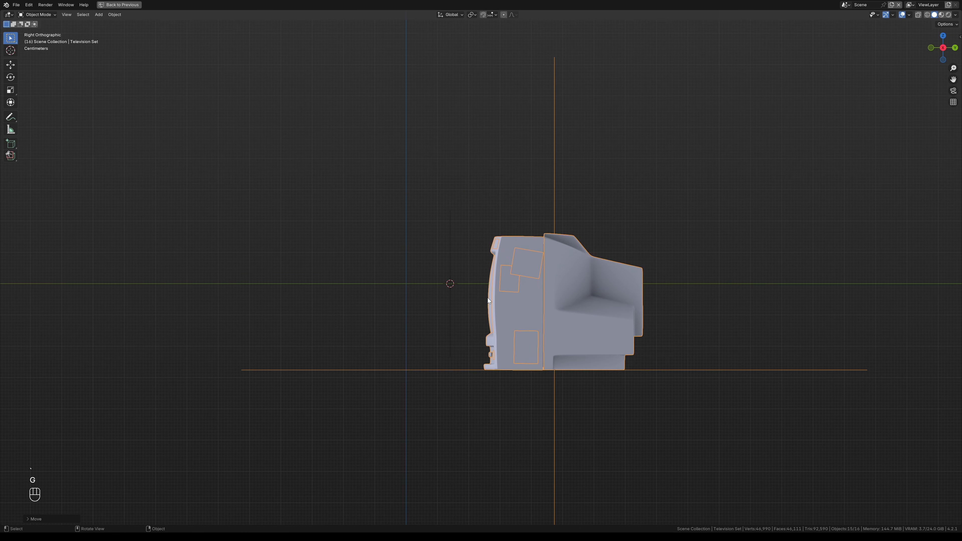
click(517, 287)
Step: Reset the 3D cursor to the world origin and snap the Bézier circle to it
click(450, 246)
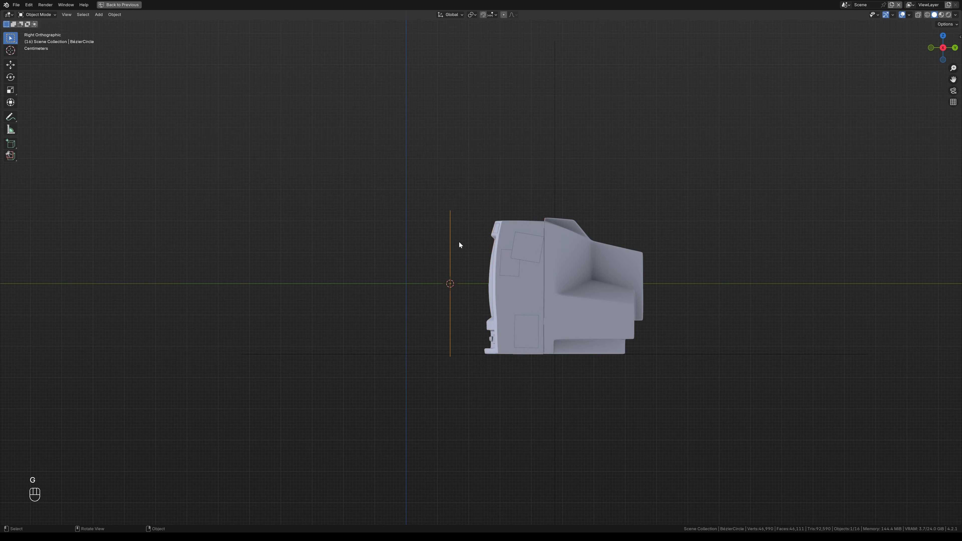
alt+middle_drag(503, 303, 361, 190)
key(shift+s)
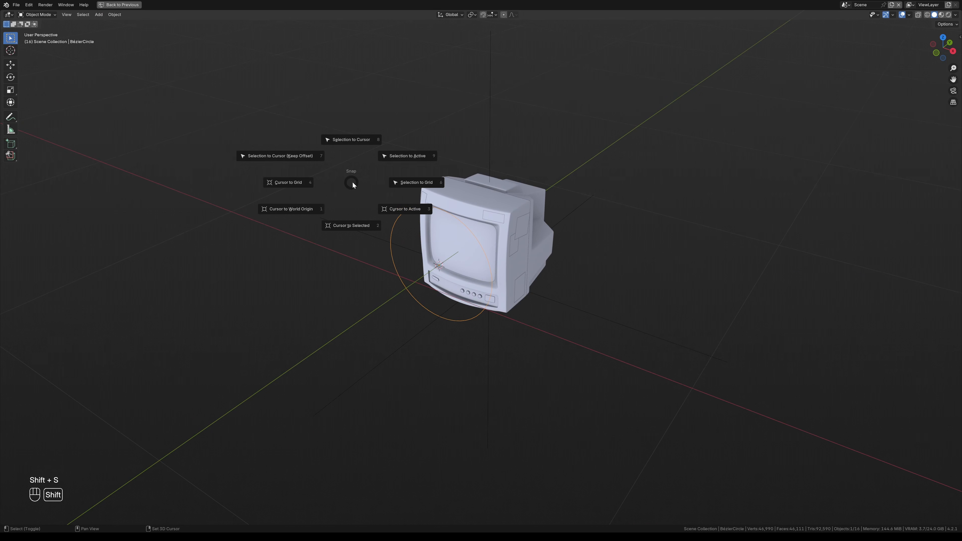
click(309, 210)
middle_drag(388, 275, 436, 216)
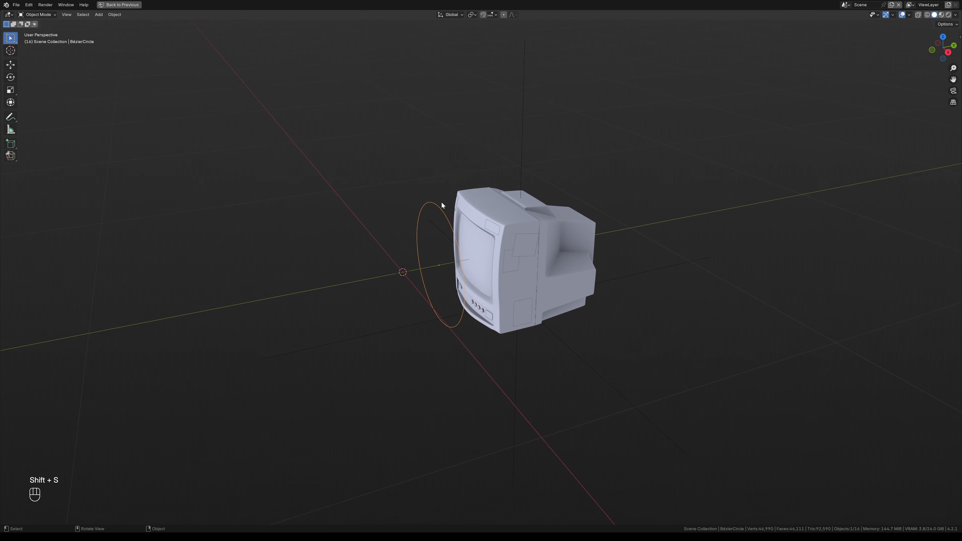
key(shift+s)
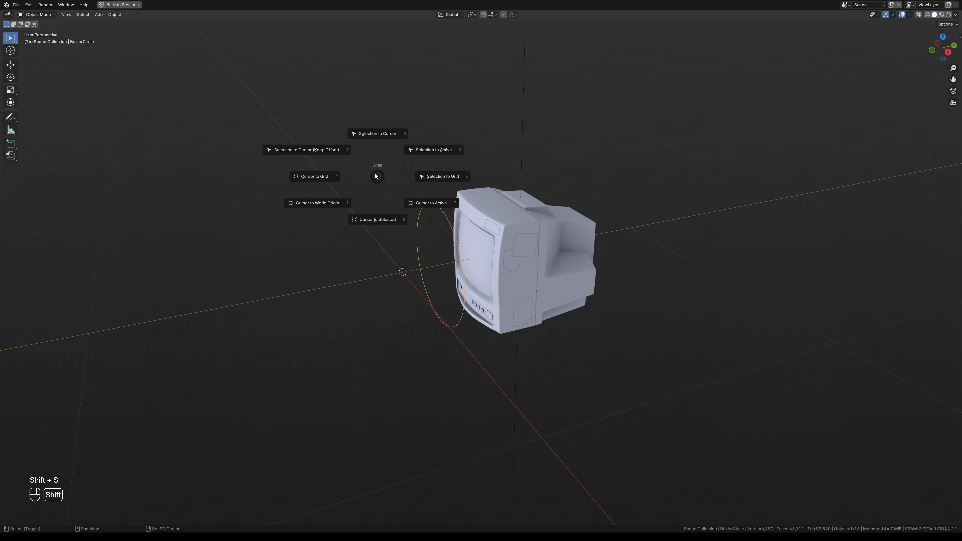
click(381, 134)
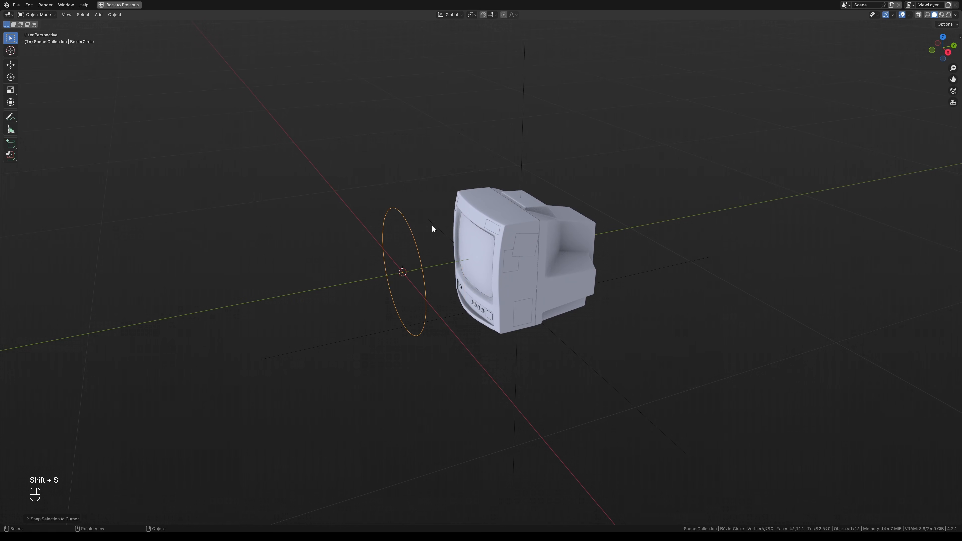
Step: In the front orthographic view, scale the Bézier circle down in two passes until it sits within the television's screen width
middle_drag(433, 226, 474, 284)
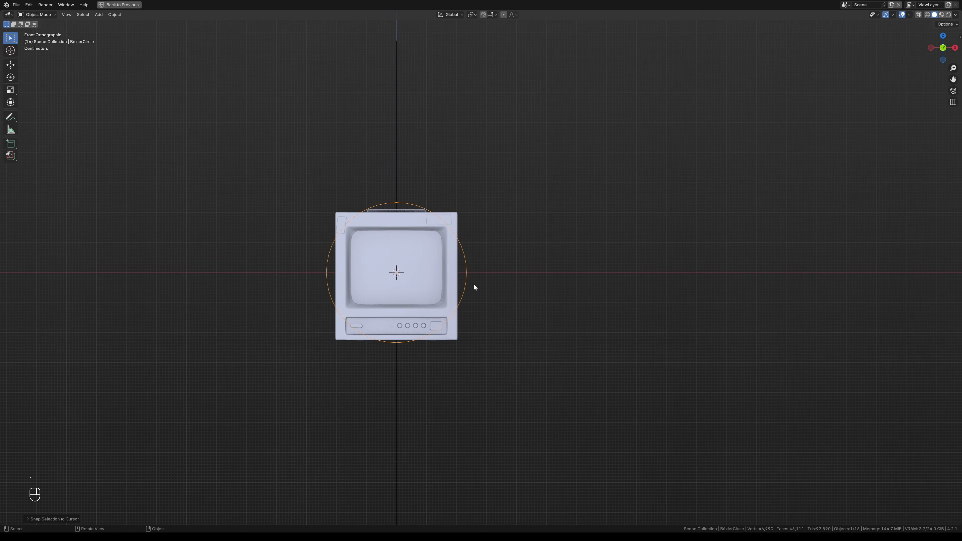
click(426, 272)
click(469, 276)
key(s)
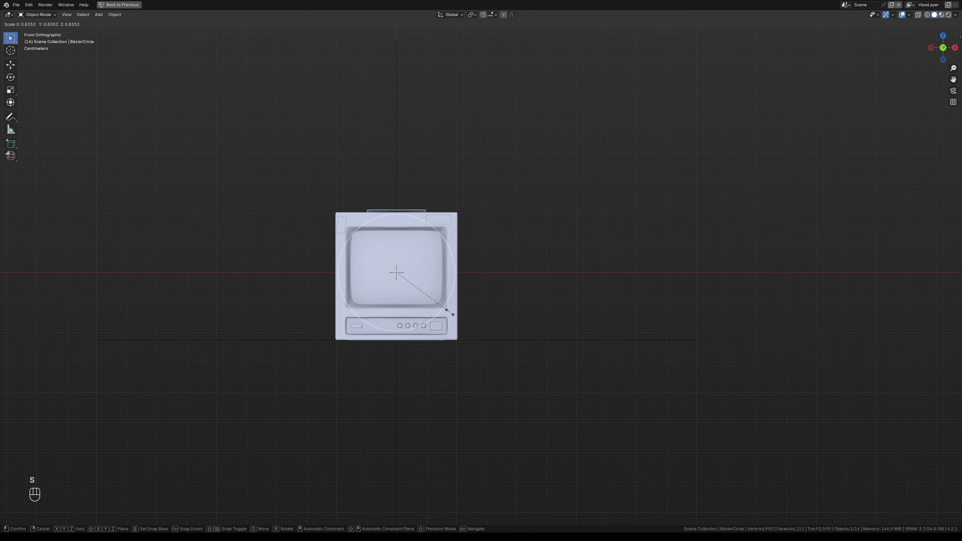
click(441, 309)
ctrl+alt+drag(437, 367, 437, 315)
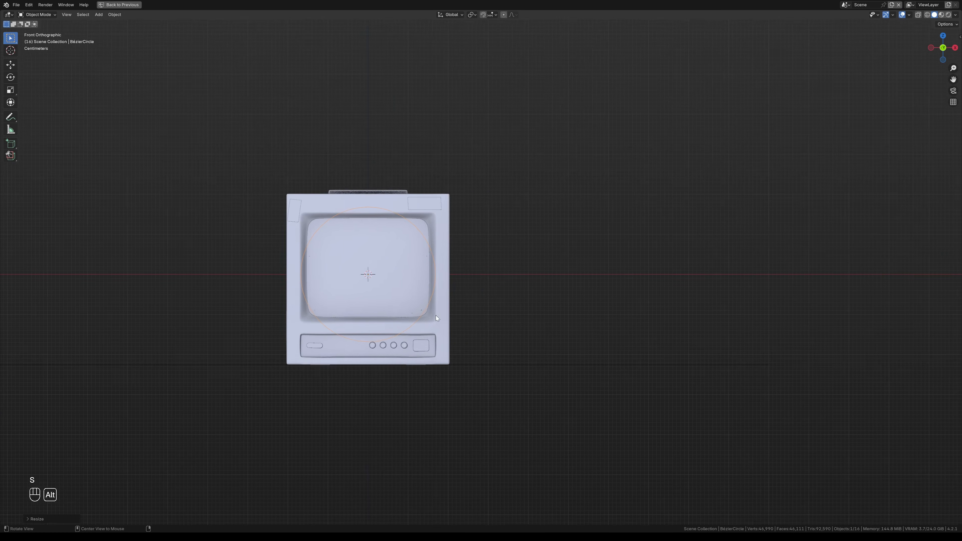
alt+shift+drag(401, 237, 506, 243)
key(s)
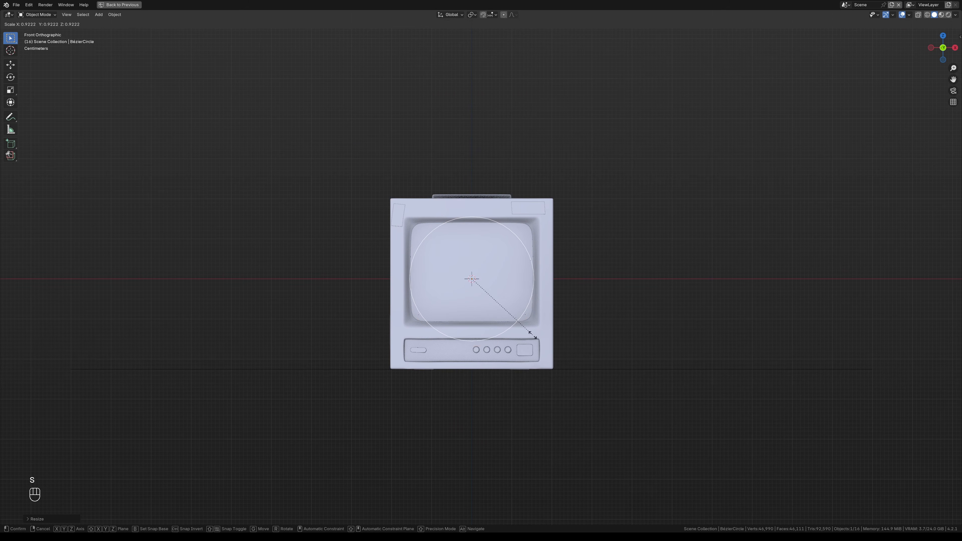
click(527, 328)
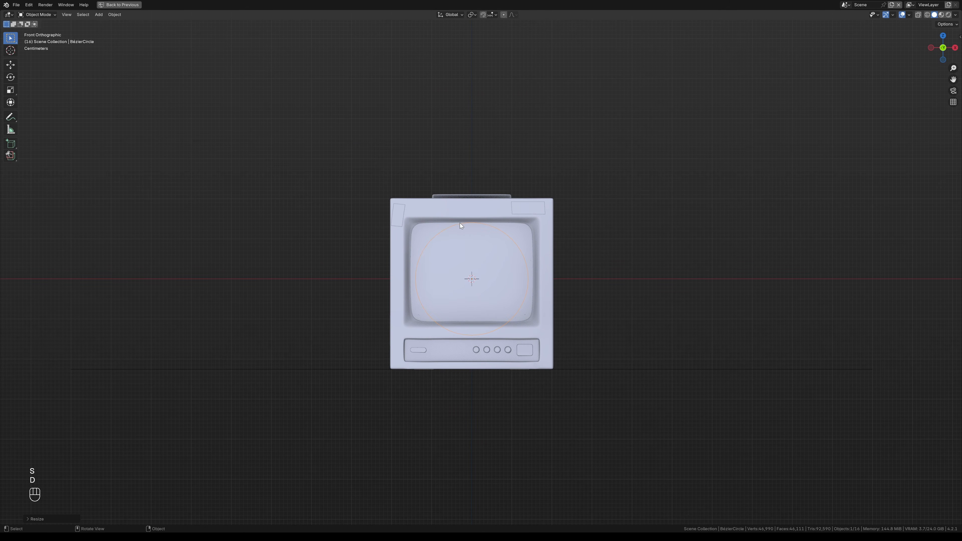
Step: Annotate a rectangular outline around the television's screen and erase it
key(d)
mouse_move(470, 222)
mouse_down()
mouse_move(409, 303)
mouse_move(538, 326)
mouse_move(535, 228)
mouse_move(460, 219)
mouse_up()
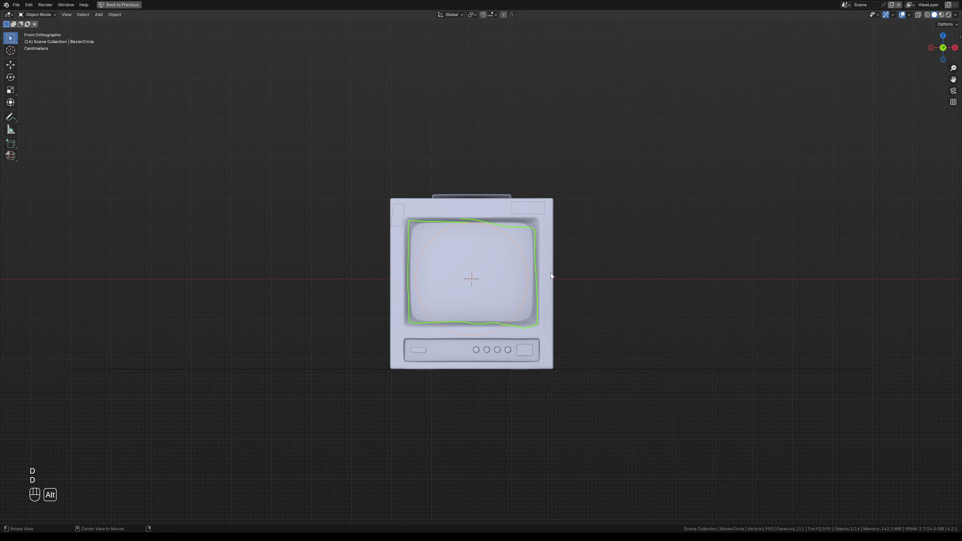
alt+drag(550, 276, 522, 280)
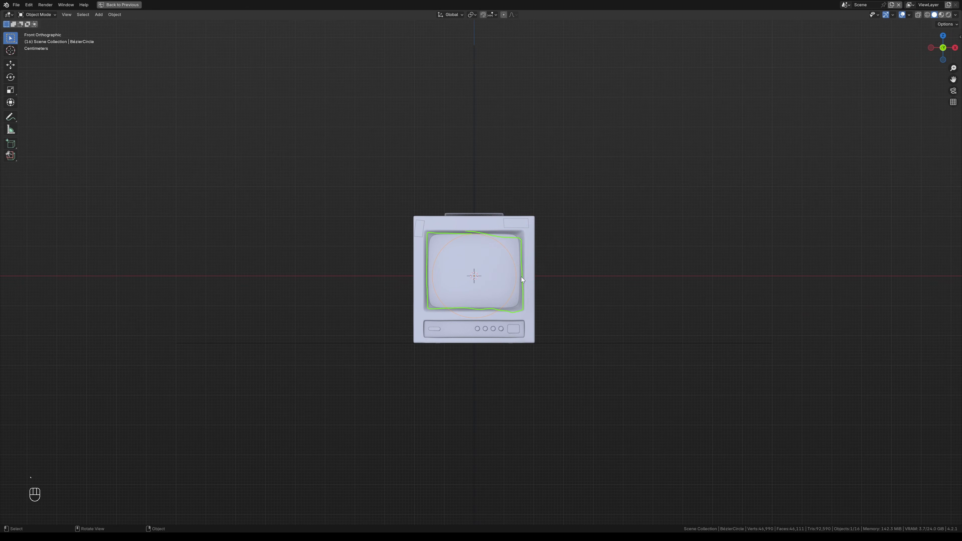
key(d)
mouse_move(522, 277)
right_down()
mouse_move(536, 294)
mouse_move(458, 307)
mouse_move(436, 241)
right_up()
key(d)
Step: Apply the scale and the rotation of the Bézier circle
mouse_move(601, 219)
alt+mouse_down()
mouse_move(556, 306)
mouse_move(563, 300)
alt+mouse_up()
alt+shift+drag(497, 309, 492, 325)
ctrl+alt+drag(499, 313, 495, 275)
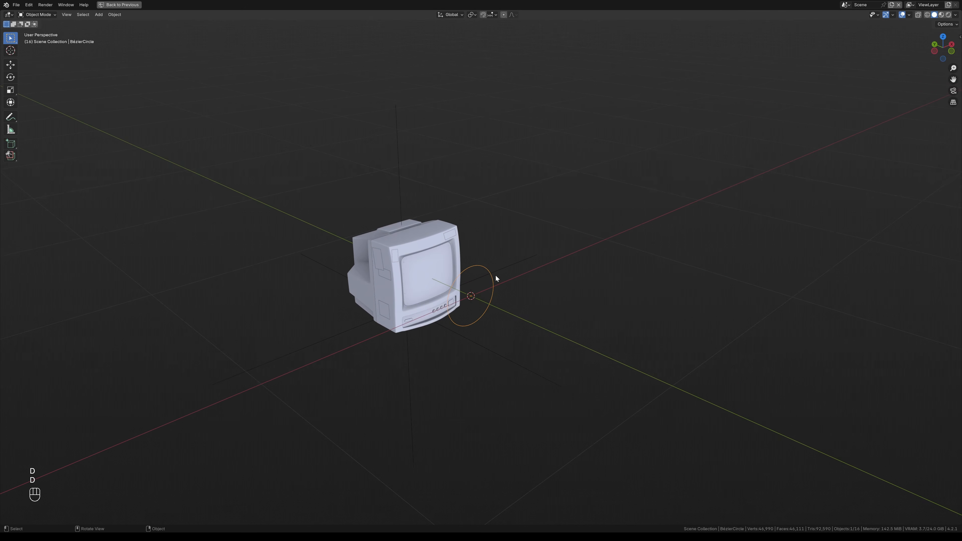
ctrl+alt+drag(482, 340, 511, 280)
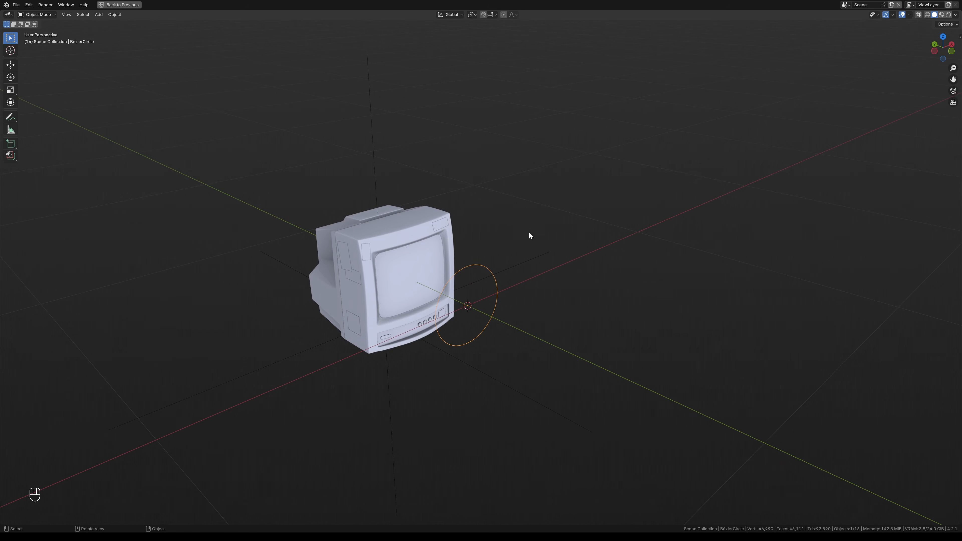
key(ctrl+a)
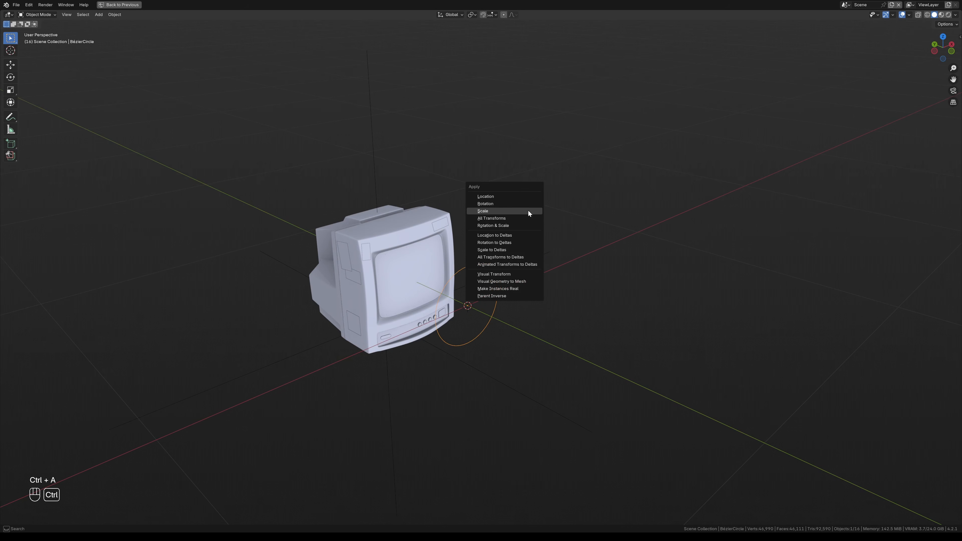
click(491, 211)
key(ctrl+a)
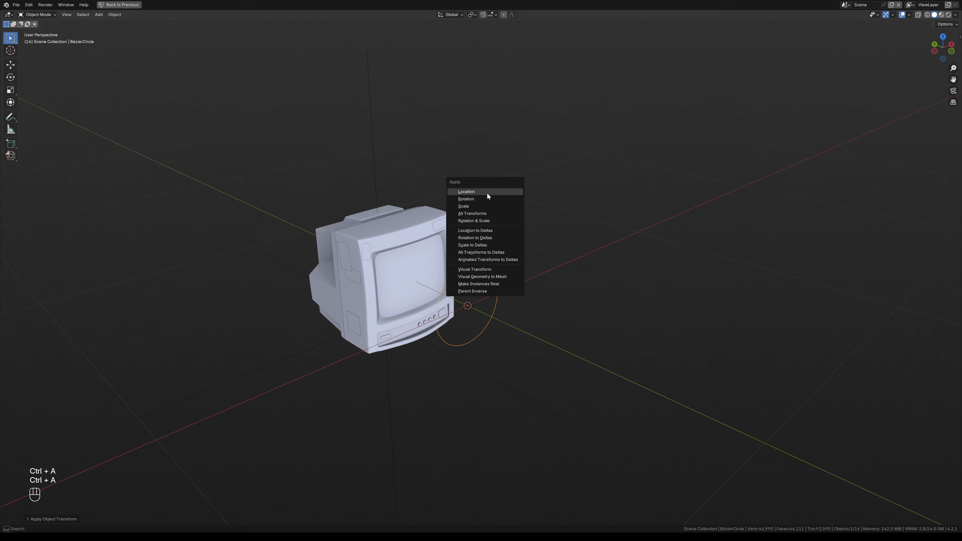
click(483, 199)
Step: Restore the full workspace layout and hide the Television Set in both the viewport and renders
key(ctrl+space)
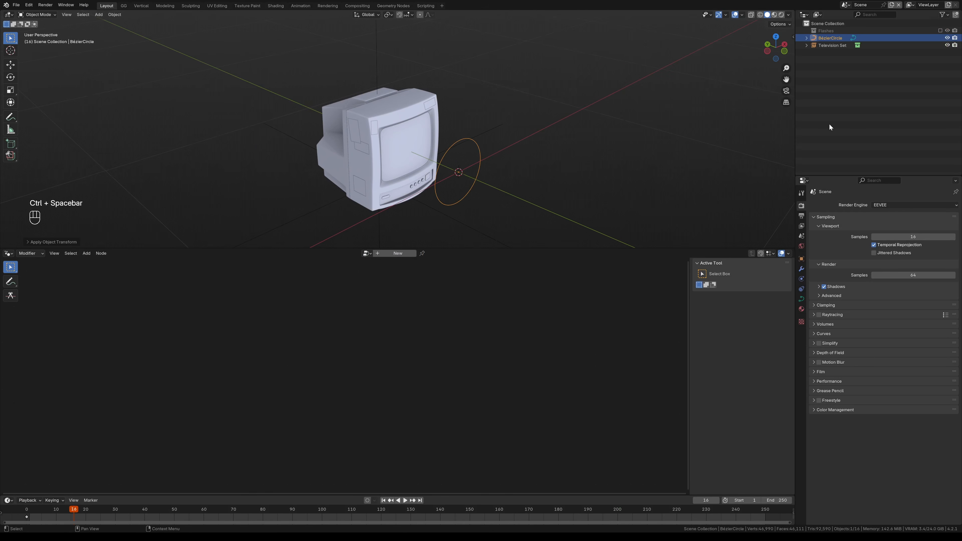
drag(955, 45, 947, 45)
mouse_move(497, 201)
middle_down()
mouse_move(464, 184)
mouse_move(502, 193)
middle_up()
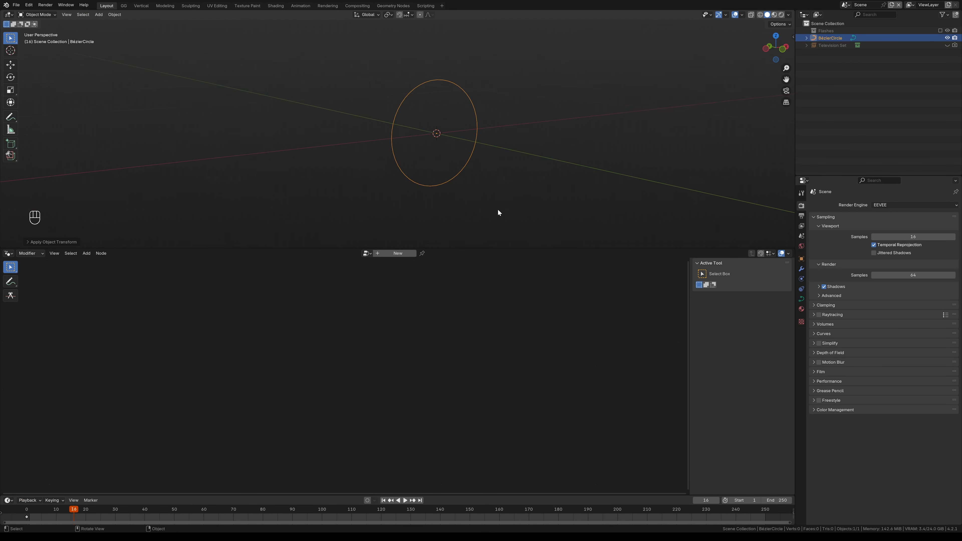
Step: Set the lower area to the Geometry Node Editor and show the Bézier circle's modifier properties
click(8, 253)
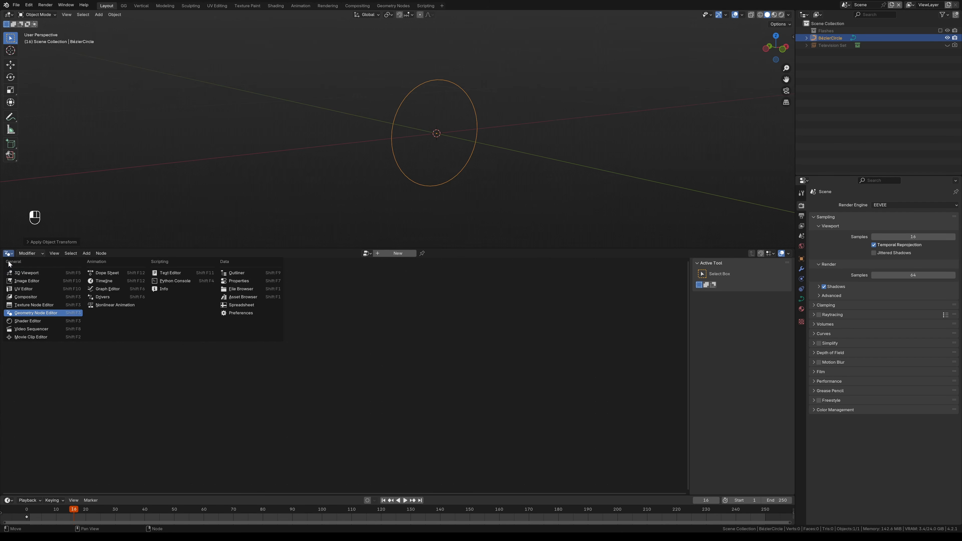
click(33, 314)
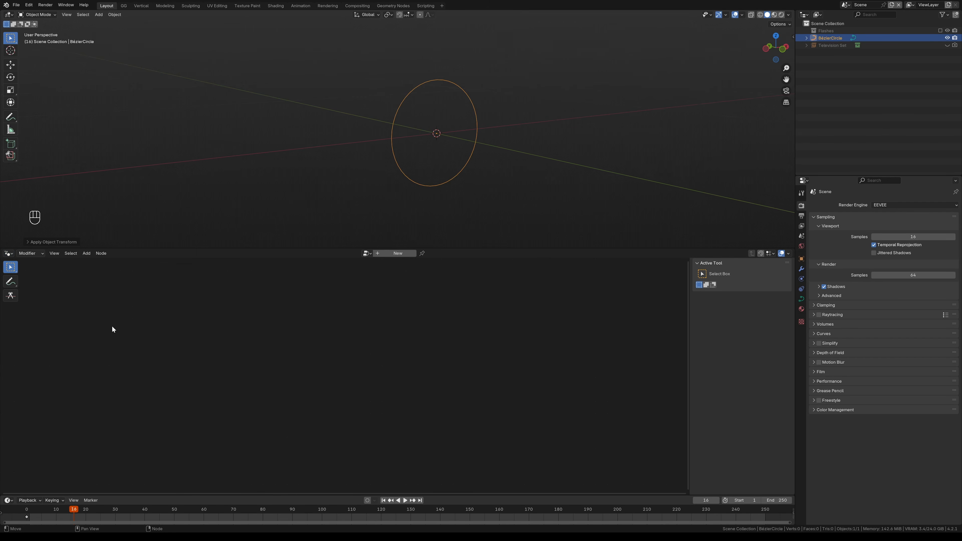
click(802, 269)
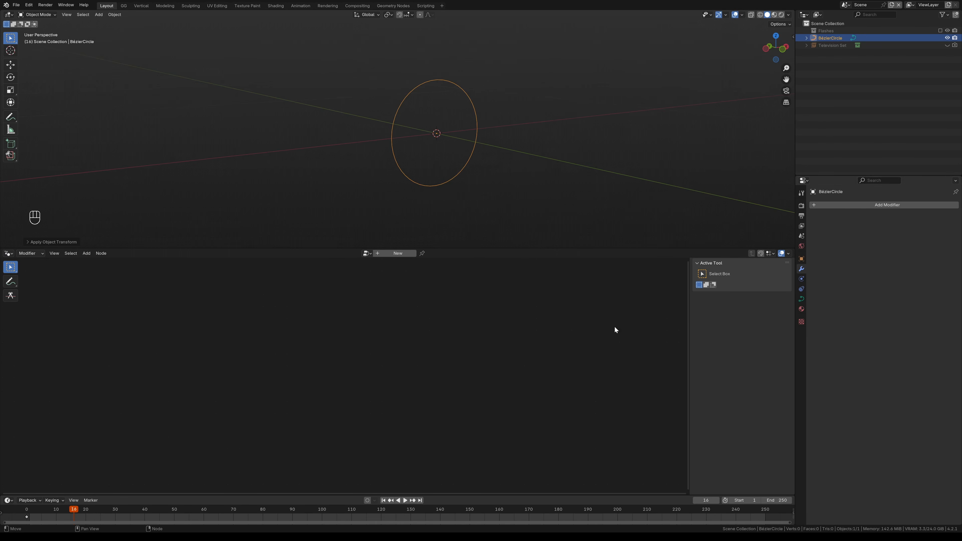
Step: Create a new Geometry Nodes modifier and node group on the Bézier circle and move Group Output farther from Group Input
key(ctrl+z)
click(400, 253)
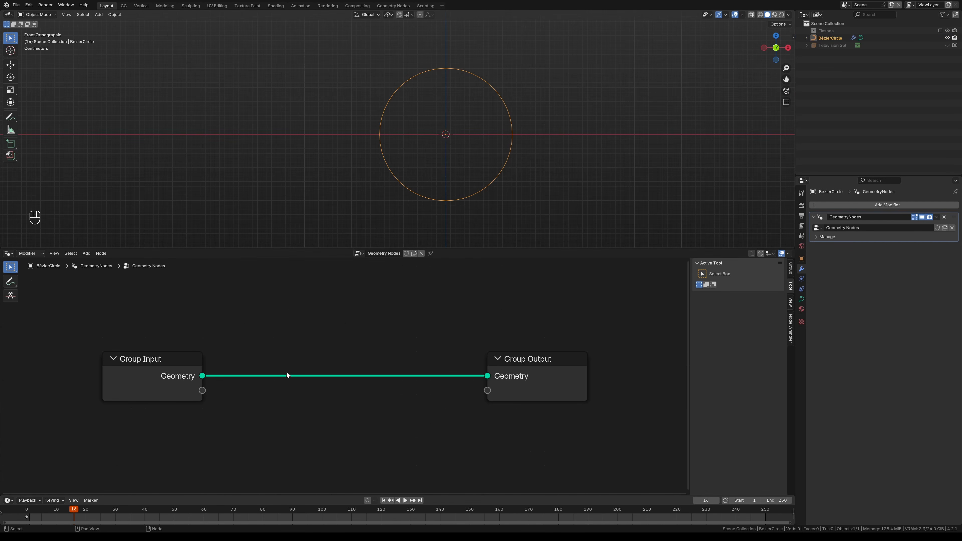
drag(537, 366, 574, 355)
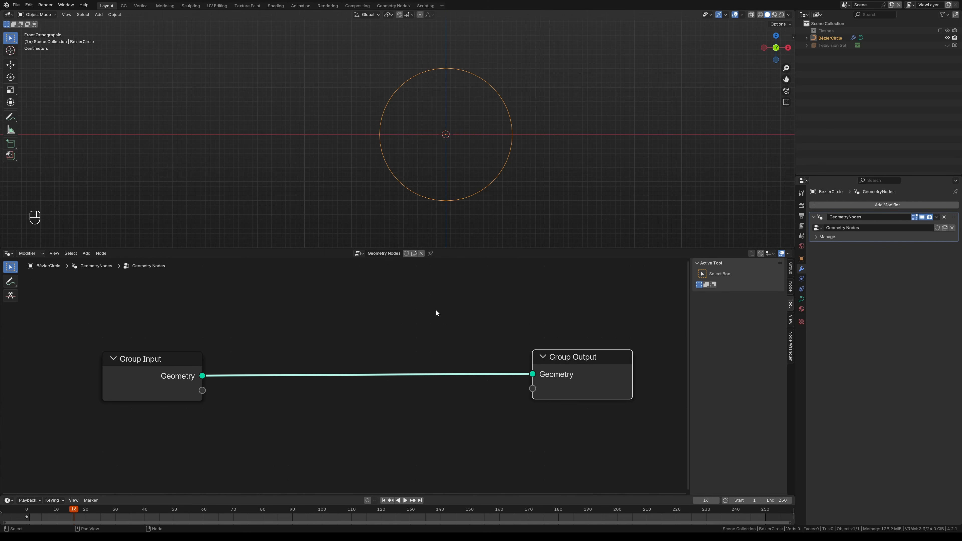
Step: Cut the Geometry link between Group Input and Group Output, toggle the modifier's viewport display, and reconnect the two nodes
ctrl+right_drag(440, 332, 436, 448)
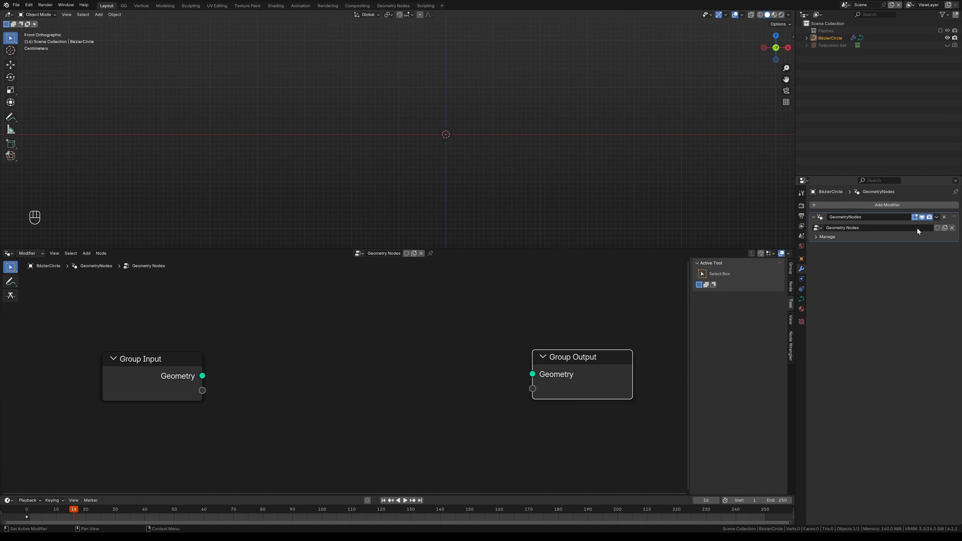
click(922, 216)
click(924, 217)
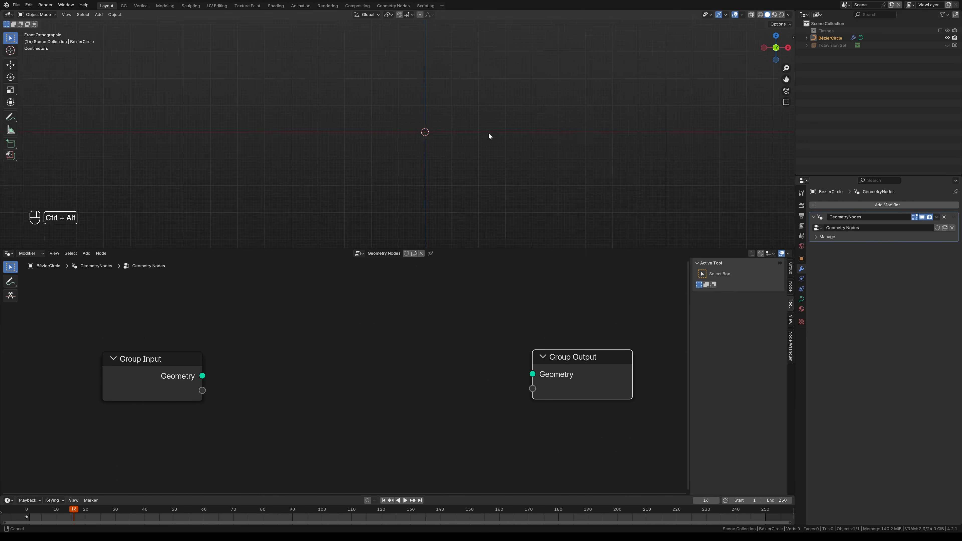
middle_drag(489, 133, 494, 159)
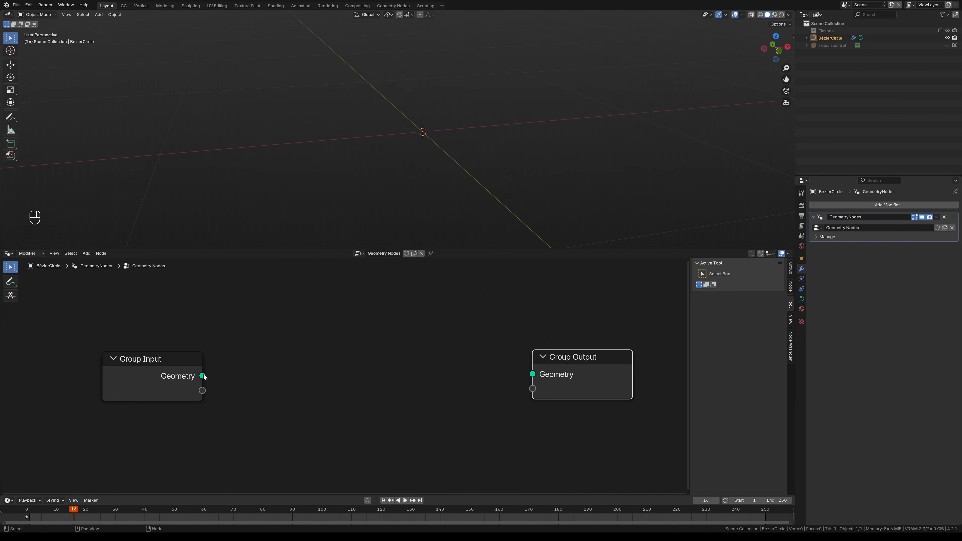
drag(202, 375, 527, 374)
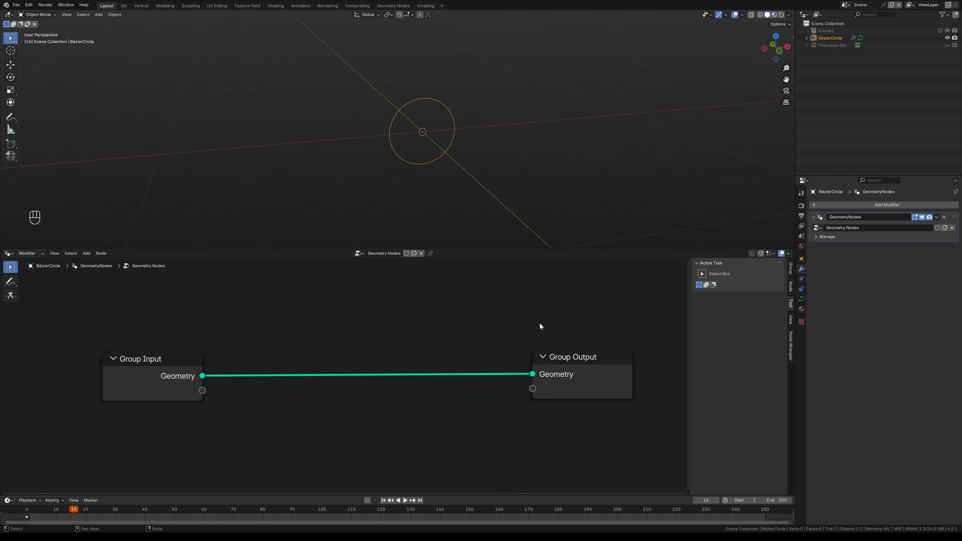
key(KP_1)
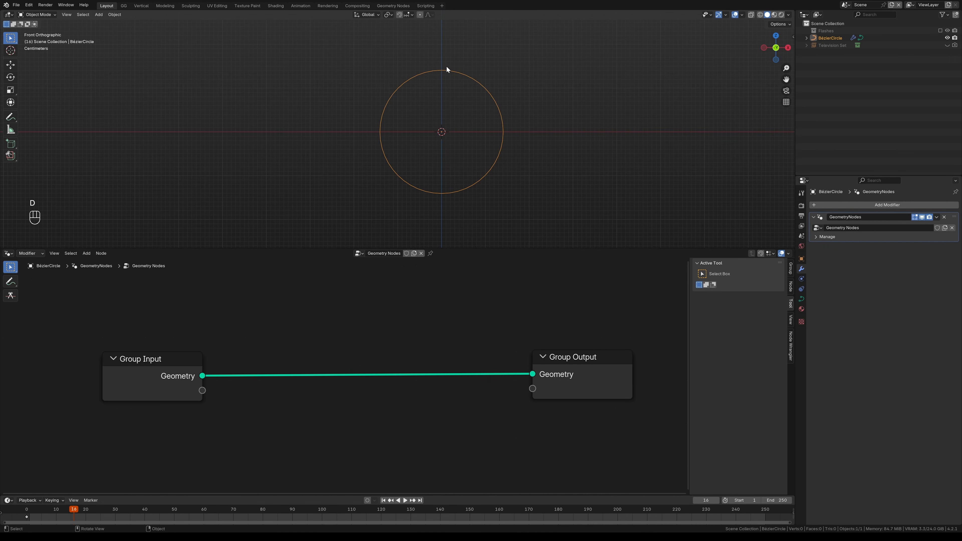
Step: Annotate marks along the Bézier circle in the front view and erase them
mouse_move(447, 67)
mouse_down()
mouse_move(485, 85)
mouse_move(499, 121)
mouse_up()
drag(487, 161, 487, 173)
drag(452, 186, 450, 195)
mouse_move(467, 186)
right_down()
mouse_move(449, 206)
mouse_move(443, 74)
mouse_move(437, 81)
right_up()
Step: Add an unconnected Curve to Points node above the link between Group Input and Group Output
key(shift+a)
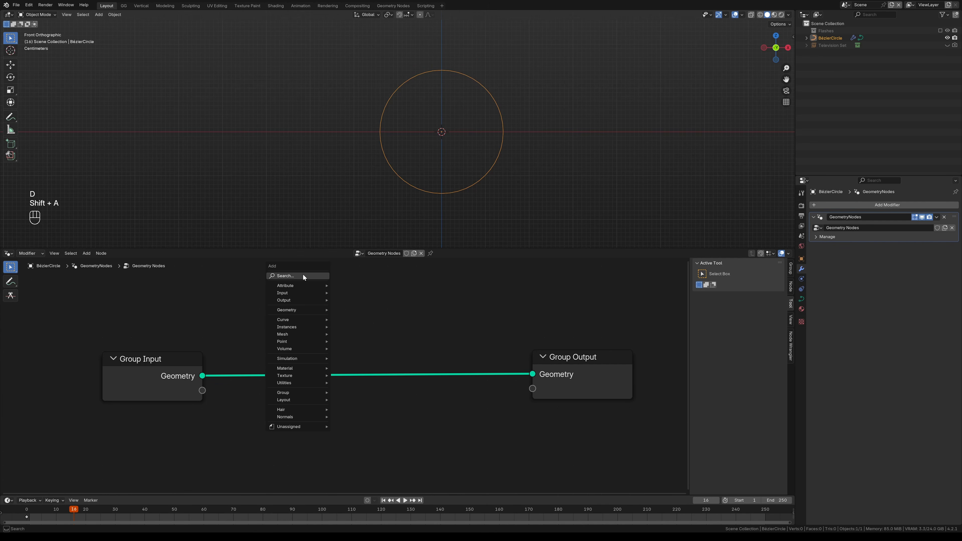
mouse_move(286, 321)
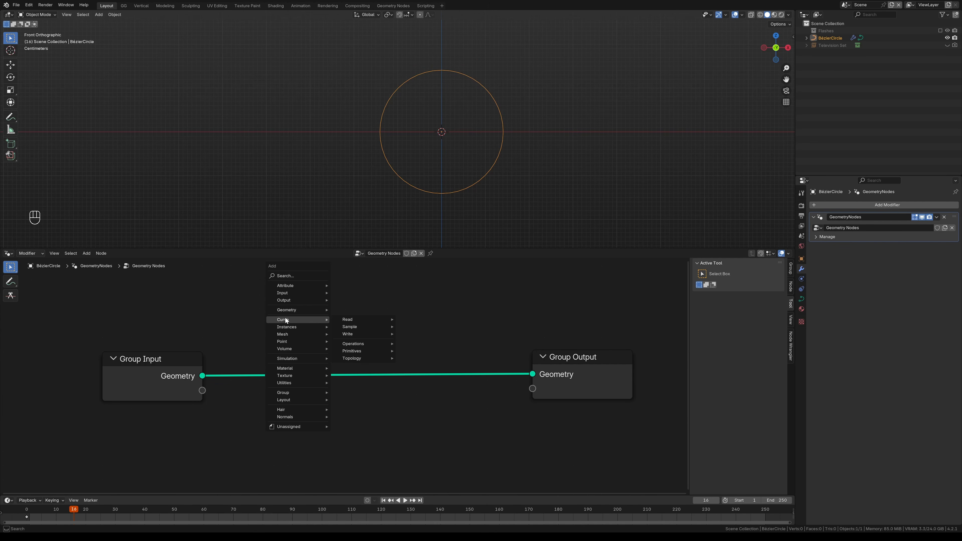
mouse_move(367, 343)
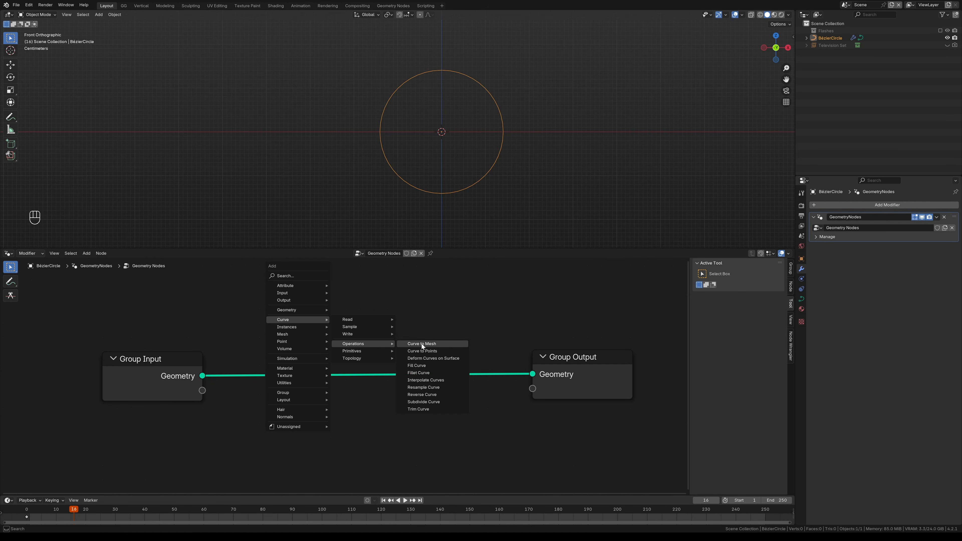
click(430, 354)
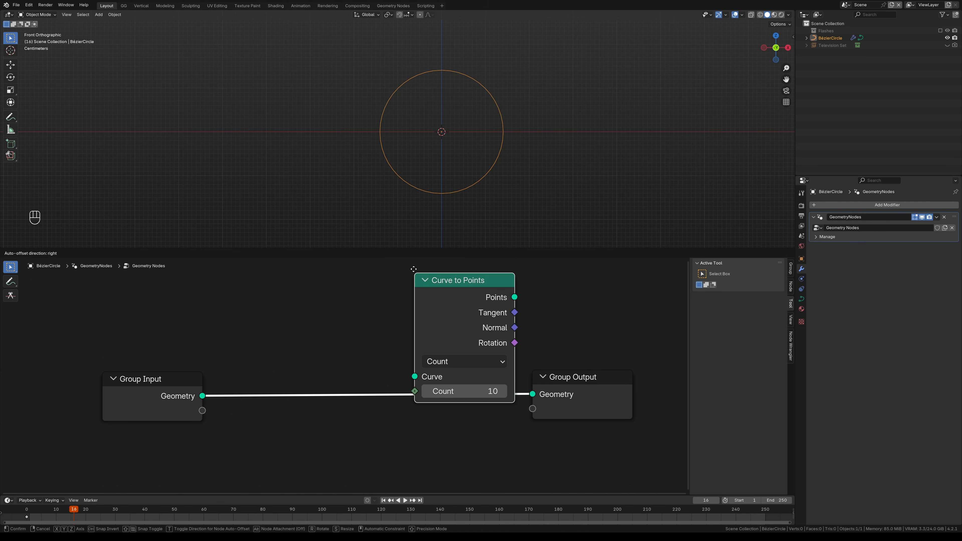
click(422, 276)
scroll(382, 334, down, 3)
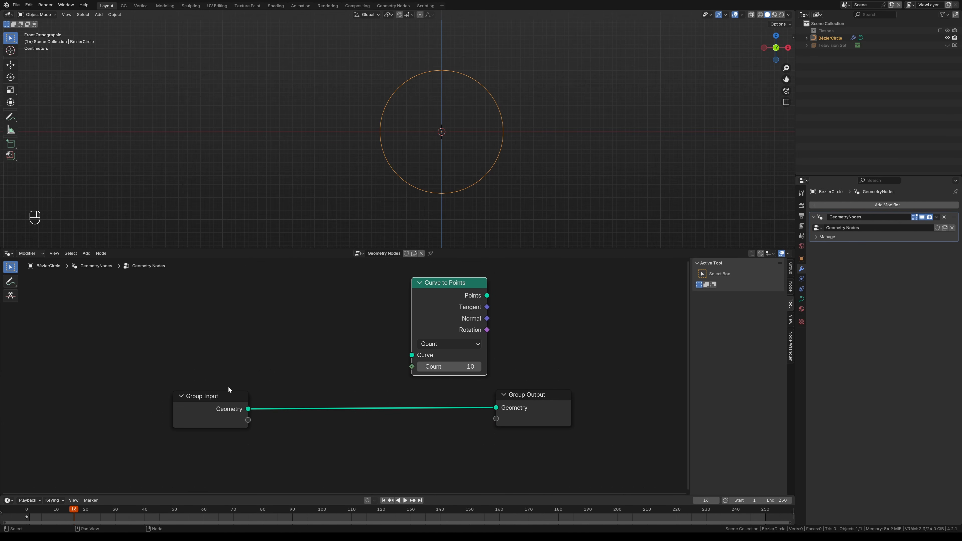
Step: Move Group Input farther from the other nodes and add a second, unconnected Curve to Points node beside the first one
drag(228, 387, 122, 390)
key(shift+a)
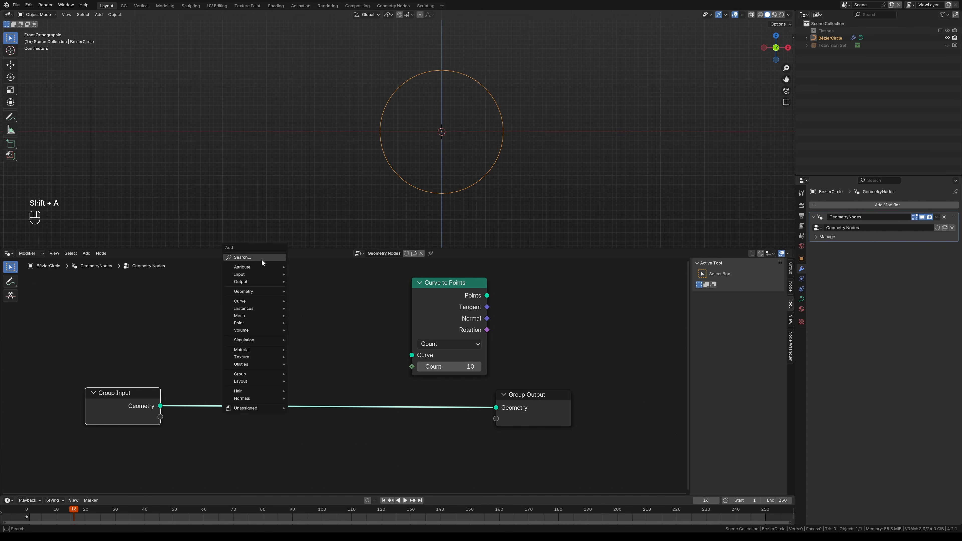
click(262, 259)
text(curve to po)
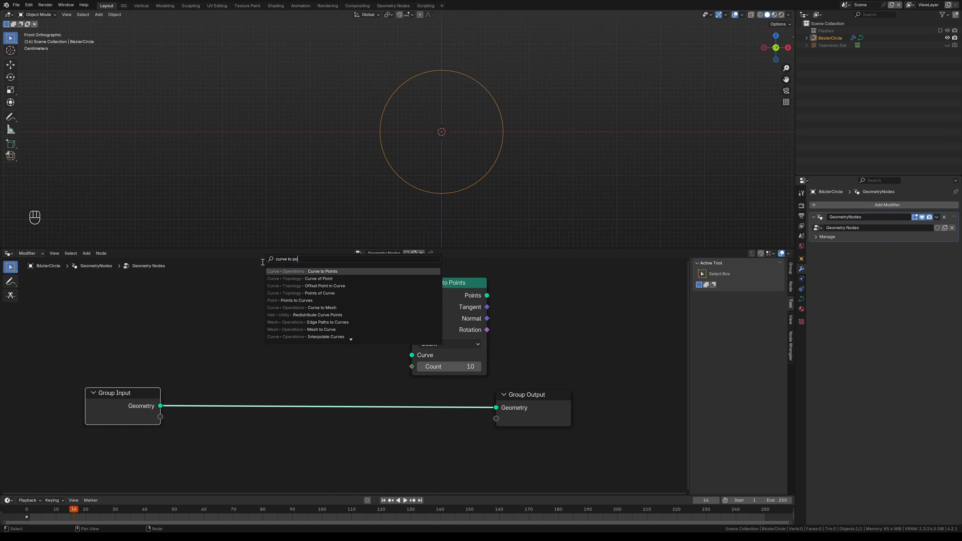
text(ints)
key(Return)
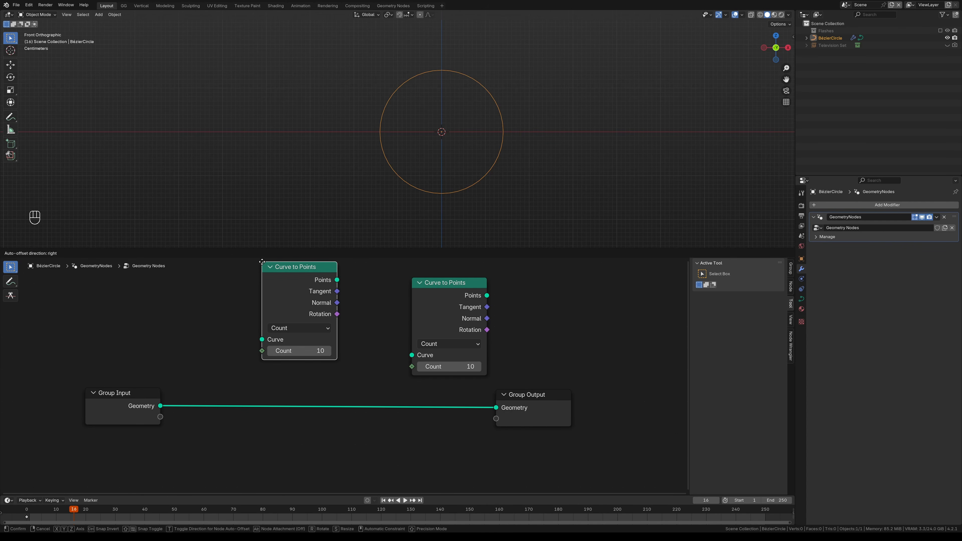
click(321, 293)
middle_drag(321, 293, 331, 282)
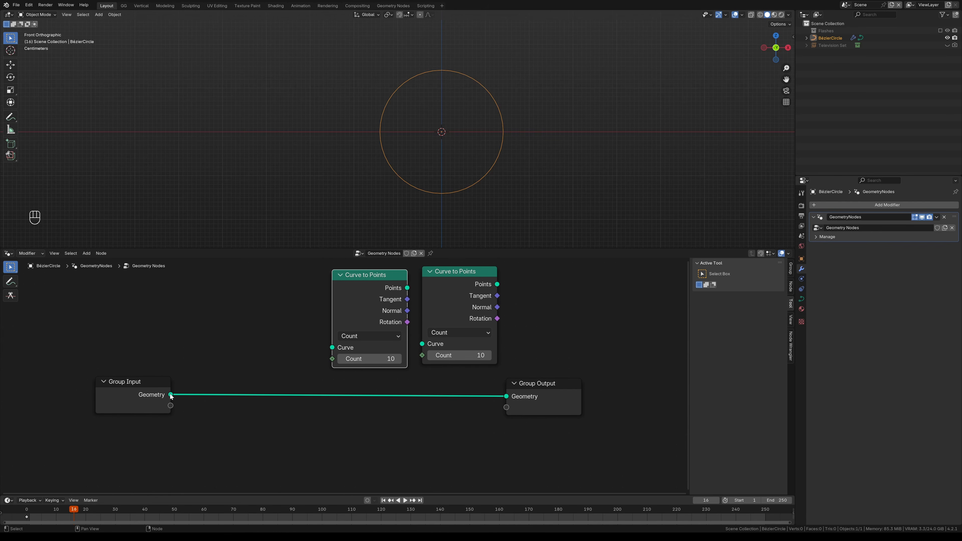
Step: Add a Curve to Points node fed by Group Input's Geometry and delete the two unconnected Curve to Points nodes
drag(171, 395, 303, 433)
text(curve to point)
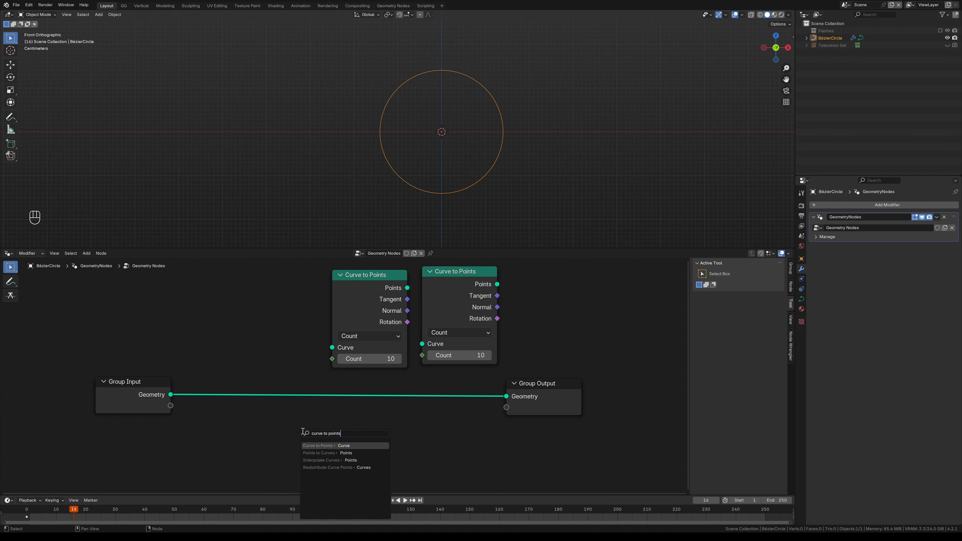
text(s)
key(Return)
drag(327, 420, 330, 422)
middle_drag(330, 423, 319, 389)
drag(291, 289, 464, 333)
key(x)
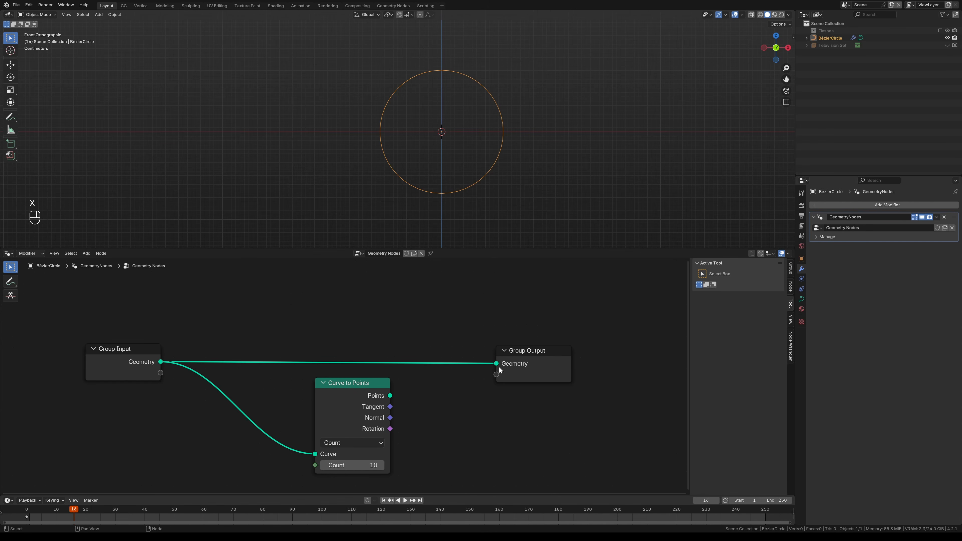
Step: Link the Points output of Curve to Points to Group Output and line the nodes up in a row
drag(389, 396, 265, 362)
drag(539, 351, 564, 353)
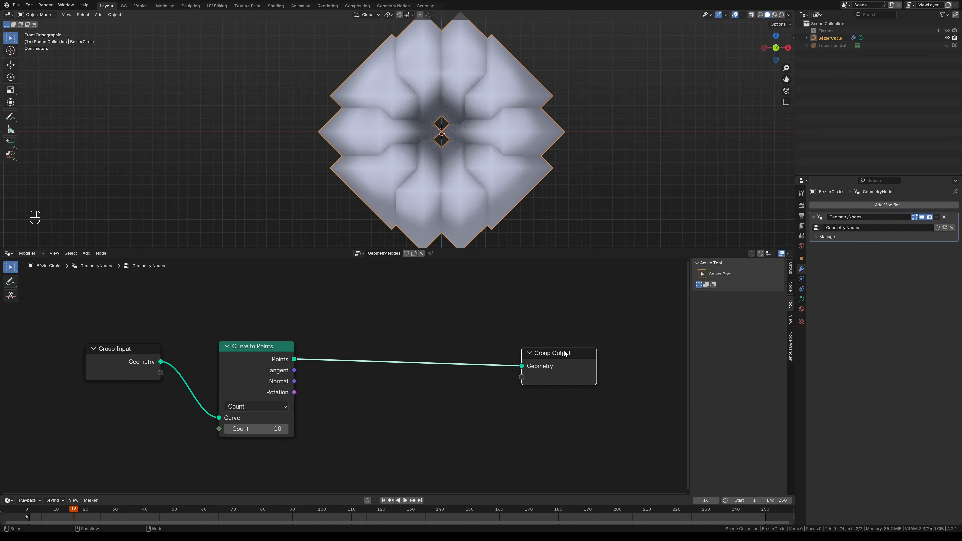
drag(252, 361, 234, 366)
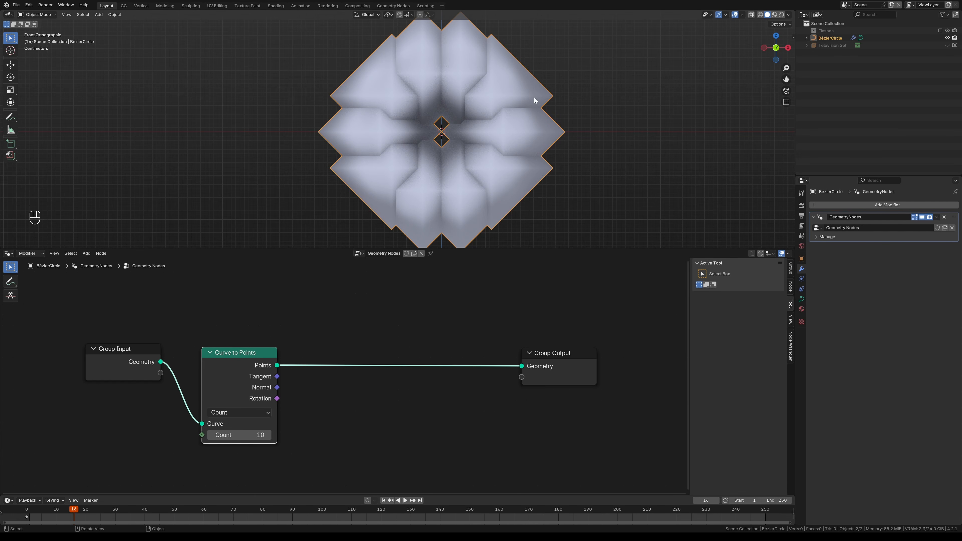
Step: Insert a Set Point Radius node on the link between Curve to Points and Group Output
ctrl+middle_drag(490, 126, 485, 156)
key(shift+a)
text(set point rad)
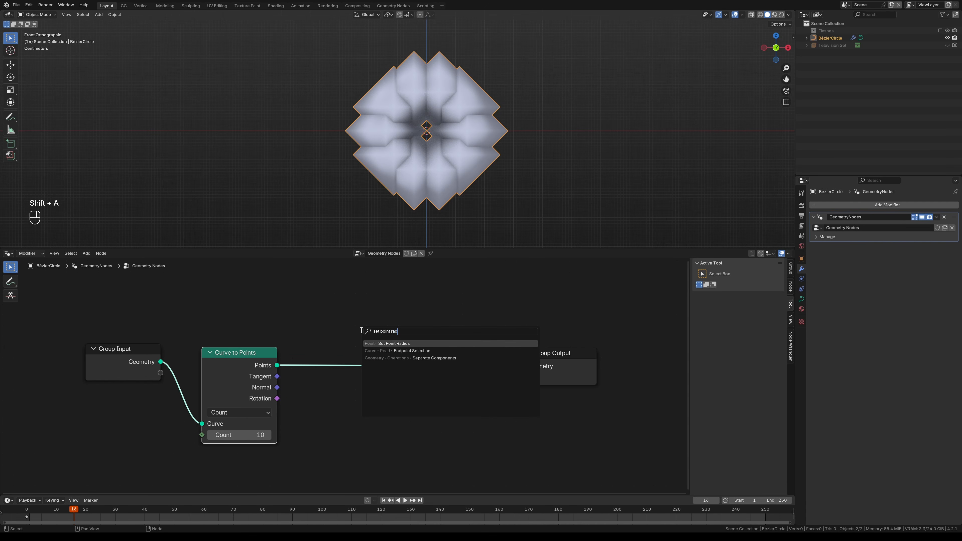
key(Return)
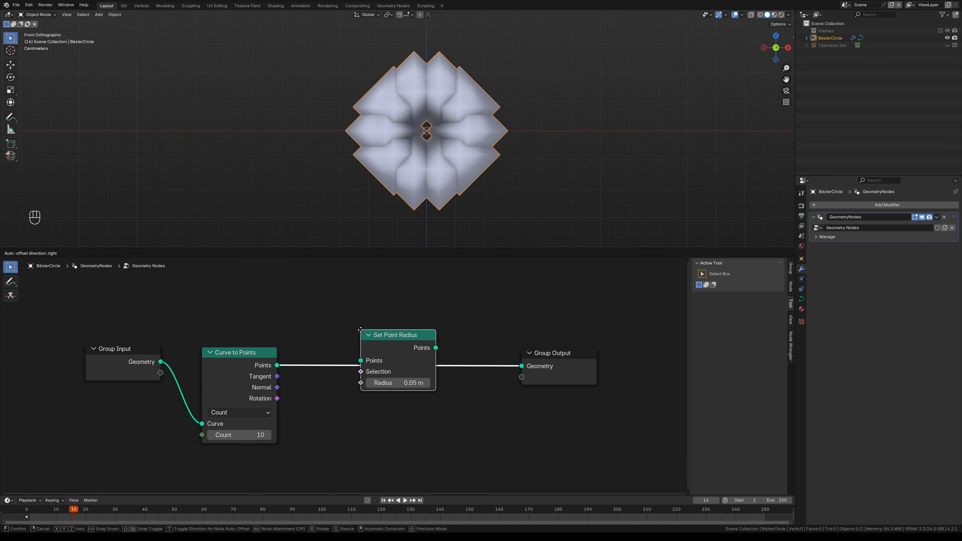
click(303, 350)
ctrl+middle_drag(347, 456, 352, 433)
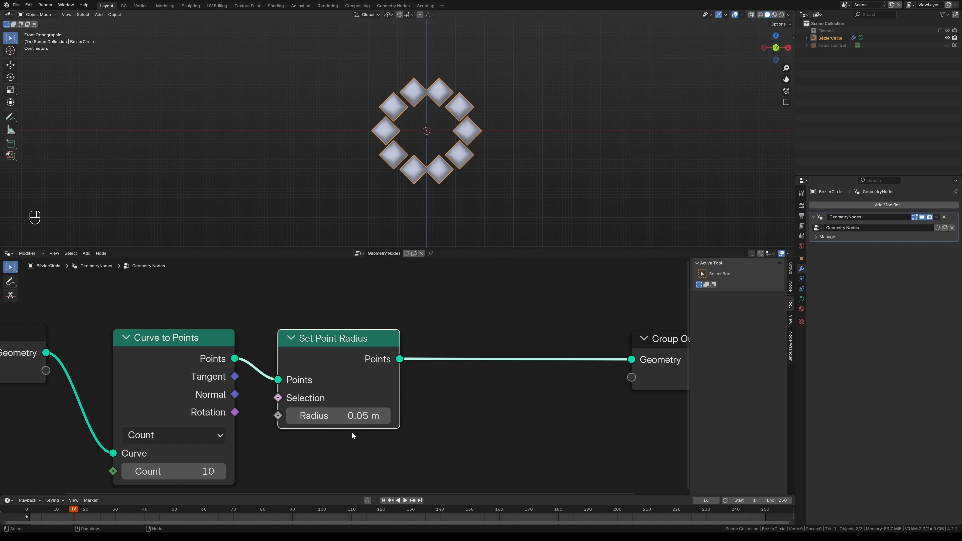
Step: Set the radius of the Set Point Radius node to 0.02 m
click(328, 421)
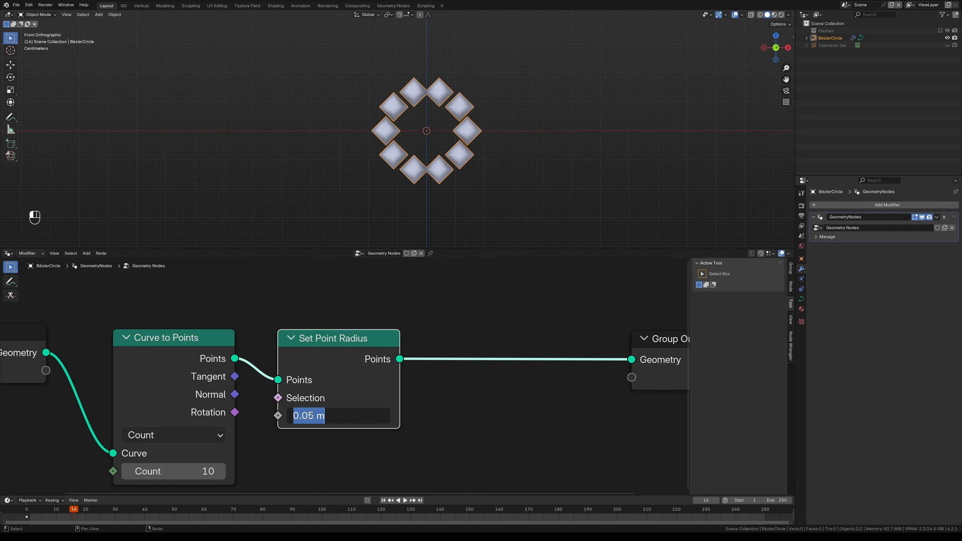
text(0.02)
key(Return)
ctrl+middle_drag(337, 445, 343, 404)
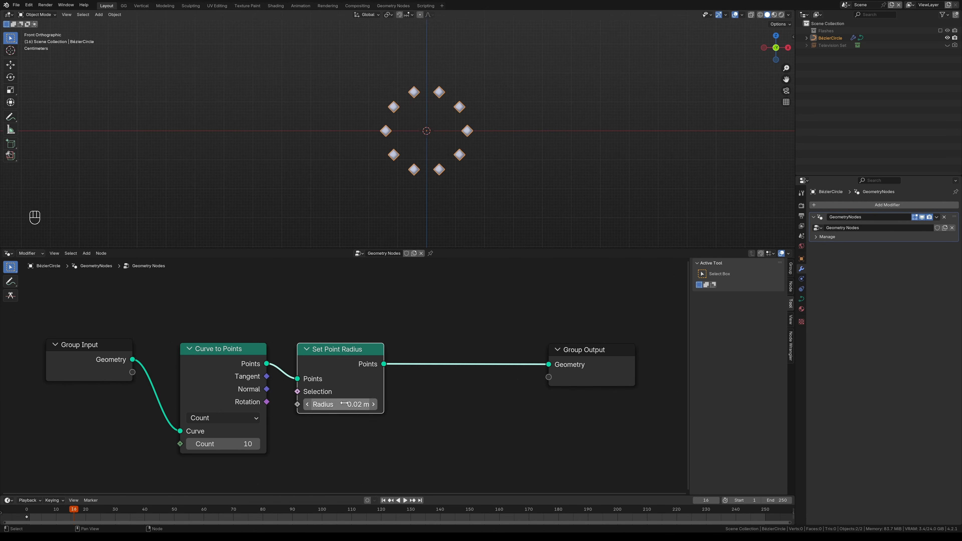
Step: Set the point radius to 0.01 m
click(344, 404)
text(0.01)
key(Return)
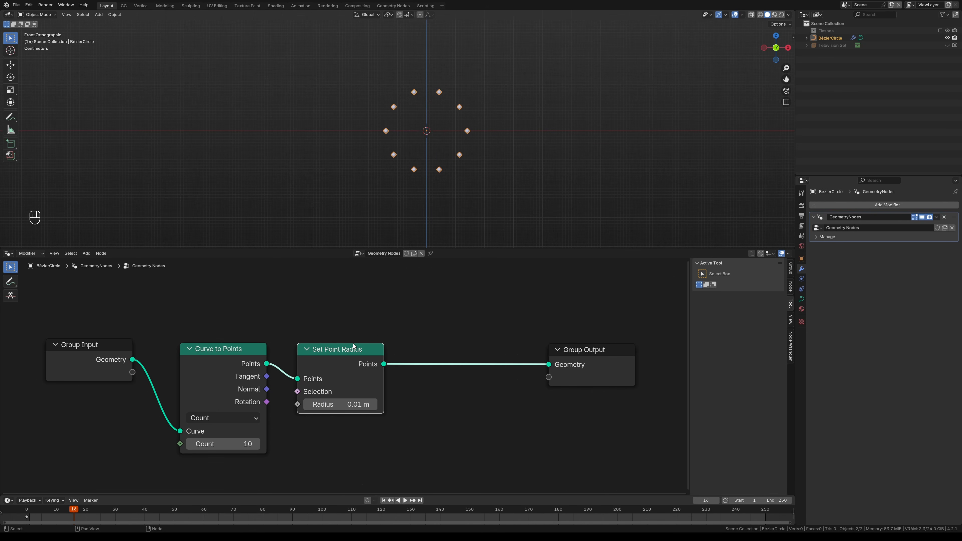
Step: Move the Set Point Radius and Curve to Points nodes farther from Group Input to space out the tree
drag(353, 344, 442, 339)
middle_drag(343, 408, 442, 381)
scroll(417, 374, up, 1)
drag(327, 328, 391, 325)
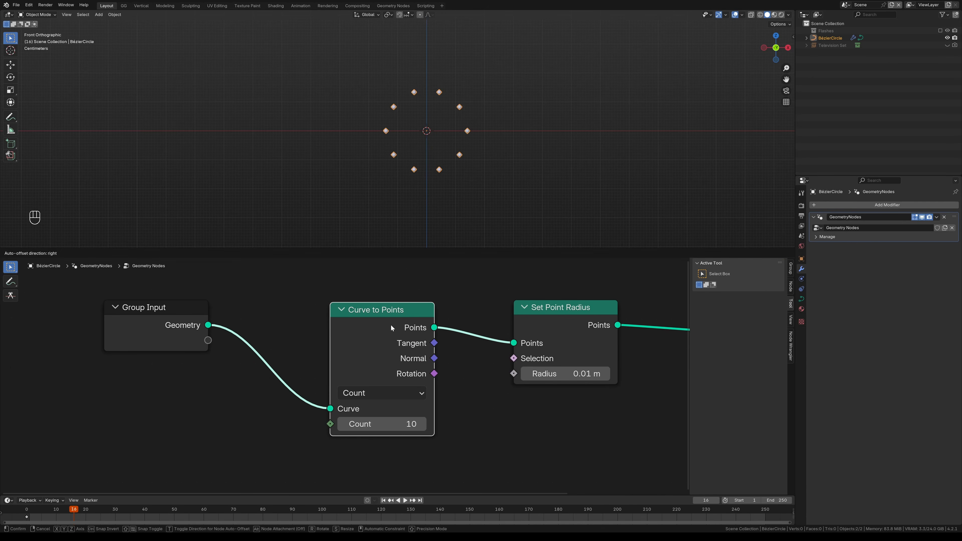
Step: Annotate an arrow pointing at the Count input of Curve to Points and raise Count to 31
key(d)
drag(305, 415, 305, 444)
key(d)
mouse_move(242, 429)
mouse_down()
mouse_move(391, 427)
mouse_move(379, 426)
mouse_up()
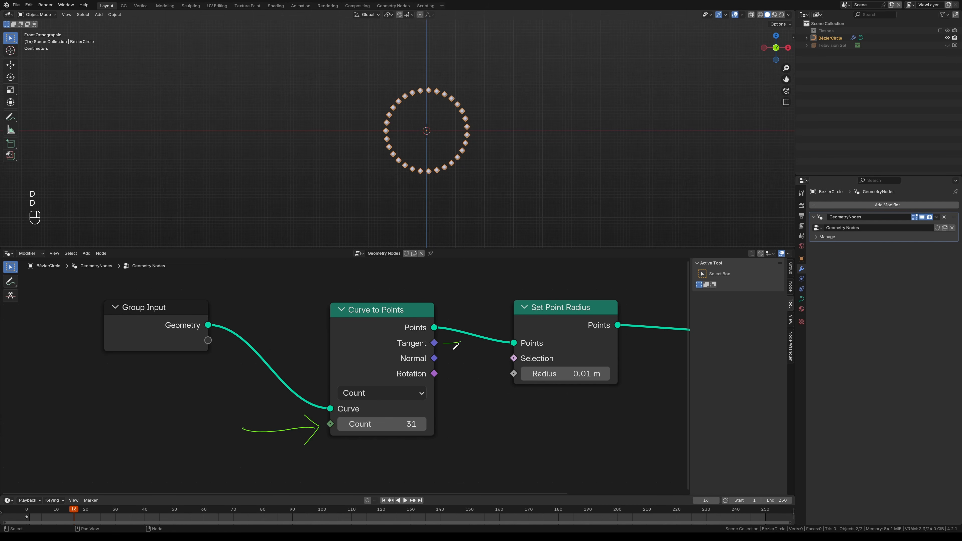
Step: Annotate arrows beside the Tangent and Rotation outputs of Curve to Points and erase all the annotations
drag(444, 345, 461, 343)
drag(454, 339, 460, 356)
mouse_move(452, 367)
mouse_down()
mouse_move(463, 357)
mouse_move(465, 374)
mouse_up()
drag(454, 369, 455, 381)
right_drag(462, 406, 456, 383)
right_drag(478, 350, 453, 369)
right_drag(254, 415, 295, 424)
Step: Set the Count of the Curve to Points node to 10
key(Home)
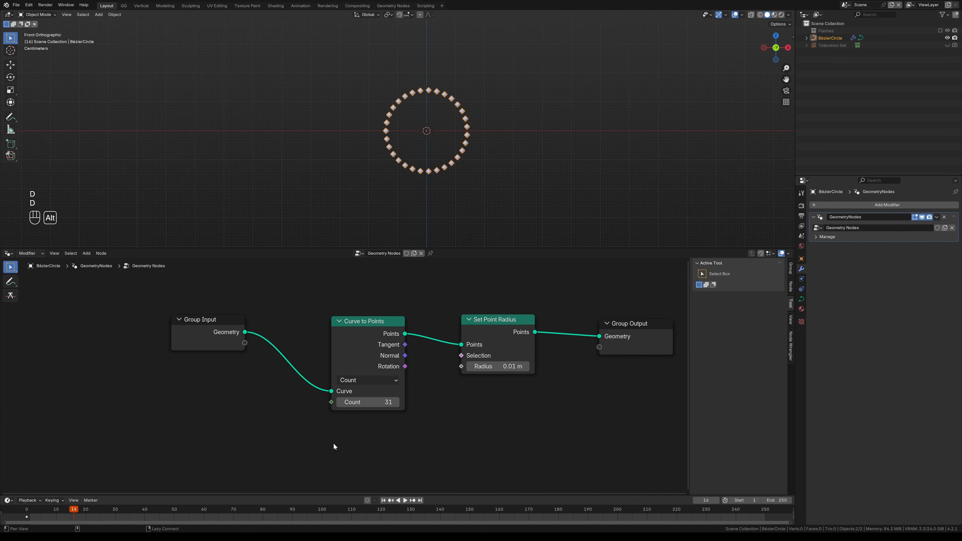
click(376, 403)
text(10)
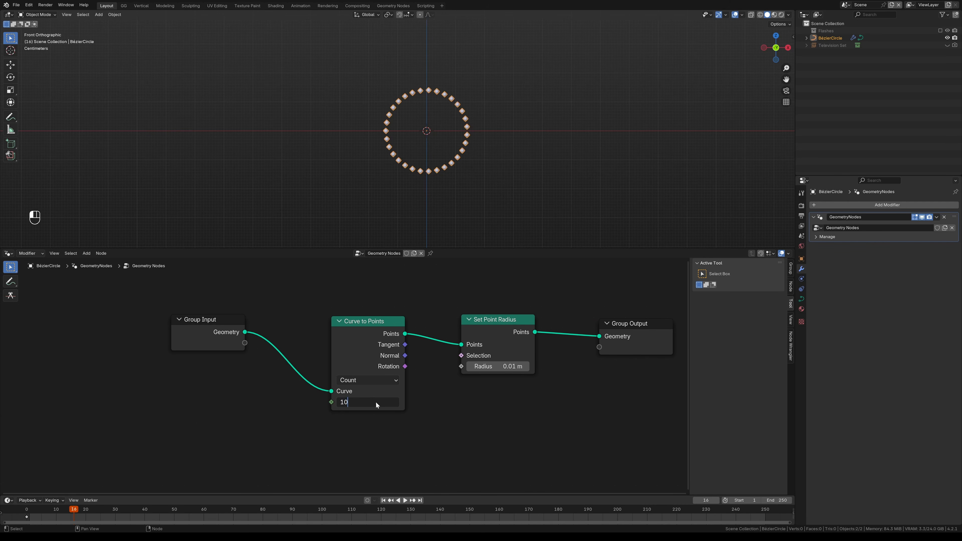
key(Return)
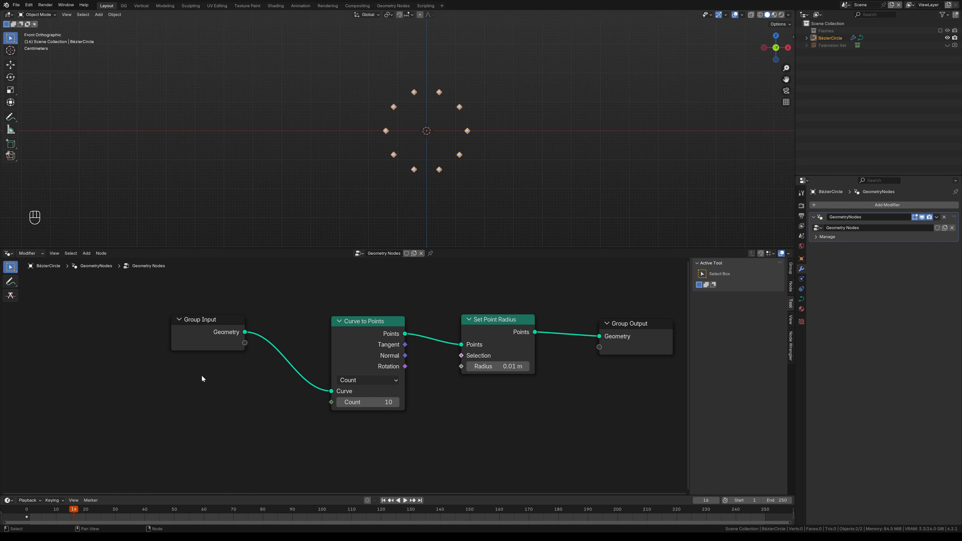
Step: Expose the Curve to Points Count as a Group Input socket and set the modifier's Count to 23
drag(245, 342, 333, 404)
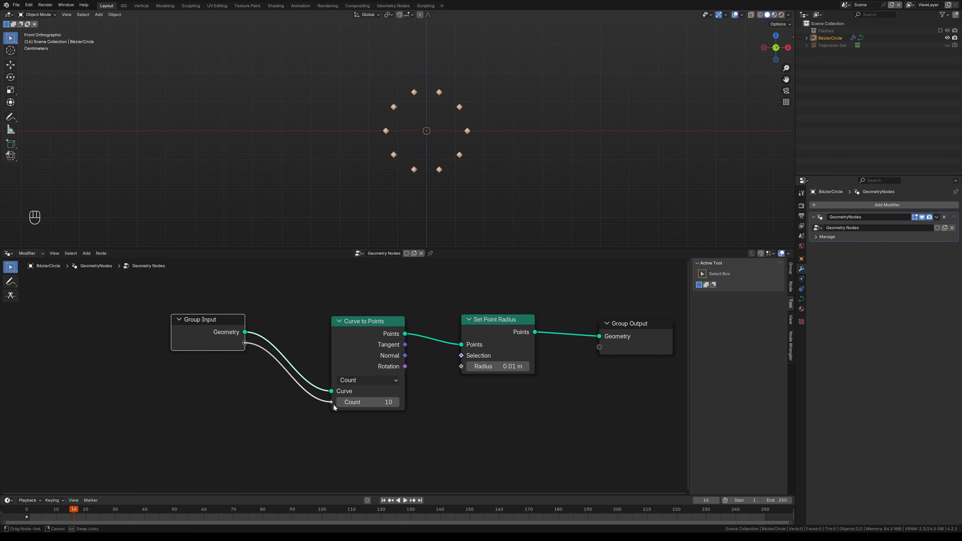
drag(333, 404, 333, 404)
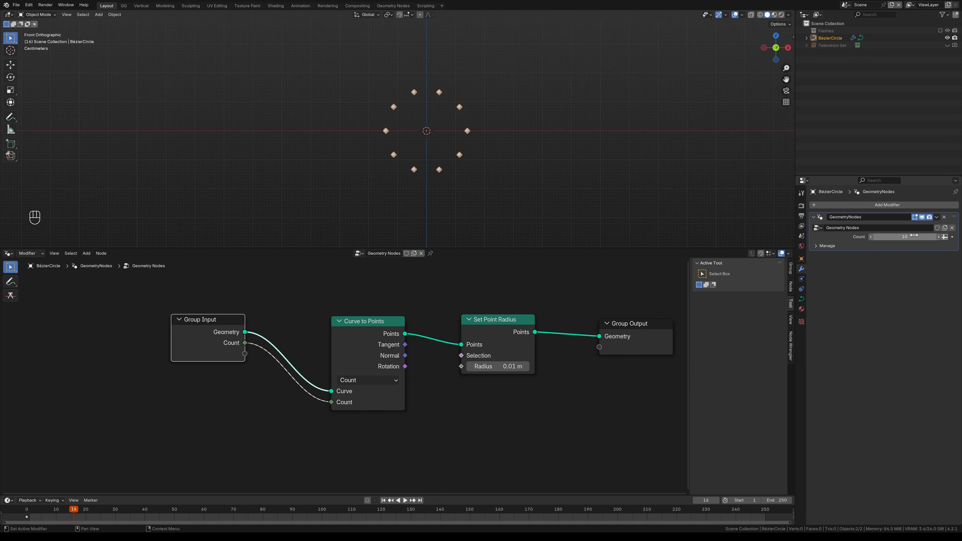
mouse_move(905, 236)
mouse_down()
mouse_move(917, 239)
mouse_move(904, 239)
mouse_up()
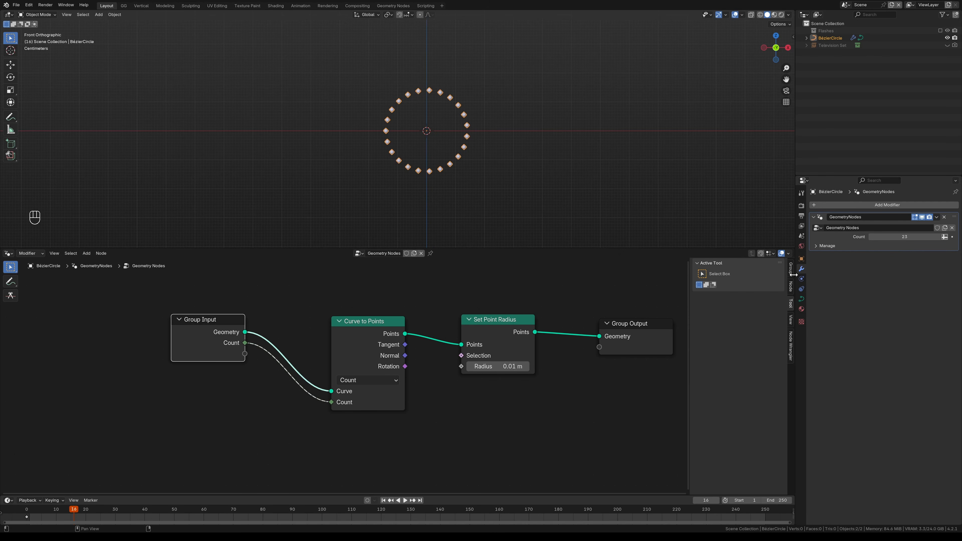
Step: Open the node group's socket settings and select the Count input to examine its default and limits
click(792, 268)
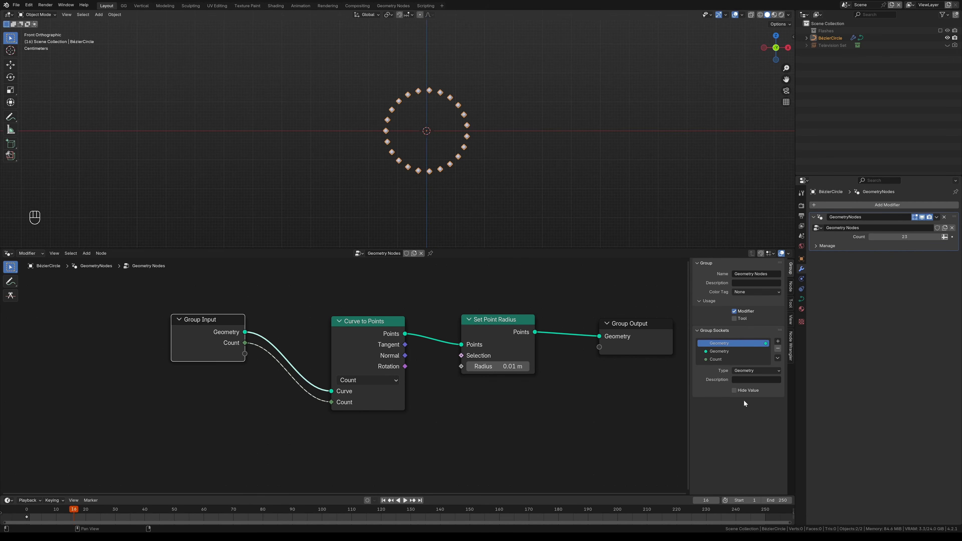
click(721, 359)
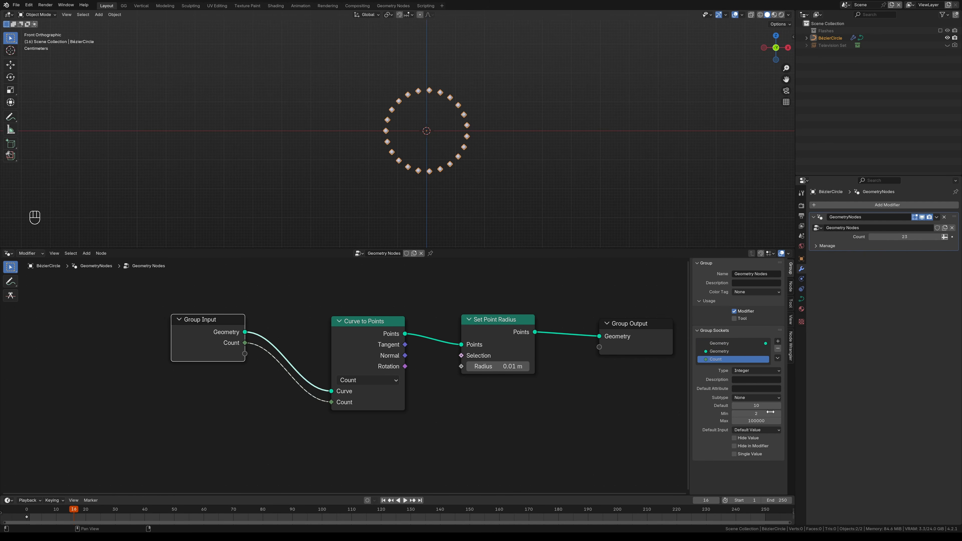
Step: Duplicate the Bézier circle, move the copy along X beside the original, and set the copy's Count to 20
shift+middle_drag(492, 157, 462, 146)
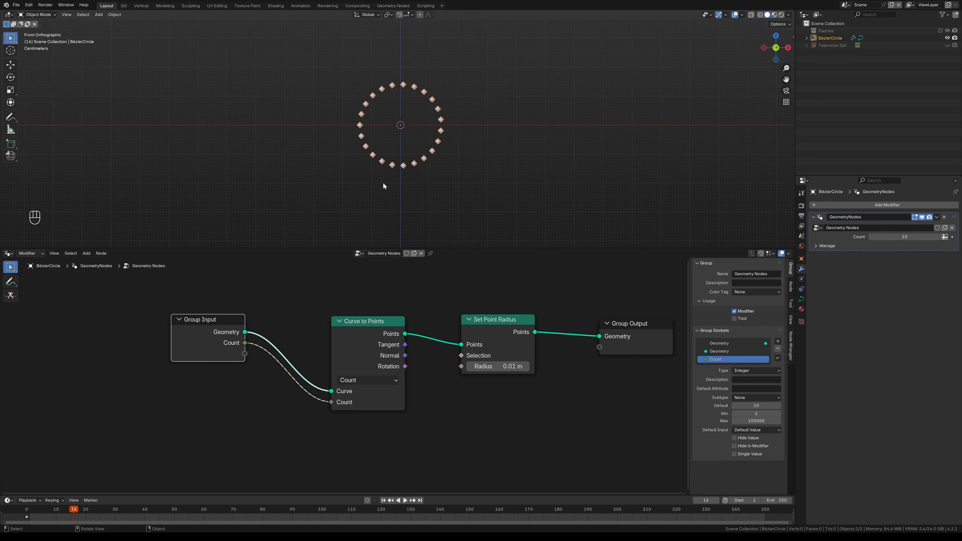
key(shift+d)
key(x)
click(514, 182)
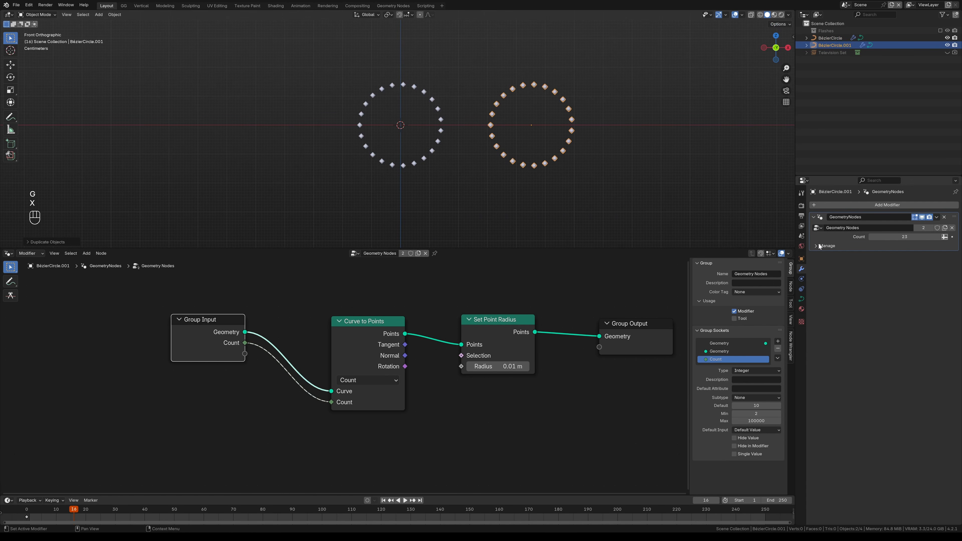
mouse_move(908, 243)
mouse_down()
mouse_move(867, 236)
mouse_move(900, 237)
mouse_up()
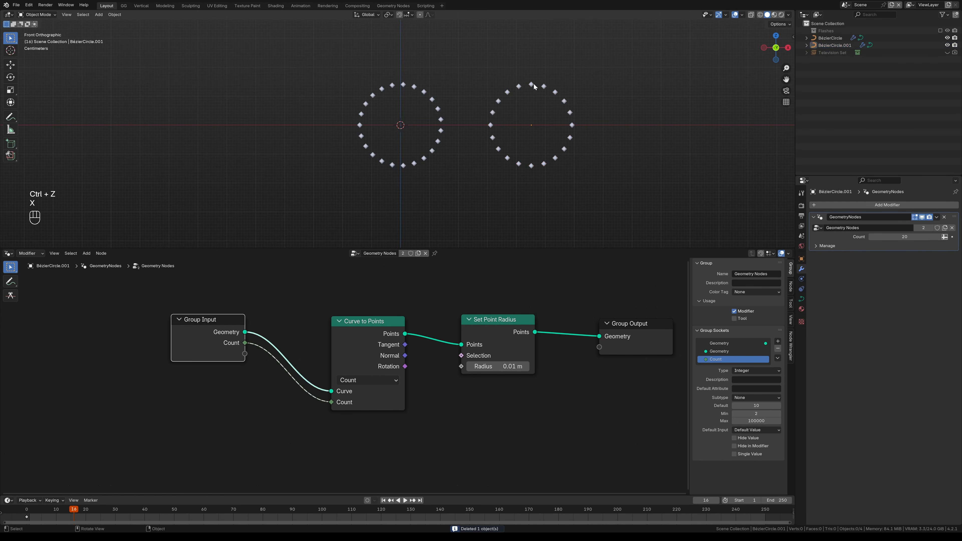
Step: Delete the duplicated circle and select the original Bézier circle
click(534, 85)
key(x)
click(533, 86)
click(423, 90)
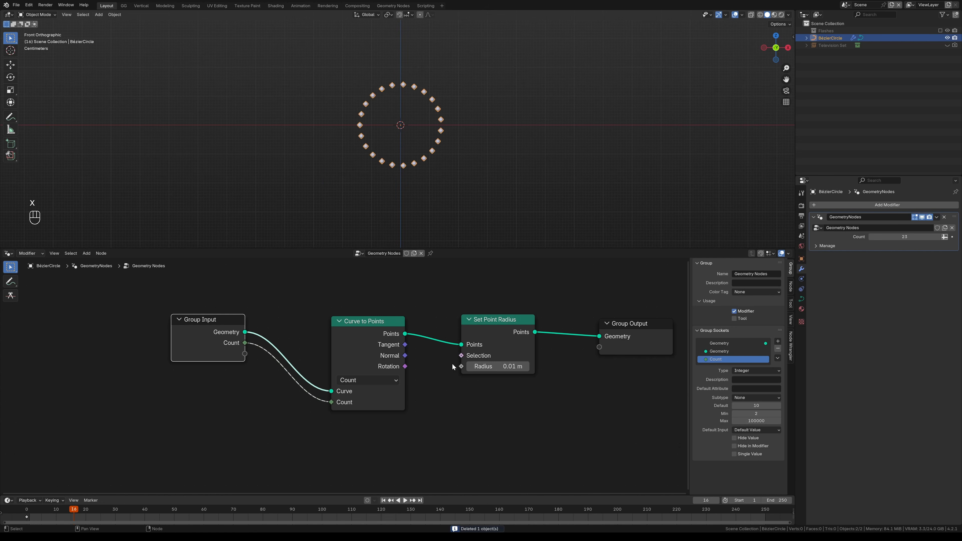
Step: Move the Group Output node away from Set Point Radius to make room between them
alt+shift+drag(450, 389, 269, 406)
drag(483, 317, 417, 398)
key(g)
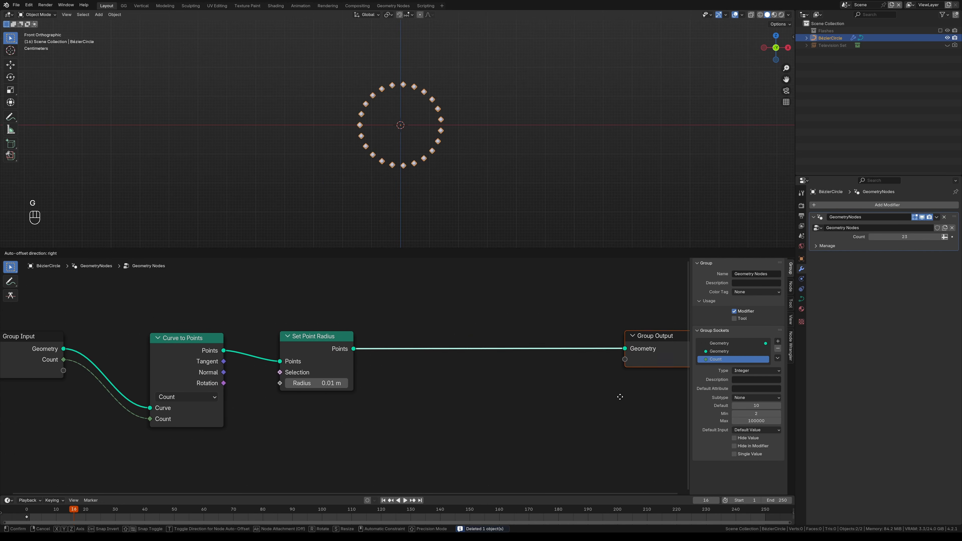
click(620, 397)
alt+shift+drag(557, 381, 448, 393)
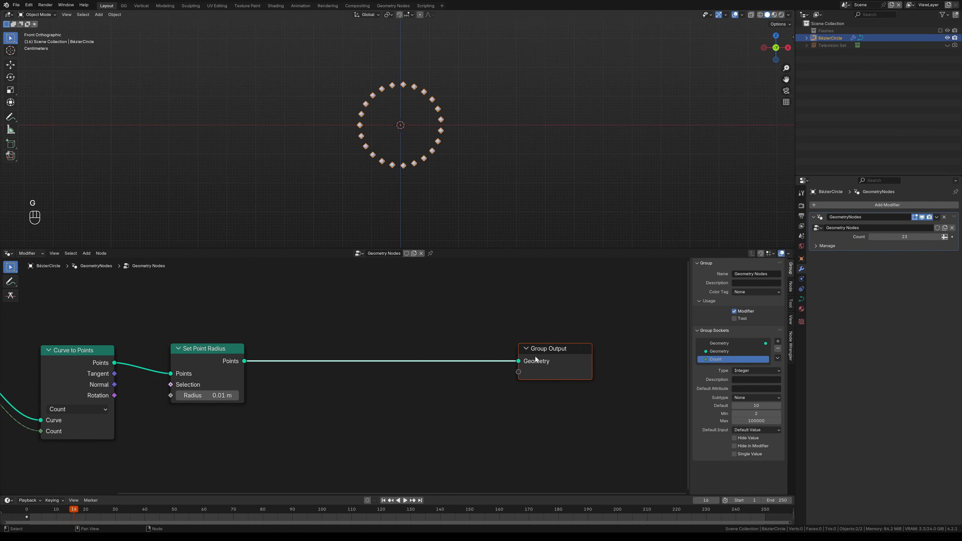
Step: Annotate a mark beside the ring of points in the viewport and erase it
key(d)
mouse_move(454, 90)
mouse_down()
mouse_move(440, 108)
mouse_move(502, 88)
mouse_move(458, 75)
mouse_up()
right_drag(499, 86, 475, 128)
Step: Try a Count of 5 in the circle's Geometry Nodes modifier and set it to 8
click(894, 237)
text(5)
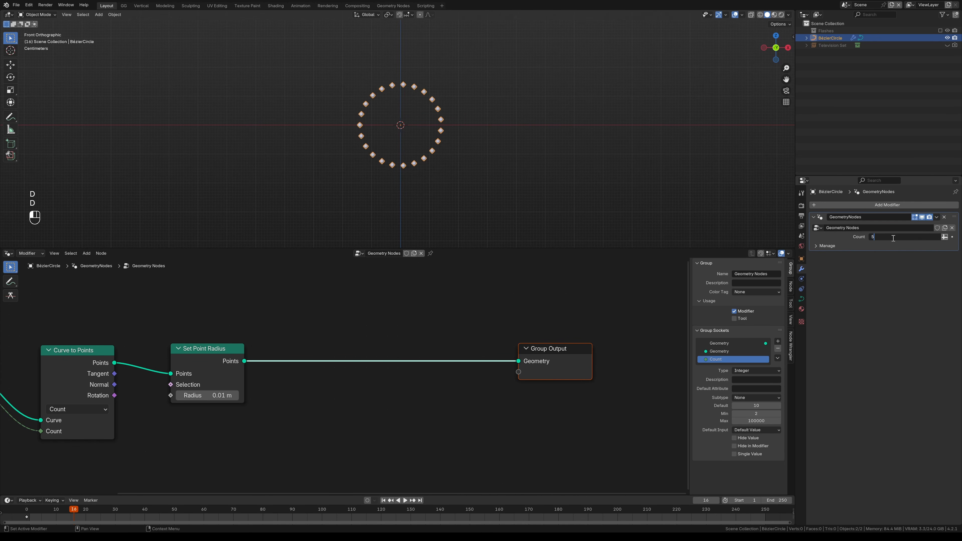
key(Return)
click(893, 237)
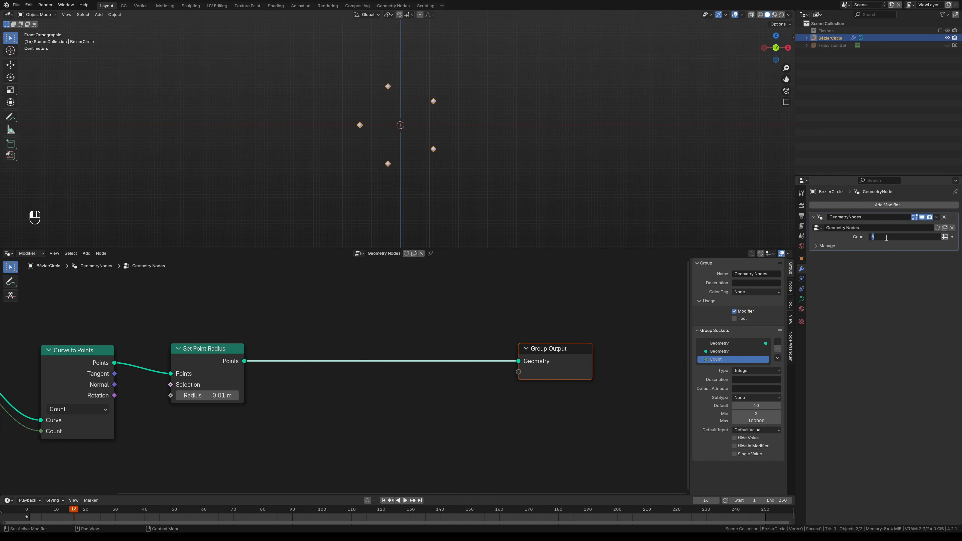
key(Return)
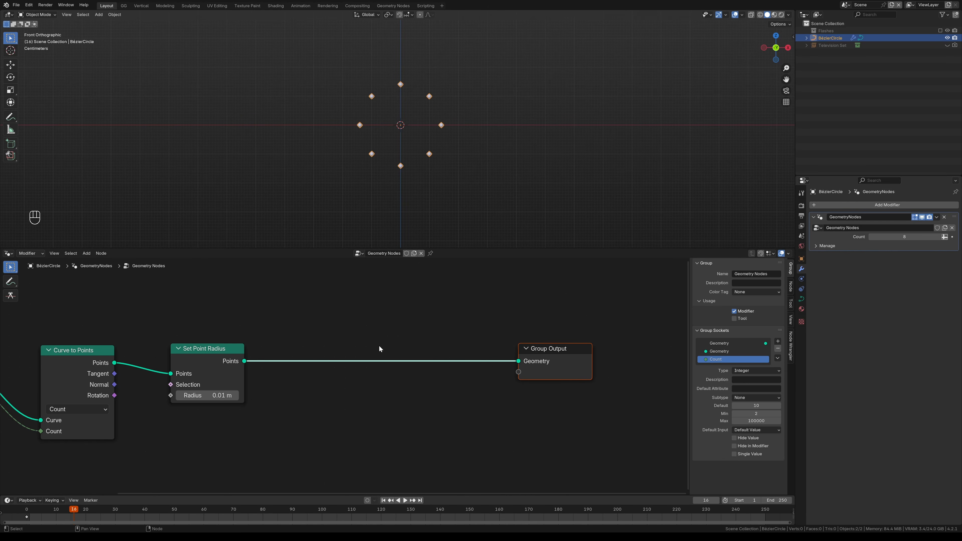
Step: Move Group Output farther out and insert an Instance on Points node between Set Point Radius and Group Output
middle_drag(481, 358, 388, 364)
drag(464, 352, 548, 353)
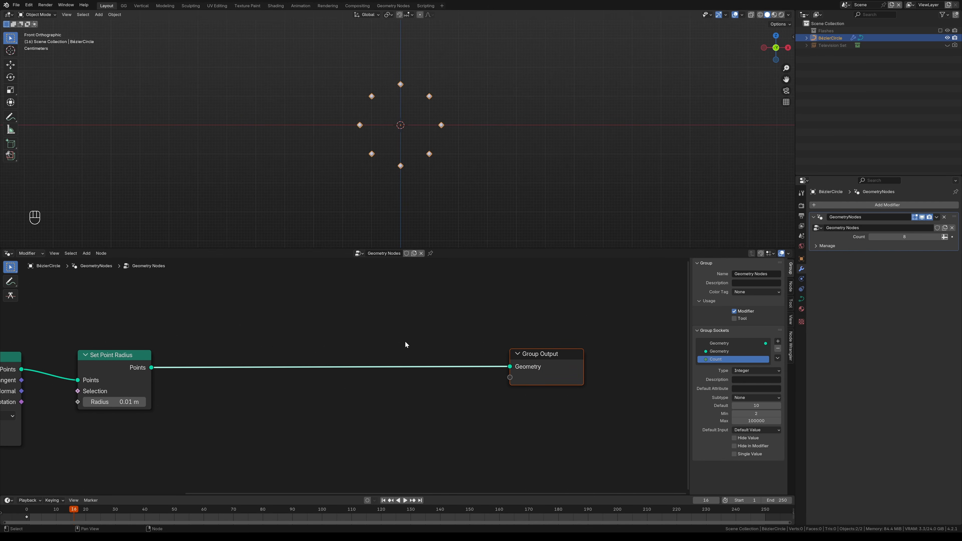
key(shift+a)
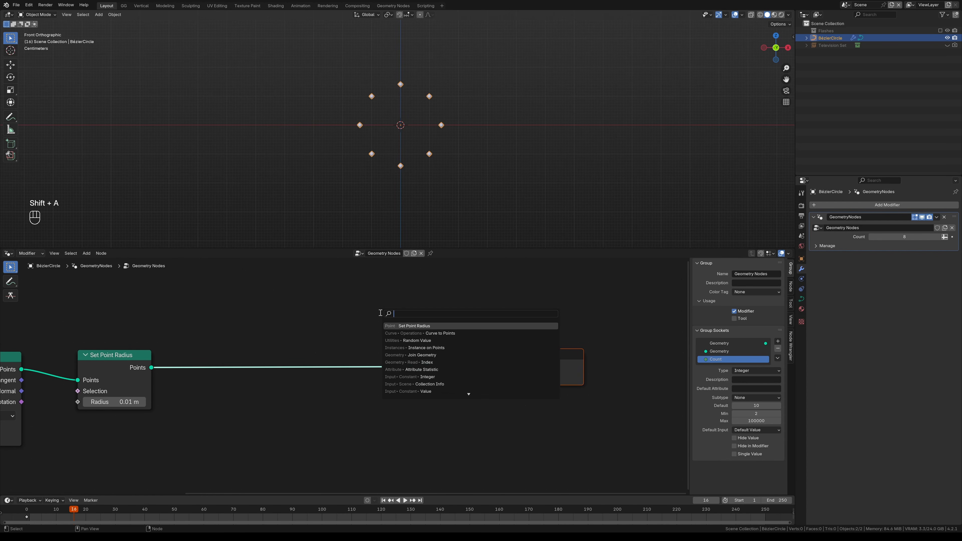
text(instance)
key(Return)
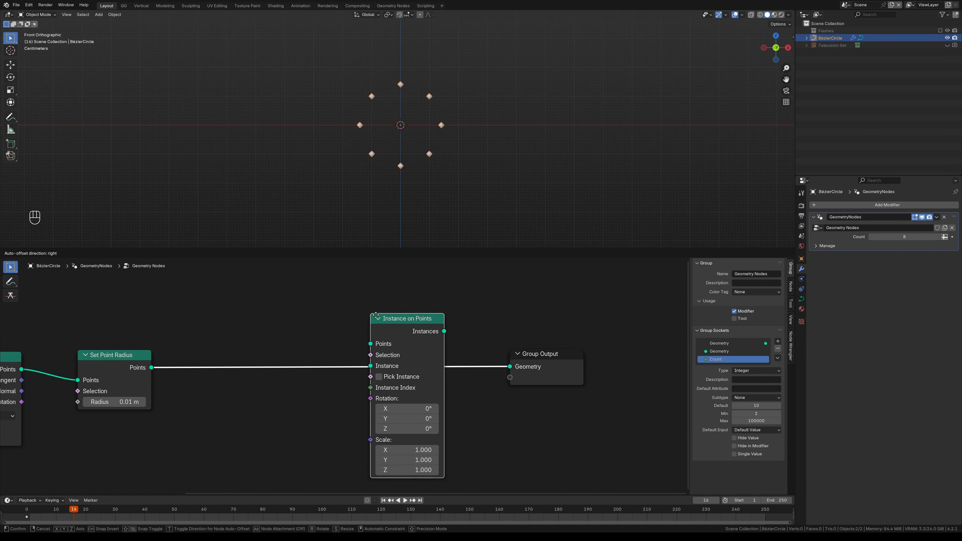
click(396, 347)
Step: Add the Flashes collection to the node tree as a Collection Info node below Set Point Radius
middle_drag(376, 347, 434, 299)
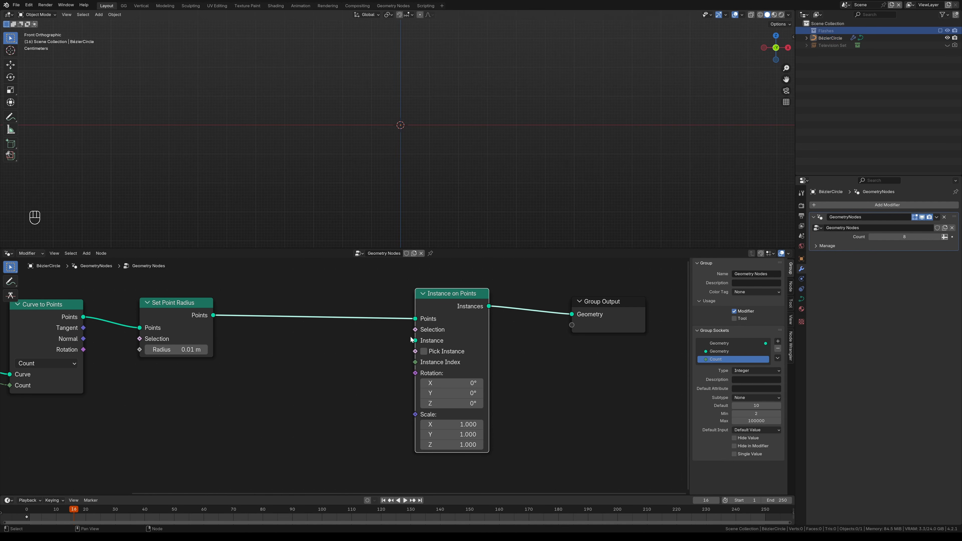
click(829, 32)
drag(832, 32, 256, 381)
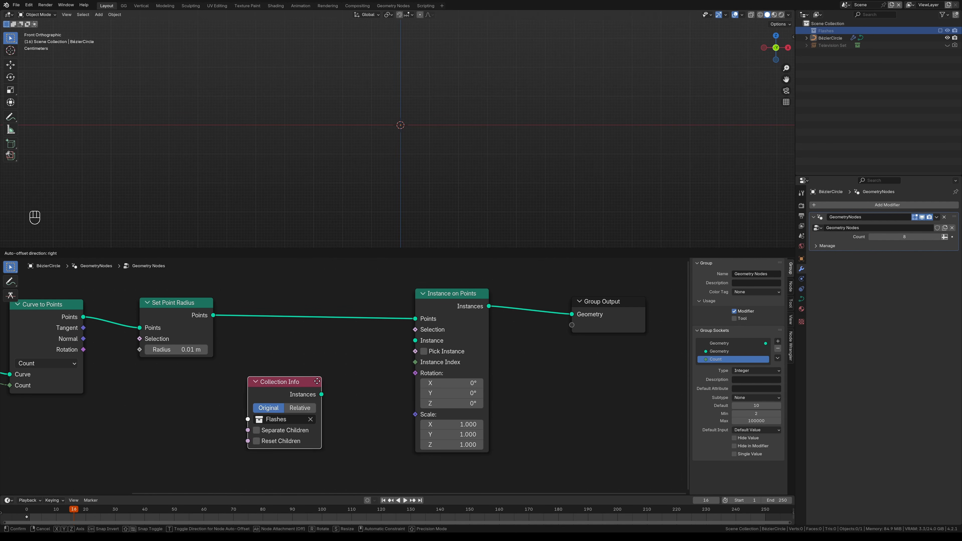
click(300, 391)
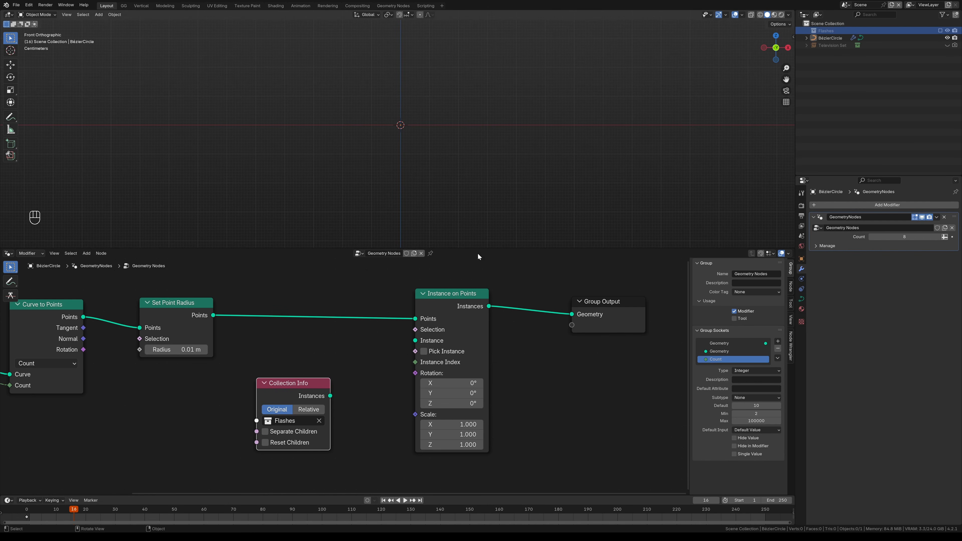
Step: Add a second, empty Collection Info node and place the Flashes Collection Info node beside it
alt+shift+drag(387, 345, 507, 307)
ctrl+alt+drag(299, 367, 293, 365)
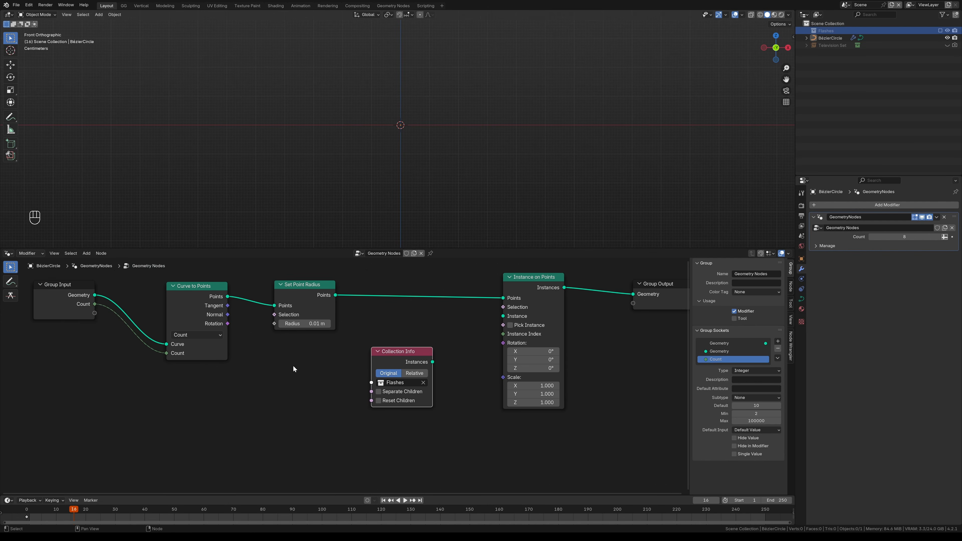
key(shift+a)
text(co)
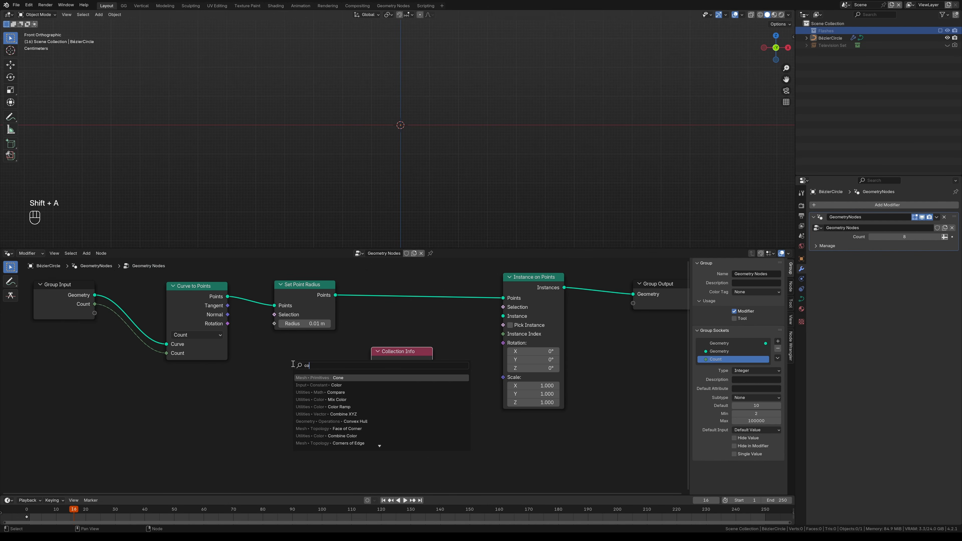
text(llect)
key(Return)
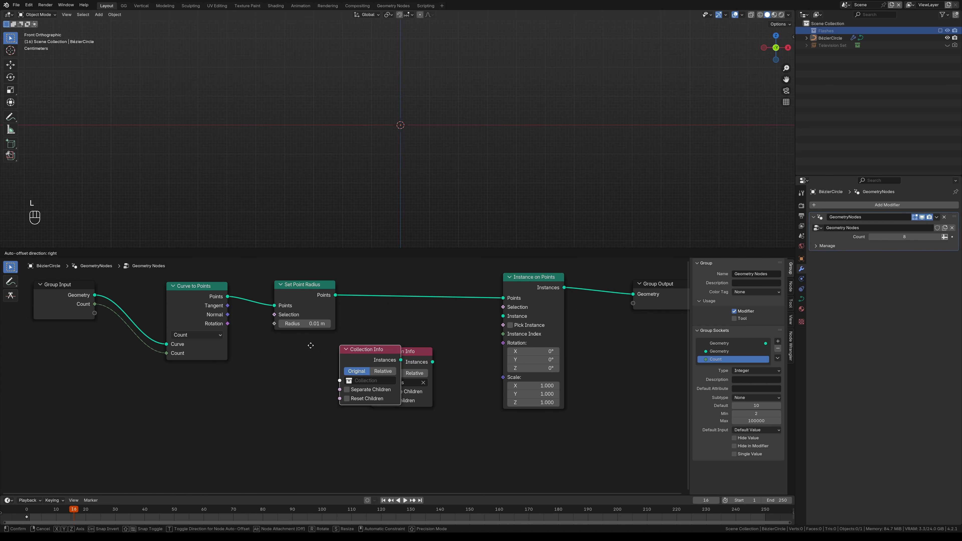
click(273, 375)
click(391, 360)
drag(391, 360, 383, 380)
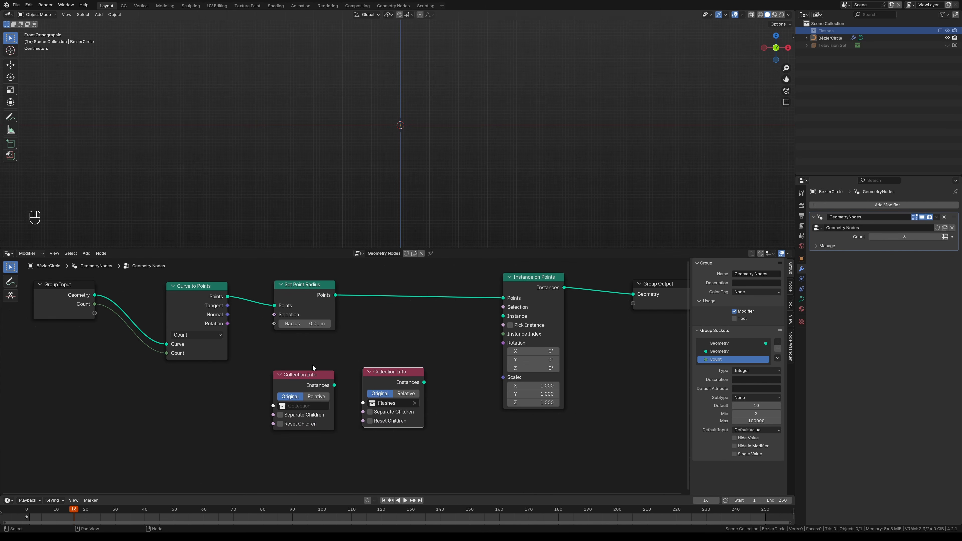
Step: Assign the Television Set collection to the empty Collection Info node and connect its Instances to the Instance input of Instance on Points
click(284, 407)
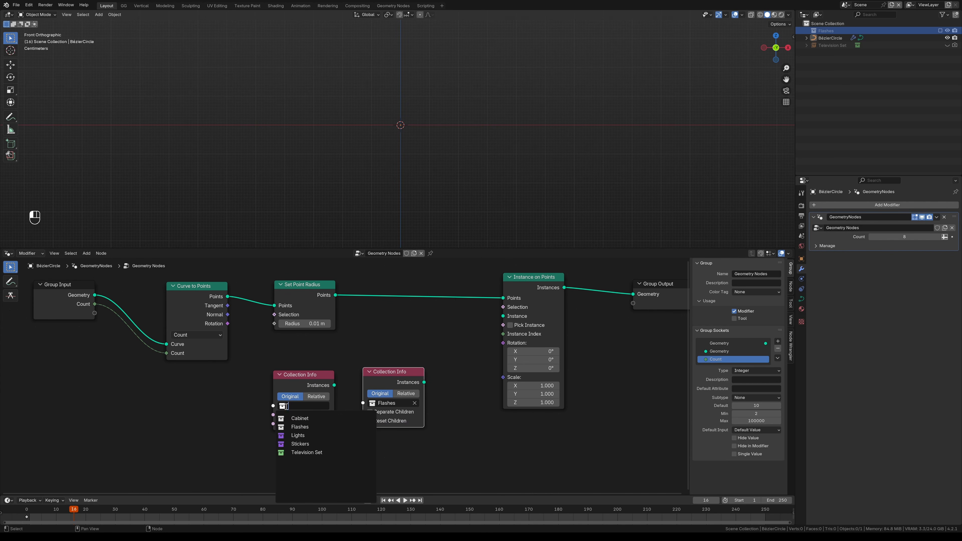
click(306, 452)
drag(334, 385, 503, 316)
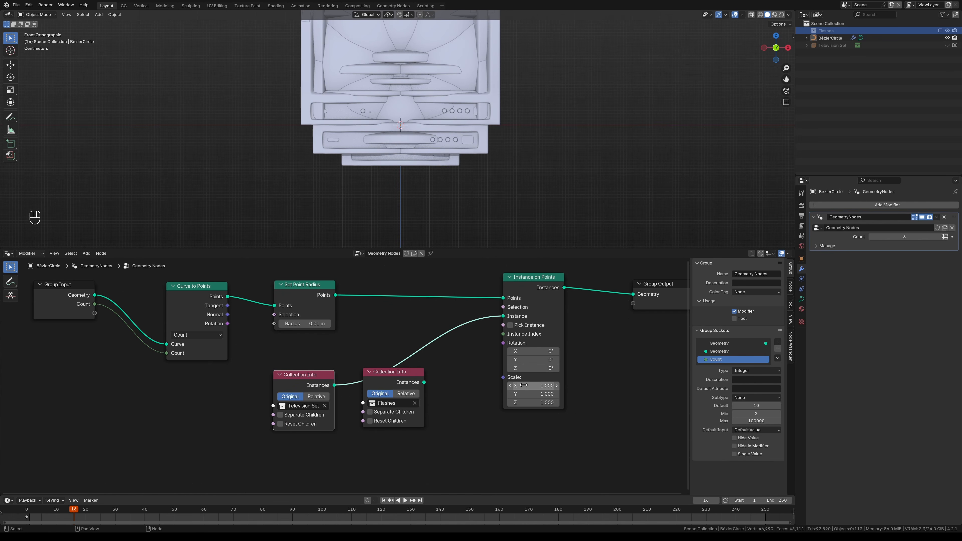
Step: Set the X, Y and Z Scale of Instance on Points to 0.140
shift+drag(530, 386, 497, 405)
key(ctrl+z)
key(ctrl+z)
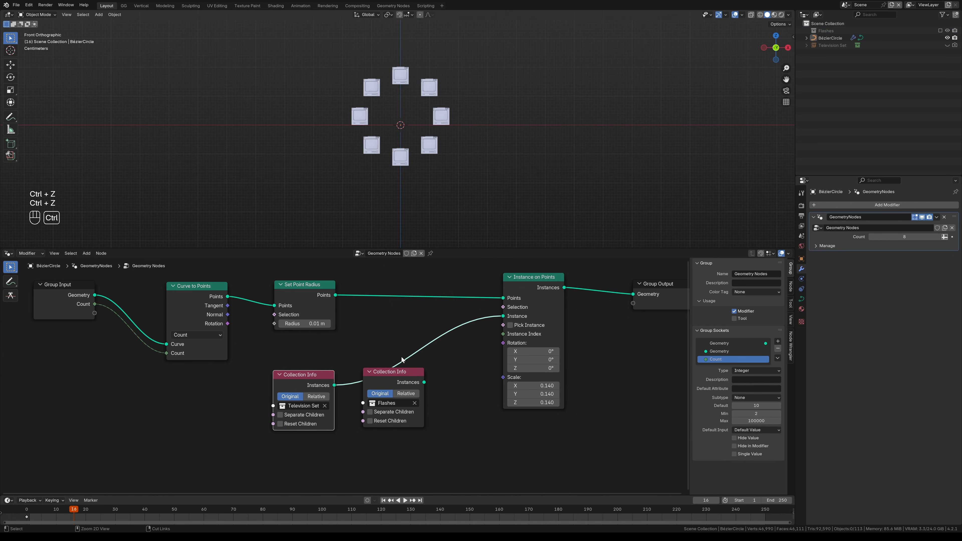
Step: Replace the Television Set link by connecting the Flashes Instances to the Instance input, and move the Flashes node closer to Instance on Points
ctrl+right_drag(419, 331, 418, 374)
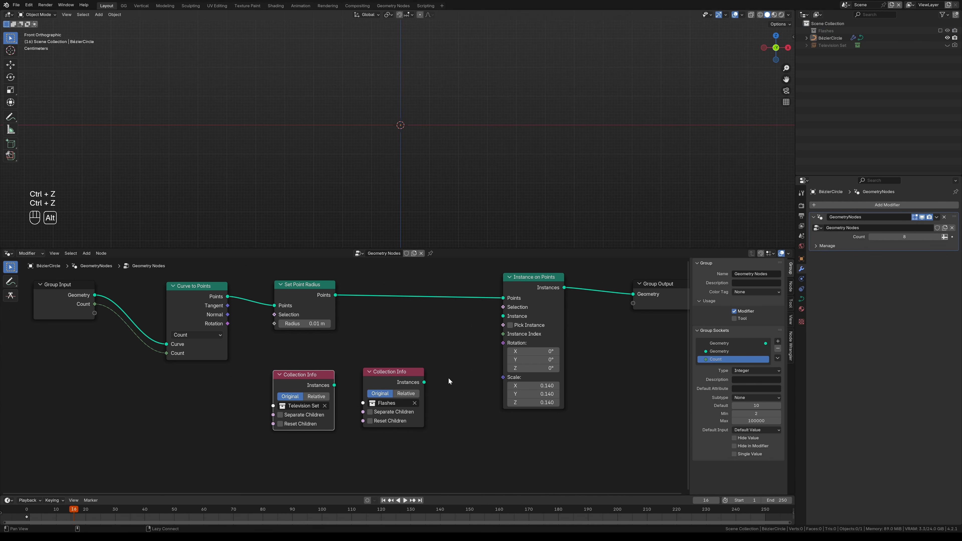
middle_drag(449, 378, 409, 408)
ctrl+alt+drag(409, 408, 401, 379)
alt+shift+drag(401, 379, 360, 381)
ctrl+alt+drag(361, 381, 453, 315)
click(380, 388)
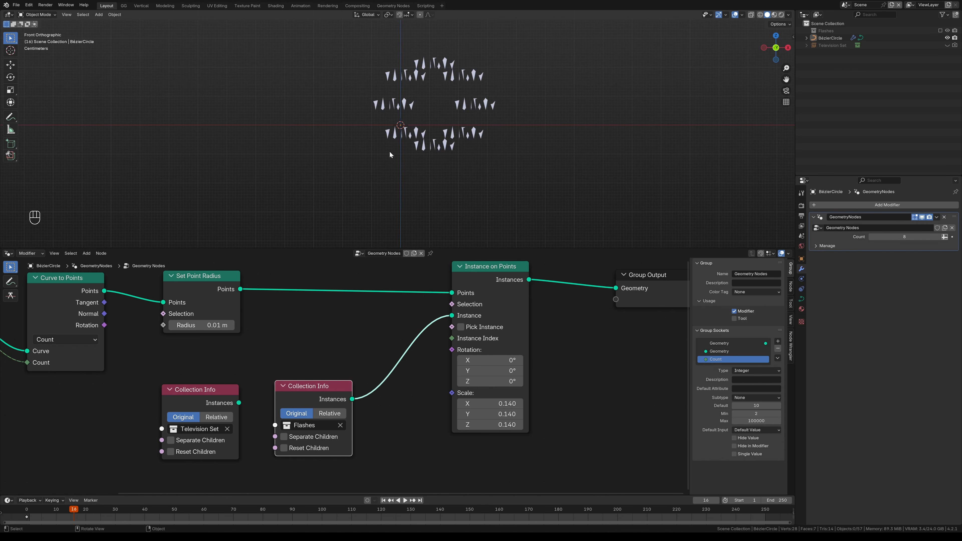
shift+middle_drag(389, 153, 464, 189)
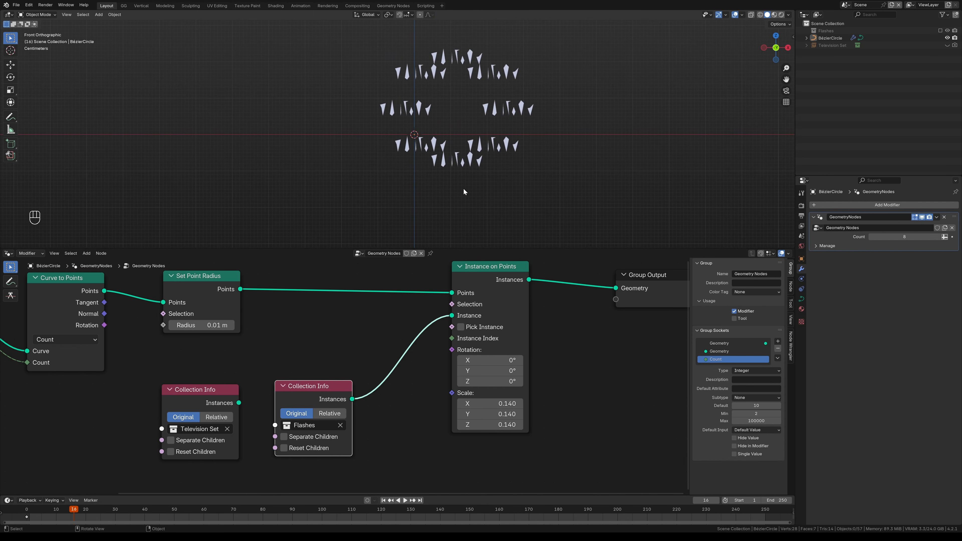
drag(329, 401, 355, 365)
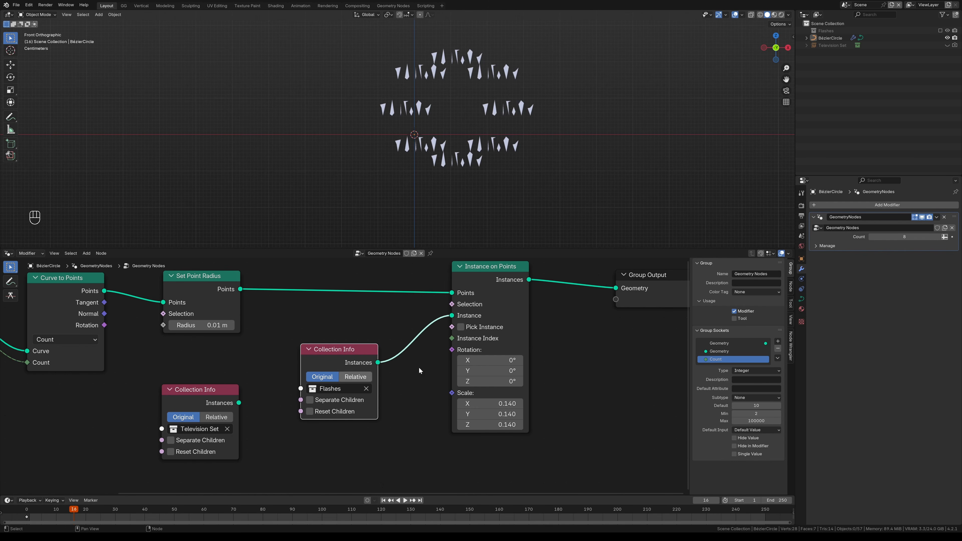
key(ctrl+z)
Step: Annotate a car with wheels, windows, a headlight and an antenna beside the ring of flash instances
key(d)
mouse_move(567, 156)
mouse_down()
mouse_move(607, 132)
mouse_move(668, 131)
mouse_move(699, 154)
mouse_move(654, 163)
mouse_up()
drag(594, 156, 563, 157)
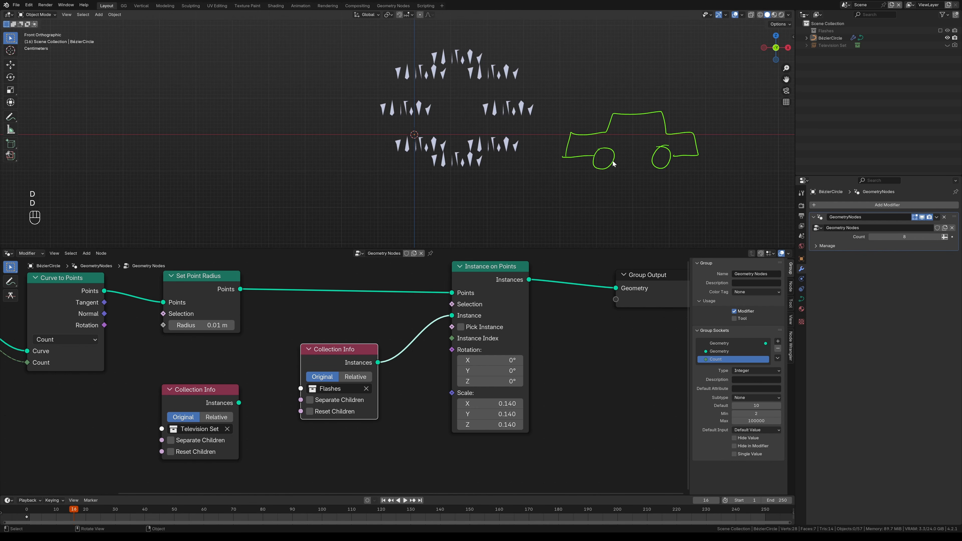
drag(654, 156, 553, 145)
drag(708, 96, 699, 100)
drag(616, 119, 641, 158)
drag(646, 118, 644, 121)
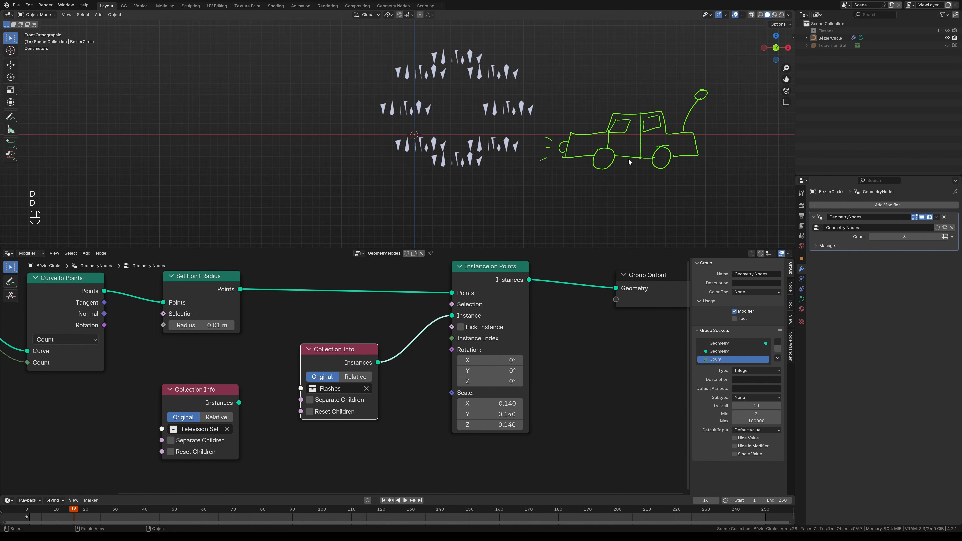
drag(607, 154, 605, 155)
drag(665, 152, 661, 154)
Step: Annotate a frame around the car with an arrow leading down to the nodes, and erase all the annotations
mouse_move(537, 85)
mouse_down()
mouse_move(602, 199)
mouse_move(734, 192)
mouse_move(731, 75)
mouse_move(558, 70)
mouse_up()
drag(517, 132, 383, 233)
drag(416, 204, 380, 246)
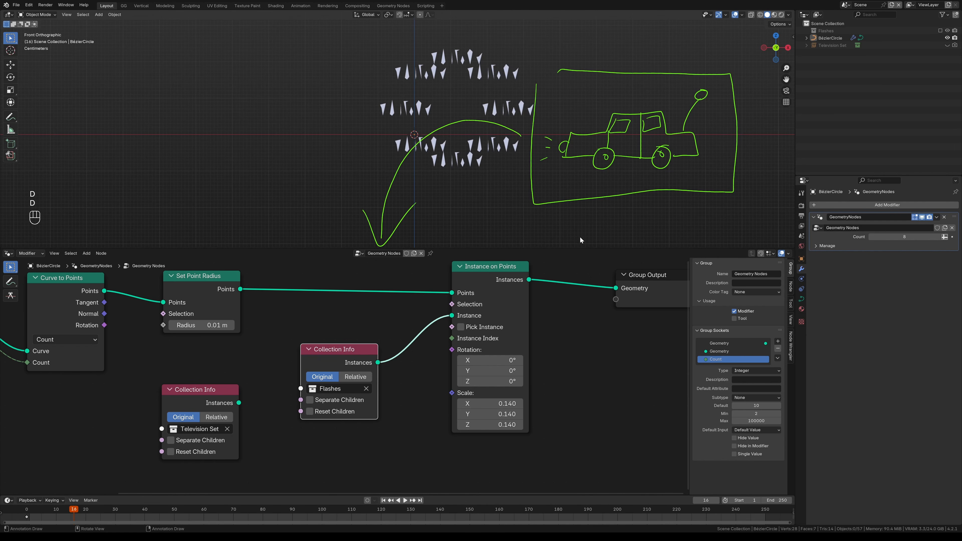
mouse_move(363, 182)
right_down()
mouse_move(397, 221)
mouse_move(483, 215)
mouse_move(741, 118)
mouse_move(684, 139)
mouse_move(537, 95)
mouse_move(541, 157)
right_up()
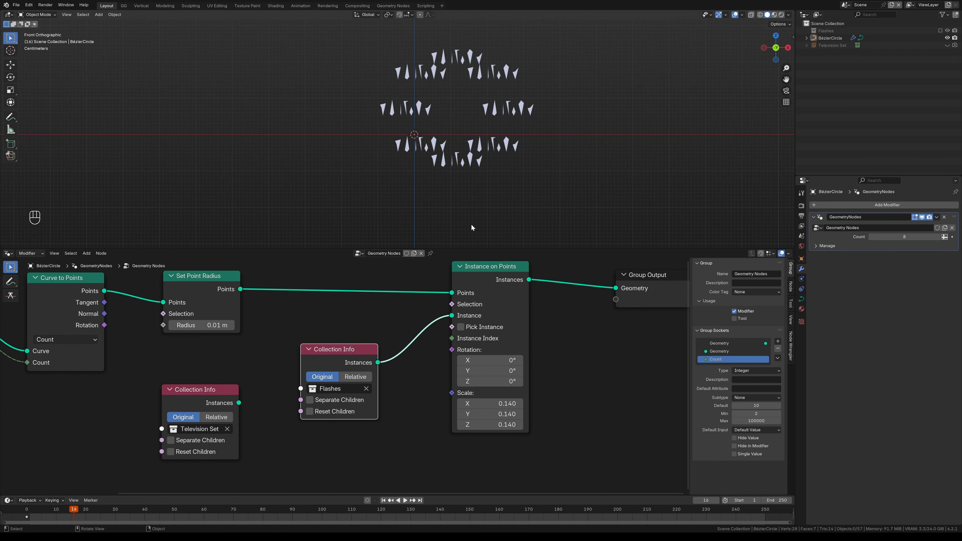
Step: Enable Separate Children and Reset Children on the Flashes Collection Info node
mouse_move(365, 362)
click(310, 400)
click(310, 412)
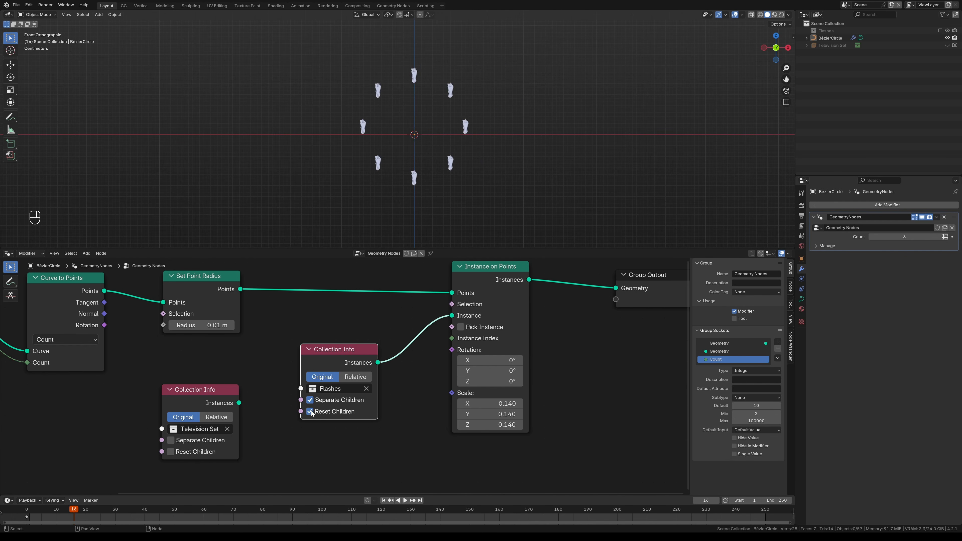
Step: Mark the bases of two flash instances with annotations and nudge the Flashes Collection Info node away from Instance on Points
mouse_move(451, 145)
ctrl+alt+mouse_down()
mouse_move(453, 127)
mouse_move(511, 62)
mouse_move(431, 160)
mouse_move(470, 171)
ctrl+alt+mouse_up()
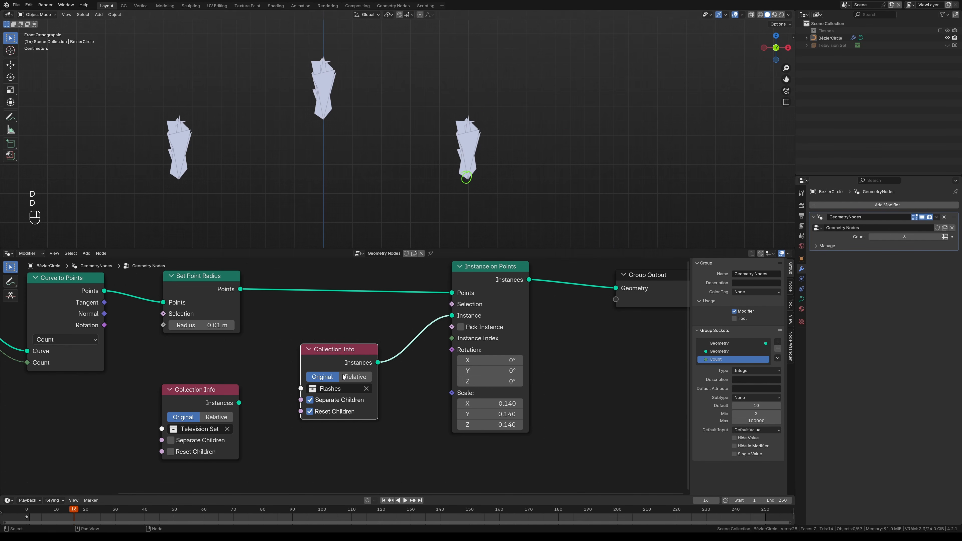
drag(338, 352, 320, 344)
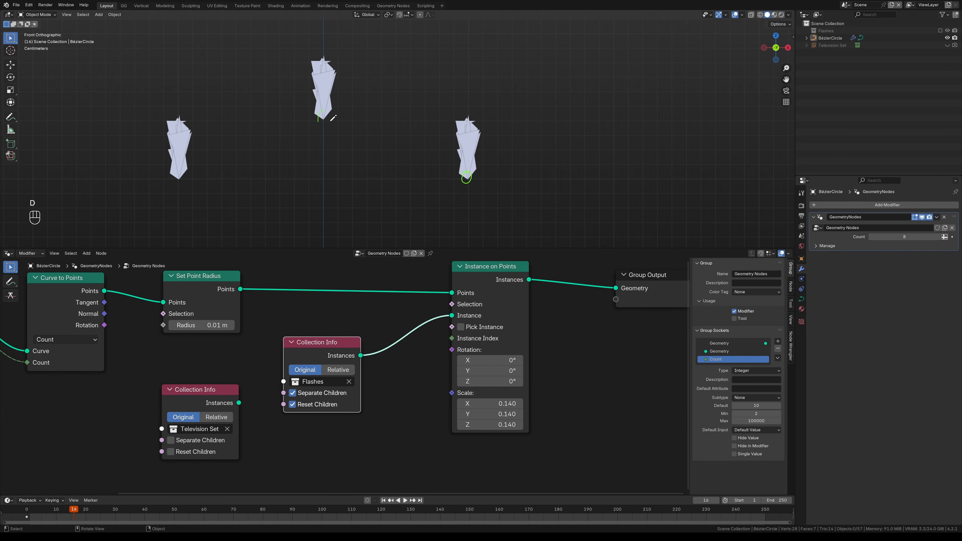
drag(328, 116, 328, 116)
alt+shift+drag(435, 182, 469, 145)
mouse_move(469, 145)
ctrl+alt+mouse_down()
mouse_move(450, 182)
mouse_move(465, 171)
ctrl+alt+mouse_up()
ctrl+middle_drag(464, 171, 465, 189)
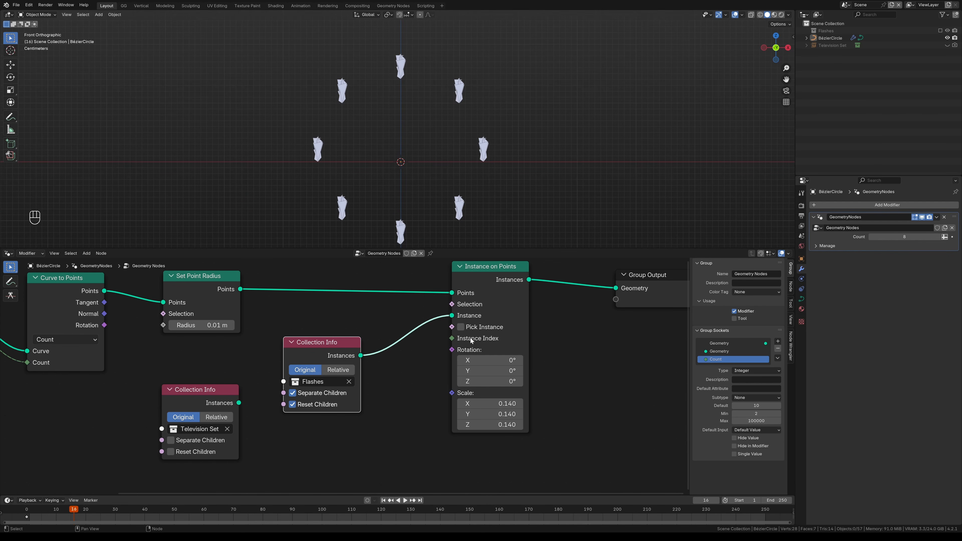
Step: Enable Pick Instance on the Instance on Points node and delete the unused Television Set Collection Info node
click(461, 327)
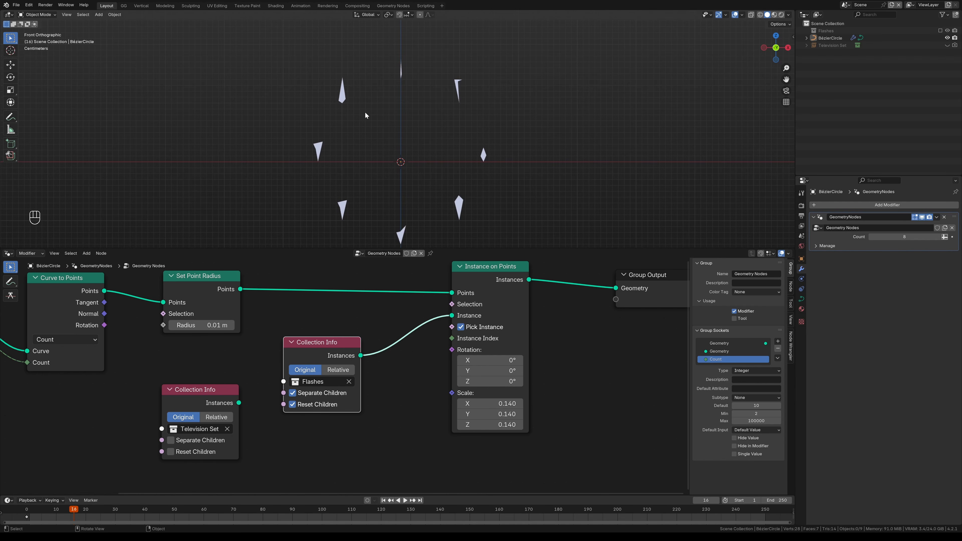
click(209, 392)
key(x)
alt+shift+drag(460, 175, 429, 163)
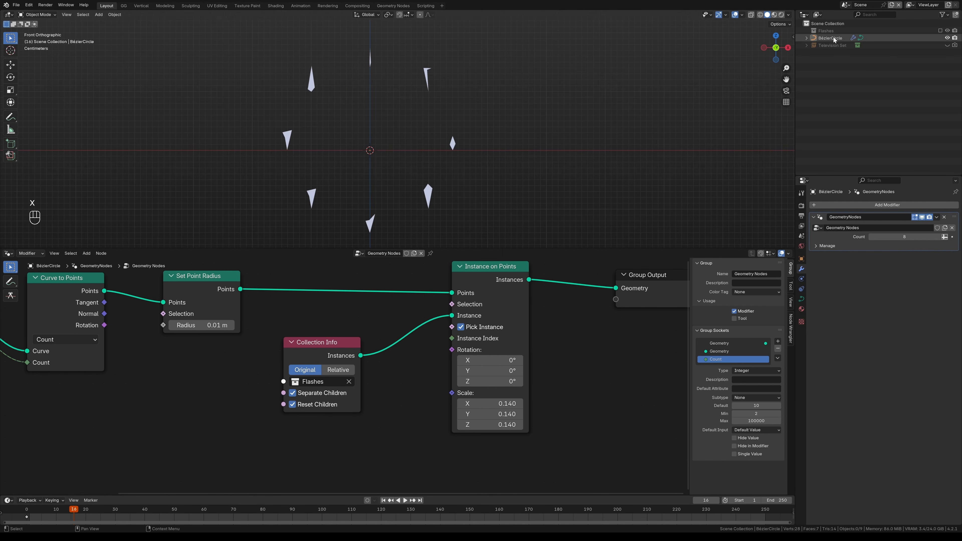
Step: Enable and expand the Flashes collection, select Flash.001 through Flash.007 to view the shards, and reselect the BézierCircle
click(806, 31)
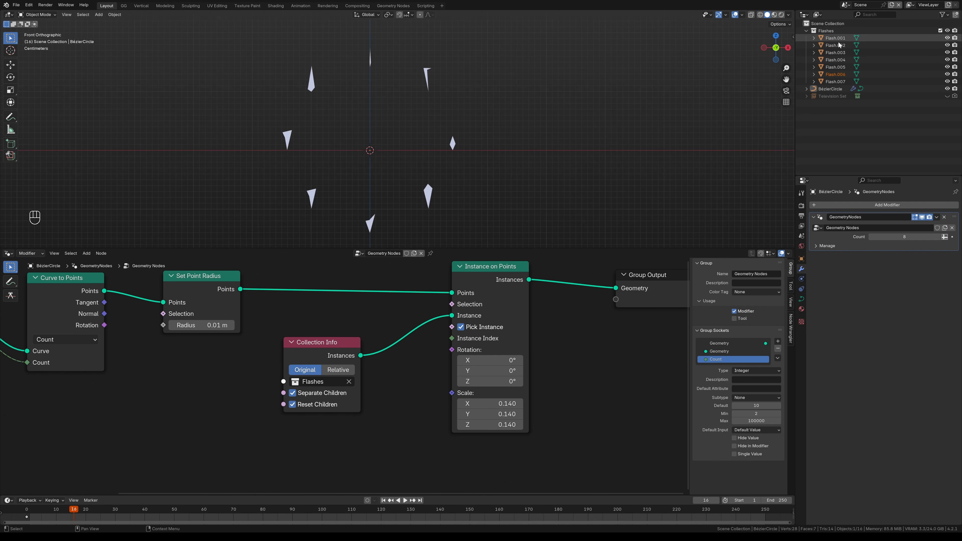
click(835, 38)
shift+click(836, 81)
ctrl+alt+drag(693, 122, 463, 165)
click(830, 89)
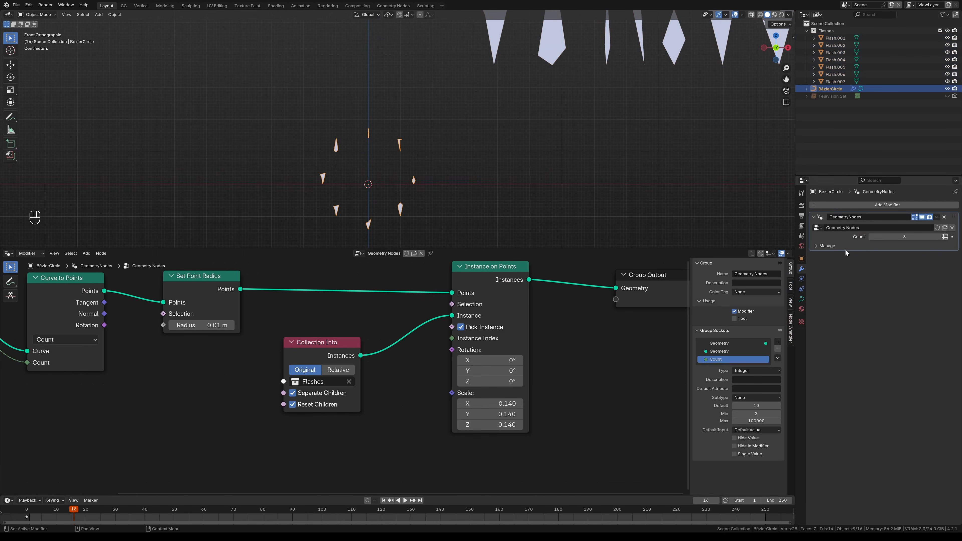
Step: Raise the Count of the BézierCircle's Geometry Nodes modifier to 14
click(939, 237)
click(939, 236)
click(939, 236)
click(939, 237)
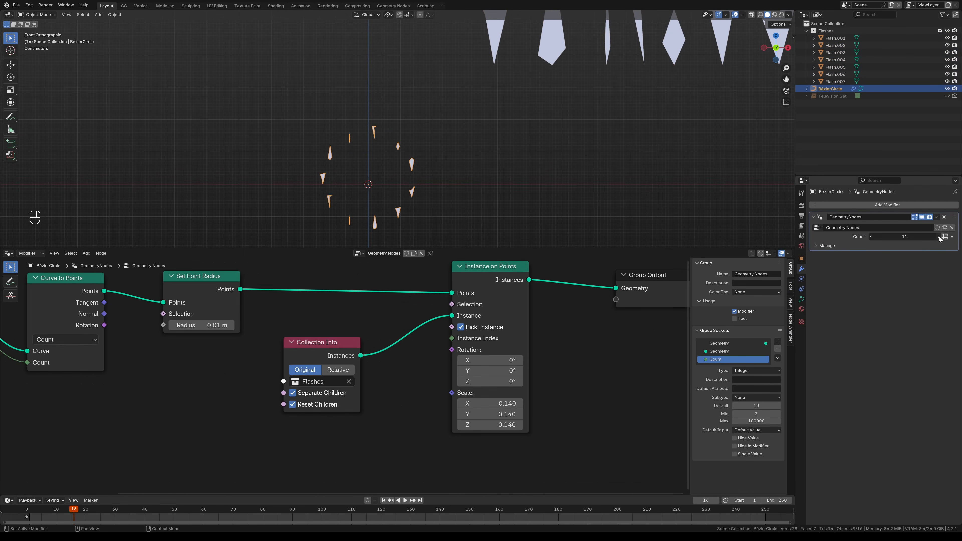
click(938, 237)
click(939, 237)
click(939, 237)
click(872, 236)
ctrl+alt+drag(516, 155, 427, 176)
alt+shift+drag(447, 50, 431, 35)
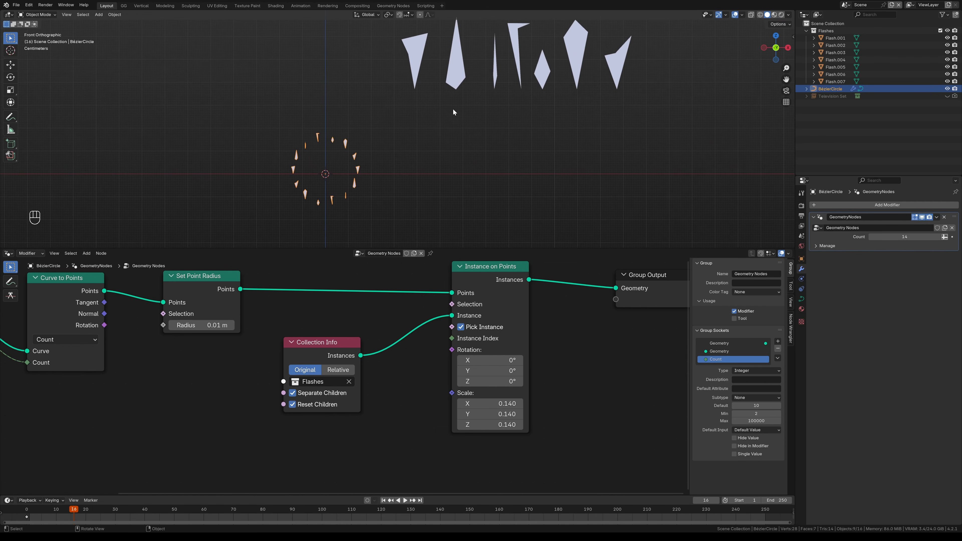
Step: Annotate the seven original shards with the numbers 1 to 7 beneath them
alt+shift+drag(454, 109, 451, 127)
ctrl+alt+drag(401, 181, 410, 90)
key(d)
key(ctrl+z)
key(d)
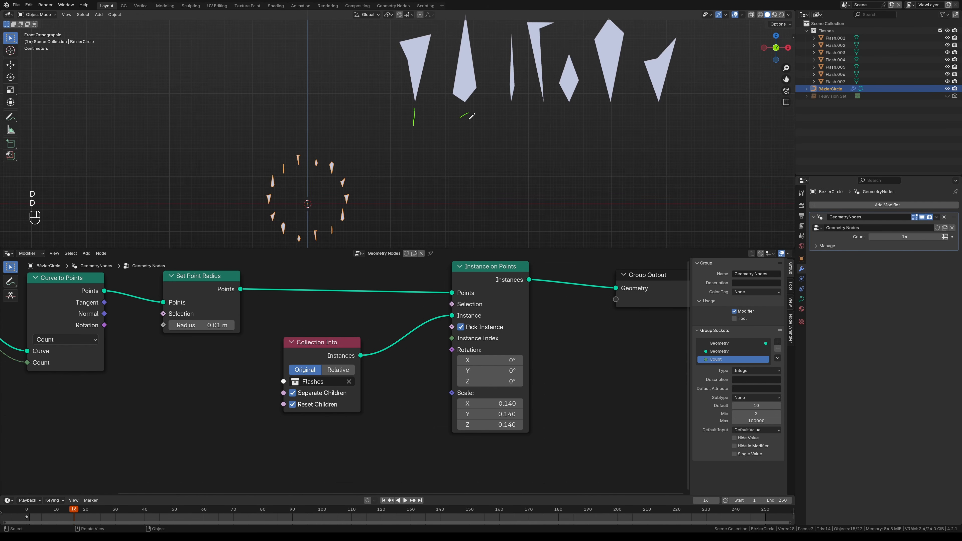
mouse_move(472, 116)
mouse_down()
mouse_move(474, 128)
mouse_move(508, 126)
mouse_up()
drag(539, 109, 543, 131)
drag(567, 111, 566, 127)
drag(570, 110, 610, 120)
mouse_move(649, 108)
mouse_down()
mouse_move(655, 129)
mouse_move(661, 114)
mouse_up()
Step: Annotate the matching instances around the ring with the numbers 1 to 7, and erase all the annotations
drag(254, 198, 266, 175)
drag(270, 157, 274, 161)
mouse_move(297, 133)
mouse_down()
mouse_move(303, 138)
mouse_move(304, 117)
mouse_up()
mouse_move(321, 116)
mouse_down()
mouse_move(318, 126)
mouse_move(336, 127)
mouse_up()
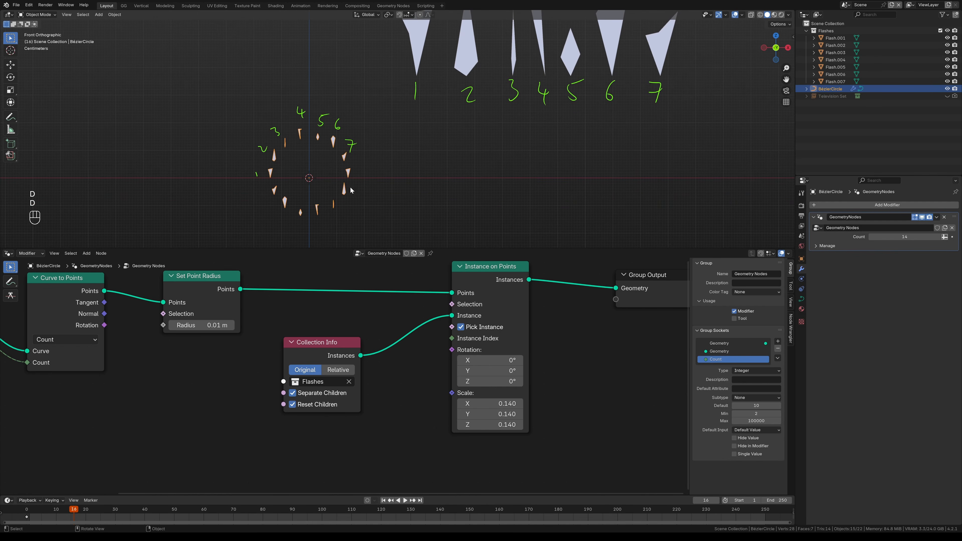
mouse_move(321, 220)
right_down()
mouse_move(308, 112)
mouse_move(623, 86)
mouse_move(694, 90)
right_up()
alt+shift+drag(564, 140, 550, 169)
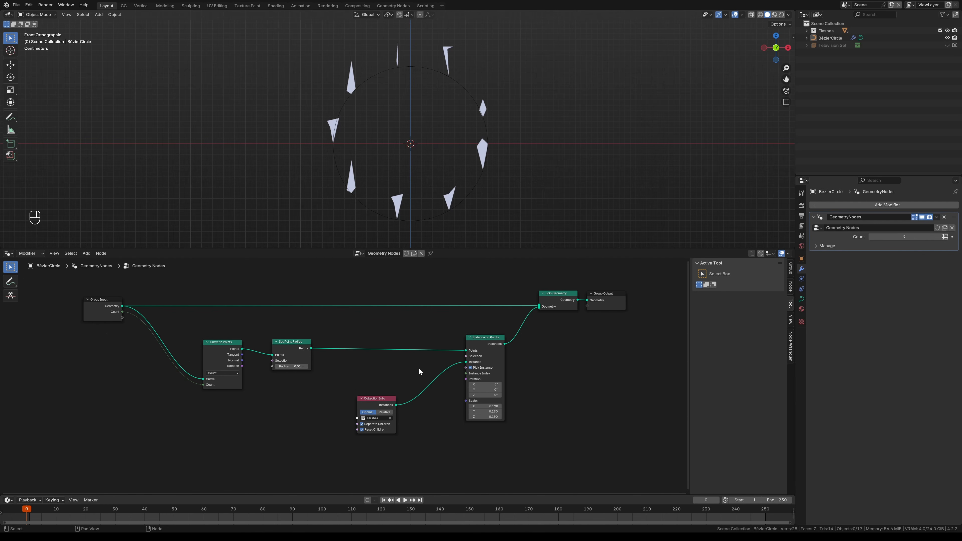
Step: Circle the Instance Index input on Instance on Points with an annotation, and move the Flashes Collection Info node up beneath the Points link
ctrl+alt+drag(462, 410, 473, 380)
alt+shift+drag(441, 389, 329, 380)
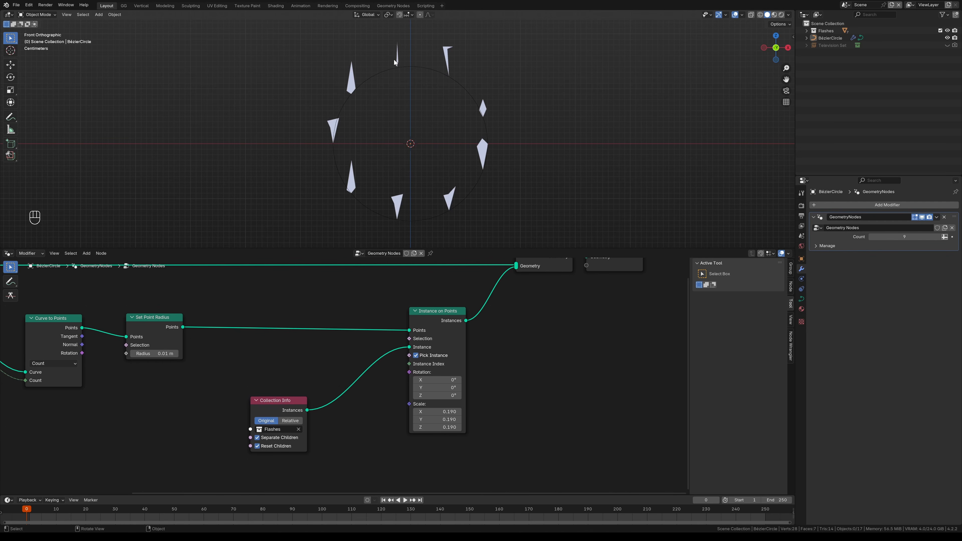
alt+shift+drag(433, 444, 468, 416)
mouse_move(467, 416)
ctrl+alt+mouse_down()
mouse_move(452, 338)
mouse_move(443, 339)
ctrl+alt+mouse_up()
key(d)
key(d)
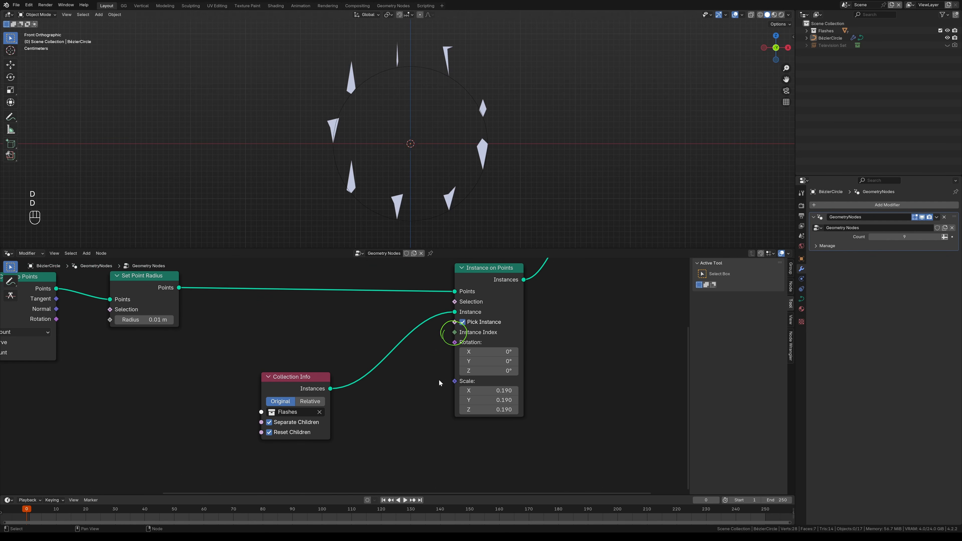
drag(305, 377, 263, 320)
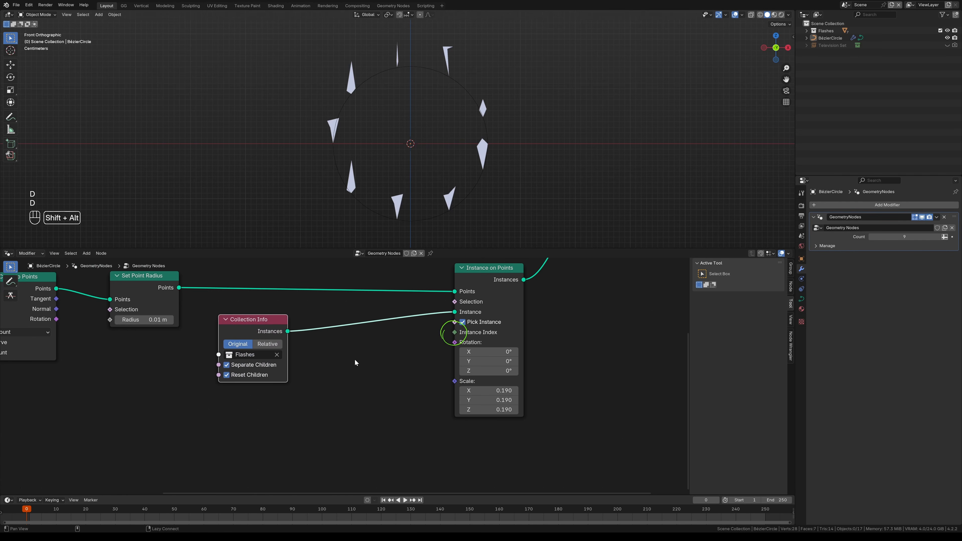
alt+shift+drag(357, 364, 402, 367)
ctrl+alt+drag(402, 368, 354, 355)
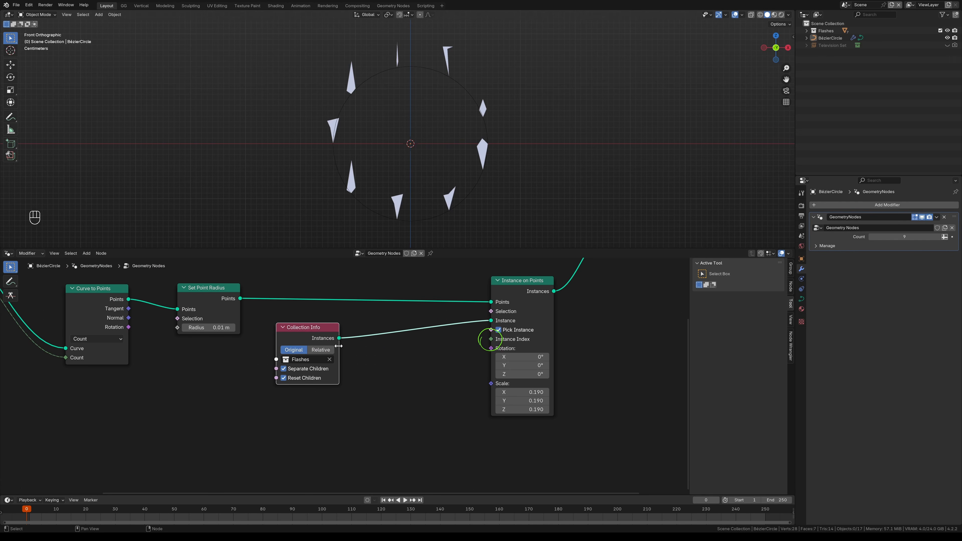
Step: Annotate a column of index numbers starting at 0 beside the Flashes Collection Info node, and erase the annotations
click(352, 350)
key(d)
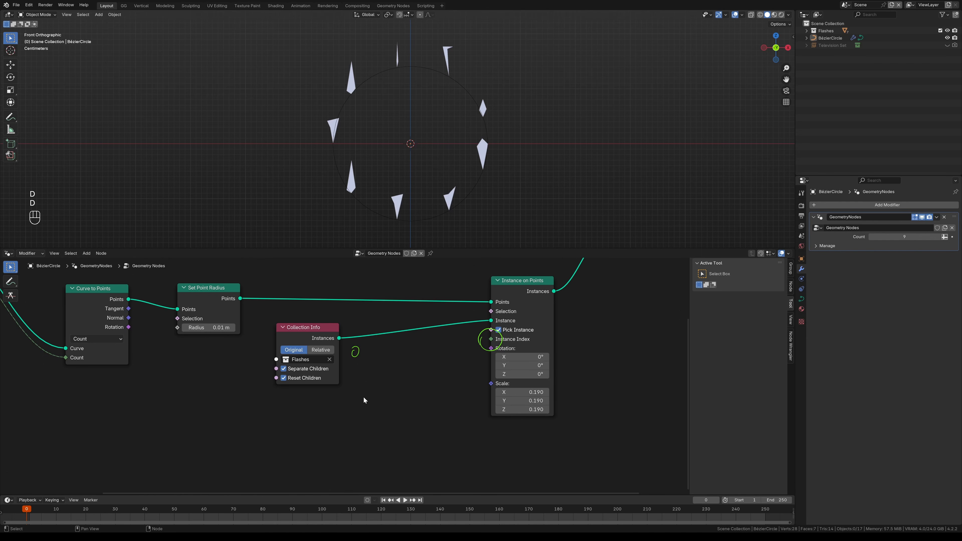
drag(354, 360, 354, 369)
drag(351, 378, 356, 431)
drag(353, 424, 348, 471)
right_drag(489, 338, 344, 447)
Step: Add a Random Value node between the Flashes Collection Info node and Instance on Points
key(shift+a)
text(random value)
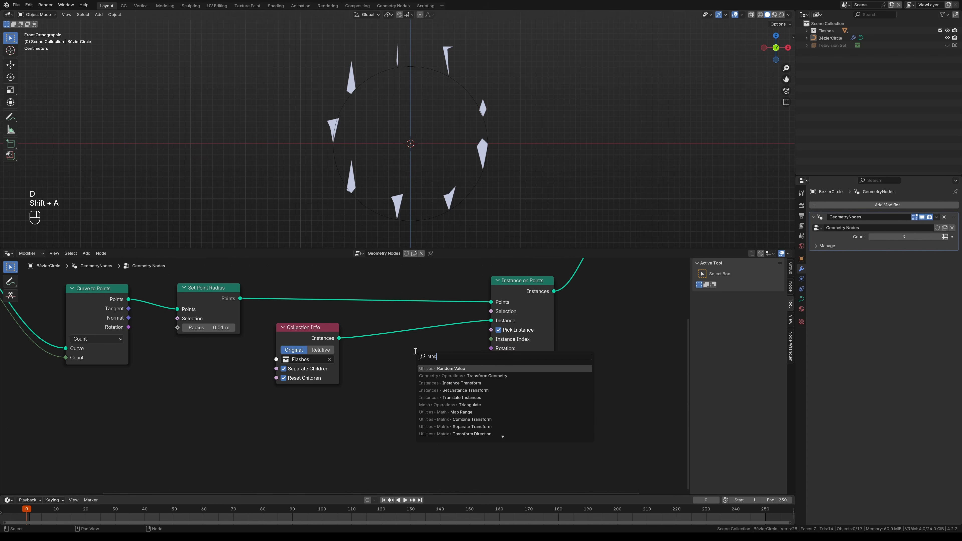
key(Return)
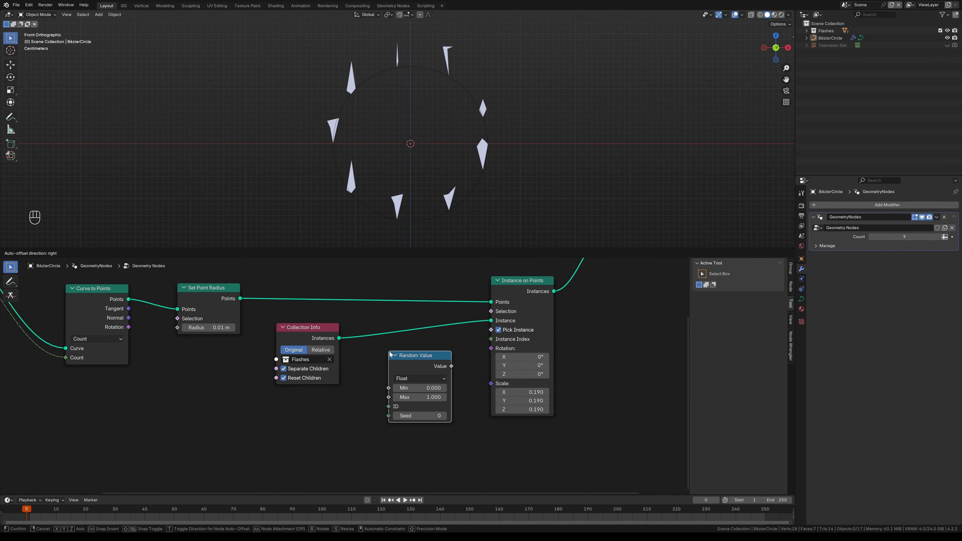
click(388, 351)
ctrl+alt+drag(429, 377, 427, 421)
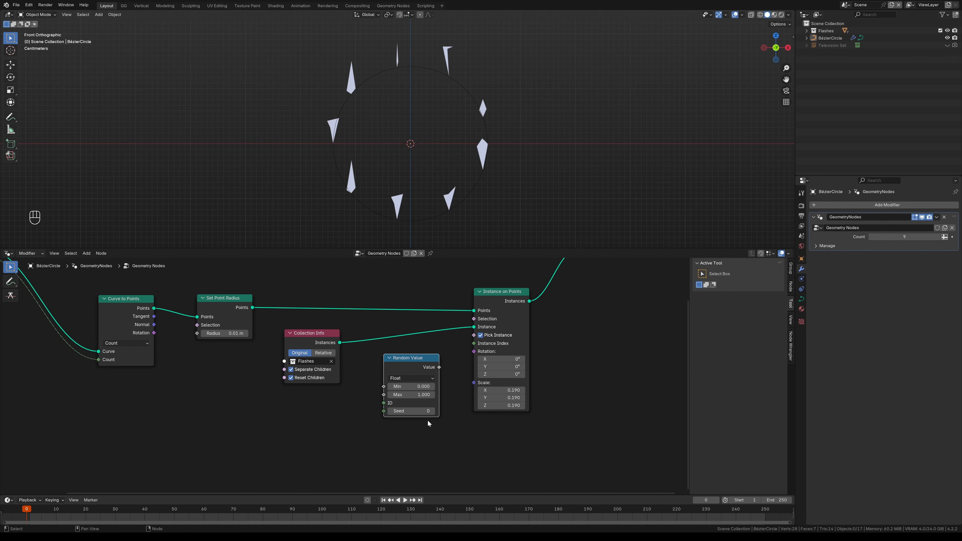
Step: Try the Vector data type on the Random Value node and set it to Integer
click(428, 379)
click(420, 405)
ctrl+alt+drag(443, 350, 451, 386)
click(409, 378)
click(401, 405)
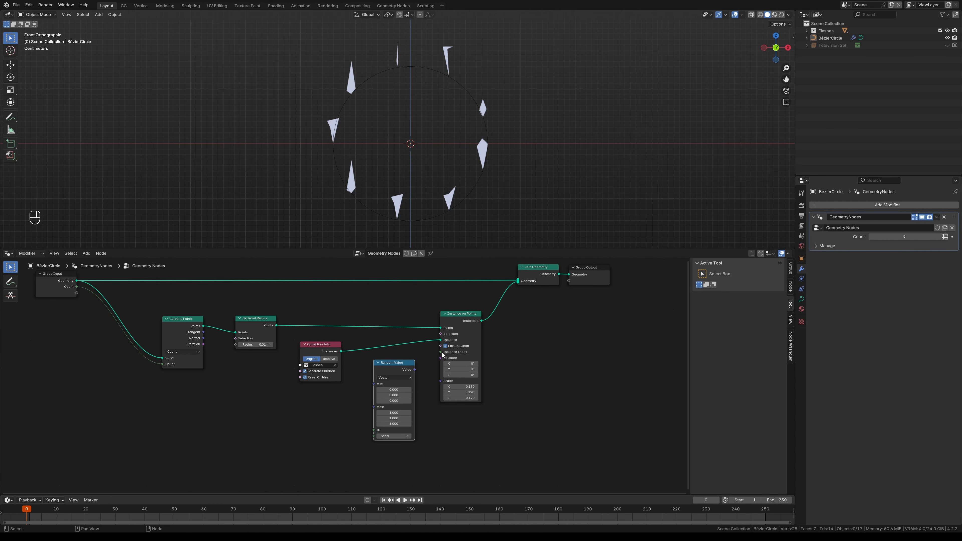
click(399, 378)
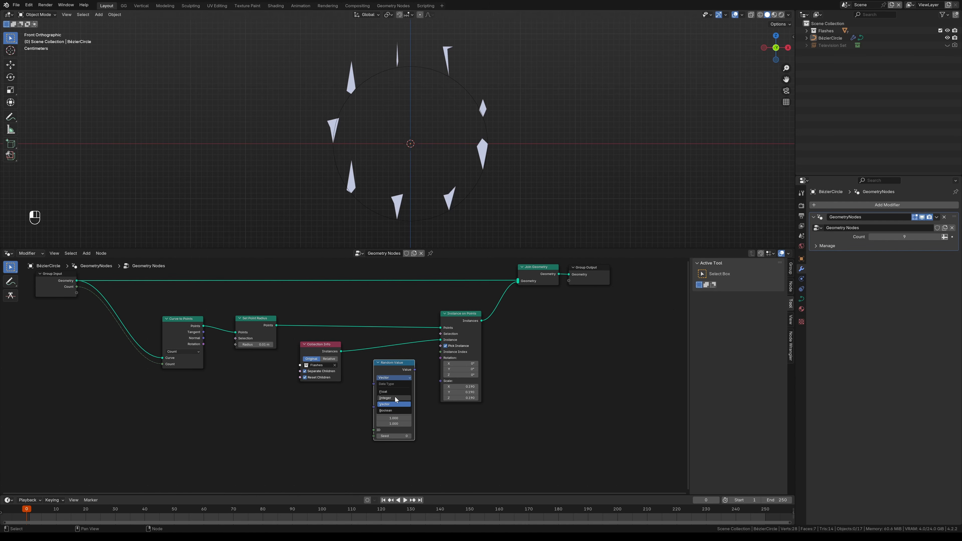
click(396, 398)
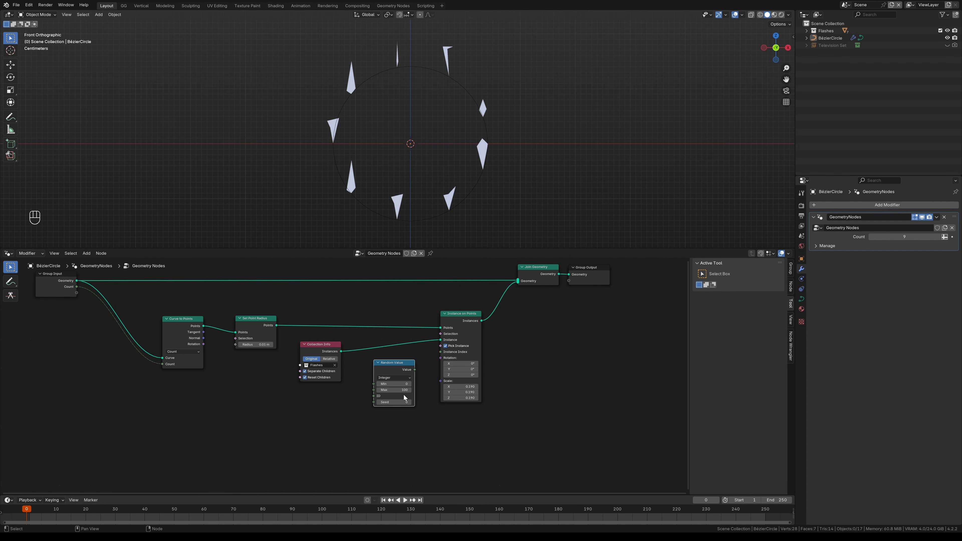
Step: Connect the Random Value node's Value output to the Instance Index input of Instance on Points
scroll(416, 433, up, 2)
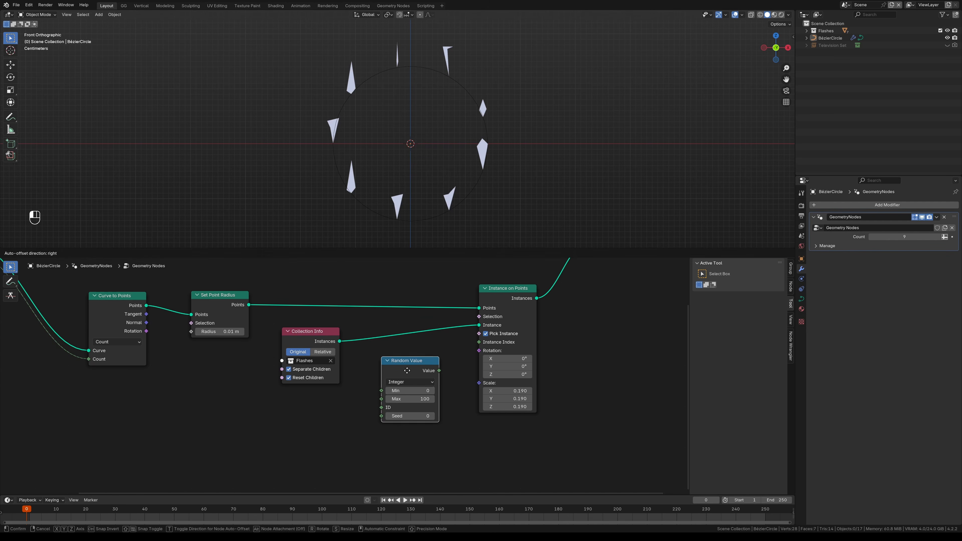
shift+middle_drag(456, 389, 382, 423)
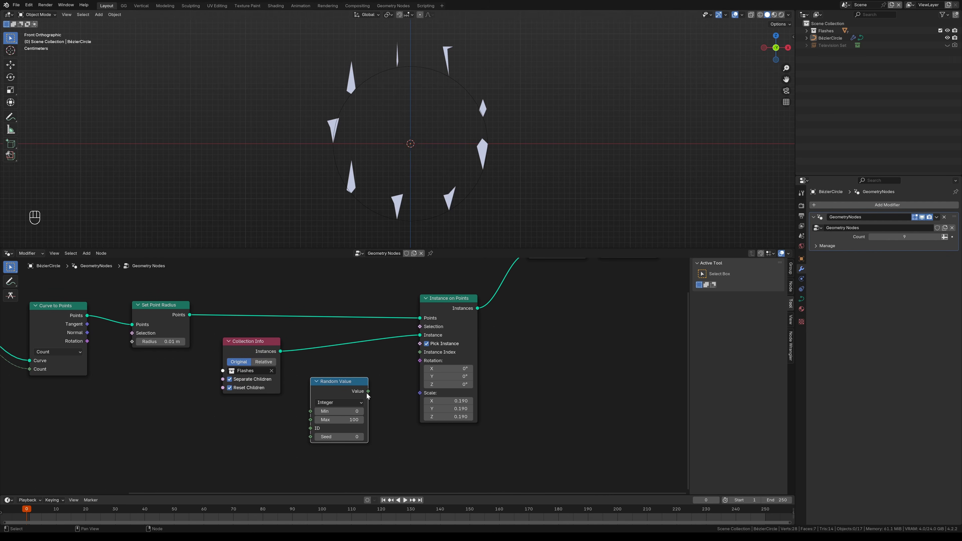
drag(368, 391, 420, 352)
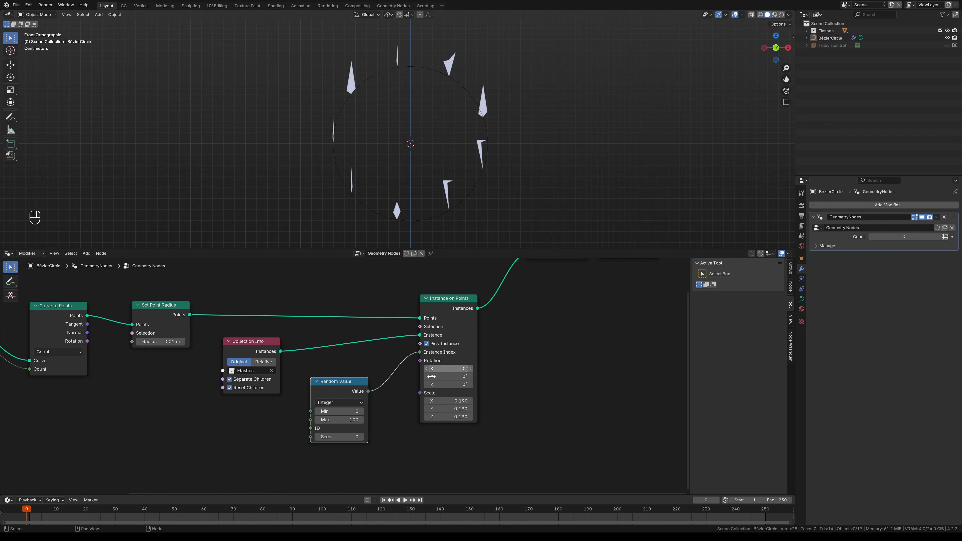
mouse_move(416, 414)
shift+middle_down()
mouse_move(465, 387)
mouse_move(409, 419)
shift+middle_up()
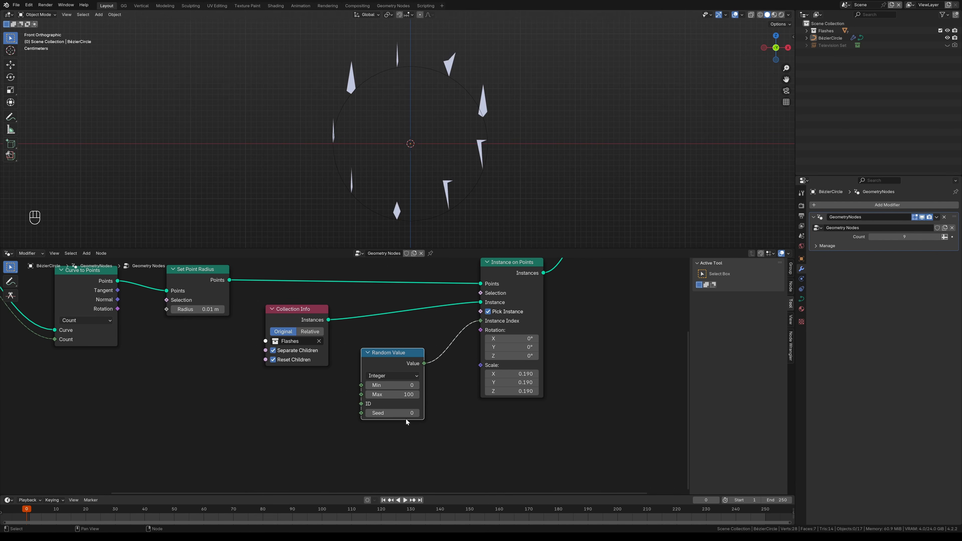
Step: Raise the Random Value node's Seed to 14 to shuffle the shards around the ring
click(417, 413)
click(418, 413)
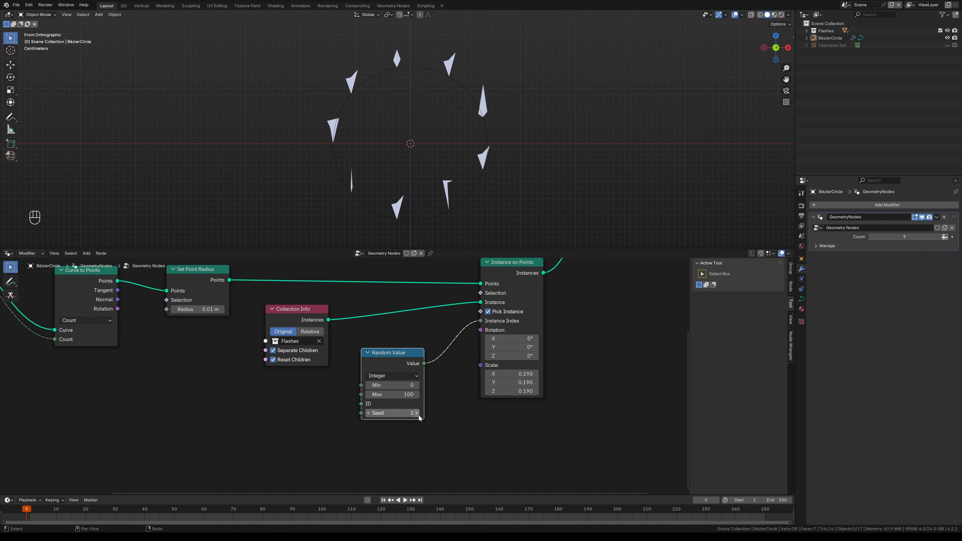
click(417, 413)
click(418, 413)
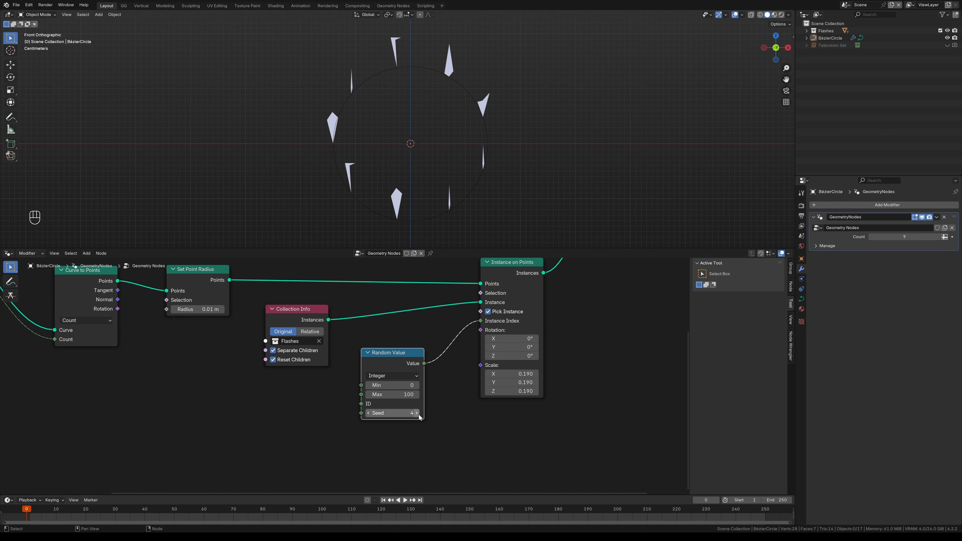
click(419, 415)
click(419, 415)
click(419, 415)
click(418, 414)
click(418, 414)
click(419, 414)
click(418, 415)
click(419, 415)
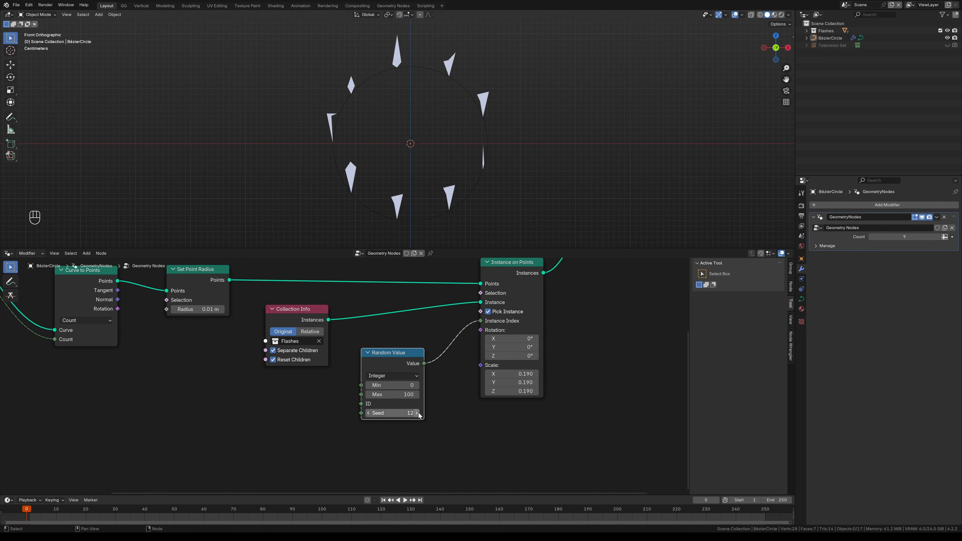
click(418, 414)
click(418, 414)
Step: Move the Random Value, Instance on Points, Join Geometry and Group Output nodes away from Collection Info, and annotate the indices 0 to 6 beside it
scroll(403, 398, down, 2)
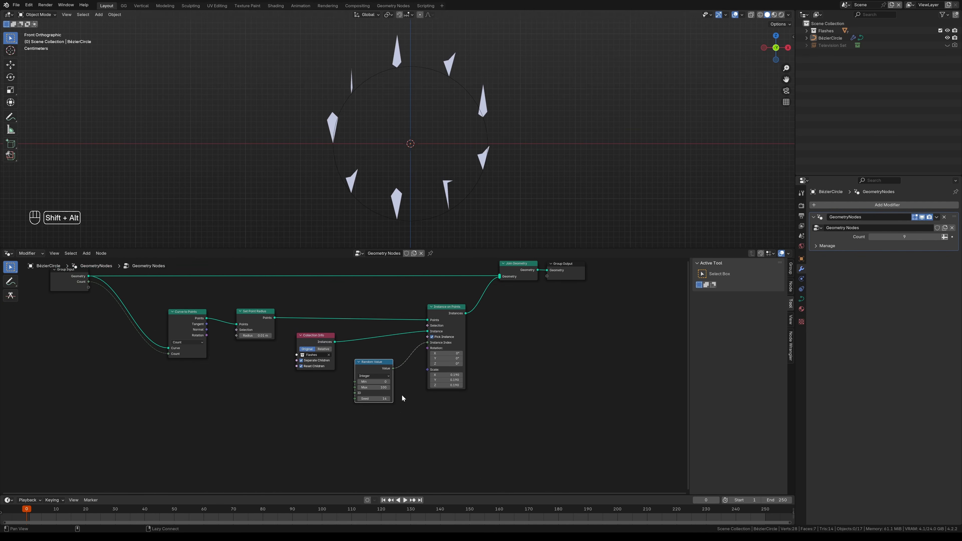
middle_drag(402, 398, 447, 417)
scroll(436, 438, up, 2)
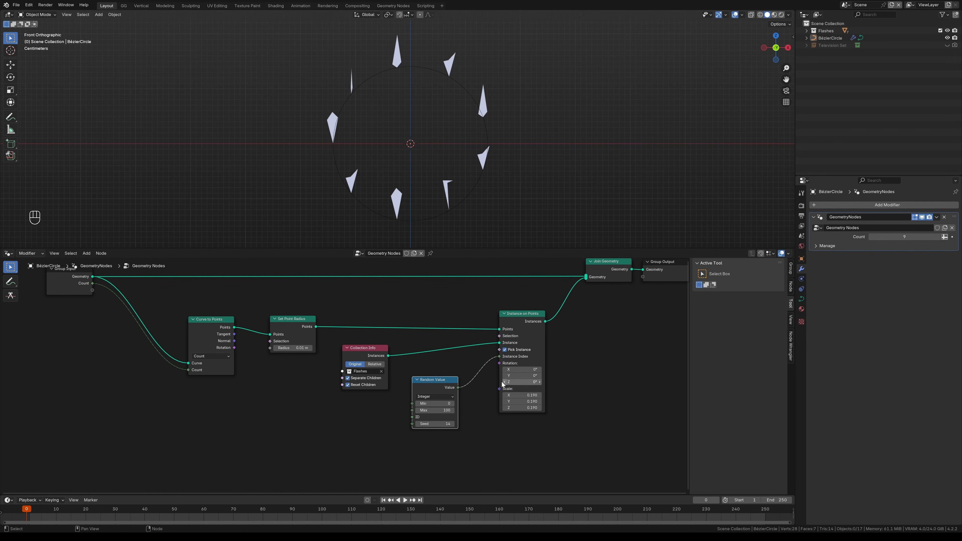
scroll(484, 377, down, 2)
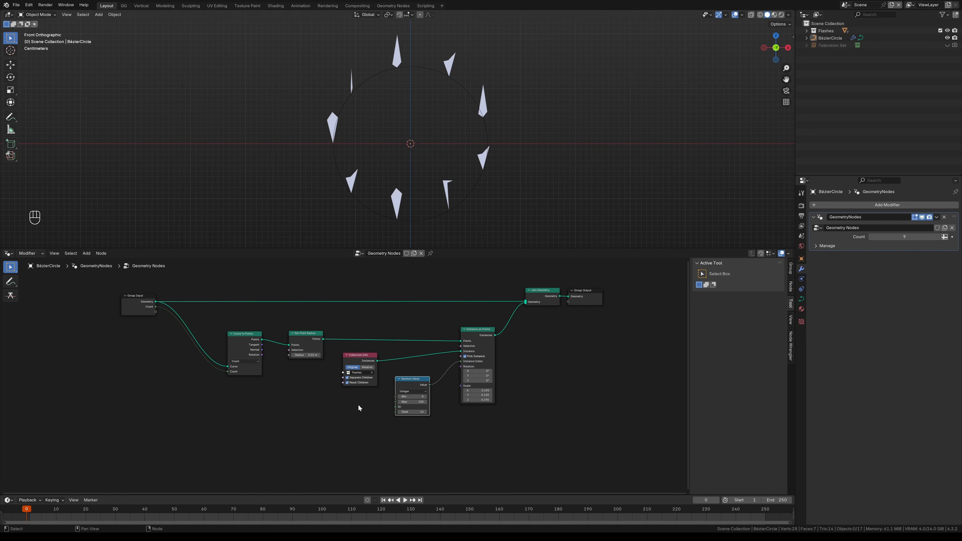
drag(624, 280, 402, 442)
key(g)
click(575, 431)
alt+shift+drag(563, 435, 477, 440)
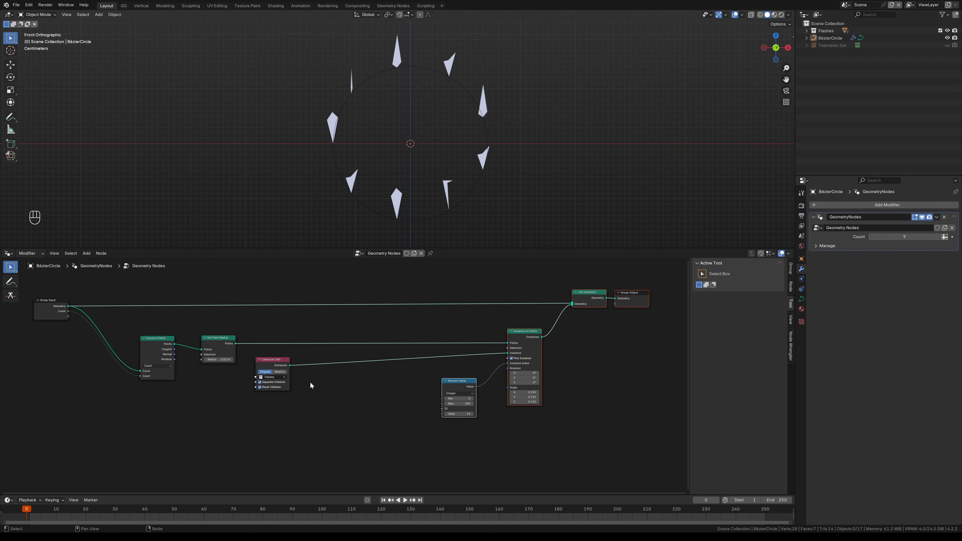
mouse_move(309, 380)
mouse_down()
mouse_move(313, 451)
mouse_move(303, 479)
mouse_up()
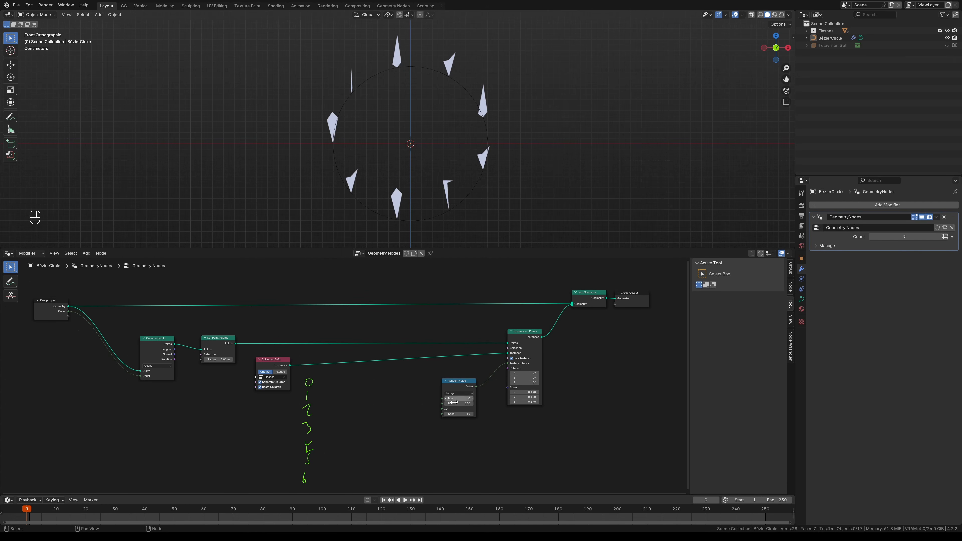
Step: Erase the index annotations and add an Attribute Statistic node between Collection Info and Random Value
mouse_move(312, 381)
right_down()
mouse_move(296, 422)
mouse_move(319, 491)
right_up()
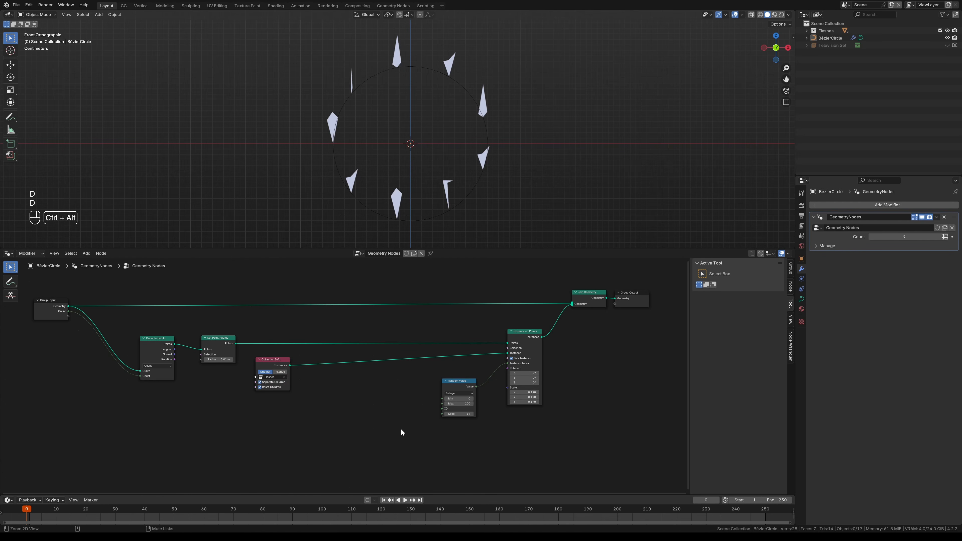
ctrl+middle_drag(402, 431, 366, 388)
key(shift+a)
text(attr)
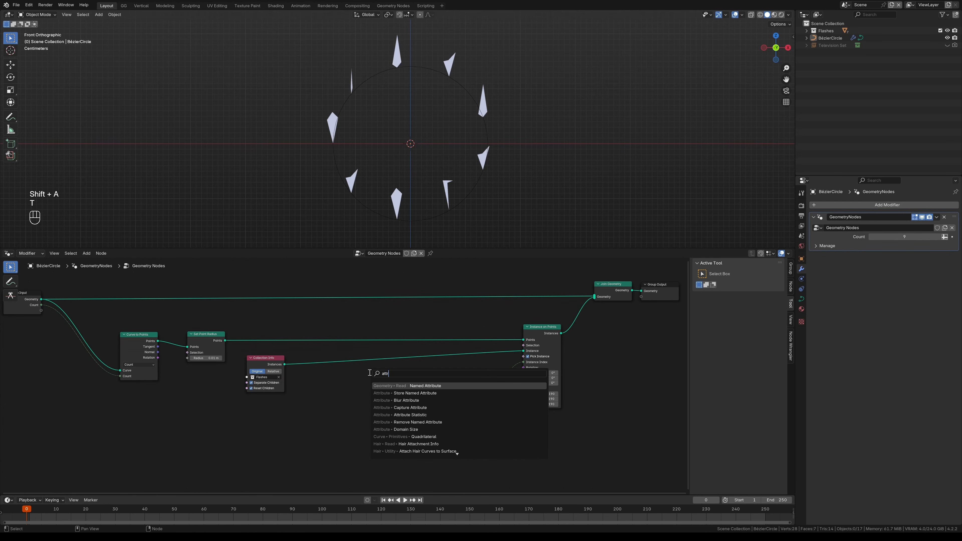
text(ibute st)
key(Return)
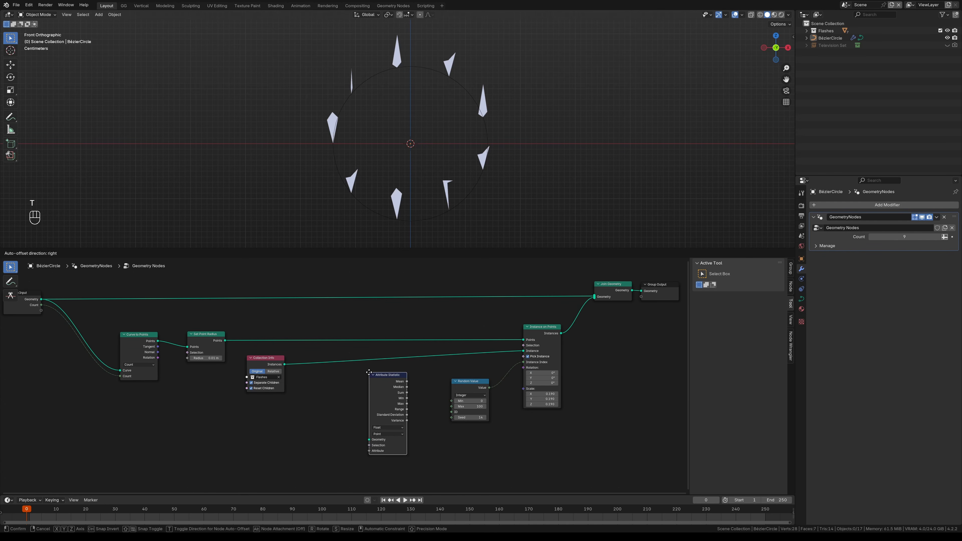
click(371, 380)
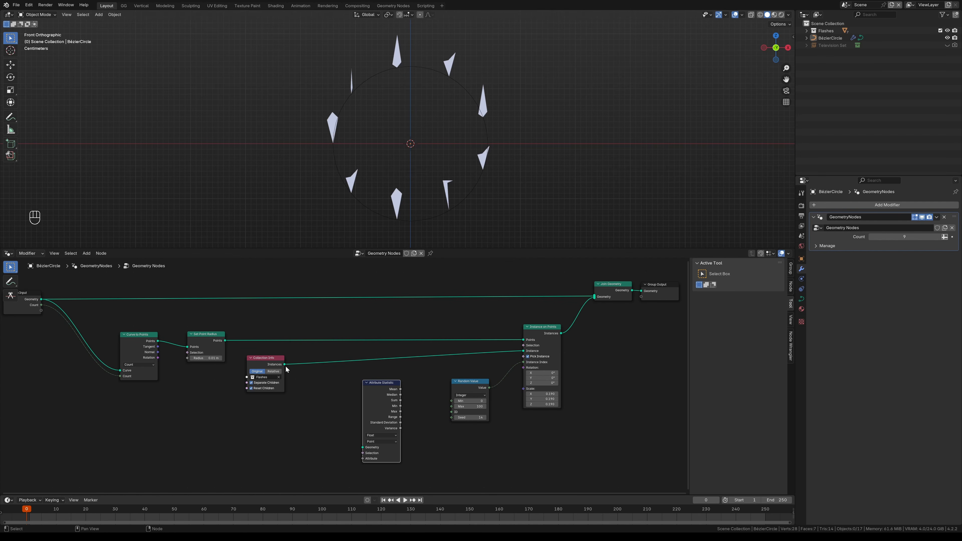
Step: Connect Collection Info's Instances to Attribute Statistic's Geometry input, and add an Index node feeding its Attribute input
drag(285, 364, 363, 447)
key(shift+a)
text(index)
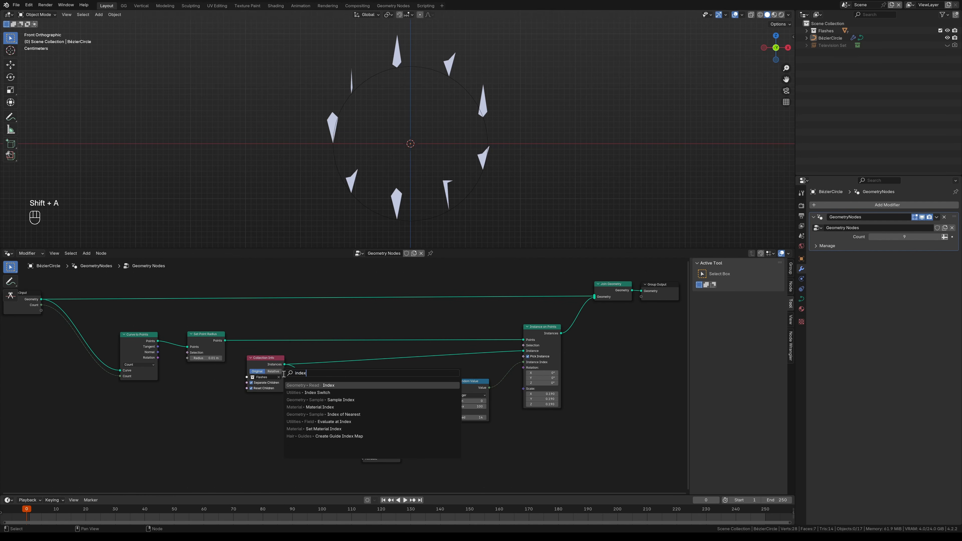
key(Return)
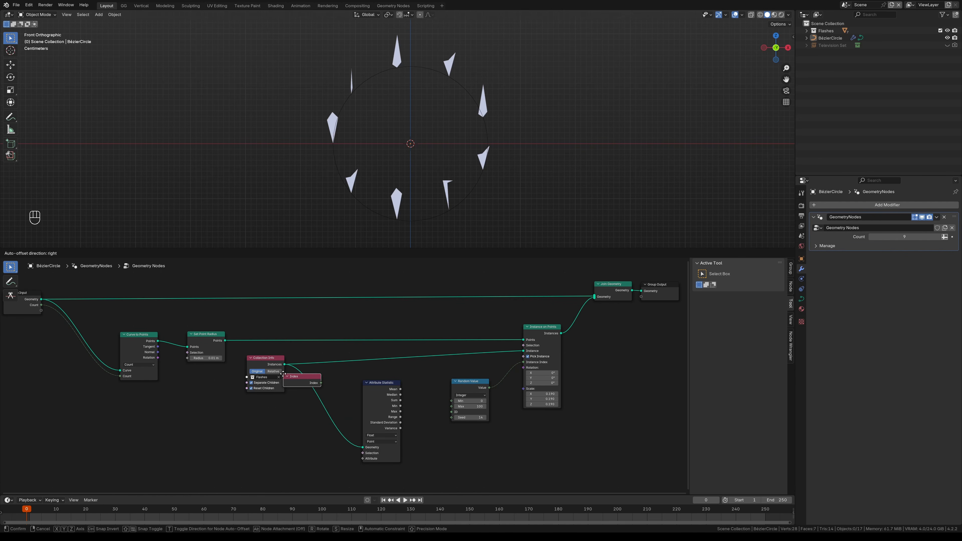
click(271, 435)
drag(303, 443, 363, 459)
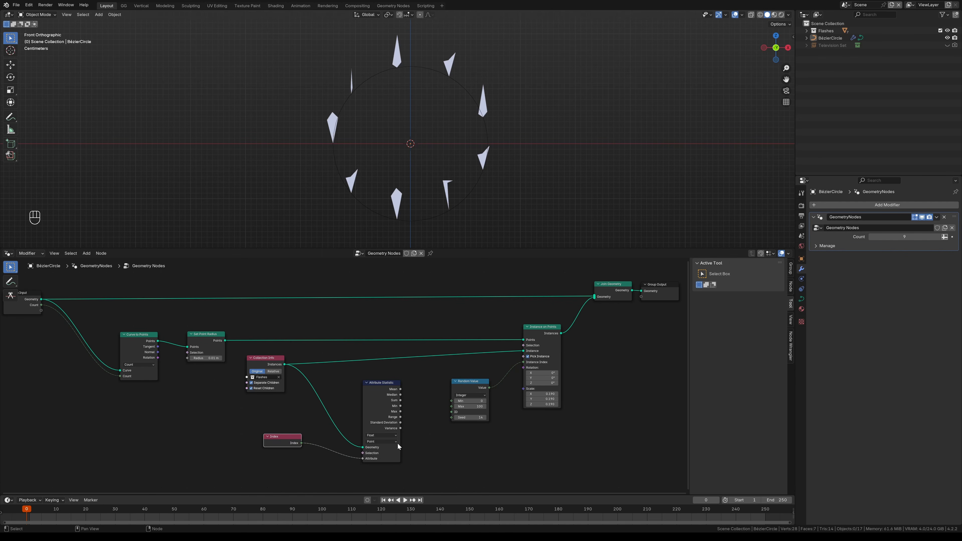
Step: Move the Index node closer to Attribute Statistic and set the Attribute Statistic domain to Instance
scroll(440, 447, up, 2)
drag(228, 414, 292, 431)
click(379, 414)
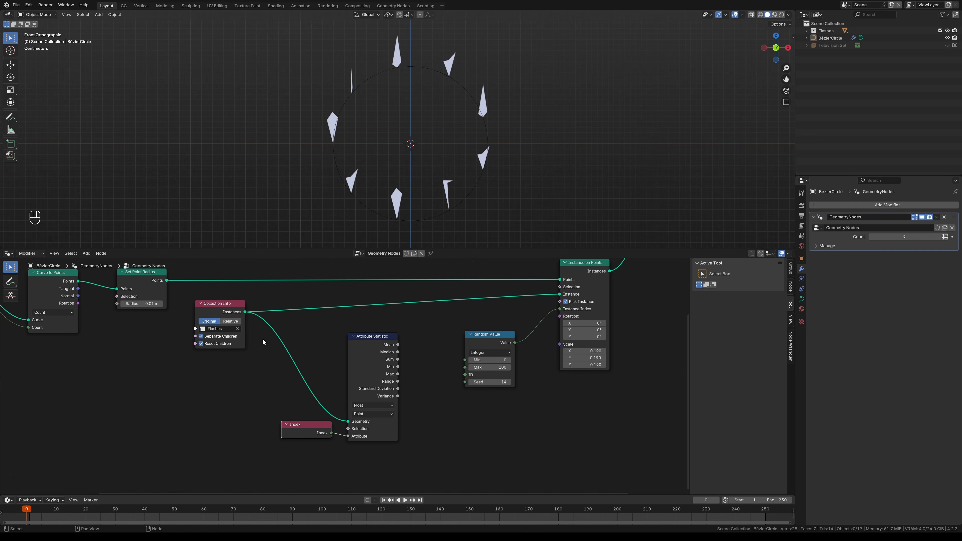
click(362, 414)
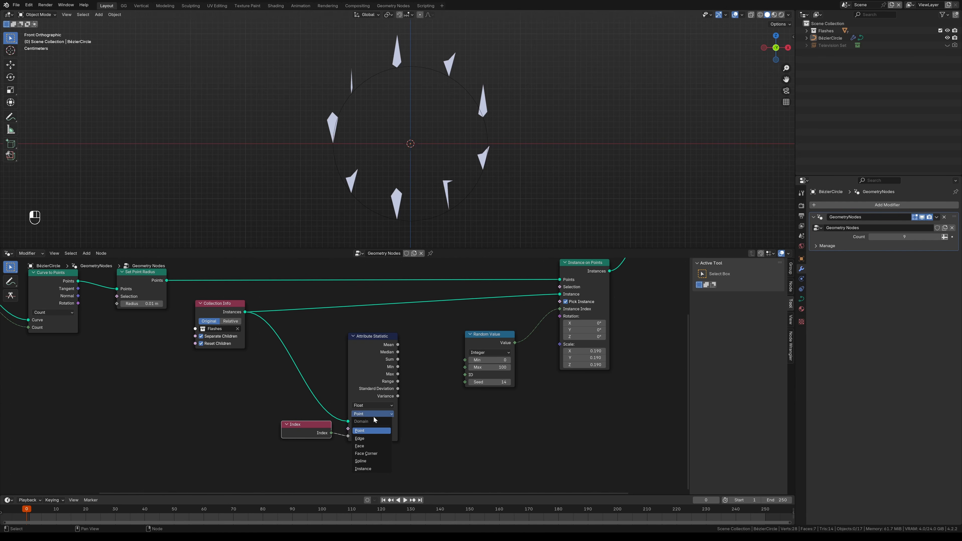
click(371, 470)
ctrl+middle_drag(432, 378, 423, 390)
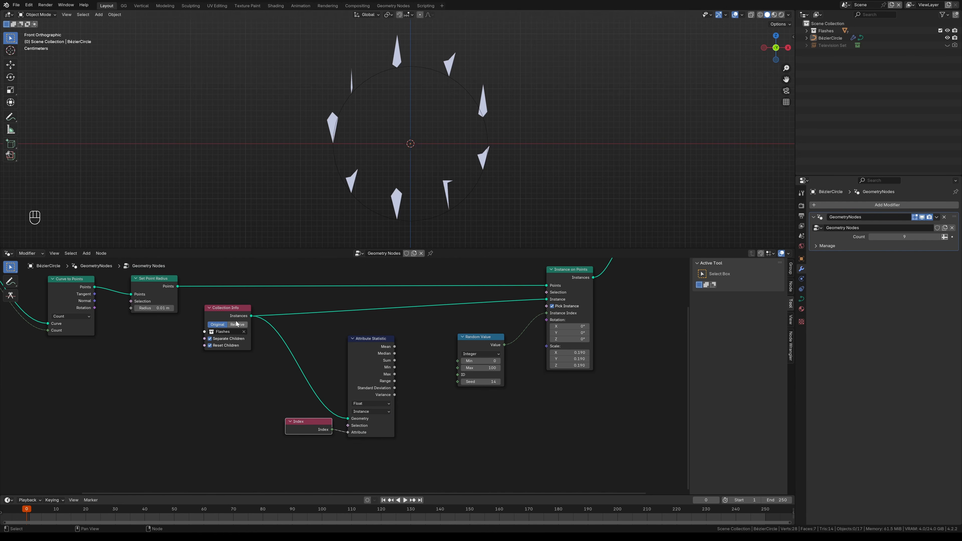
Step: Move Collection Info beside Attribute Statistic, and connect Attribute Statistic's Min and Max outputs to Random Value's Min and Max inputs
drag(229, 313, 313, 307)
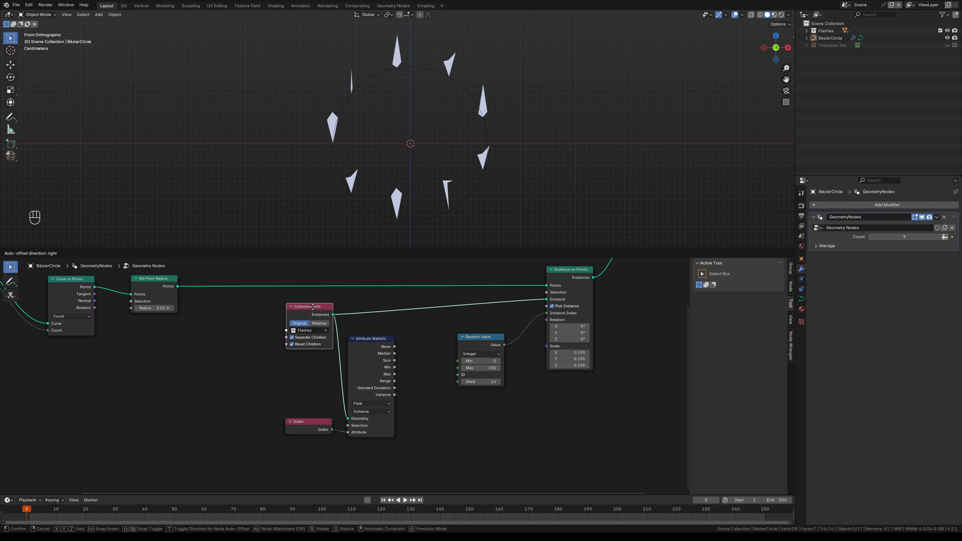
ctrl+middle_drag(437, 413, 397, 416)
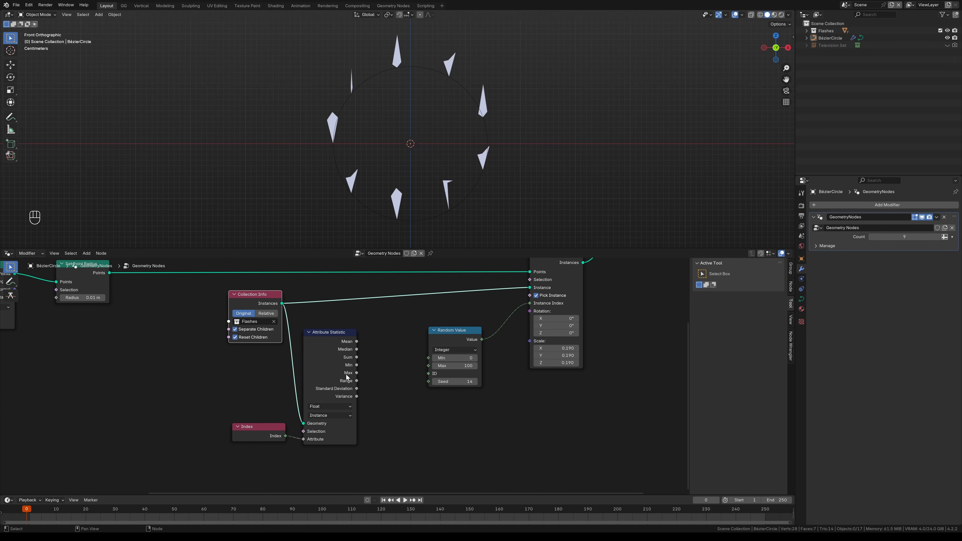
drag(357, 366, 428, 367)
ctrl+middle_drag(409, 401, 391, 376)
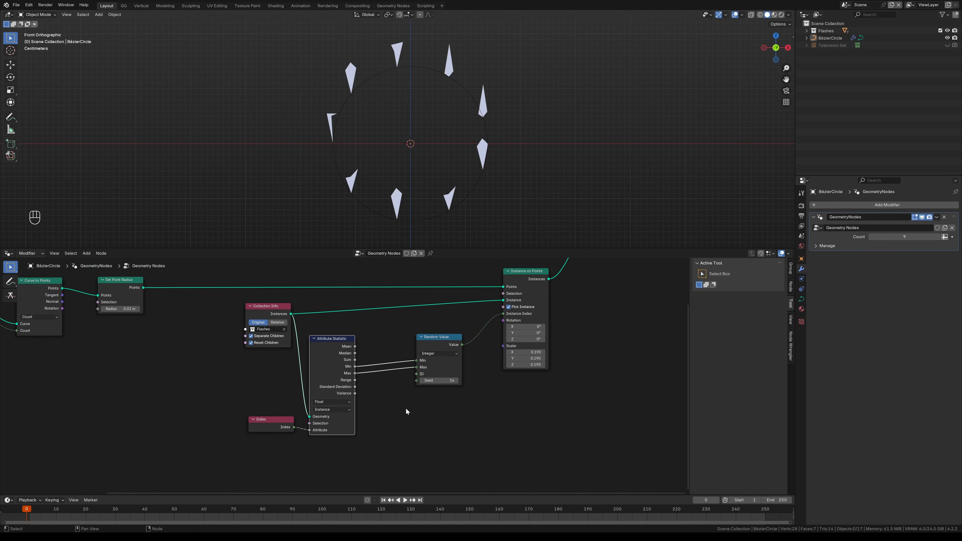
Step: Raise the Random Value node's Seed to 37 to reshuffle the shards around the ring
click(457, 381)
click(458, 381)
click(458, 380)
click(458, 380)
click(457, 380)
click(458, 381)
click(457, 381)
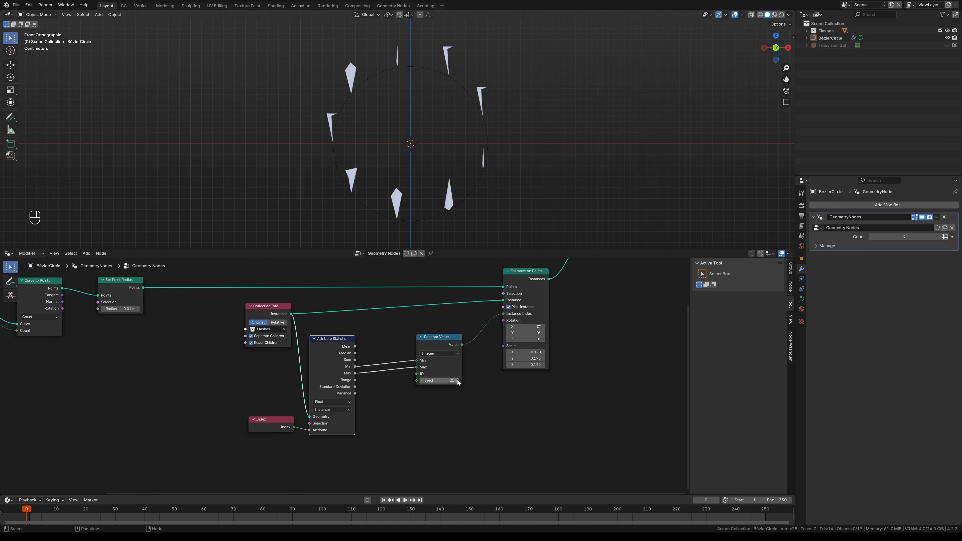
click(457, 380)
click(458, 380)
click(458, 381)
click(457, 380)
click(457, 380)
click(457, 380)
click(457, 381)
click(457, 380)
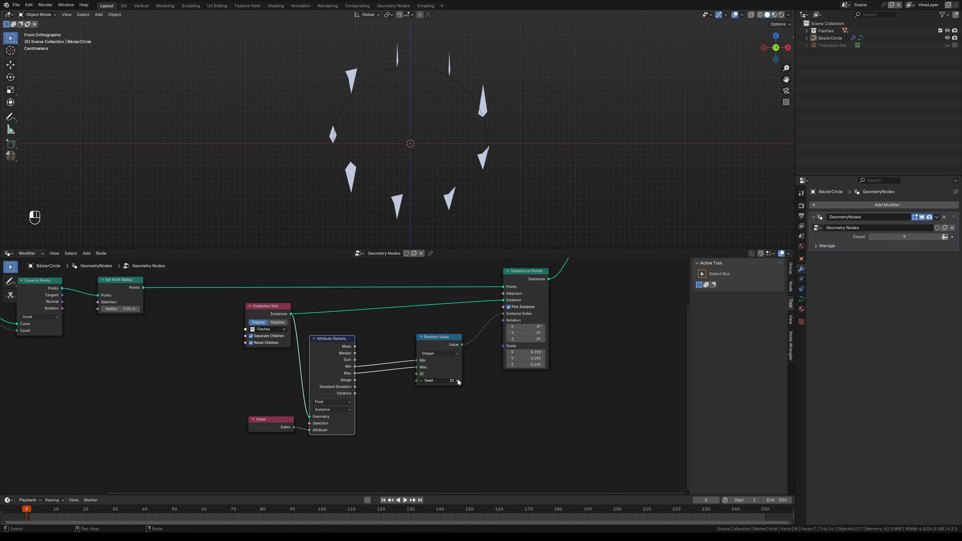
click(457, 381)
click(457, 380)
click(457, 380)
click(458, 380)
click(457, 380)
click(457, 380)
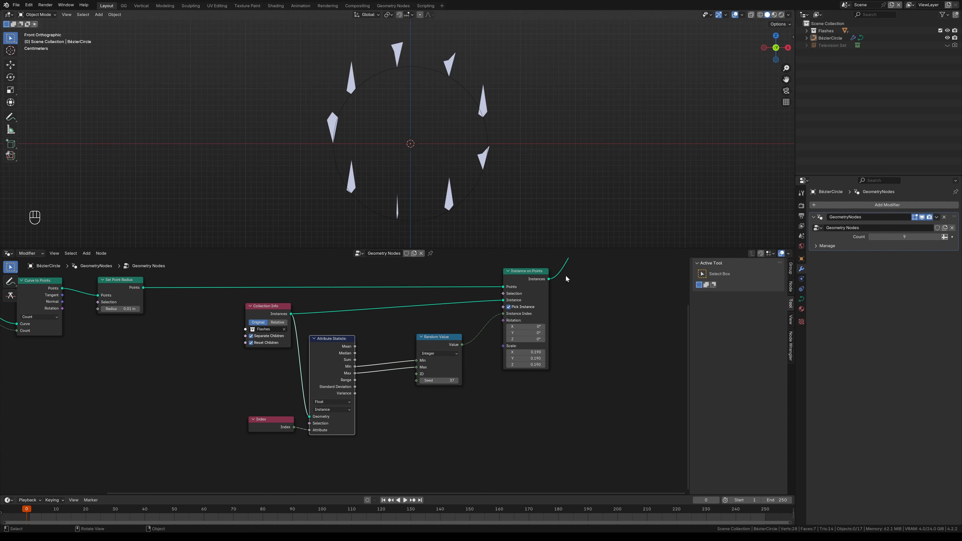
Step: Select everything in the viewport, sketch annotation strokes showing the shards' upward direction, and erase the strokes
scroll(469, 282, down, 1)
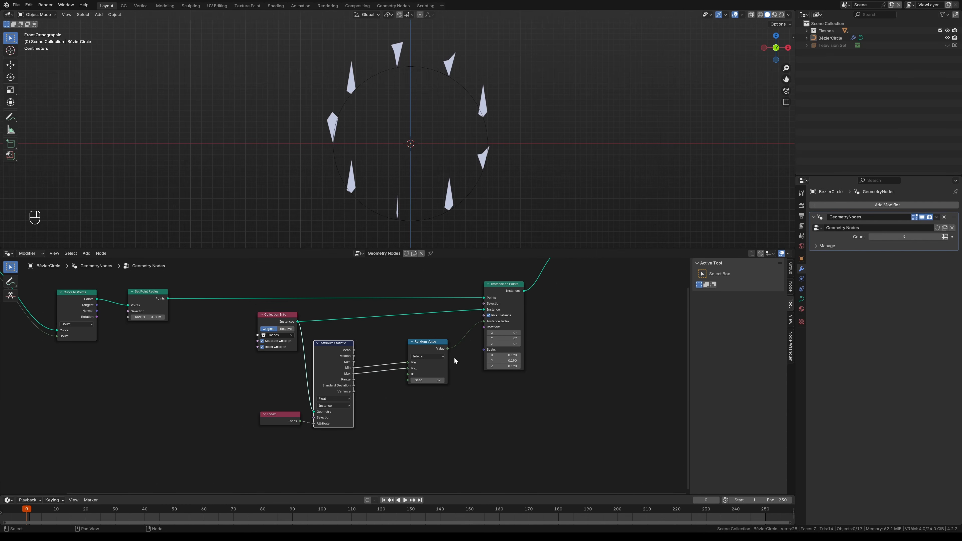
middle_drag(442, 364, 472, 367)
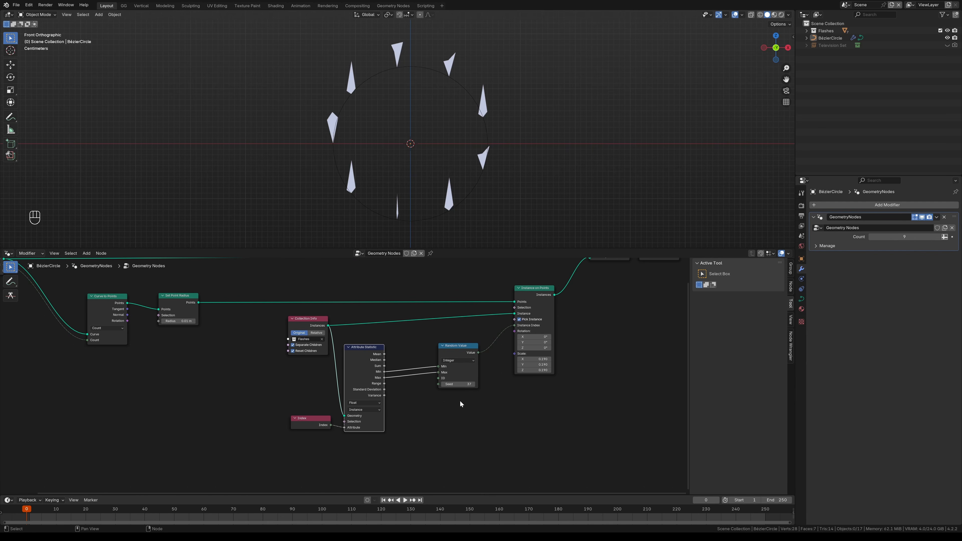
key(Home)
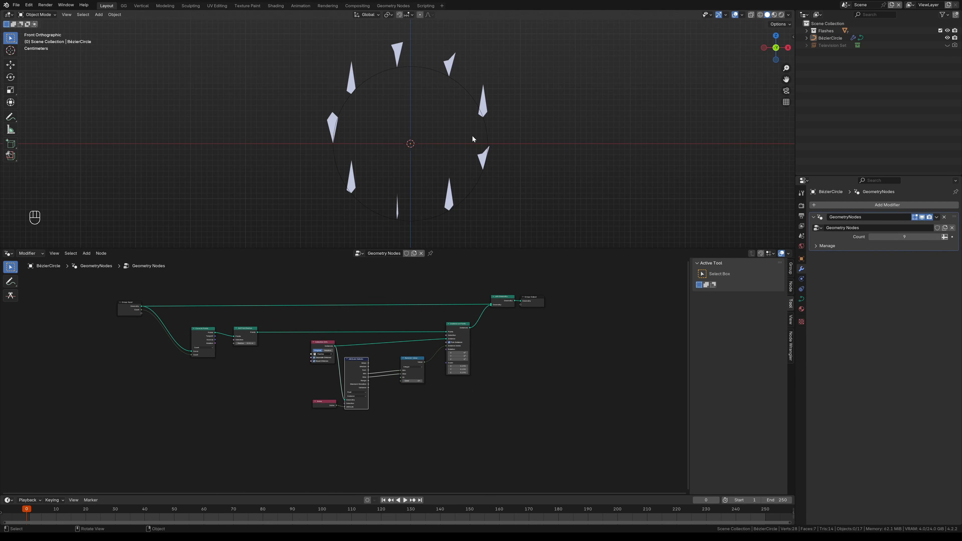
key(a)
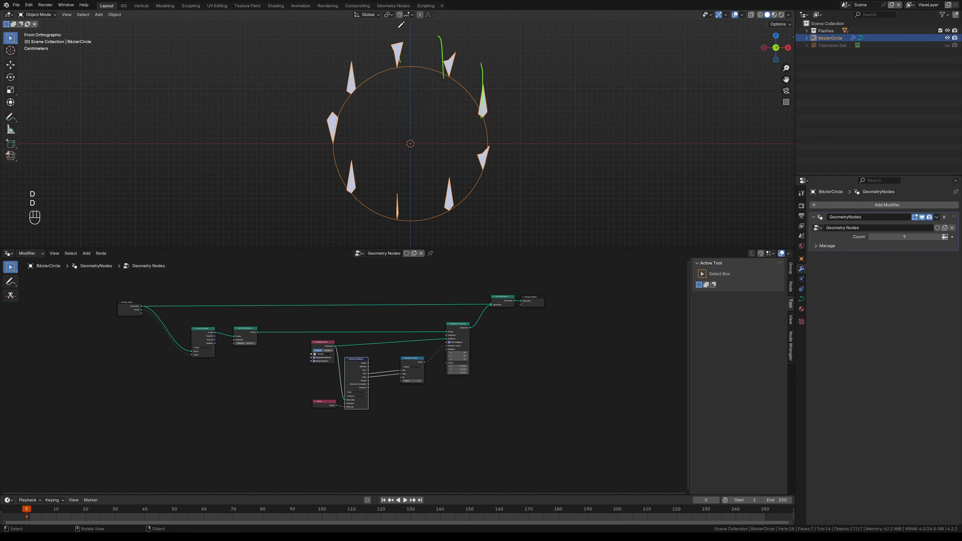
drag(398, 27, 397, 29)
drag(354, 89, 347, 55)
drag(333, 129, 327, 83)
mouse_move(303, 196)
right_down()
mouse_move(499, 83)
mouse_move(455, 77)
right_up()
Step: Sketch a circle with rays pointing outward beside the ring to illustrate the desired shard directions, and erase it
mouse_move(583, 81)
mouse_down()
mouse_move(623, 112)
mouse_move(568, 94)
mouse_move(659, 59)
mouse_up()
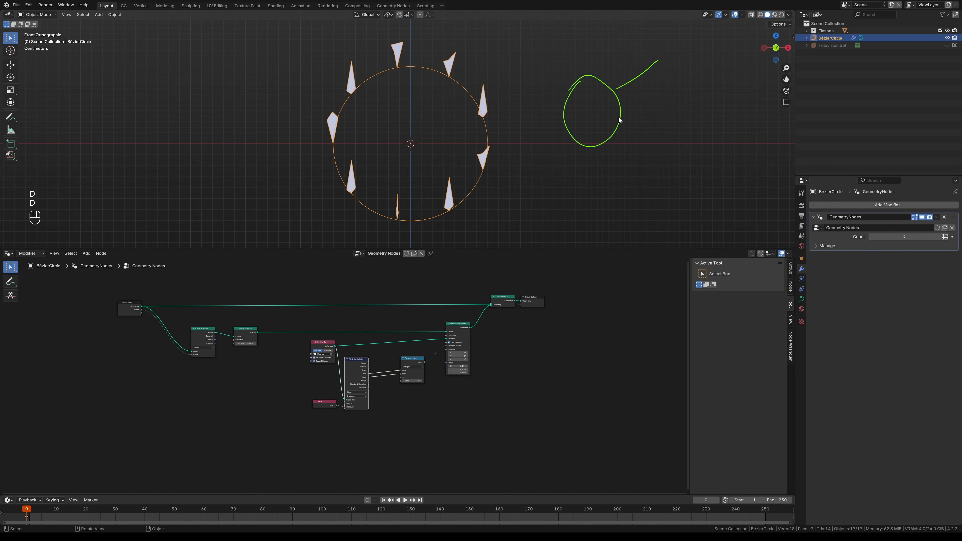
drag(622, 113, 668, 113)
drag(611, 135, 638, 182)
drag(581, 146, 579, 207)
drag(563, 120, 509, 131)
drag(527, 76, 565, 101)
drag(576, 39, 583, 74)
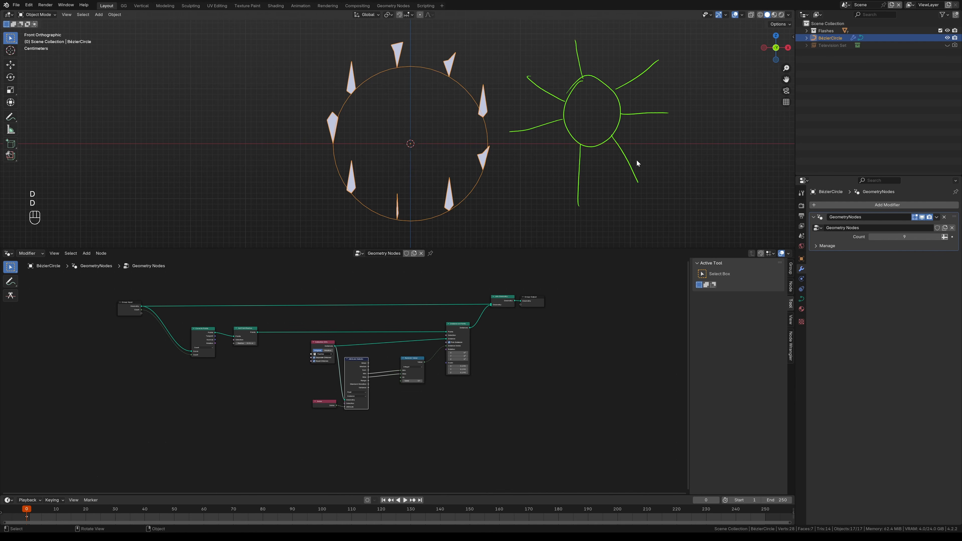
mouse_move(638, 163)
right_down()
mouse_move(550, 161)
mouse_move(537, 60)
mouse_move(582, 42)
right_up()
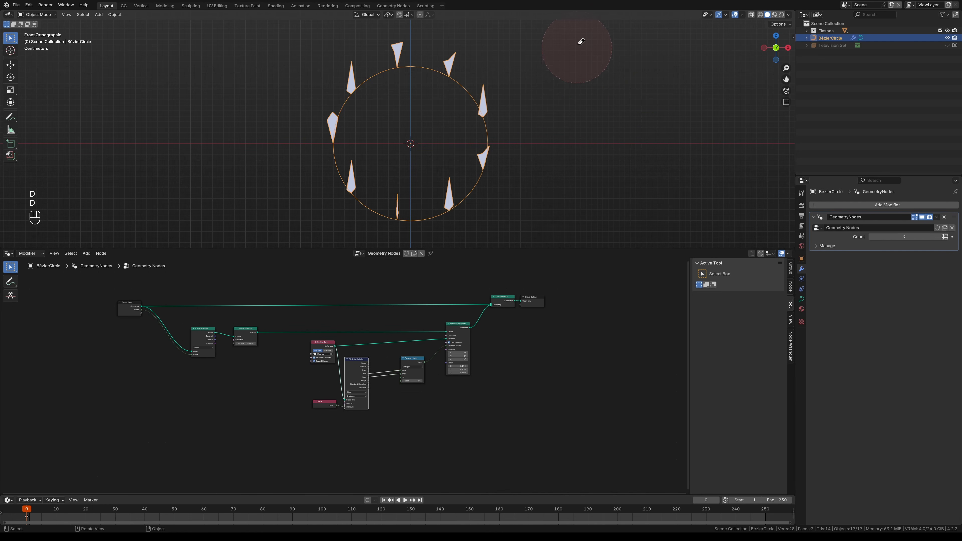
Step: Add an Align Rotation to Vector node below Random Value and connect its Rotation output to Instance on Points' Rotation input
key(shift+a)
text(align)
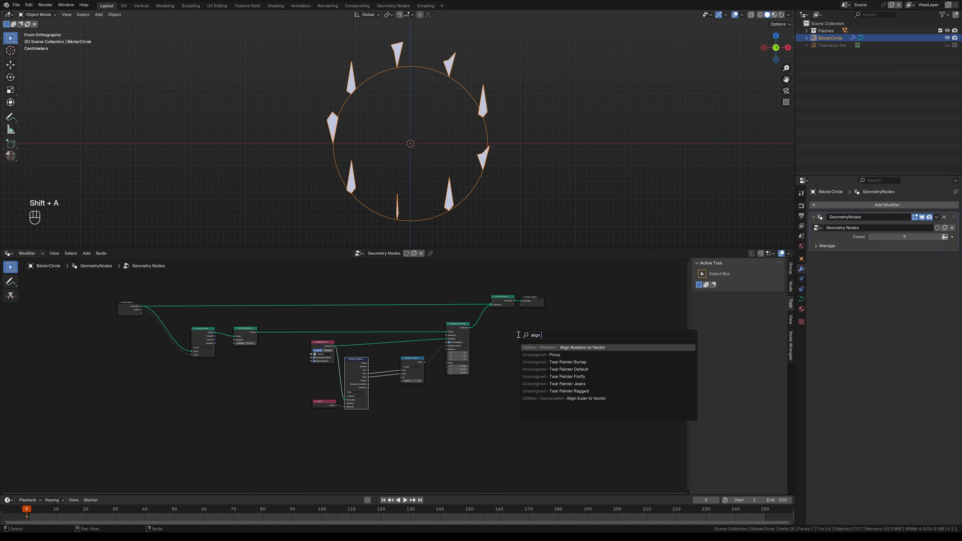
key(Return)
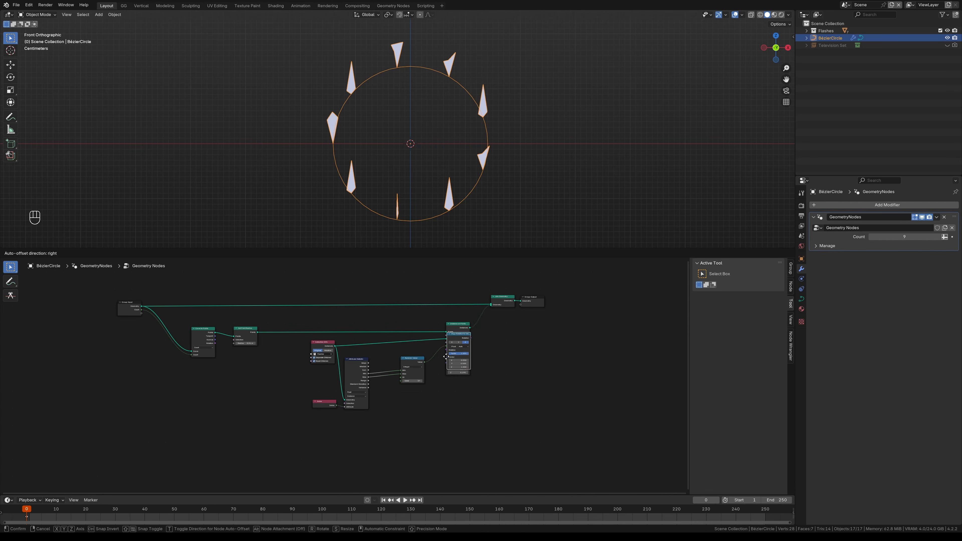
click(405, 397)
scroll(451, 385, up, 4)
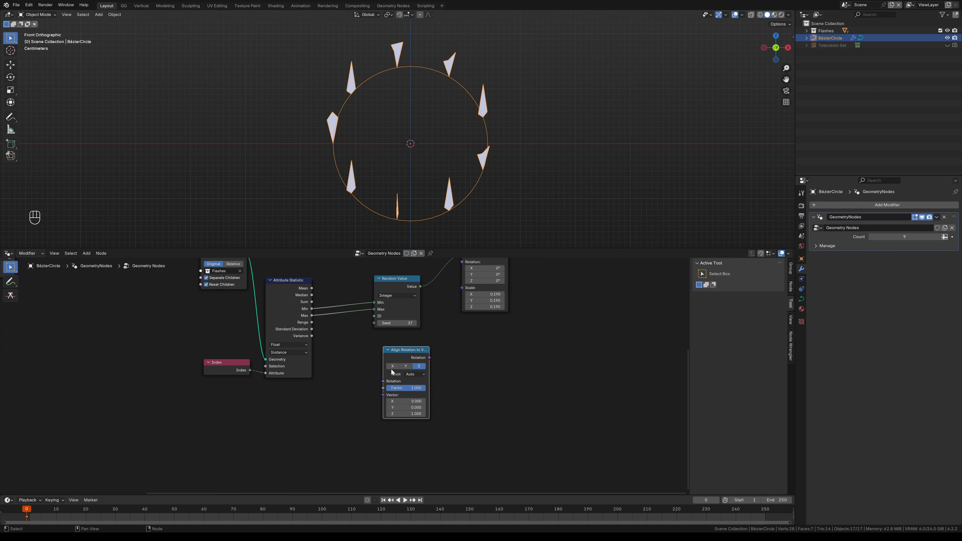
alt+shift+drag(445, 365, 386, 292)
scroll(410, 416, up, 1)
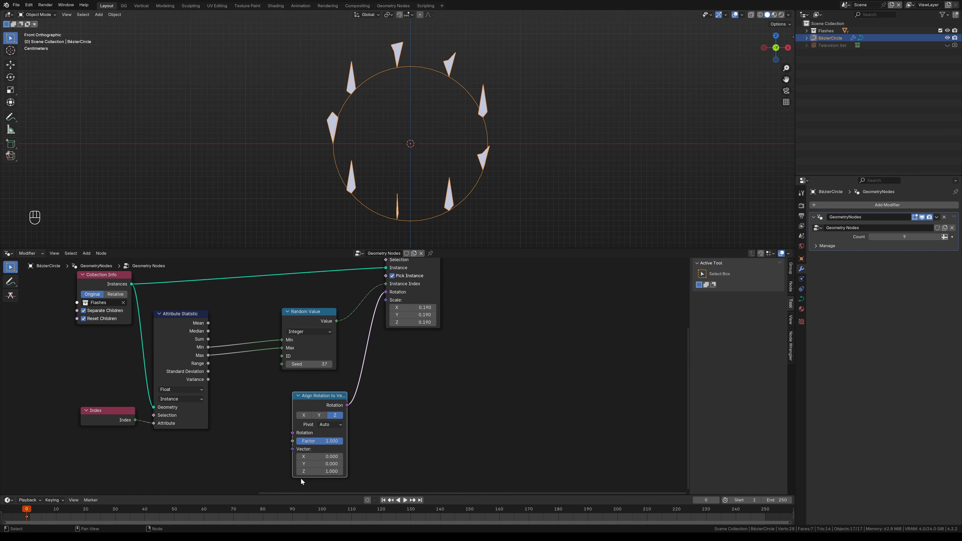
alt+shift+drag(294, 451, 419, 438)
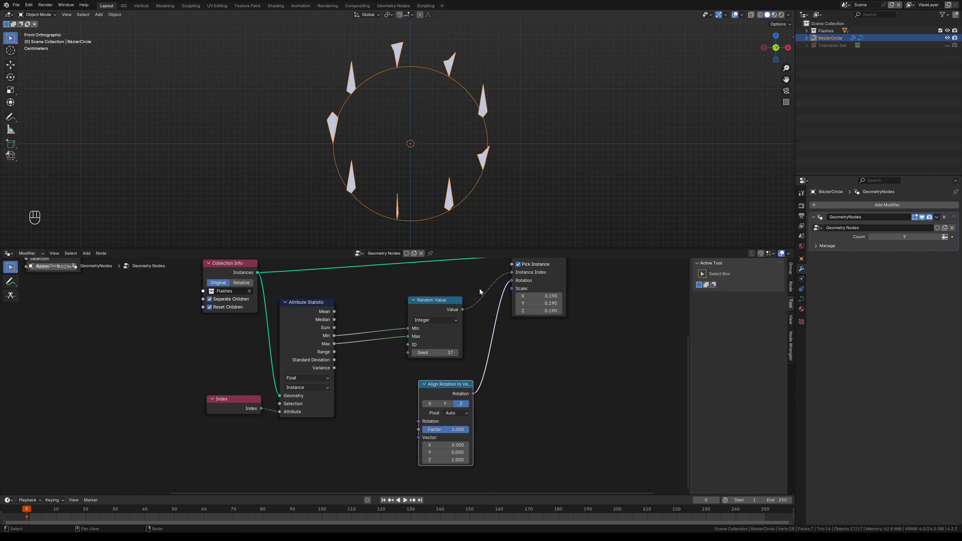
Step: Annotate beside the ring a shard outline with an upward Z arrow and labeled X and Y axes
mouse_move(594, 147)
mouse_down()
mouse_move(563, 36)
mouse_move(623, 75)
mouse_move(597, 151)
mouse_move(599, 60)
mouse_up()
drag(596, 25, 610, 37)
mouse_move(592, 69)
mouse_down()
mouse_move(601, 57)
mouse_move(608, 67)
mouse_up()
drag(596, 146, 655, 159)
mouse_move(653, 148)
mouse_down()
mouse_move(643, 160)
mouse_move(547, 175)
mouse_up()
mouse_move(561, 160)
mouse_down()
mouse_move(568, 179)
mouse_move(539, 164)
mouse_move(532, 194)
mouse_up()
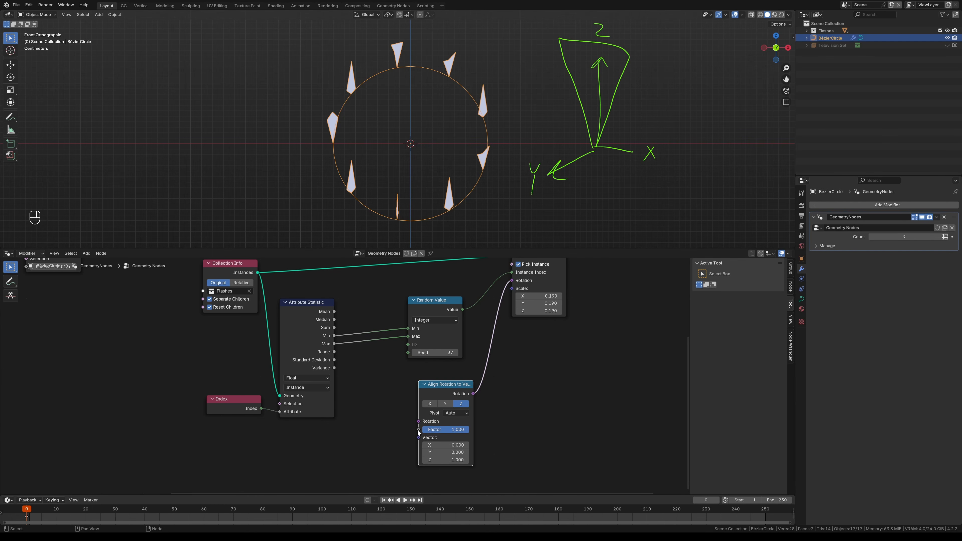
Step: Sketch an arc with a marked point and its tangent beside the ring to explain Curve to Points' outputs, and erase it
alt+shift+drag(359, 389, 381, 385)
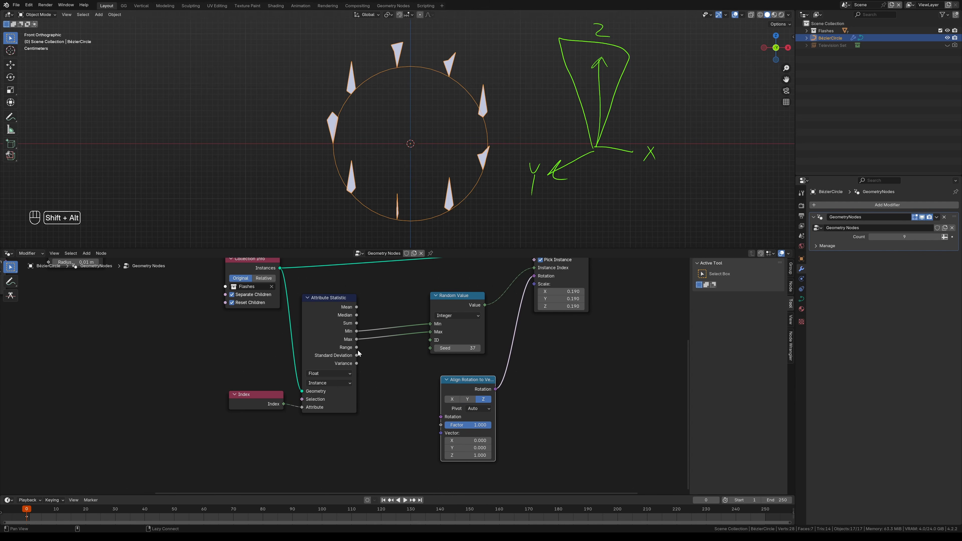
alt+shift+drag(358, 351, 377, 355)
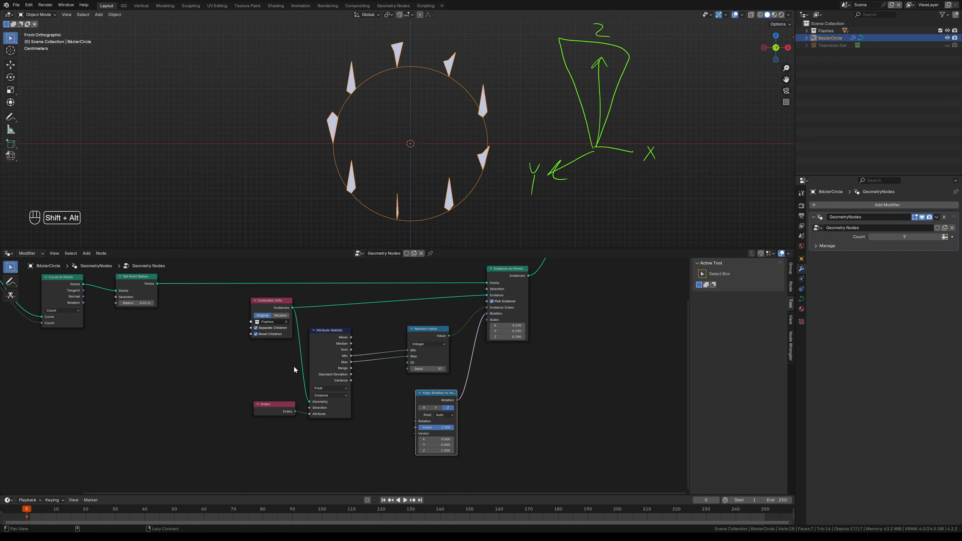
alt+shift+drag(249, 343, 427, 367)
alt+shift+drag(337, 386, 379, 405)
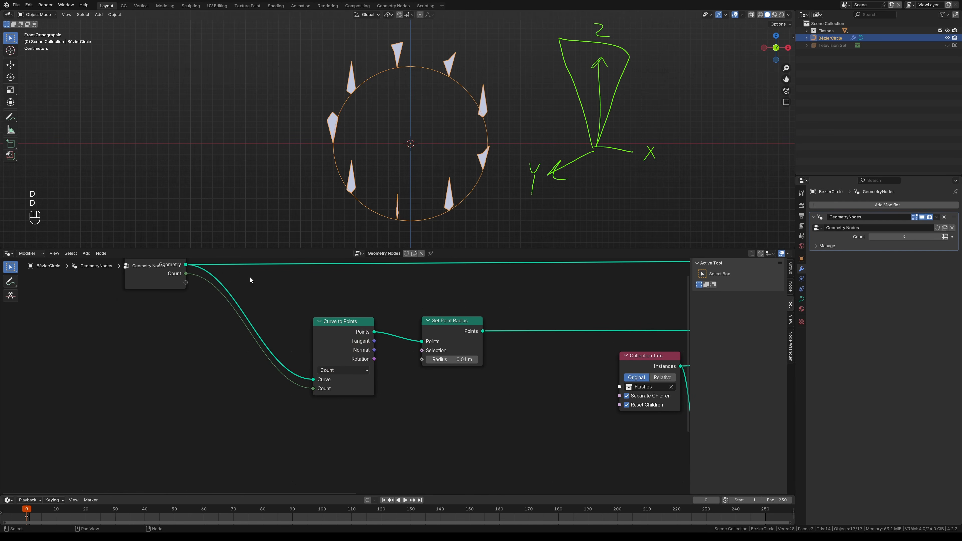
key(d)
mouse_move(118, 179)
mouse_down()
mouse_move(165, 96)
mouse_move(221, 90)
mouse_up()
drag(145, 116, 199, 68)
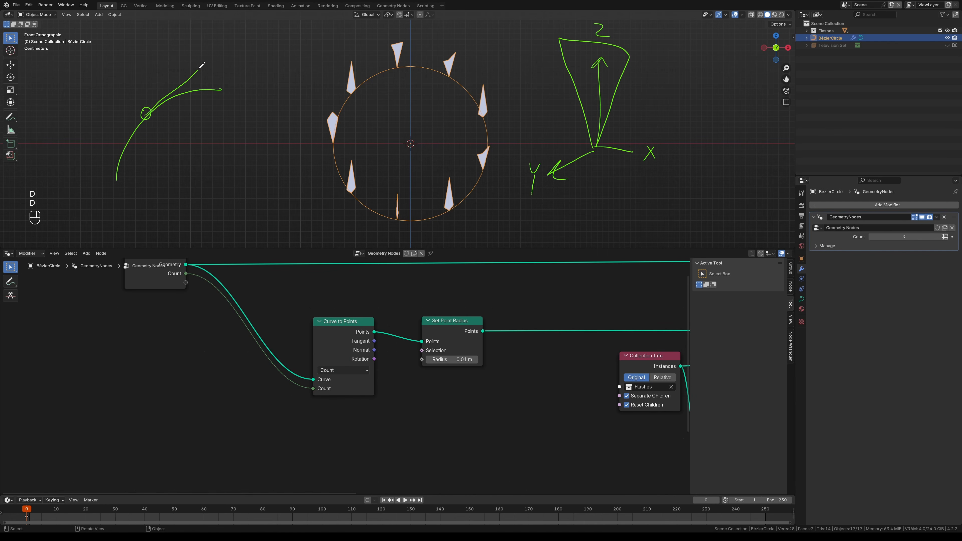
right_drag(137, 212, 254, 95)
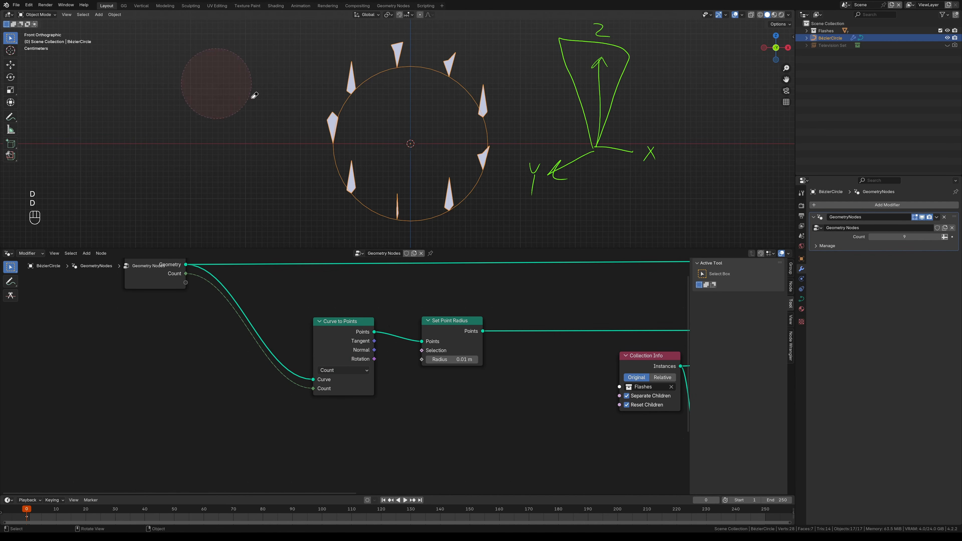
Step: Annotate a wavy curve beside the ring with three circled points along it
mouse_move(80, 171)
mouse_down()
mouse_move(134, 121)
mouse_move(275, 76)
mouse_up()
drag(103, 142, 107, 130)
drag(194, 125, 199, 120)
drag(251, 77, 253, 84)
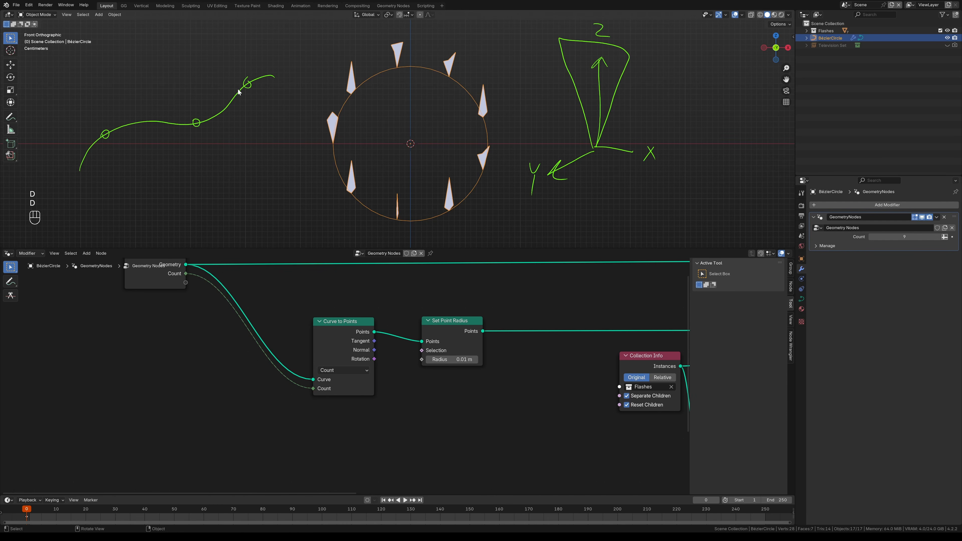
Step: Erase the wavy curve annotation and its circled points beside the ring
mouse_move(106, 137)
mouse_down()
mouse_move(151, 109)
mouse_move(237, 108)
mouse_move(284, 59)
mouse_up()
right_drag(85, 163, 286, 57)
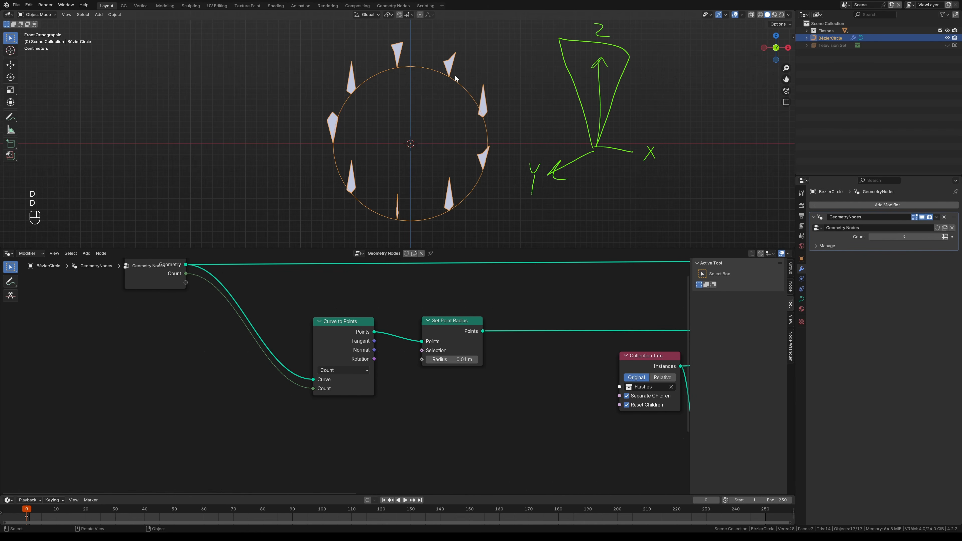
Step: Sketch outward shard outlines and tangent lines at three points along the ring, and erase all annotations
mouse_move(446, 74)
mouse_down()
mouse_move(469, 86)
mouse_move(492, 139)
mouse_move(474, 197)
mouse_up()
mouse_move(448, 74)
mouse_down()
mouse_move(450, 29)
mouse_move(448, 75)
mouse_up()
mouse_move(481, 112)
mouse_down()
mouse_move(525, 121)
mouse_move(483, 114)
mouse_move(481, 92)
mouse_up()
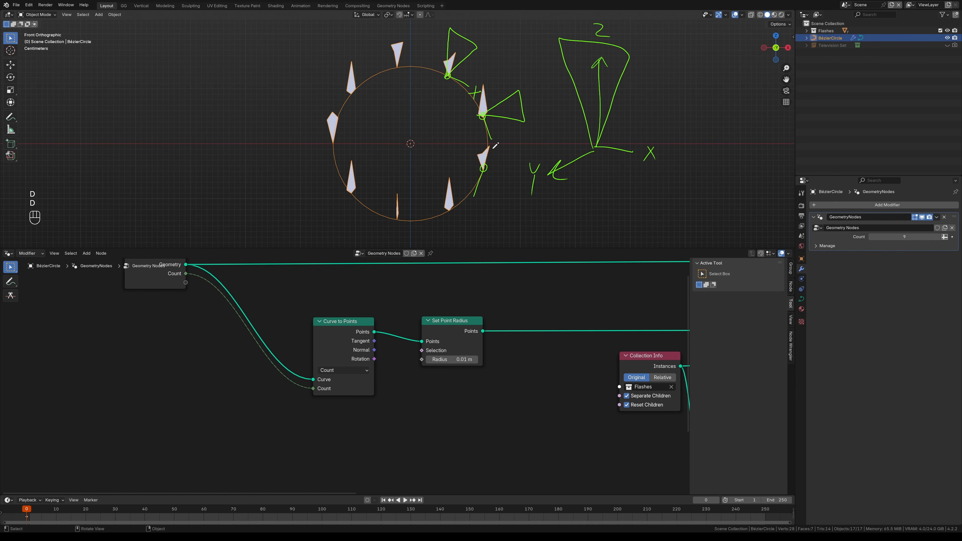
drag(489, 143, 493, 151)
drag(488, 151, 499, 145)
mouse_move(506, 195)
right_down()
mouse_move(473, 182)
mouse_move(472, 47)
mouse_move(595, 80)
mouse_move(577, 171)
mouse_move(548, 47)
right_up()
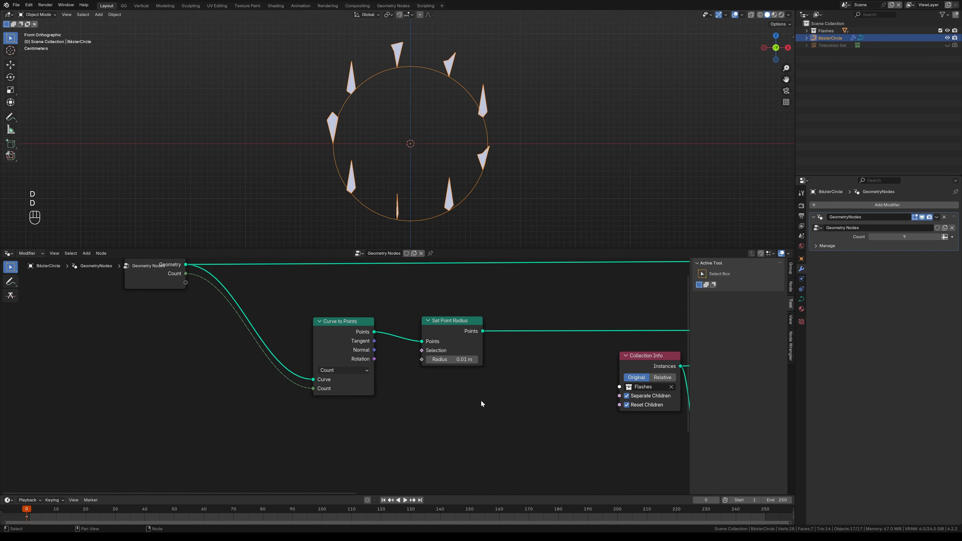
Step: Connect Curve to Points' Tangent output to Align Rotation to Vector's Vector input, routing the link below the other nodes through a reroute
alt+shift+drag(476, 370, 378, 371)
scroll(363, 377, down, 5)
alt+shift+drag(417, 414, 268, 353)
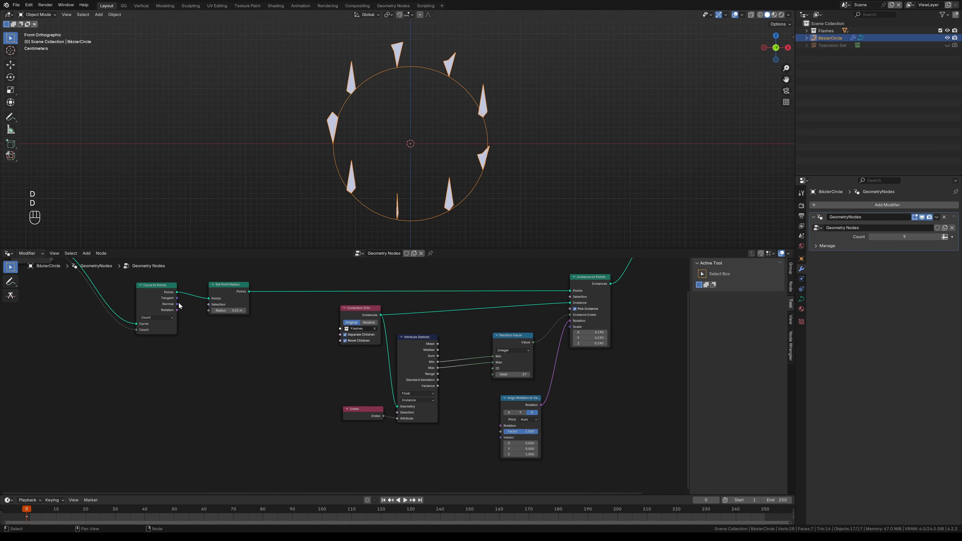
drag(177, 298, 501, 437)
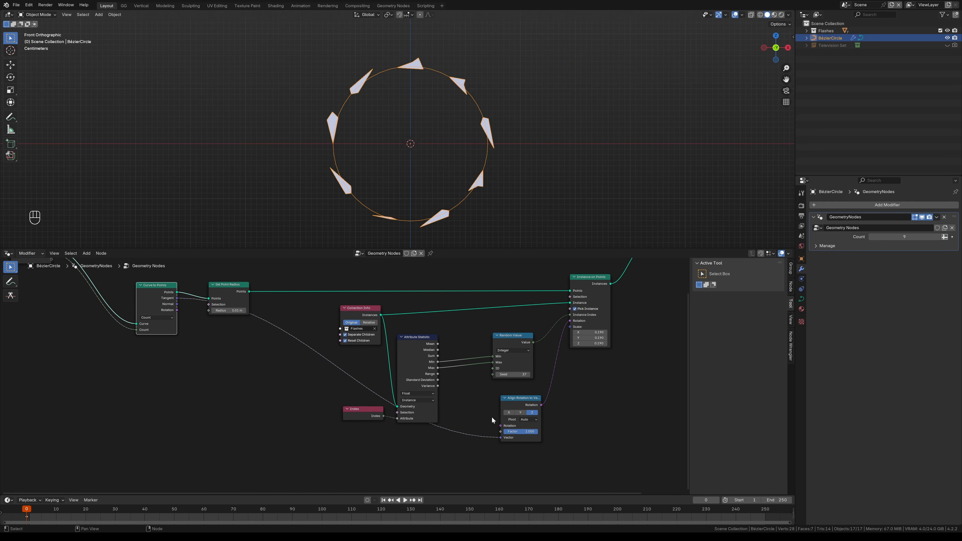
shift+right_drag(287, 373, 308, 329)
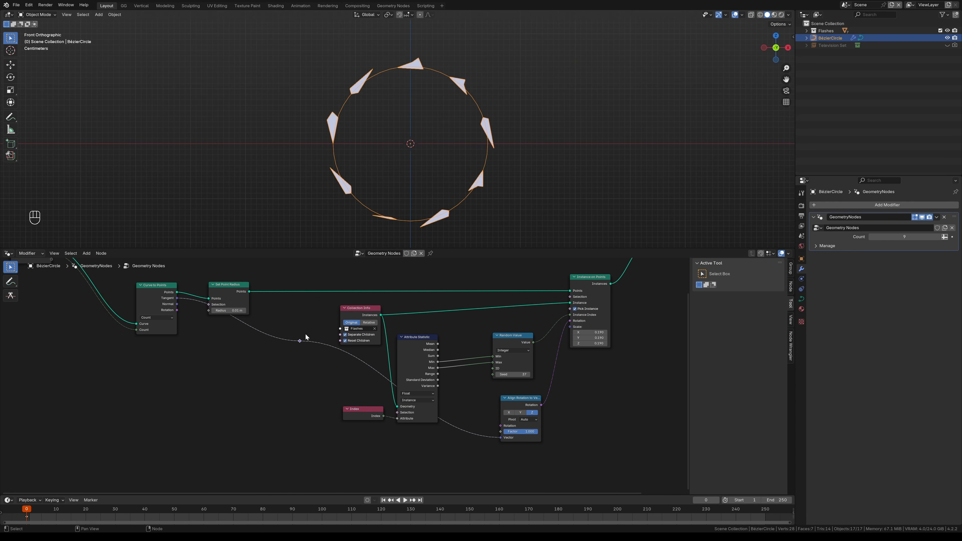
key(g)
click(276, 444)
Step: Set the Align Rotation to Vector node's alignment axis to X
alt+drag(404, 428, 292, 411)
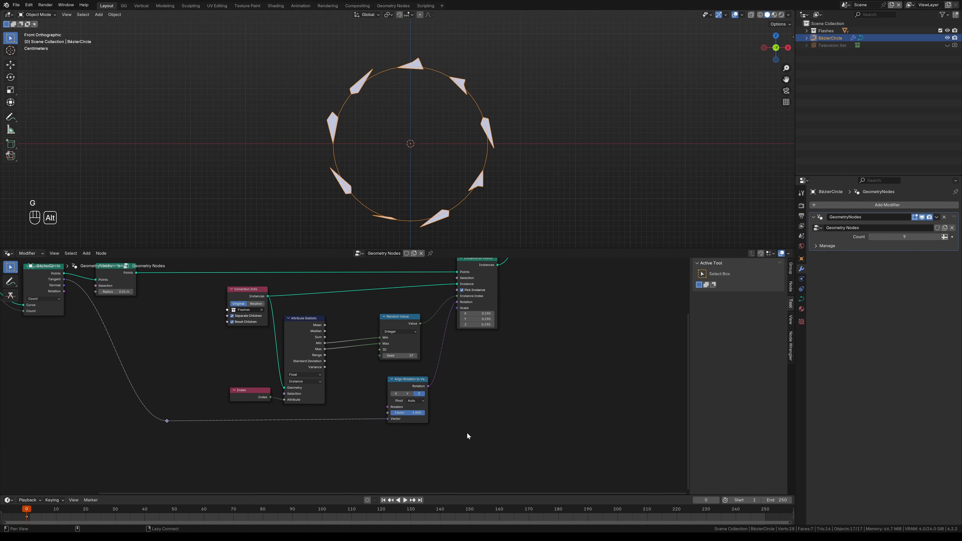
ctrl+alt+drag(467, 436, 451, 413)
click(403, 401)
click(406, 397)
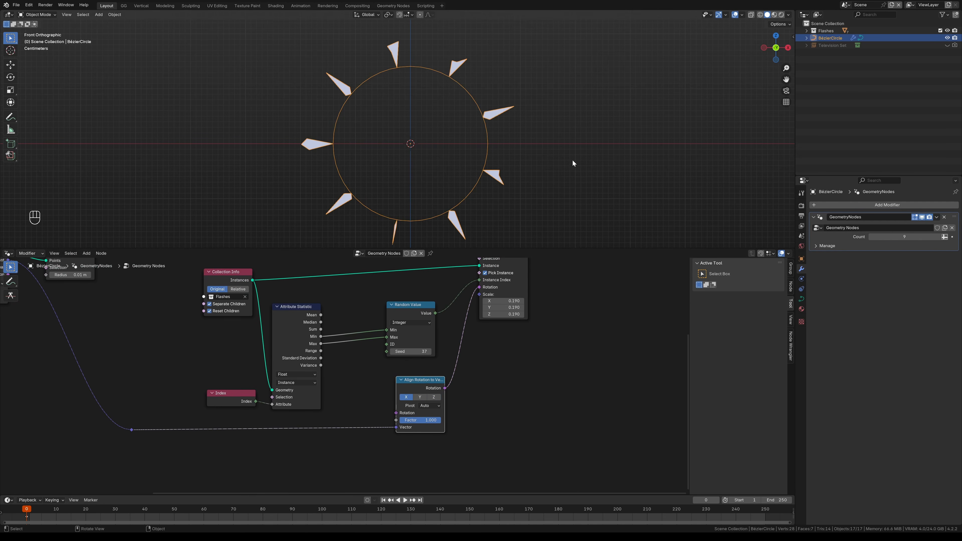
ctrl+alt+drag(572, 159, 533, 197)
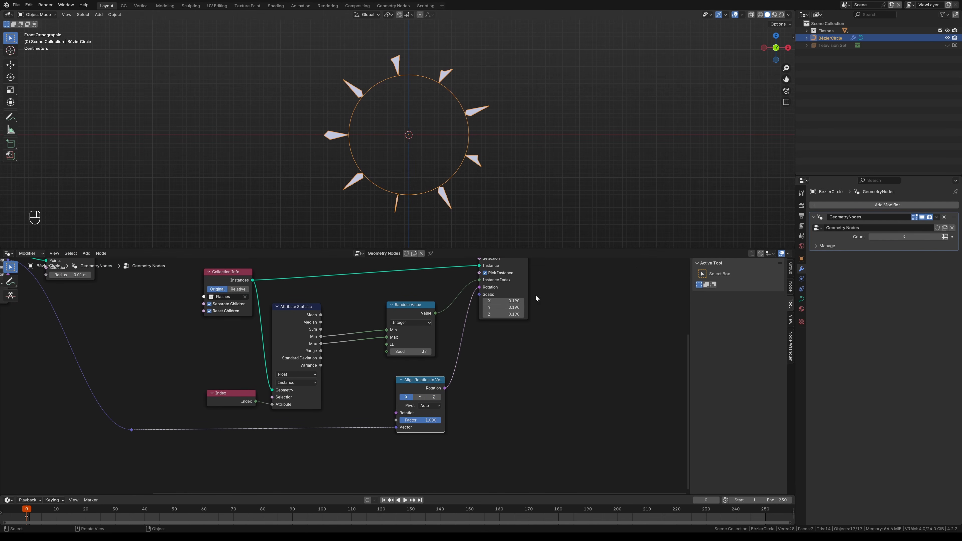
Step: Move Instance on Points, Join Geometry and Group Output farther right, and adjust the Align Rotation to Vector node's position
alt+shift+drag(505, 389, 488, 416)
drag(555, 414, 375, 258)
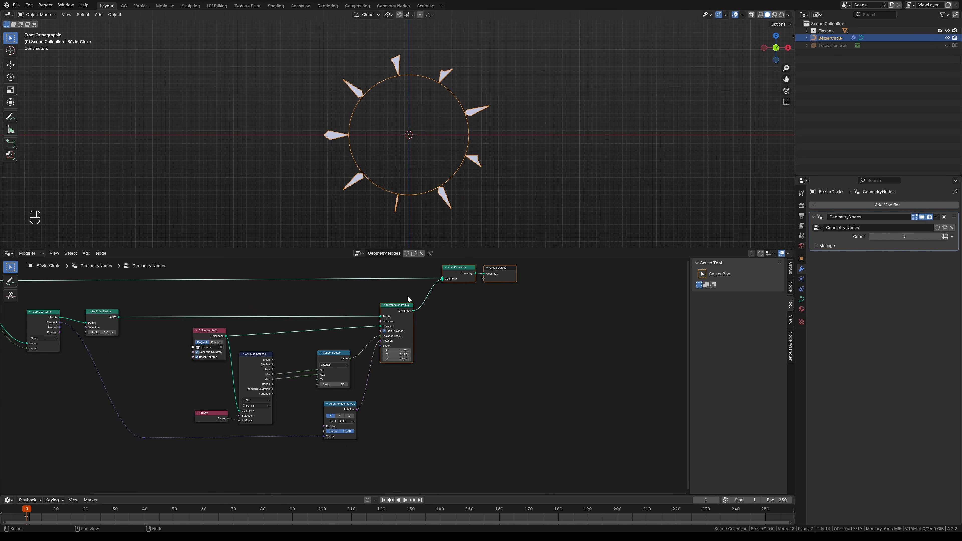
key(g)
click(455, 302)
drag(344, 408, 333, 410)
Step: Set the Instance on Points scale to 1 on X, Y and Z
alt+shift+drag(424, 417, 392, 421)
ctrl+alt+drag(393, 420, 454, 407)
alt+shift+drag(454, 407, 444, 412)
shift+drag(421, 353, 433, 397)
text(1)
key(Return)
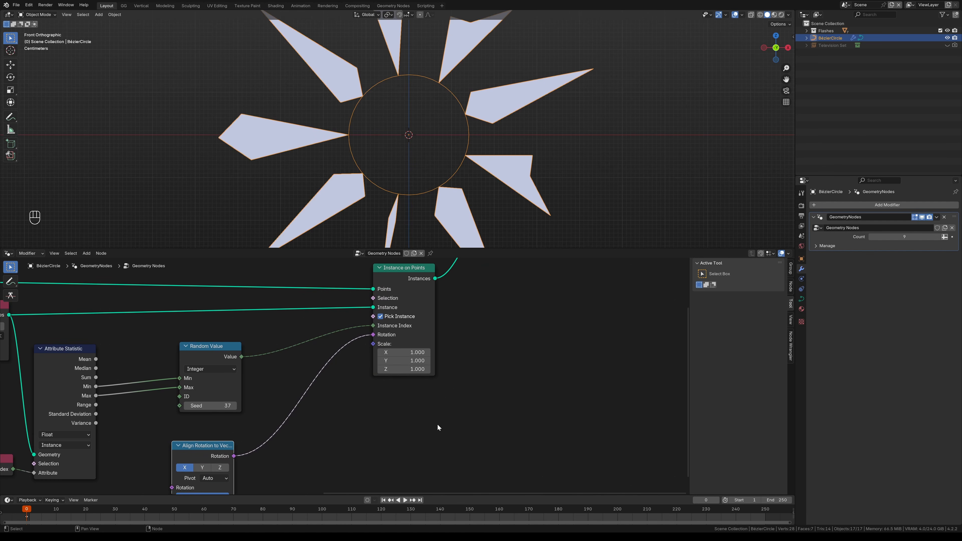
Step: Expose Instance on Points' Scale as a modifier input through a Group Input node placed directly below it
alt+shift+drag(471, 345, 483, 341)
ctrl+alt+drag(483, 341, 484, 380)
alt+shift+drag(484, 380, 521, 373)
ctrl+alt+drag(516, 377, 506, 363)
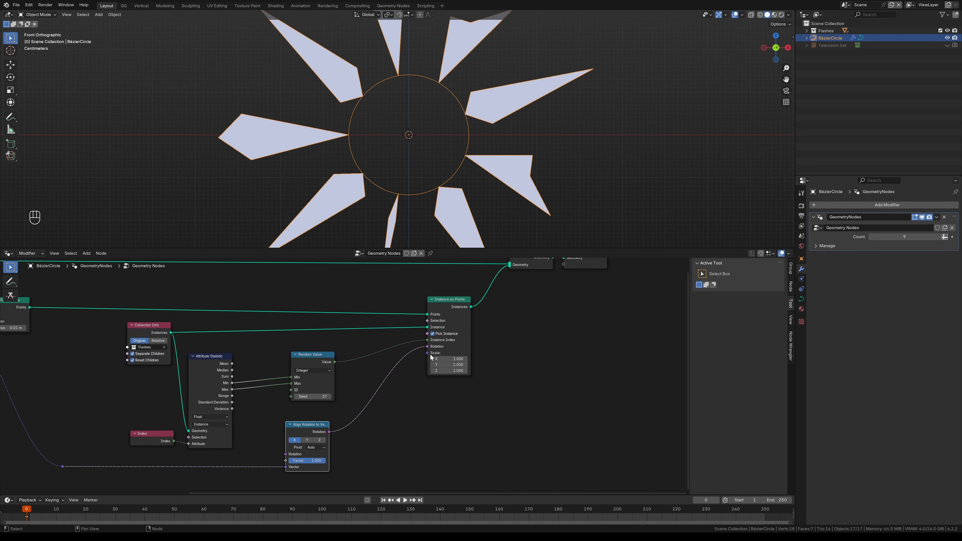
drag(427, 346, 428, 400)
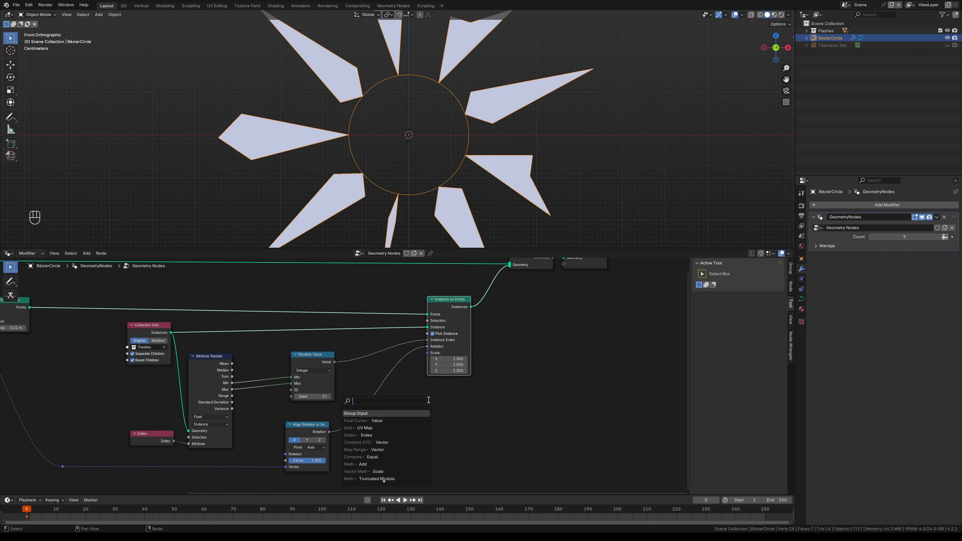
key(Return)
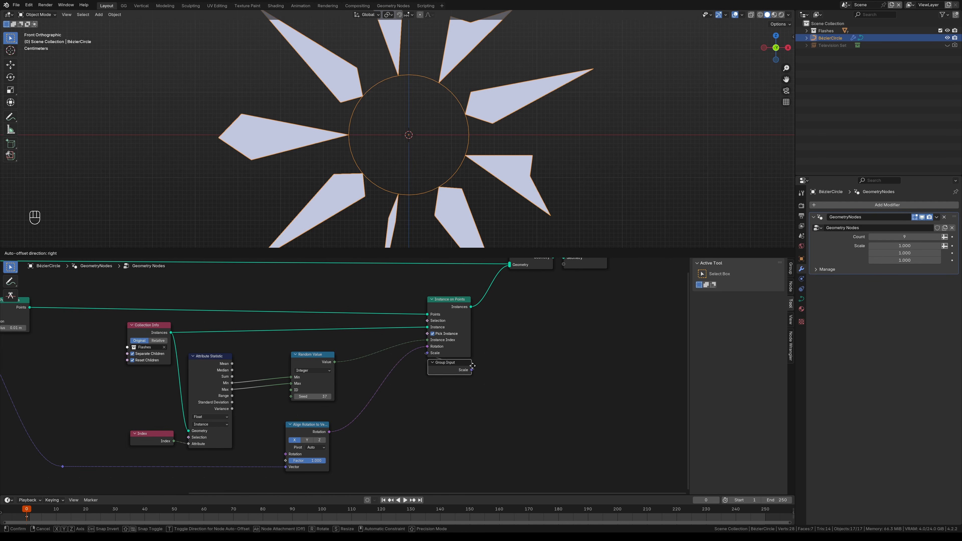
click(472, 367)
Step: Exclude the Flashes collection from the view layer
ctrl+middle_drag(481, 100, 472, 135)
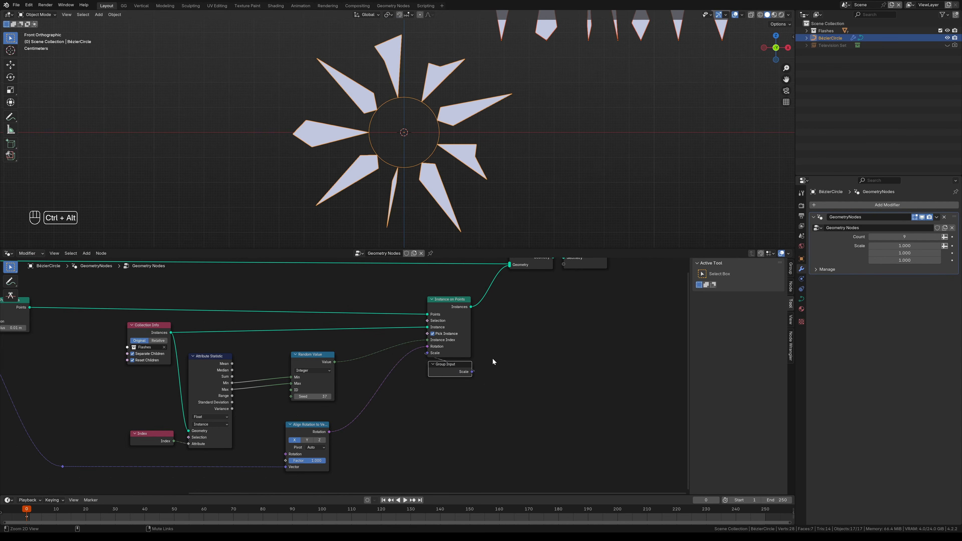
click(941, 31)
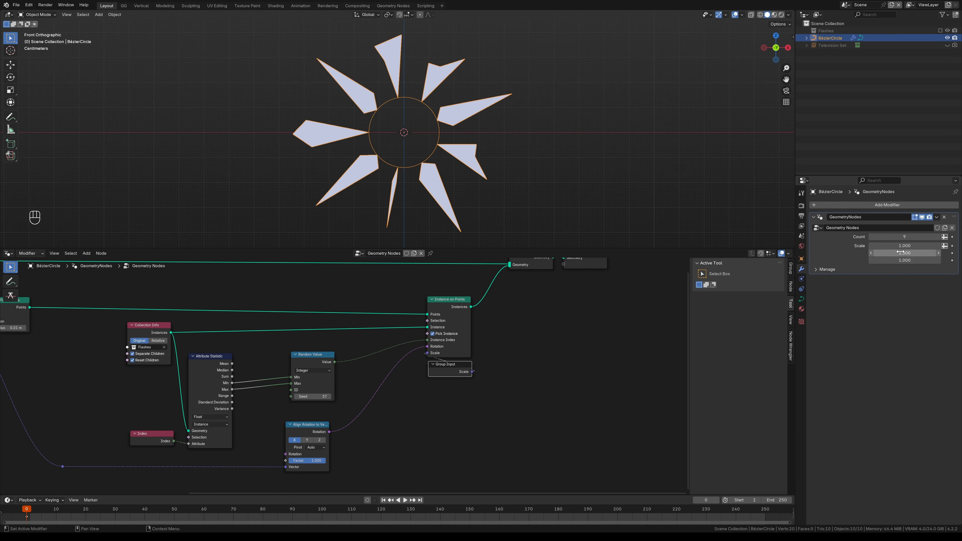
Step: Change the Scale group socket's type from Vector to Float
click(791, 269)
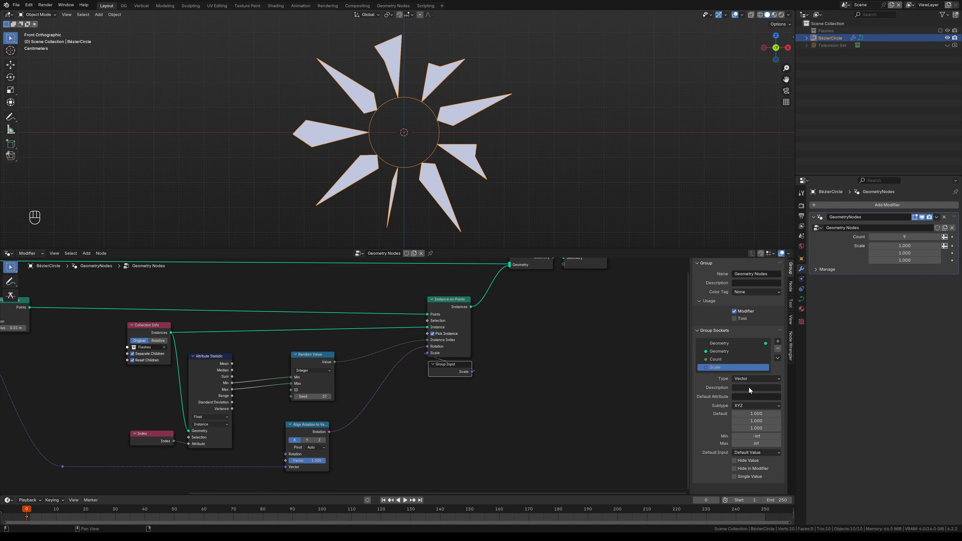
click(742, 378)
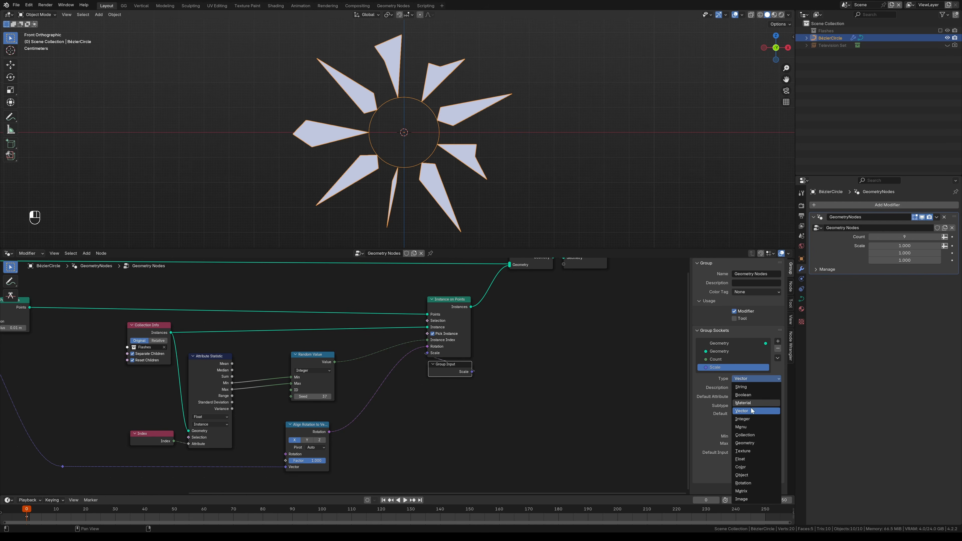
click(743, 460)
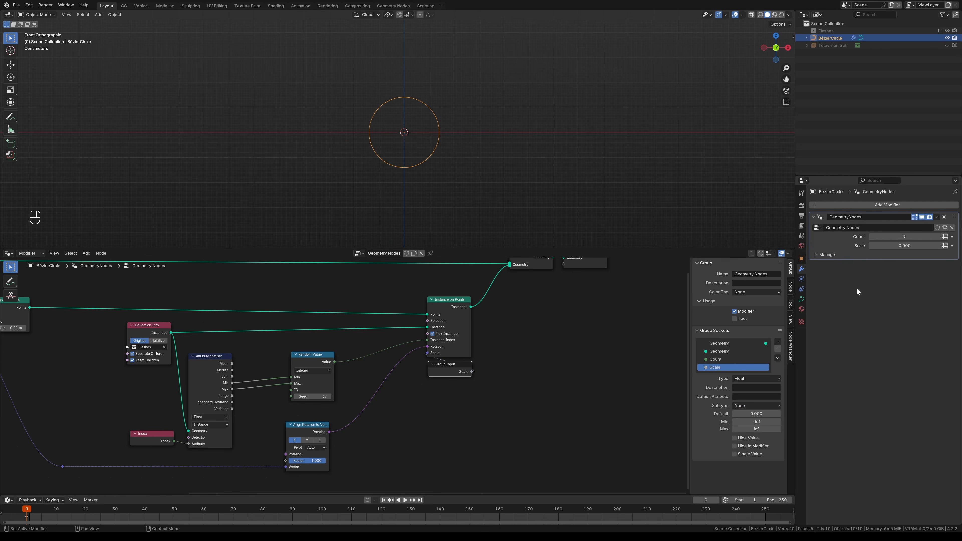
Step: Try out different shard sizes with the modifier's Scale, leaving it at 1
click(888, 249)
text(1)
key(Return)
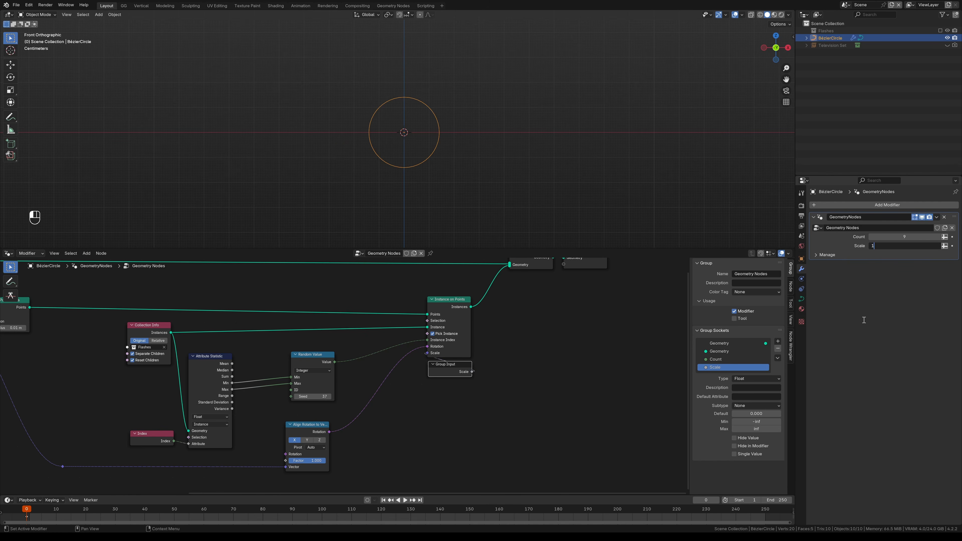
drag(930, 246, 903, 254)
click(906, 246)
text(1)
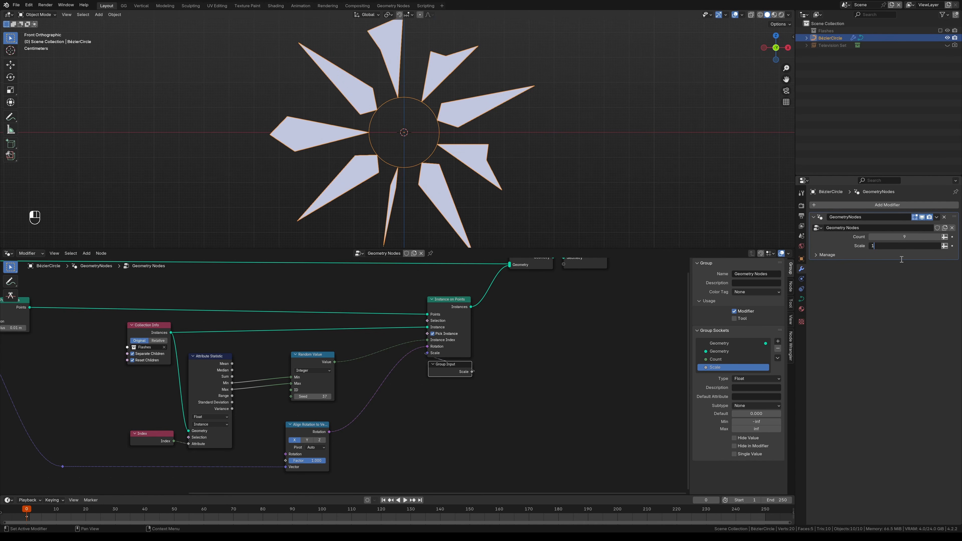
key(Return)
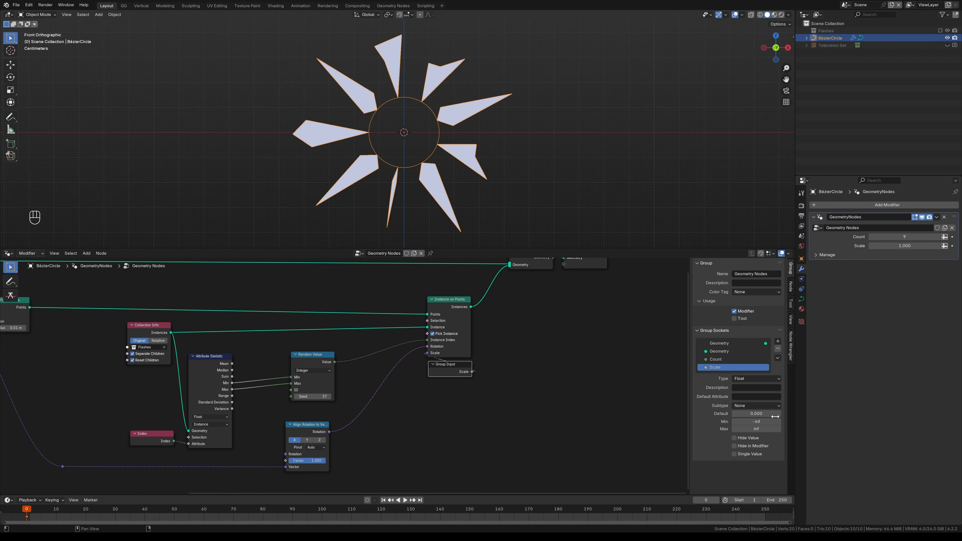
Step: Give the Scale group socket a default of 1 and a minimum of 0
click(746, 414)
text(1)
key(Return)
click(759, 422)
text(0)
key(Return)
Step: Enable a custom color on the Scale Group Input node and apply the Blue color preset
scroll(508, 354, up, 3)
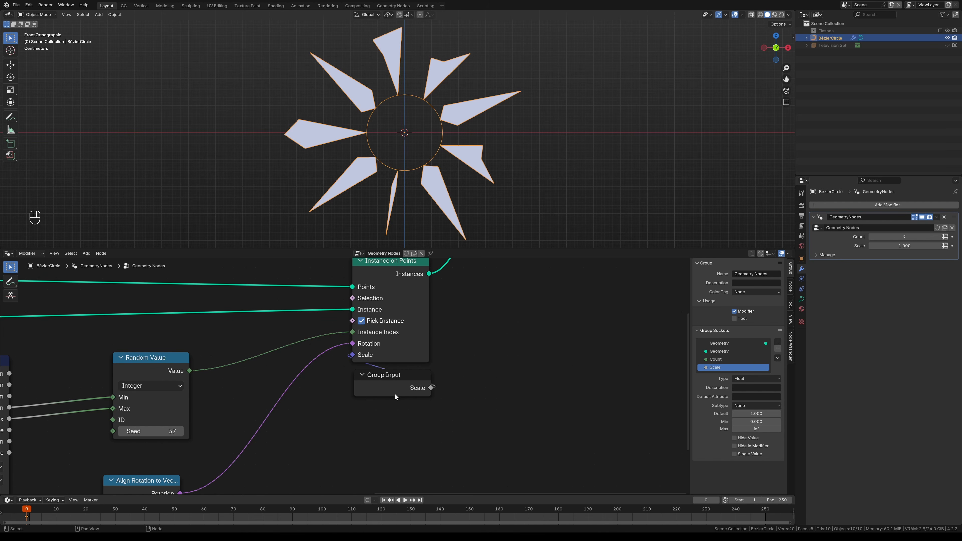
click(403, 382)
click(792, 287)
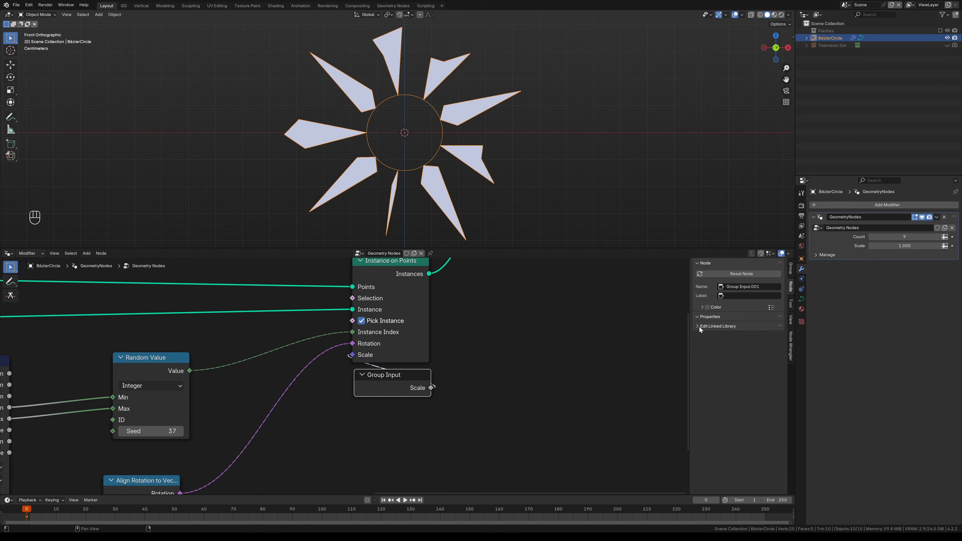
click(707, 308)
click(702, 307)
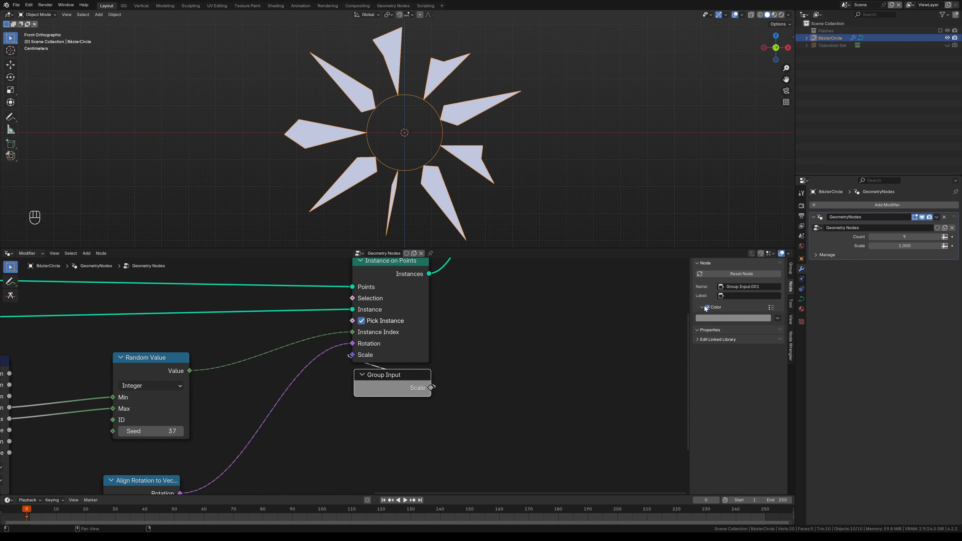
click(726, 319)
mouse_move(739, 259)
mouse_down()
mouse_move(699, 256)
mouse_move(730, 275)
mouse_up()
click(771, 307)
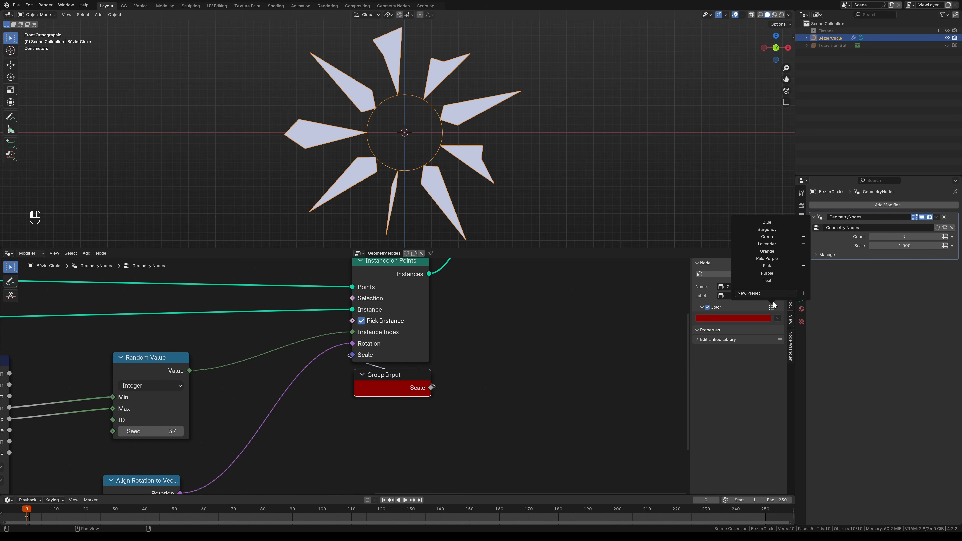
click(771, 223)
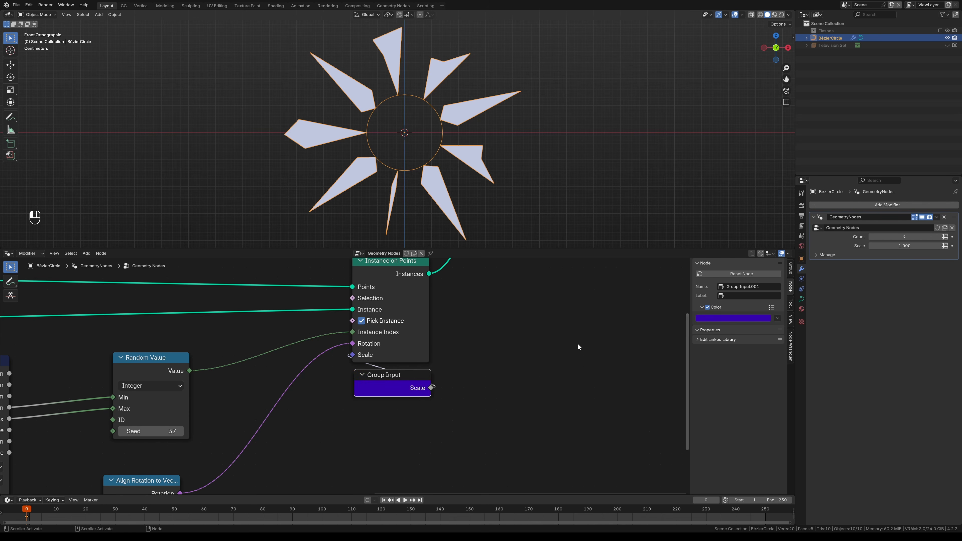
Step: Duplicate the main Group Input node below the original and connect the copy's Count to Curve to Points' Count
scroll(478, 395, down, 2)
alt+shift+drag(240, 402, 537, 400)
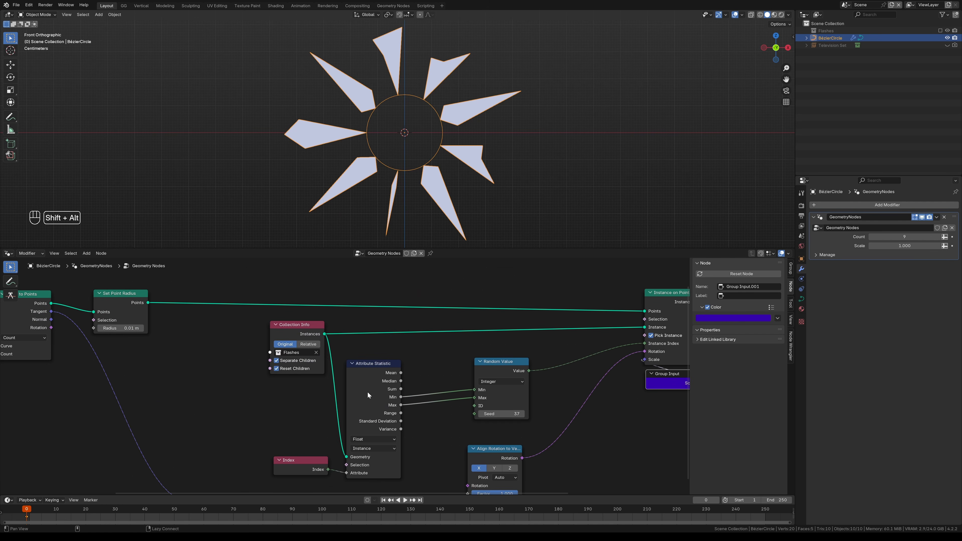
alt+shift+drag(320, 391, 612, 420)
alt+shift+drag(167, 297, 242, 336)
click(234, 322)
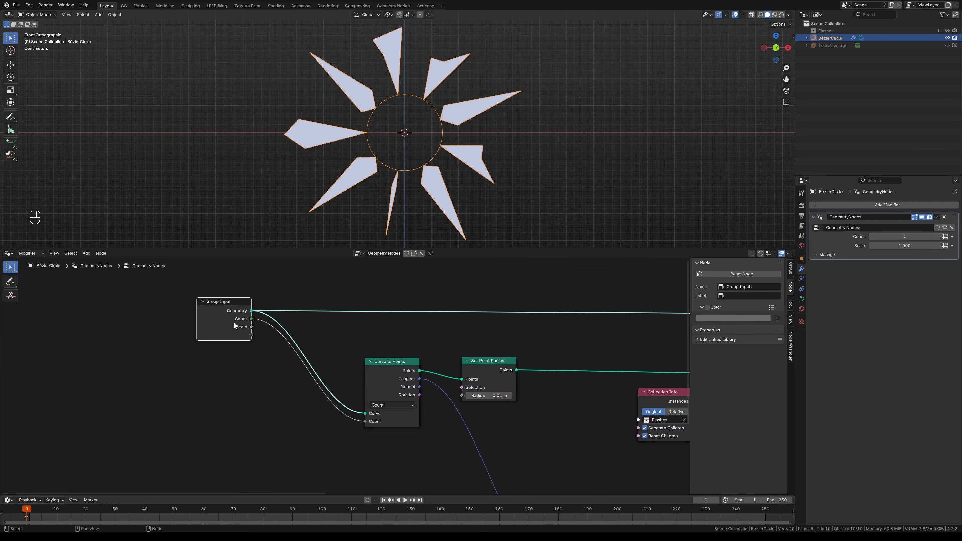
key(shift+d)
click(263, 426)
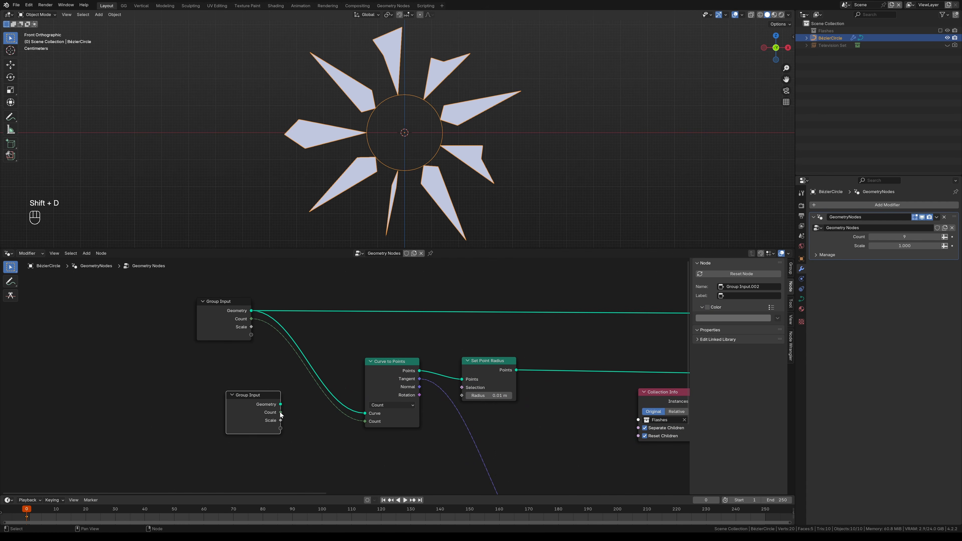
drag(280, 413, 366, 423)
Step: Hide the unused sockets on the duplicated and original Group Input nodes
key(ctrl+h)
click(233, 324)
key(ctrl+h)
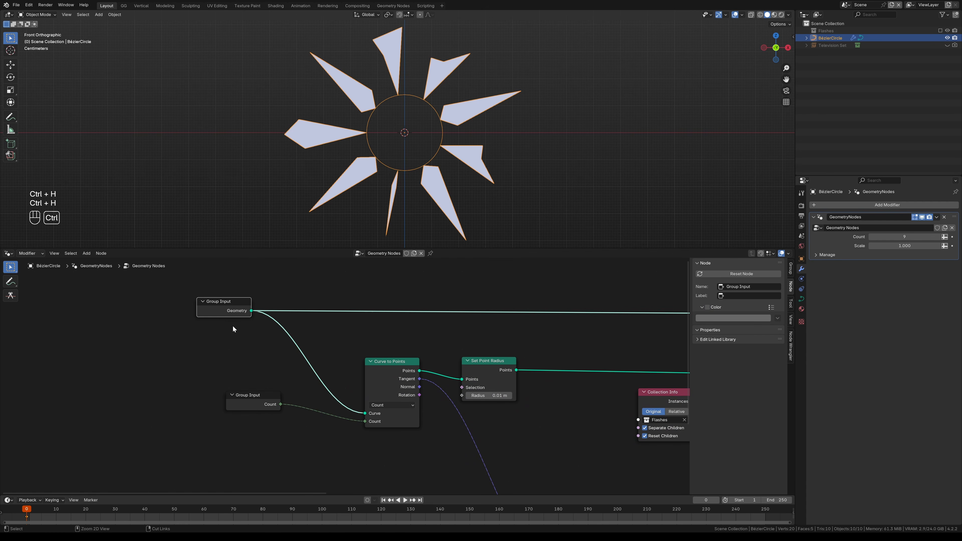
Step: Apply the Blue color preset to the Count Group Input node and move it closer to Curve to Points
click(251, 400)
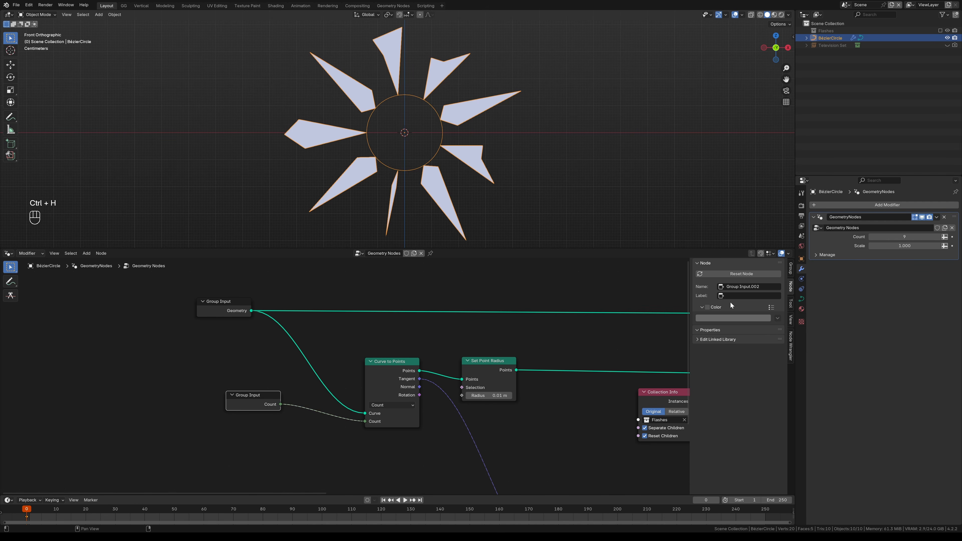
click(770, 309)
click(761, 233)
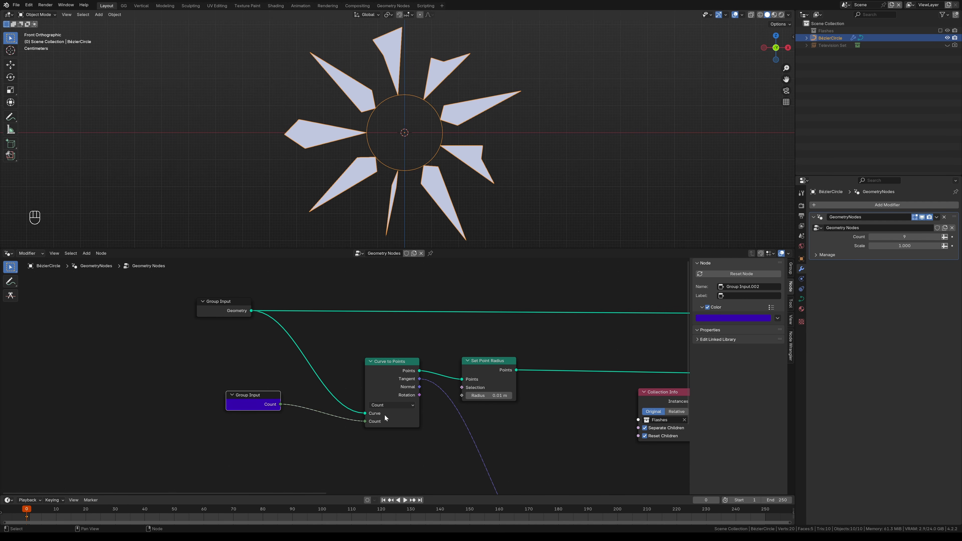
drag(278, 406, 332, 428)
ctrl+middle_drag(549, 376, 451, 365)
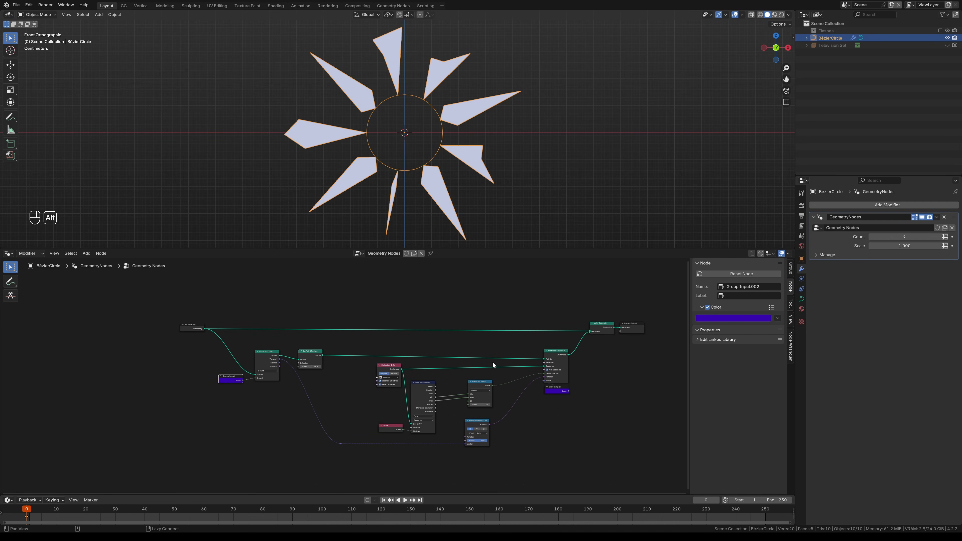
scroll(600, 380, up, 1)
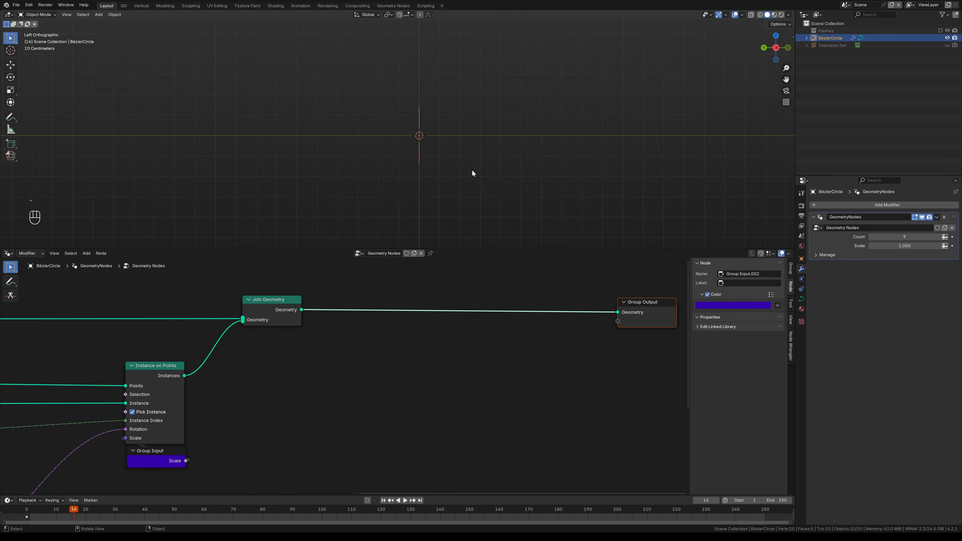
Step: Sketch annotation strokes curving outward from the shards around the circle in perspective view, and erase them
mouse_move(472, 169)
alt+mouse_down()
mouse_move(418, 161)
mouse_move(448, 128)
mouse_move(436, 110)
mouse_move(524, 81)
alt+mouse_up()
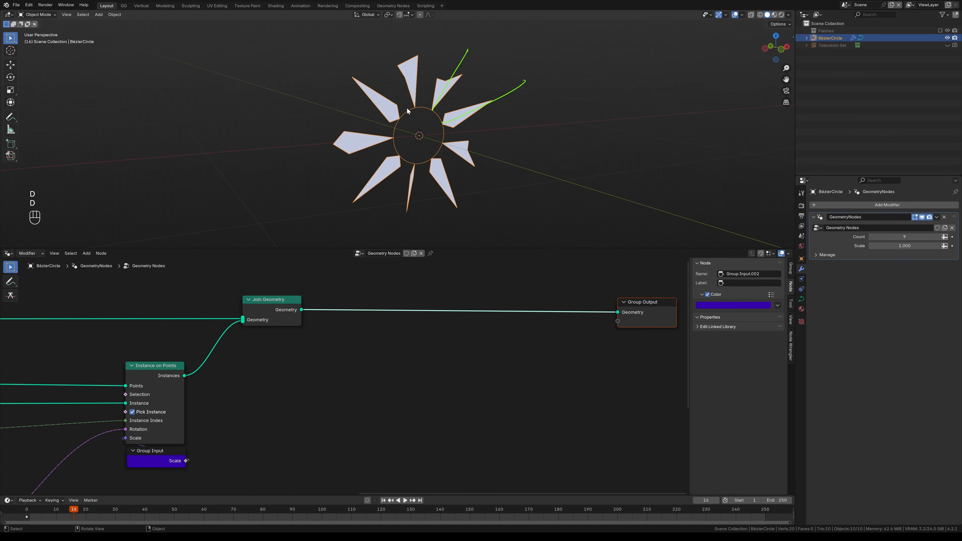
drag(413, 110, 399, 32)
drag(435, 138, 535, 182)
mouse_move(538, 163)
right_down()
mouse_move(462, 97)
mouse_move(390, 66)
right_up()
Step: Sketch annotation strokes fanning out to one side of the circle in the Left Orthographic view, and erase them
key(ctrl+KP_3)
mouse_move(416, 104)
mouse_down()
mouse_move(470, 46)
mouse_move(493, 86)
mouse_up()
drag(425, 149, 491, 153)
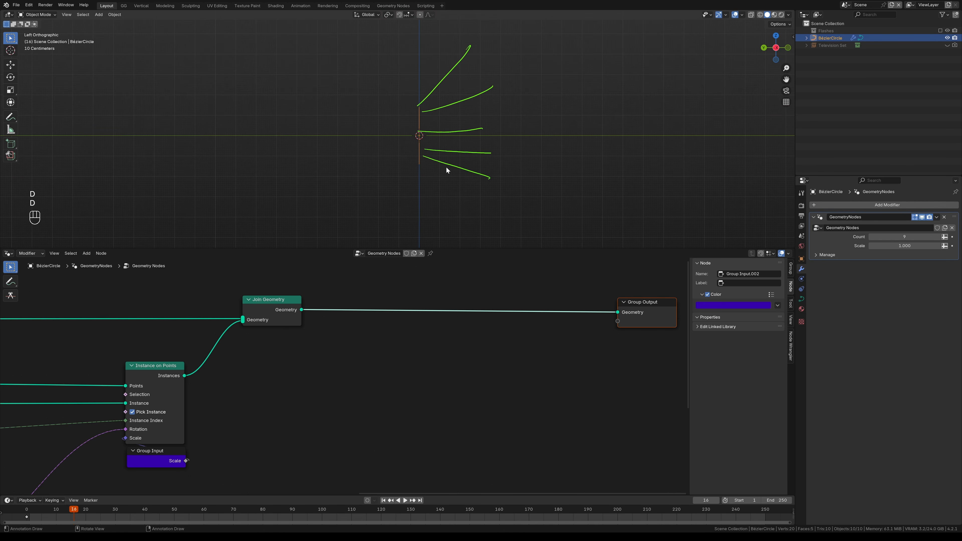
drag(416, 161, 480, 213)
mouse_move(478, 228)
right_down()
mouse_move(468, 65)
mouse_move(444, 96)
right_up()
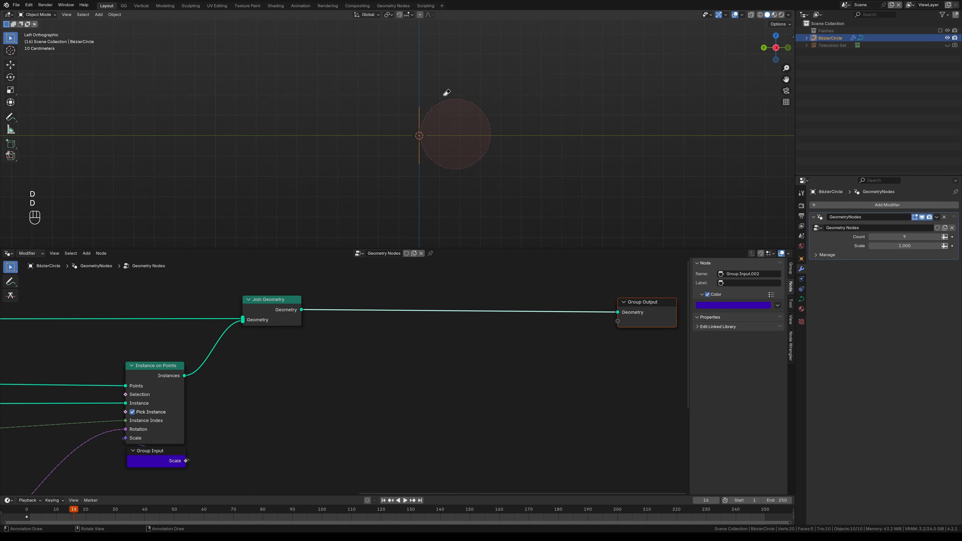
ctrl+alt+drag(460, 129, 485, 191)
Step: Move the Join Geometry node next to Group Output to make room after Instance on Points
mouse_move(493, 172)
alt+mouse_down()
mouse_move(435, 178)
mouse_move(434, 329)
alt+mouse_up()
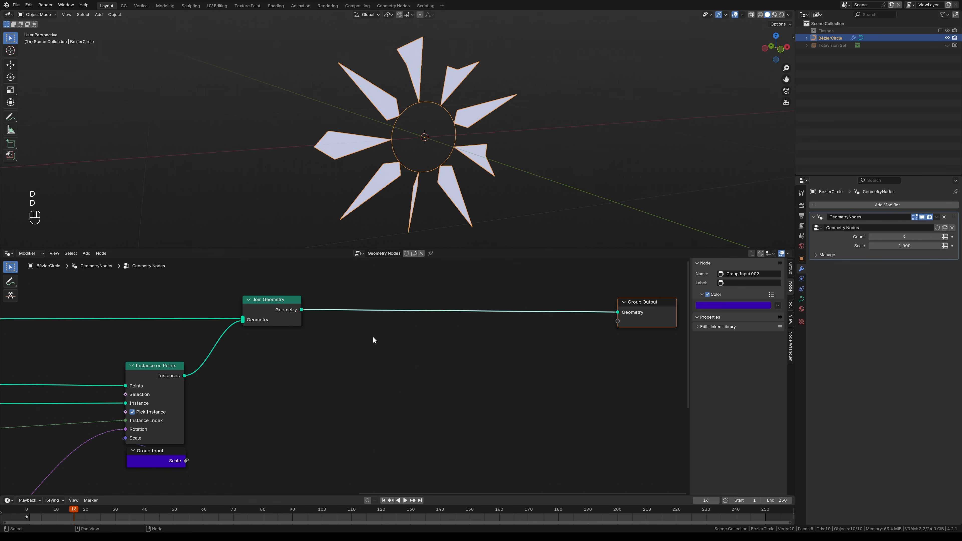
key(shift+a)
click(275, 309)
drag(275, 309, 568, 300)
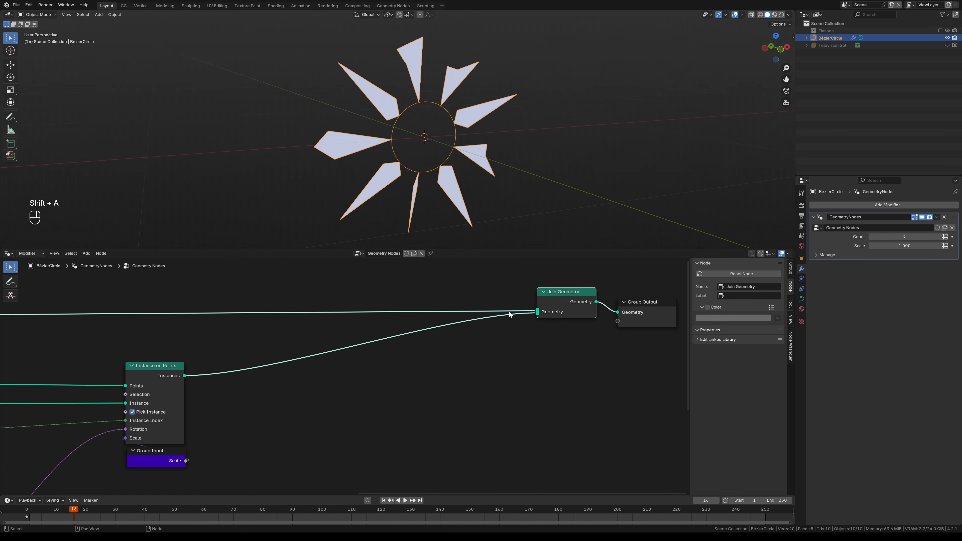
Step: Add a Rotate Instances node on the link between Instance on Points and Join Geometry
key(shift+a)
click(346, 374)
text(rot)
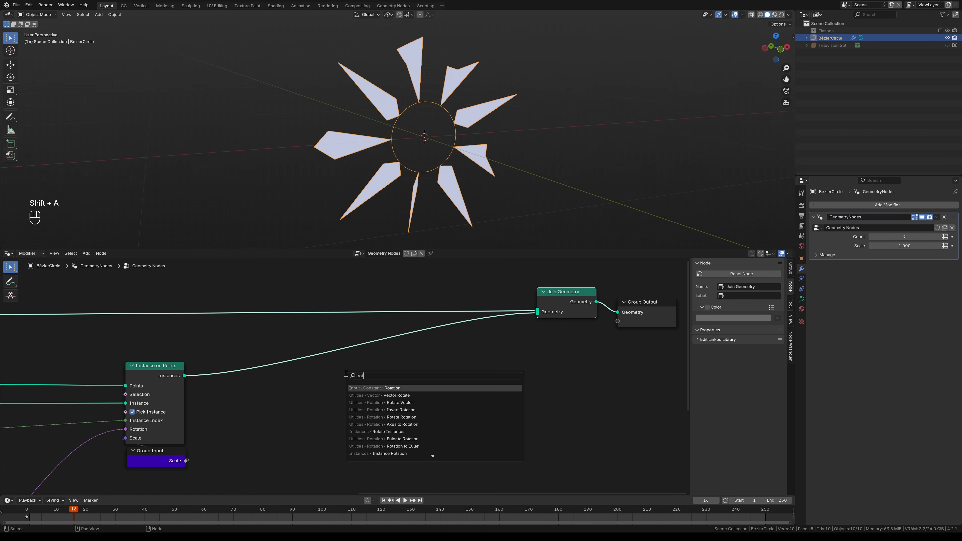
text(ate inst)
key(Return)
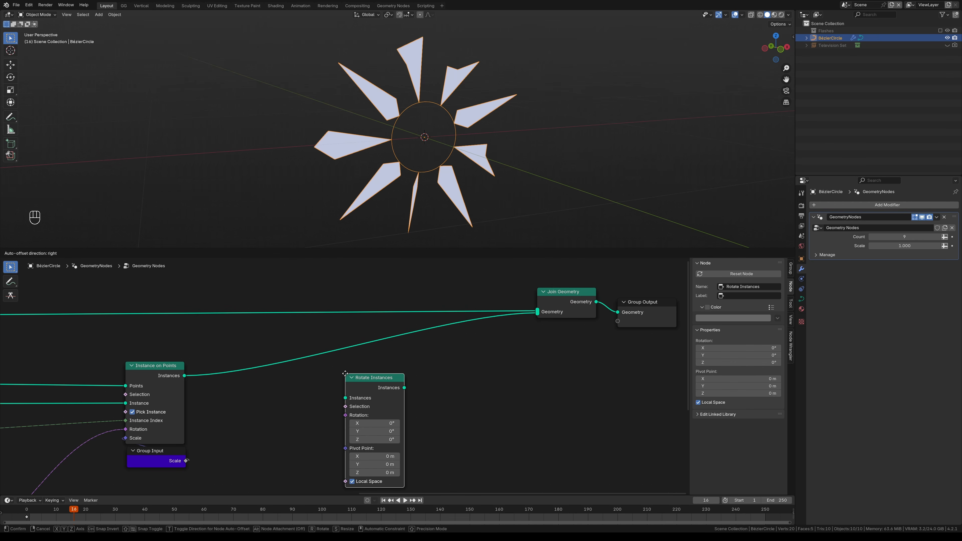
click(356, 346)
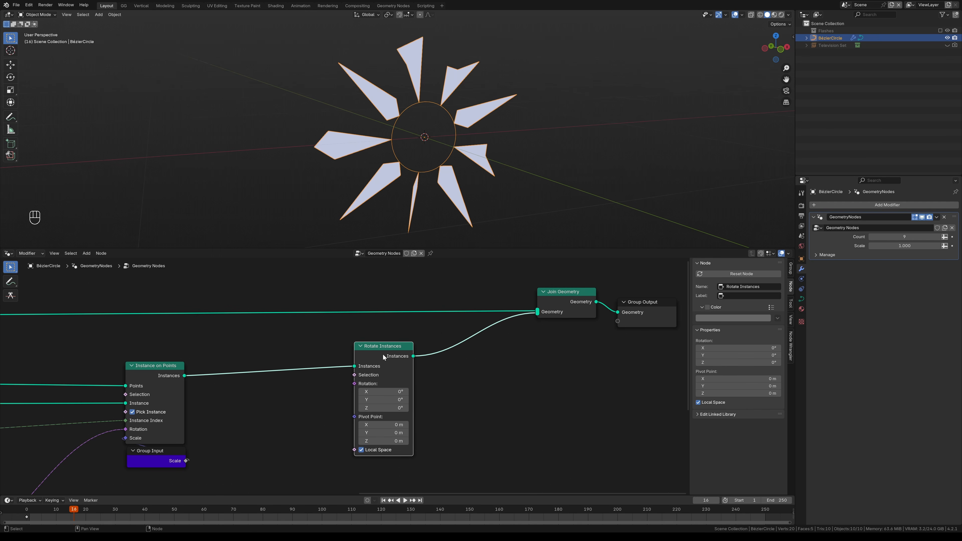
Step: Try X rotations of 65° and 48.7° on the Rotate Instances node
key(ctrl+z)
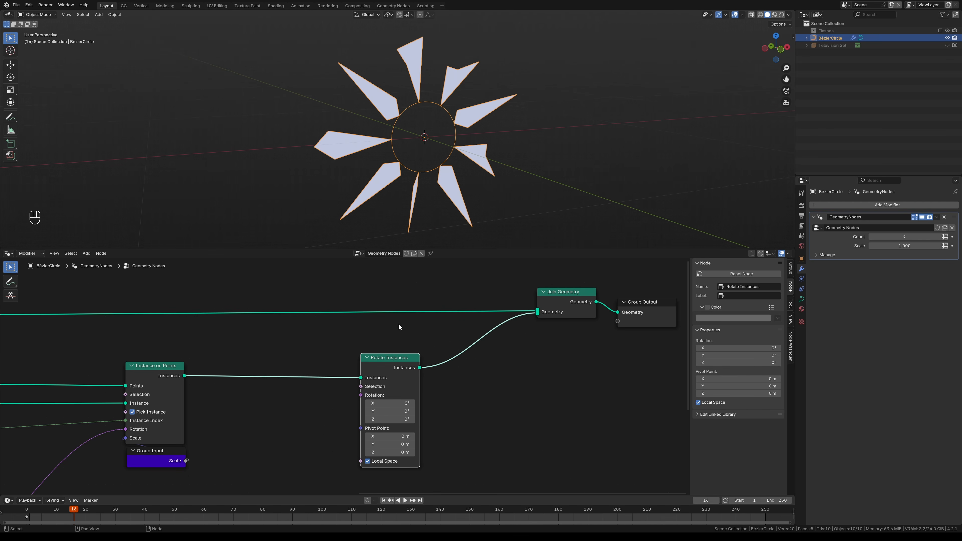
key(ctrl+shift+z)
drag(390, 403, 414, 403)
alt+drag(516, 132, 491, 153)
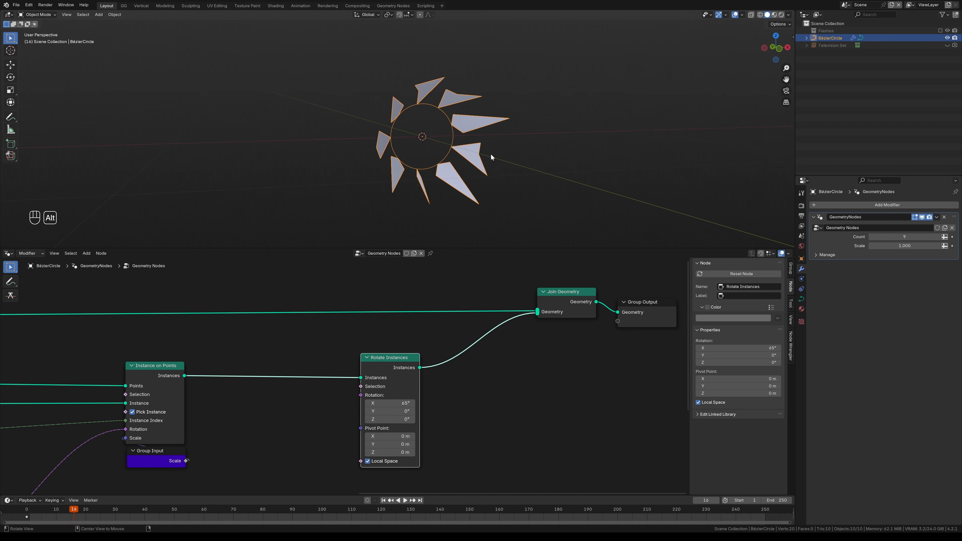
drag(380, 360, 386, 358)
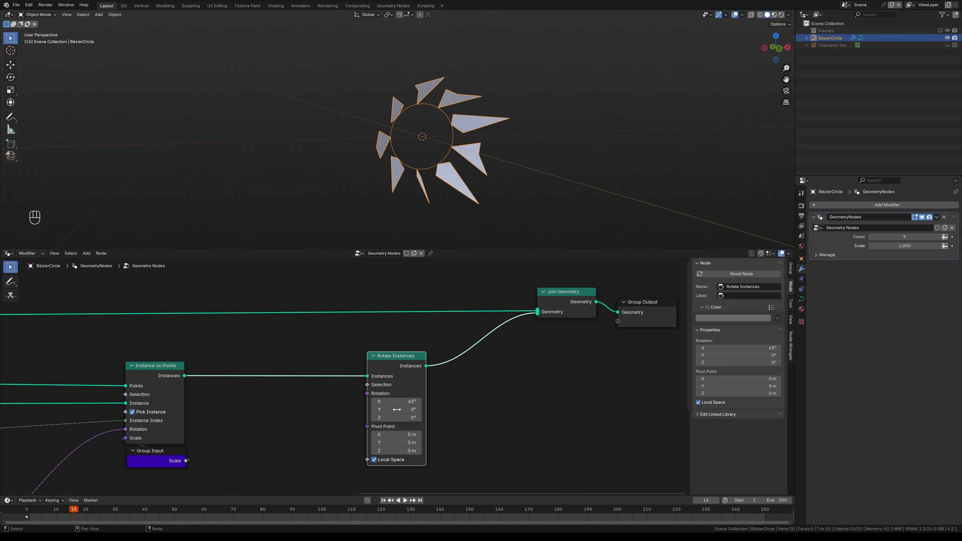
drag(398, 401, 359, 411)
Step: Make room before Rotate Instances, add a Combine XYZ node there, and connect its Vector output to the Rotation input
drag(396, 363, 430, 364)
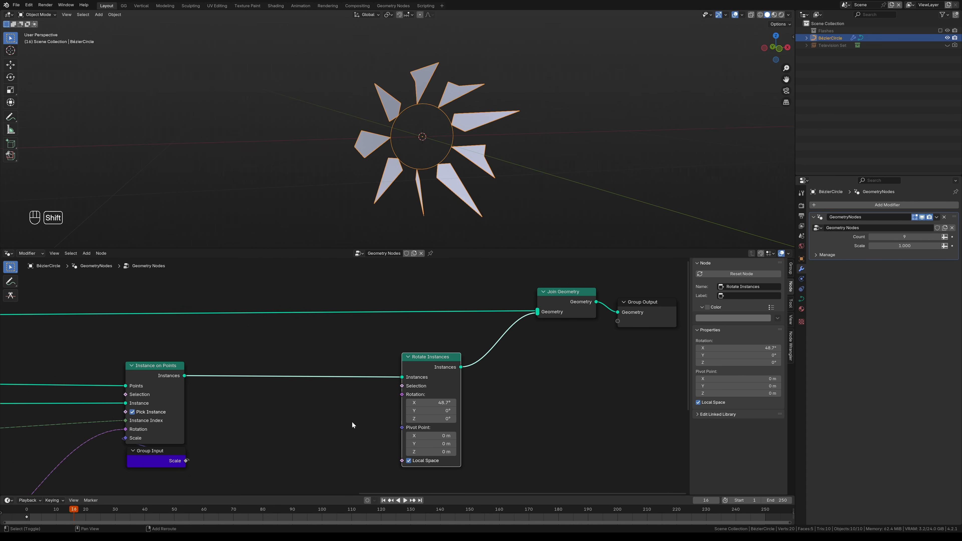
shift+middle_drag(352, 422, 419, 340)
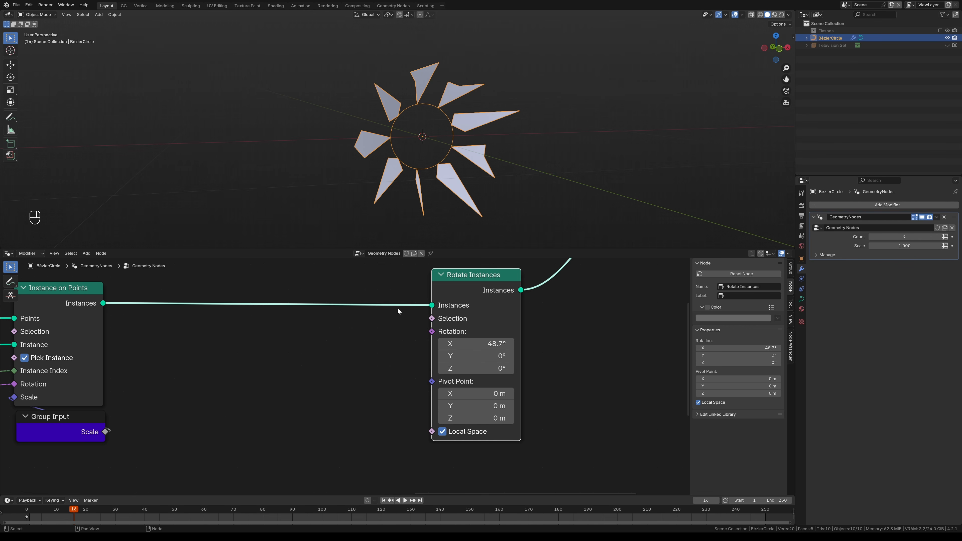
key(shift+a)
text(combine)
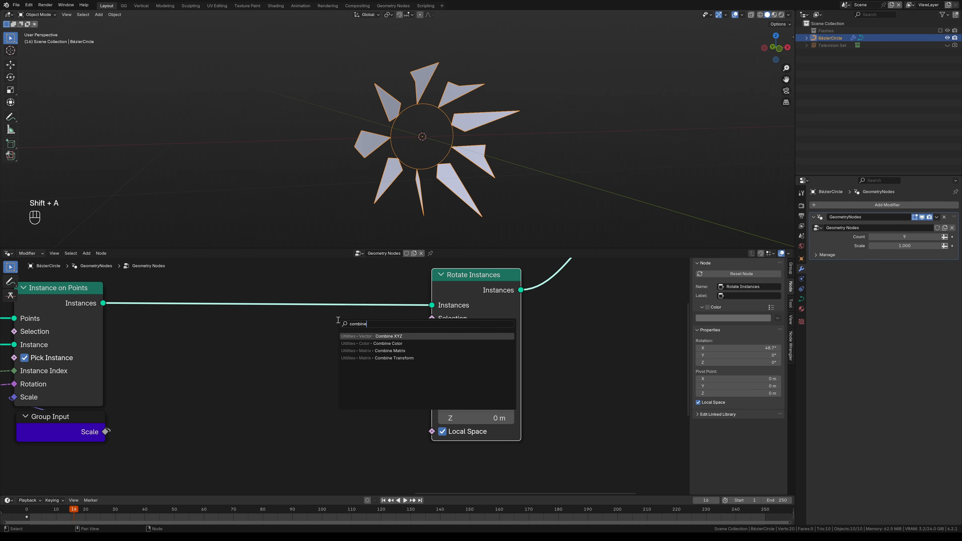
key(Return)
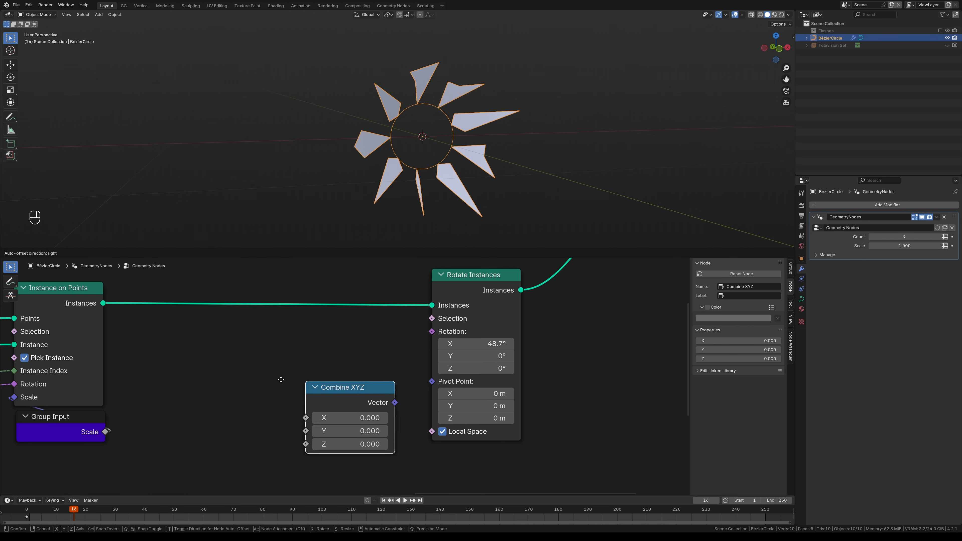
click(286, 330)
drag(382, 352, 429, 334)
Step: Try X values of 0.400 and 2 on the Combine XYZ node
drag(341, 352, 368, 359)
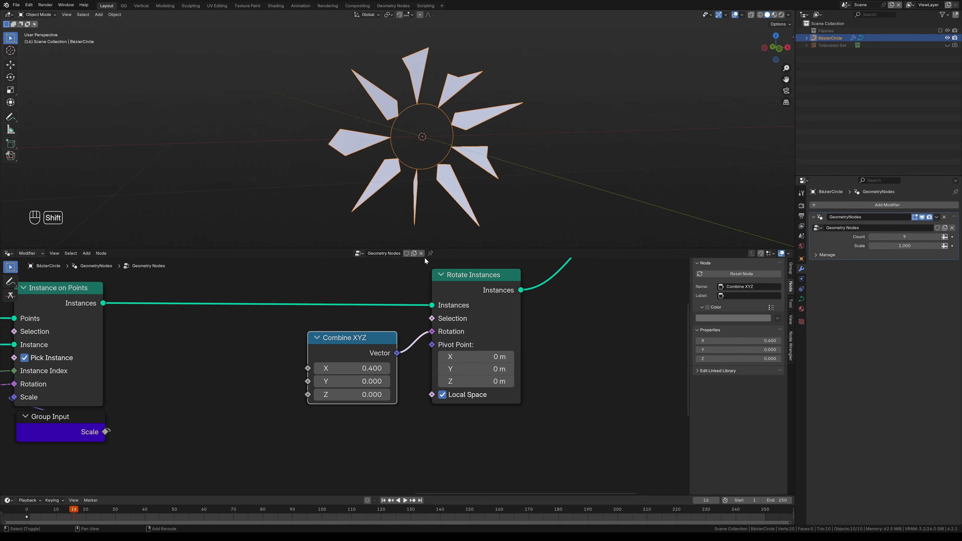
scroll(476, 198, down, 2)
alt+middle_drag(477, 201, 472, 192)
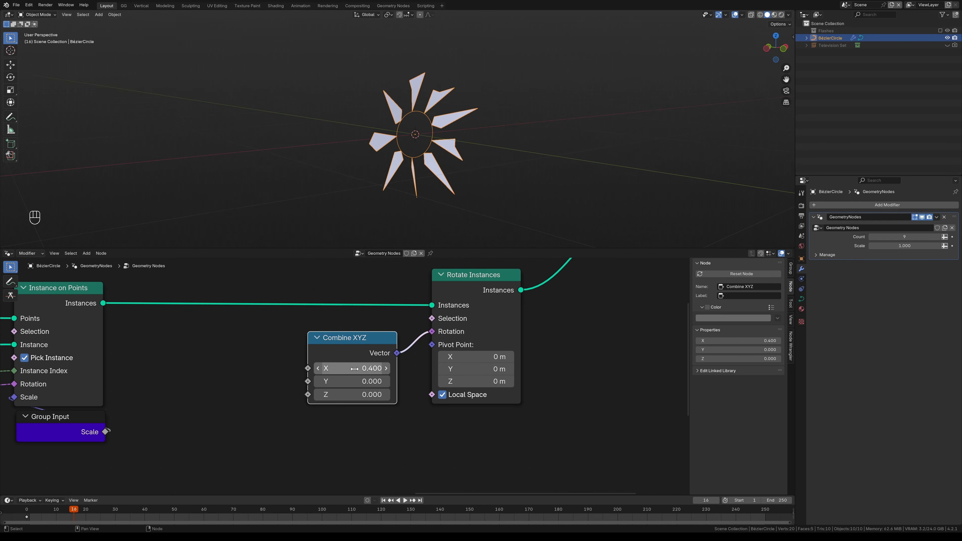
double_click(364, 370)
text(2)
key(Return)
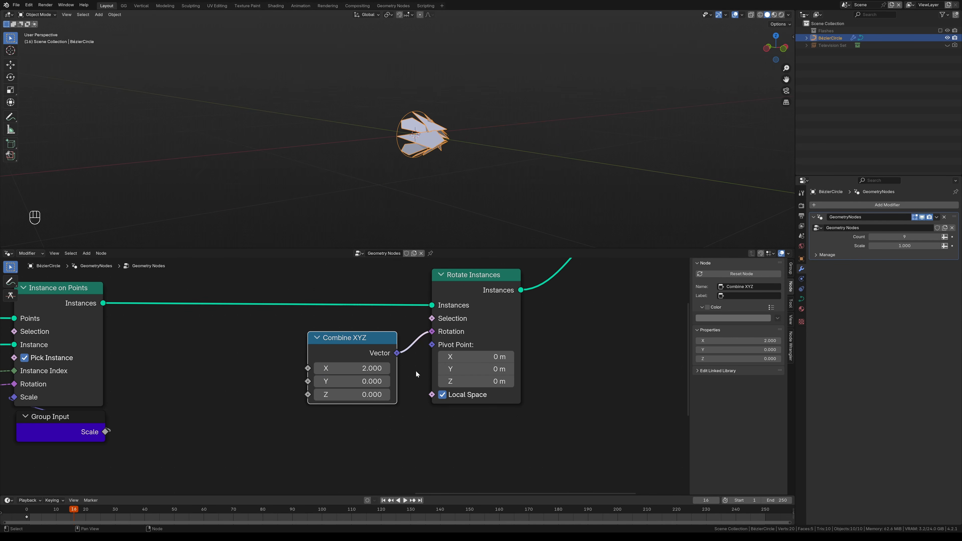
Step: Disconnect Combine XYZ from Rotate Instances to compare with an X rotation of 2°, then reconnect its Vector to Rotation
drag(431, 332, 474, 341)
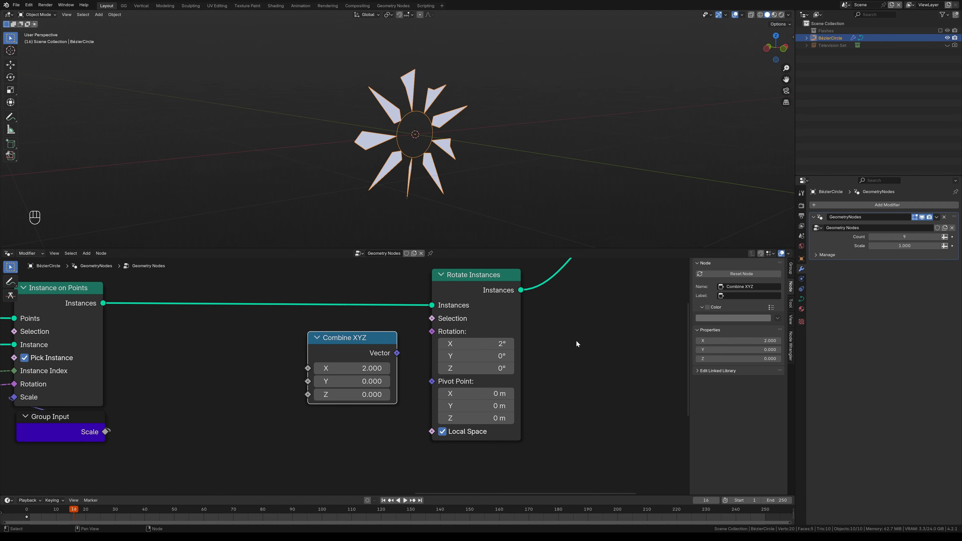
drag(335, 346, 288, 349)
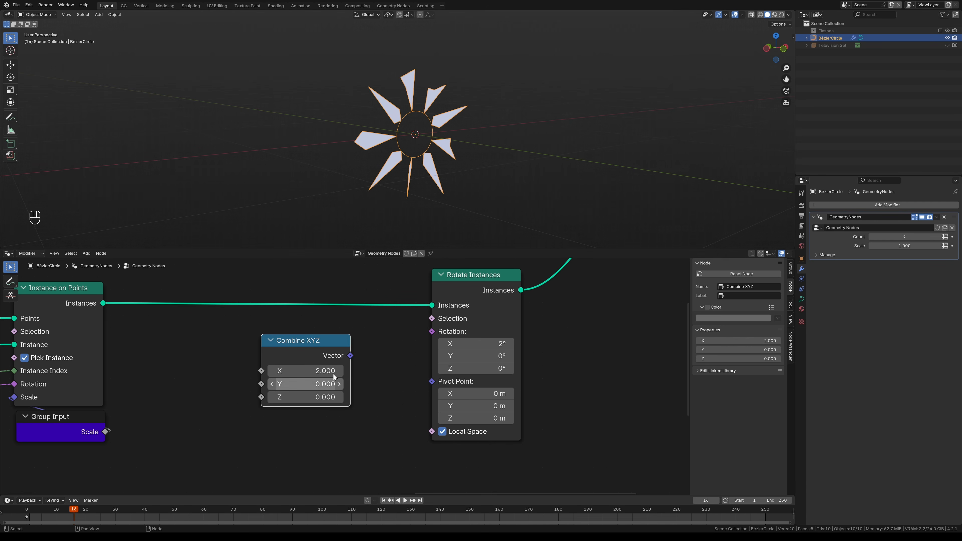
drag(350, 357, 432, 332)
scroll(378, 318, down, 2)
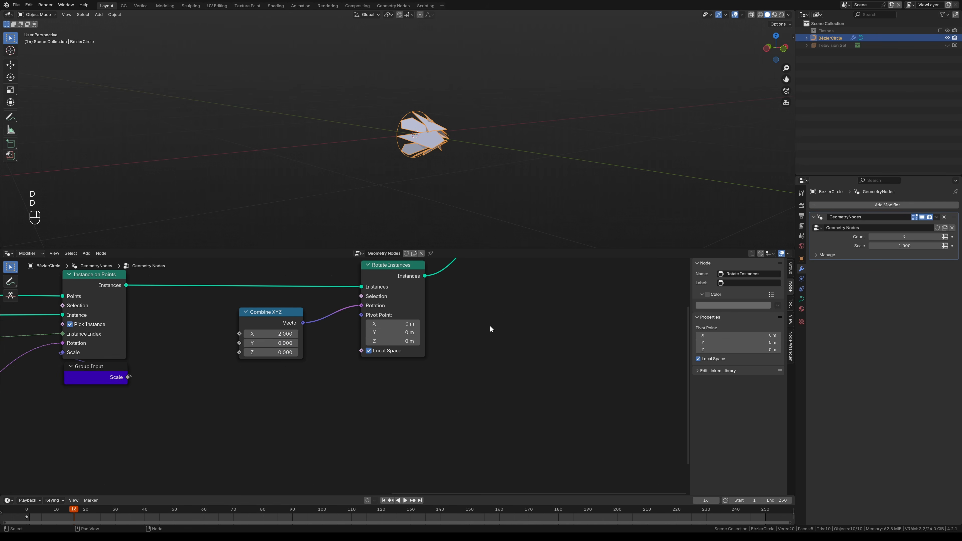
Step: Annotate the node editor by hand with "Degrees", "Radians" and "π (pi) = 180°"
mouse_move(491, 321)
mouse_down()
mouse_move(530, 347)
mouse_move(552, 322)
mouse_move(576, 322)
mouse_move(590, 307)
mouse_up()
middle_drag(314, 363, 307, 352)
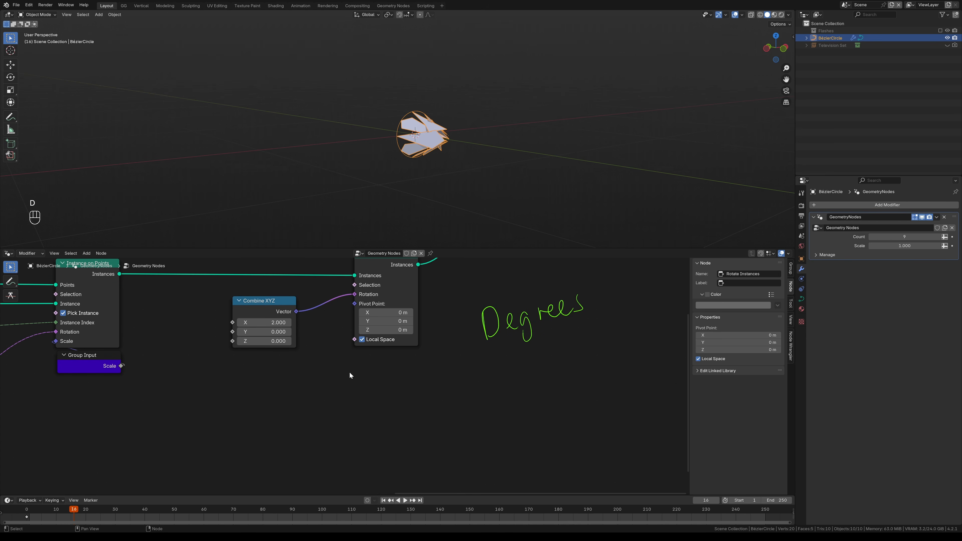
mouse_move(340, 370)
mouse_down()
mouse_move(339, 407)
mouse_move(367, 398)
mouse_up()
mouse_move(427, 364)
mouse_down()
mouse_move(427, 376)
mouse_move(442, 369)
mouse_up()
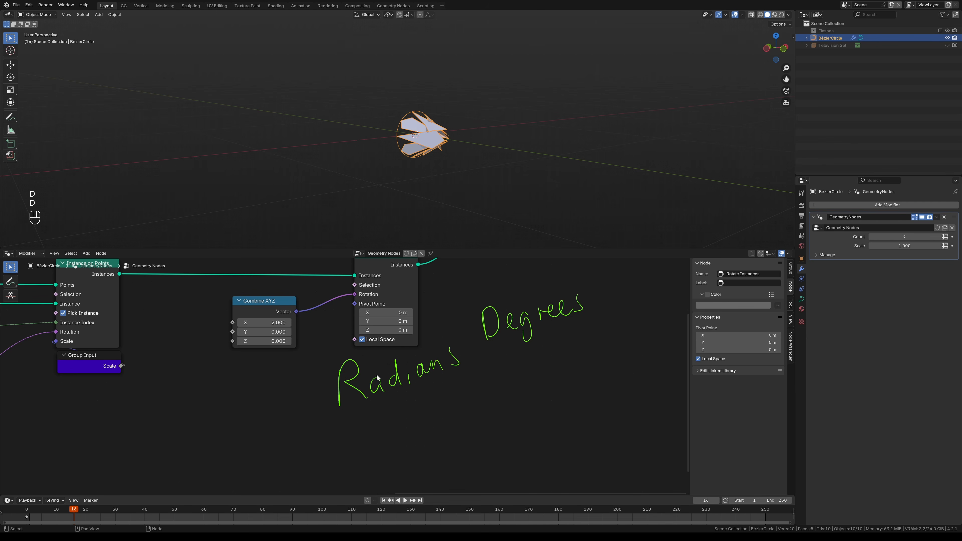
mouse_move(401, 413)
mouse_down()
mouse_move(402, 437)
mouse_move(422, 407)
mouse_up()
mouse_move(409, 412)
mouse_down()
mouse_move(422, 433)
mouse_move(402, 480)
mouse_up()
drag(546, 373, 603, 344)
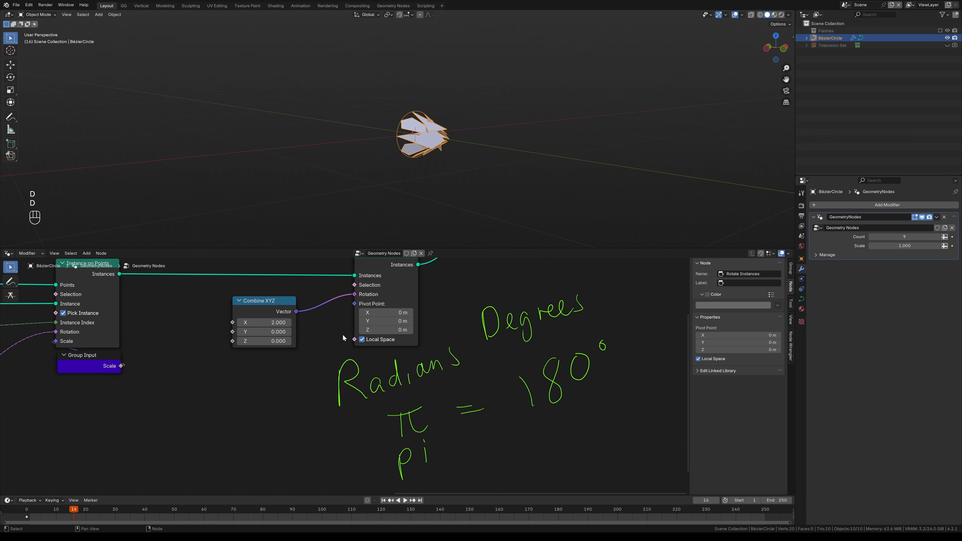
Step: Set the Combine XYZ node's X to pi/2 and erase the handwritten annotations
click(269, 322)
text(pi/2)
key(Return)
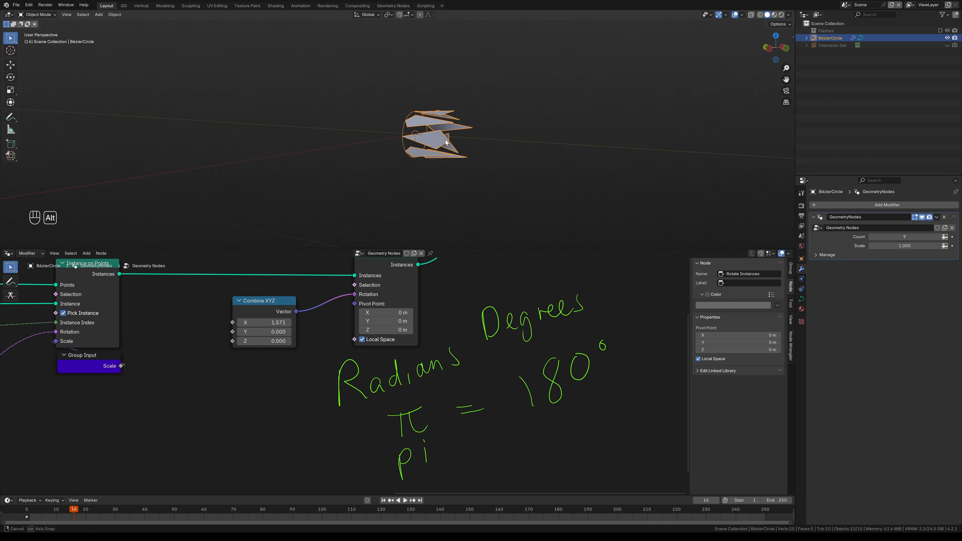
key(d)
mouse_move(527, 376)
right_down()
mouse_move(622, 350)
mouse_move(332, 430)
mouse_move(459, 433)
right_up()
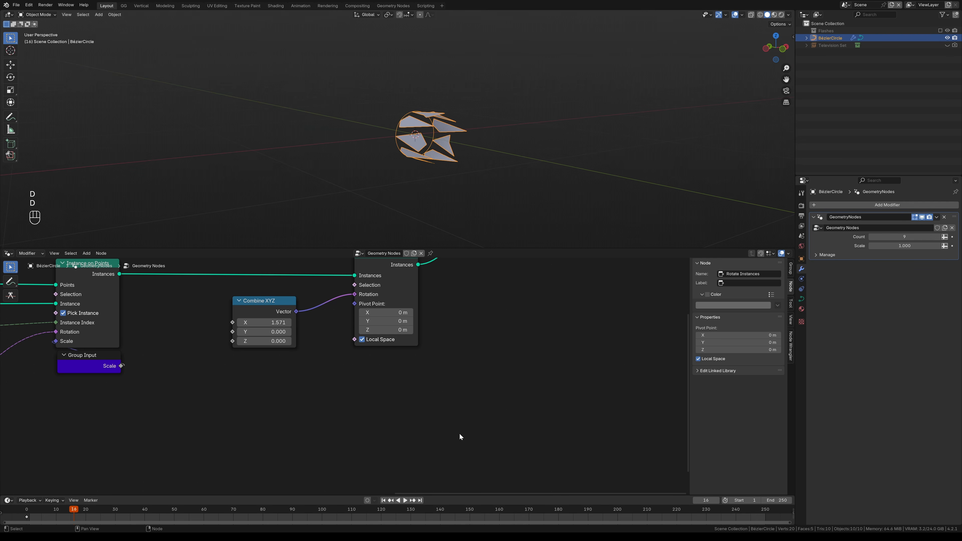
Step: Move Combine XYZ closer to Rotate Instances and add a Math node set to To Radians in front of it
alt+shift+drag(430, 346, 488, 392)
scroll(328, 364, up, 2)
drag(347, 358, 416, 354)
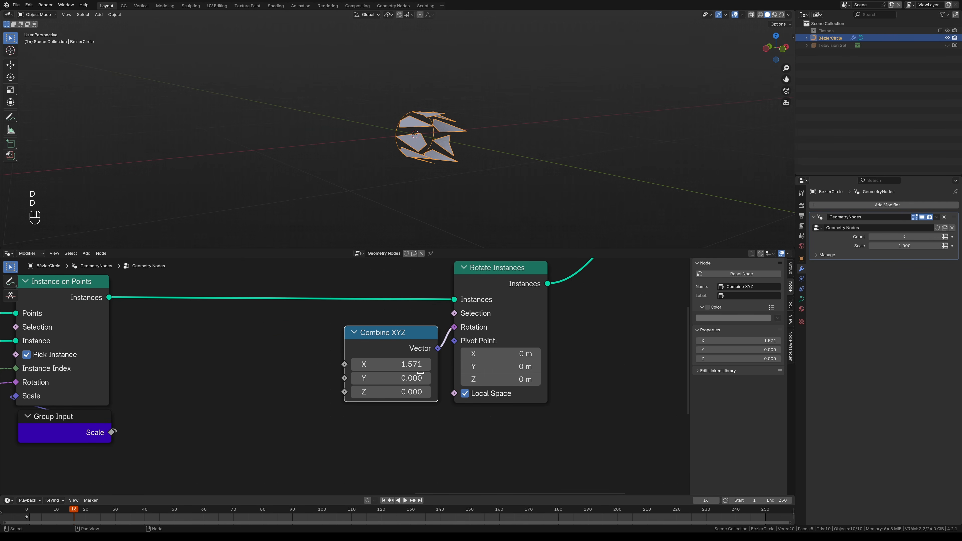
key(shift+a)
text(ma)
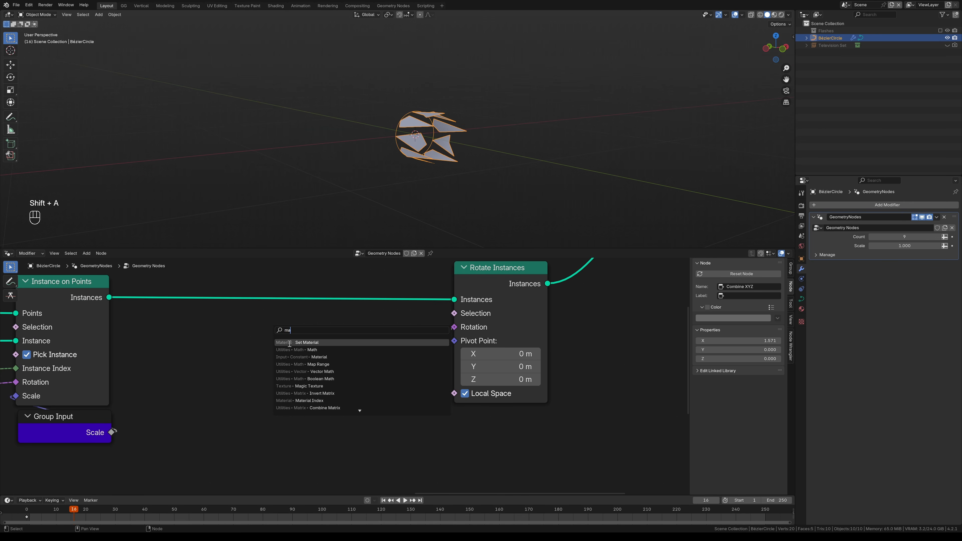
click(299, 350)
click(248, 377)
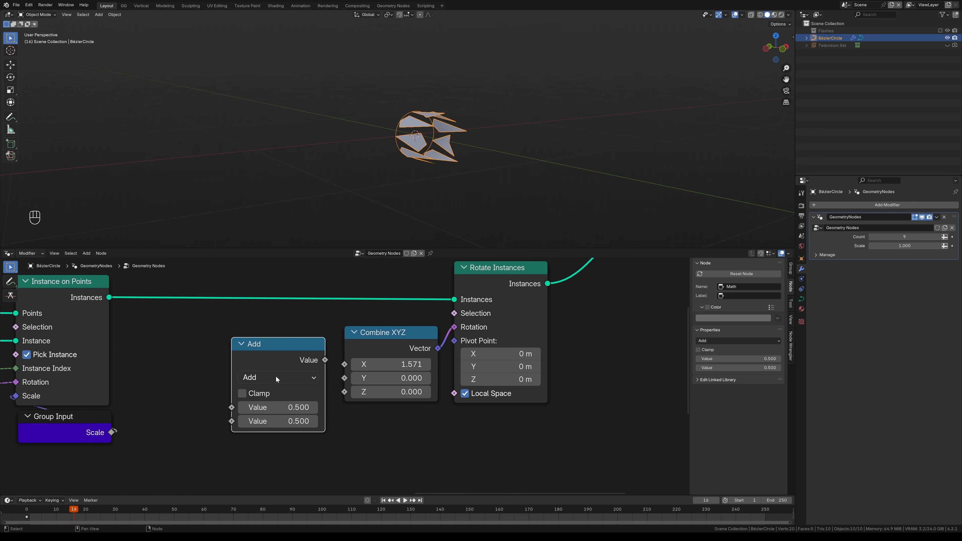
click(268, 375)
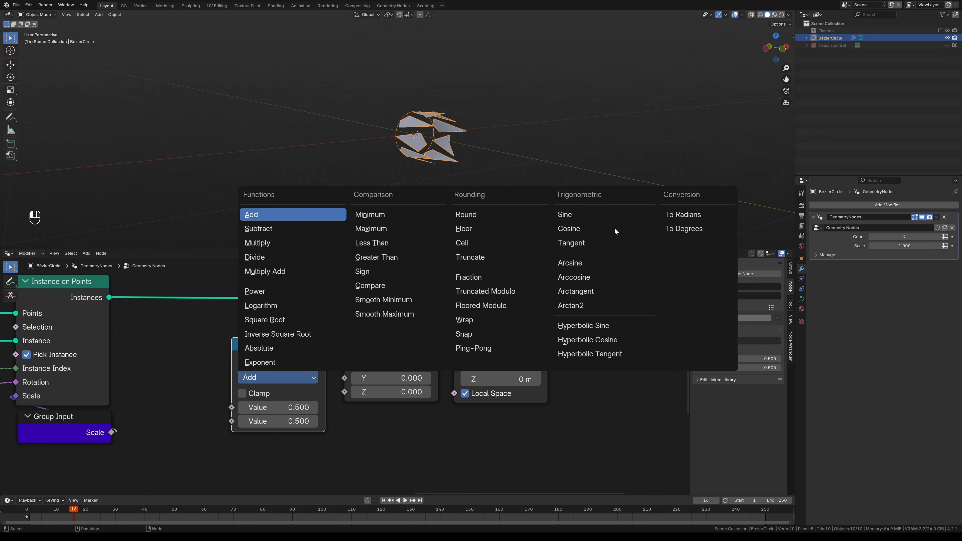
click(691, 215)
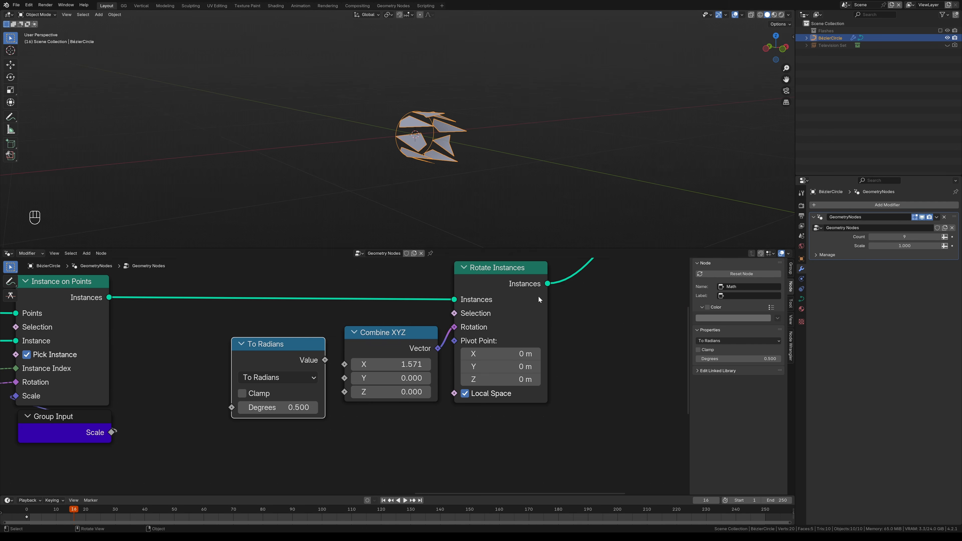
Step: Connect the To Radians value to the X input of Combine XYZ and set its Degrees to 90
drag(294, 407, 299, 408)
drag(287, 371, 350, 363)
click(258, 407)
text(90)
key(Return)
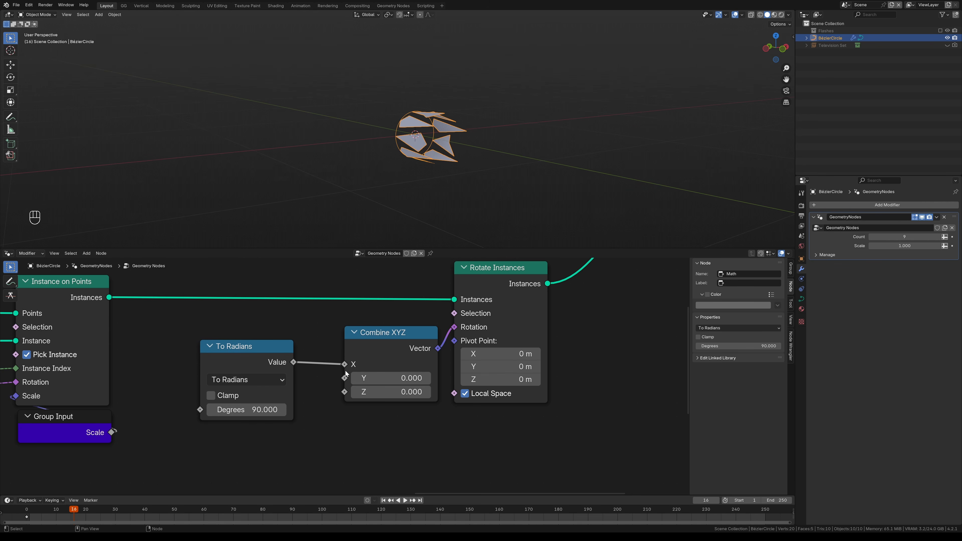
drag(238, 347, 281, 347)
Step: Try 73.5 as the To Radians node's Degrees value, then set it back to 90
drag(290, 410, 310, 412)
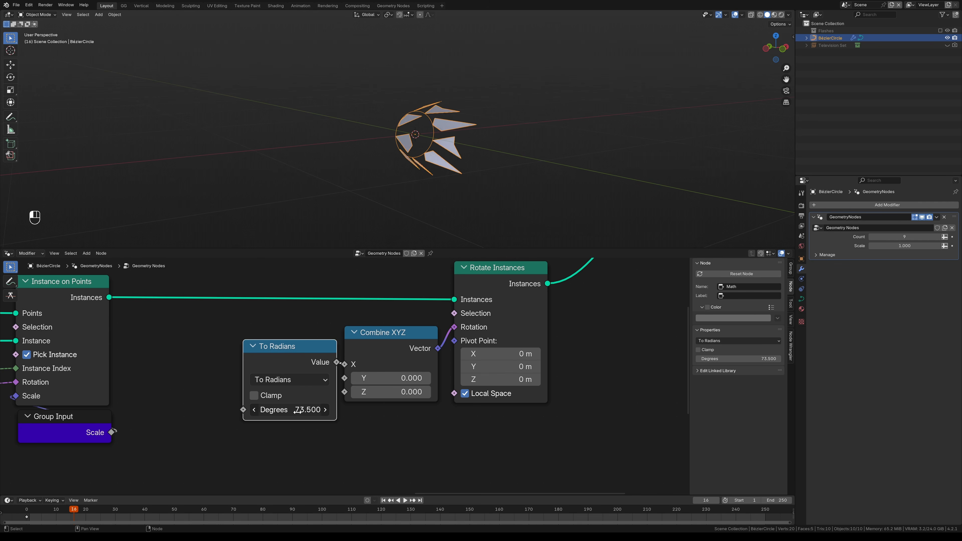
click(309, 412)
text(90)
key(Return)
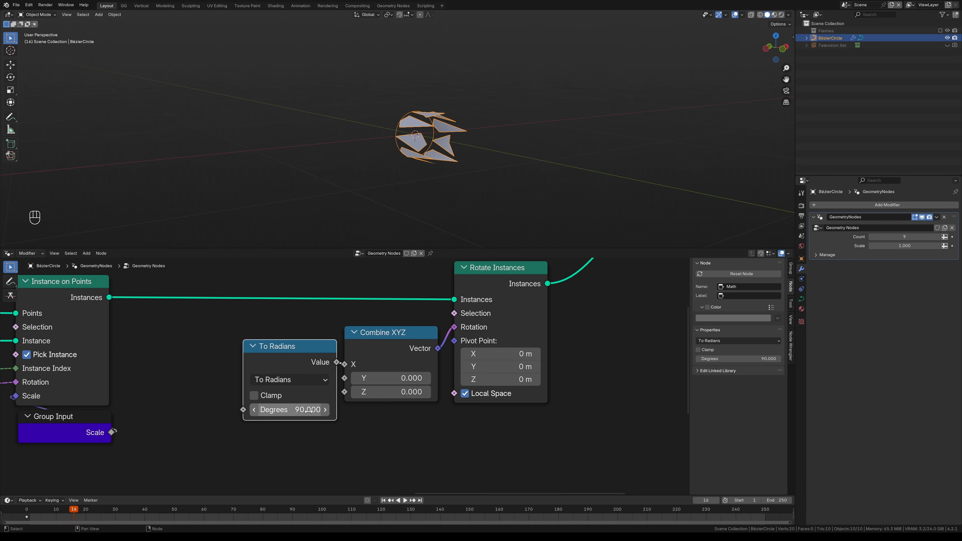
Step: Move the rotation nodes together with Join Geometry and Group Output farther away from Instance on Points
scroll(310, 412, down, 5)
drag(587, 413, 314, 305)
key(g)
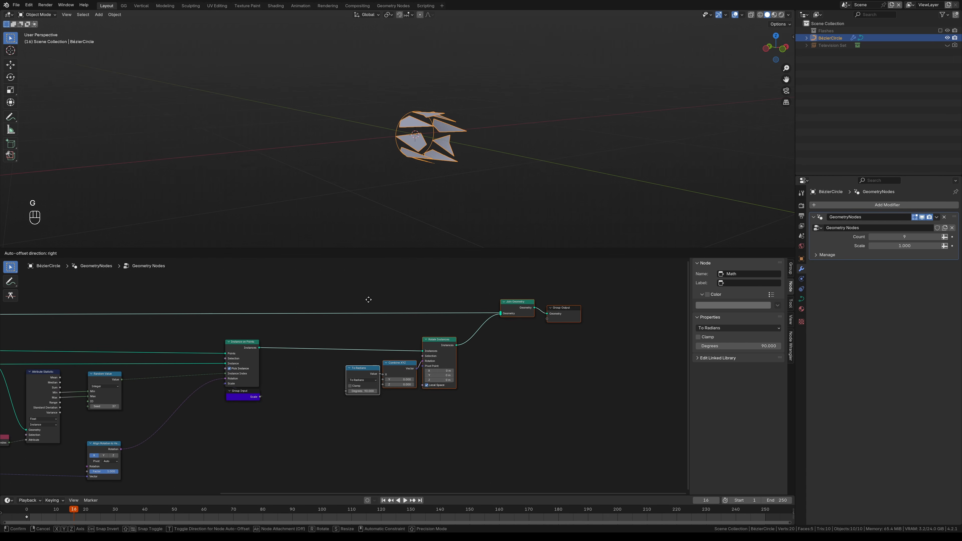
click(387, 304)
Step: Add a Group Input node that feeds a new value socket into Degrees, and place it beside To Radians
mouse_move(345, 376)
ctrl+alt+mouse_down()
mouse_move(426, 373)
mouse_move(392, 412)
mouse_move(332, 375)
ctrl+alt+mouse_up()
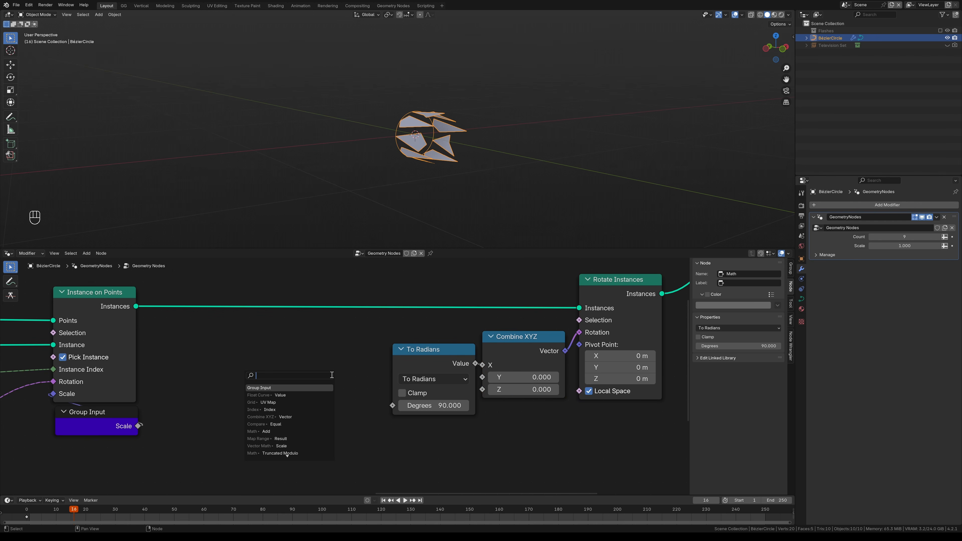
text(group)
key(Return)
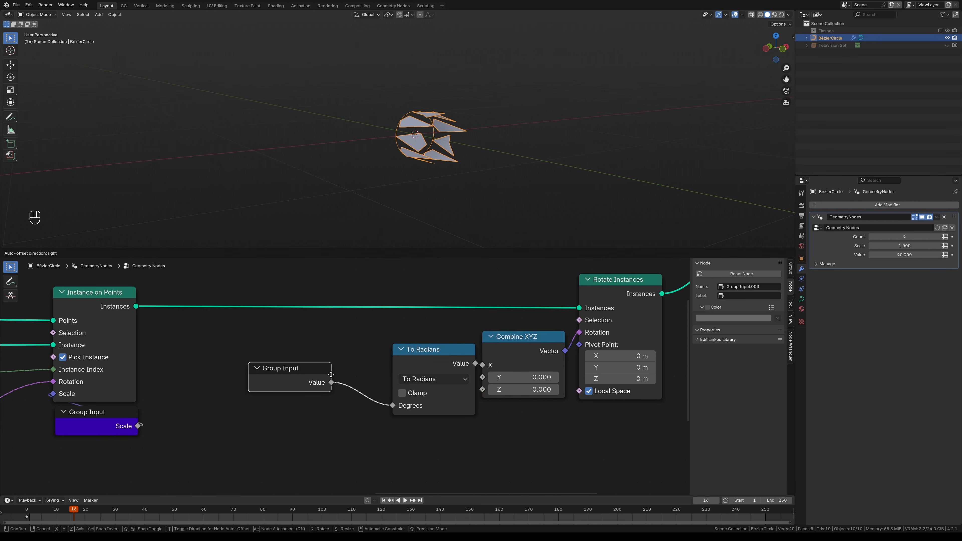
click(393, 363)
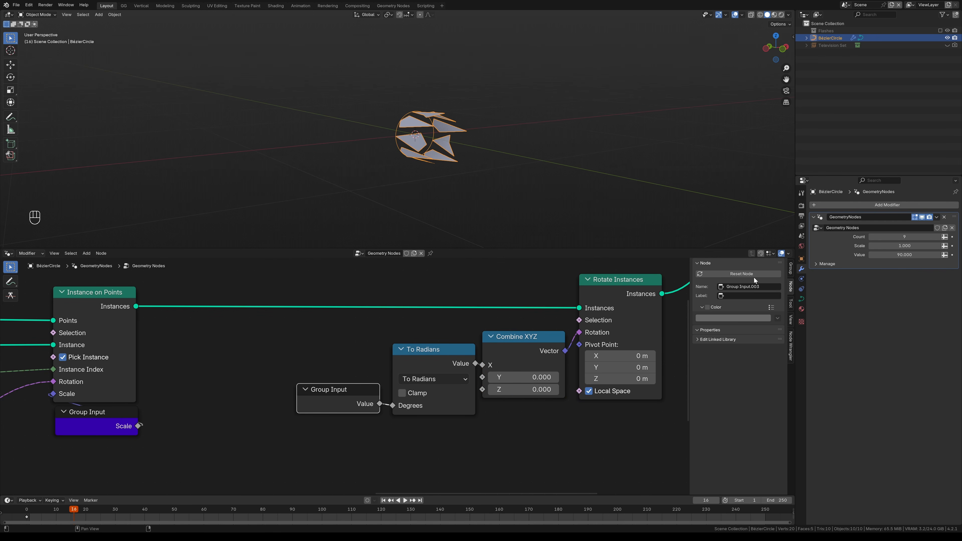
Step: Rename the new group socket to Angle and limit it to a minimum of 0 and a maximum of 360
click(790, 271)
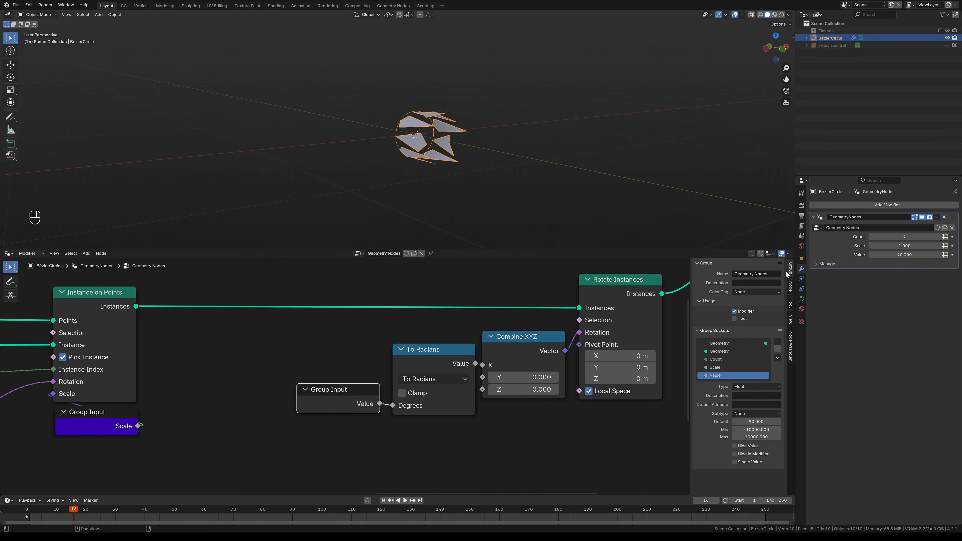
double_click(733, 376)
text(Angle)
key(Return)
click(765, 430)
text(0)
key(Tab)
text(360)
key(Return)
Step: Color the Angle Group Input node with the Blue preset
click(792, 287)
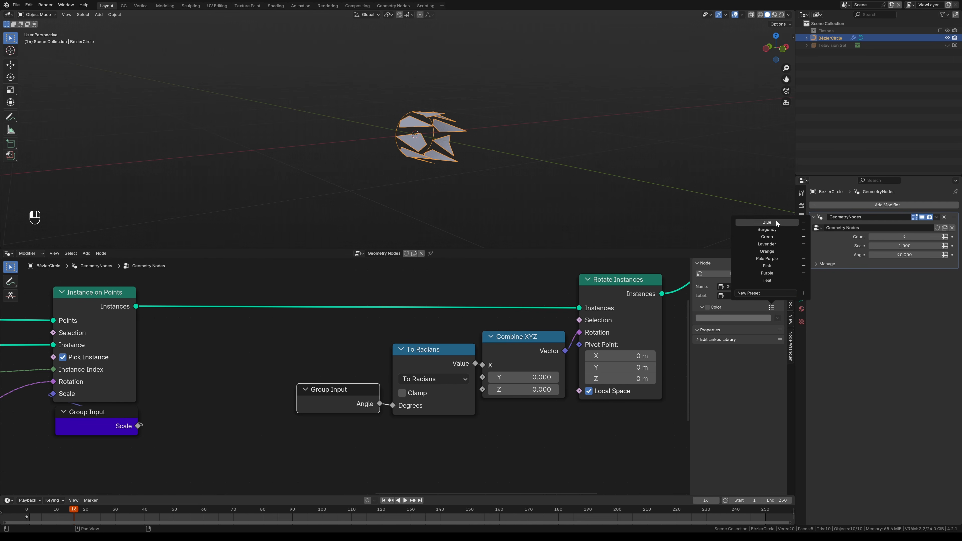
click(339, 402)
ctrl+alt+drag(456, 396, 346, 407)
Step: Move Join Geometry and Group Output farther away from Rotate Instances
key(g)
drag(435, 411, 375, 351)
click(554, 319)
key(g)
click(553, 349)
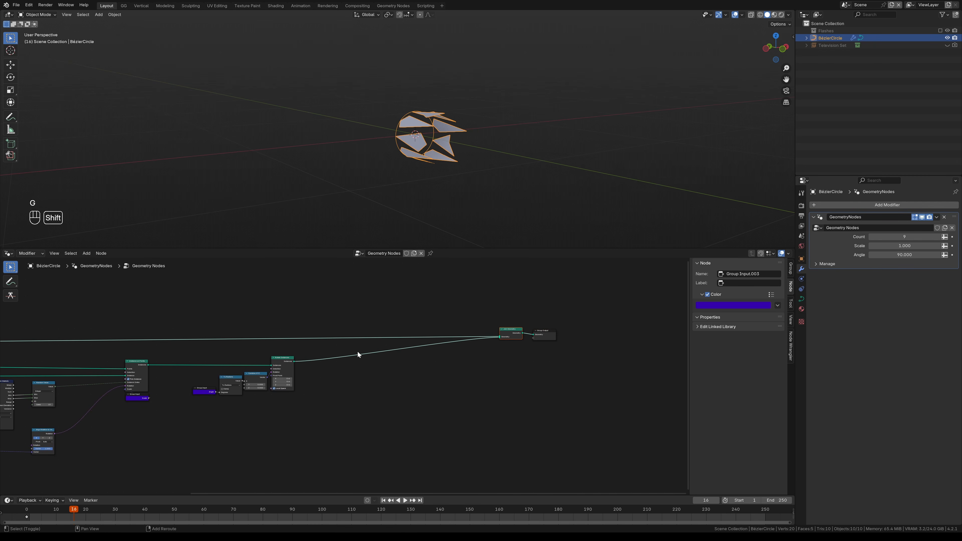
Step: Add a reroute to the link between Rotate Instances and Join Geometry, and reposition it along with the output nodes
shift+right_drag(358, 348, 362, 362)
key(g)
click(495, 360)
drag(540, 372, 477, 319)
key(g)
click(599, 313)
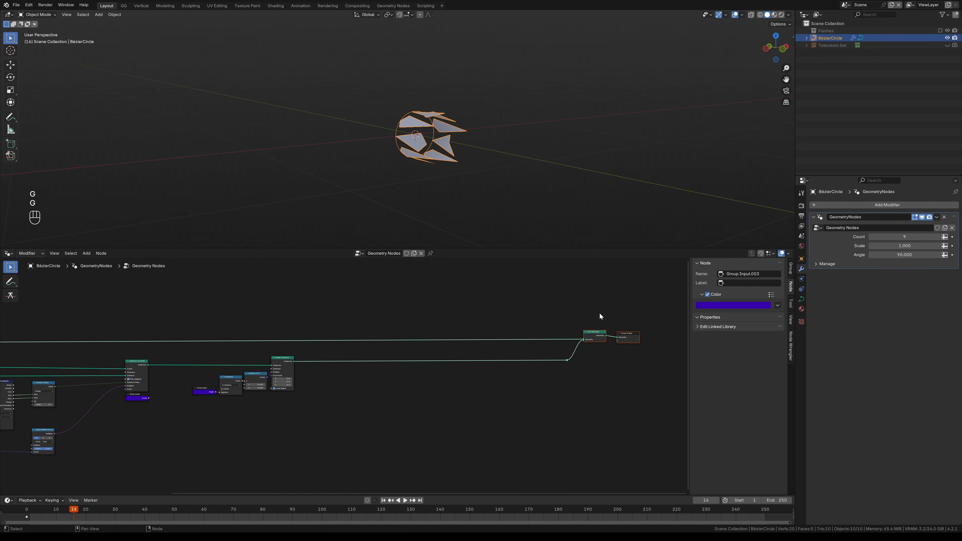
key(g)
click(538, 313)
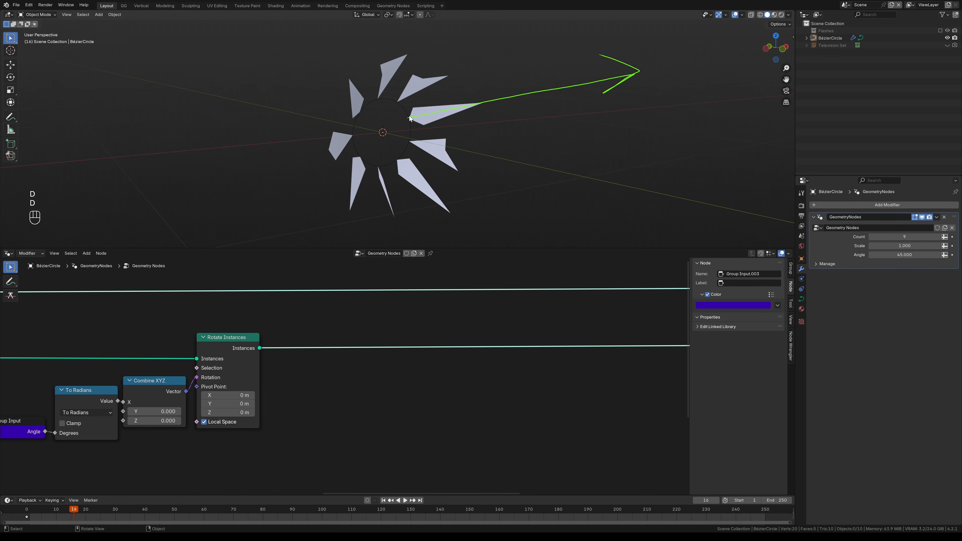
drag(410, 113, 412, 114)
mouse_move(545, 117)
mouse_down()
mouse_move(595, 98)
mouse_move(618, 110)
mouse_move(589, 133)
mouse_move(545, 115)
mouse_up()
drag(637, 106, 643, 109)
mouse_move(674, 126)
right_down()
mouse_move(633, 61)
mouse_move(483, 163)
right_up()
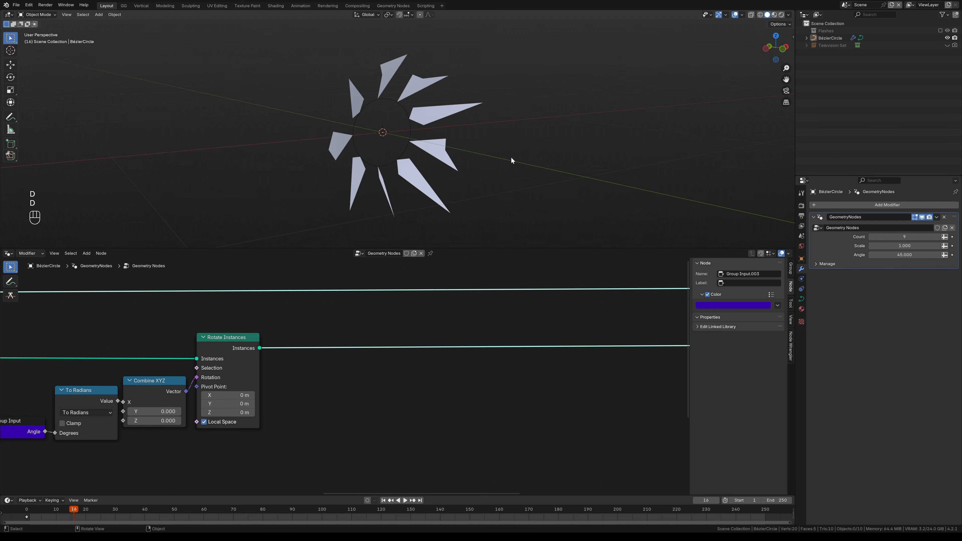
key(shift+alt+z)
key(shift+alt+z)
Step: Insert a Translate Instances node on the link that leaves Rotate Instances
alt+shift+drag(485, 162, 468, 153)
key(shift+a)
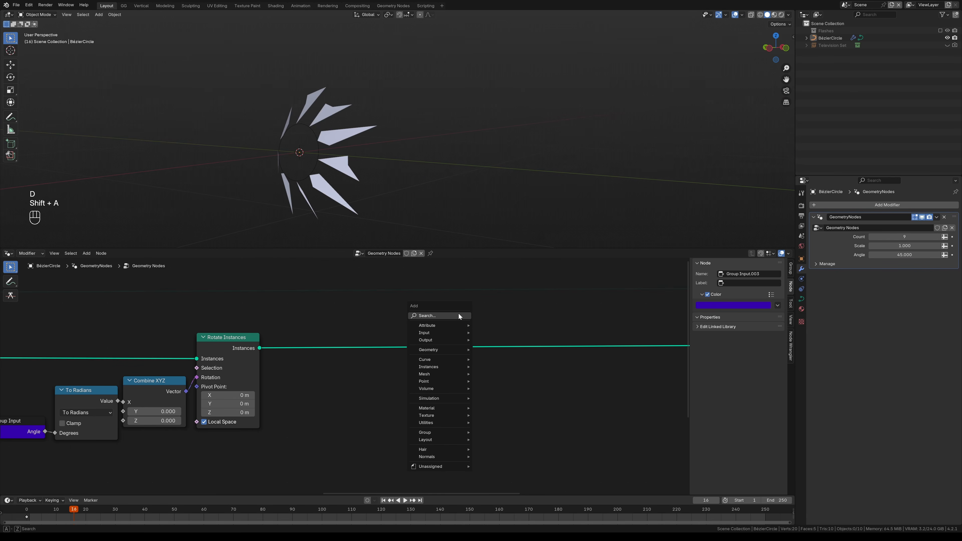
click(460, 314)
text(translate)
key(Return)
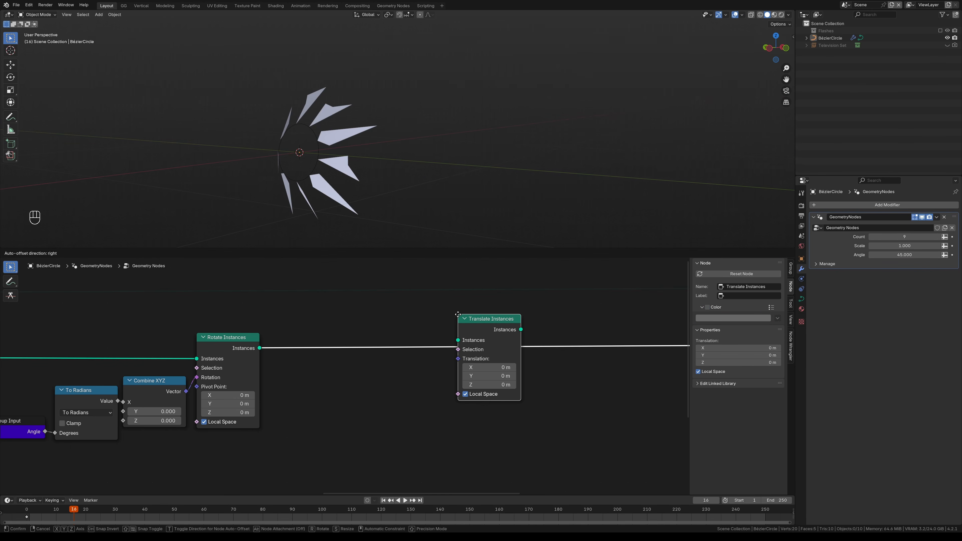
click(470, 319)
Step: Push the shards outward by setting the Z translation of Translate Instances to about 0.34 m
key(shift+a)
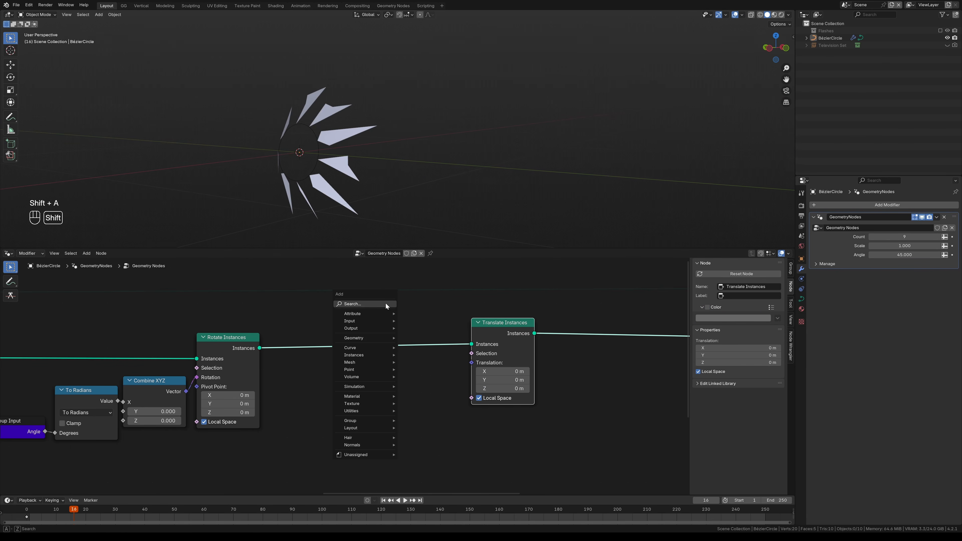
mouse_move(383, 355)
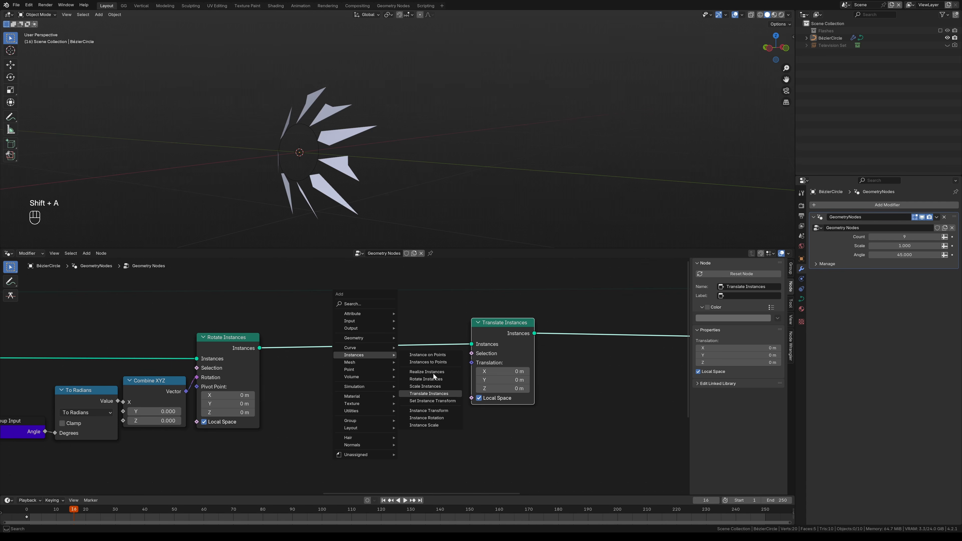
click(466, 393)
drag(500, 329, 499, 330)
mouse_move(487, 388)
shift+mouse_down()
mouse_move(455, 388)
mouse_move(492, 388)
mouse_move(472, 389)
shift+mouse_up()
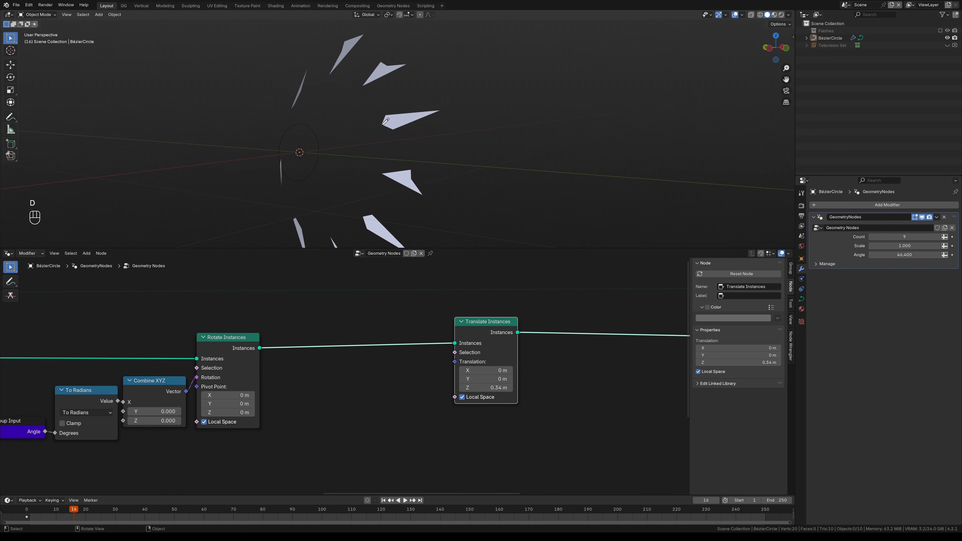
Step: Raise the Z translation to about 0.36 m and move Translate Instances farther away from Rotate Instances
drag(381, 123, 388, 142)
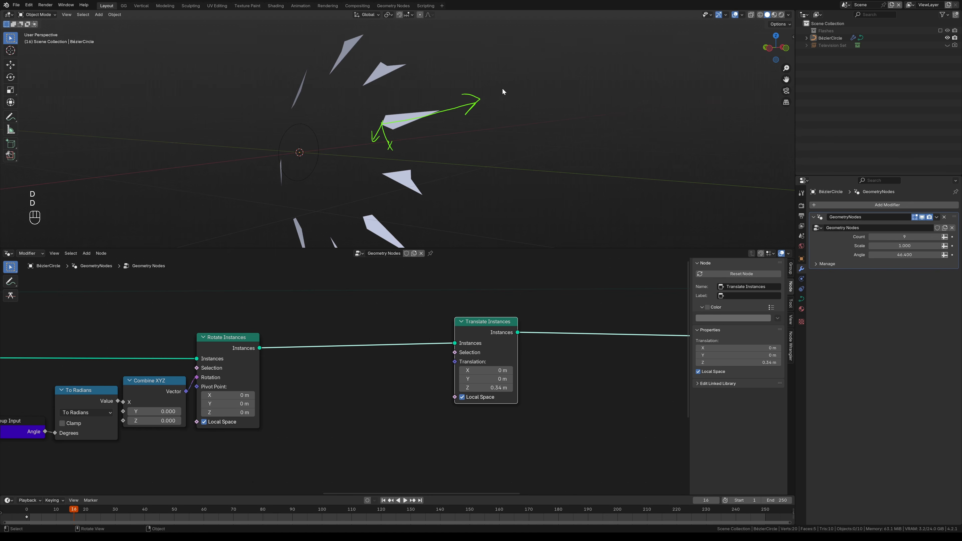
mouse_move(480, 103)
right_down()
mouse_move(428, 106)
mouse_move(439, 128)
right_up()
drag(493, 324, 522, 323)
mouse_move(504, 387)
shift+mouse_down()
mouse_move(515, 374)
mouse_move(506, 375)
shift+mouse_up()
ctrl+alt+drag(526, 140, 534, 204)
alt+shift+drag(562, 391, 431, 404)
drag(385, 334, 427, 334)
ctrl+alt+drag(365, 417, 388, 389)
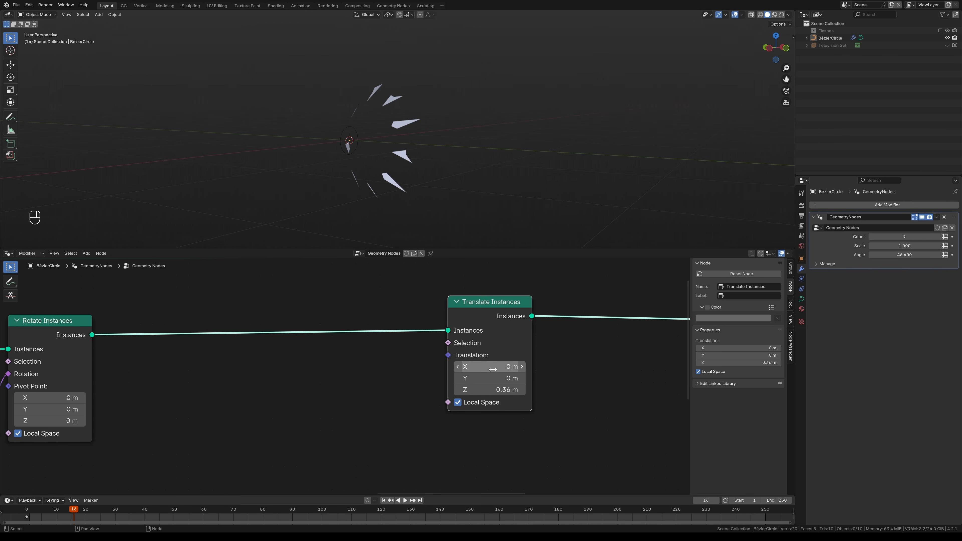
Step: Duplicate the Combine XYZ node, place the copy just before Translate Instances and reset its X value to 0
ctrl+middle_drag(344, 405, 123, 437)
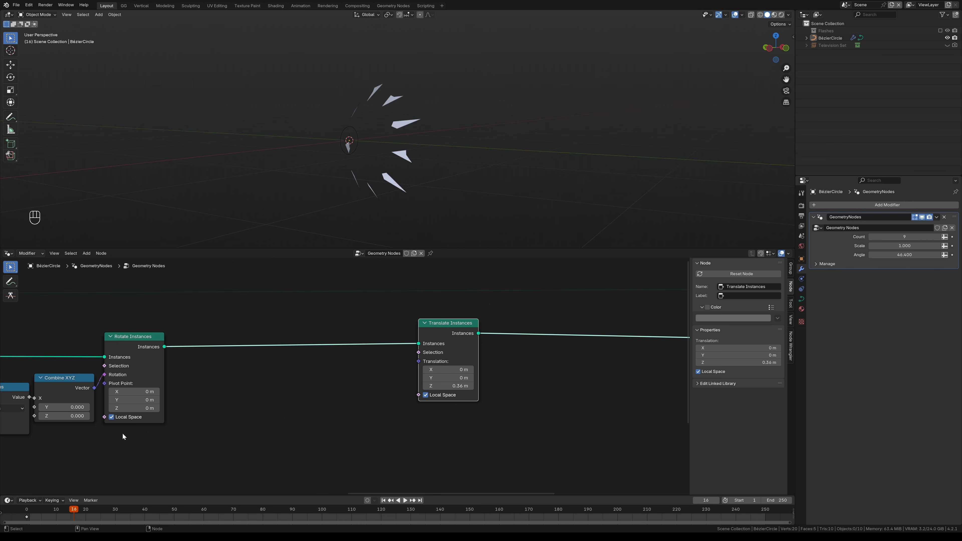
click(65, 391)
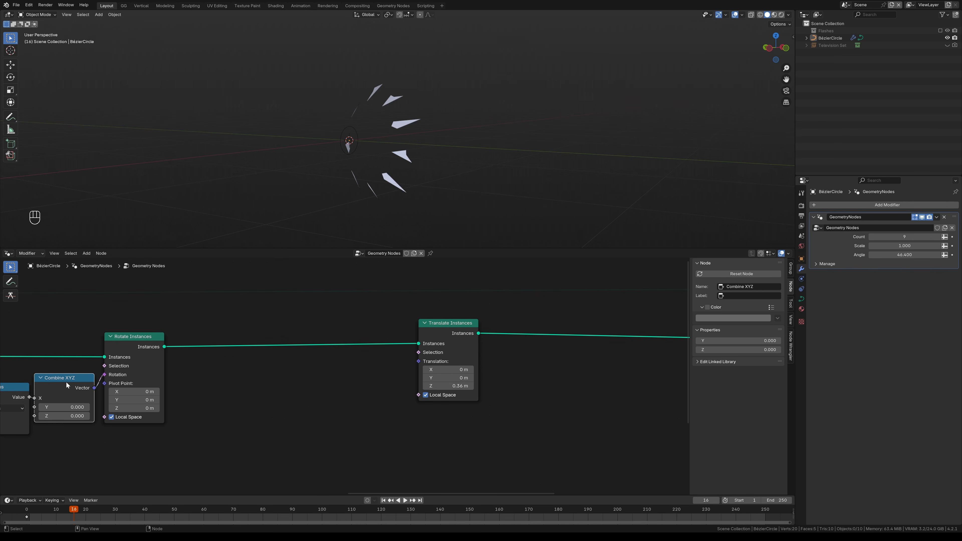
key(shift+d)
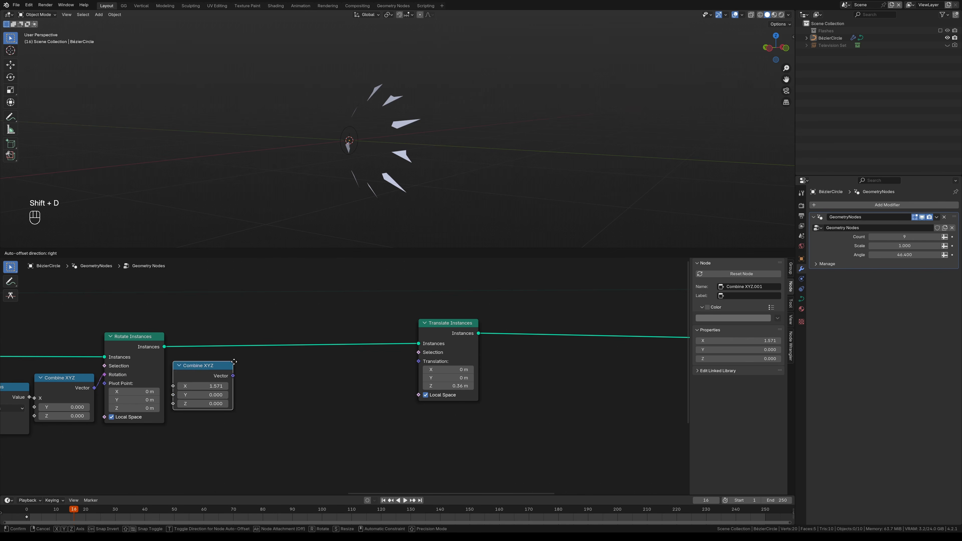
click(368, 377)
ctrl+middle_drag(440, 437, 402, 401)
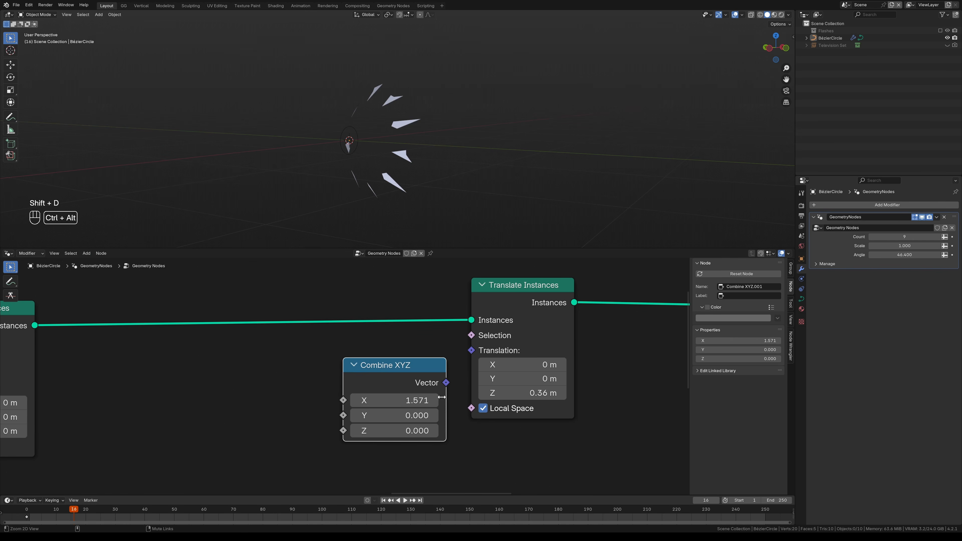
key(BackSpace)
Step: Connect the copied Combine XYZ's Vector output to Translation on Translate Instances, and shift both nodes farther along the chain
drag(446, 383, 471, 351)
drag(393, 365, 396, 359)
ctrl+middle_drag(493, 392, 552, 440)
drag(553, 441, 365, 320)
key(g)
click(440, 322)
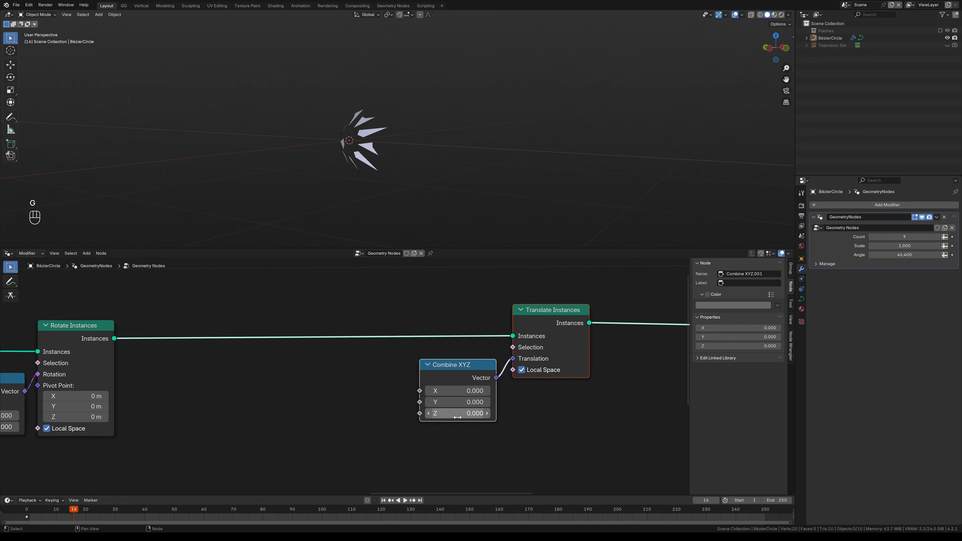
Step: Add a Scene Time node and connect its Frame output to the Z input of the Combine XYZ feeding Translation
key(shift+a)
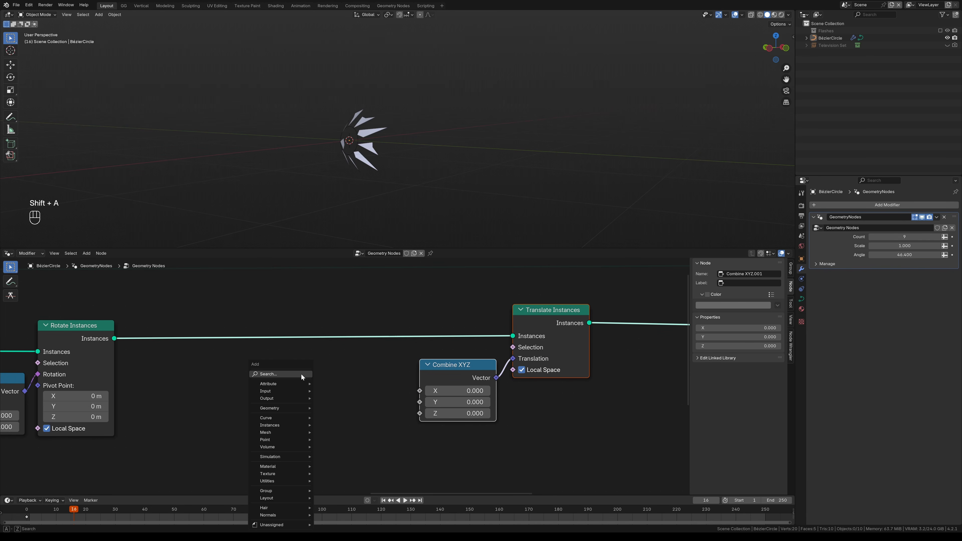
text(sce)
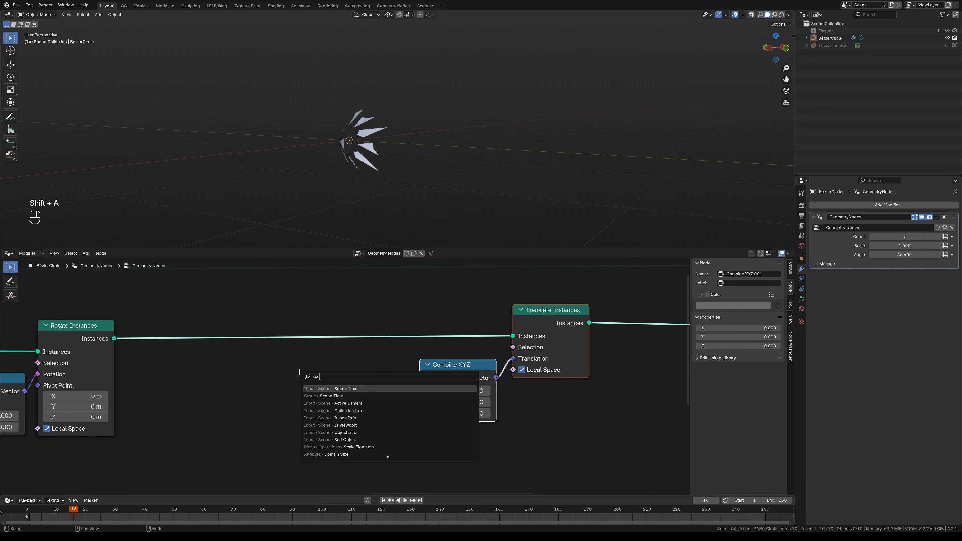
click(336, 388)
click(238, 373)
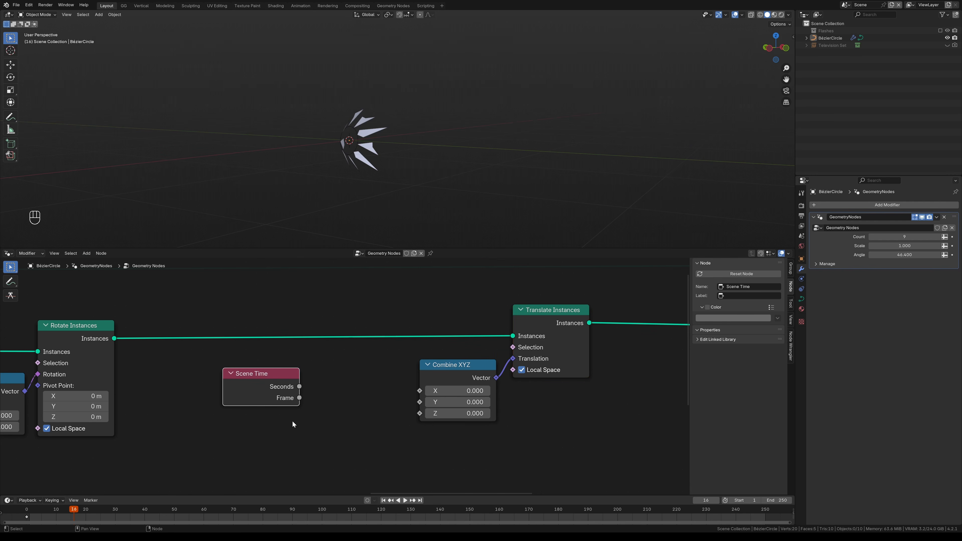
drag(283, 378, 416, 413)
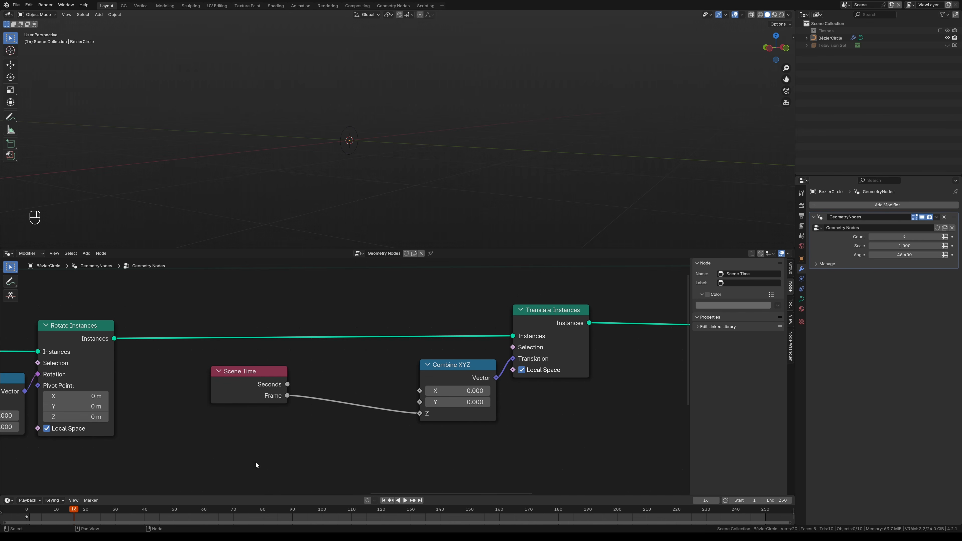
Step: Scrub the timeline and play the animation to check the shards' outward motion, finishing back at frame 0
drag(73, 510, 38, 503)
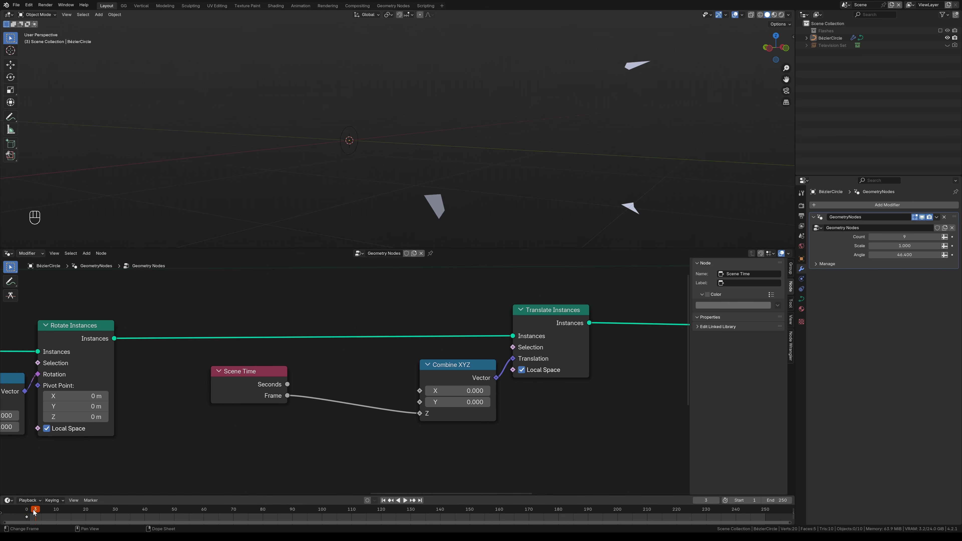
ctrl+alt+middle_drag(511, 105, 457, 173)
alt+drag(457, 170, 430, 178)
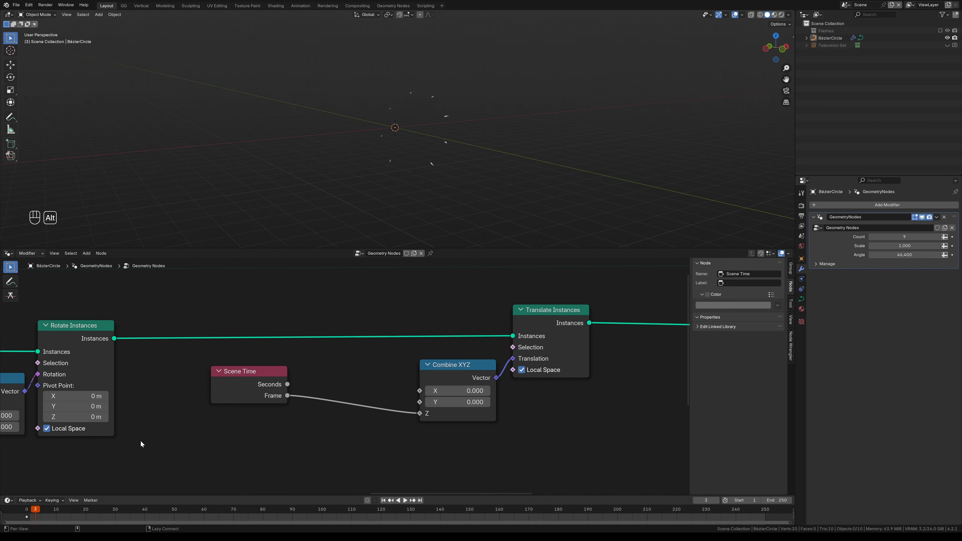
mouse_move(36, 510)
mouse_down()
mouse_move(27, 509)
mouse_move(109, 501)
mouse_move(27, 514)
mouse_up()
key(space)
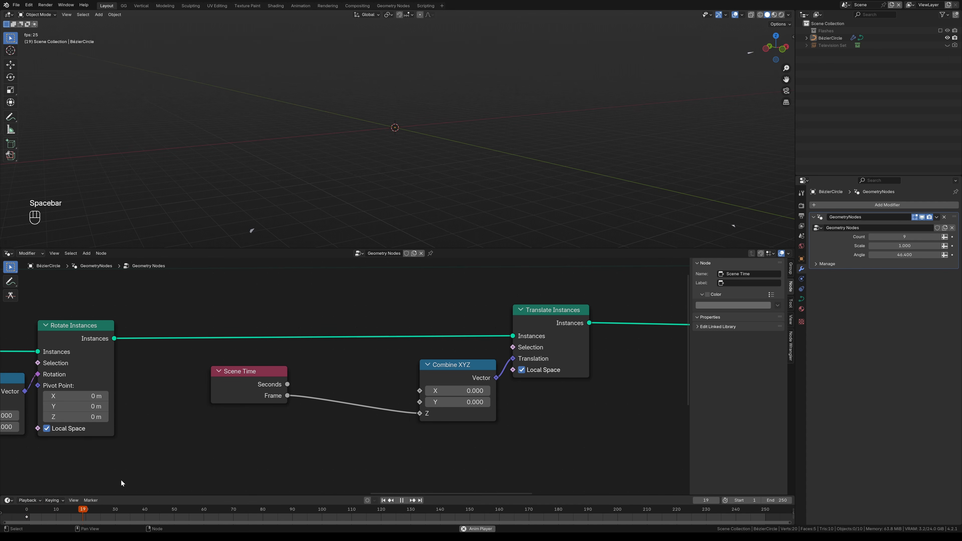
key(space)
drag(96, 512, 5, 509)
Step: Reposition Scene Time and insert an Add math node between its Frame output and Combine XYZ's Z input
ctrl+alt+drag(327, 415, 338, 374)
drag(197, 399, 164, 456)
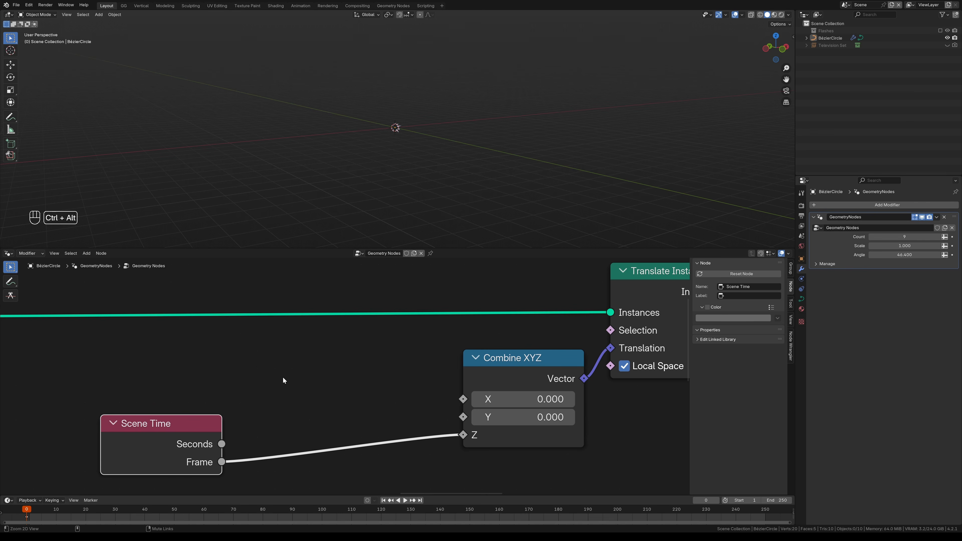
ctrl+alt+drag(283, 377, 229, 418)
key(shift+a)
click(342, 366)
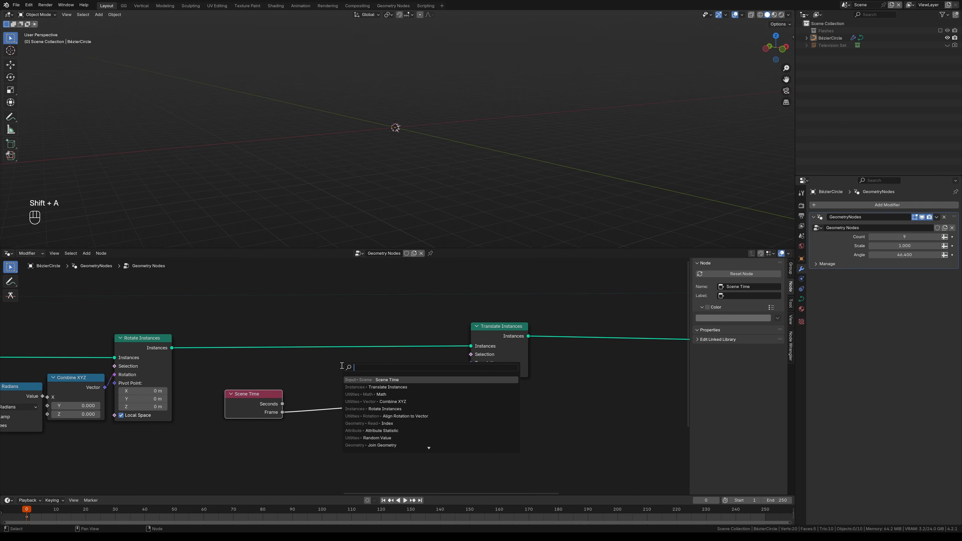
text(add)
key(Return)
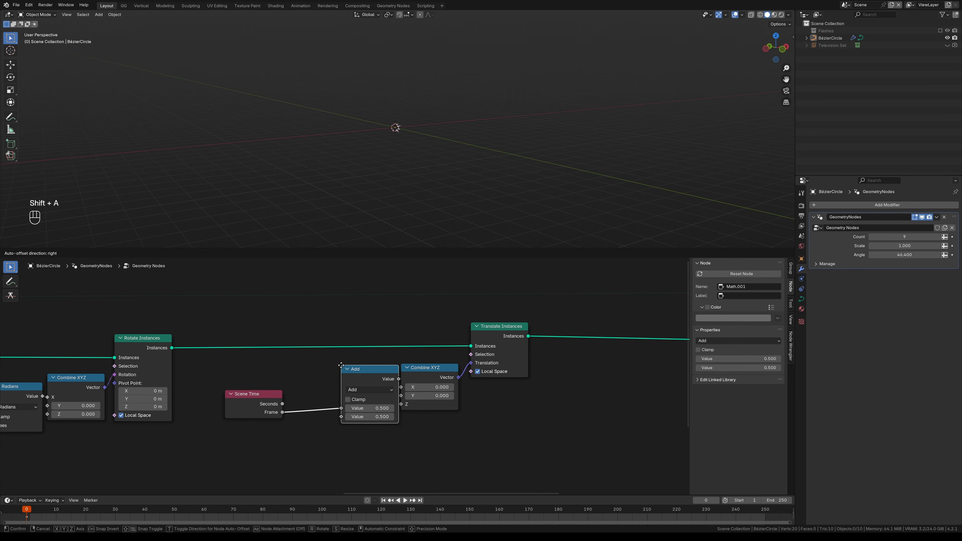
click(312, 378)
Step: Change the math node after Scene Time to Divide with a second value of 10
ctrl+alt+drag(319, 454, 305, 406)
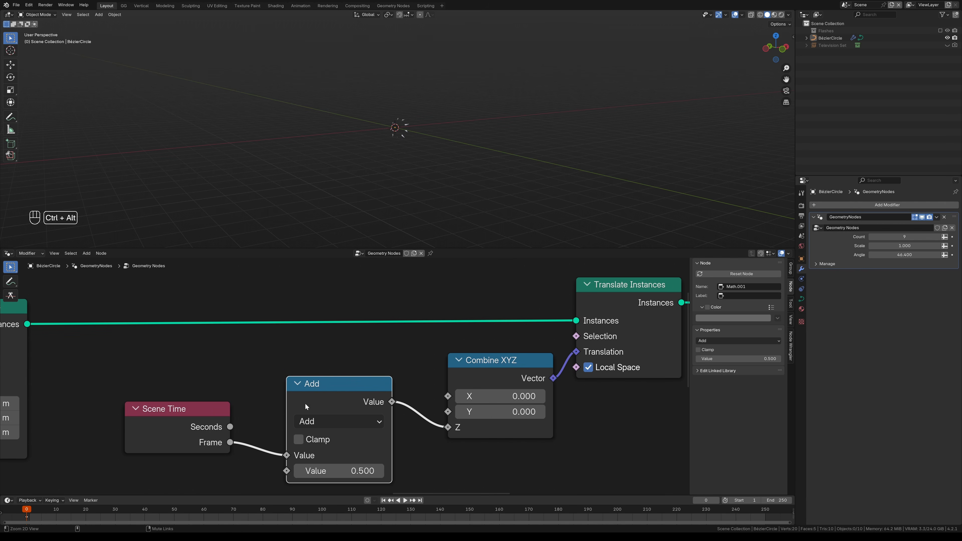
drag(207, 436, 207, 437)
scroll(255, 482, down, 2)
click(368, 391)
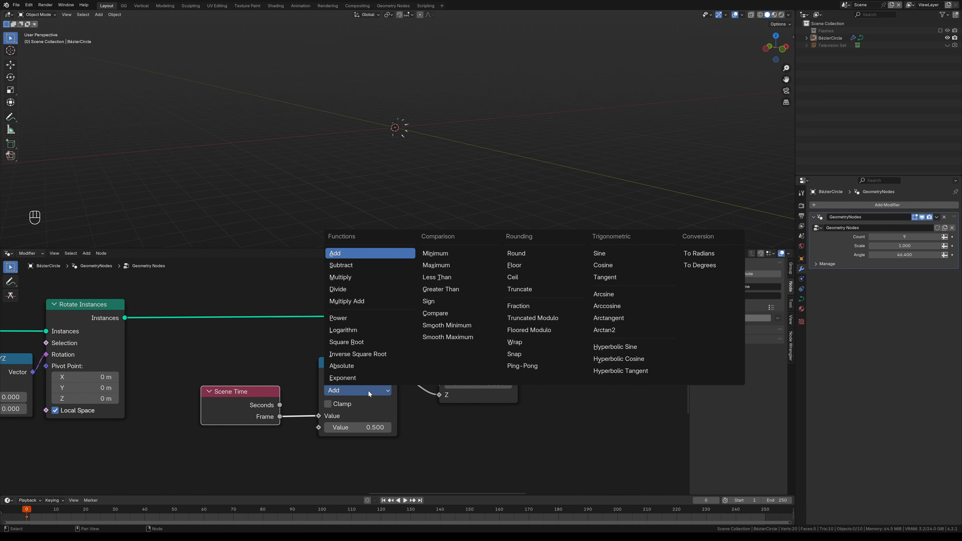
click(354, 290)
click(368, 426)
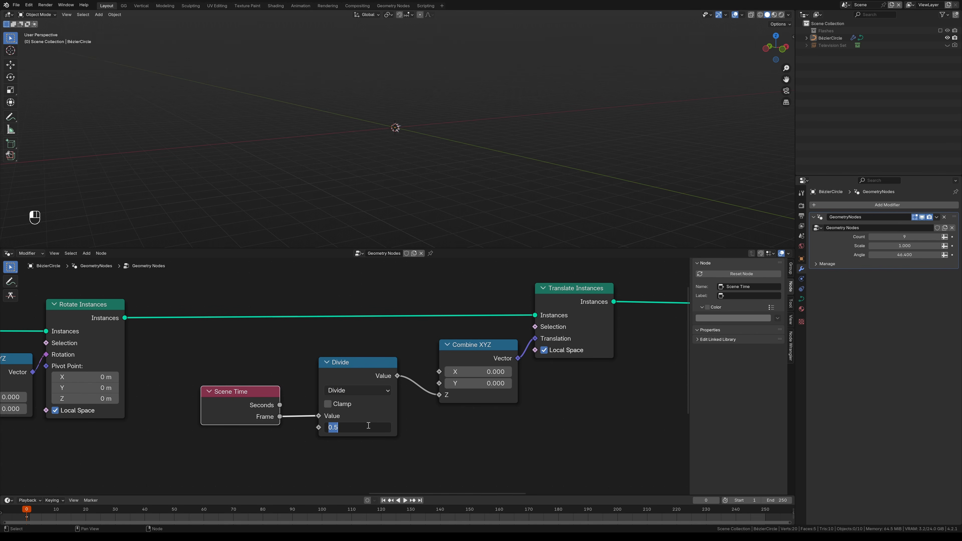
text(10)
key(Return)
Step: Play the animation to check the shard speed, return to frame 0 and switch to the left orthographic view
ctrl+alt+drag(431, 125, 449, 85)
key(space)
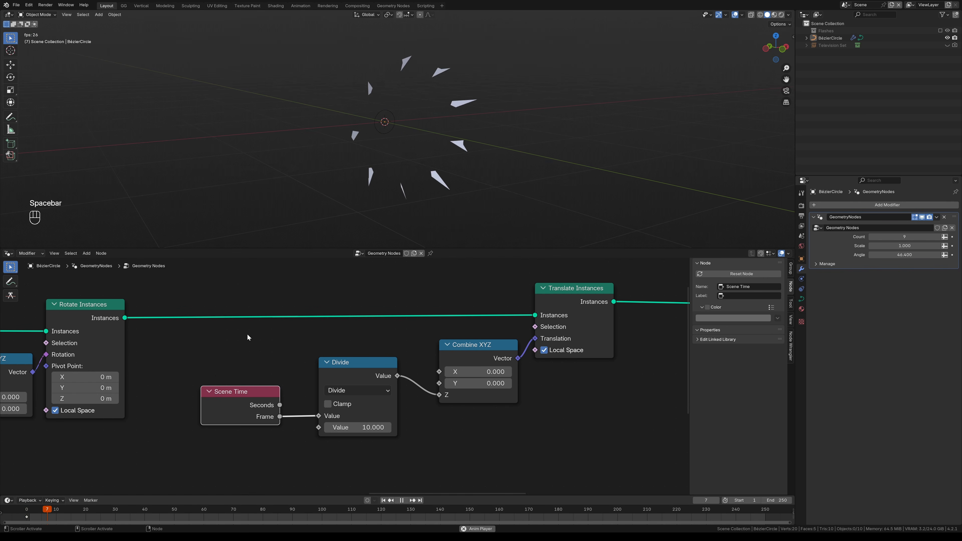
middle_drag(488, 156, 499, 191)
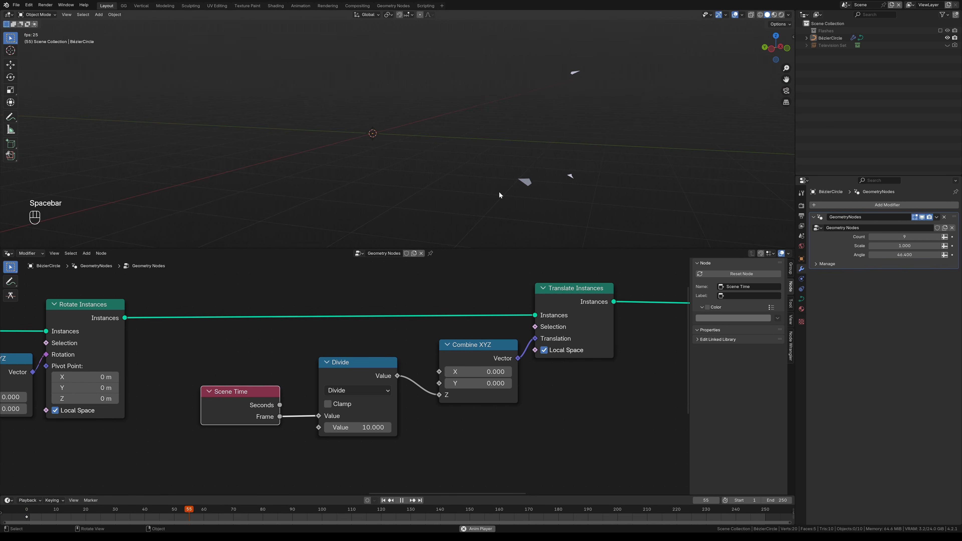
key(space)
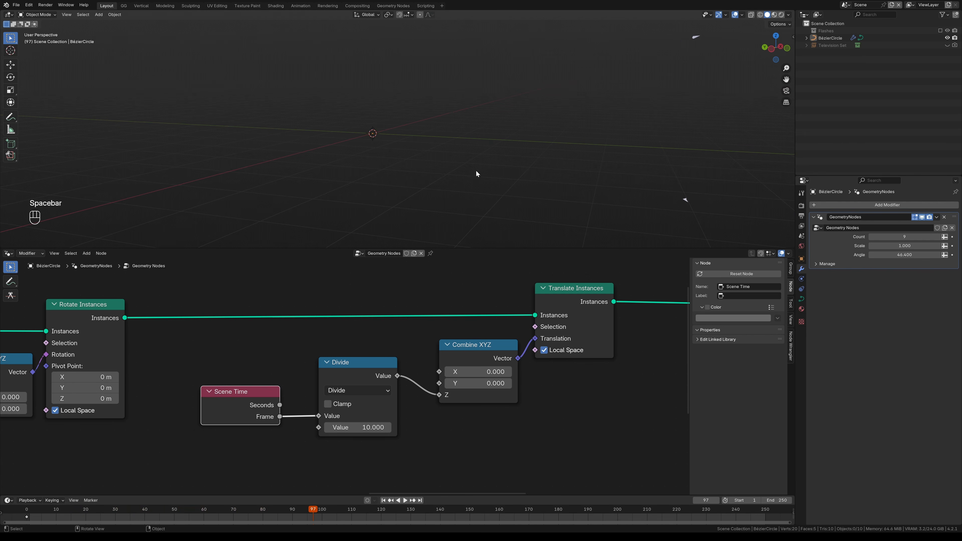
key(ctrl+space)
alt+shift+middle_drag(475, 170, 430, 144)
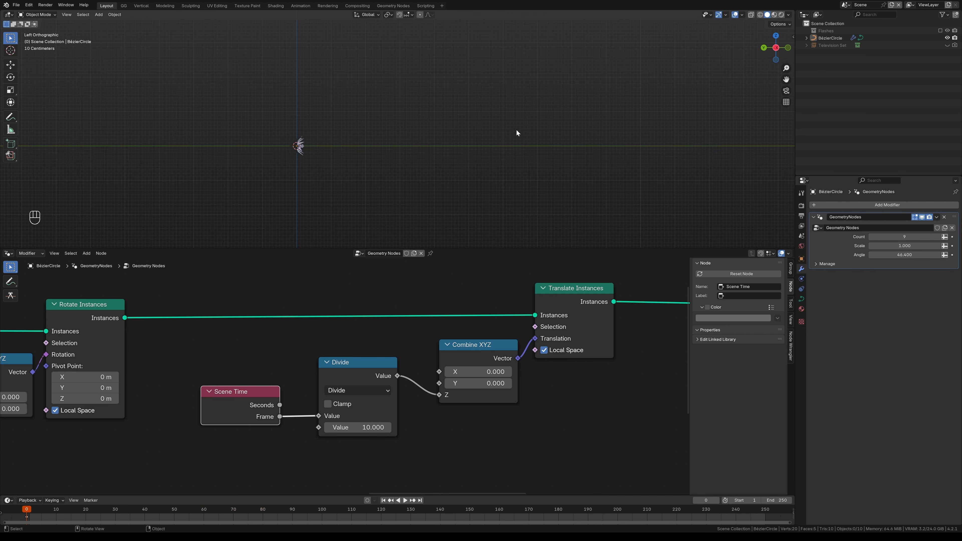
Step: Annotate graph axes in the viewport: a horizontal line labelled 0 to 250 and a vertical line rising from 0
drag(472, 146, 661, 147)
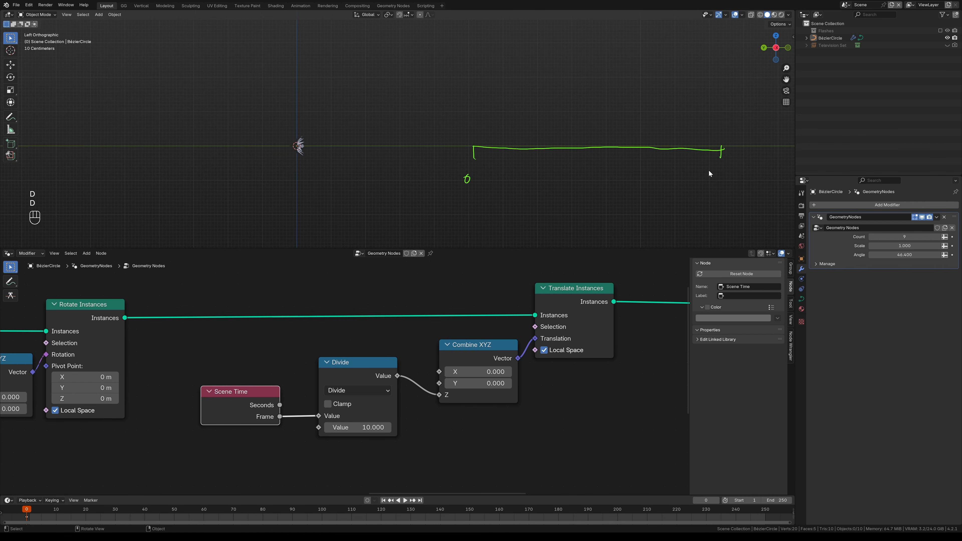
shift+middle_drag(478, 103, 462, 146)
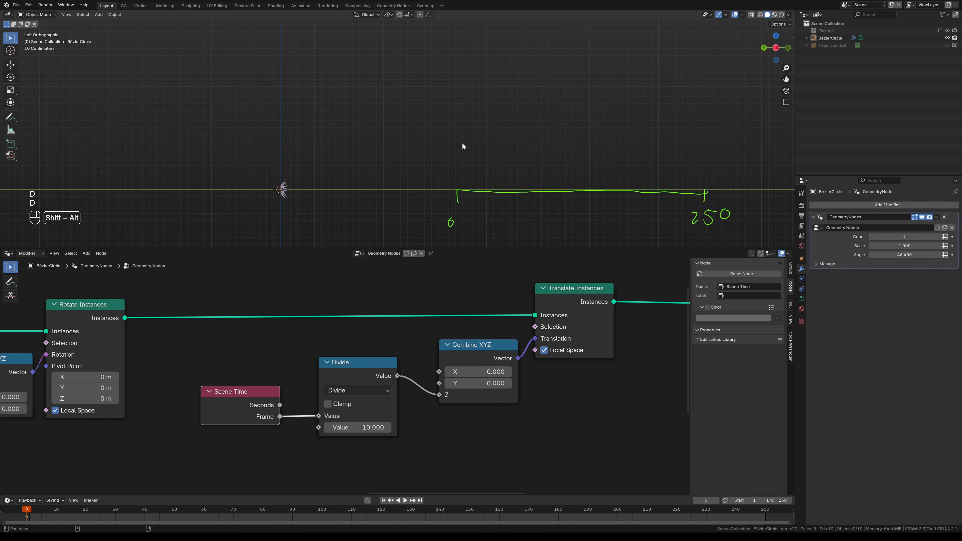
drag(457, 201, 463, 26)
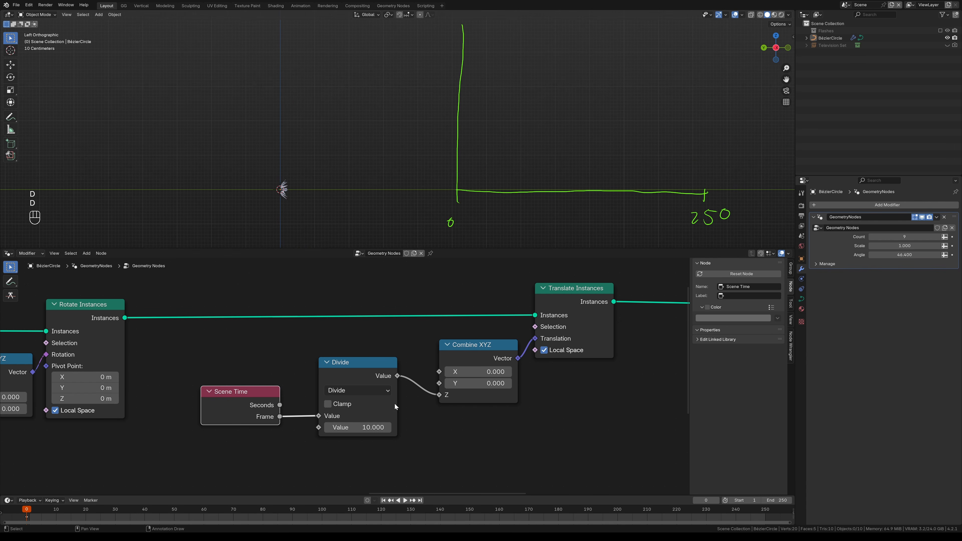
ctrl+middle_drag(479, 140, 478, 147)
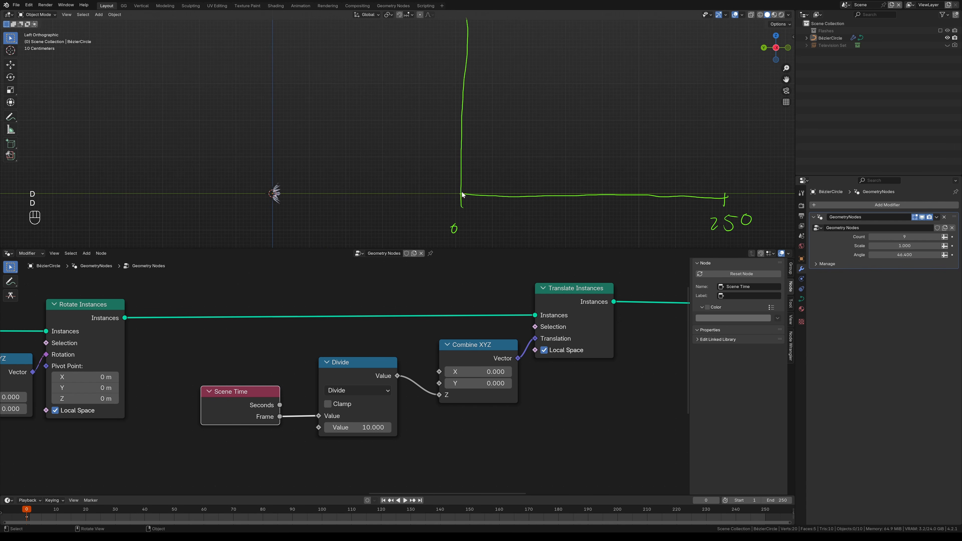
Step: Play the animation briefly, return to frame 0 and annotate a straight diagonal line rising from the graph's origin
key(space)
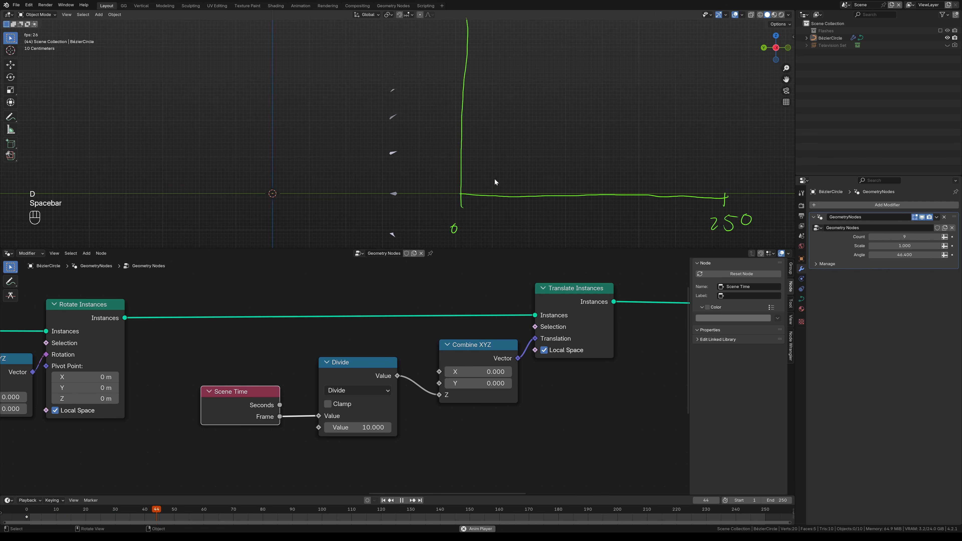
key(space)
key(ctrl+z)
key(d)
drag(462, 195, 662, 53)
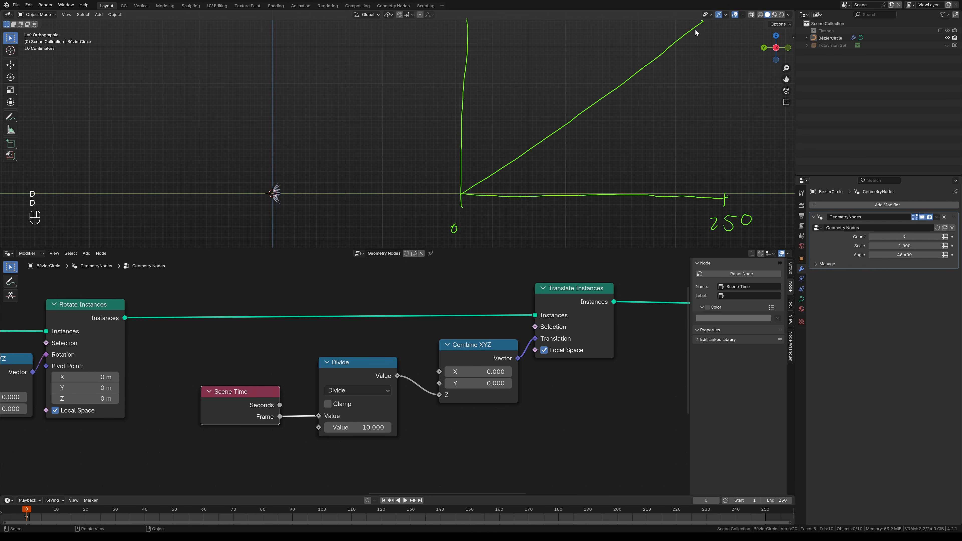
shift+middle_drag(455, 191, 416, 189)
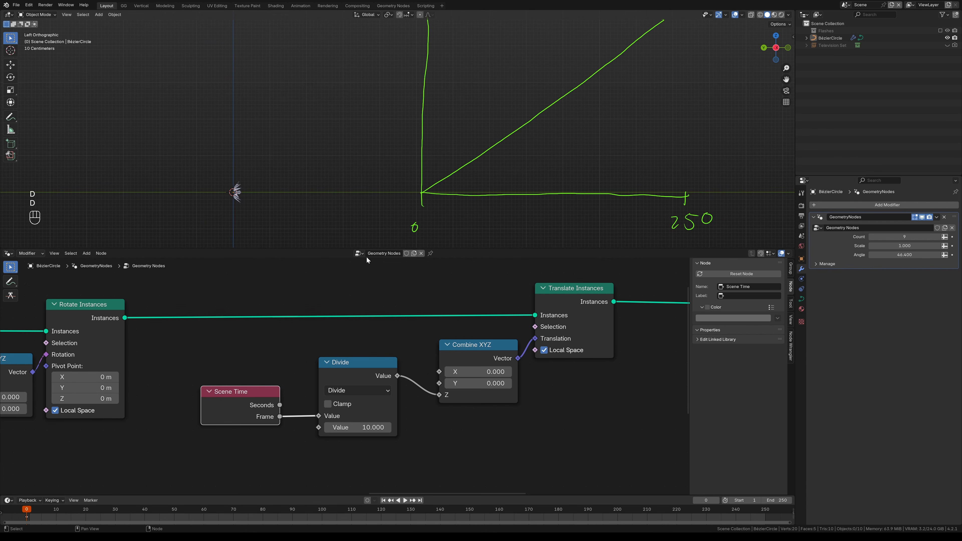
Step: Play the animation to about frame 70 and erase the annotated diagonal line from the graph
key(space)
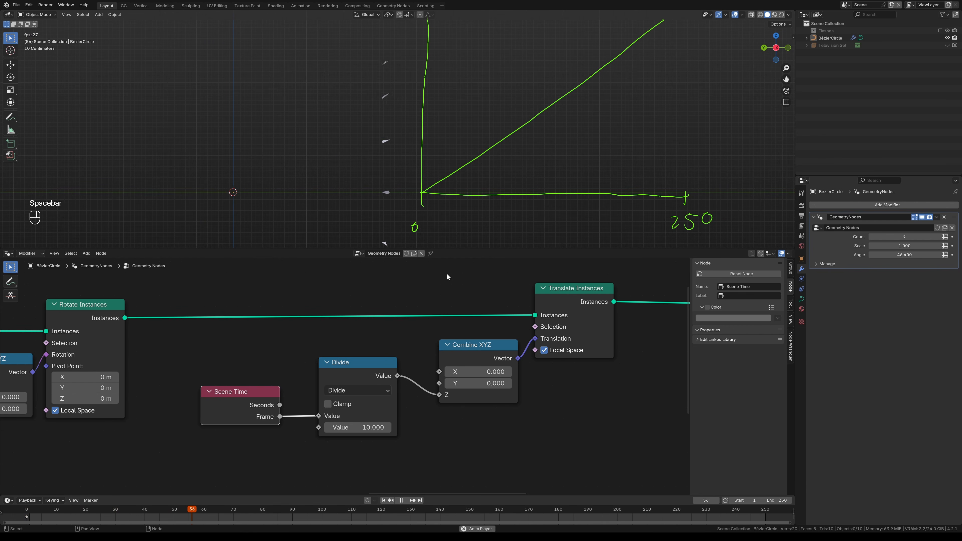
key(space)
mouse_move(664, 37)
right_down()
mouse_move(644, 21)
mouse_move(462, 151)
right_up()
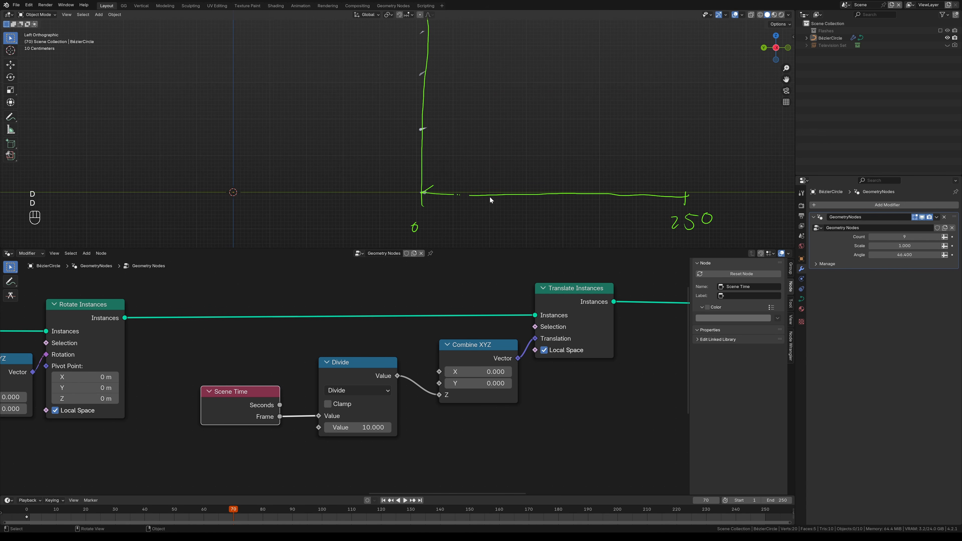
Step: Annotate four repeating sawtooth peaks along the graph's horizontal axis, with an arc beneath the first one
mouse_move(489, 197)
ctrl+middle_down()
mouse_move(444, 206)
mouse_move(421, 179)
ctrl+middle_up()
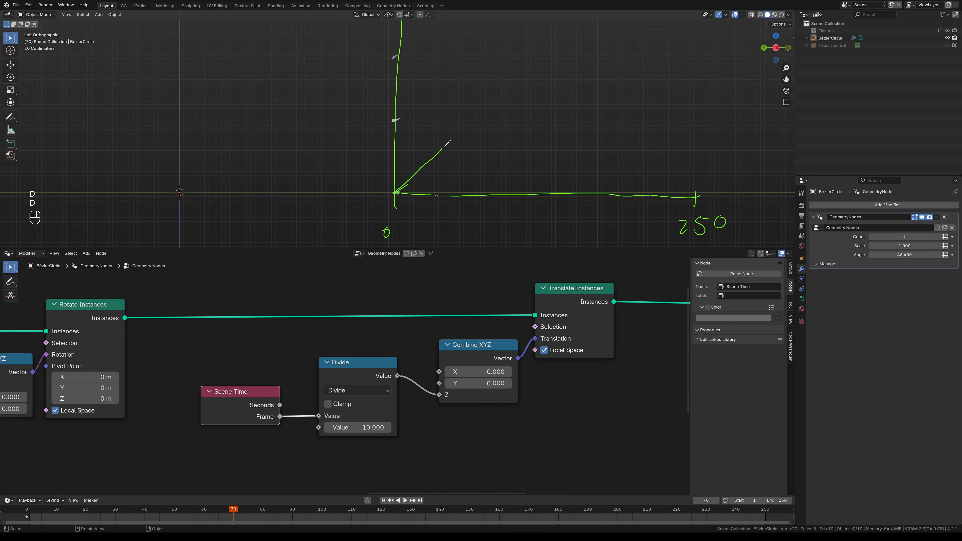
drag(462, 152, 466, 191)
mouse_move(533, 126)
mouse_down()
mouse_move(536, 173)
mouse_move(595, 129)
mouse_up()
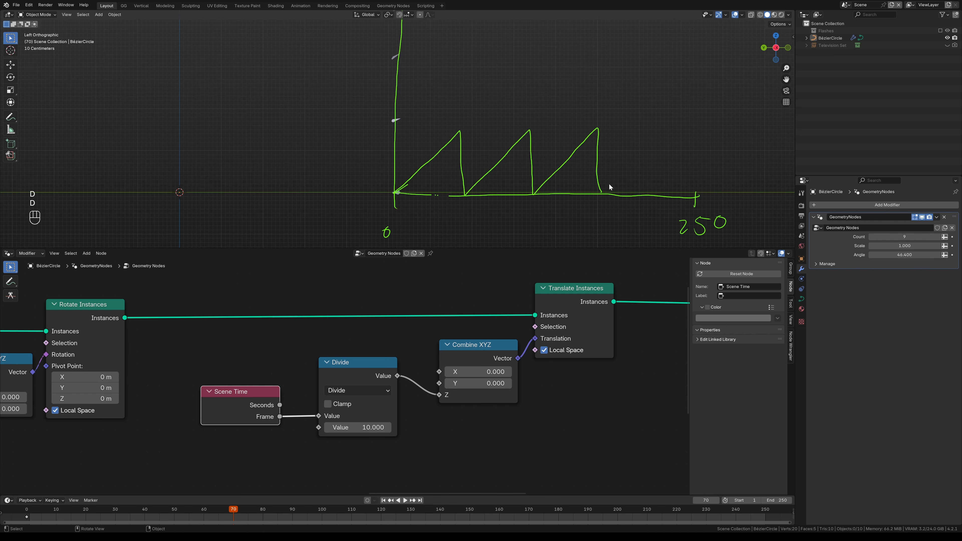
mouse_move(627, 170)
mouse_down()
mouse_move(674, 127)
mouse_move(680, 198)
mouse_up()
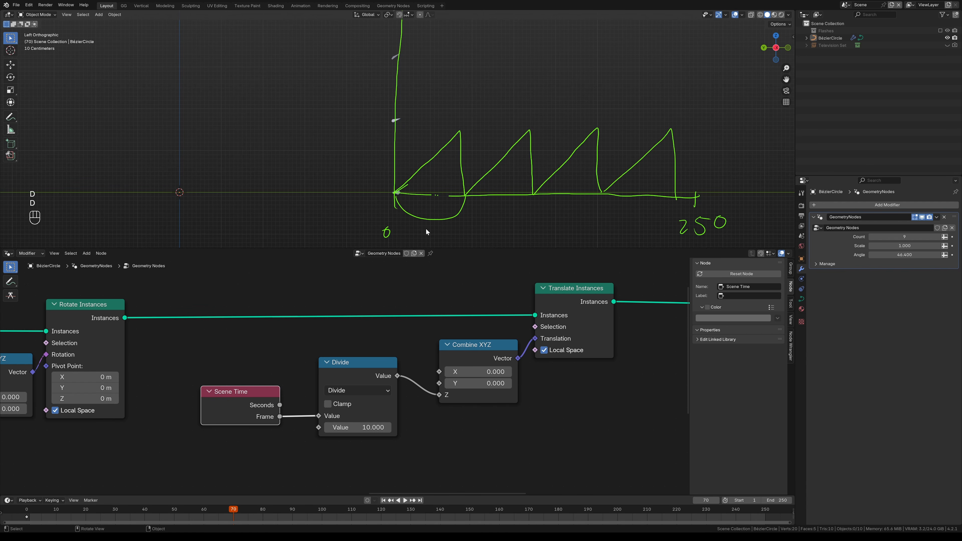
Step: Mark the end of the first sawtooth period below the axis and label its width 25
mouse_move(472, 233)
shift+middle_down()
mouse_move(485, 220)
mouse_move(428, 148)
shift+middle_up()
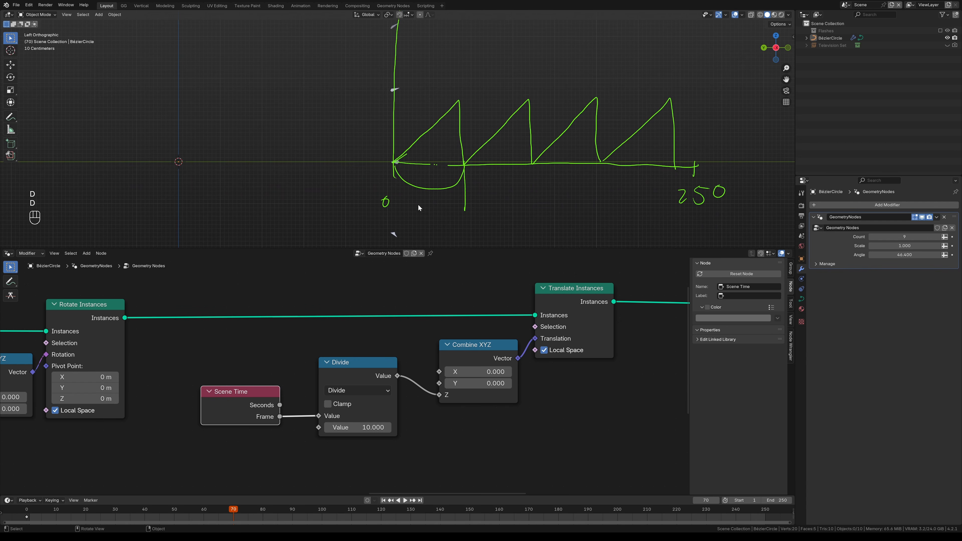
drag(416, 200, 431, 215)
drag(434, 196, 447, 192)
Step: Mark the sawtooth height on the vertical axis with the label 2m, and erase the annotated graph
mouse_move(500, 178)
shift+middle_down()
mouse_move(439, 161)
mouse_move(498, 121)
shift+middle_up()
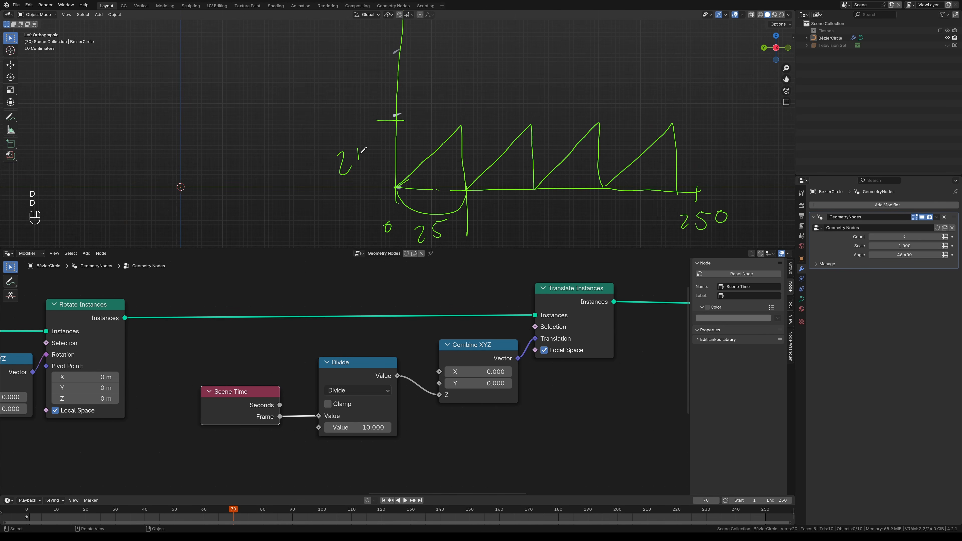
alt+shift+drag(470, 189, 356, 147)
ctrl+alt+drag(425, 149, 455, 184)
mouse_move(455, 184)
alt+shift+mouse_down()
mouse_move(455, 159)
mouse_move(484, 184)
alt+shift+mouse_up()
key(ctrl+z)
ctrl+alt+drag(426, 199, 403, 100)
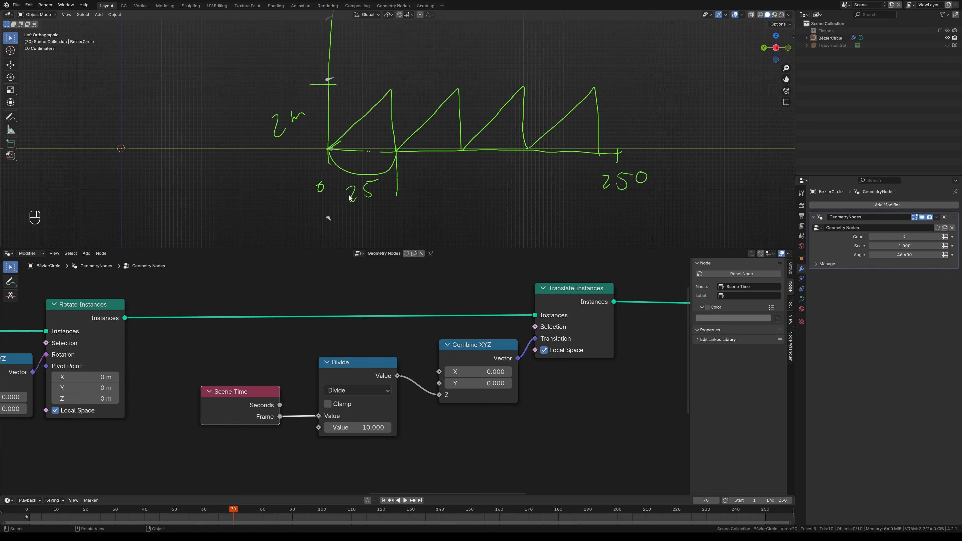
mouse_move(614, 158)
right_down()
mouse_move(638, 168)
mouse_move(548, 151)
mouse_move(374, 167)
mouse_move(282, 127)
right_up()
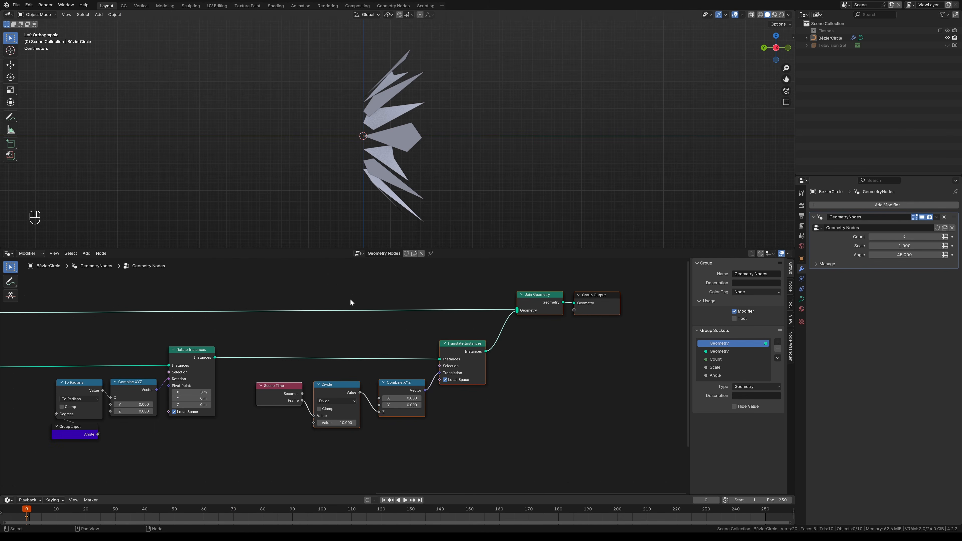
Step: Move the Divide, Combine XYZ, Translate Instances, Join Geometry and Group Output nodes away from Scene Time to make room
mouse_move(327, 275)
mouse_down()
mouse_move(410, 353)
mouse_move(648, 453)
mouse_up()
key(g)
click(467, 387)
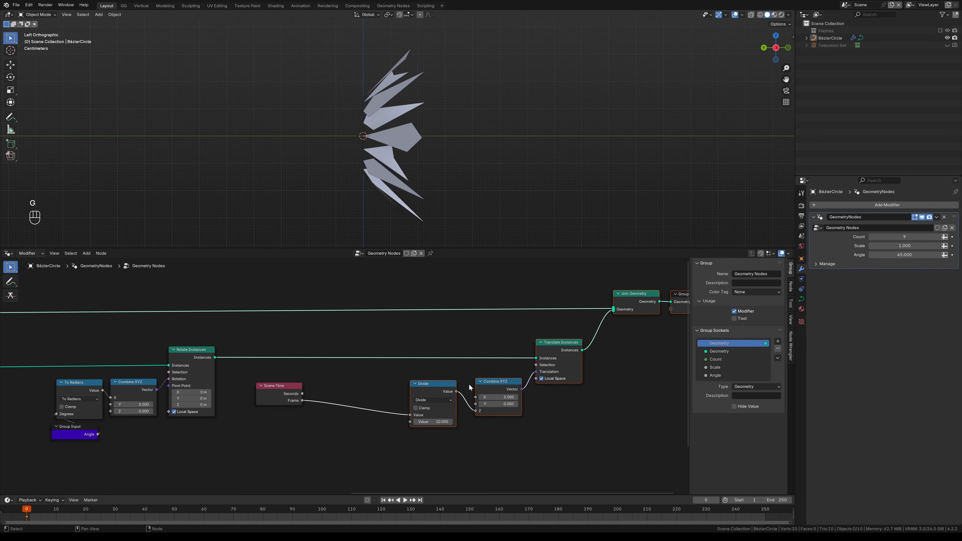
Step: Duplicate the Divide node onto the link from Scene Time's Frame output and change the copy to Truncated Modulo
alt+drag(441, 394, 443, 338)
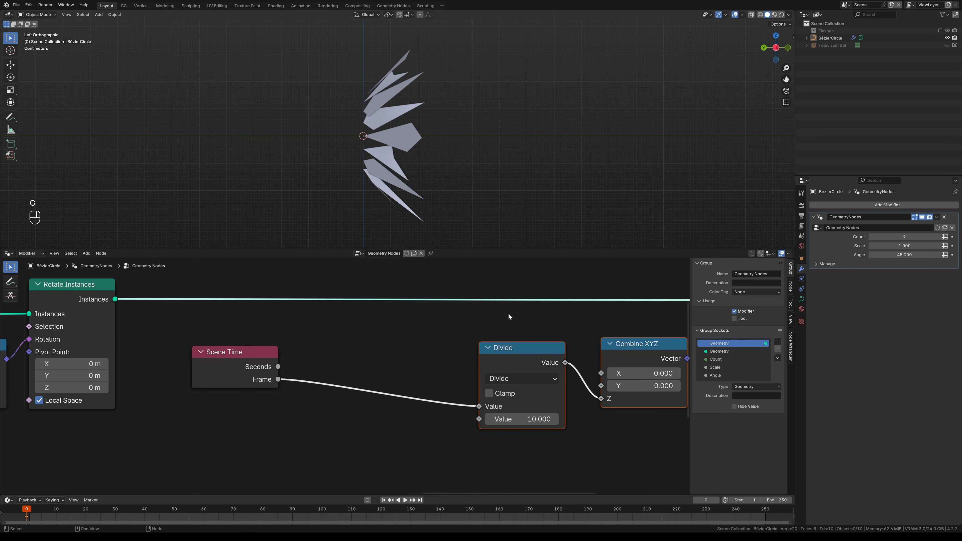
click(527, 352)
key(shift+d)
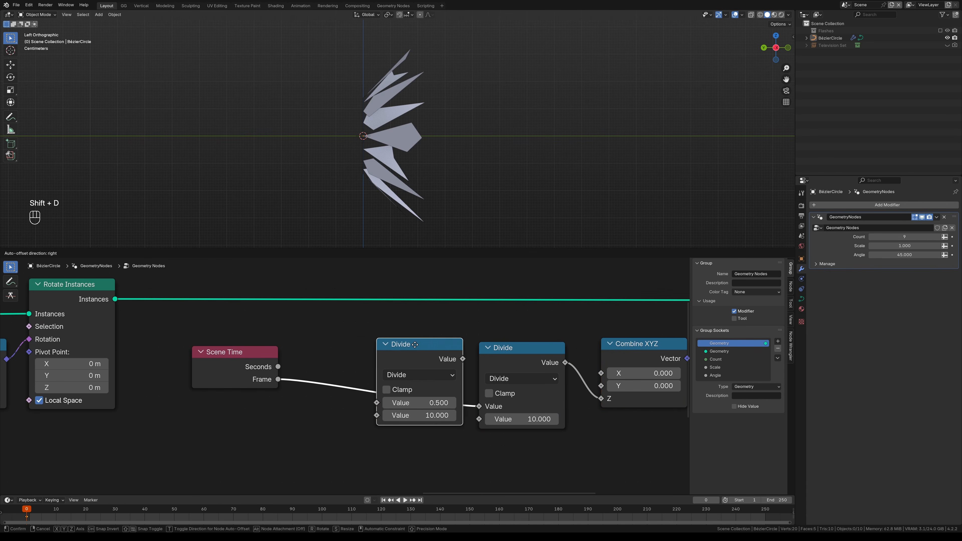
click(403, 347)
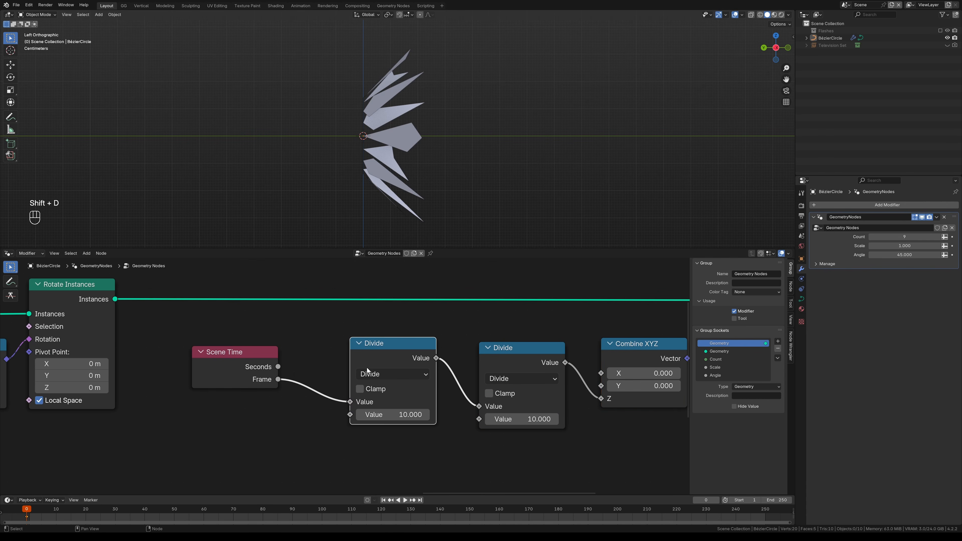
click(409, 374)
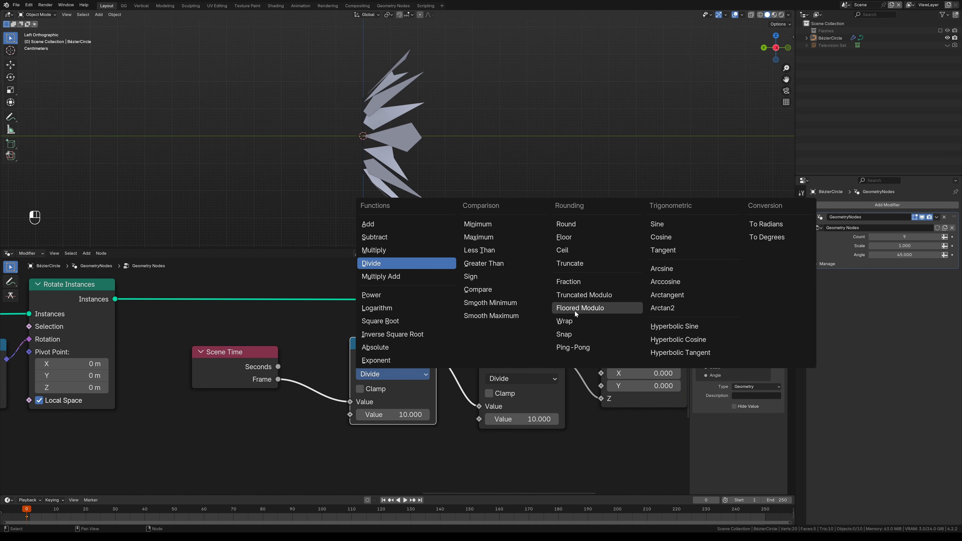
click(590, 297)
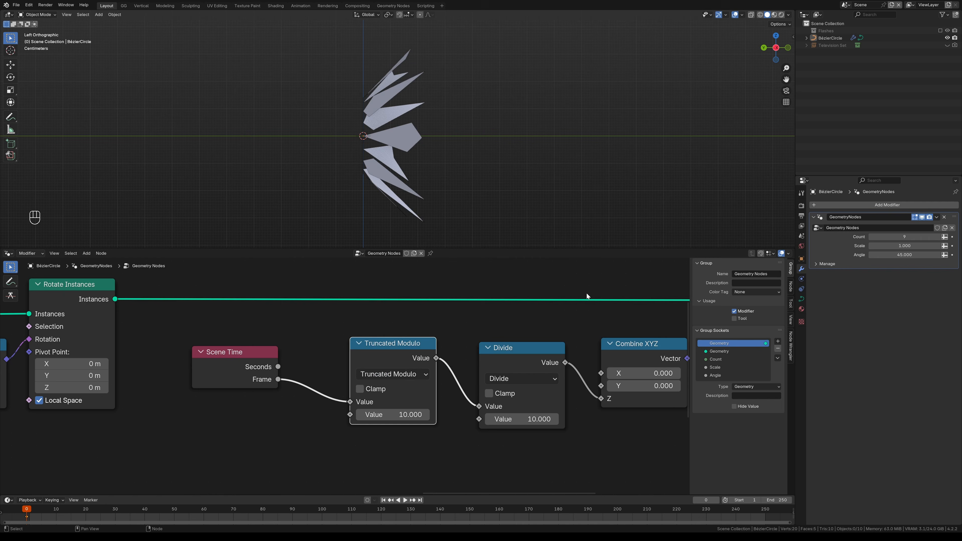
Step: Set the second value of the Truncated Modulo node to 25
mouse_move(416, 439)
ctrl+middle_down()
mouse_move(416, 428)
mouse_move(415, 439)
ctrl+middle_up()
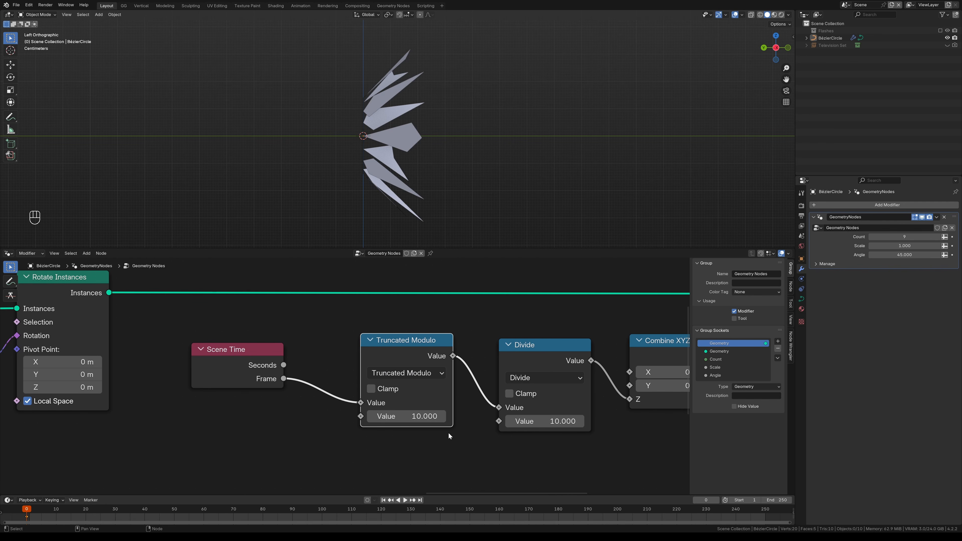
click(405, 418)
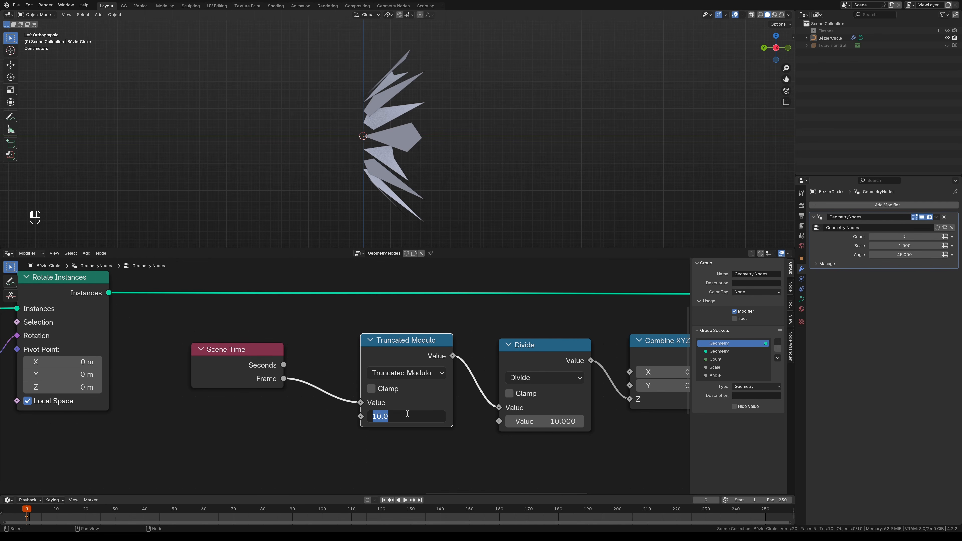
text(25)
key(Return)
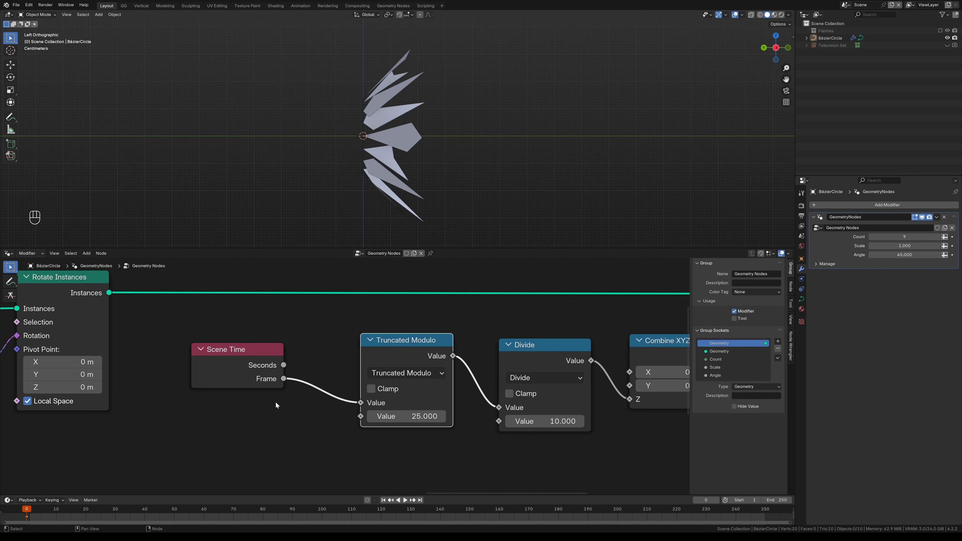
Step: Scrub the timeline and play the animation to check the shards' repeating outward motion
drag(27, 510, 419, 522)
key(space)
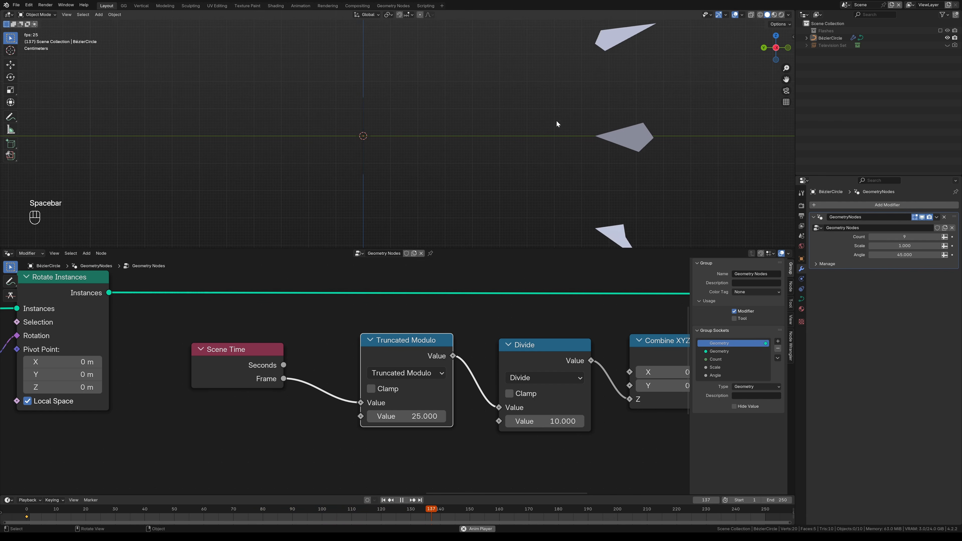
alt+middle_drag(557, 123, 522, 182)
key(space)
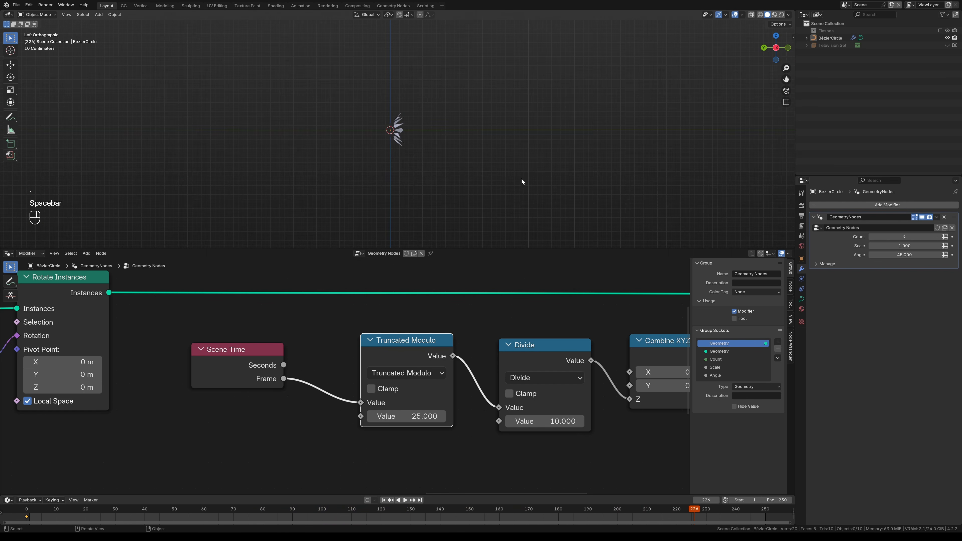
alt+shift+drag(521, 178, 504, 157)
key(space)
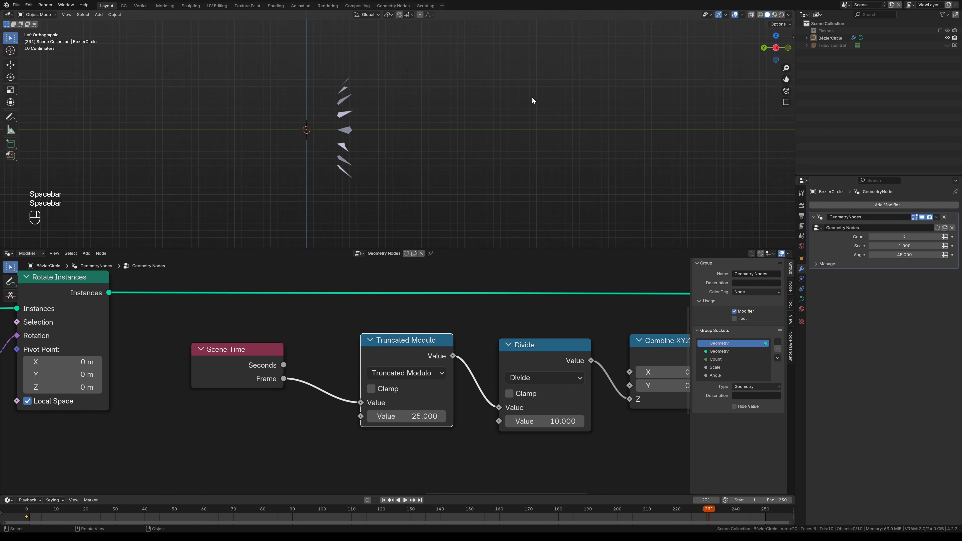
Step: Annotate the distance between the circle's origin and the shards, and erase the annotation
ctrl+scroll(436, 446, down, 3)
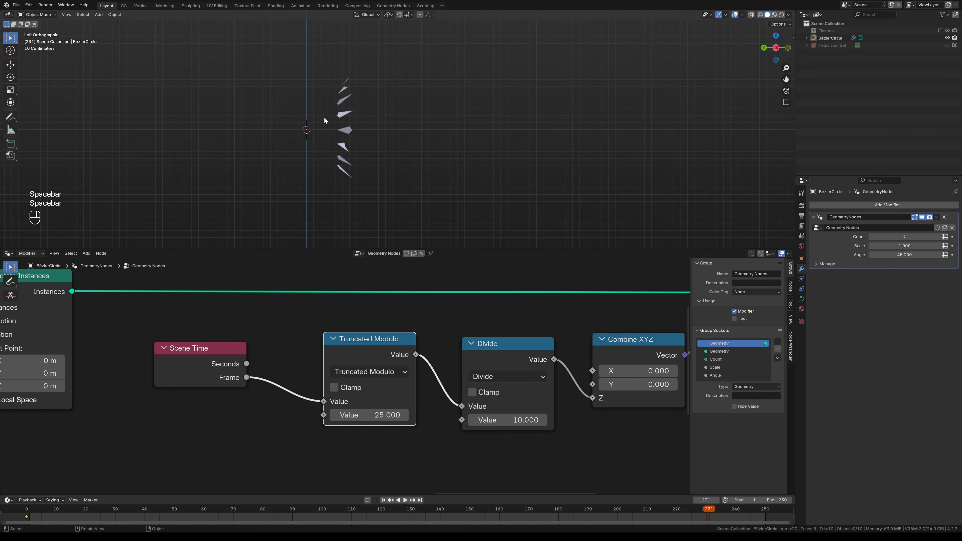
mouse_move(306, 132)
mouse_down()
mouse_move(350, 101)
mouse_move(341, 107)
mouse_up()
right_drag(308, 125, 343, 129)
ctrl+scroll(346, 418, down, 2)
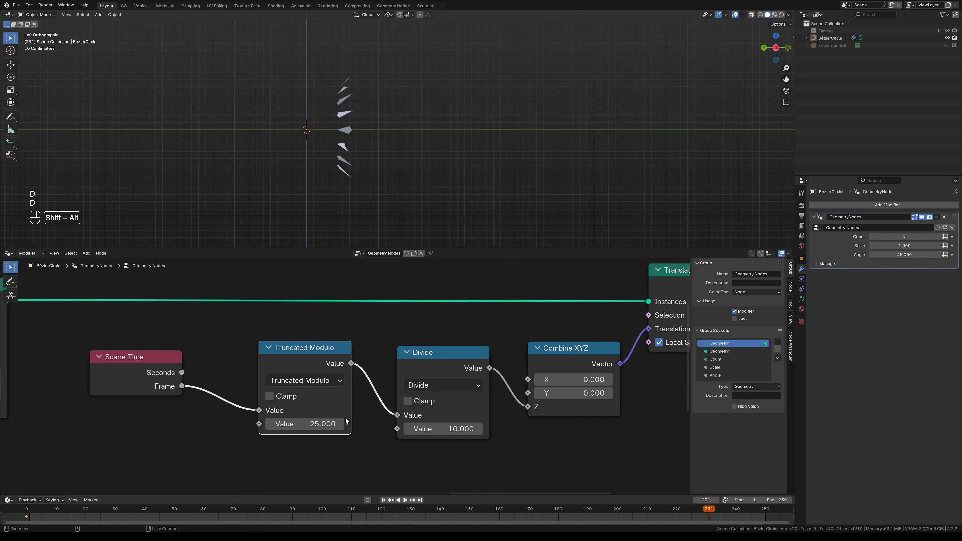
Step: Delete the Divide node keeping its link and insert a Map Range node between Truncated Modulo and Combine XYZ's Z input
scroll(445, 363, up, 2)
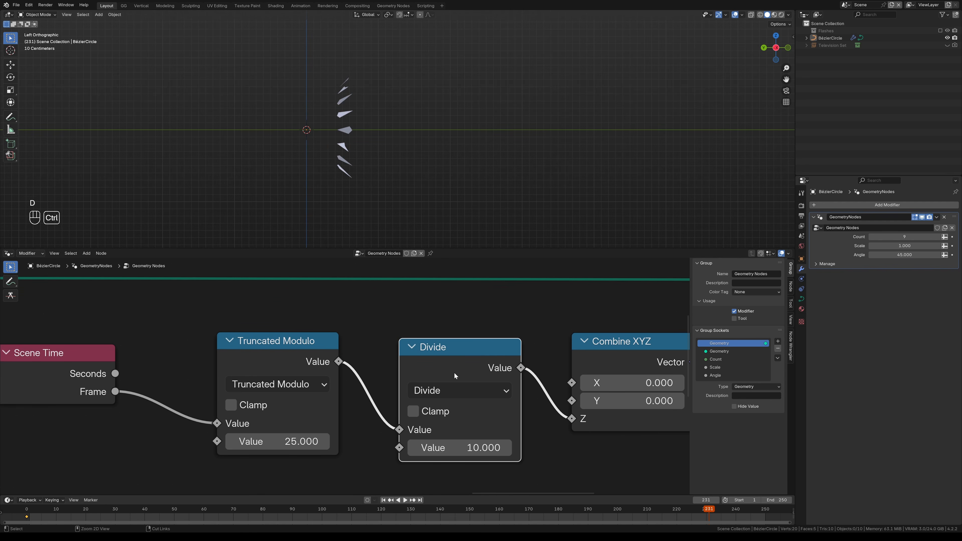
key(ctrl+x)
shift+middle_drag(465, 347, 430, 340)
key(shift+a)
click(438, 329)
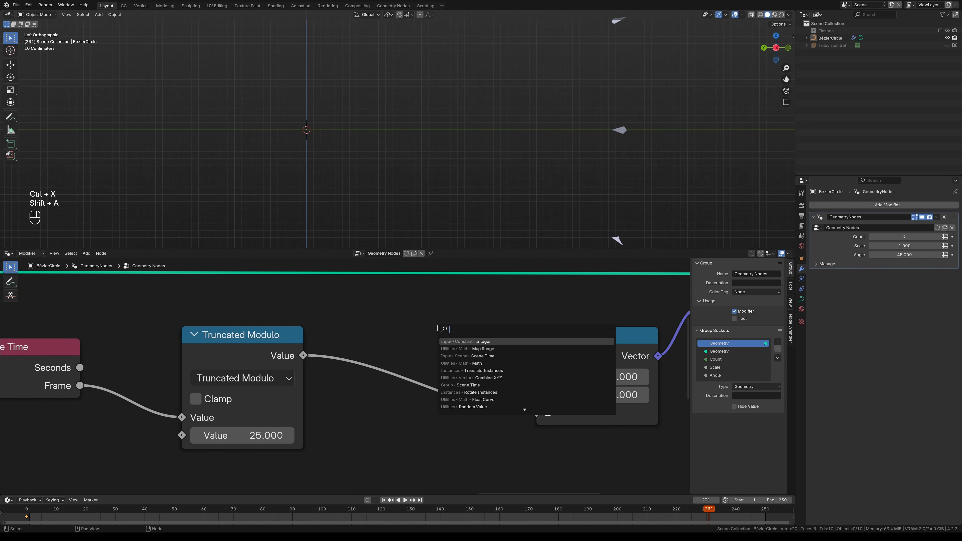
text(map)
key(Return)
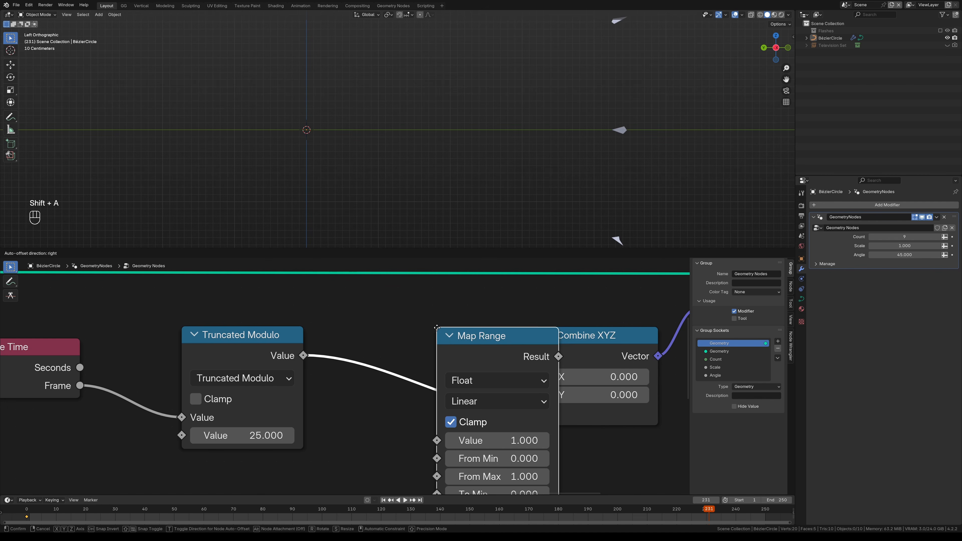
click(363, 322)
mouse_move(380, 340)
ctrl+alt+mouse_down()
mouse_move(377, 361)
mouse_move(387, 339)
ctrl+alt+mouse_up()
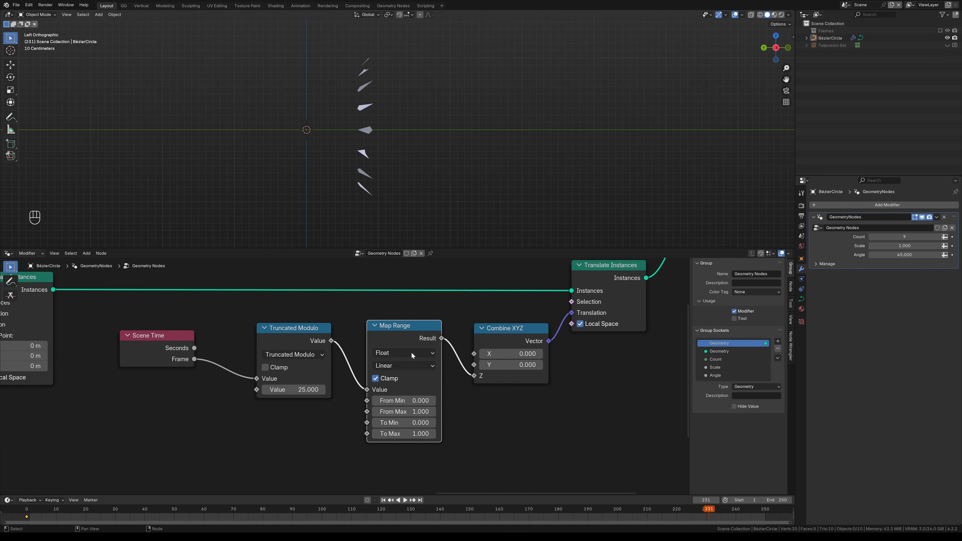
Step: Annotate a 0 to 25 scale and a shorter 0 to 5 scale below it, both with tick marks, beside the shards
mouse_move(466, 62)
mouse_down()
mouse_move(673, 68)
mouse_move(682, 56)
mouse_up()
drag(462, 43, 463, 38)
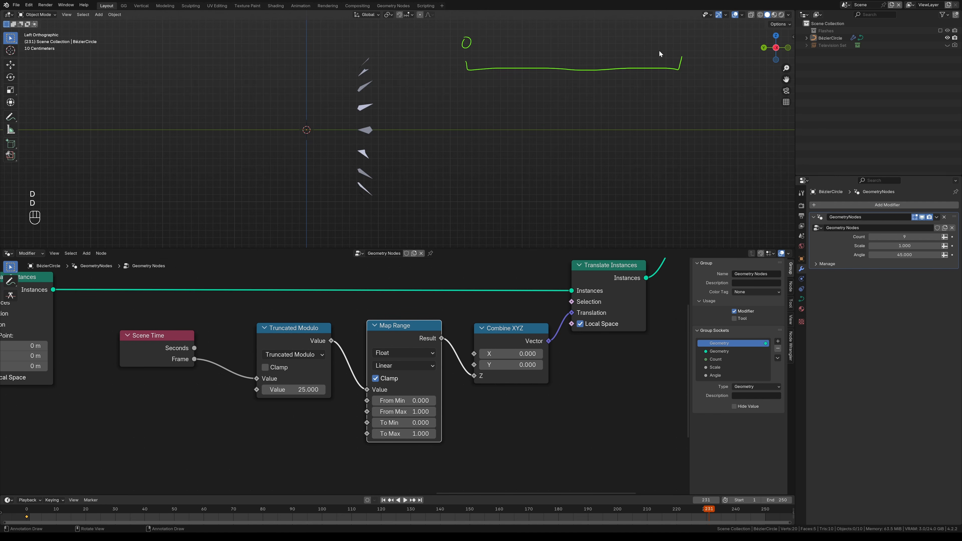
drag(675, 47, 671, 49)
drag(690, 37, 684, 51)
drag(574, 40, 572, 69)
drag(459, 106, 548, 115)
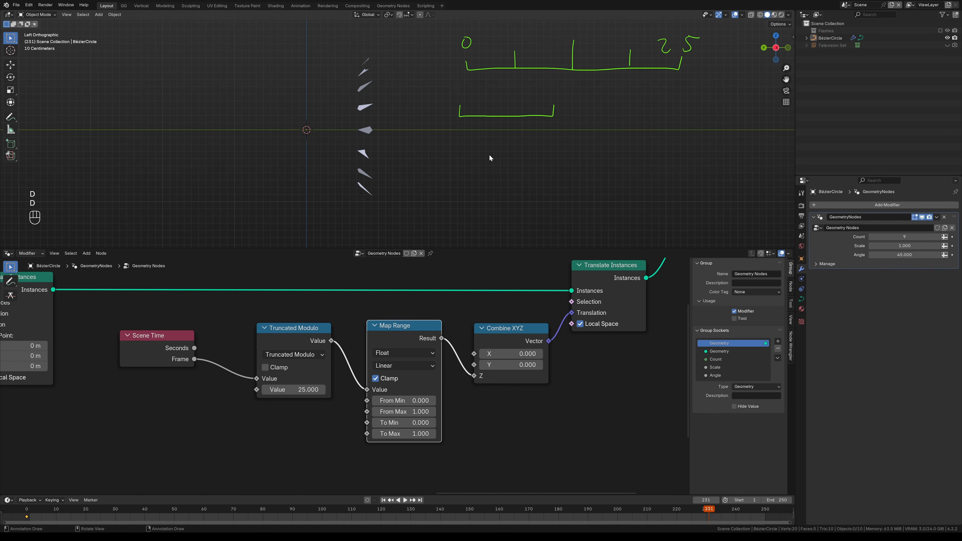
drag(463, 91, 466, 92)
scroll(508, 382, down, 2)
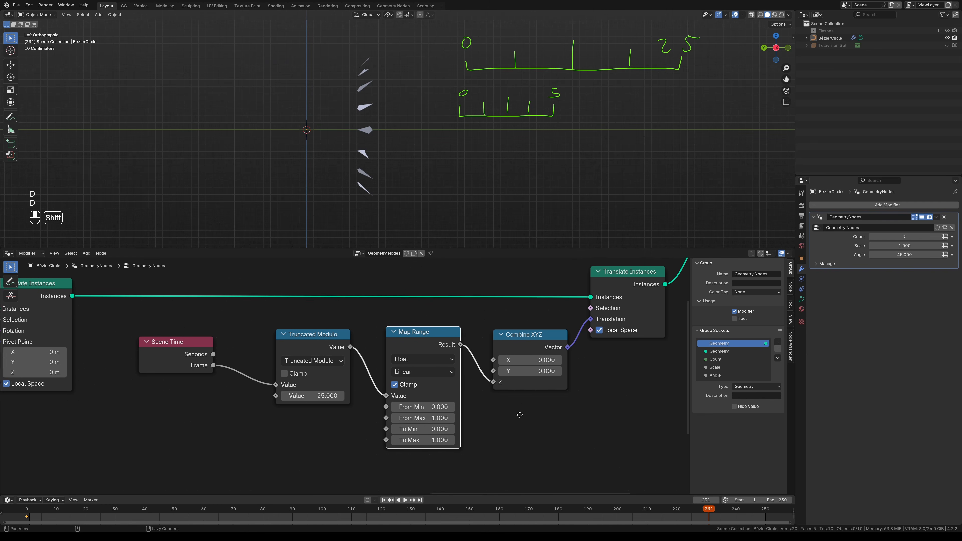
click(453, 285)
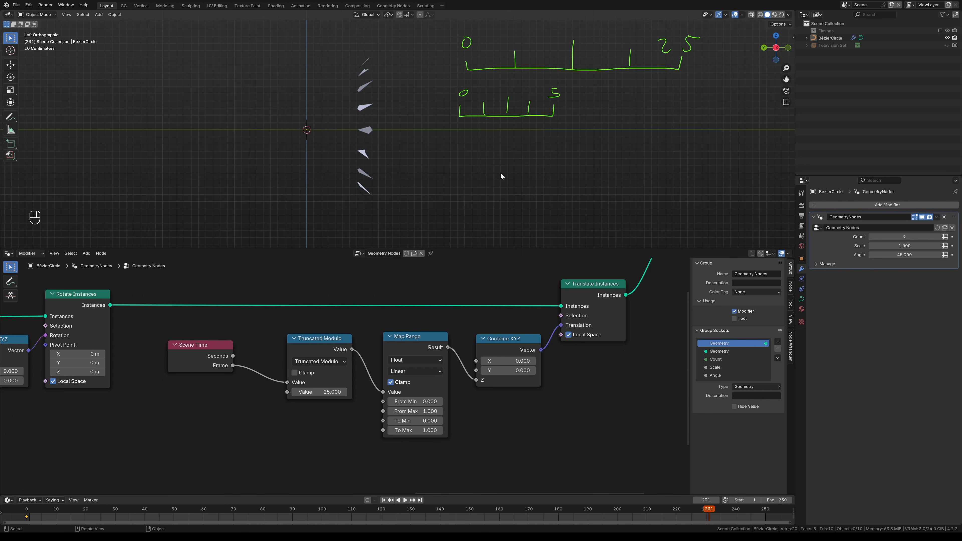
Step: Set the Map Range node's From Max to 25
click(427, 411)
text(25)
key(Return)
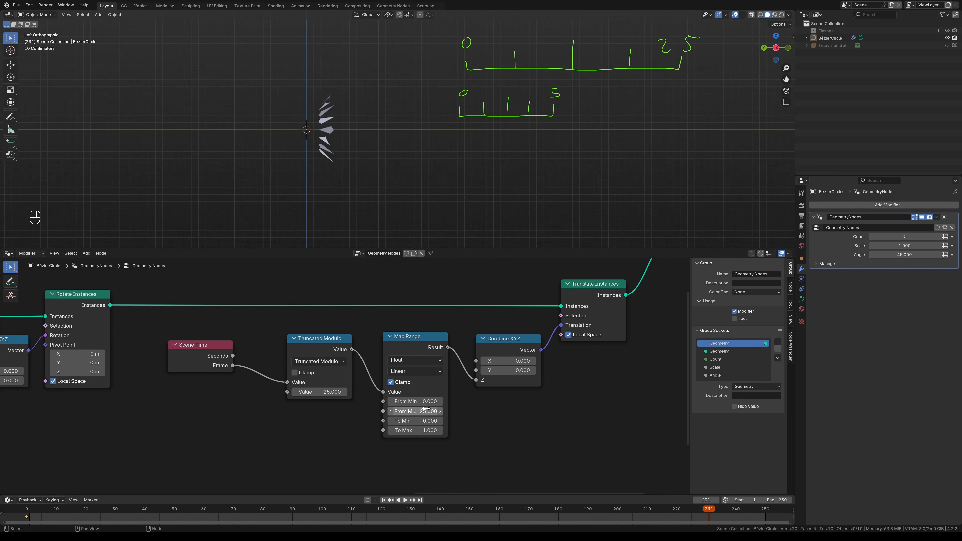
Step: Add an Integer node below Scene Time and set its value to 25
key(shift+a)
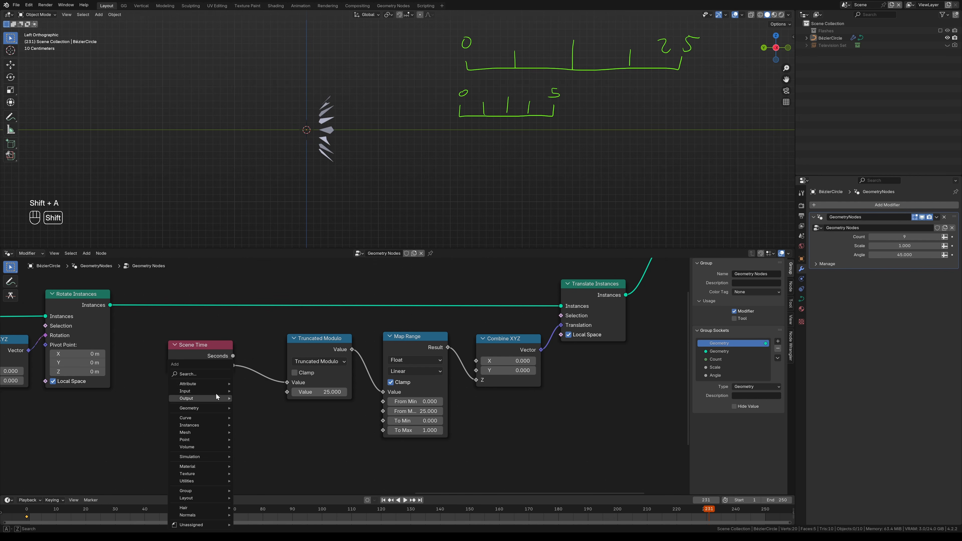
text(inte)
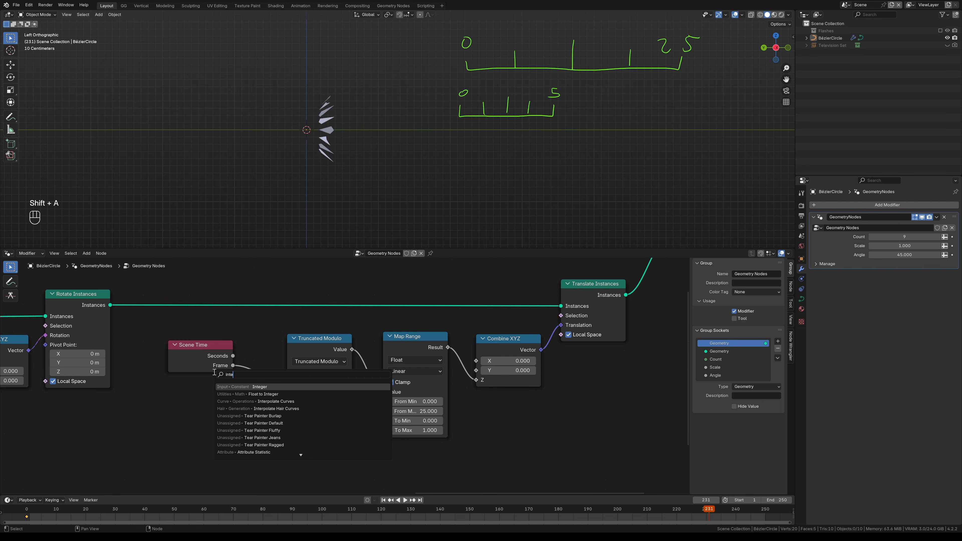
key(Return)
click(165, 398)
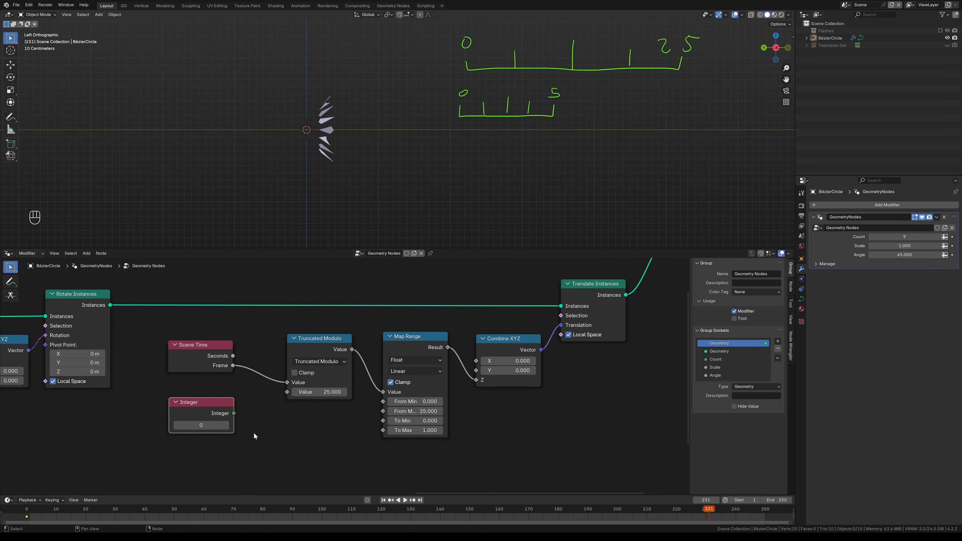
click(203, 426)
text(25)
key(Return)
Step: Link the Integer node to Truncated Modulo's second value and to Map Range's From Max
drag(234, 413, 301, 355)
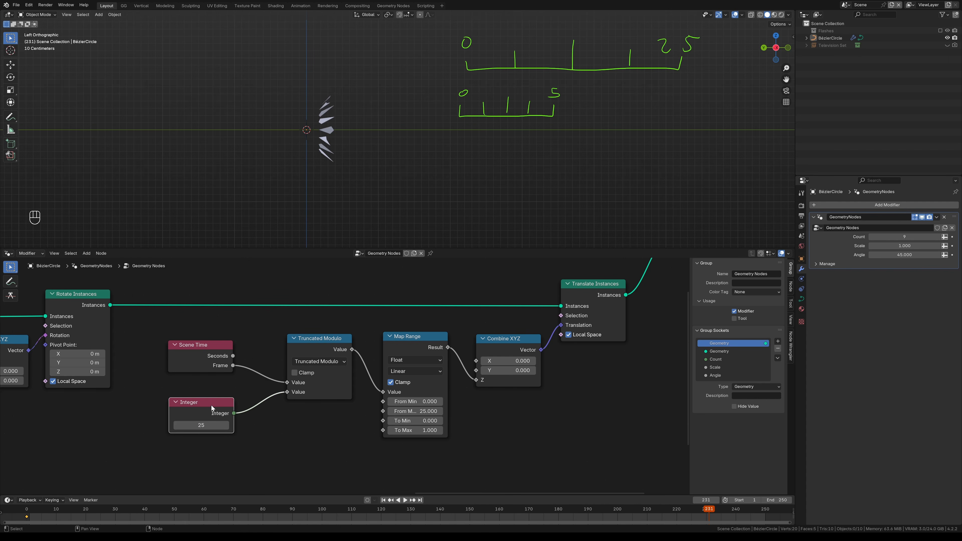
drag(211, 406, 383, 412)
drag(210, 422, 212, 413)
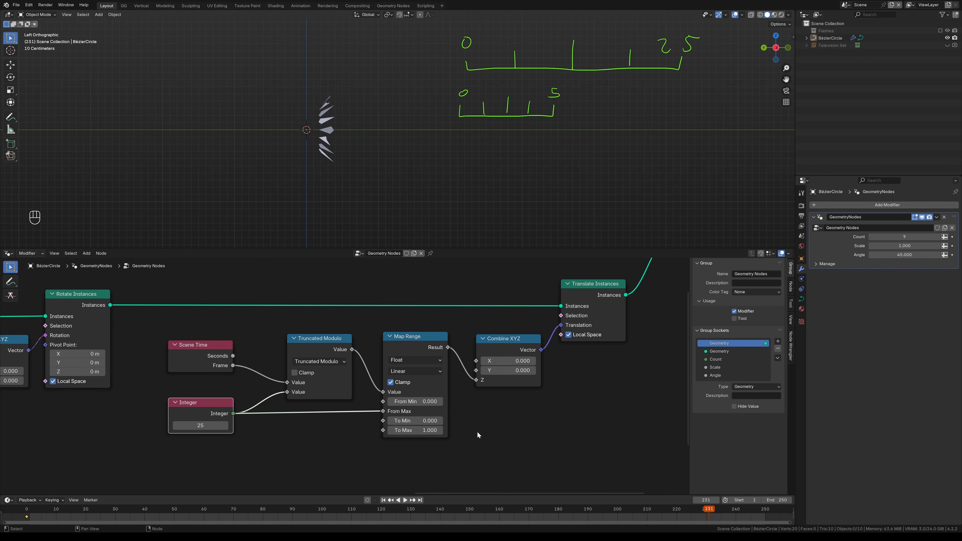
Step: Set Map Range's To Max to 1.1 and play the animation to check the looping motion
drag(433, 431, 413, 431)
key(space)
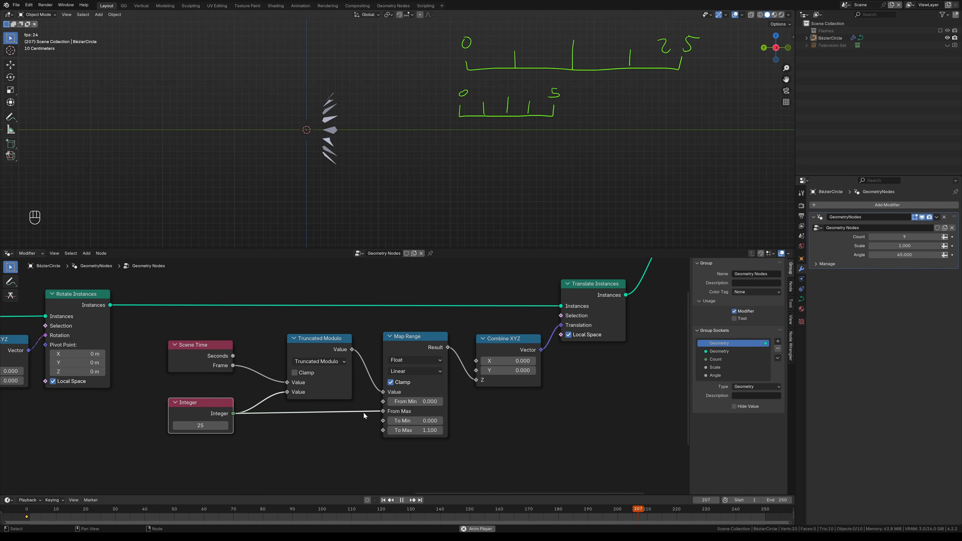
key(space)
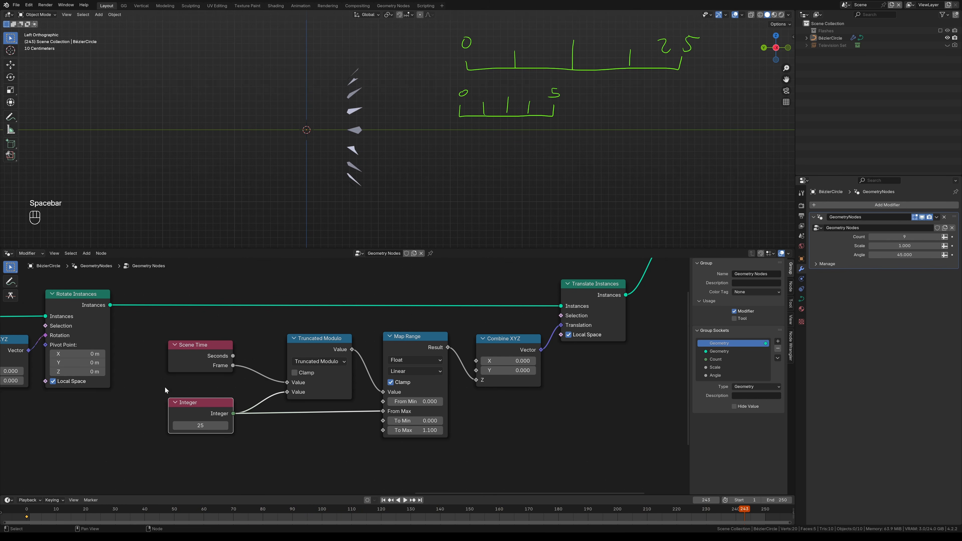
Step: Delete the Integer node and expose Truncated Modulo's second value through a new Group Input node placed below Scene Time
key(x)
drag(287, 392, 253, 402)
click(179, 413)
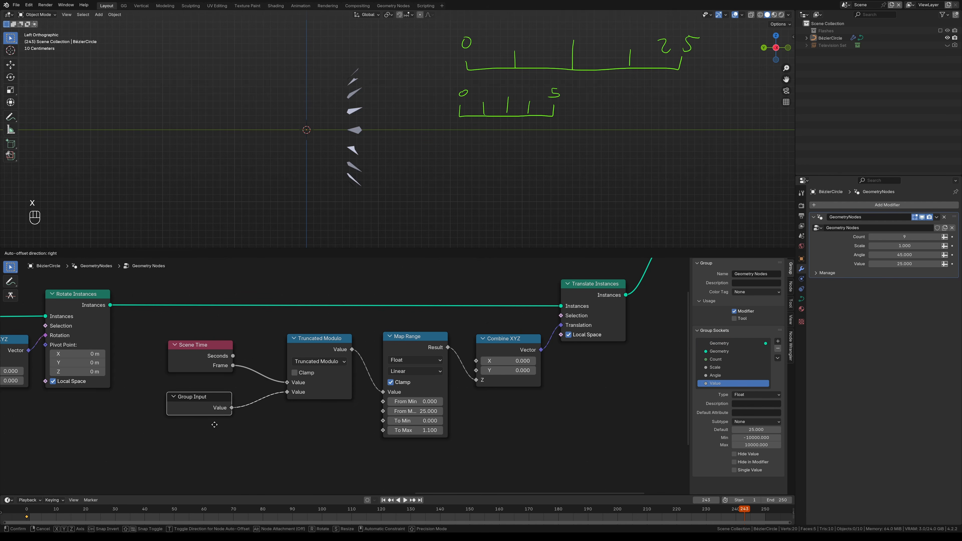
click(224, 427)
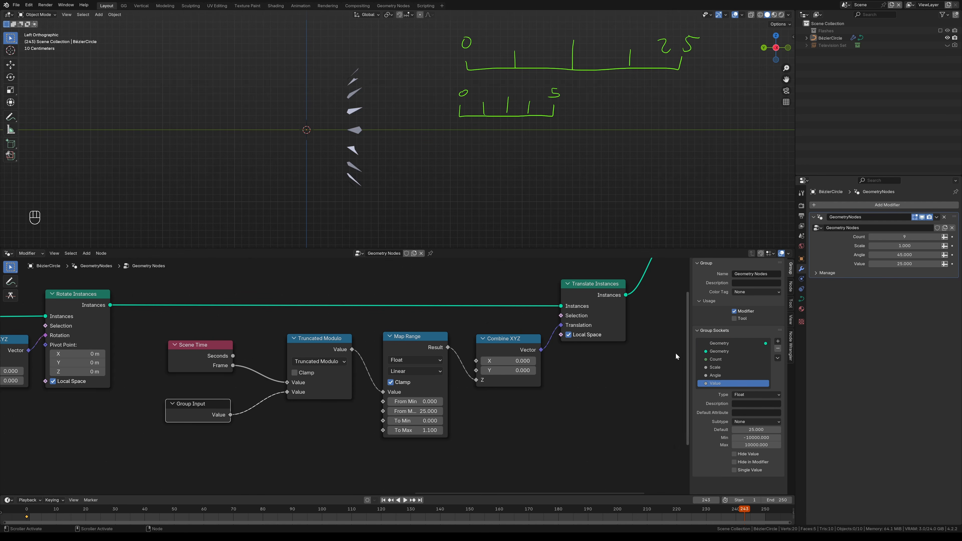
Step: Change the new Value group socket's type to Integer and set its minimum to 0
click(753, 396)
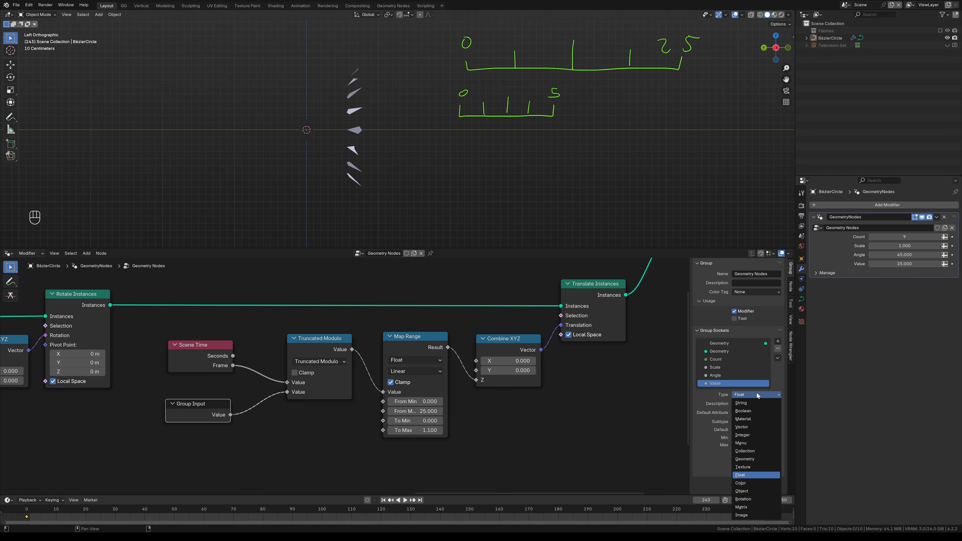
click(749, 435)
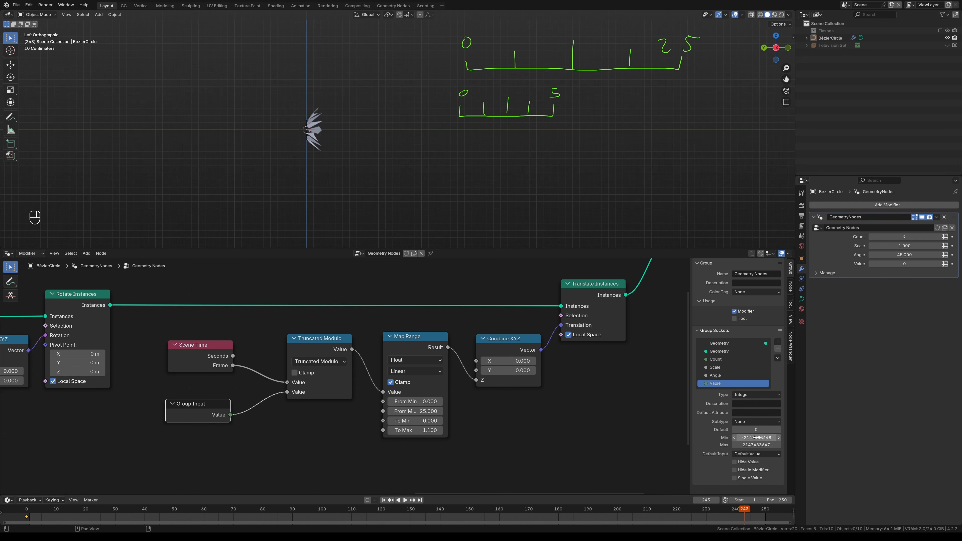
click(755, 437)
text(0)
key(Return)
Step: Rename the Value group socket to Loop Length
double_click(720, 384)
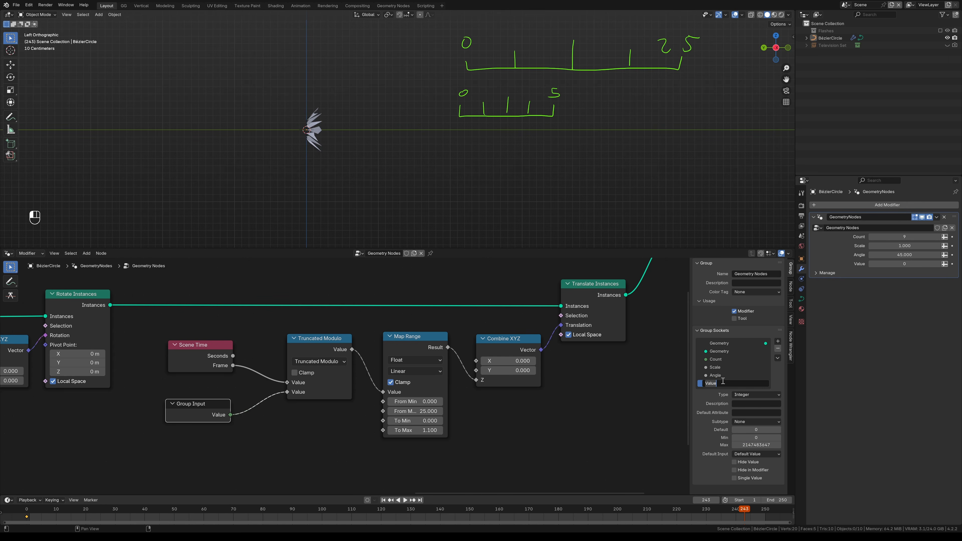
text(Loop Length)
key(Return)
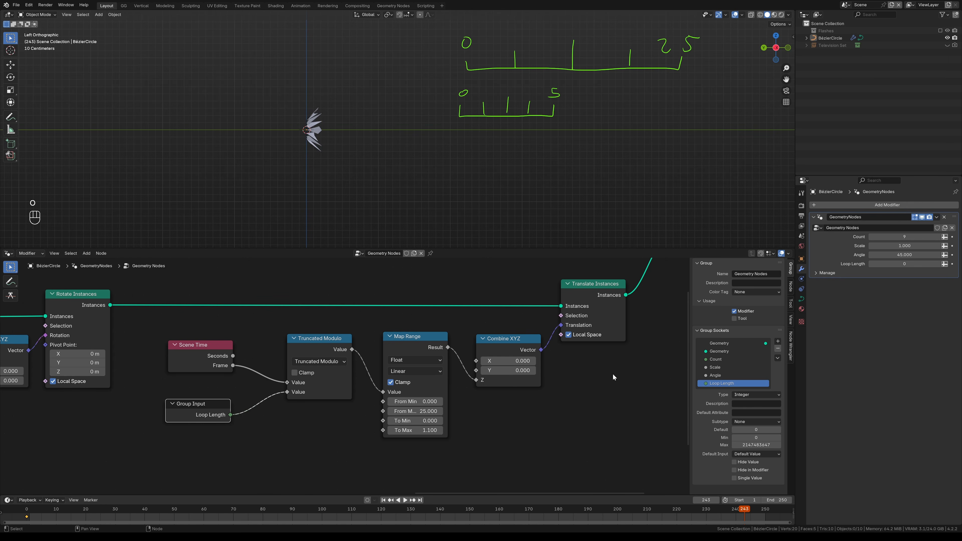
Step: Apply the Blue color preset to the Group Input node that feeds Truncated Modulo
click(791, 287)
click(771, 307)
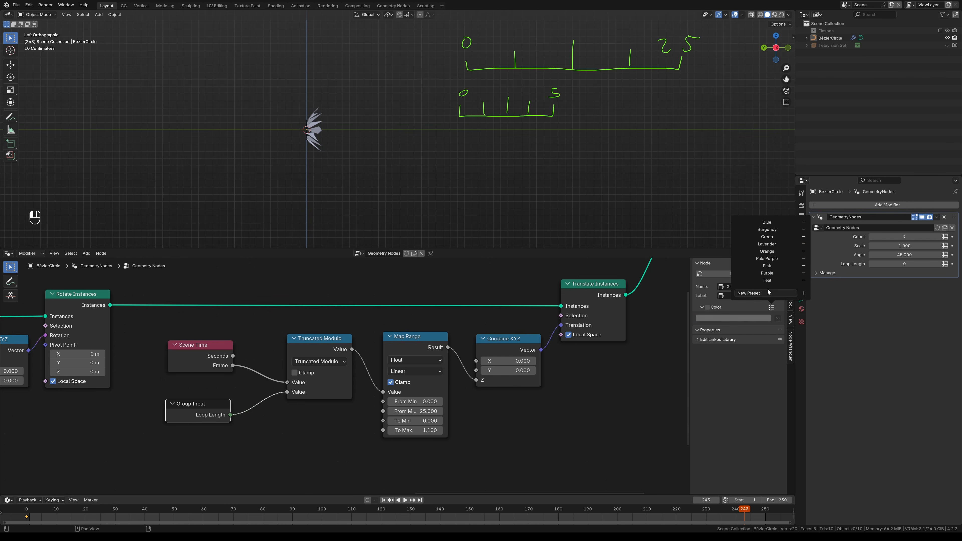
click(767, 222)
Step: Link the Loop Length output to Map Range's From Max and play the animation briefly
drag(230, 414, 383, 412)
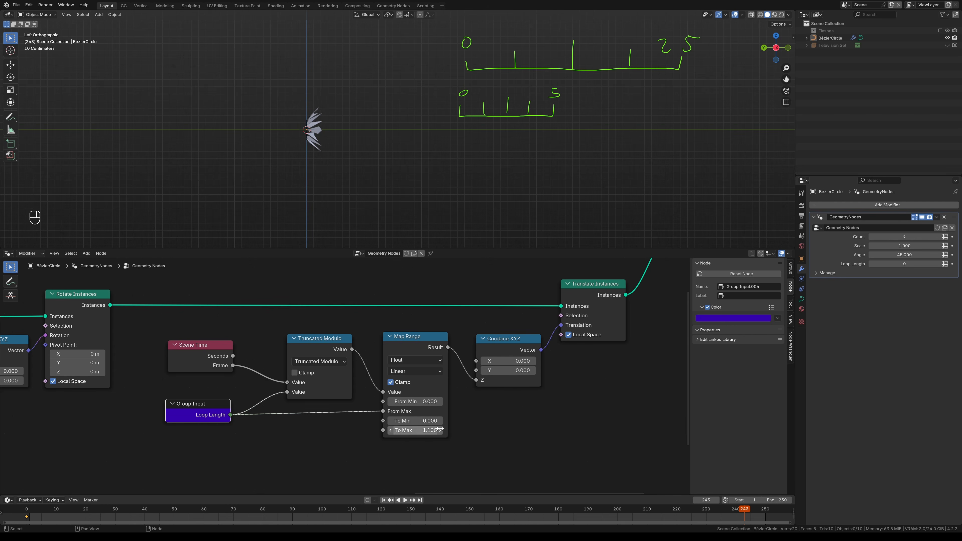
key(space)
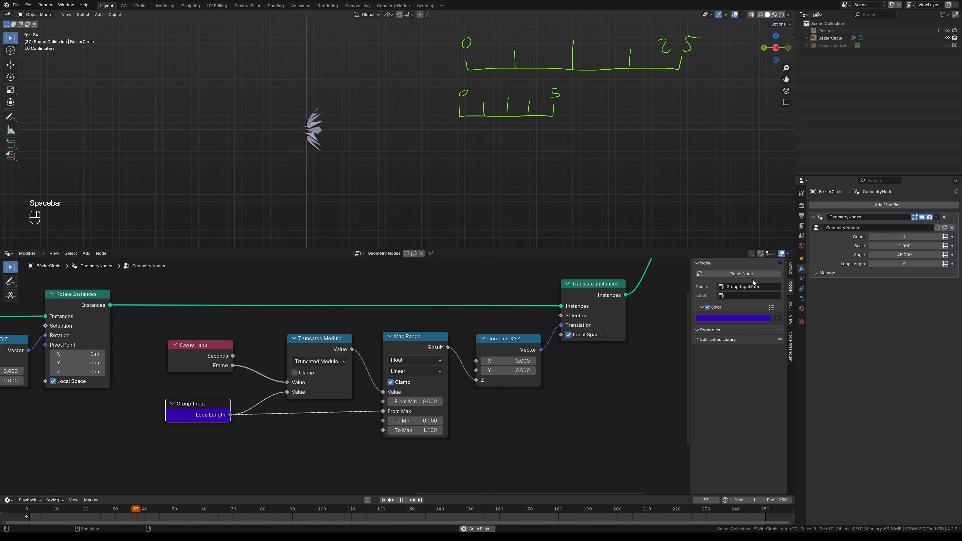
key(space)
Step: Set the Loop Length socket's default to 25 and the modifier's Loop Length value to 25
click(792, 272)
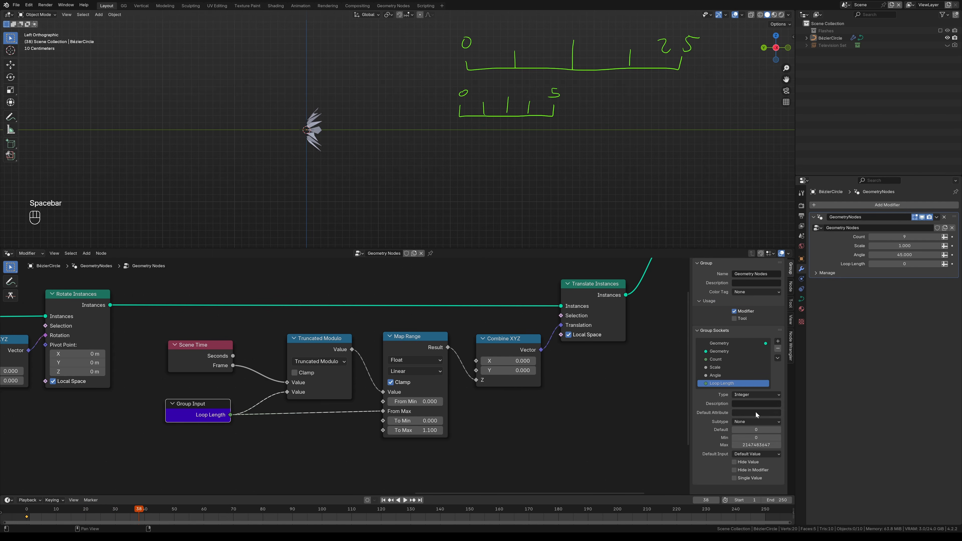
click(757, 430)
text(2)
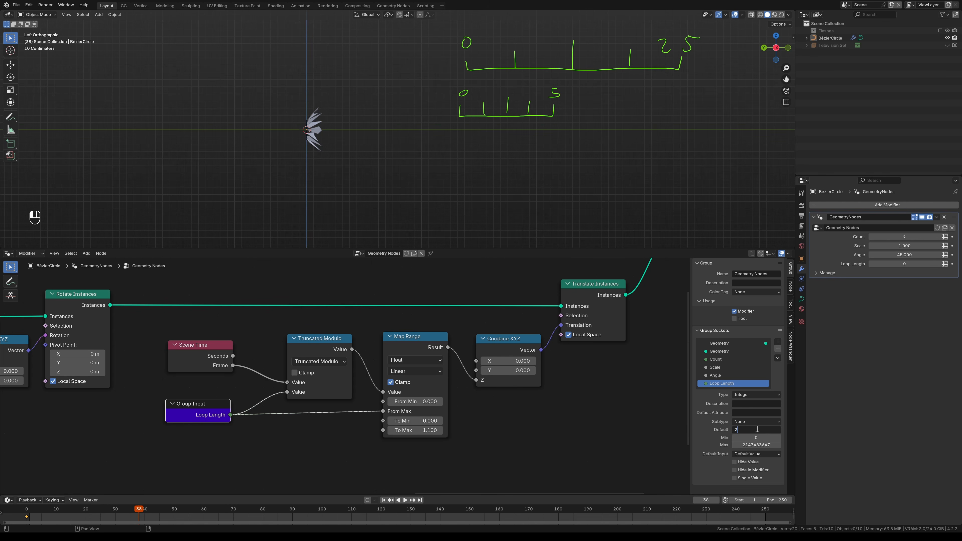
text(5)
key(Return)
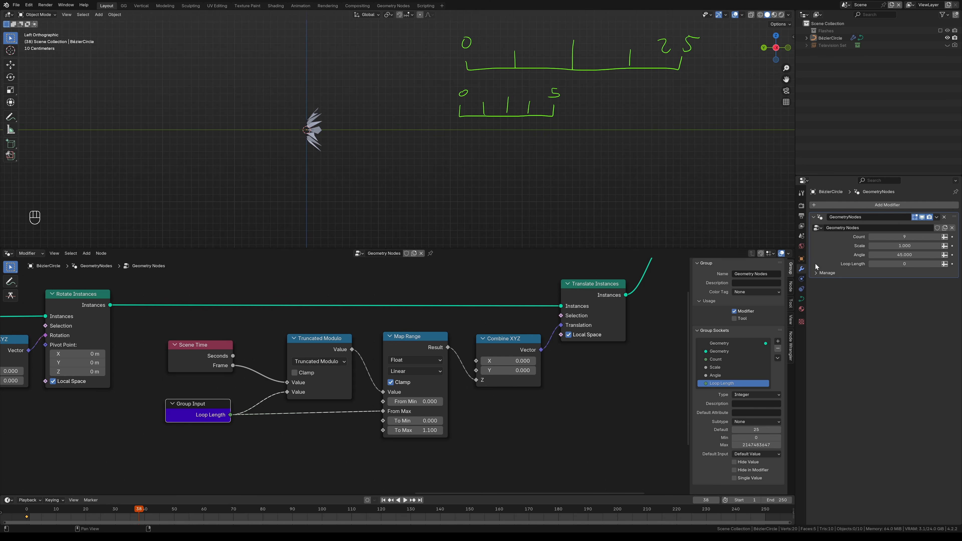
click(910, 265)
key(Return)
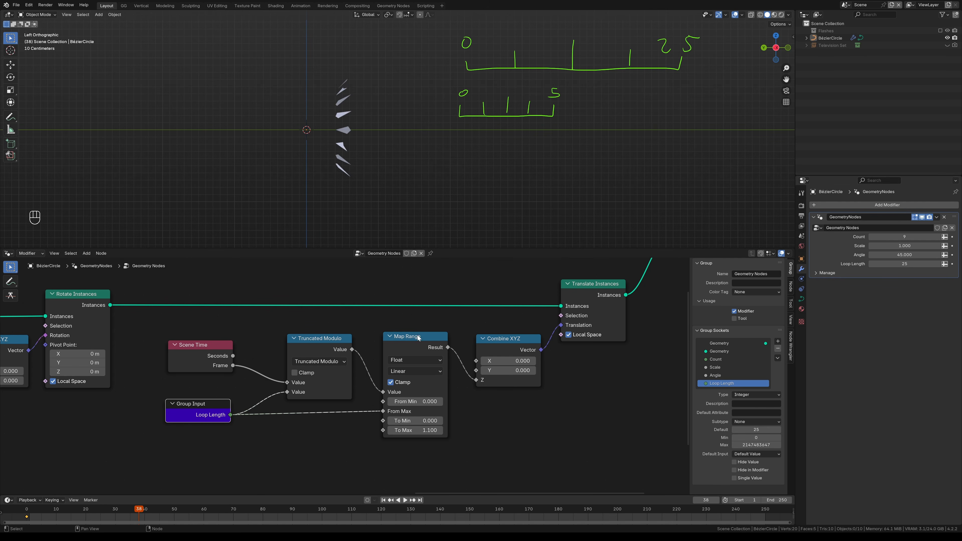
Step: Play the animation while trying Loop Length values of 2, 4 and 100 in the modifier, and stop playback
key(space)
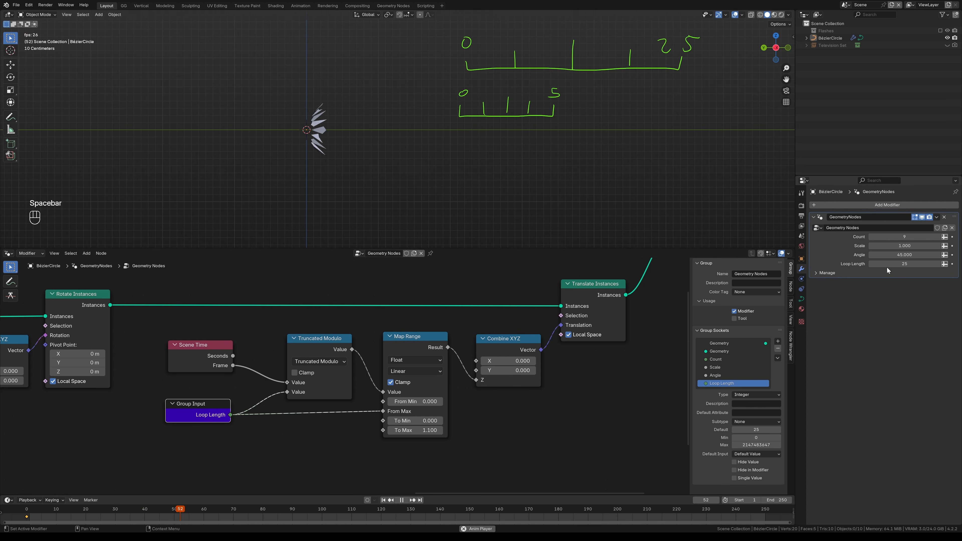
click(890, 264)
text(4)
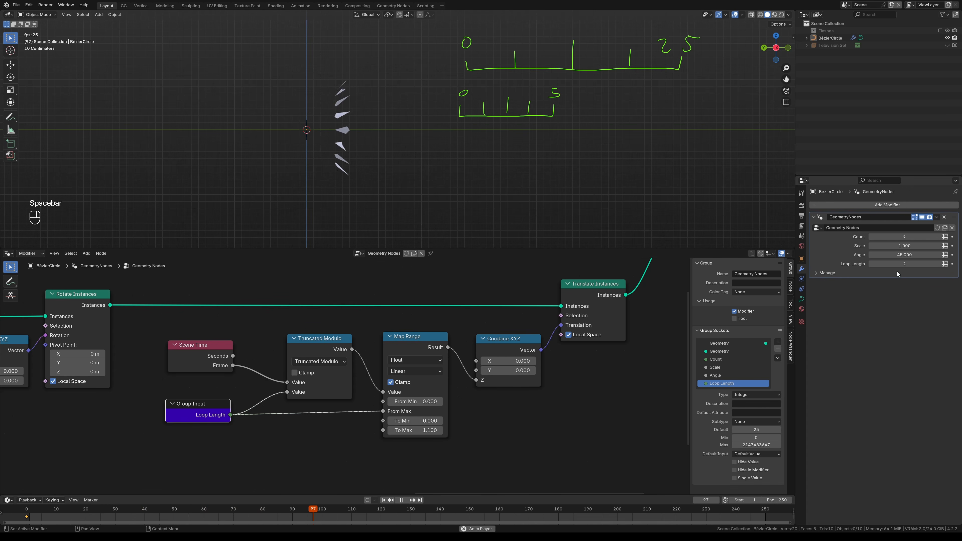
key(Return)
click(900, 264)
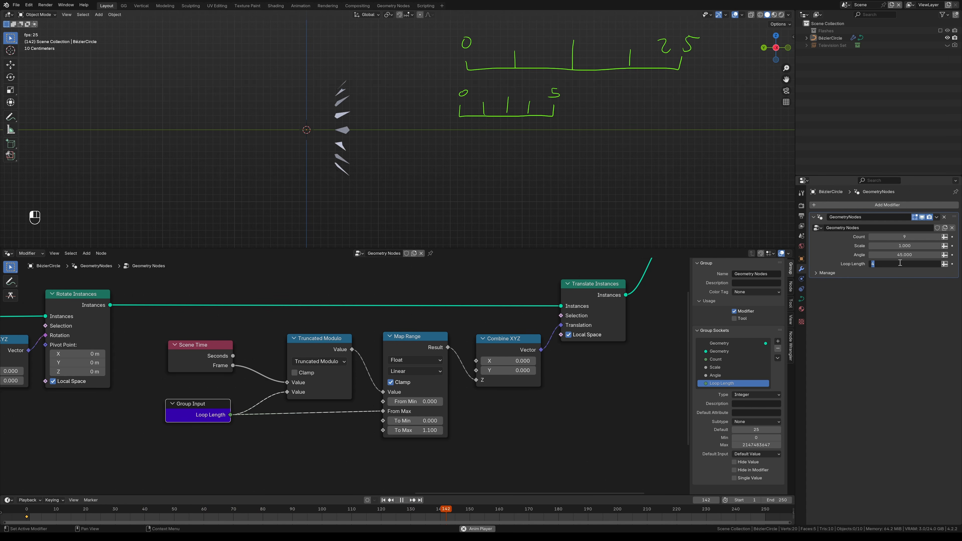
text(100)
key(Return)
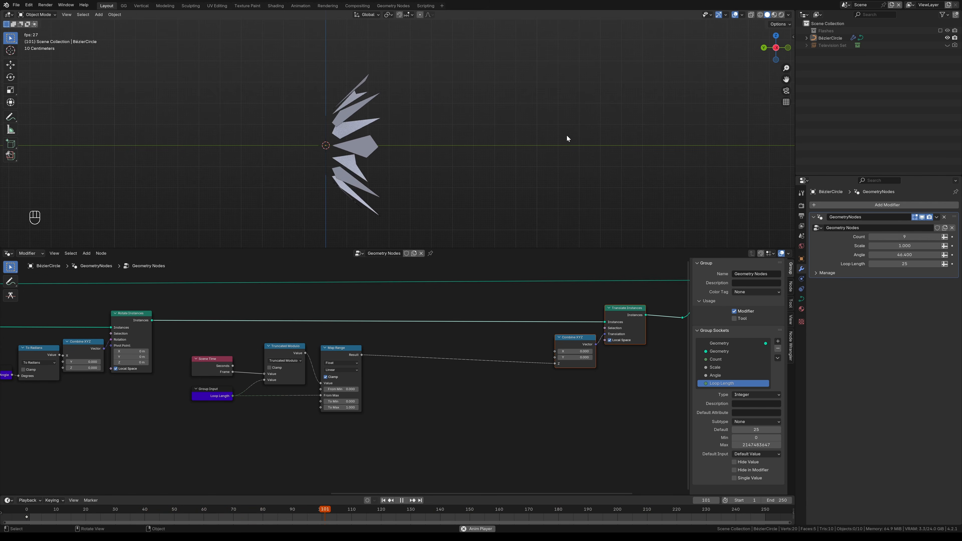
key(space)
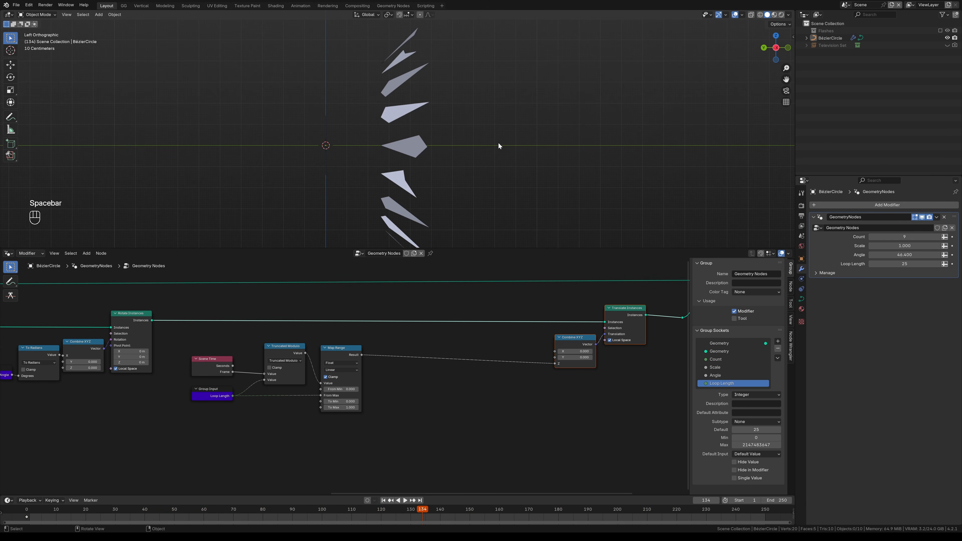
Step: Annotate a sawtooth wave beside the shards to illustrate the linear loop, and erase the annotation
mouse_move(491, 145)
mouse_down()
mouse_move(532, 116)
mouse_move(548, 144)
mouse_move(604, 142)
mouse_move(653, 103)
mouse_move(714, 97)
mouse_move(722, 151)
mouse_up()
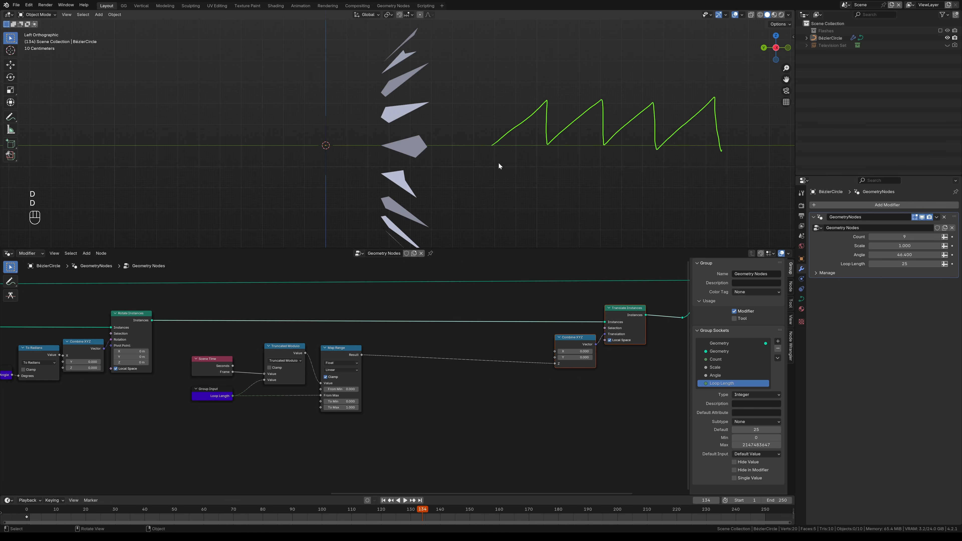
drag(495, 143, 548, 141)
mouse_move(510, 144)
right_down()
mouse_move(608, 119)
mouse_move(719, 118)
right_up()
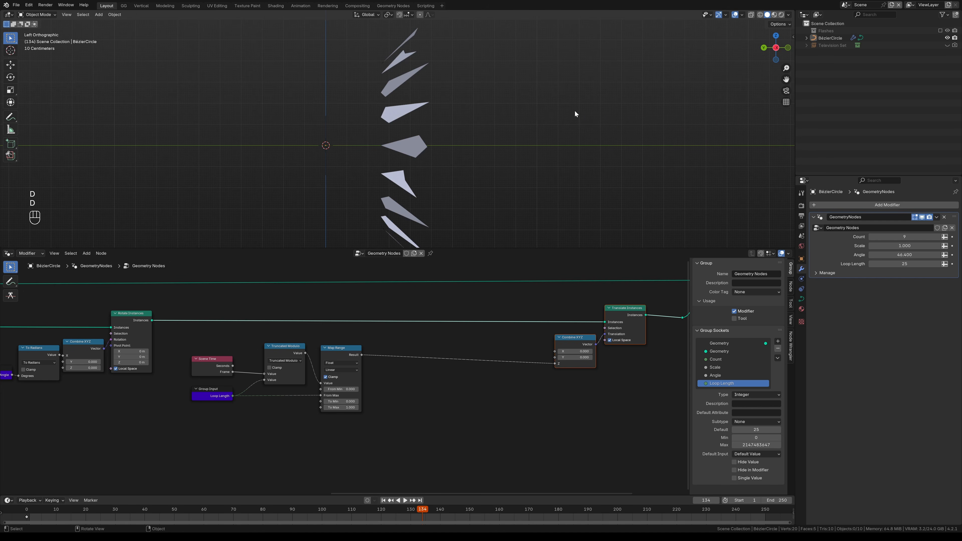
Step: Annotate three repeating wave shapes beside the shards: an accelerating curve, a decelerating curve and an S-shaped curve
mouse_move(477, 143)
mouse_down()
mouse_move(497, 141)
mouse_move(556, 89)
mouse_up()
mouse_move(556, 130)
mouse_down()
mouse_move(557, 146)
mouse_move(617, 109)
mouse_move(648, 144)
mouse_move(708, 95)
mouse_move(705, 136)
mouse_up()
mouse_move(476, 229)
mouse_down()
mouse_move(509, 176)
mouse_move(551, 229)
mouse_move(620, 213)
mouse_move(682, 221)
mouse_move(680, 232)
mouse_up()
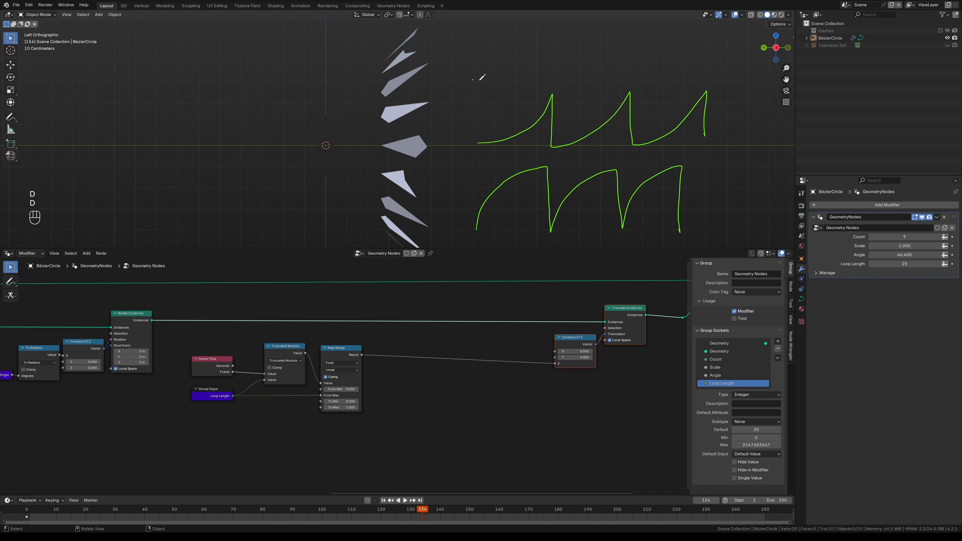
drag(480, 80, 520, 56)
mouse_move(560, 26)
mouse_down()
mouse_move(560, 78)
mouse_move(645, 21)
mouse_move(718, 26)
mouse_up()
alt+shift+drag(568, 125, 521, 117)
ctrl+alt+drag(538, 117, 553, 140)
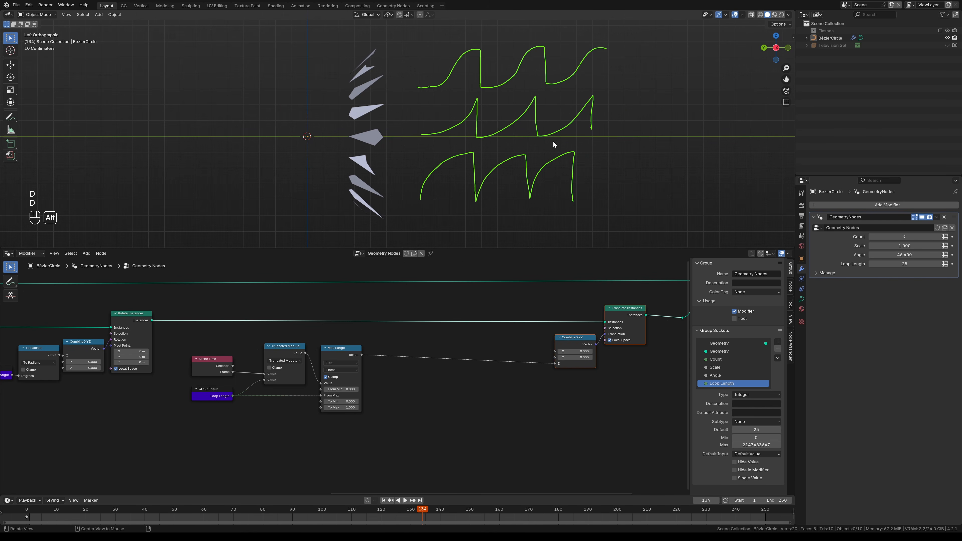
alt+shift+drag(543, 193, 594, 188)
Step: Add a Float Curve node and insert it into the link between the Map Range and Combine XYZ nodes
alt+drag(401, 413, 391, 397)
ctrl+alt+drag(406, 361, 436, 377)
key(shift+a)
text(float curve)
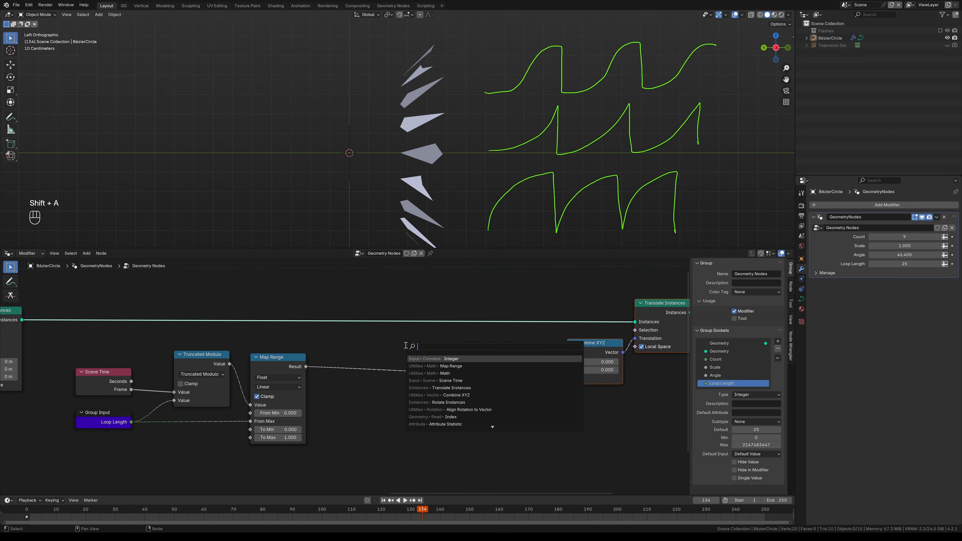
key(Return)
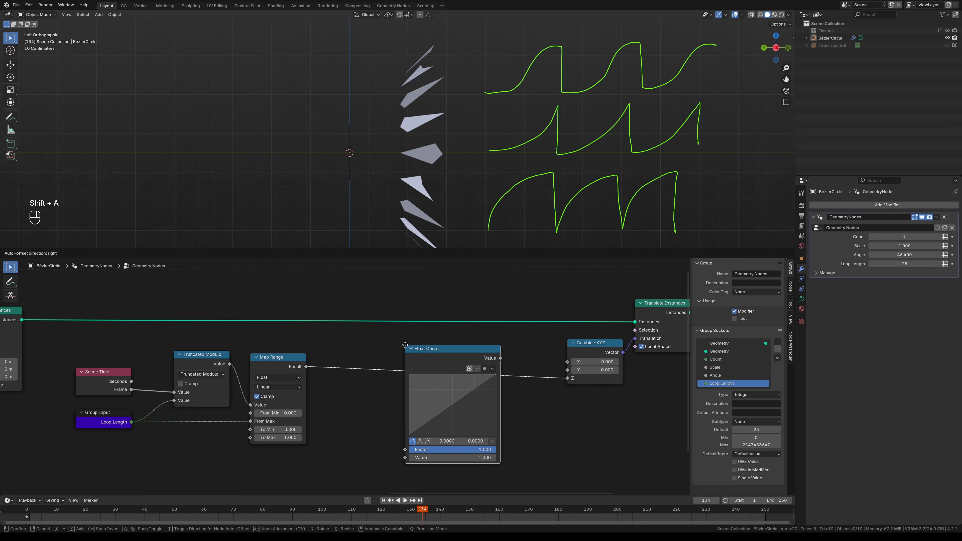
click(360, 390)
alt+shift+drag(371, 400, 392, 337)
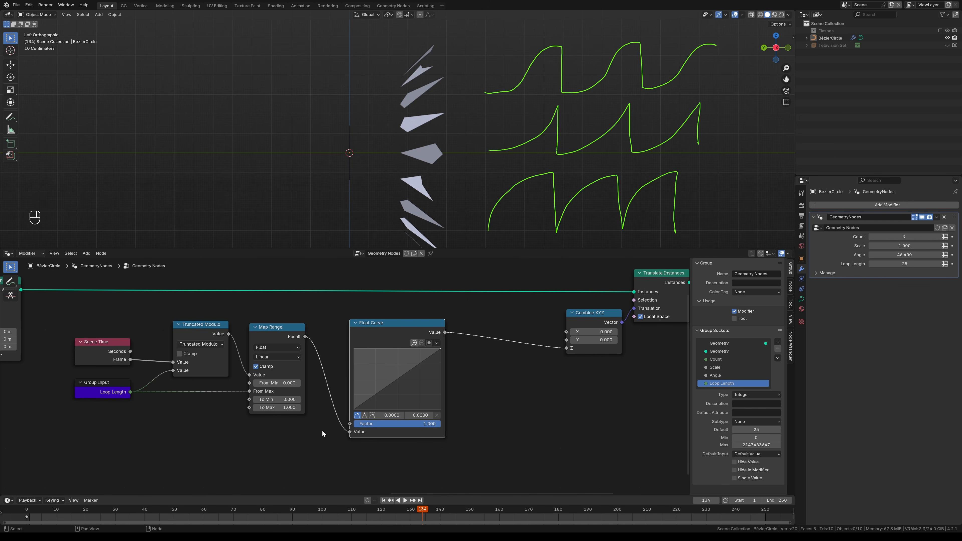
Step: Widen the Float Curve node to make its curve easier to edit
drag(273, 326, 274, 327)
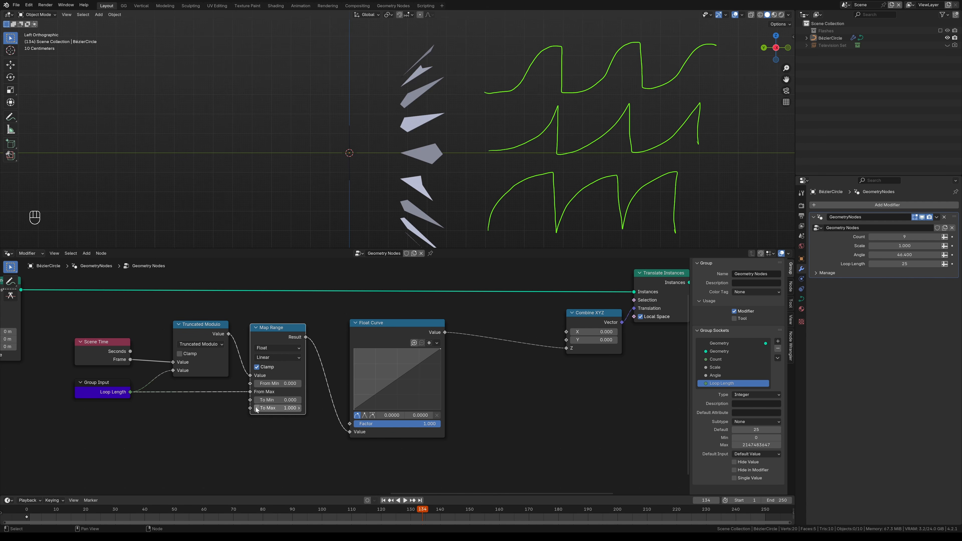
click(444, 389)
drag(444, 385, 520, 385)
key(ctrl+z)
key(ctrl+z)
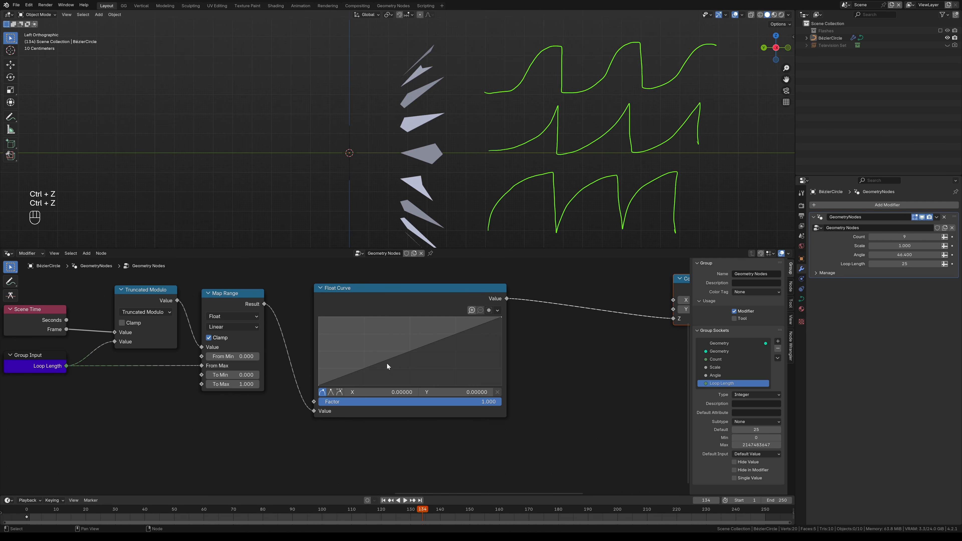
Step: Annotate vertical lines marking the start and end of the first cycle of the S-shaped wave
drag(488, 36, 488, 116)
drag(562, 80, 563, 106)
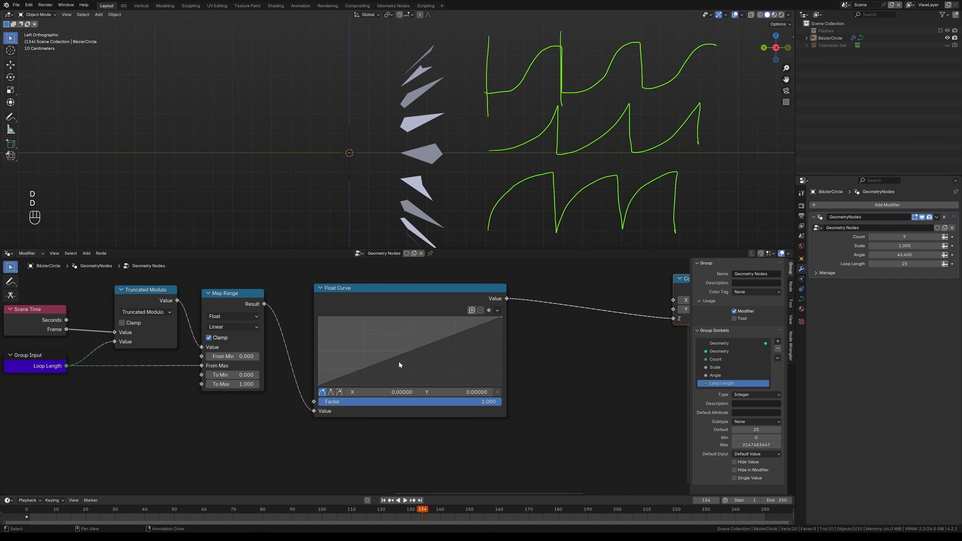
mouse_move(306, 395)
mouse_down()
mouse_move(499, 314)
mouse_move(505, 390)
mouse_move(672, 313)
mouse_move(661, 404)
mouse_up()
mouse_move(550, 406)
alt+shift+mouse_down()
mouse_move(411, 429)
mouse_move(351, 404)
alt+shift+mouse_up()
key(ctrl+z)
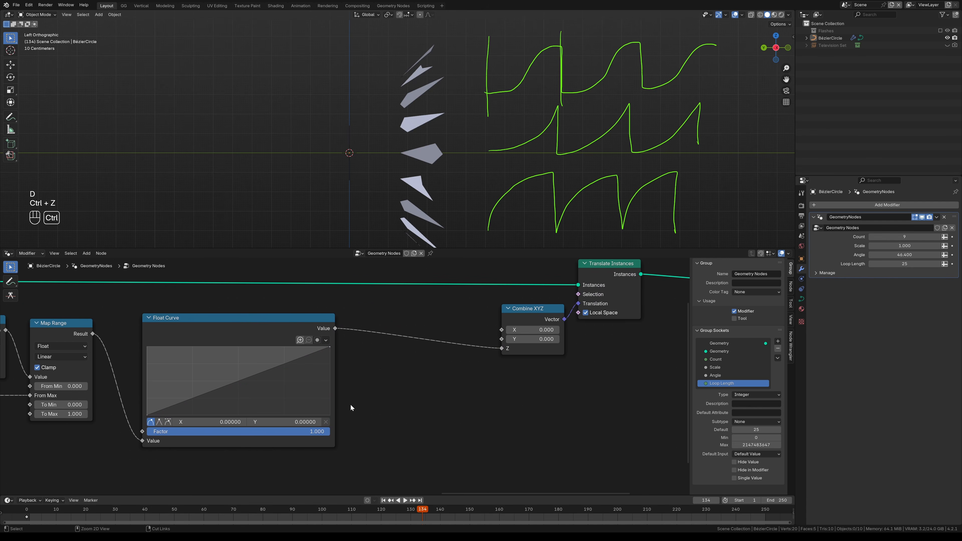
Step: Shape the Float Curve into an S-curve with an upper point and an auto-clamped lower point at about X 0.214, Y 0.026
mouse_move(257, 398)
alt+shift+mouse_down()
mouse_move(385, 380)
mouse_move(373, 400)
alt+shift+mouse_up()
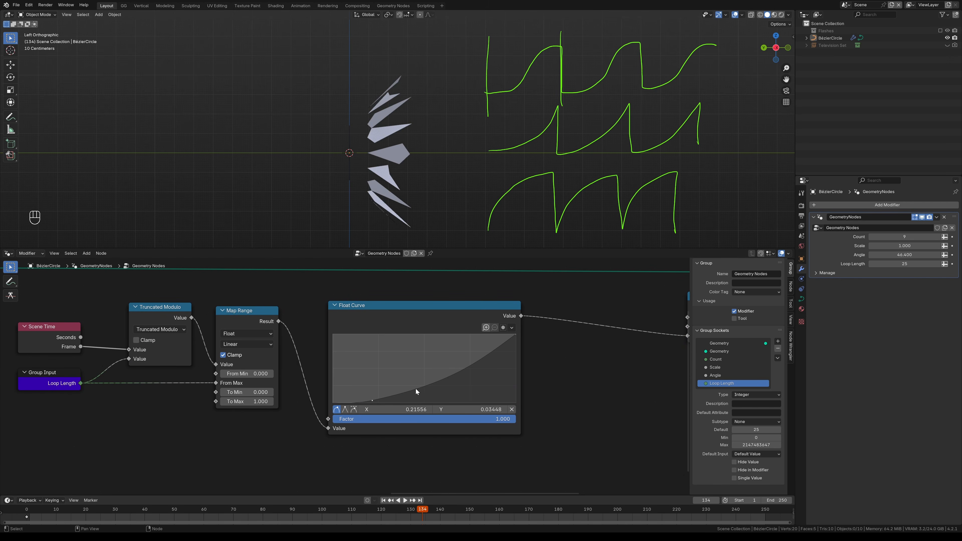
drag(450, 377, 466, 339)
drag(373, 400, 375, 401)
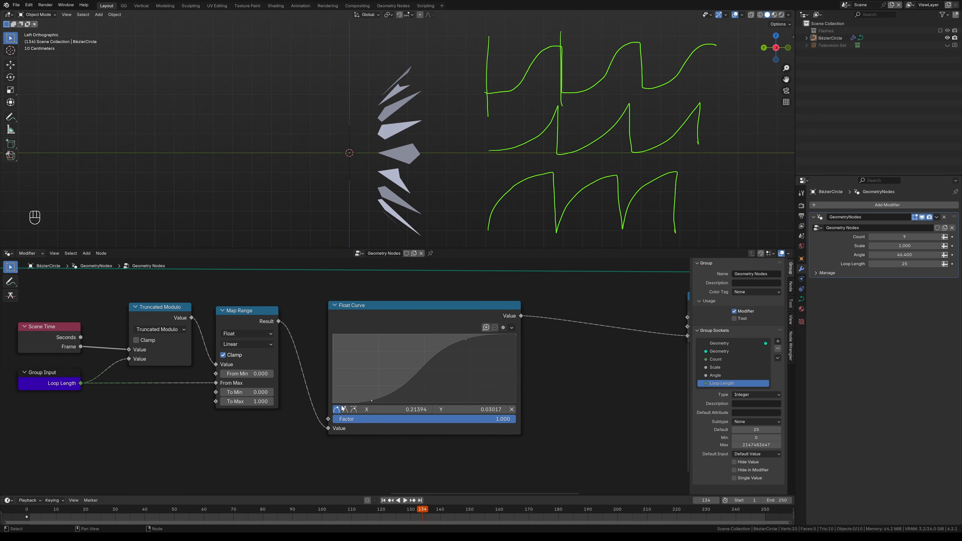
ctrl+middle_drag(364, 438, 336, 435)
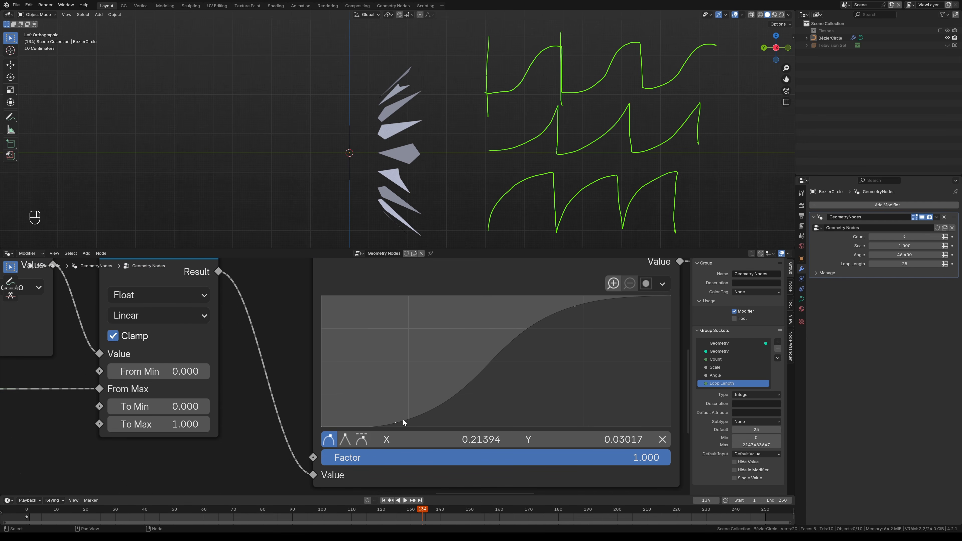
drag(397, 424, 397, 424)
click(362, 440)
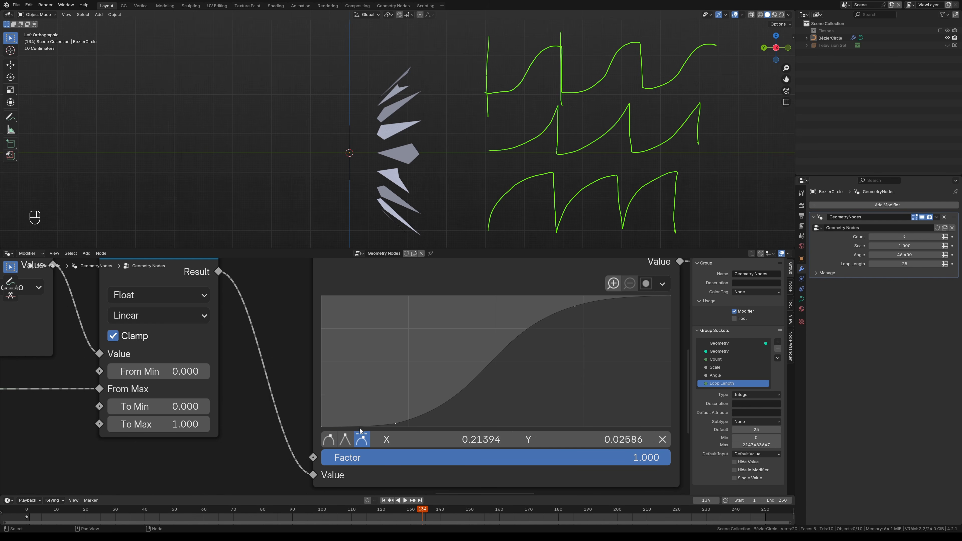
click(322, 426)
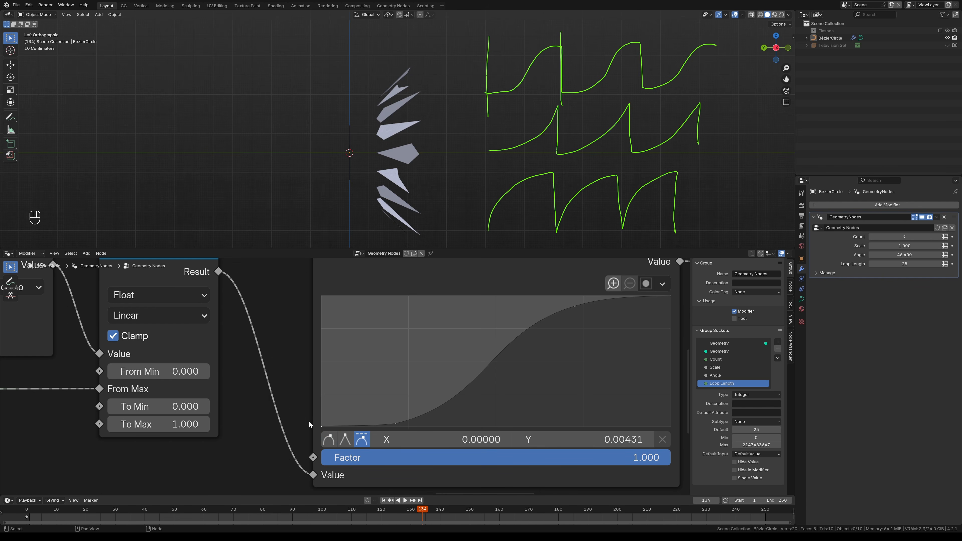
Step: Play the animation to preview the shards' motion with the S-curve easing
key(Home)
key(space)
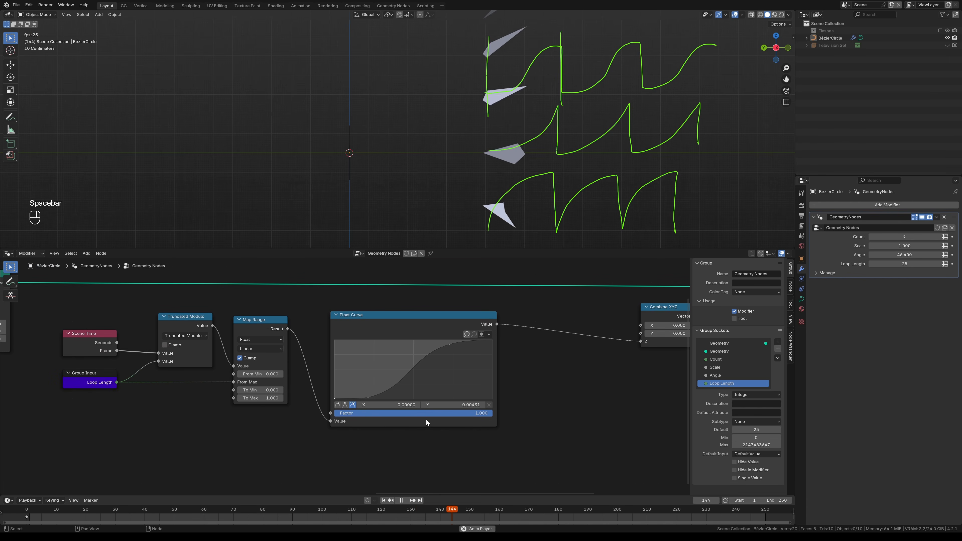
ctrl+middle_drag(445, 161, 454, 231)
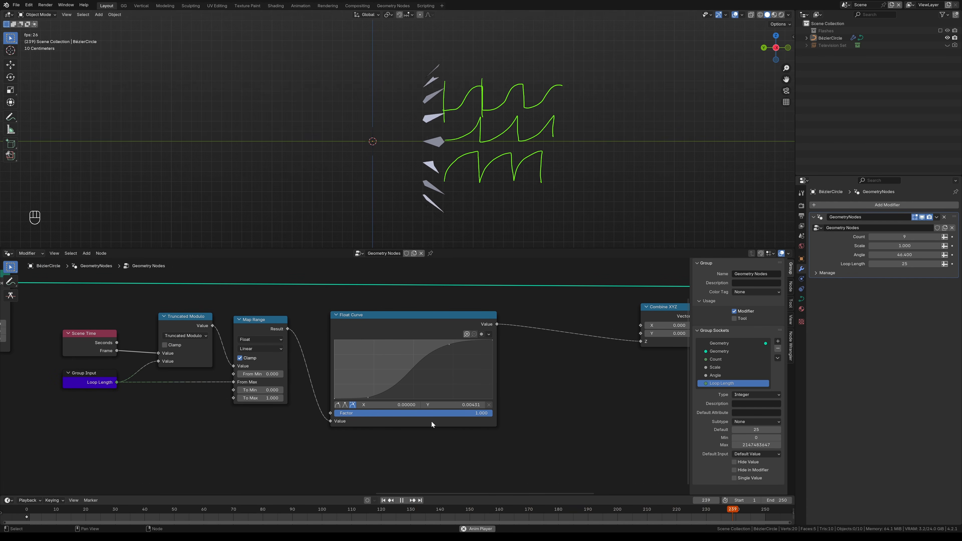
ctrl+middle_drag(412, 428, 387, 398)
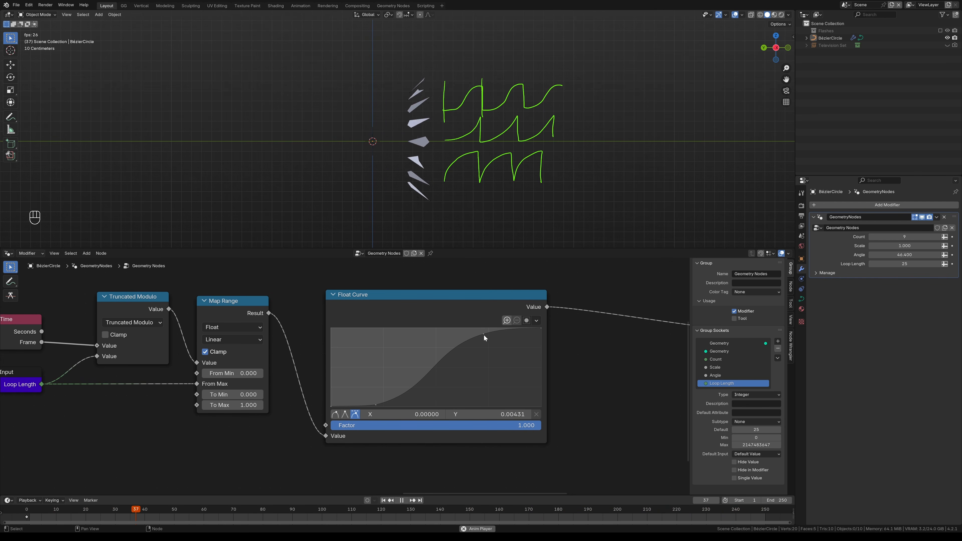
Step: Delete the upper curve point, move the remaining one to about X 0.669, Y 0.086 for accelerating motion, and stop playback
drag(484, 336, 487, 352)
click(537, 414)
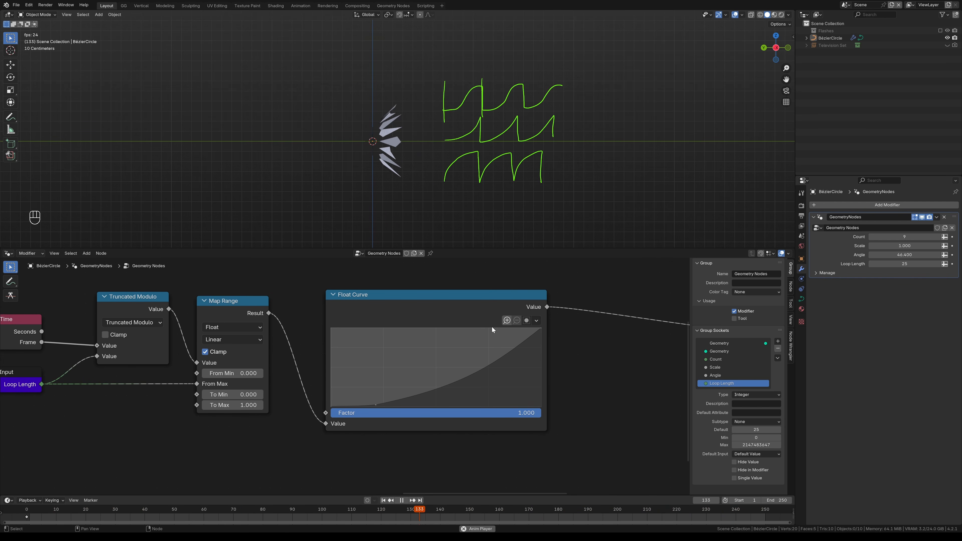
drag(374, 404, 471, 395)
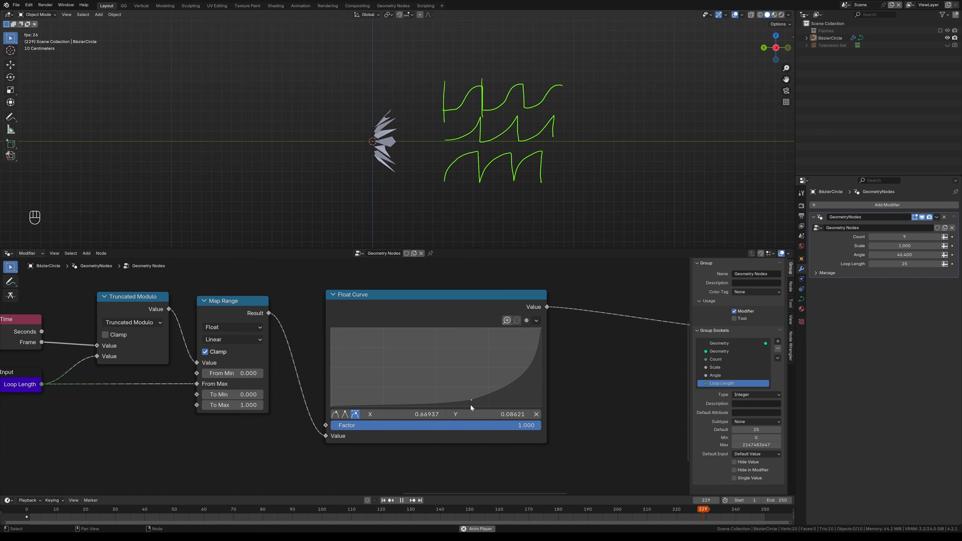
key(space)
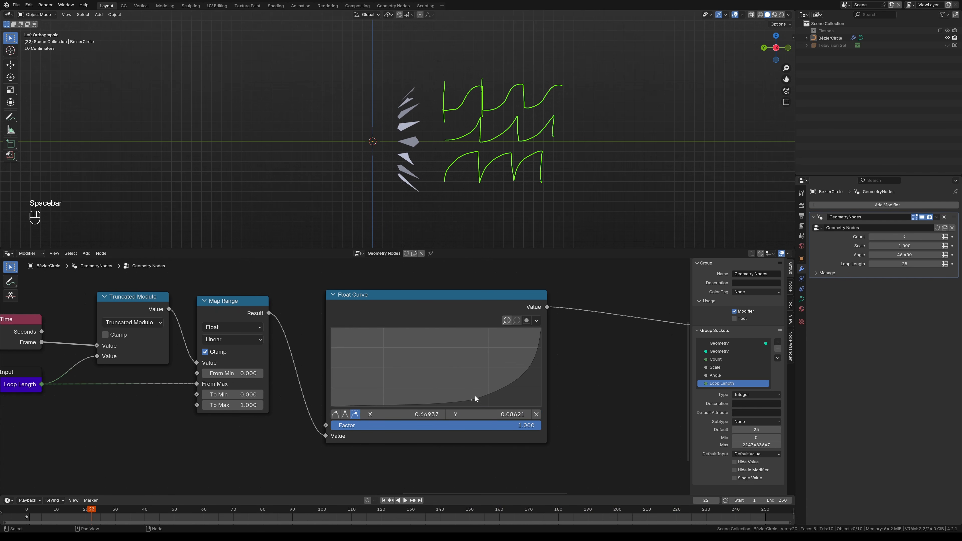
Step: Reshape the Float Curve into a decelerating curve starting at X 0, Y 0, and preview it by playing the animation
drag(476, 396, 412, 336)
click(332, 406)
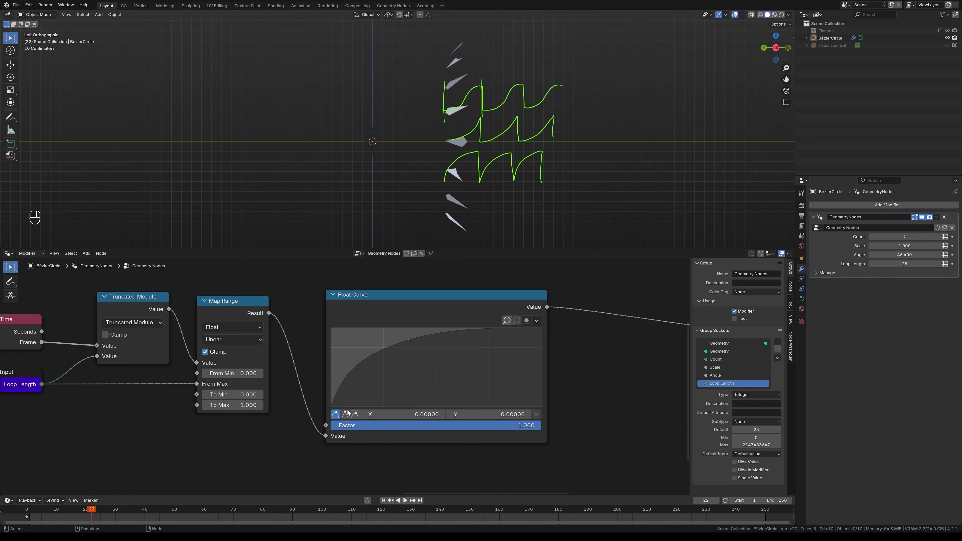
key(space)
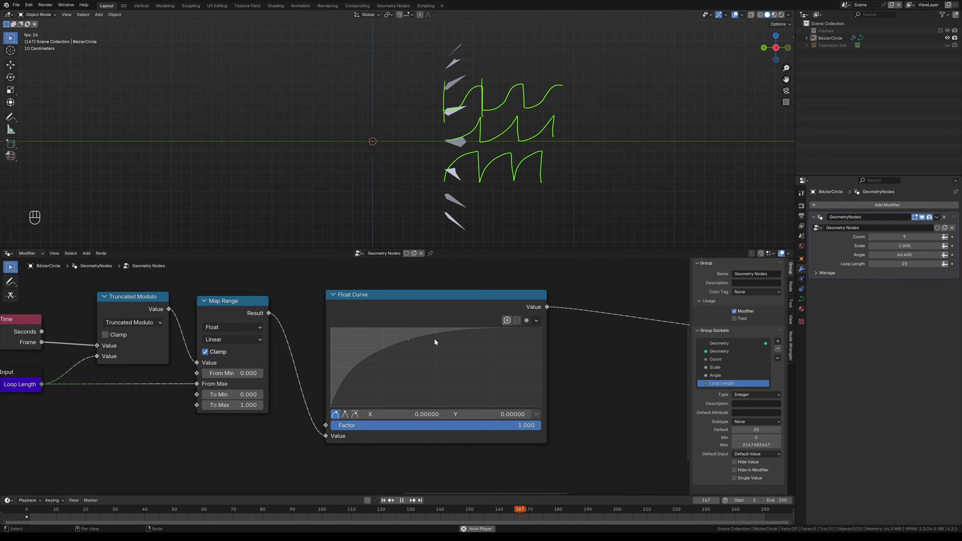
key(space)
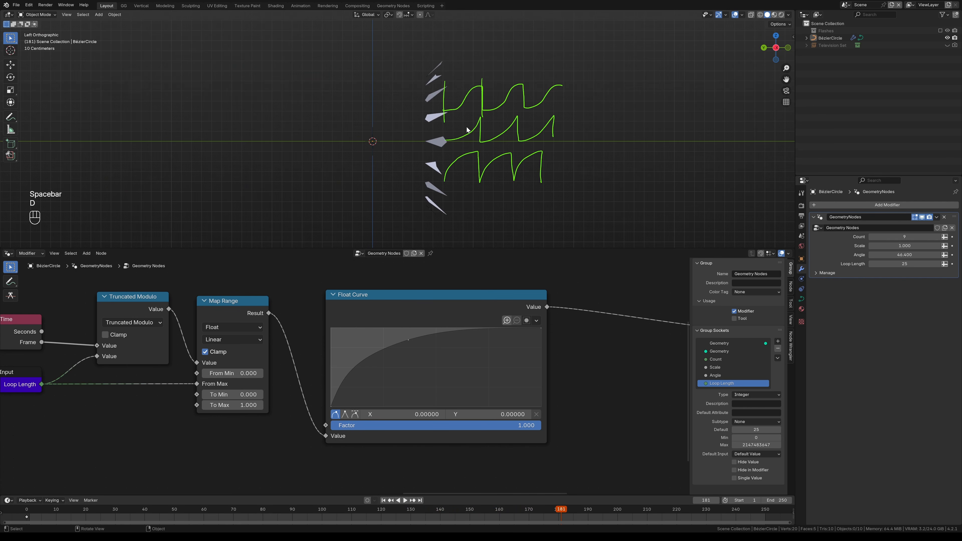
Step: Erase the wave annotations and view the shards from the left side
right_drag(467, 129, 544, 97)
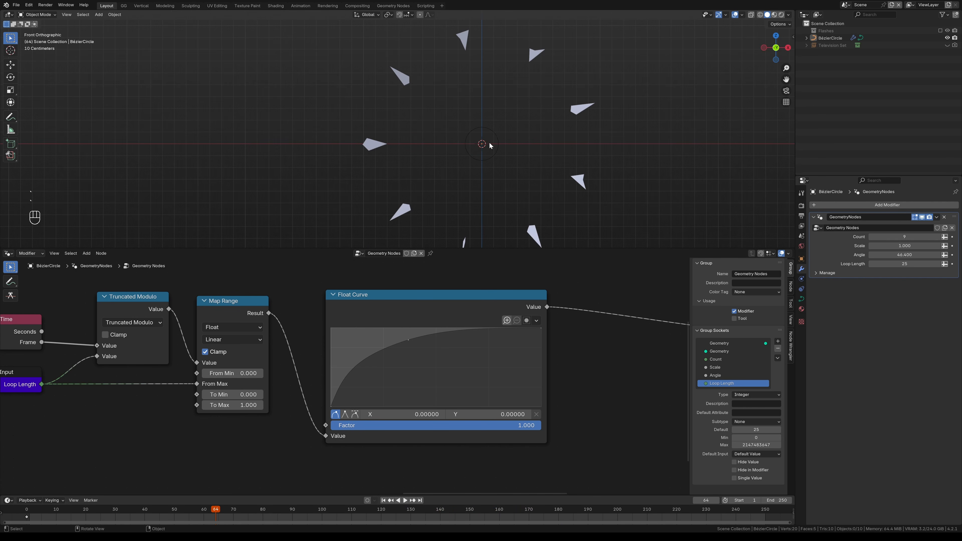
key(grave)
click(417, 146)
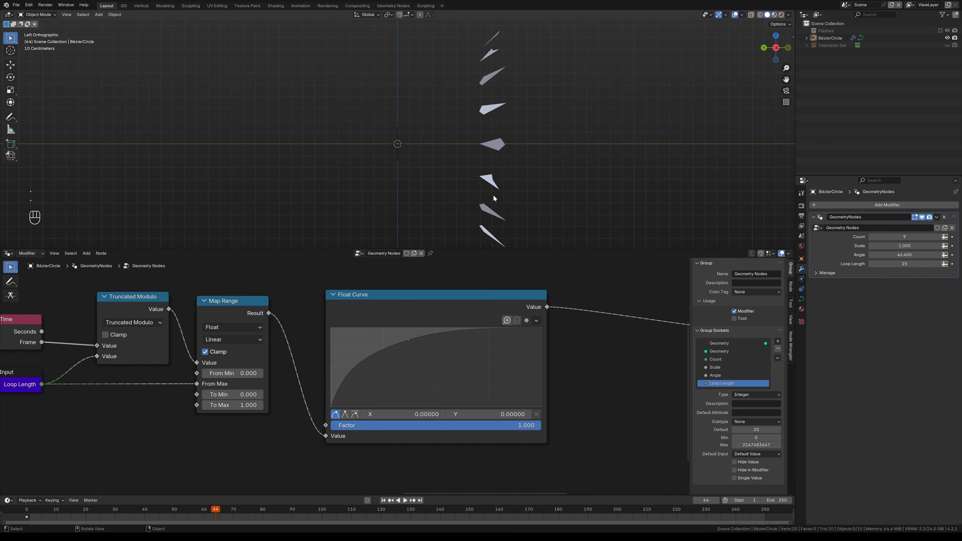
shift+middle_drag(377, 150, 345, 154)
Step: Duplicate the Map Range node into the link between Float Curve and Combine XYZ, and set the copy's From Max to 1
key(Home)
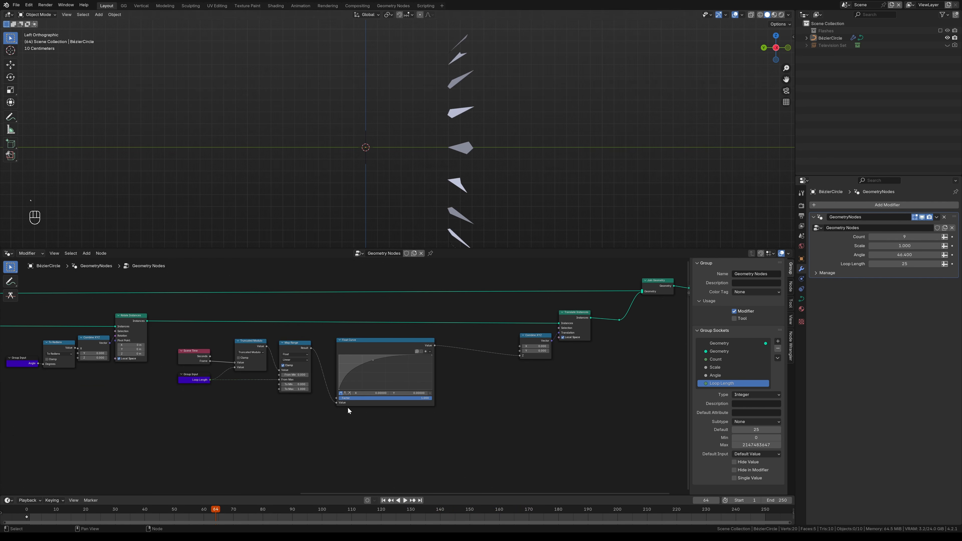
ctrl+middle_drag(487, 417, 486, 398)
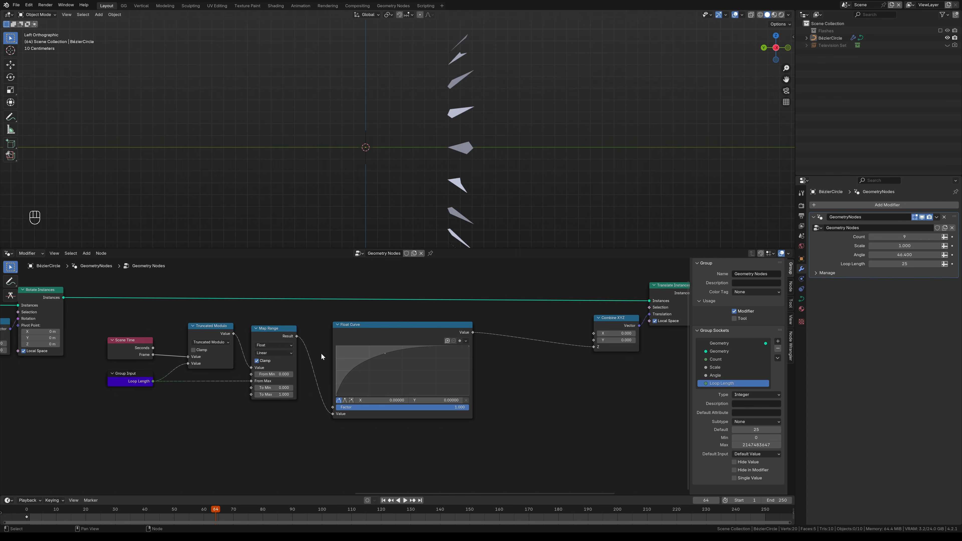
click(272, 336)
key(shift+d)
click(523, 335)
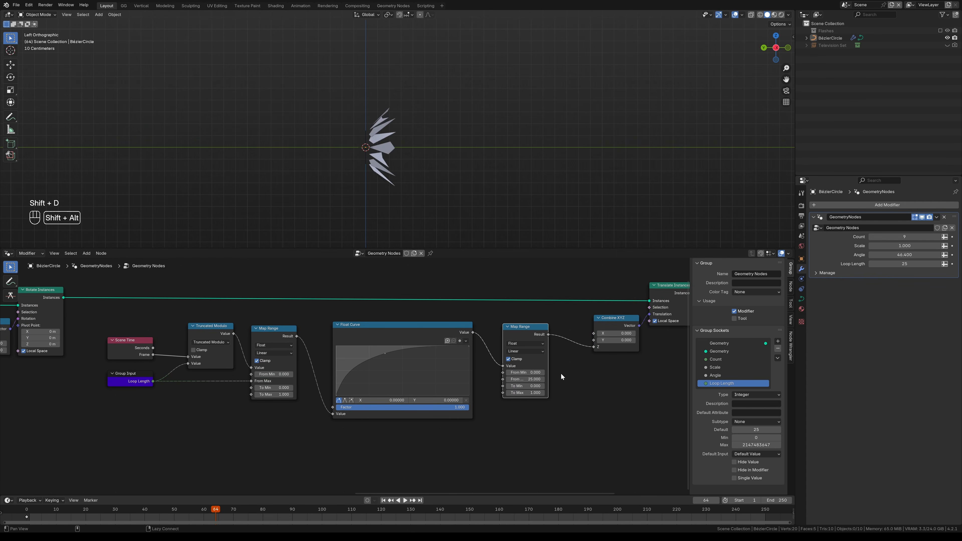
scroll(480, 429, up, 3)
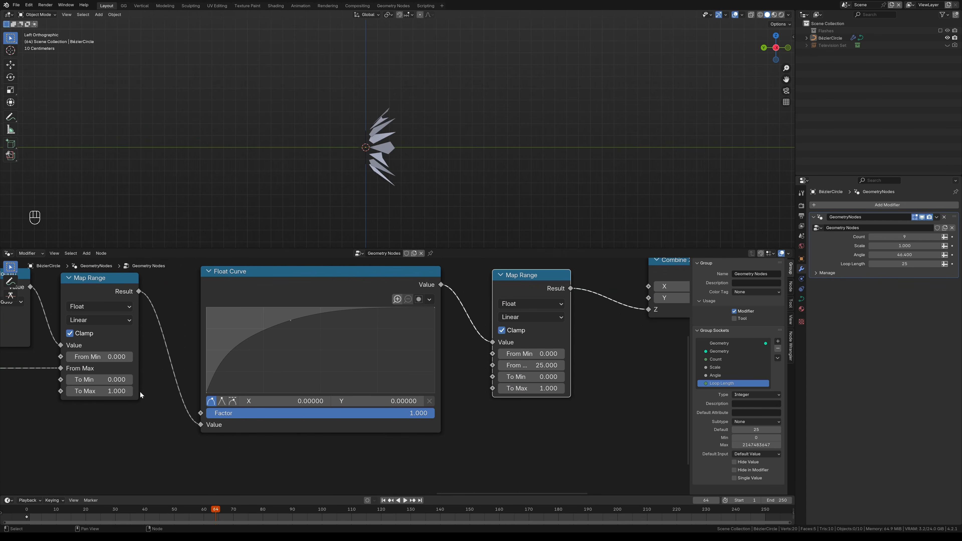
click(532, 366)
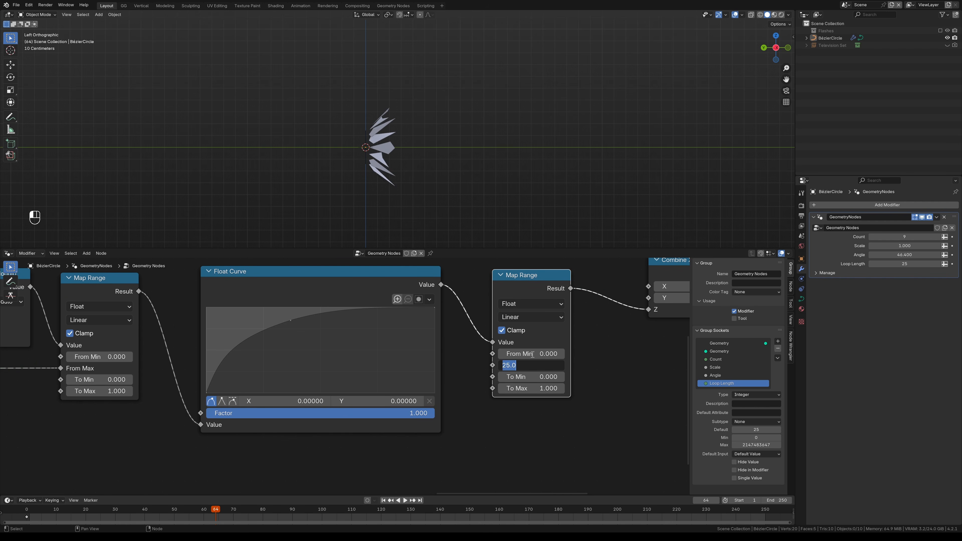
key(Return)
Step: Try different To Max values on the second Map Range node during playback, set it to 0.25, and stop playback
middle_drag(600, 342, 523, 338)
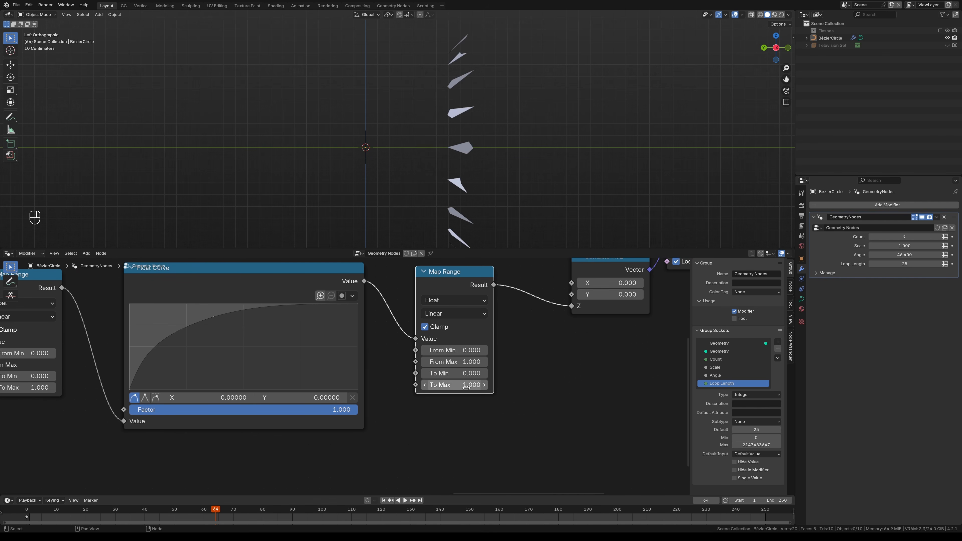
shift+drag(470, 386, 445, 394)
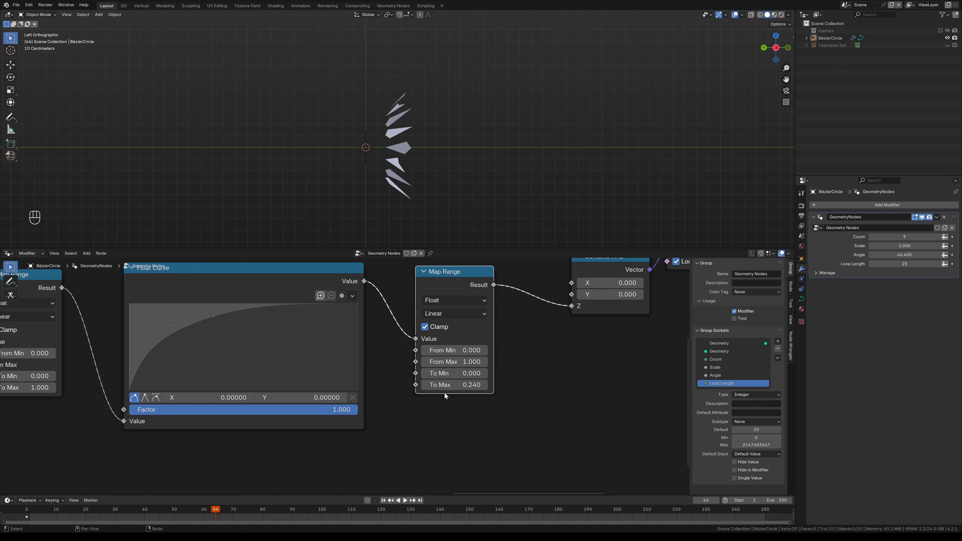
key(space)
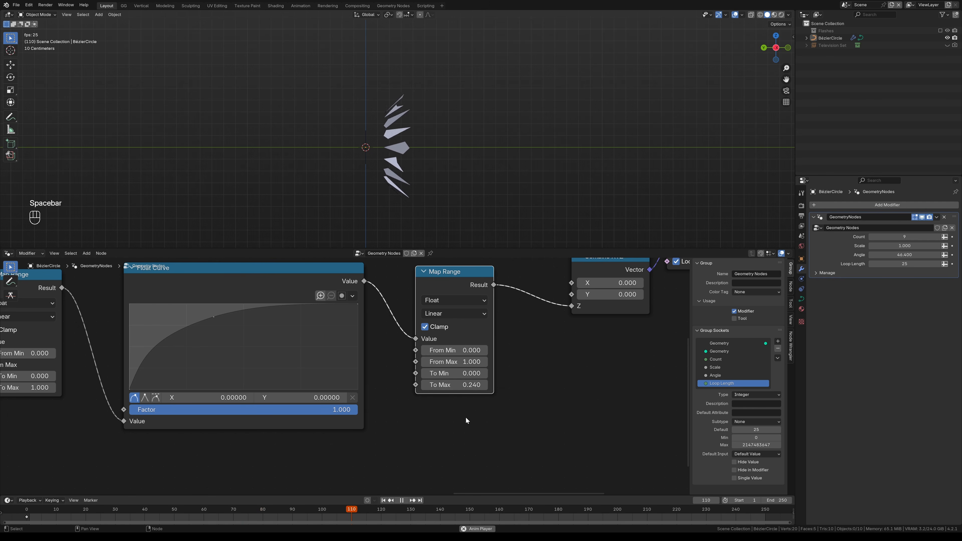
click(461, 387)
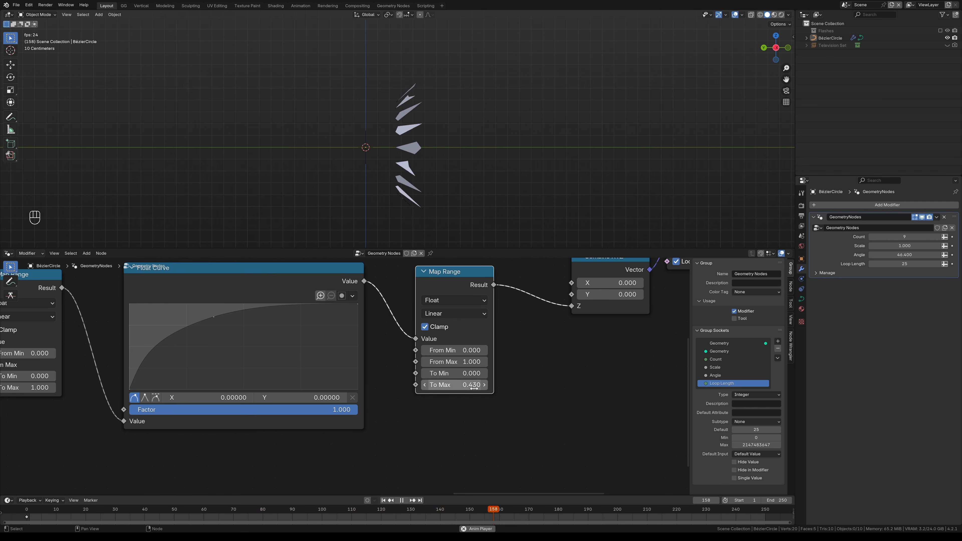
text(.25)
key(Return)
key(space)
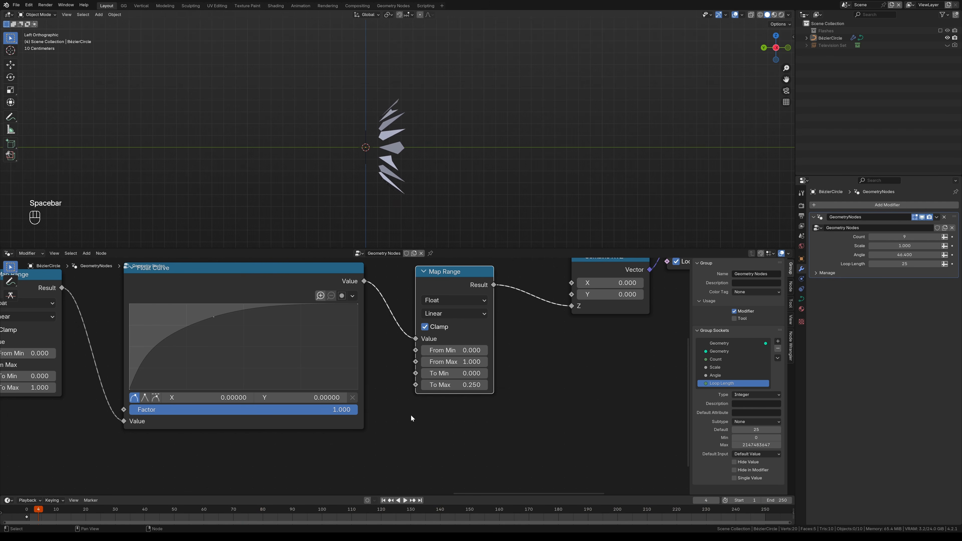
Step: Expose the second Map Range node's To Max as a group input placed below the node, and rename the socket Max Distance
ctrl+middle_drag(440, 426, 441, 443)
shift+middle_drag(440, 443, 440, 425)
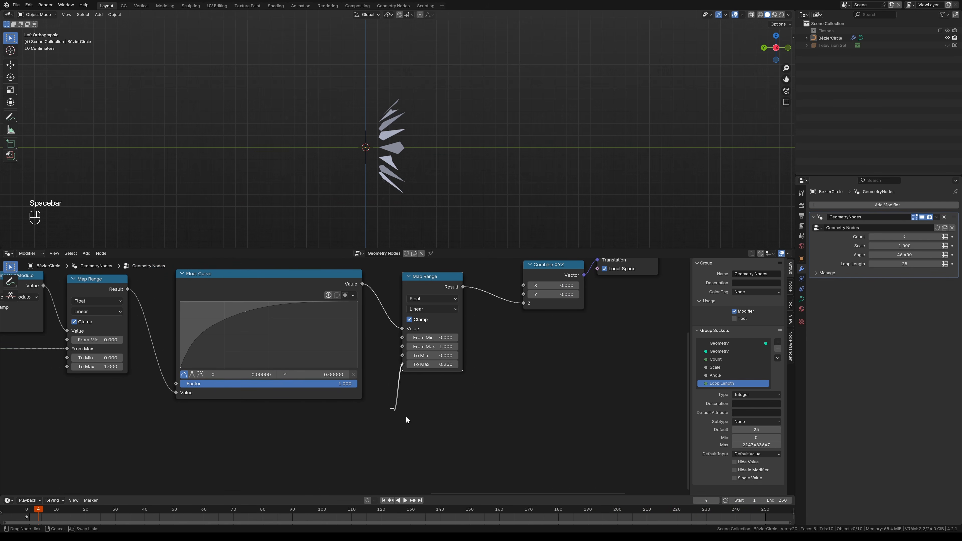
drag(431, 396, 434, 399)
key(Return)
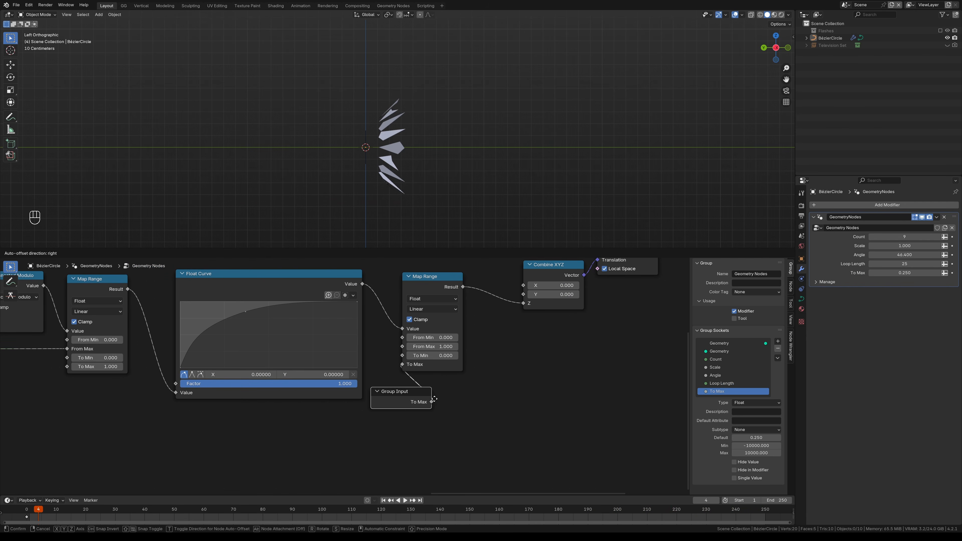
click(461, 384)
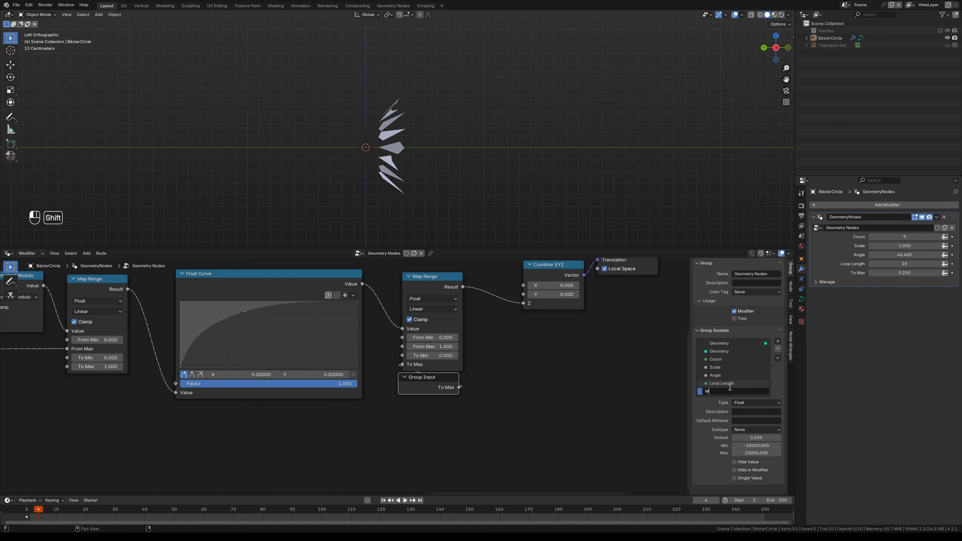
key(Return)
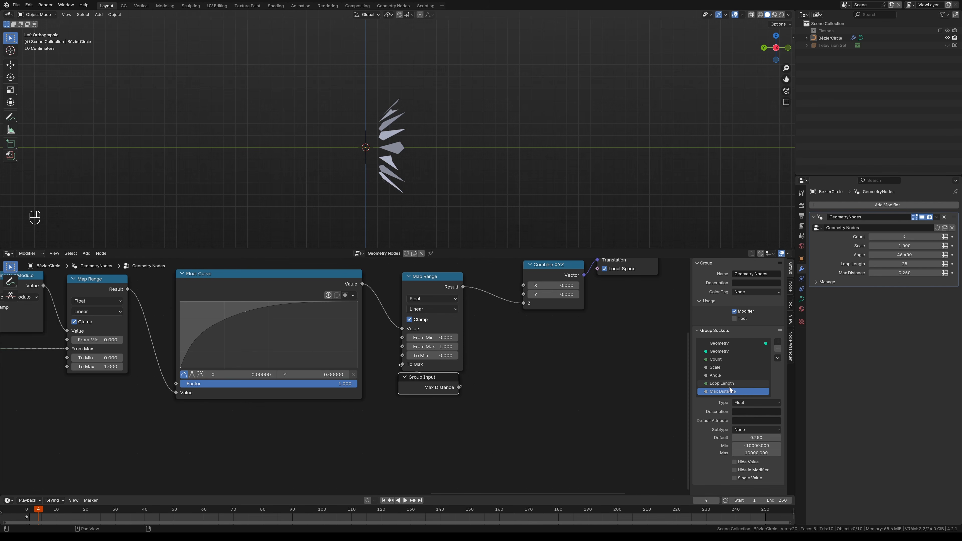
Step: Try different Max Distance values on the modifier while playing the animation, and set it to 0.25
click(758, 446)
shift+drag(902, 273, 790, 283)
key(space)
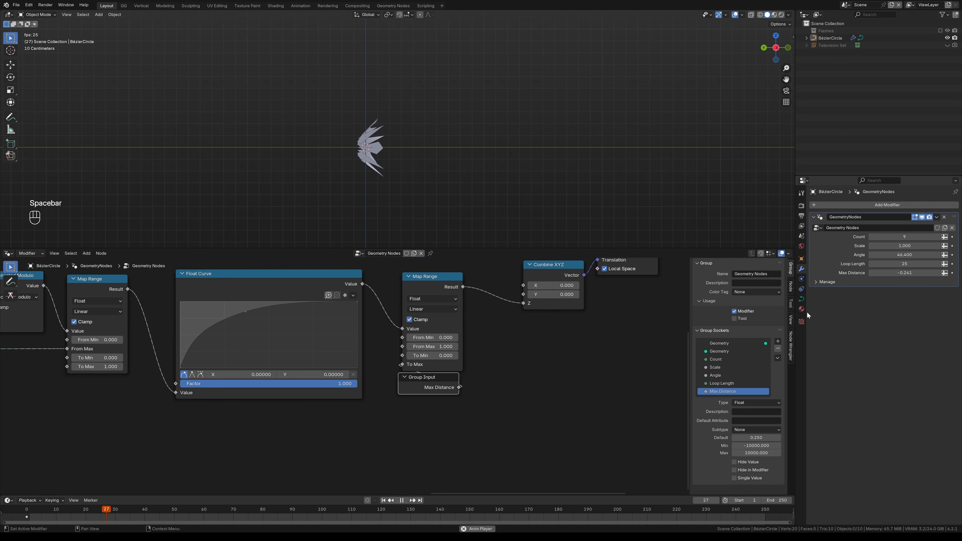
click(872, 275)
text(0.2)
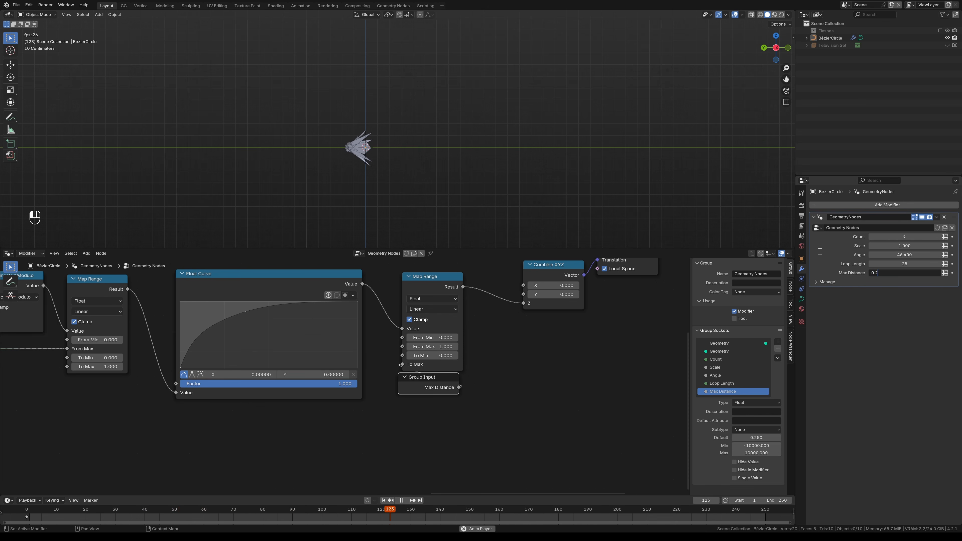
text(5)
key(Return)
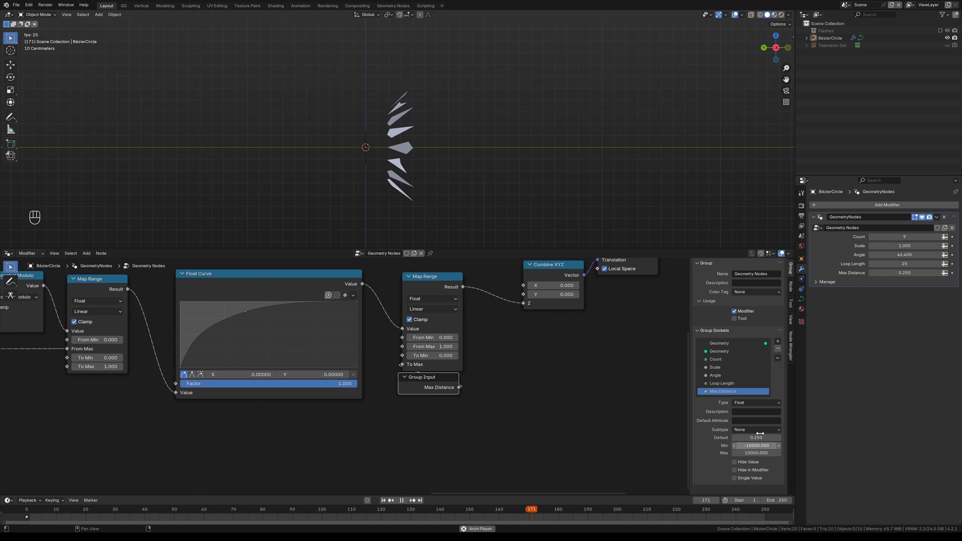
Step: Color the Max Distance Group Input node with the Blue preset and the Float Curve node with the Pale Purple preset
click(790, 287)
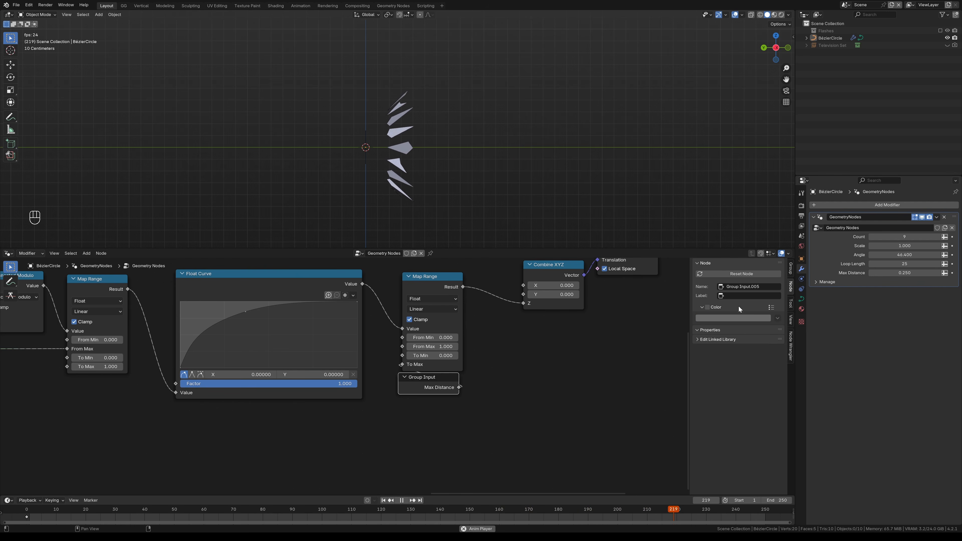
click(772, 308)
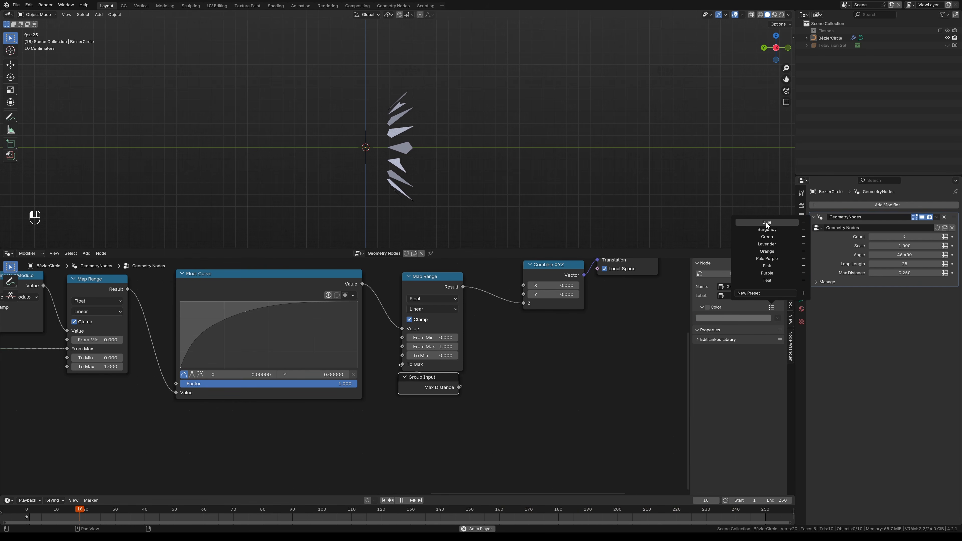
click(767, 223)
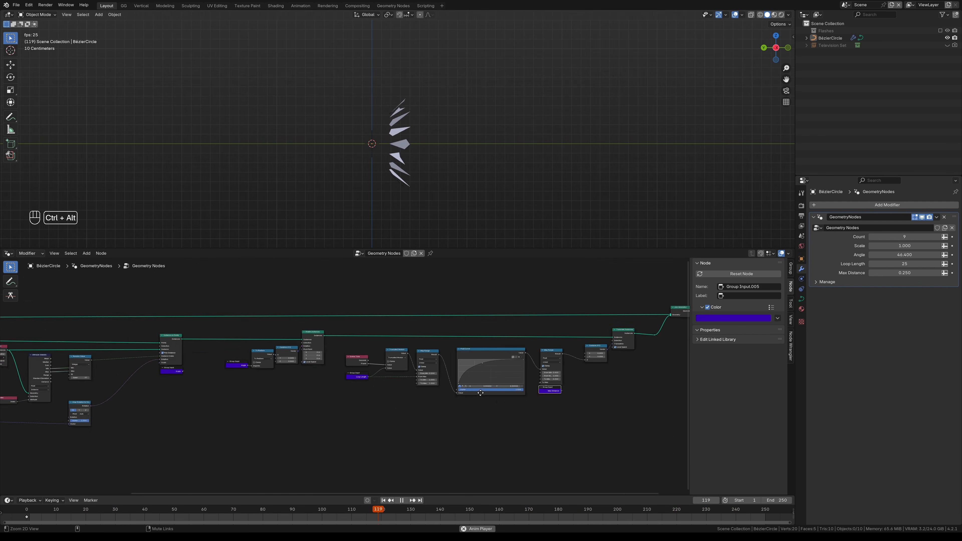
scroll(457, 353, up, 3)
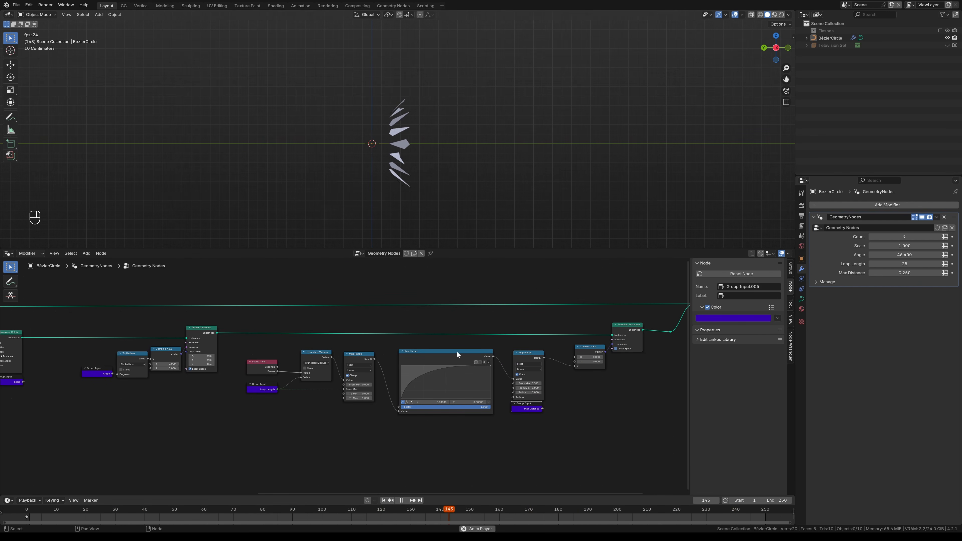
click(457, 352)
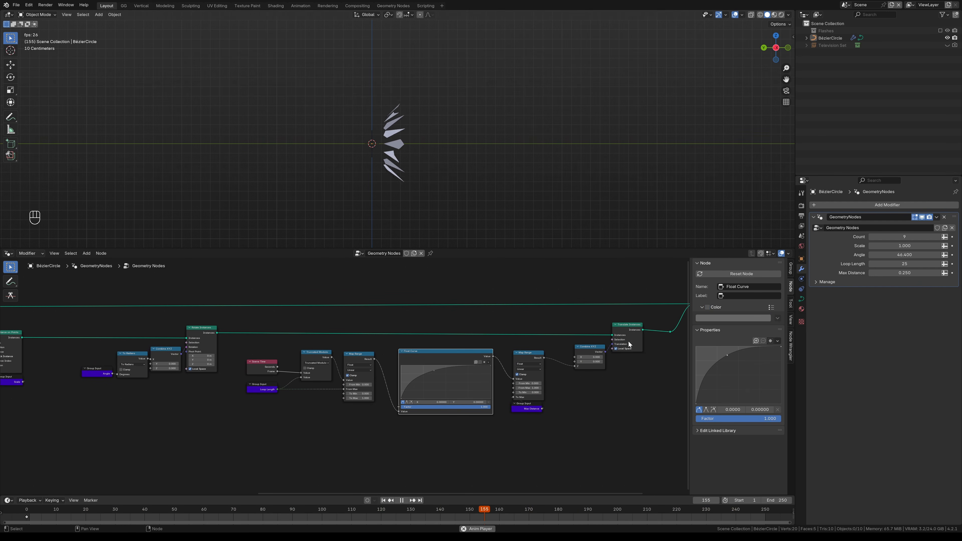
click(773, 308)
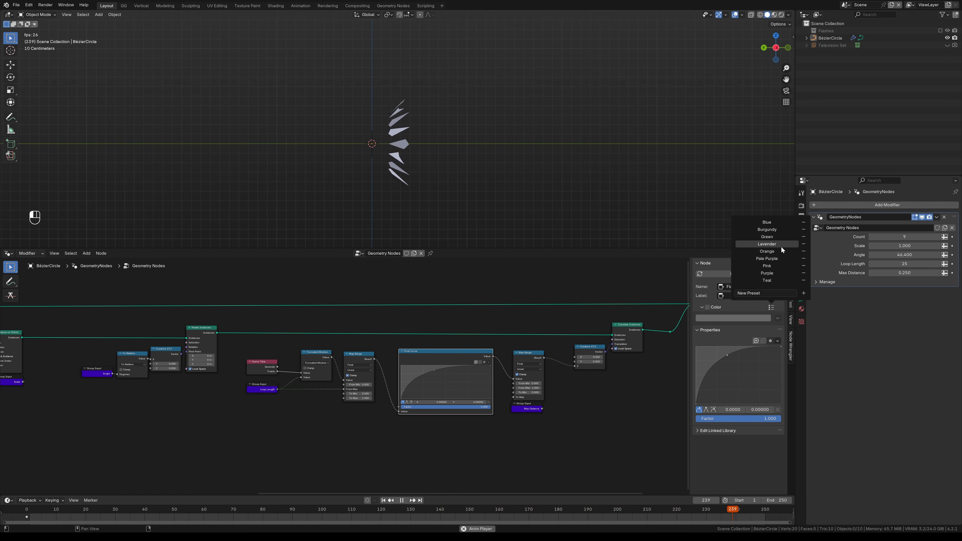
click(784, 258)
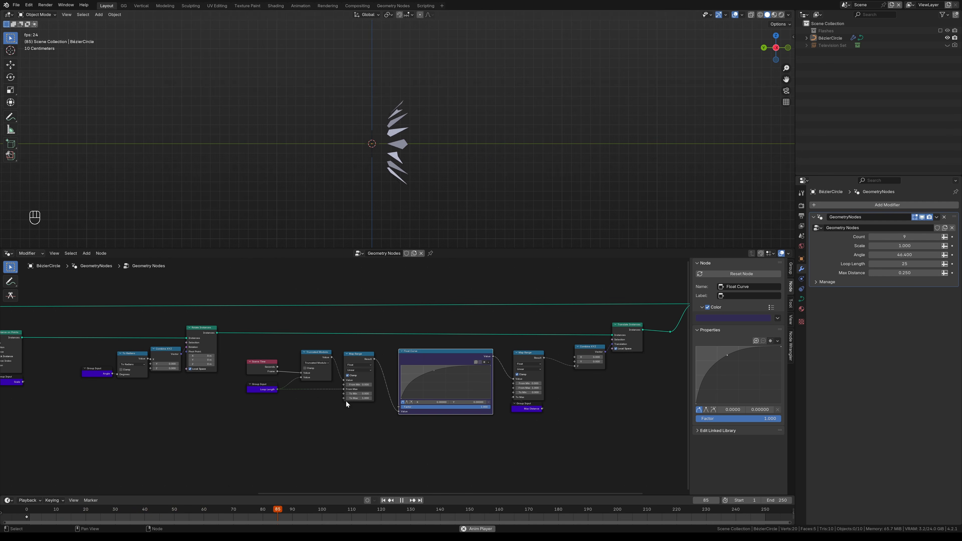
Step: Stop playback and add a Random Value node below the Float Curve node
ctrl+middle_drag(434, 449, 437, 414)
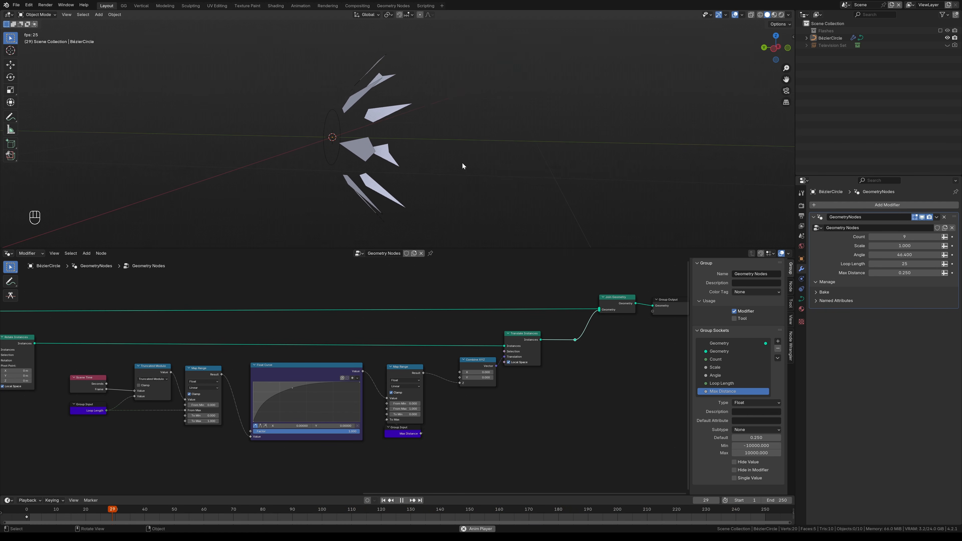
key(space)
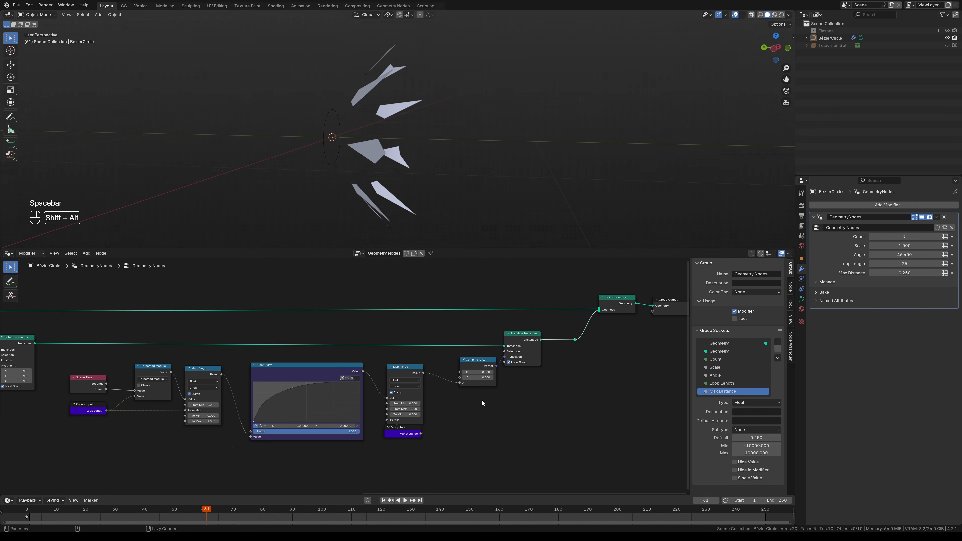
alt+shift+drag(474, 422, 532, 409)
scroll(533, 409, up, 4)
alt+shift+drag(517, 449, 520, 388)
scroll(523, 383, up, 2)
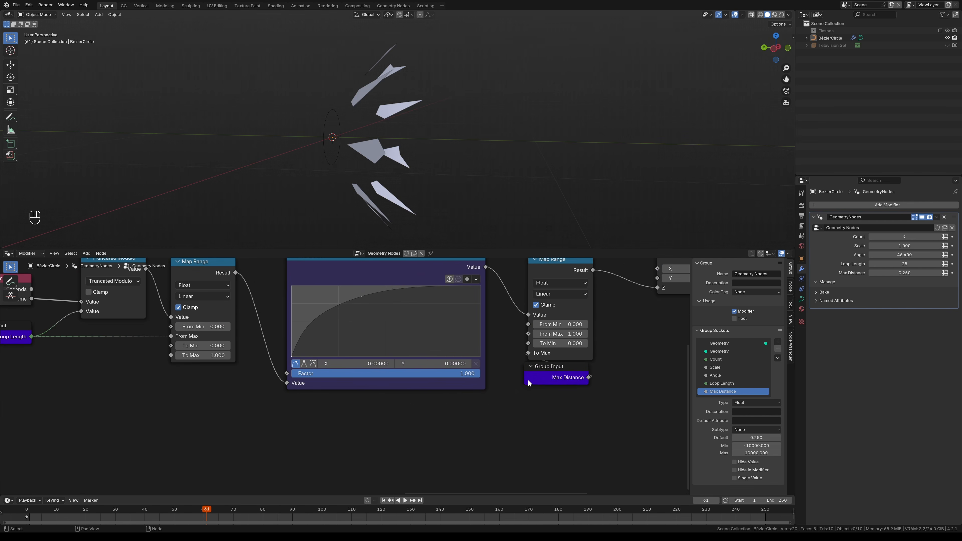
alt+shift+drag(473, 418, 435, 373)
key(shift+a)
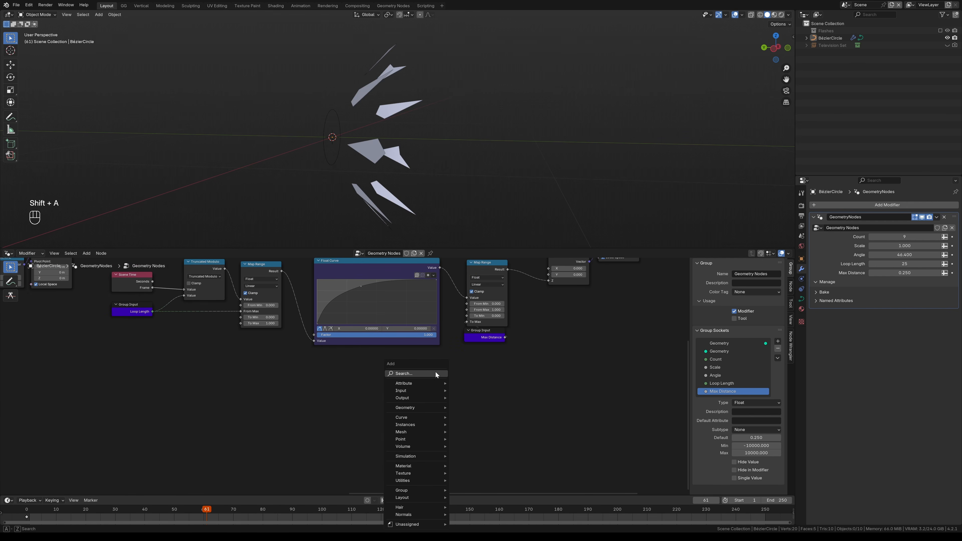
click(436, 372)
text(random)
key(Return)
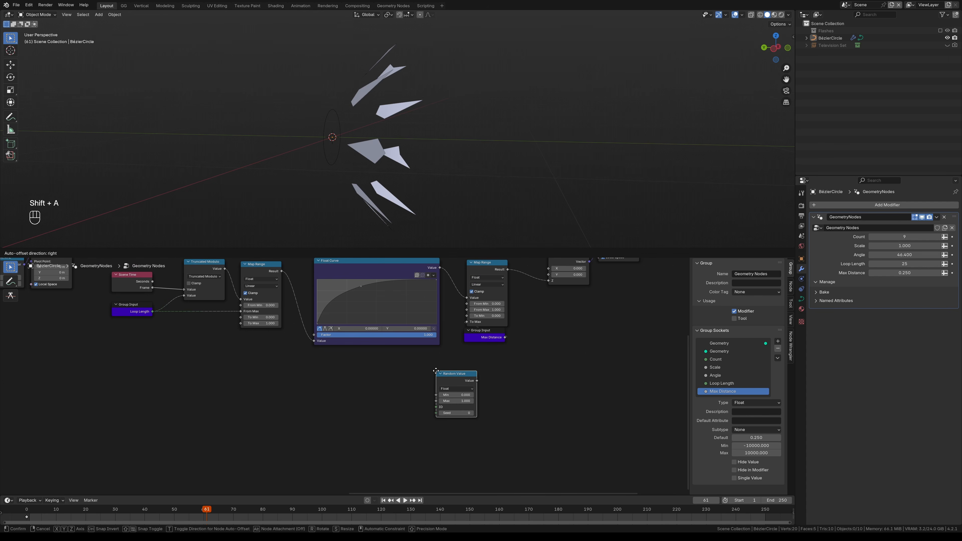
click(387, 378)
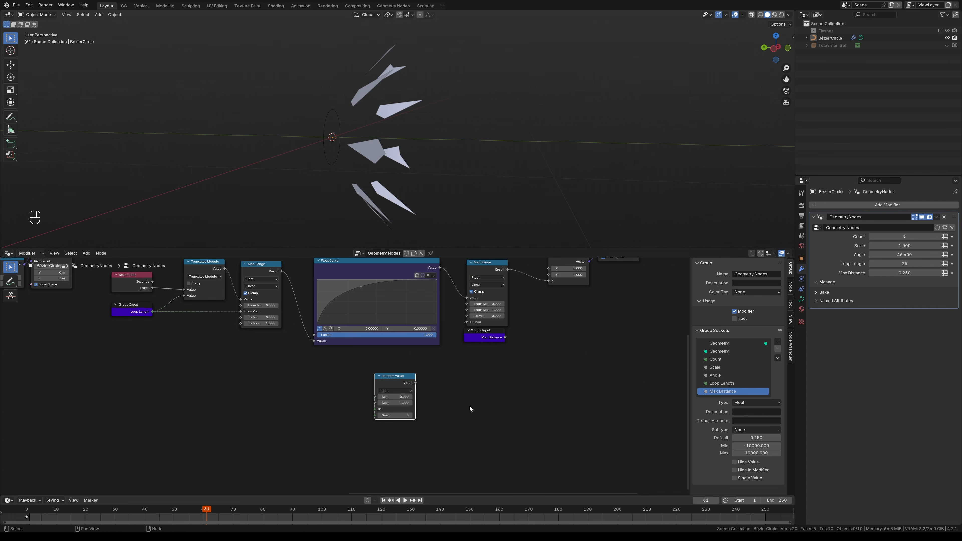
Step: Disconnect the Max Distance input from the second Map Range node and link the Random Value output to its To Max
middle_drag(480, 345, 457, 344)
drag(468, 336, 459, 396)
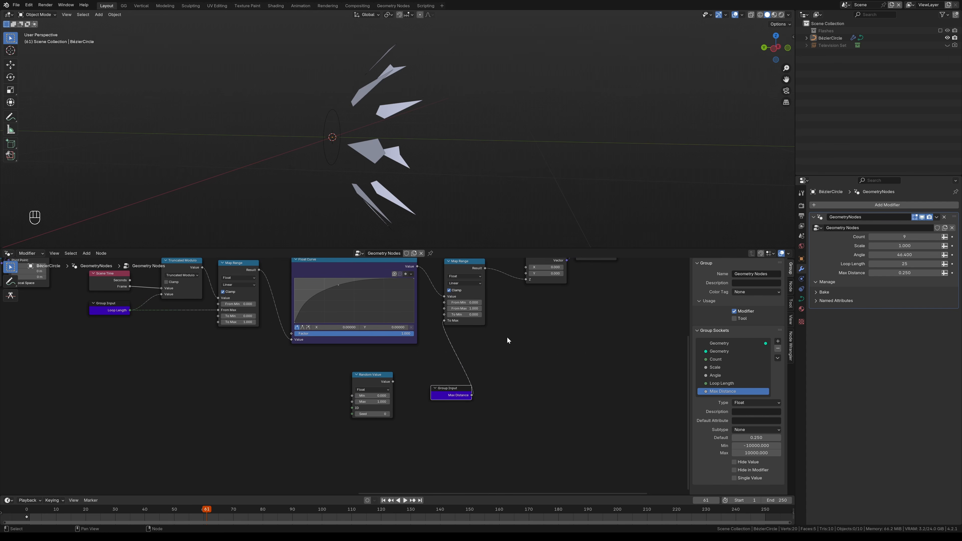
ctrl+right_drag(464, 362, 474, 363)
ctrl+middle_drag(376, 380, 410, 376)
drag(408, 383, 473, 307)
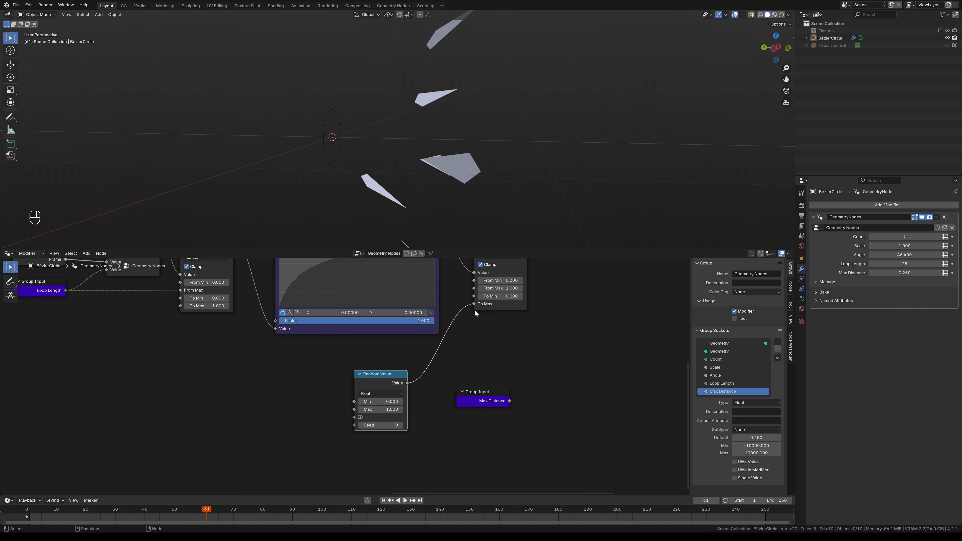
Step: Position the Random Value node beside the Max Distance Group Input and play the animation to preview the randomized shard distances
drag(379, 377, 498, 319)
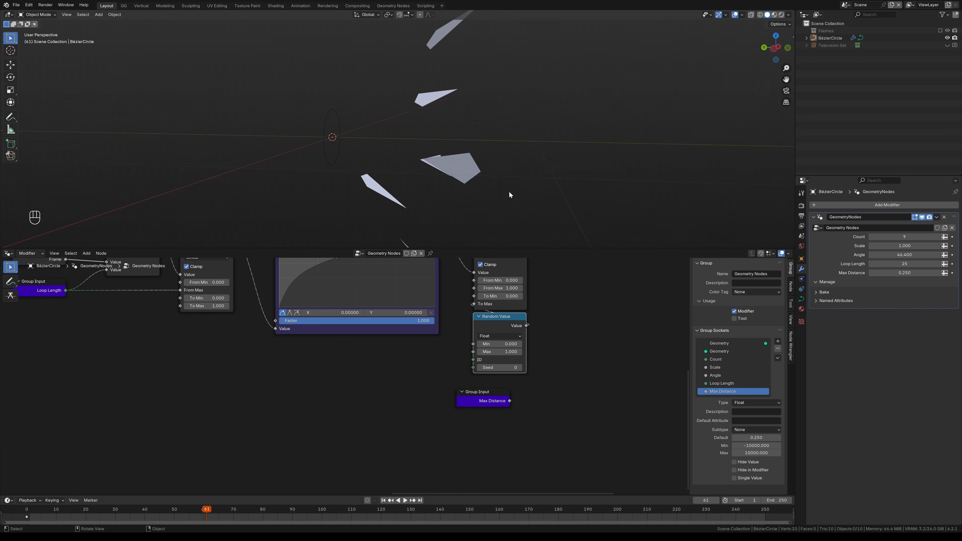
middle_drag(509, 170, 494, 230)
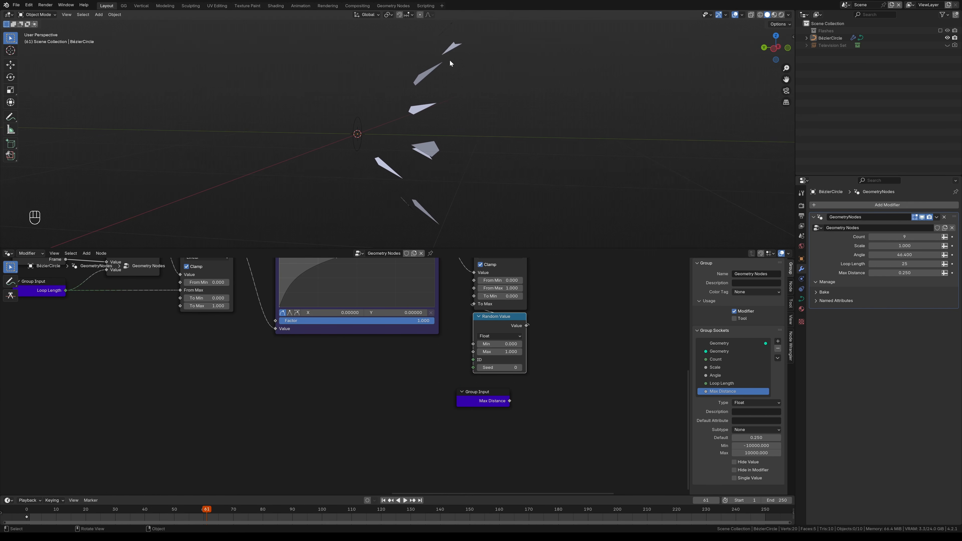
drag(498, 322, 398, 389)
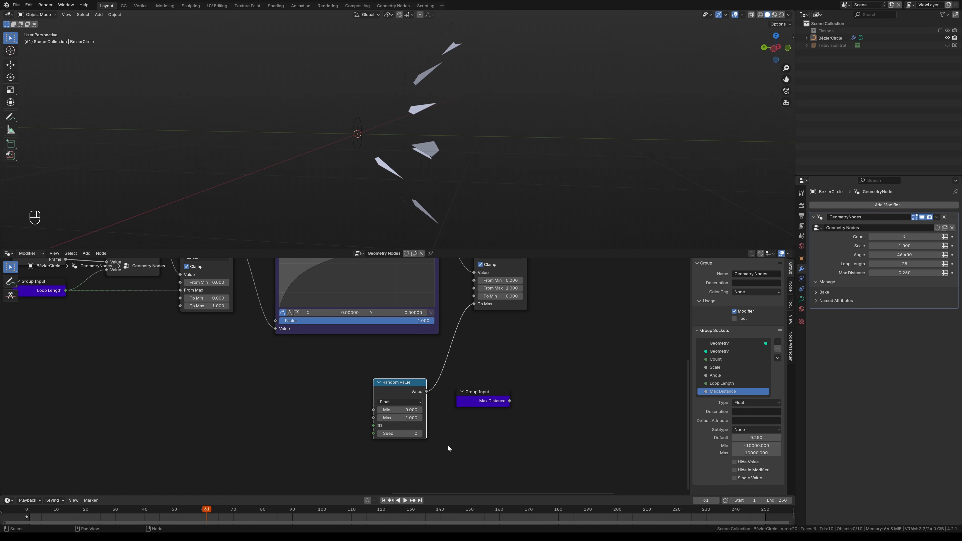
key(space)
mouse_move(452, 161)
alt+mouse_down()
mouse_move(384, 175)
mouse_move(445, 170)
alt+mouse_up()
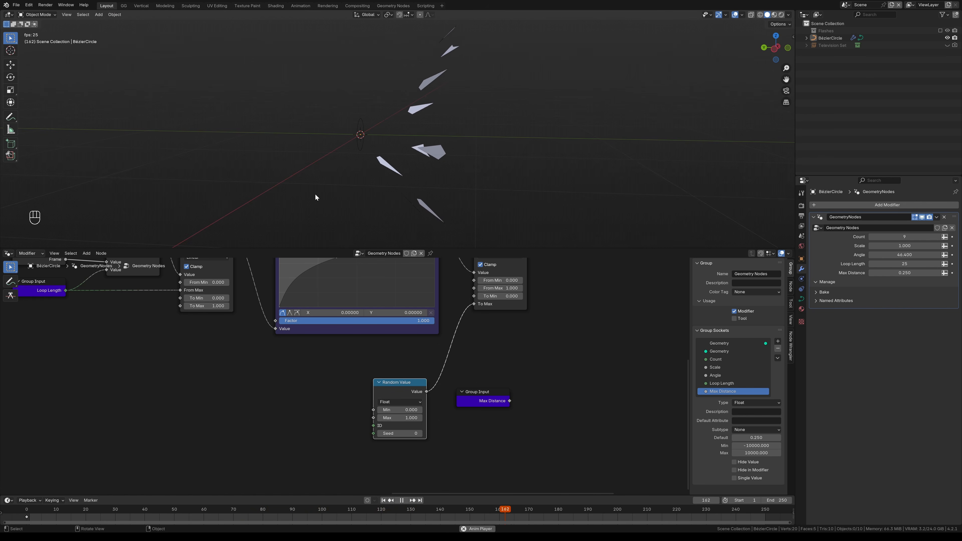
Step: Stop playback and tidy the nodes, placing the Max Distance input below the second Map Range and the Loop Length input beneath Truncated Modulo
drag(482, 391, 499, 374)
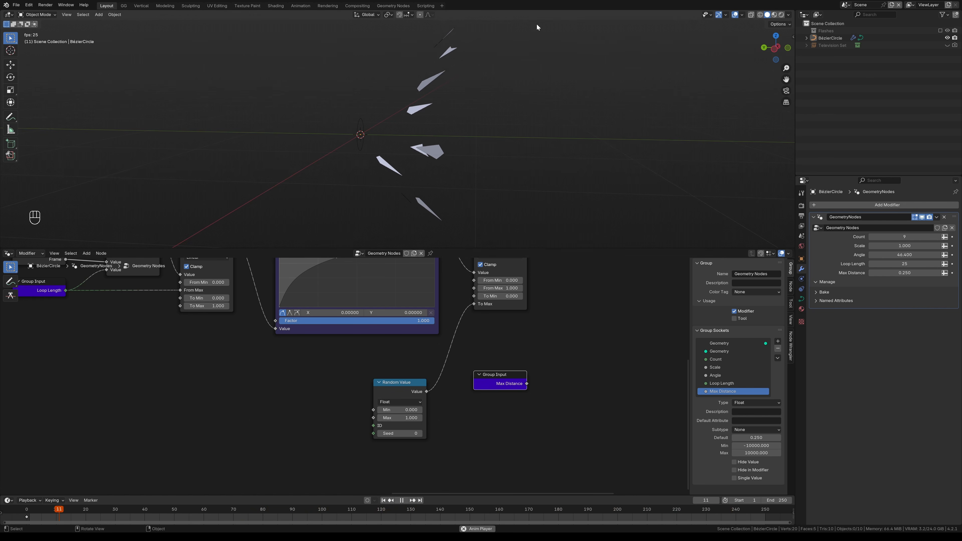
ctrl+middle_drag(519, 386, 512, 400)
middle_drag(443, 393, 505, 411)
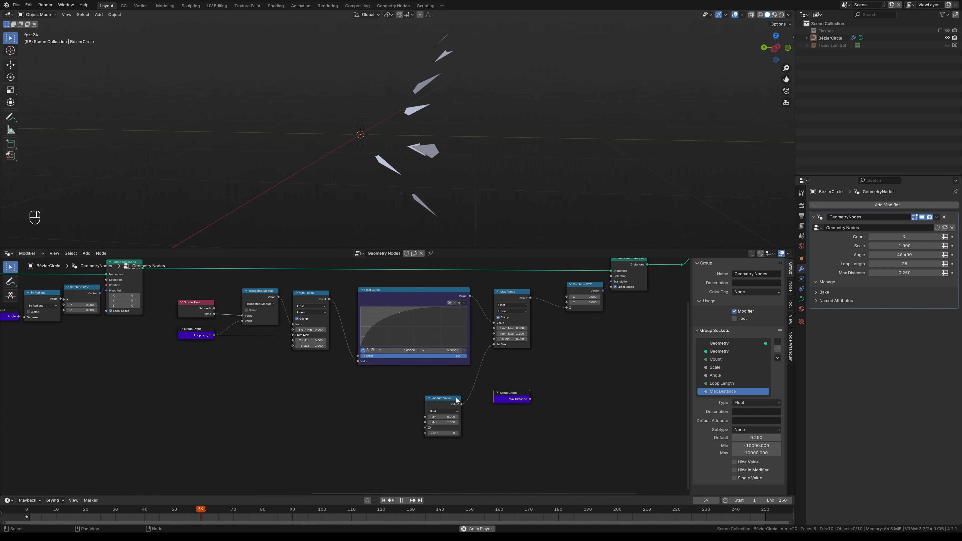
alt+shift+drag(365, 399, 428, 398)
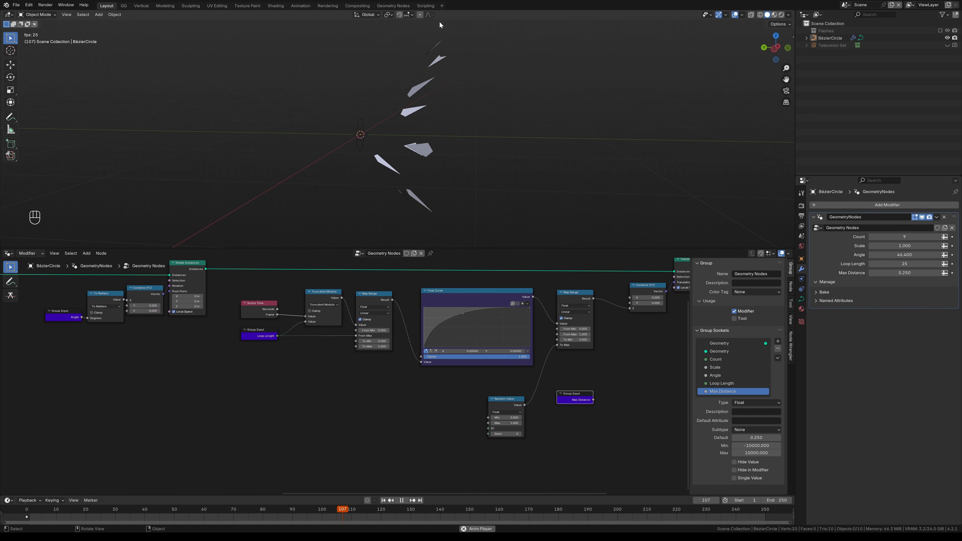
key(space)
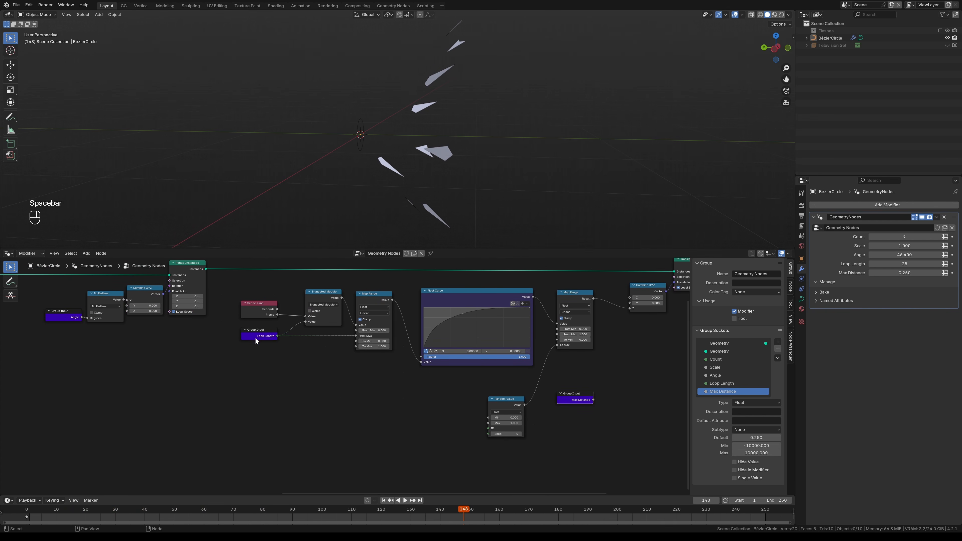
drag(255, 338, 319, 336)
drag(262, 303, 247, 305)
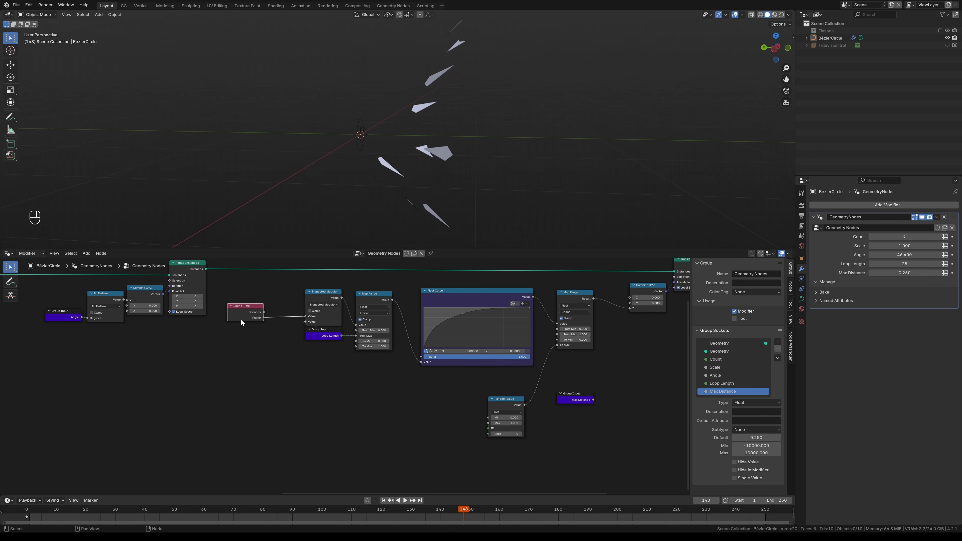
Step: From the left view, annotate a timeline from 0 to 250 divided into segments, and return the animation to frame 0
alt+drag(591, 175, 446, 173)
key(grave)
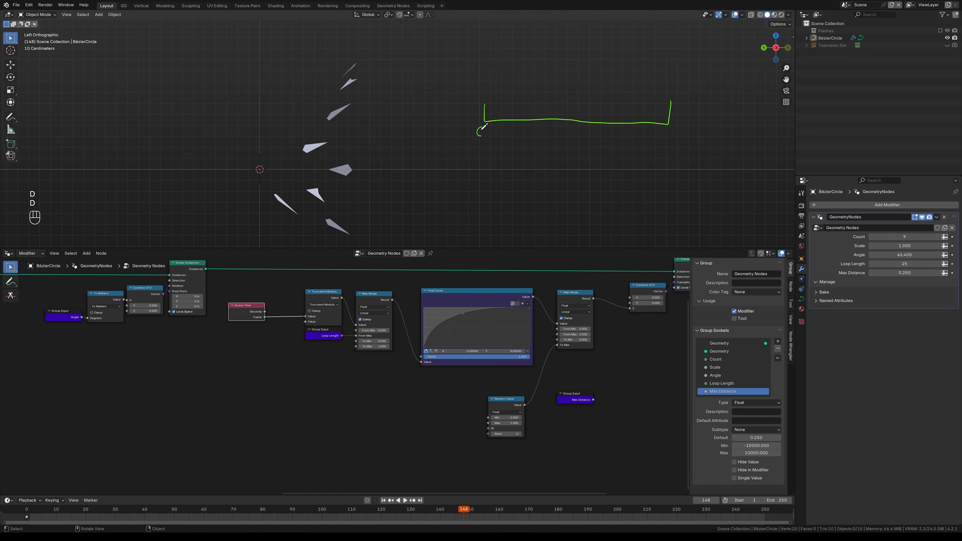
drag(482, 126, 478, 132)
drag(45, 509, 26, 510)
Step: Insert an Add math node between the Scene Time node's Frame output and the Truncated Modulo node
ctrl+middle_drag(344, 390, 488, 380)
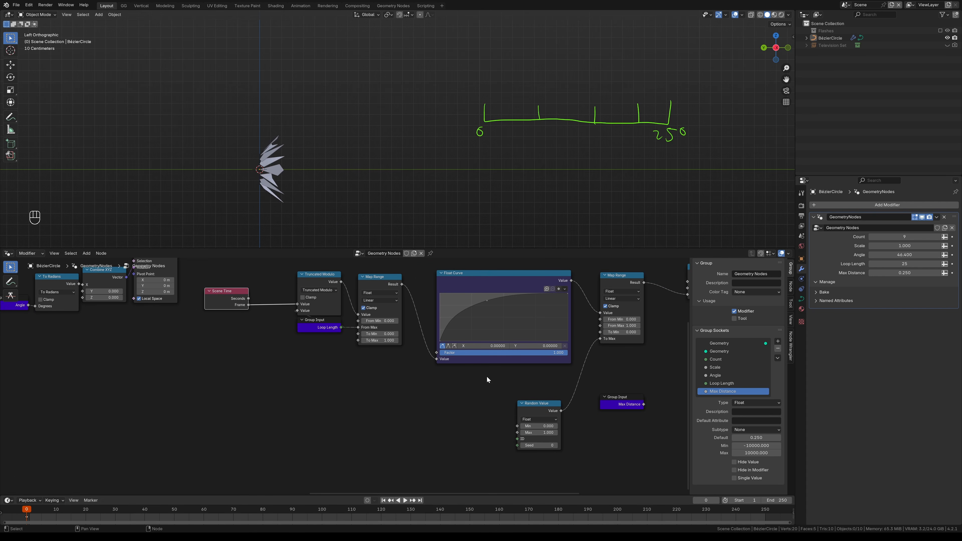
key(shift+a)
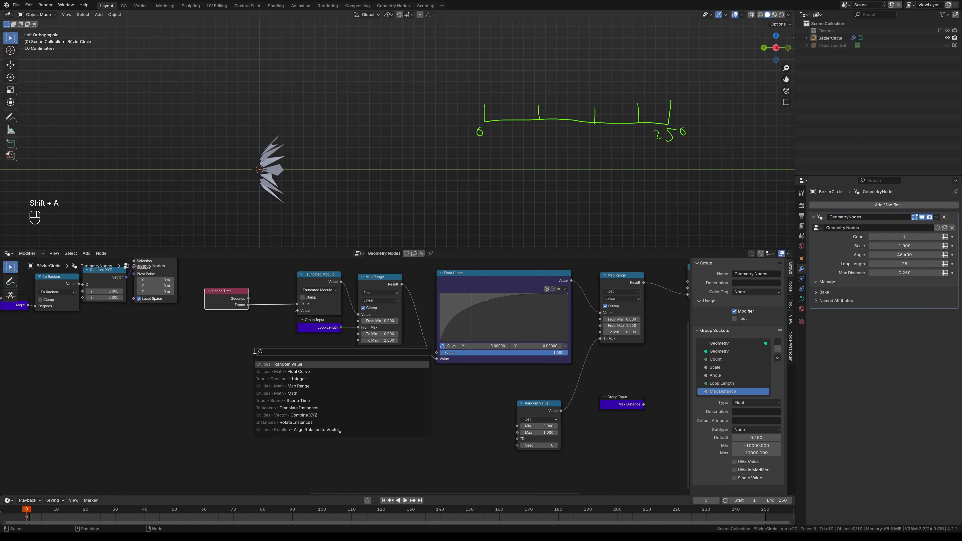
text(add)
key(Return)
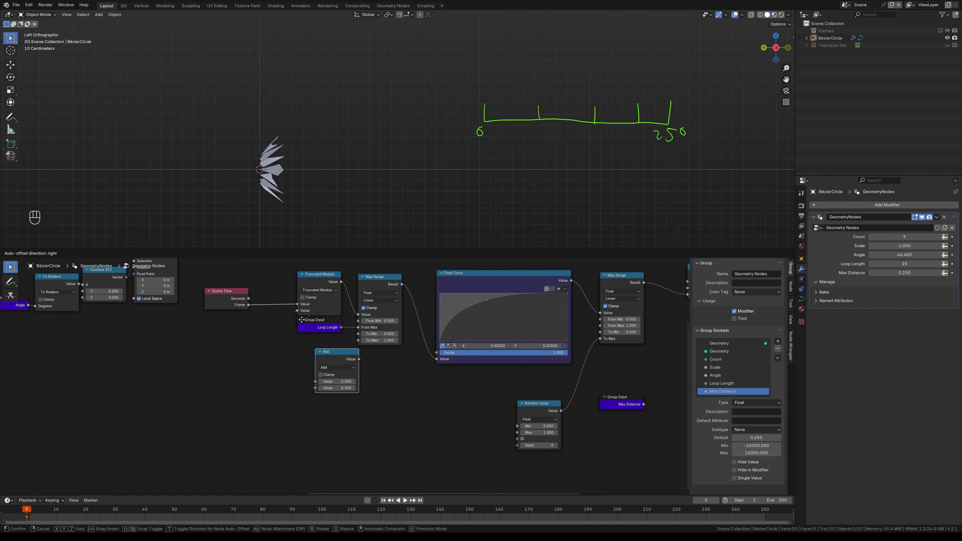
click(259, 283)
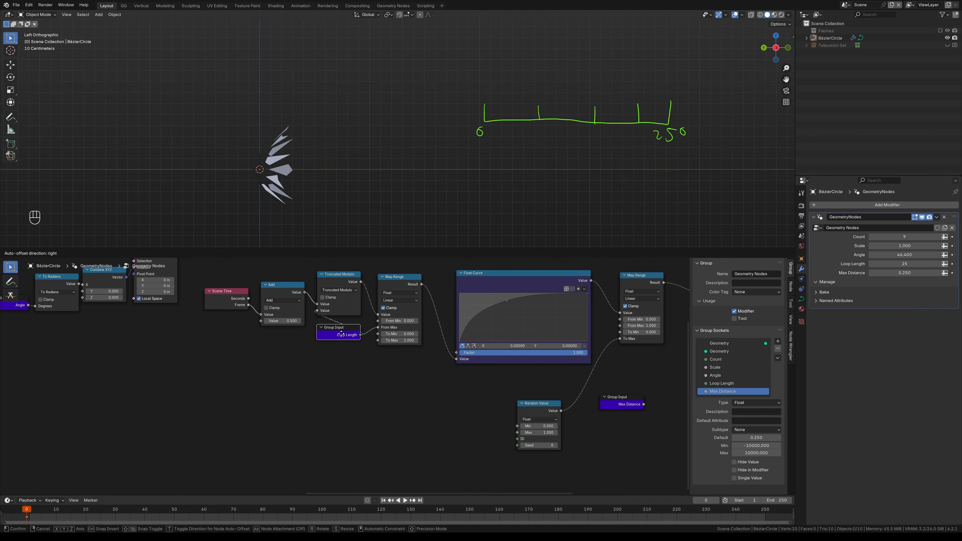
Step: Set the Add node's second value to 10 and align the Scene Time and Add nodes side by side
drag(239, 303, 237, 317)
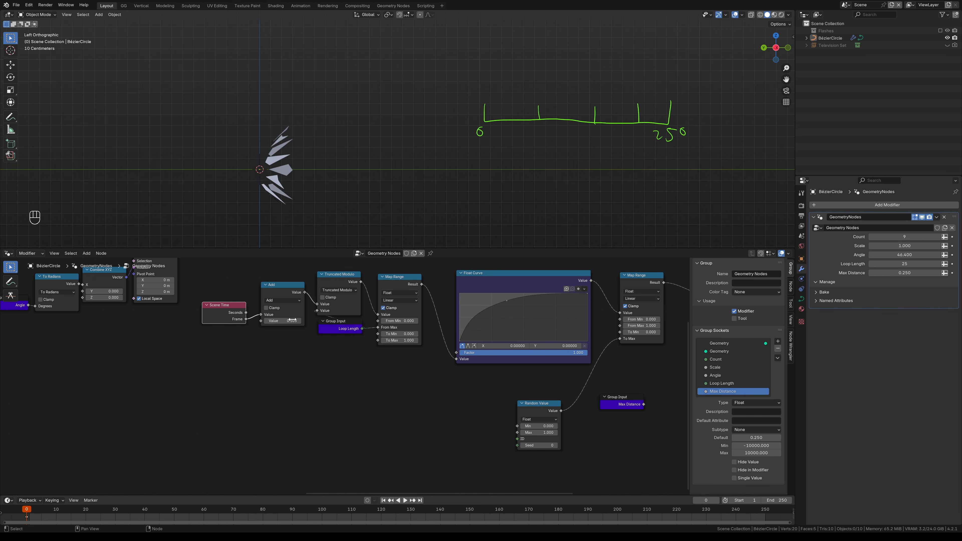
drag(277, 288, 271, 287)
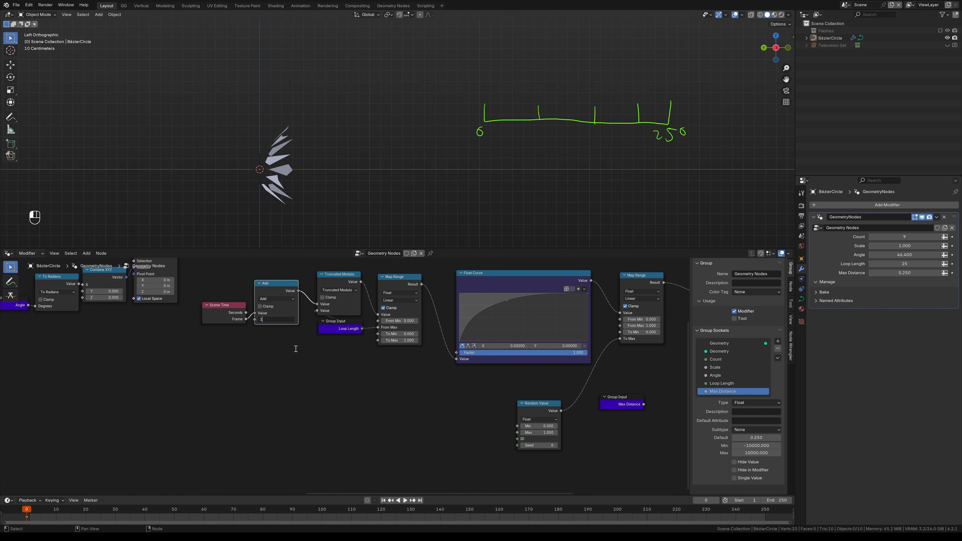
text(0)
key(Return)
drag(228, 313, 229, 317)
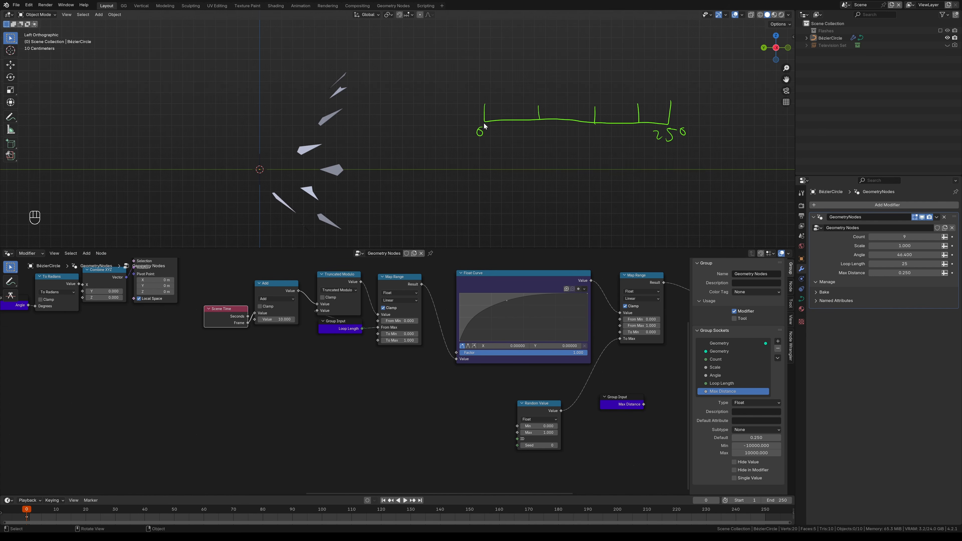
drag(225, 314, 224, 313)
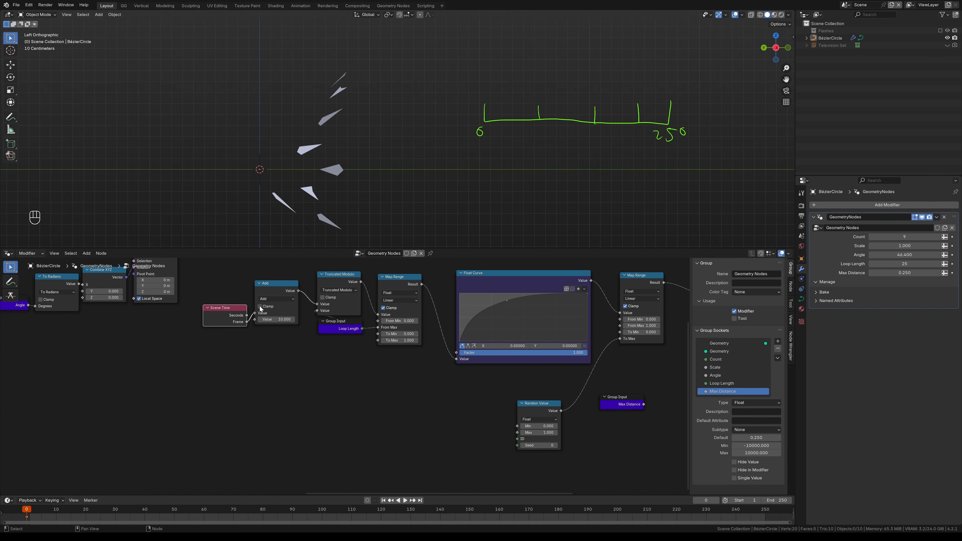
Step: Sketch a second annotated timeline below the first, with marks labelled 0 and 10 to illustrate the frame offset
key(d)
drag(424, 154, 525, 167)
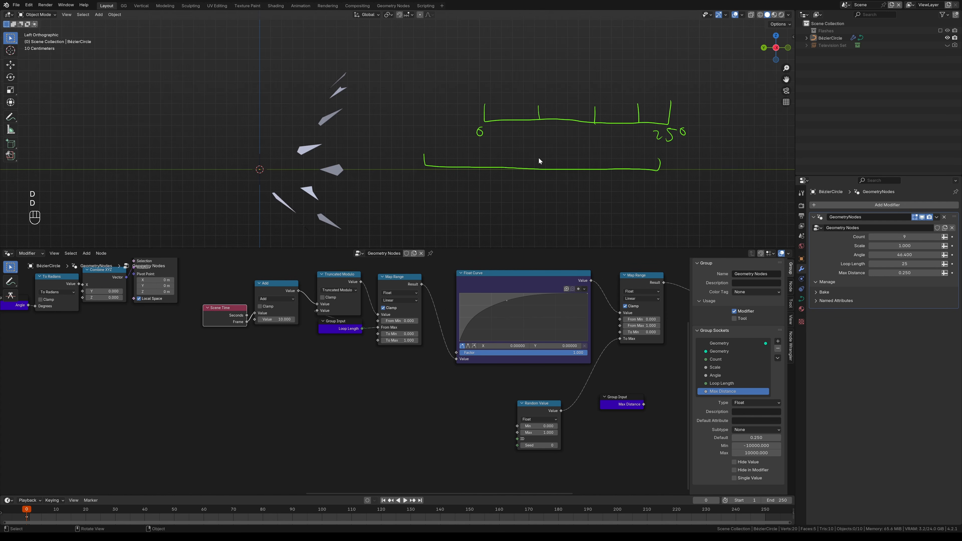
drag(479, 160, 479, 172)
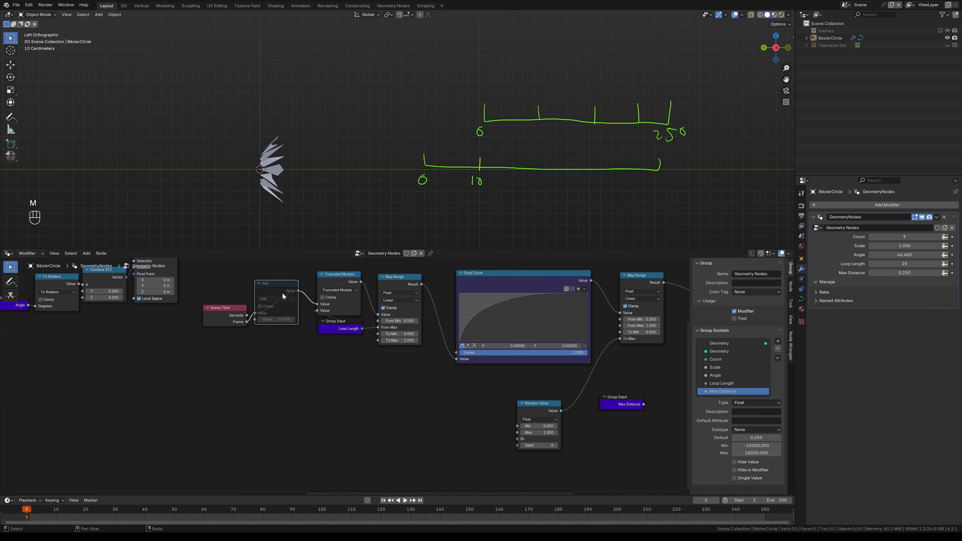
Step: Unmute the Add node and erase both timeline annotations from the viewport
key(m)
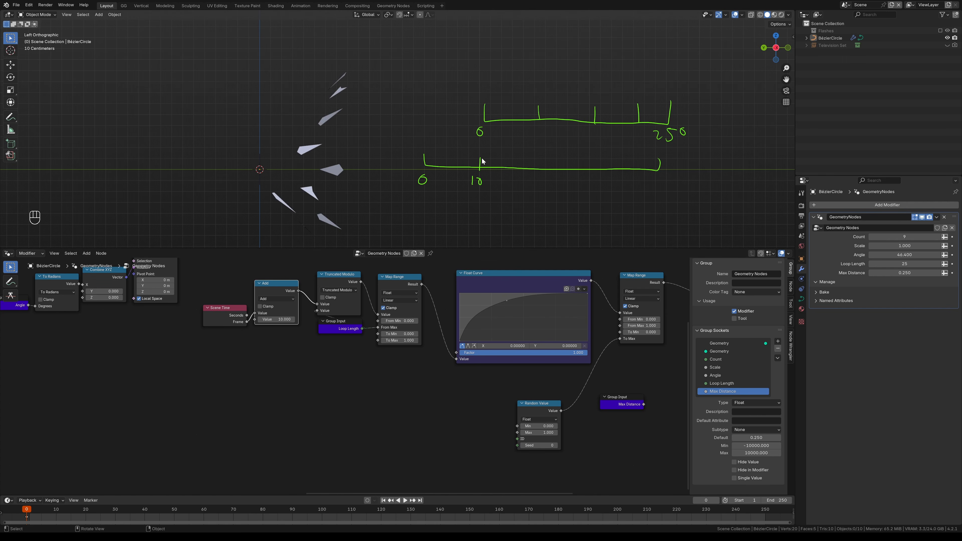
mouse_move(412, 177)
right_down()
mouse_move(602, 172)
mouse_move(432, 125)
right_up()
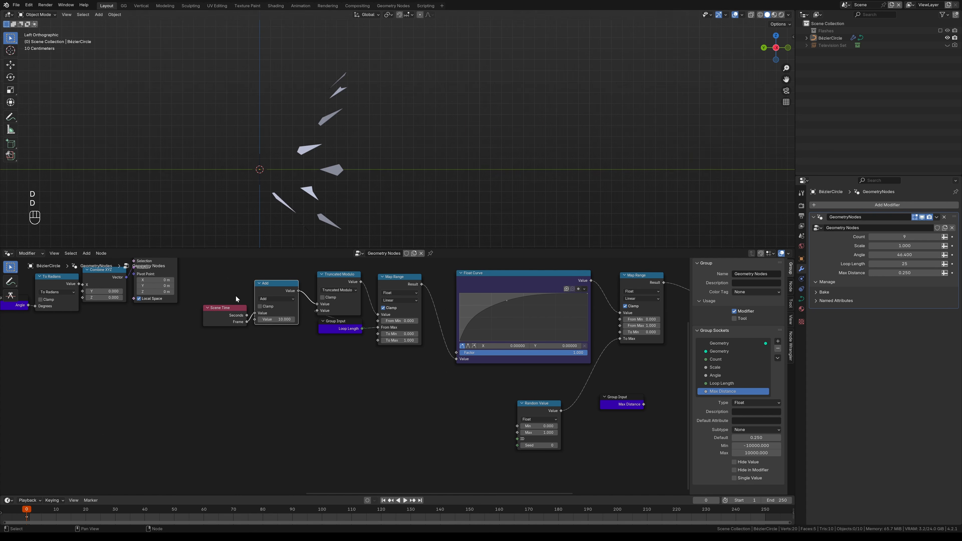
Step: Duplicate the Random Value node, place it under the Add node, and link its output to the Add node's second value
key(shift+d)
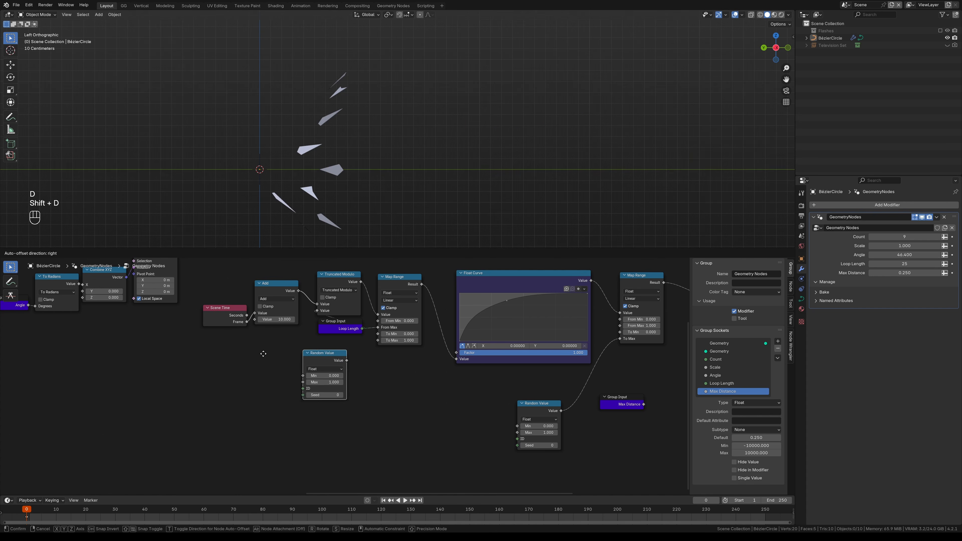
click(306, 348)
drag(294, 351, 273, 336)
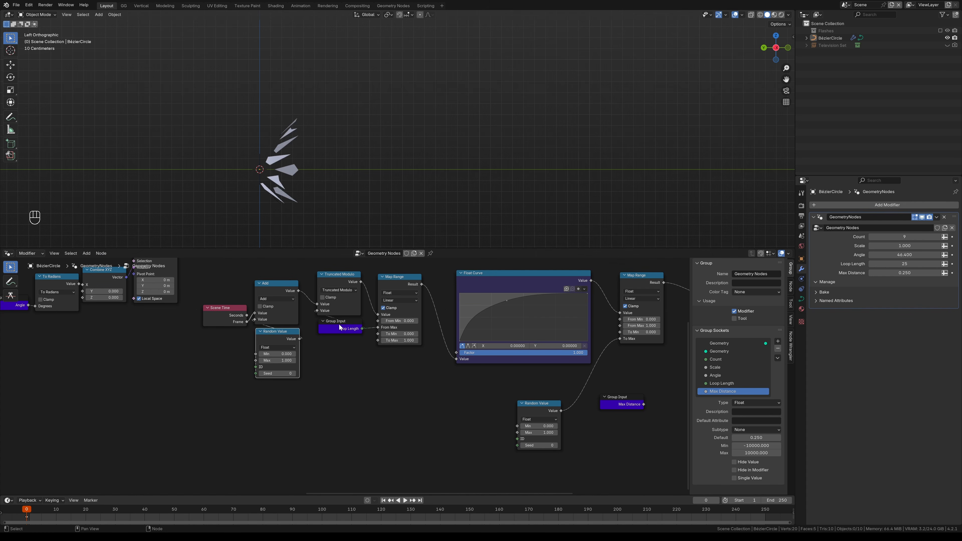
Step: Duplicate the Loop Length input, link it to the new Random Value node's Max, and play the animation to preview the per-shard offsets
click(339, 326)
key(shift+d)
click(224, 363)
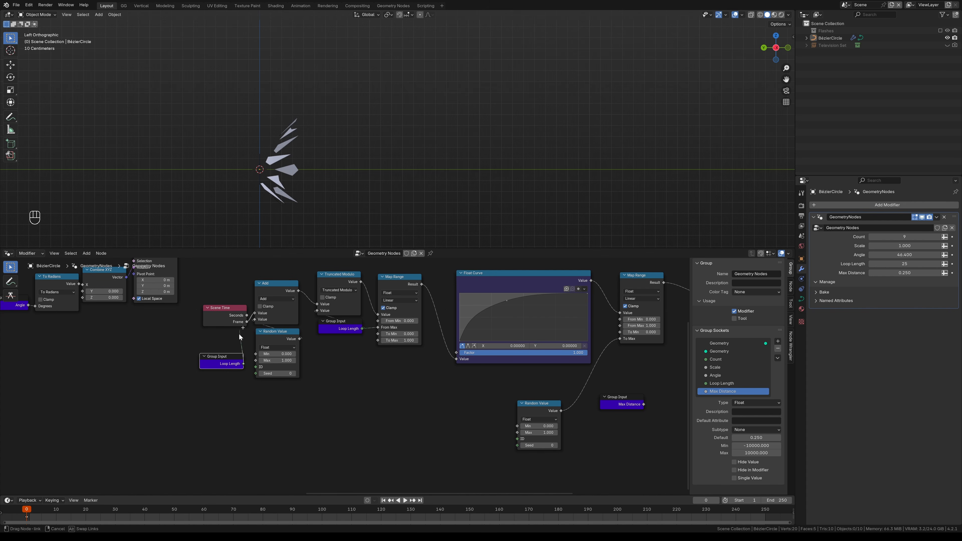
drag(258, 366, 244, 350)
key(space)
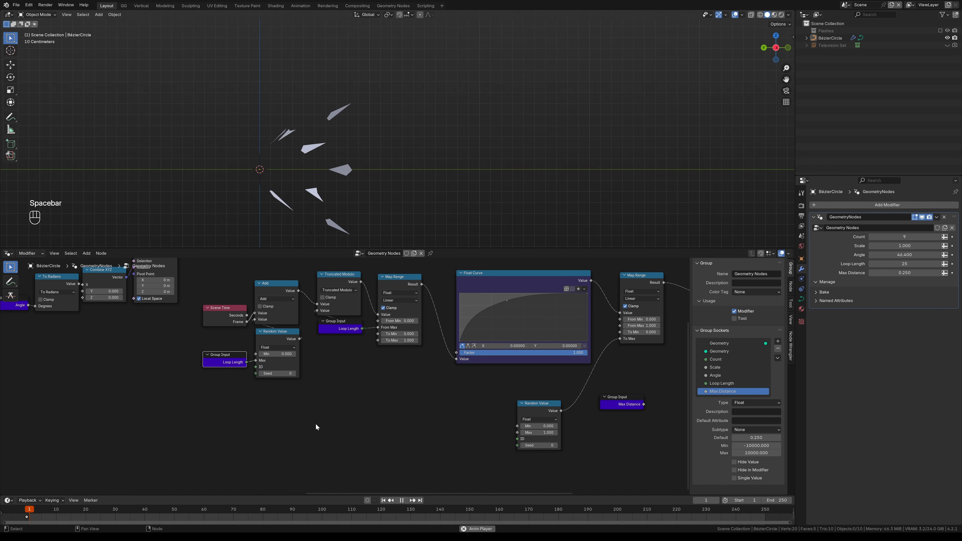
alt+drag(356, 201, 356, 225)
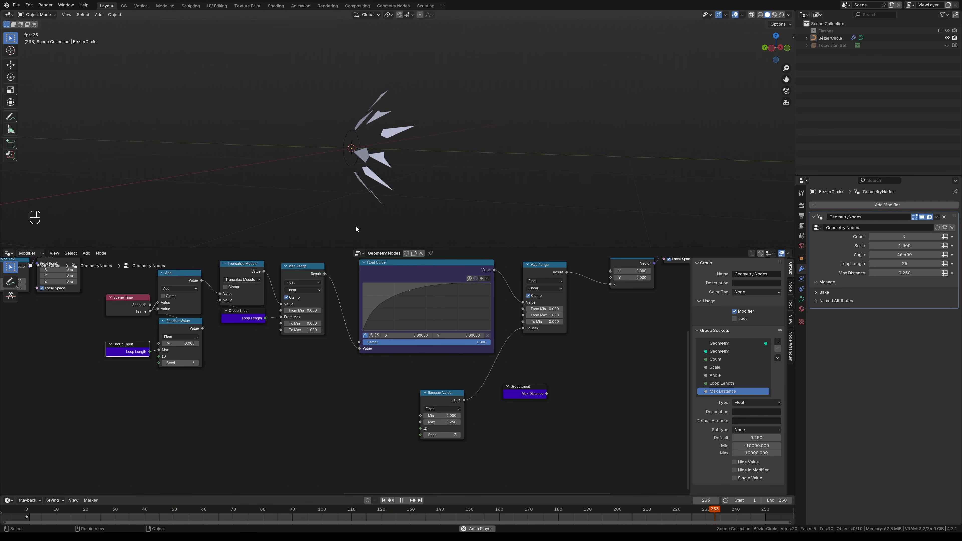
Step: Move the distance Random Value node under the second Map Range with the Max Distance input beside it, and stop playback
drag(525, 394, 360, 424)
drag(444, 407, 545, 354)
drag(362, 424, 470, 385)
key(space)
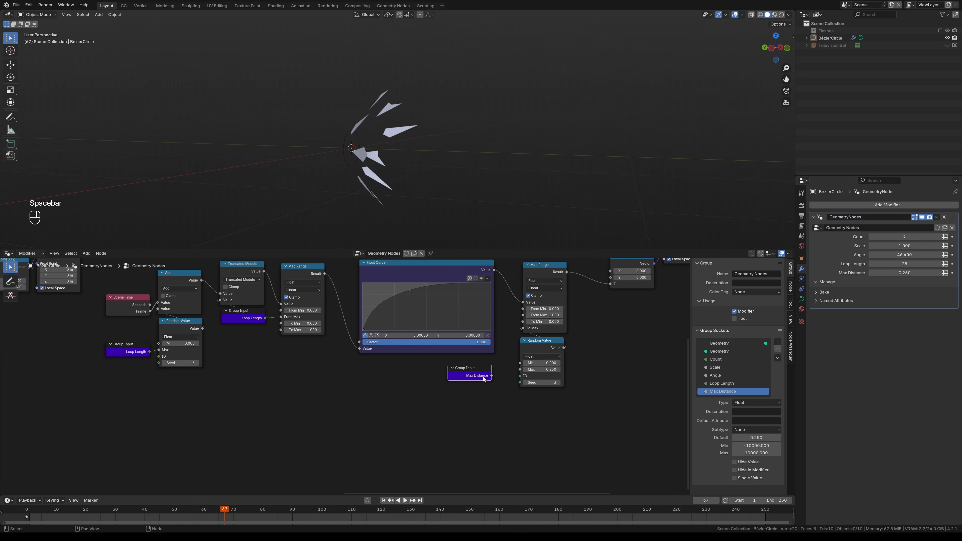
Step: Link Max Distance to the distance Random Value's Max, and tuck the Max Distance and Loop Length inputs beneath their respective Random Value nodes
scroll(581, 385, up, 2)
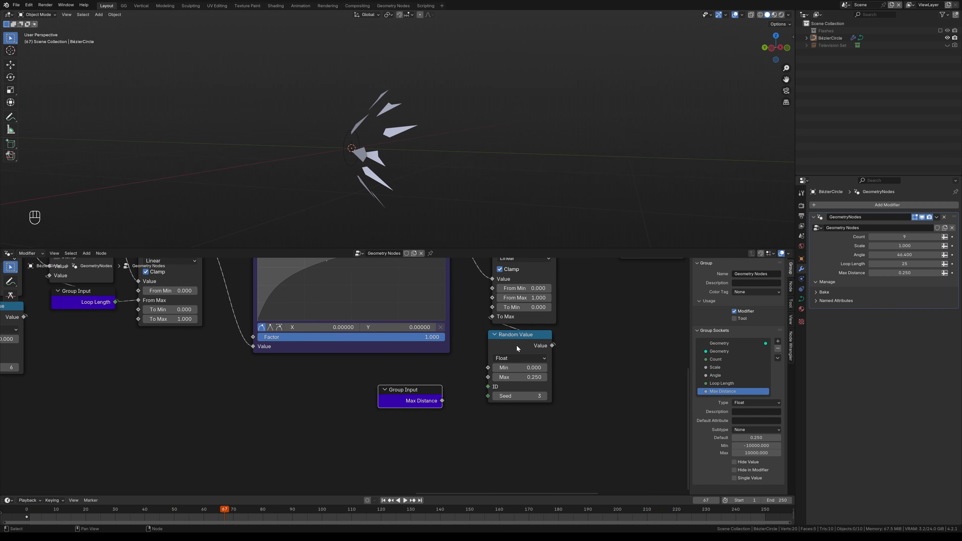
drag(517, 346, 518, 348)
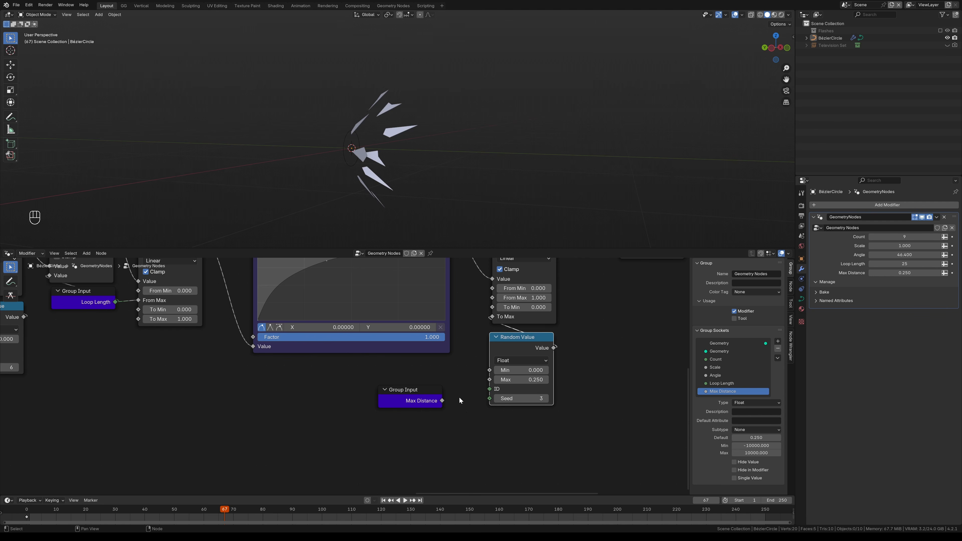
drag(442, 401, 489, 379)
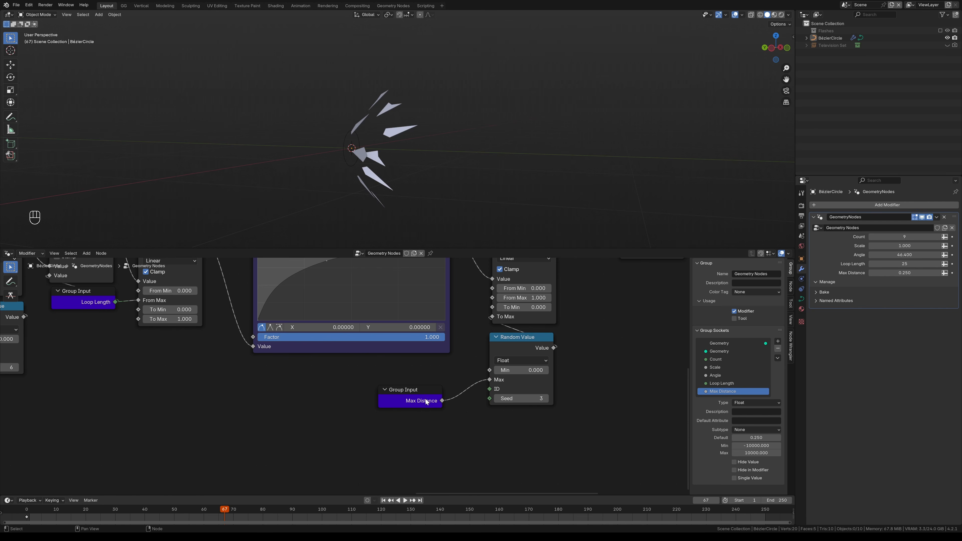
drag(425, 402, 526, 439)
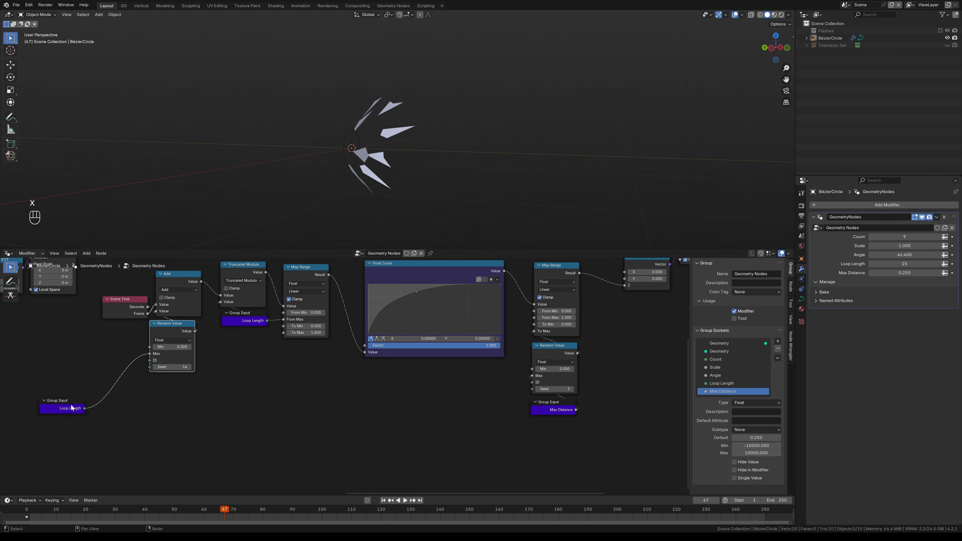
drag(72, 408, 177, 381)
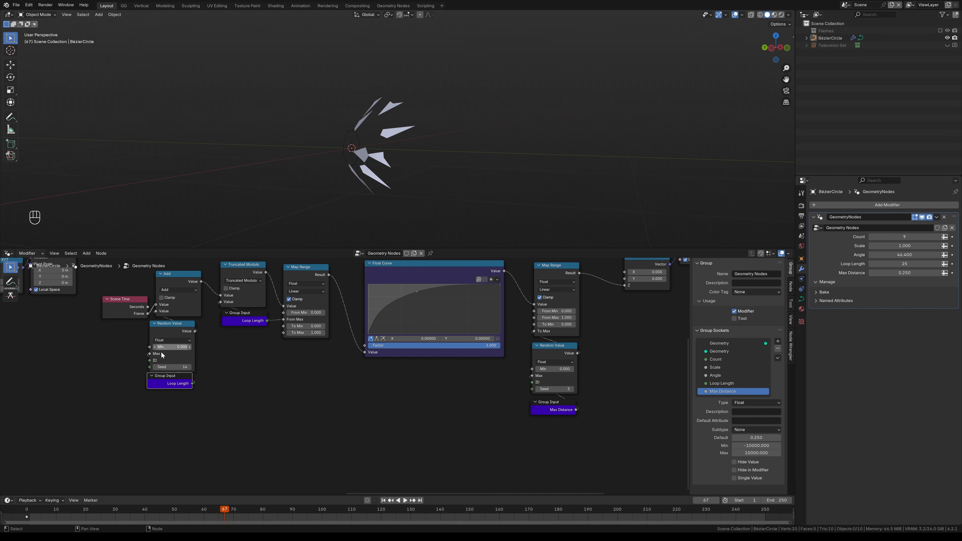
Step: Increase the distance Random Value's Seed and stack that node and the Max Distance input tightly beneath the second Map Range
middle_drag(544, 395, 406, 408)
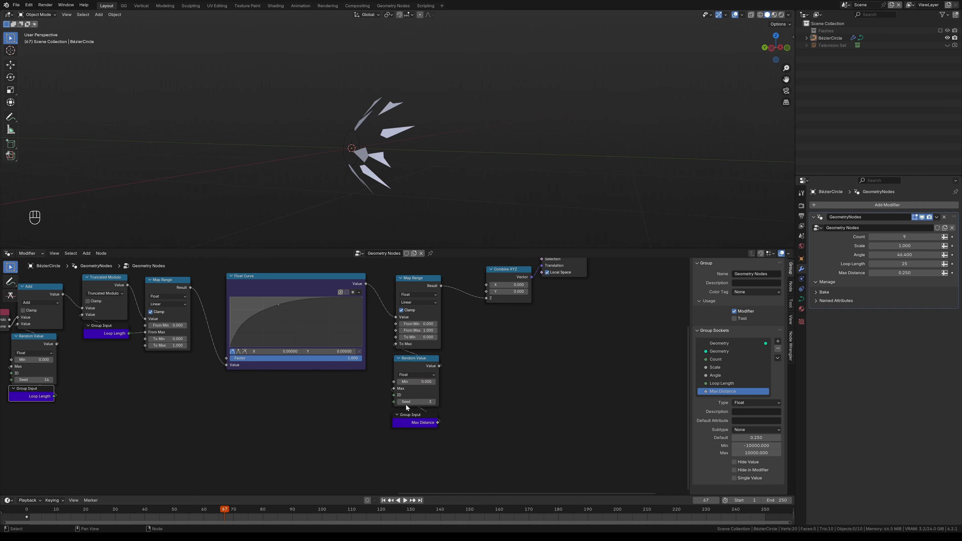
drag(408, 400, 434, 402)
click(417, 423)
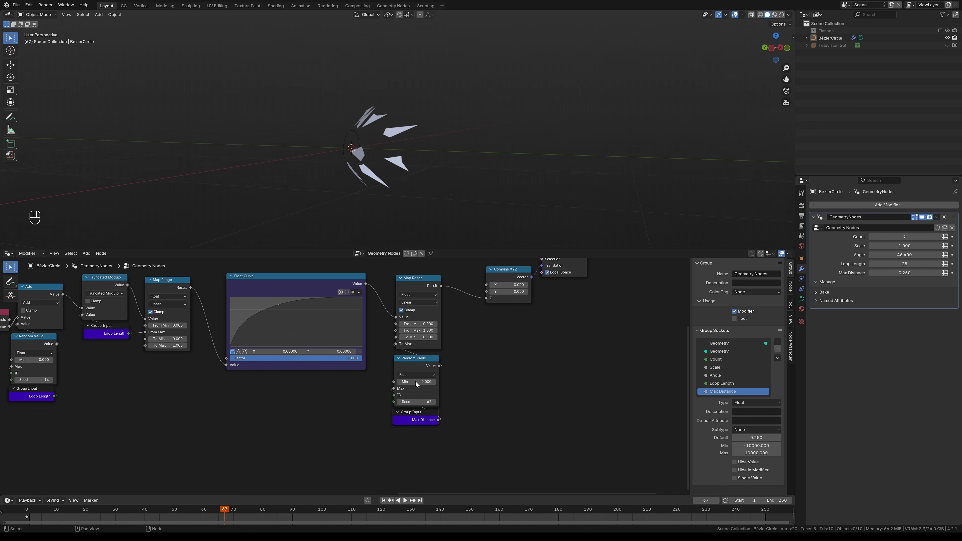
drag(421, 363, 419, 358)
drag(417, 412, 417, 406)
Step: Move the Join Geometry and Group Output nodes farther away from Translate Instances to make room for more nodes
scroll(418, 404, down, 2)
middle_drag(569, 333, 420, 355)
drag(540, 335, 468, 280)
key(g)
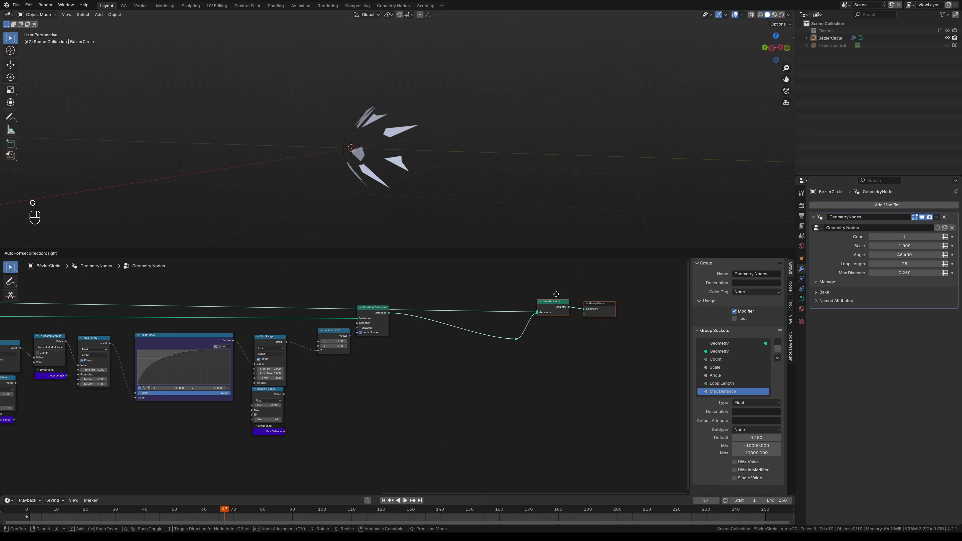
click(620, 285)
middle_drag(610, 341, 441, 348)
drag(556, 363, 424, 288)
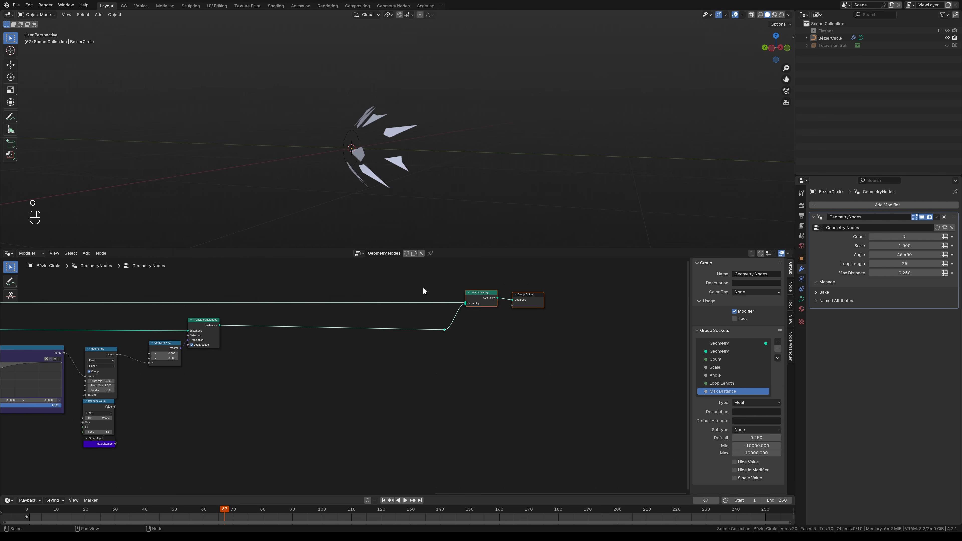
key(g)
click(536, 289)
Step: Sketch an annotation line from the circle outward along a shard to illustrate its path of travel
shift+middle_drag(329, 395, 478, 397)
ctrl+alt+drag(477, 397, 419, 329)
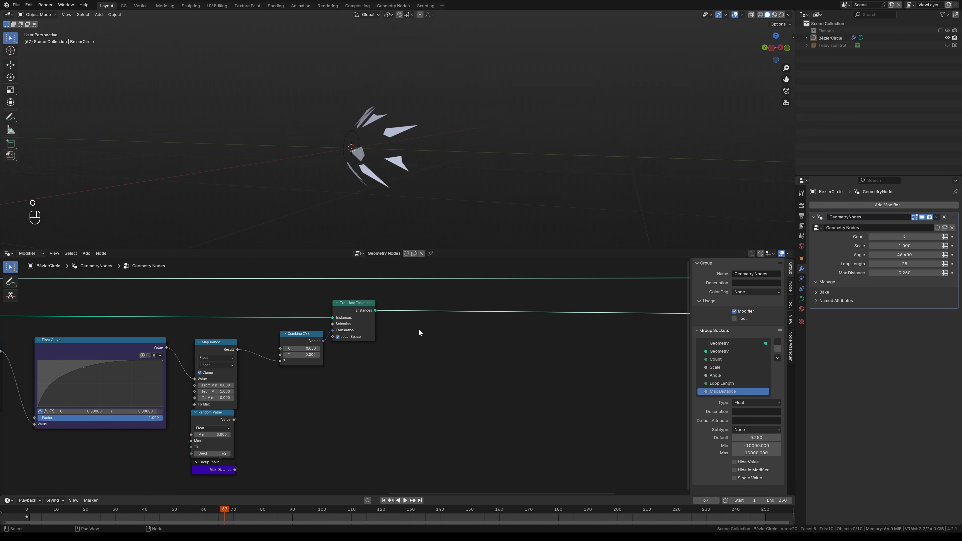
alt+drag(421, 191, 338, 145)
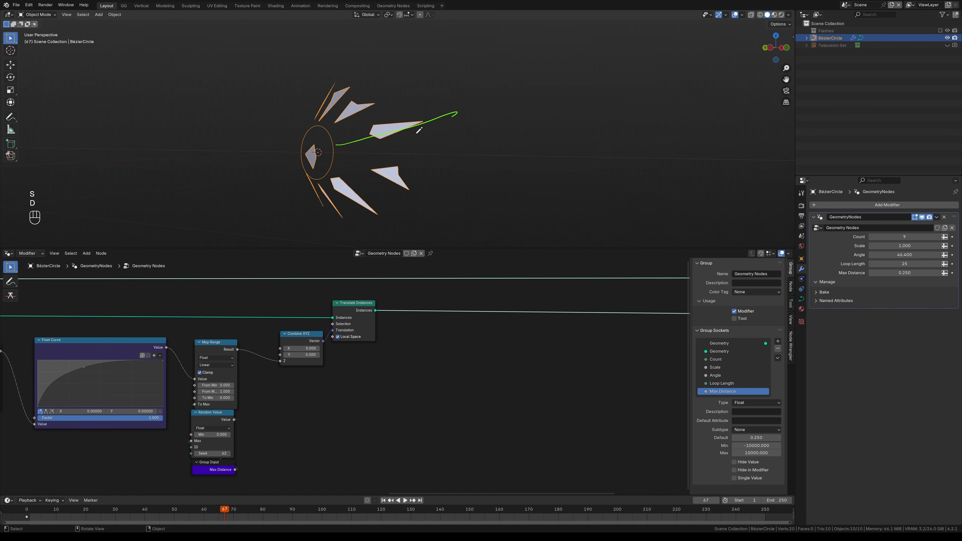
Step: Reshape the Float Curve into an S-shape with a slow start and end, checking the shards' motion in playback
shift+middle_drag(90, 369, 177, 372)
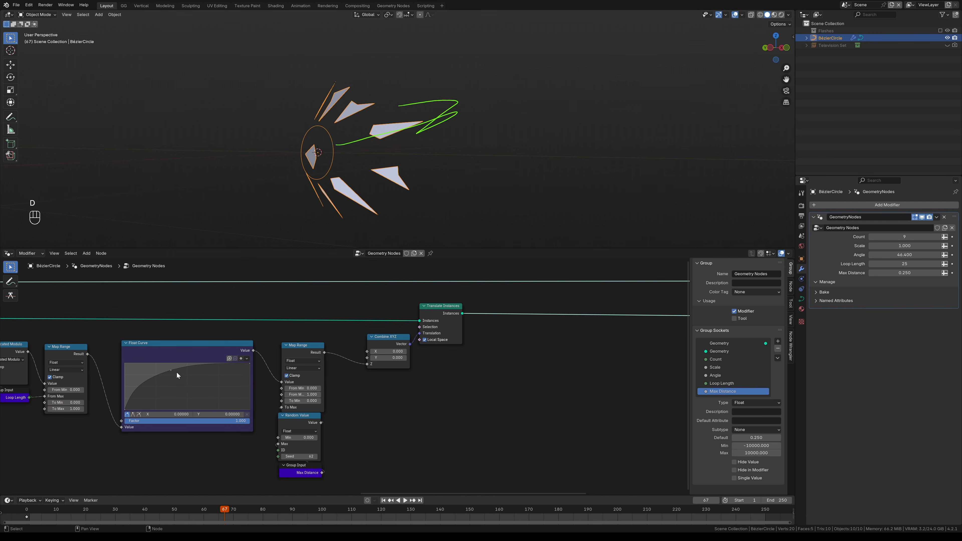
drag(176, 372, 200, 365)
key(space)
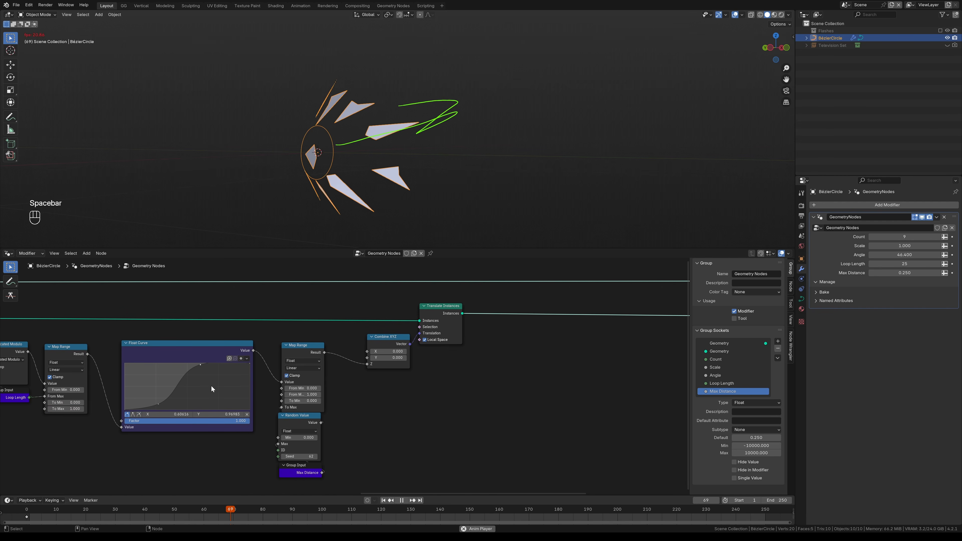
key(ctrl+z)
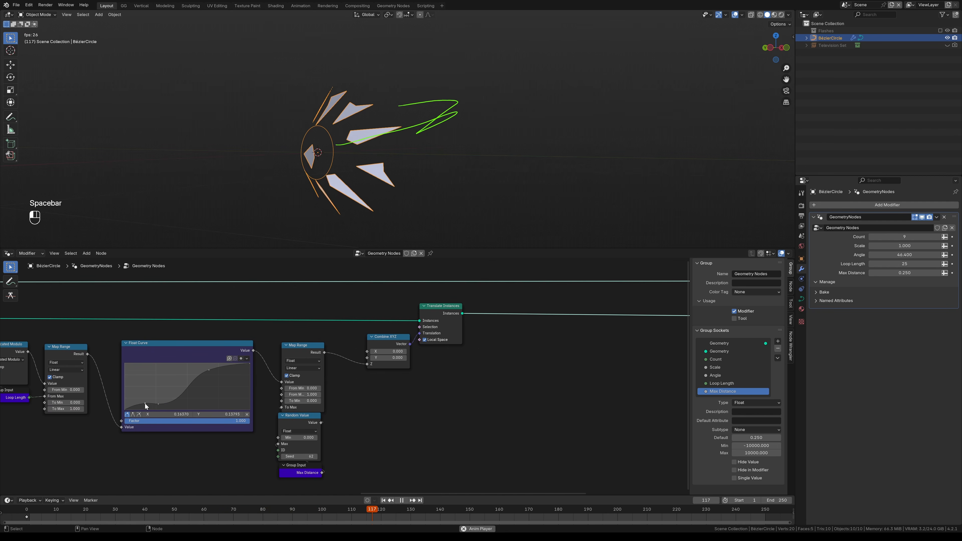
drag(154, 407, 152, 408)
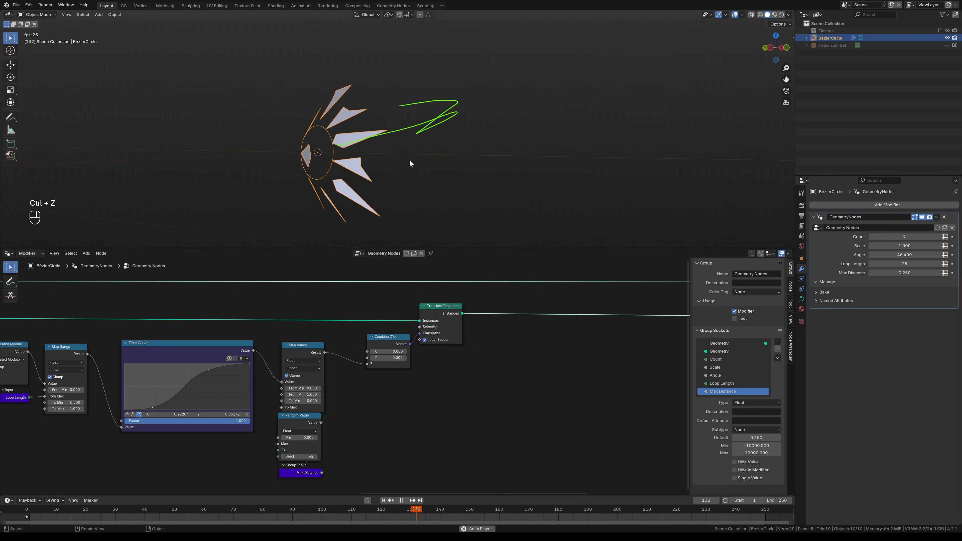
key(space)
Step: Erase the annotation drawn over the shards and return to the nodes around Translate Instances
key(d)
right_drag(440, 115, 317, 152)
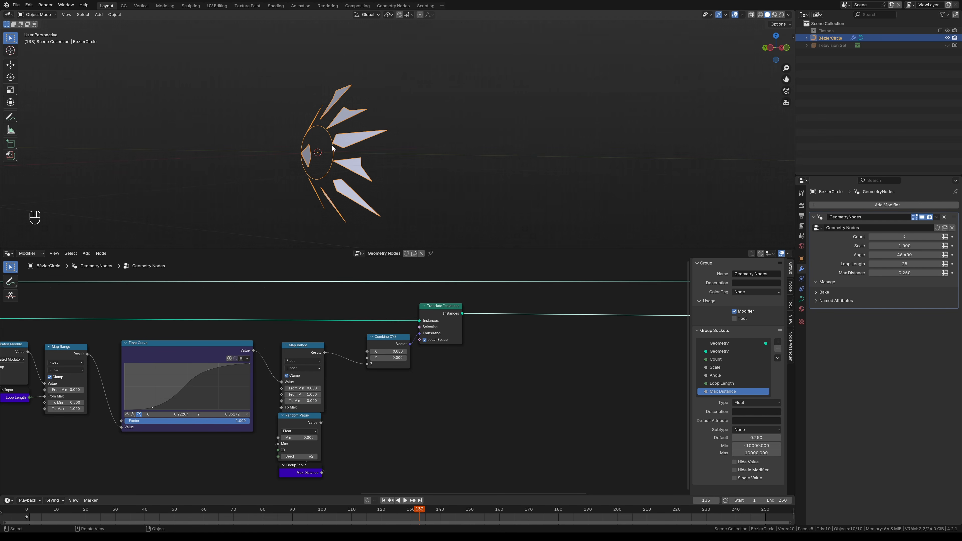
ctrl+middle_drag(416, 391, 360, 373)
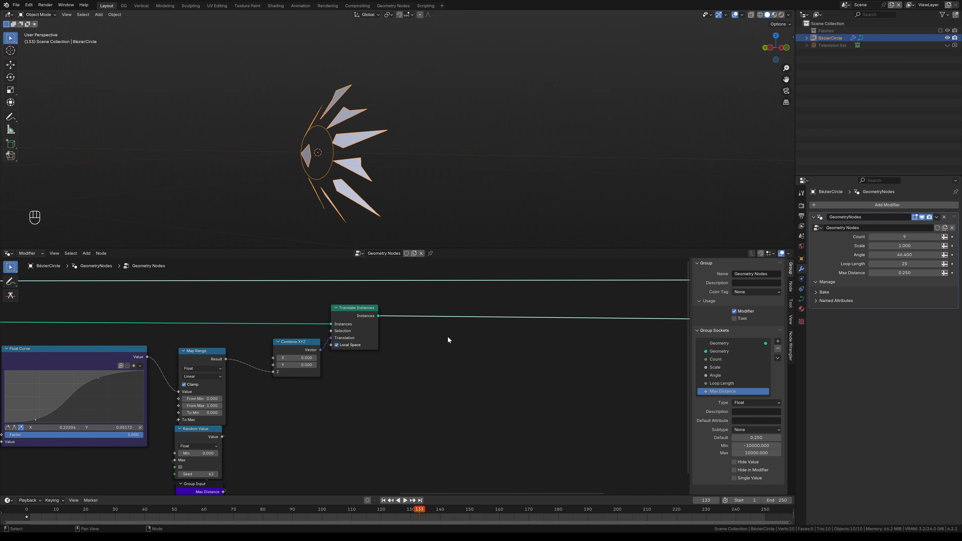
Step: Add a Scale Instances node on the link between Translate Instances and Join Geometry
key(shift+a)
mouse_move(439, 351)
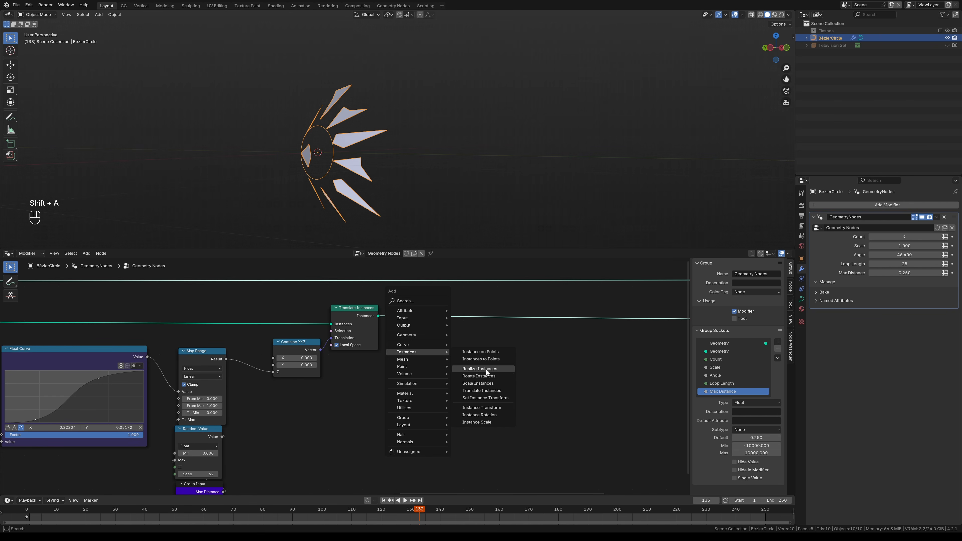
click(482, 385)
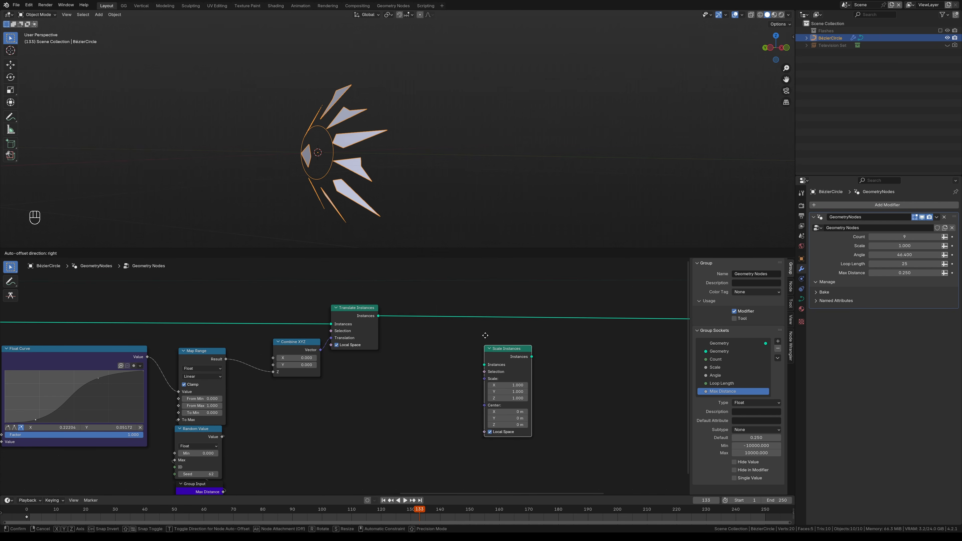
click(501, 308)
scroll(467, 368, down, 4)
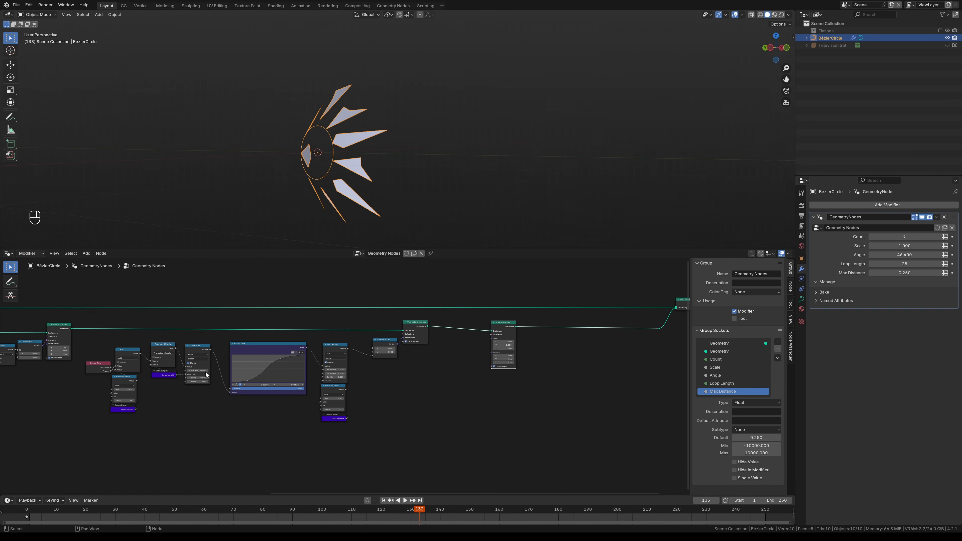
Step: Move the timing nodes, from Scene Time through the first Map Range, down below the Float Curve to free space
drag(95, 358, 210, 421)
key(g)
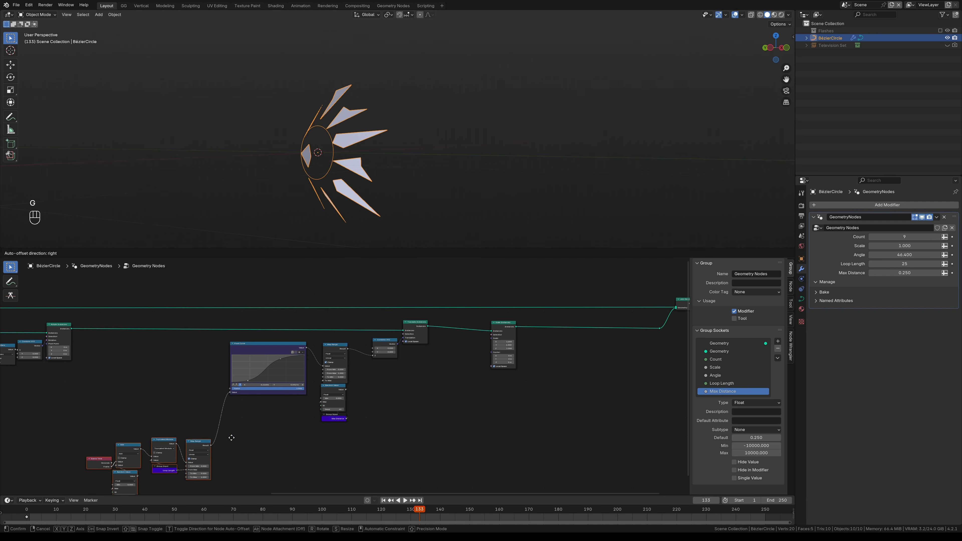
click(259, 465)
alt+shift+drag(260, 462, 244, 383)
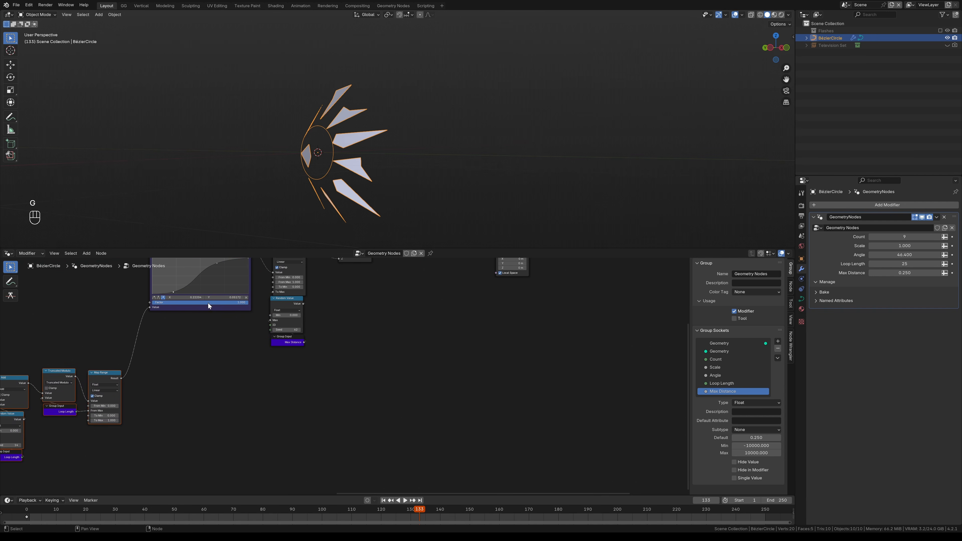
Step: Add a second Float Curve node below the first, widen it, and feed its Value from the timing Map Range's Result
alt+shift+drag(202, 345, 217, 365)
key(shift+a)
click(217, 314)
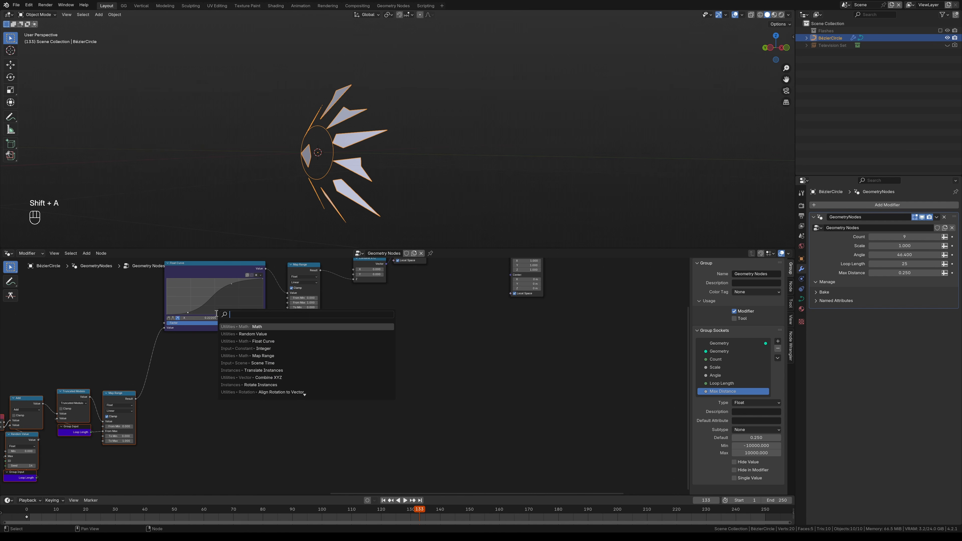
text(float curve)
key(Return)
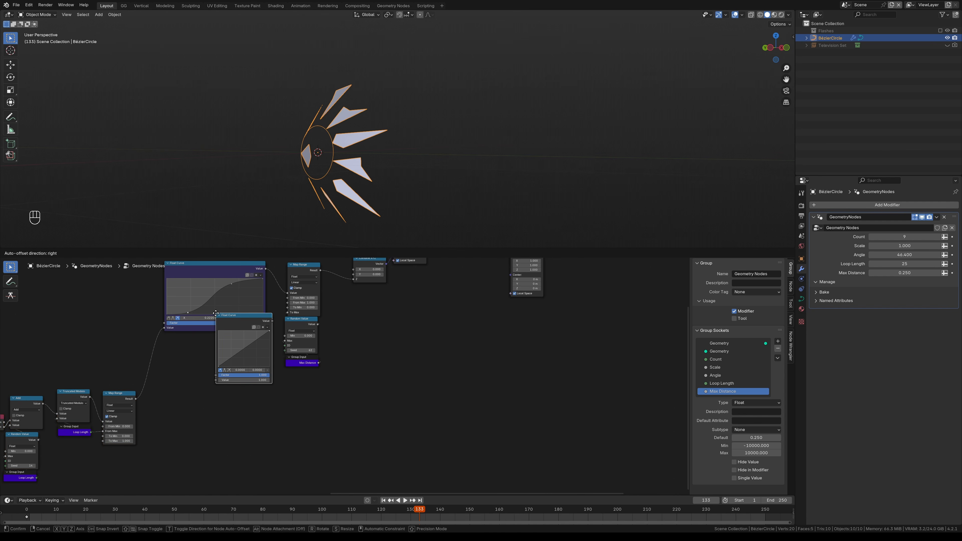
click(168, 379)
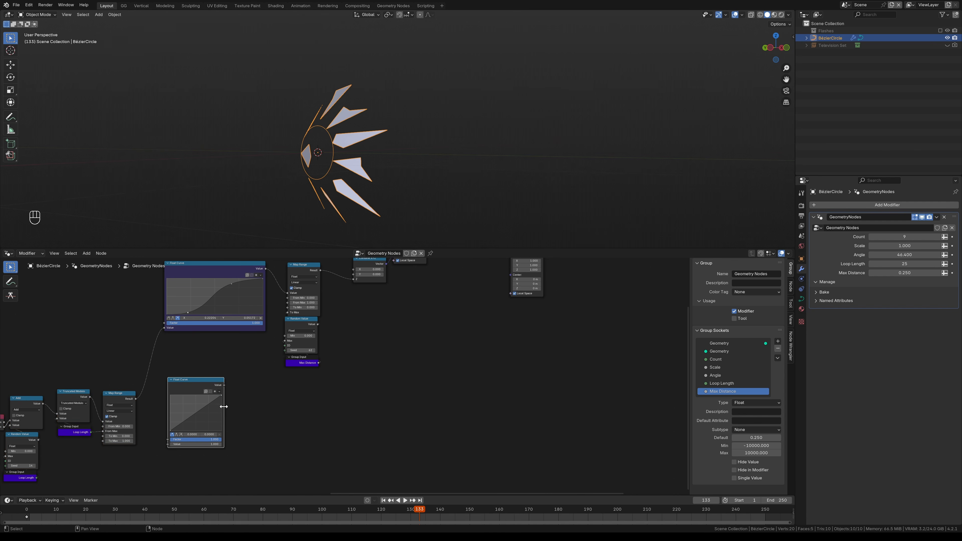
click(223, 404)
mouse_move(223, 404)
mouse_down()
mouse_move(296, 403)
mouse_move(218, 387)
mouse_up()
drag(135, 399, 154, 444)
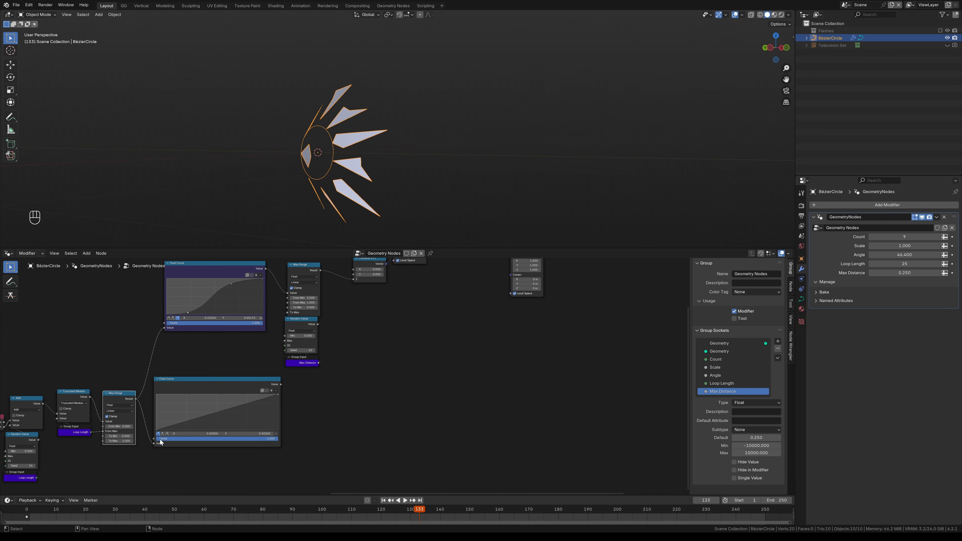
drag(227, 389, 224, 393)
drag(279, 411, 263, 408)
Step: Connect the second Float Curve's output to Scale on Scale Instances and route the link below the other nodes with a reroute
middle_drag(287, 392, 234, 427)
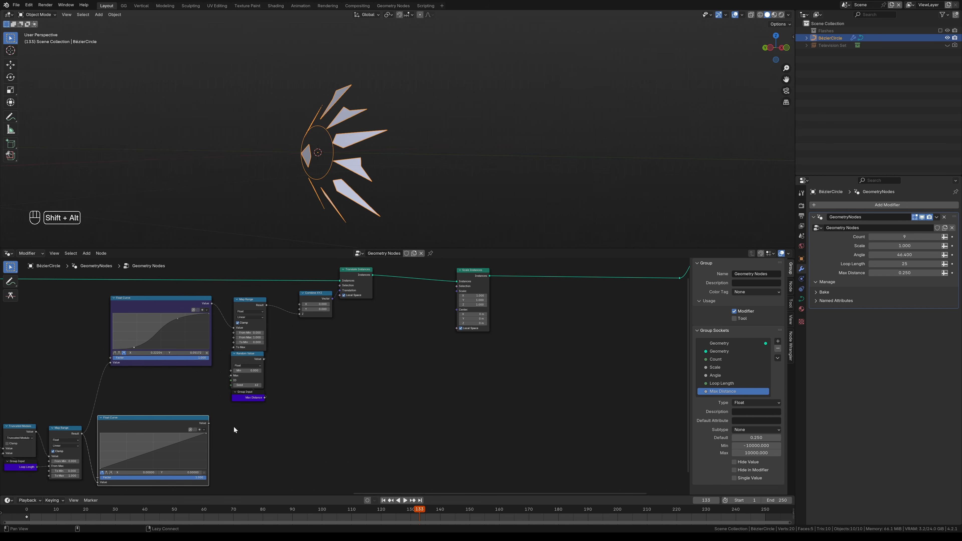
drag(209, 424, 454, 291)
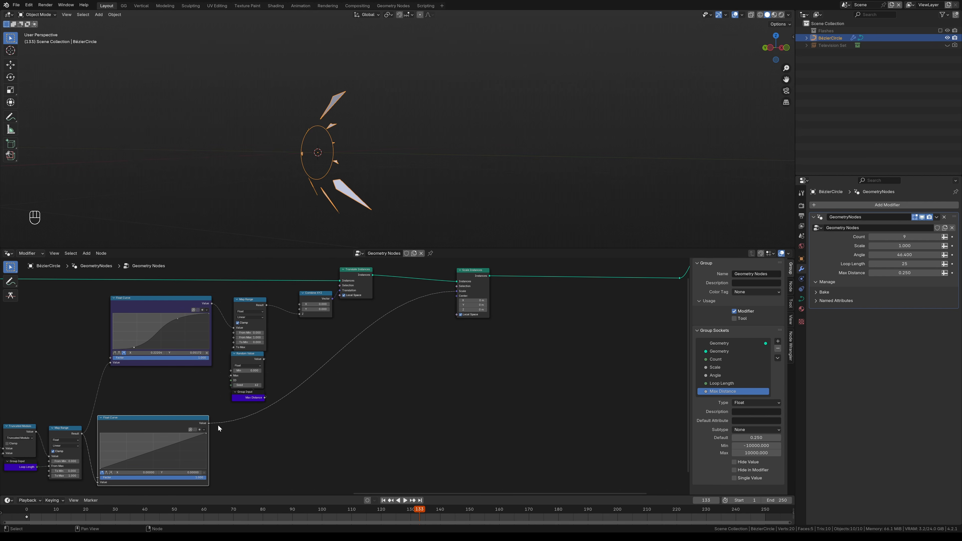
drag(140, 428, 140, 422)
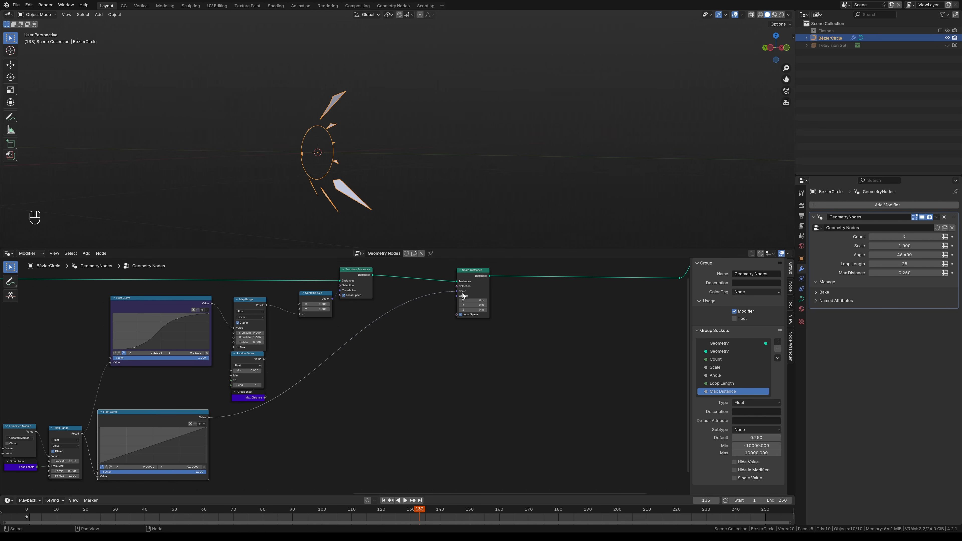
shift+right_drag(328, 361, 329, 363)
key(g)
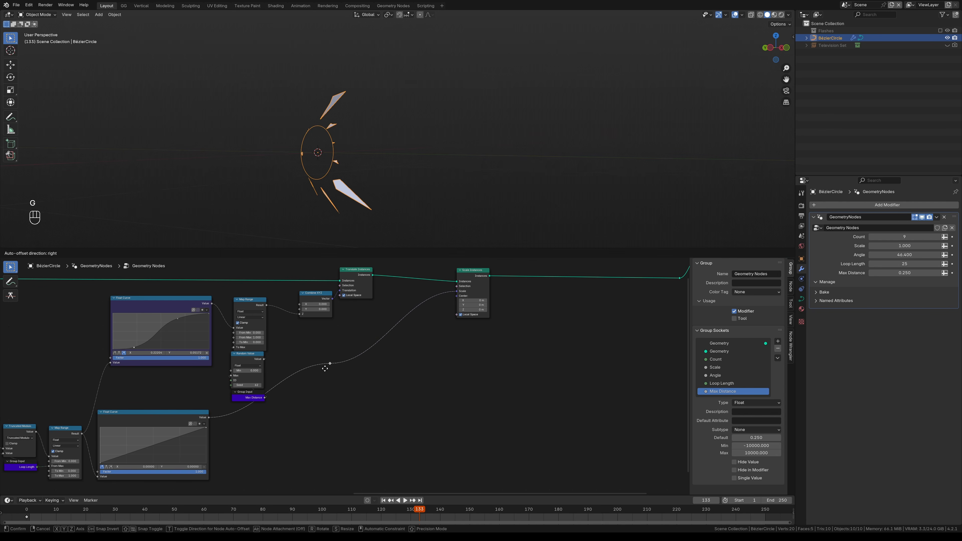
click(322, 407)
alt+shift+drag(299, 411, 349, 395)
Step: Play the animation with viewport overlays hidden to examine how the shards scale as they travel
key(space)
key(shift+alt+z)
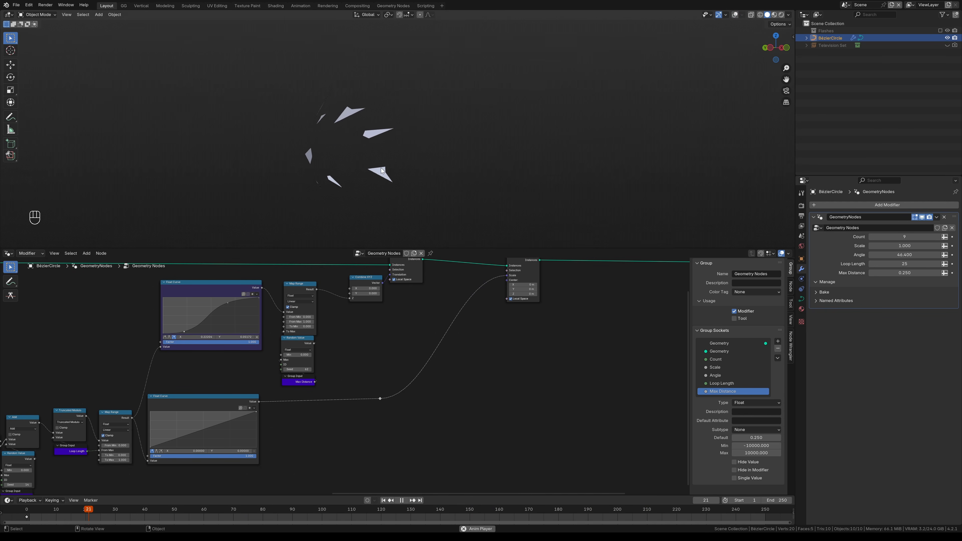
key(space)
key(space)
key(space)
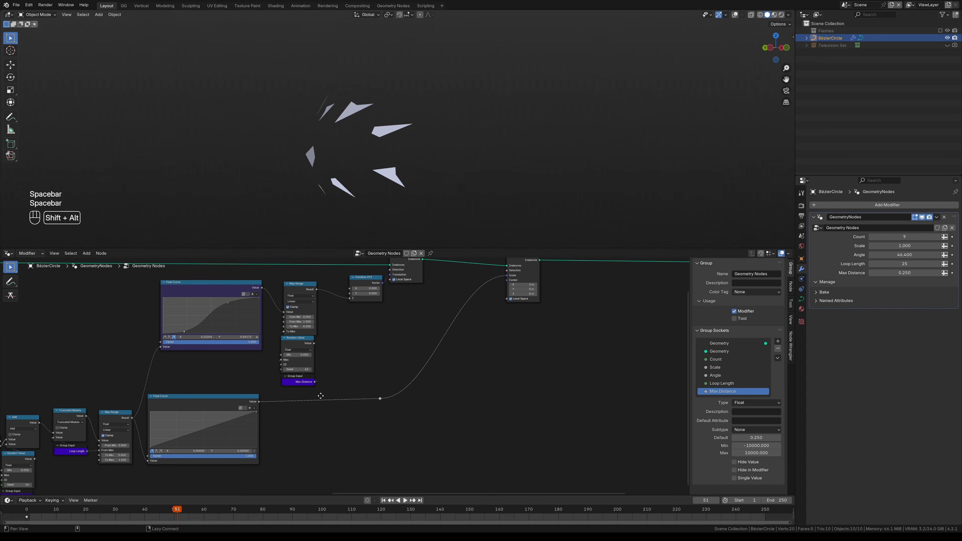
Step: Reshape the second Float Curve into an arch that rises from zero and drops back to near zero at the end, checking playback
middle_drag(288, 413, 343, 383)
ctrl+middle_drag(343, 383, 300, 406)
drag(299, 406, 439, 410)
drag(349, 394, 381, 449)
key(space)
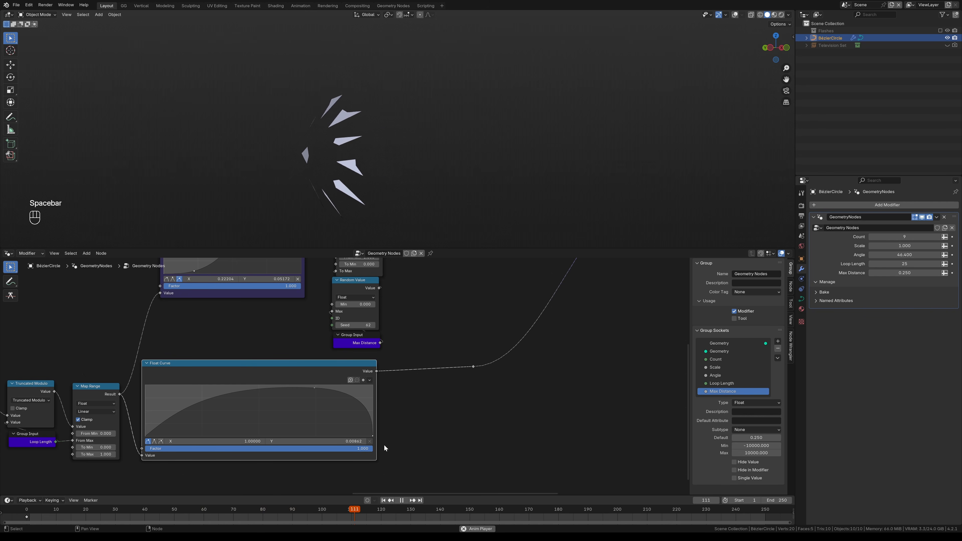
key(space)
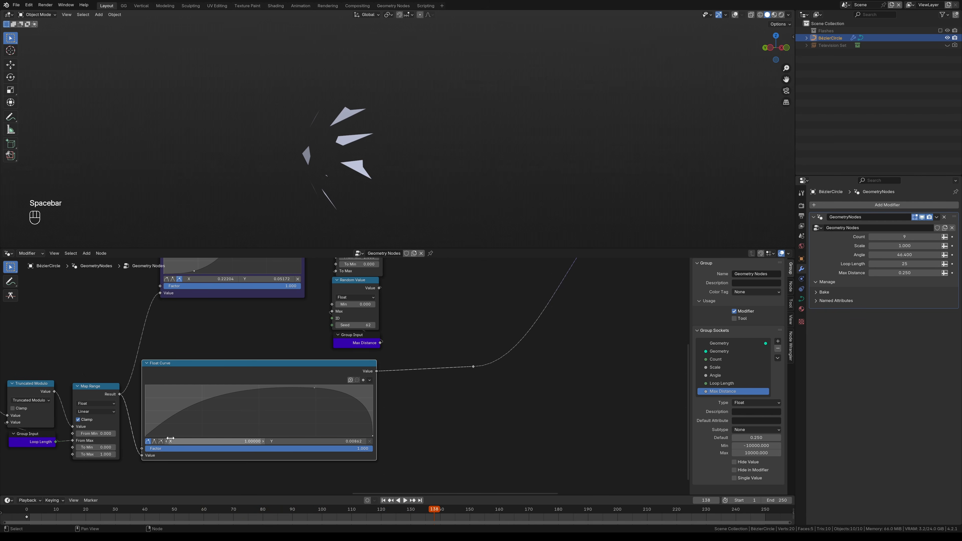
Step: Change the handle type of the scale curve's end point and add a low point at about X 0.3, Y 0.2 during playback
click(161, 442)
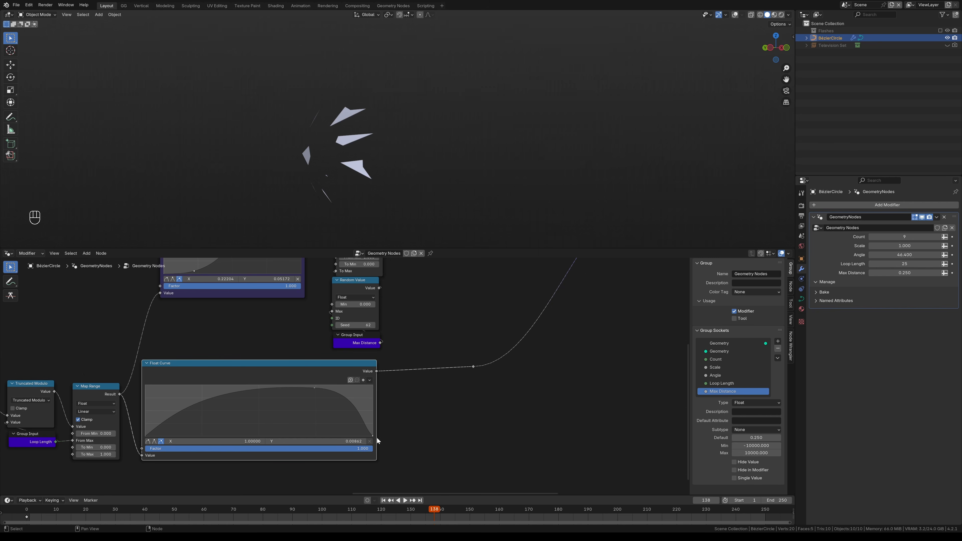
key(space)
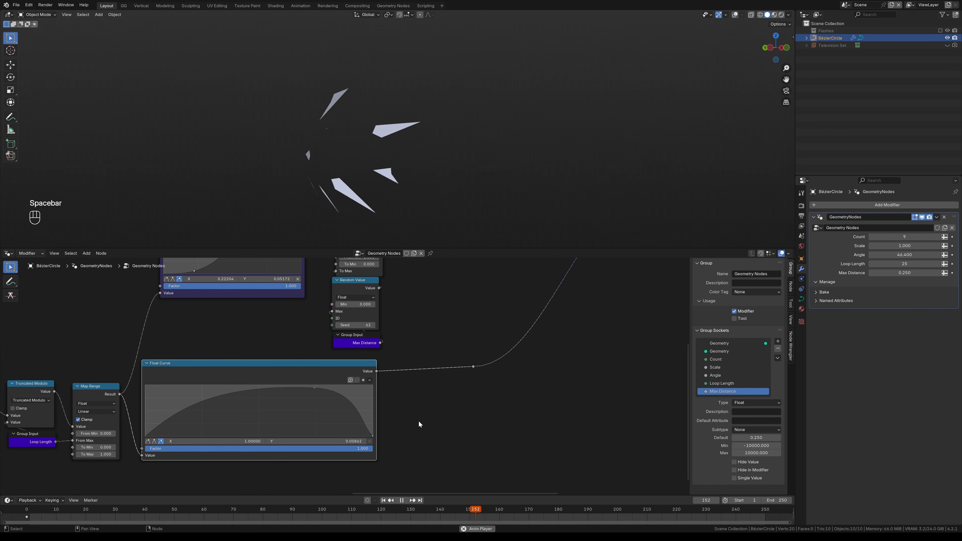
drag(203, 405, 222, 425)
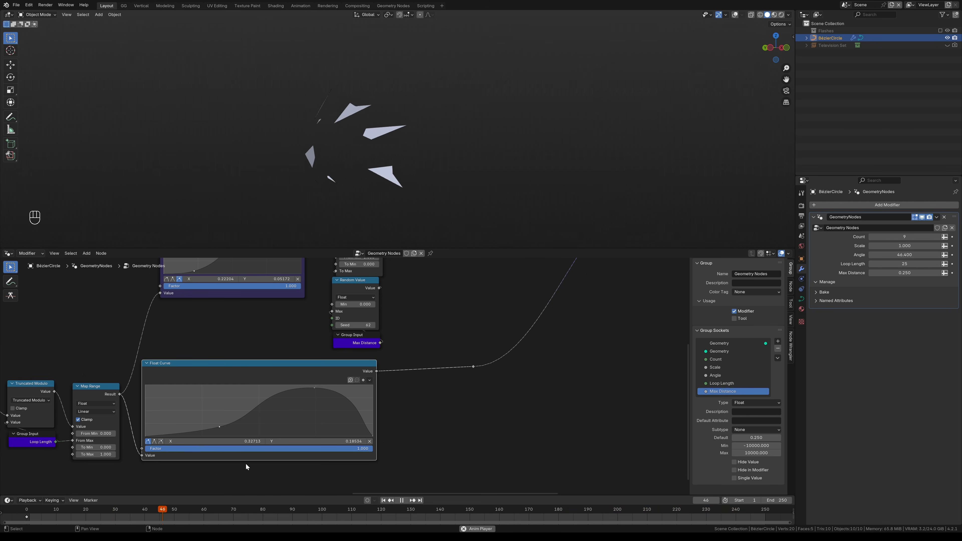
Step: Switch the viewport to rendered shading with overlays hidden to view the glowing shards during playback
key(shift+alt+z)
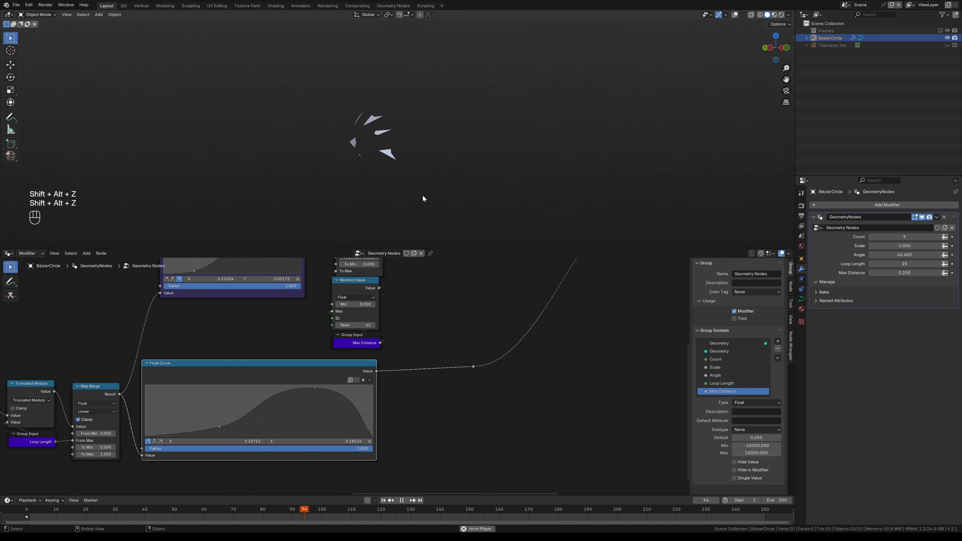
key(z)
click(413, 174)
key(shift+alt+z)
key(shift+alt+z)
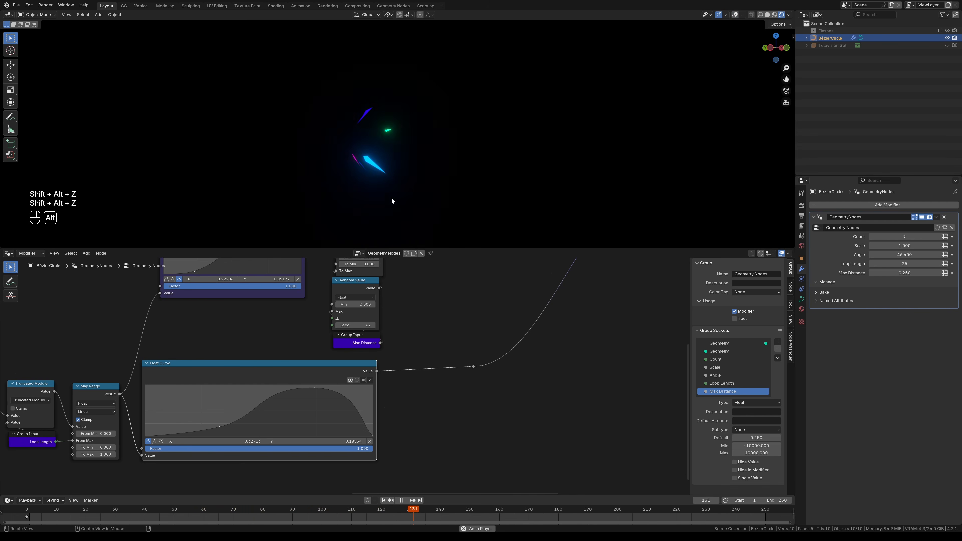
ctrl+alt+scroll(371, 185, down, 1)
Step: Set the modifier's Count to 39 and Max Distance to 0.382
click(370, 185)
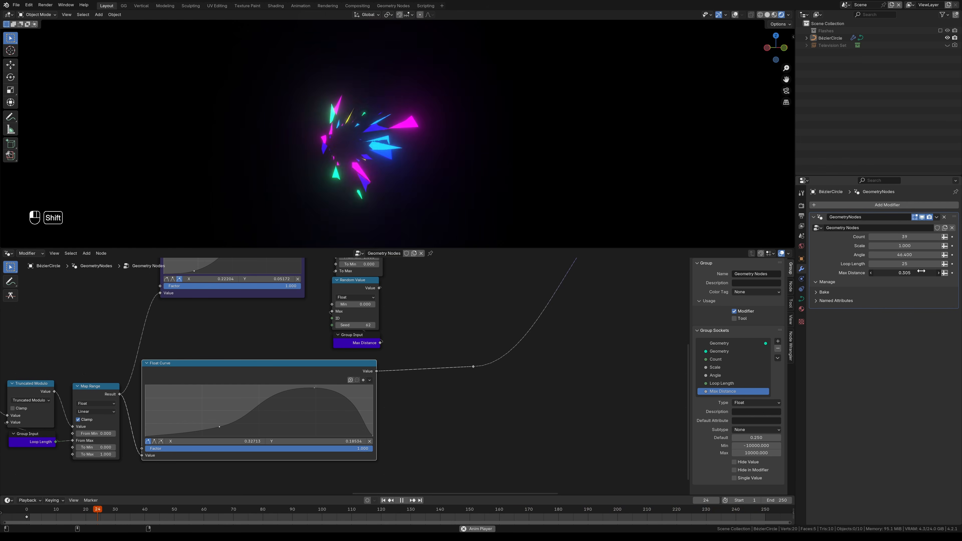
drag(894, 273, 921, 273)
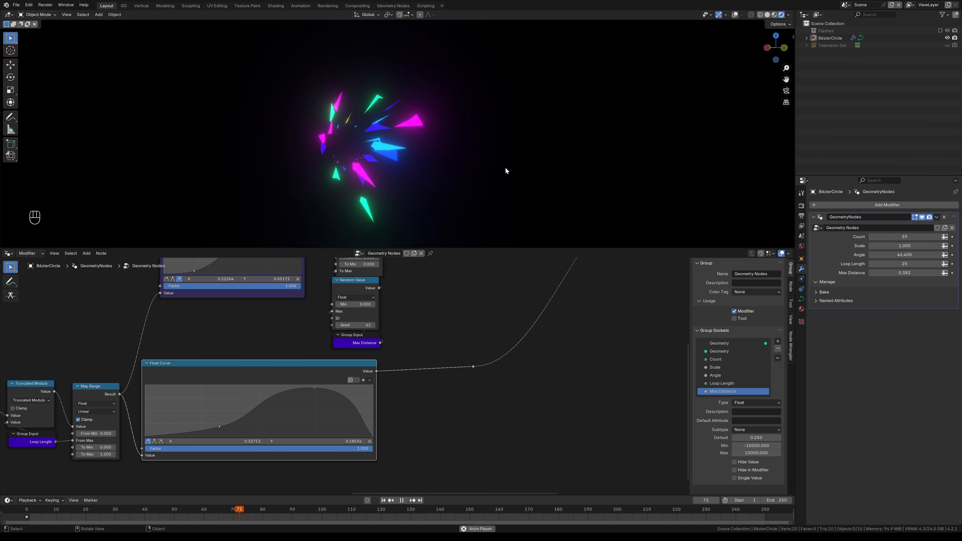
Step: Try a Loop Length of 15, then set it back to 25
click(898, 264)
text(15)
key(Return)
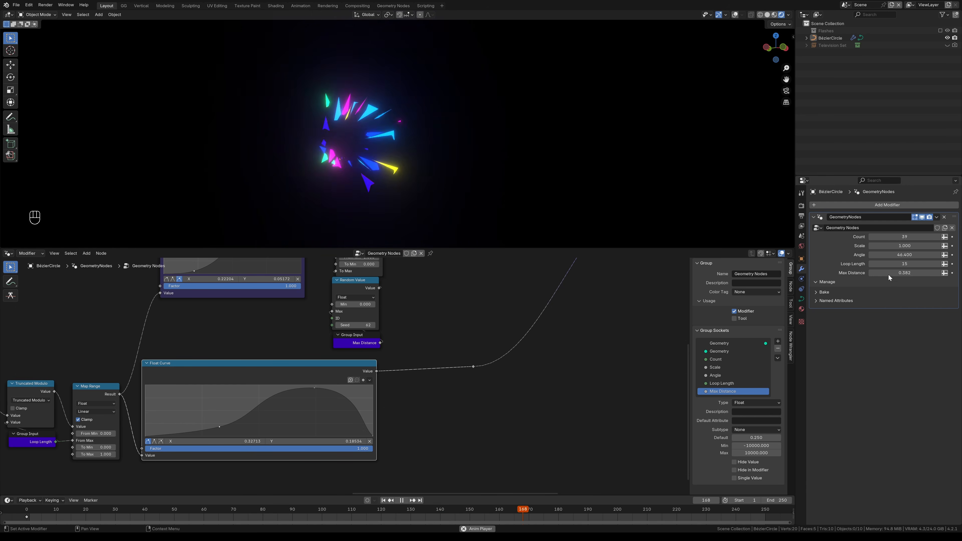
click(901, 265)
text(25)
key(Return)
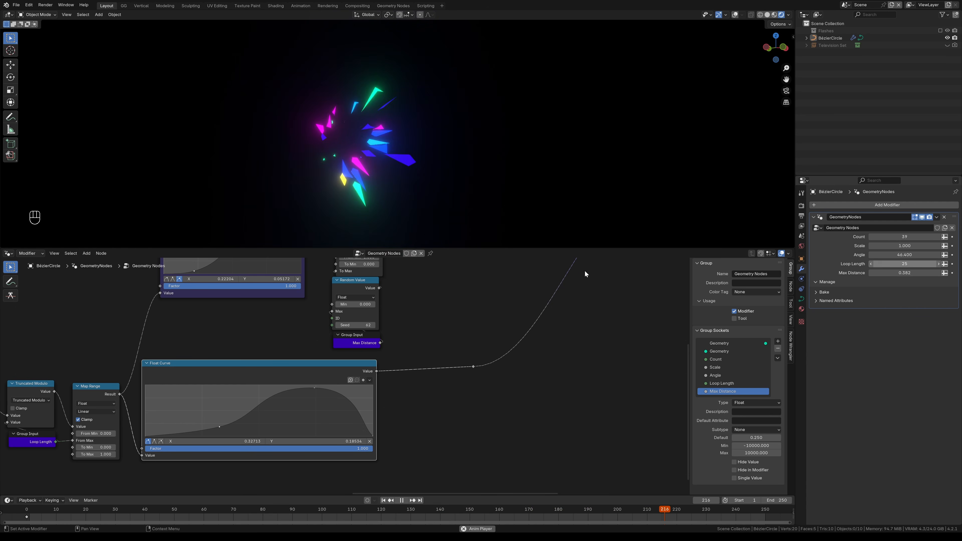
Step: Move the timing nodes away from the two Float Curves, centring them vertically between both, and zoom closer on the shards
scroll(435, 386, down, 3)
ctrl+alt+drag(436, 385, 443, 376)
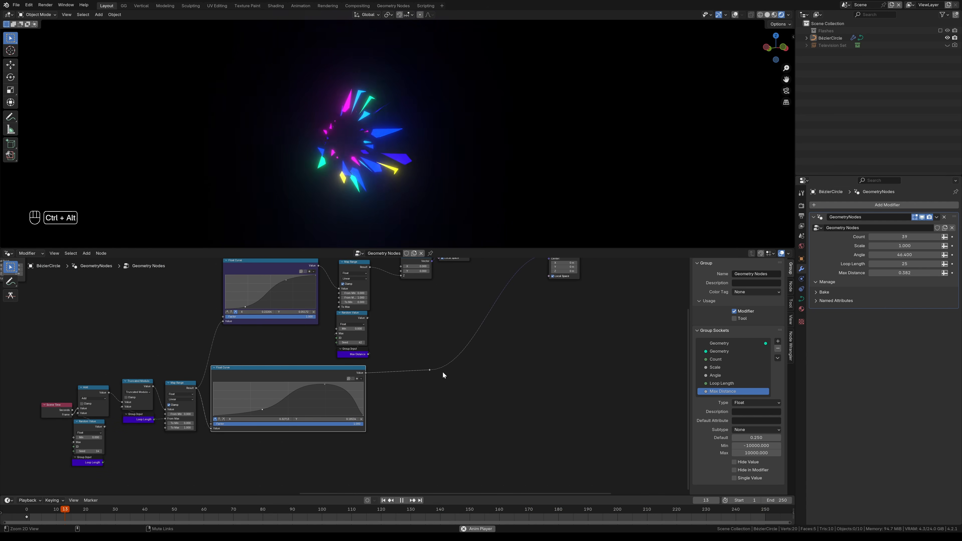
ctrl+alt+drag(439, 196, 439, 189)
mouse_move(439, 189)
alt+mouse_down()
mouse_move(418, 191)
mouse_move(430, 189)
alt+mouse_up()
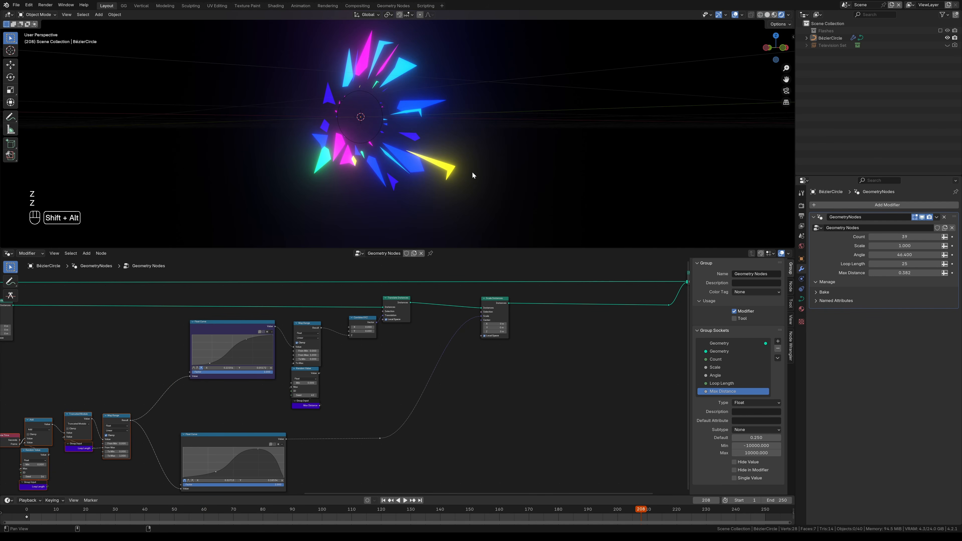
Step: Show the overlays and annotate an arc with an arrow pointing at the outer tip of the lower yellow shard
key(shift+alt+z)
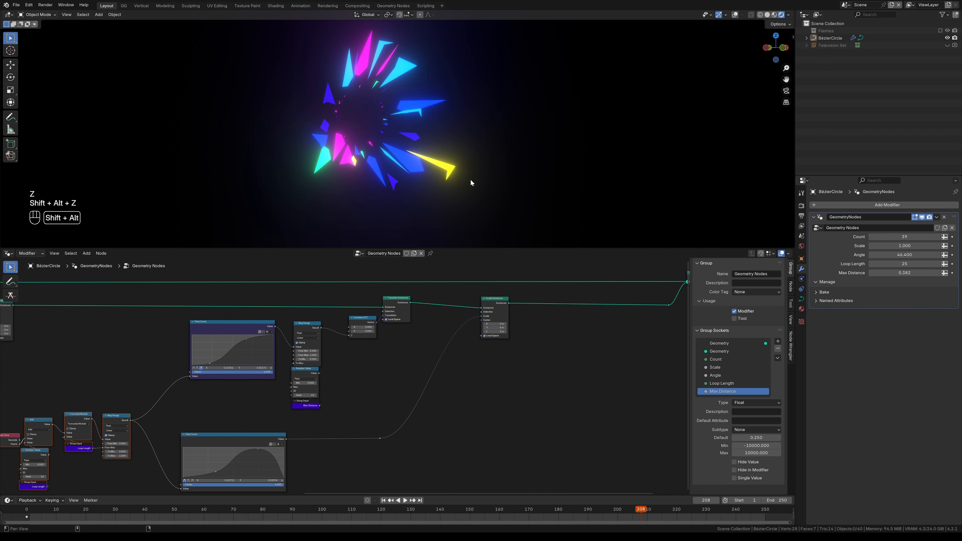
key(shift+alt+z)
key(d)
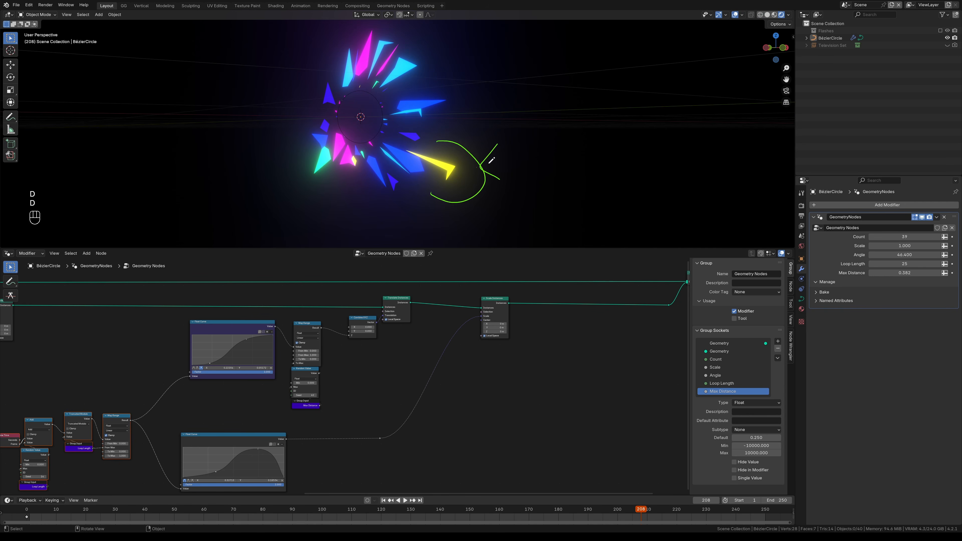
drag(492, 160, 556, 138)
key(space)
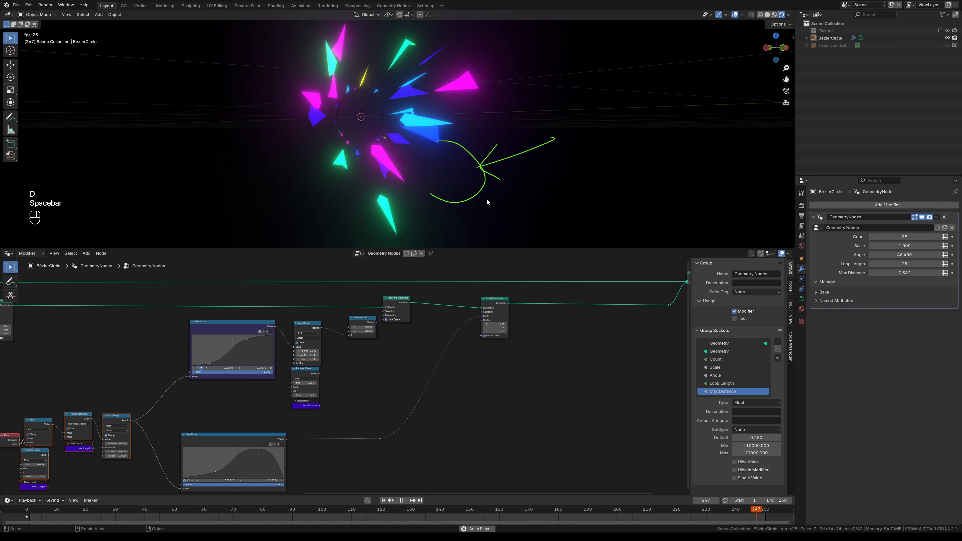
Step: Sketch curved annotations around the upper-left shards, check them in playback, and erase all the annotations
key(space)
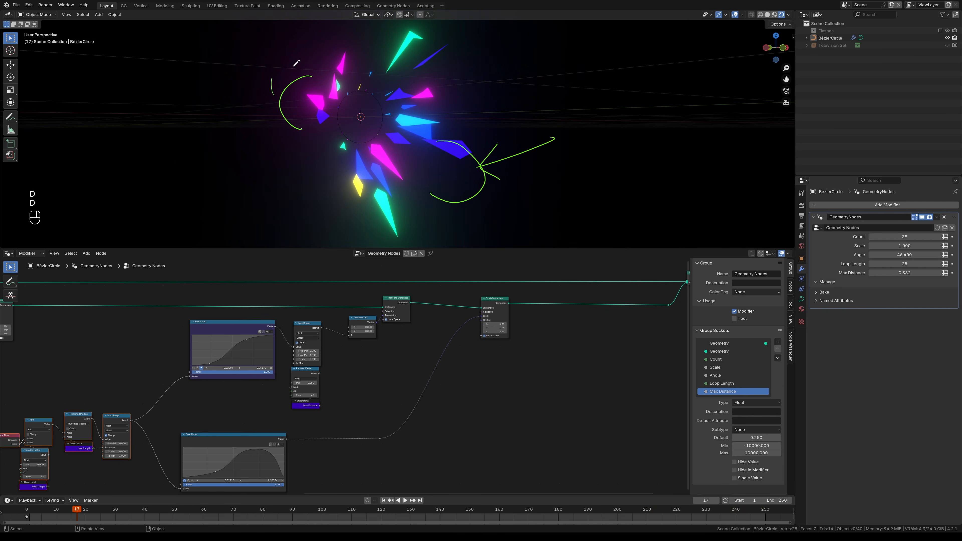
key(space)
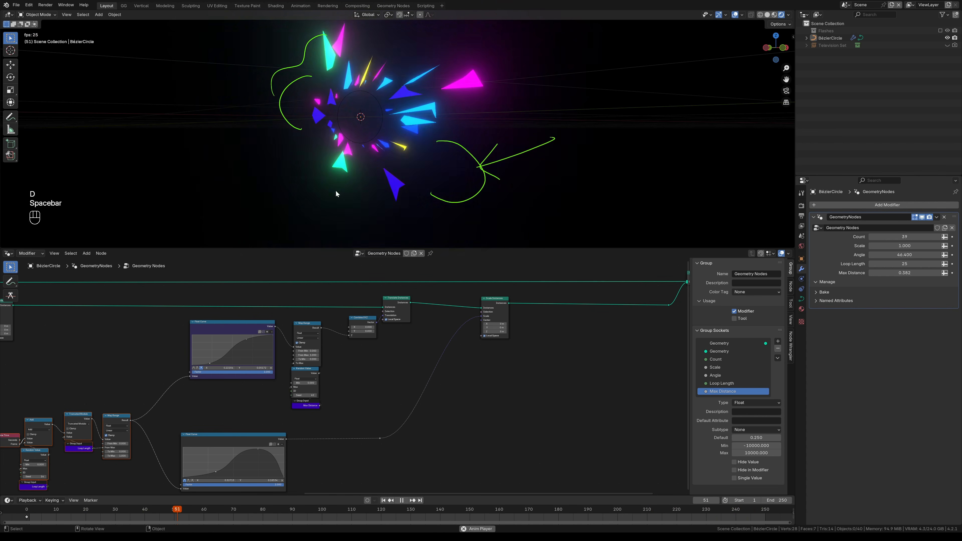
key(space)
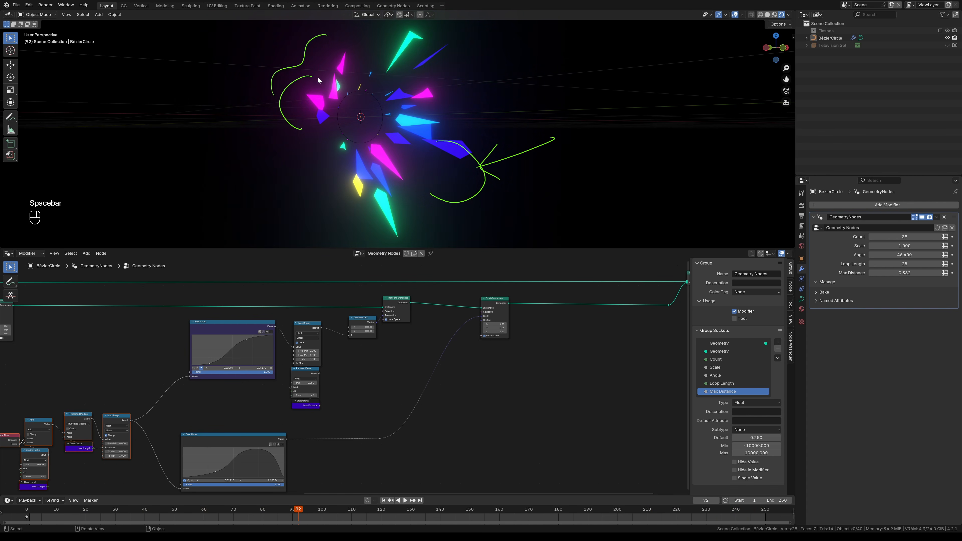
mouse_move(317, 76)
right_down()
mouse_move(293, 77)
mouse_move(473, 172)
mouse_move(510, 157)
right_up()
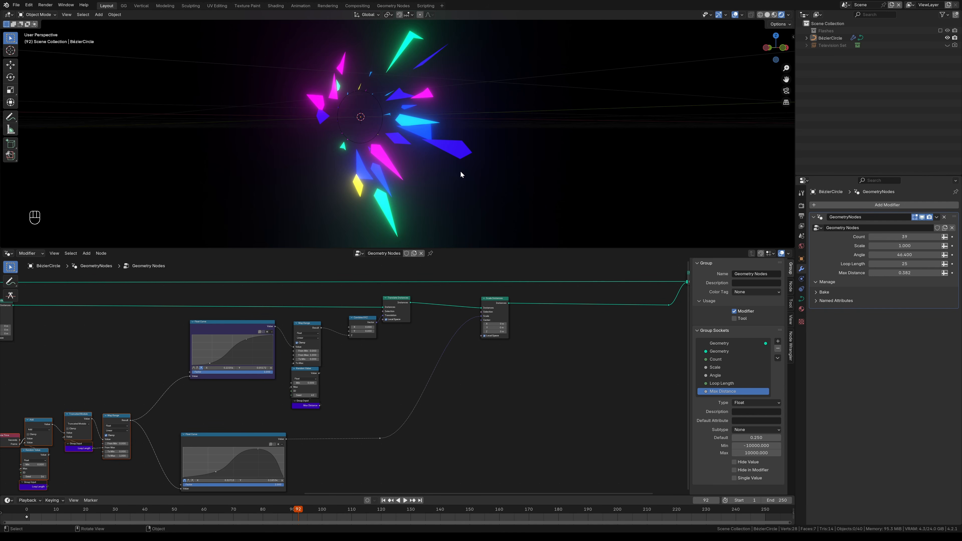
Step: Nudge the Attribute Statistic, Index and Random Value nodes that drive the shard instance index into tidier positions
key(Home)
alt+shift+drag(137, 388, 373, 416)
ctrl+alt+drag(374, 417, 403, 341)
alt+drag(357, 428, 429, 304)
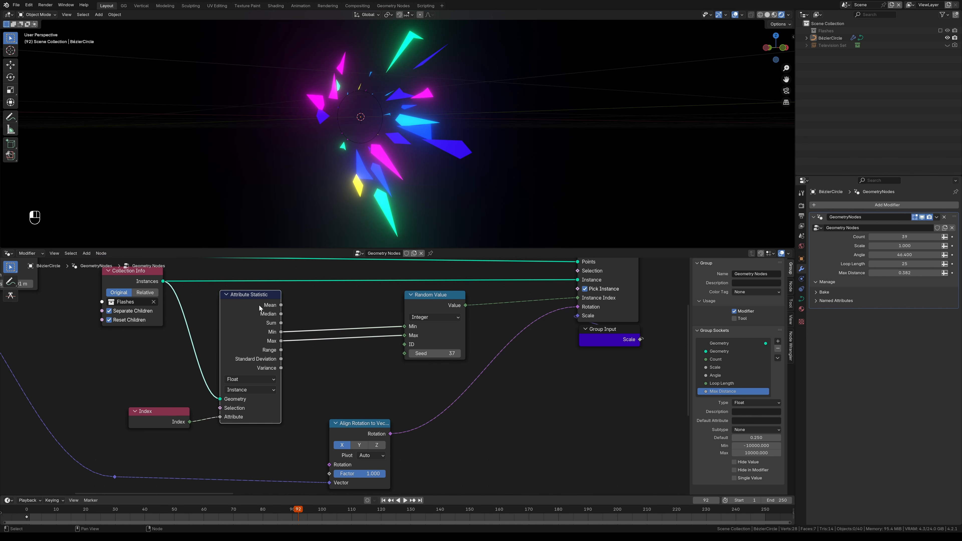
drag(260, 306, 265, 303)
drag(160, 418, 168, 408)
drag(282, 295, 280, 296)
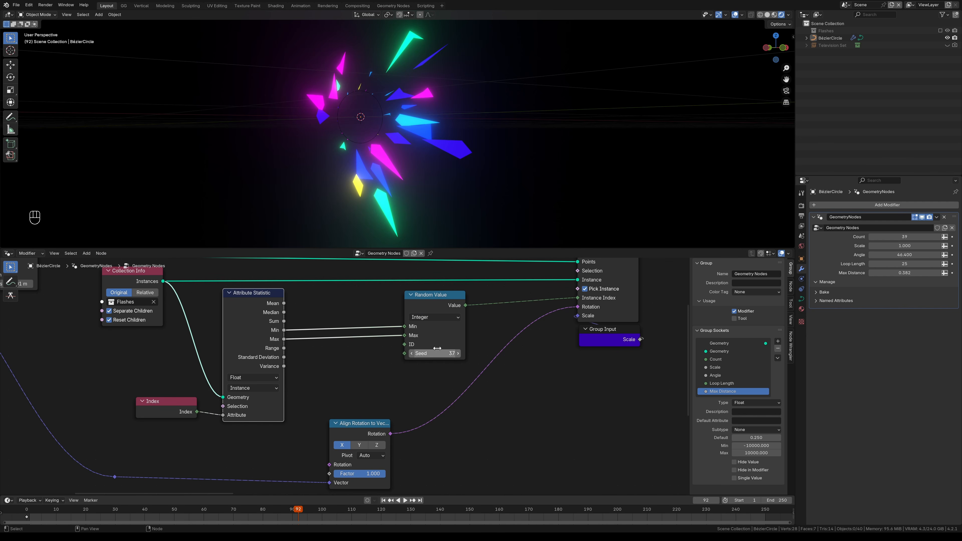
drag(437, 310, 425, 310)
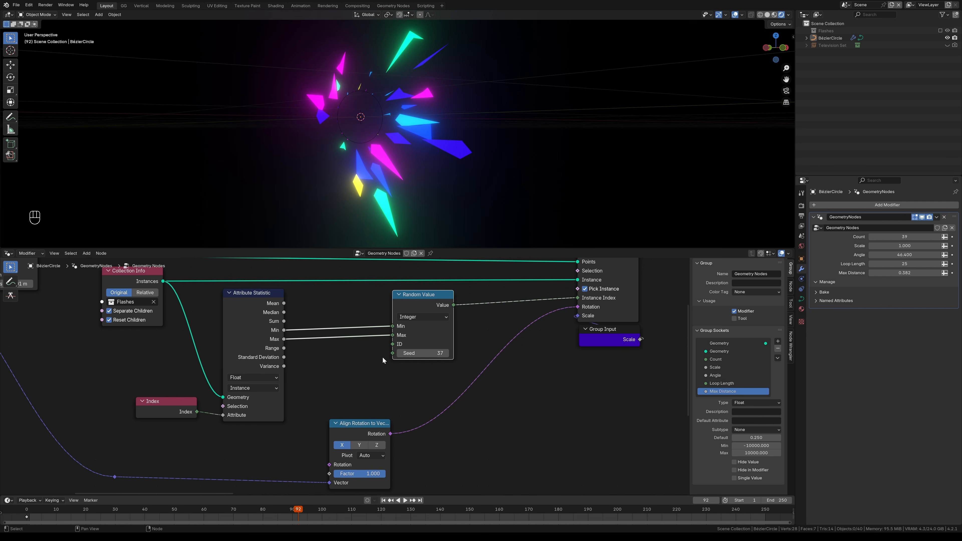
Step: Raise the Random Value node's Seed repeatedly to try different shard selections
click(447, 354)
click(447, 354)
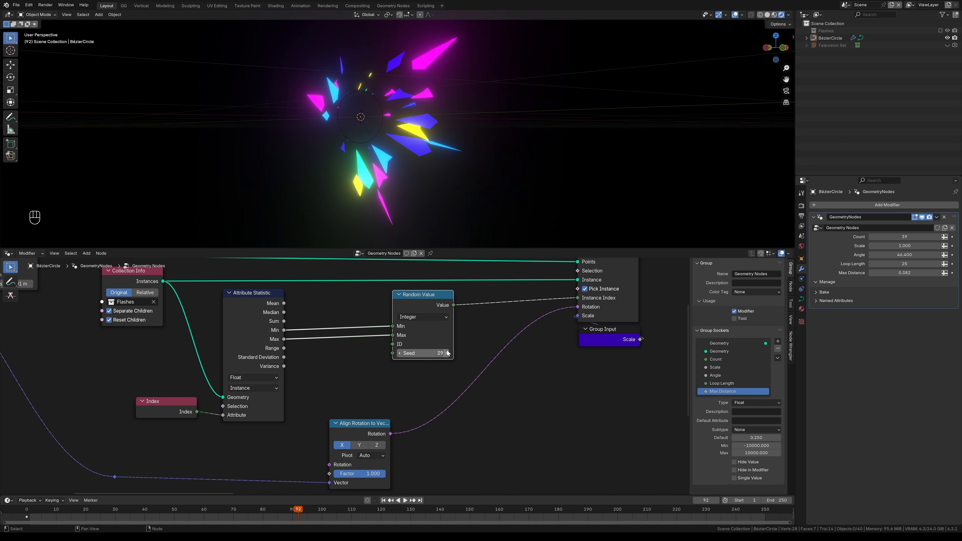
click(447, 354)
click(448, 354)
click(448, 354)
click(448, 353)
click(448, 354)
click(448, 354)
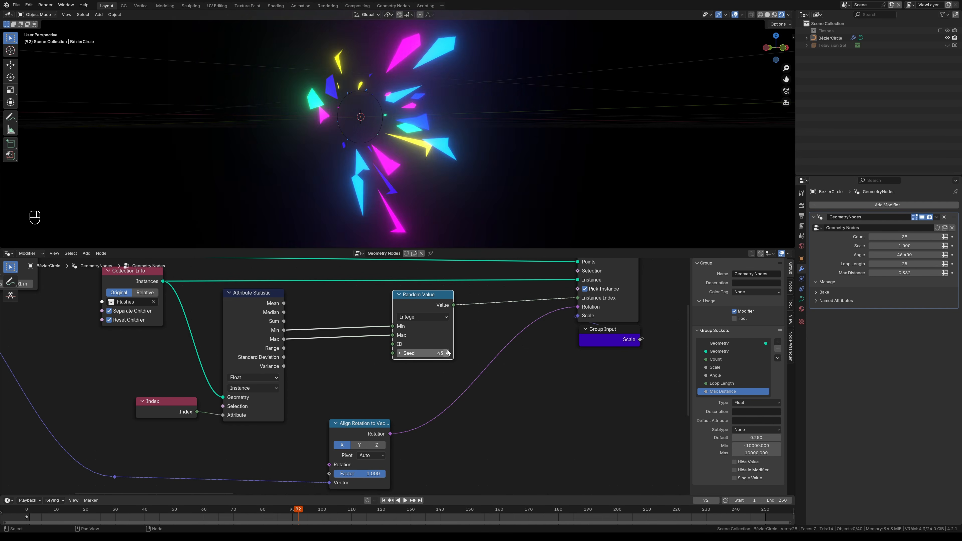
click(448, 353)
click(448, 353)
click(448, 353)
click(448, 353)
click(448, 353)
click(448, 353)
click(448, 353)
click(448, 354)
click(448, 354)
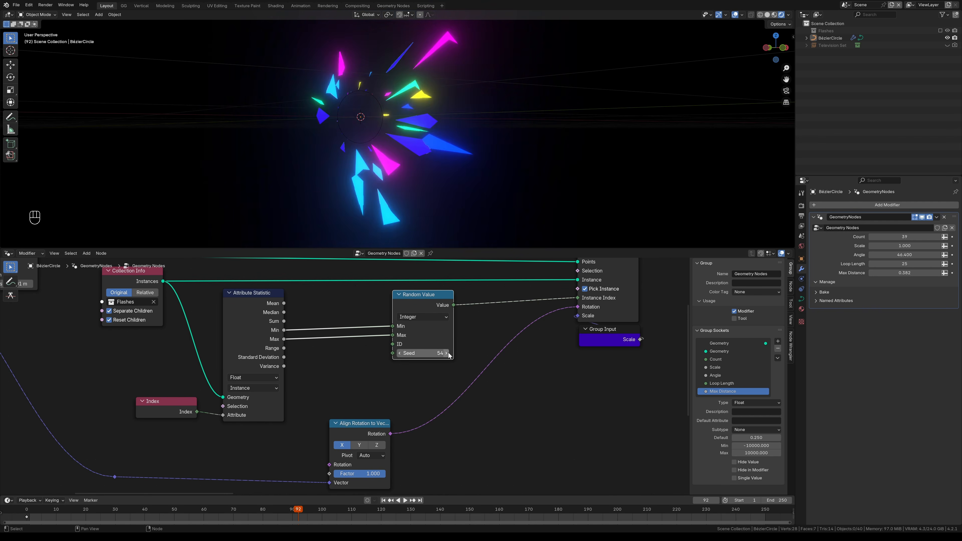
click(449, 353)
click(448, 354)
click(448, 353)
drag(450, 354, 461, 355)
Step: Add a reroute to the link from Align Rotation to Vector and place it level with that node's Rotation output
ctrl+middle_drag(451, 380, 427, 410)
alt+shift+drag(427, 409, 410, 402)
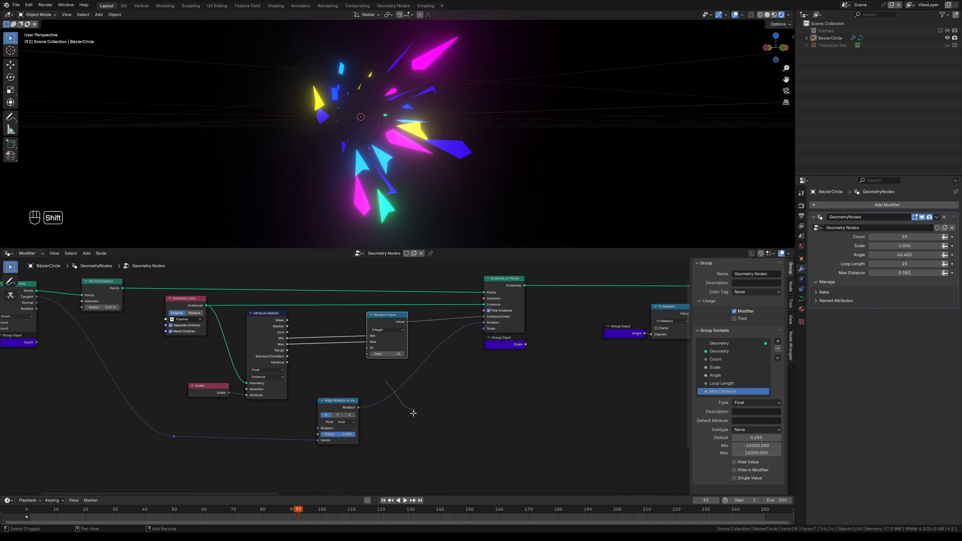
shift+right_drag(412, 412, 382, 372)
key(g)
click(483, 423)
Step: Add a Scene Time node beside Random Value and connect its Frame output to the Seed
key(shift+a)
text(scene)
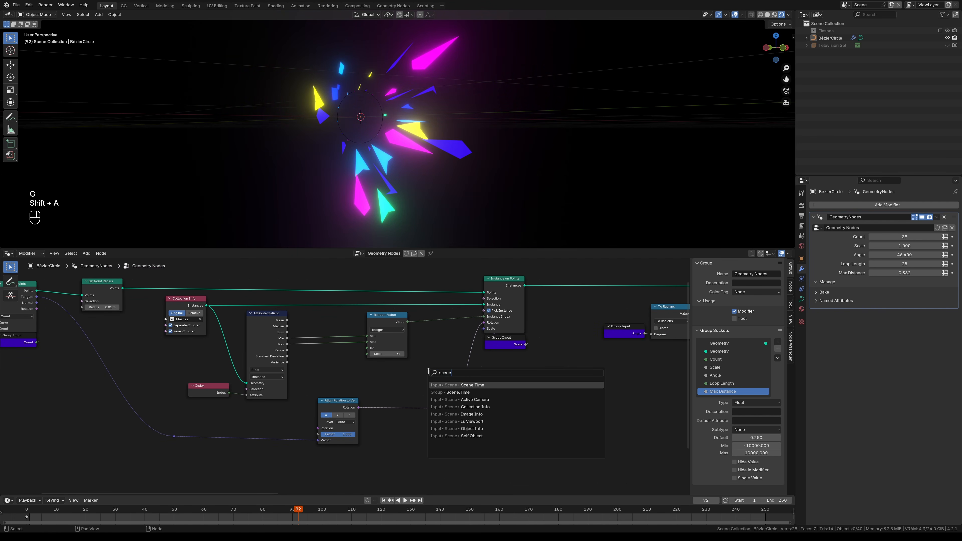
key(Return)
click(313, 354)
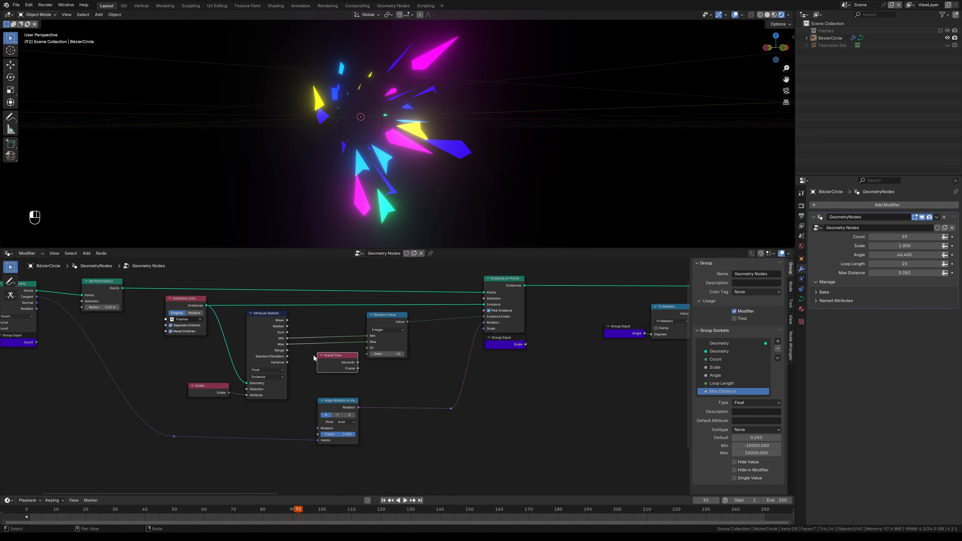
scroll(361, 350, up, 3)
drag(361, 348, 298, 383)
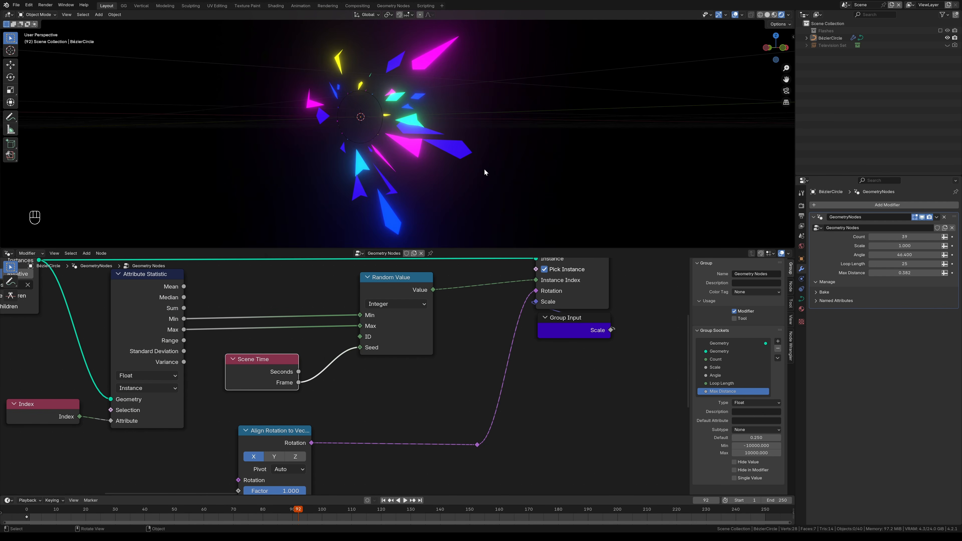
Step: Hide the viewport overlays and play the animation to check how the shards switch on every frame
key(shift+alt+z)
key(space)
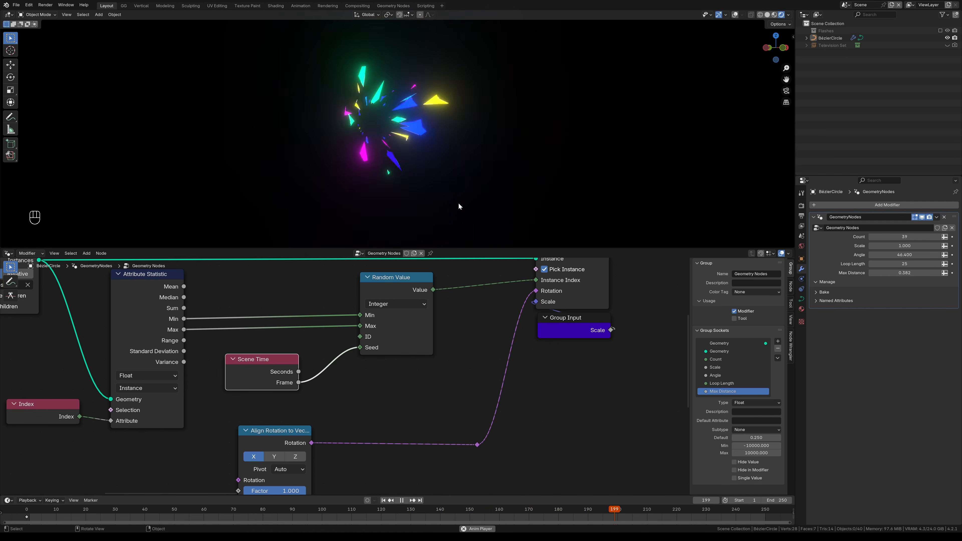
key(space)
Step: Move the Random Value and Align Rotation to Vector nodes further along to make room after Scene Time
drag(400, 284, 425, 293)
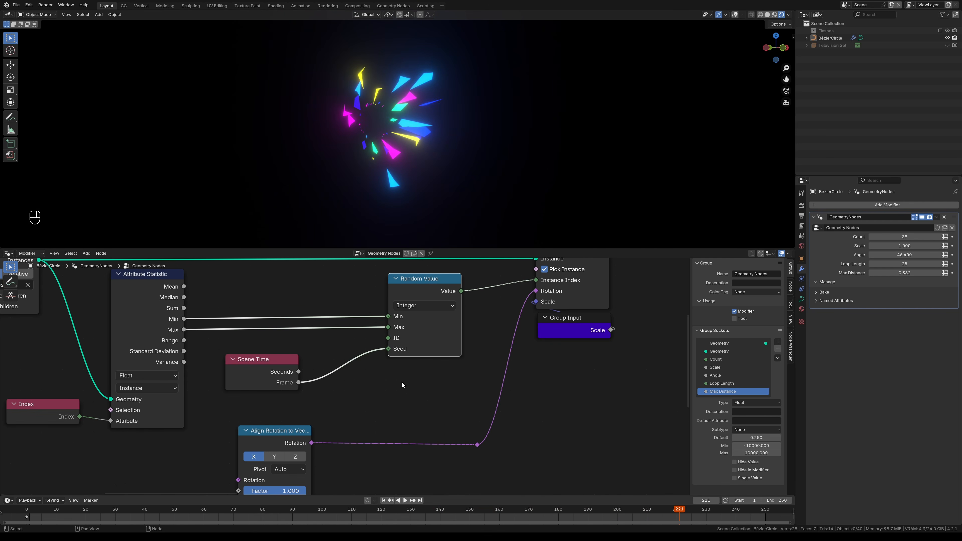
alt+shift+drag(368, 408, 383, 359)
drag(219, 383, 338, 444)
key(g)
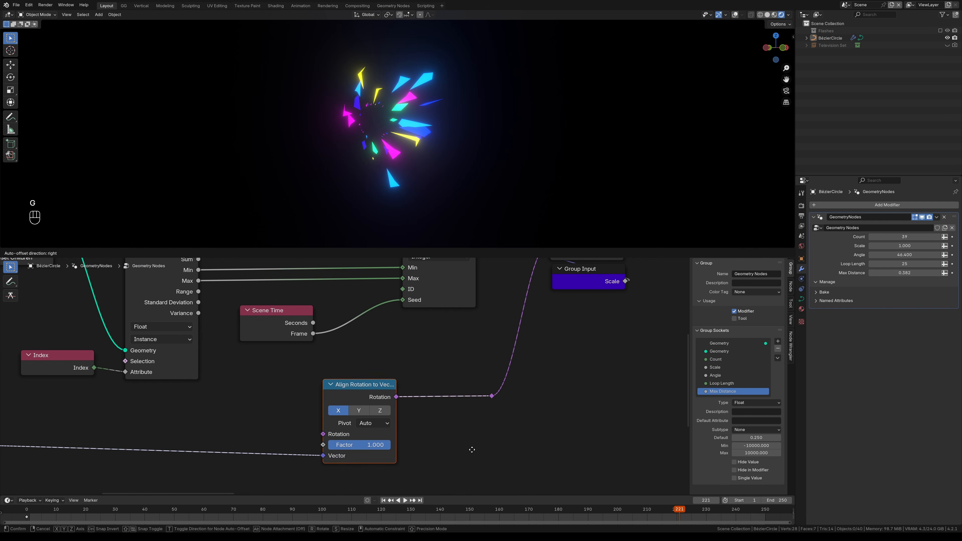
click(532, 444)
Step: Add a Math node set to Snap and insert it between Scene Time's Frame output and the Random Value Seed
key(shift+a)
text(add)
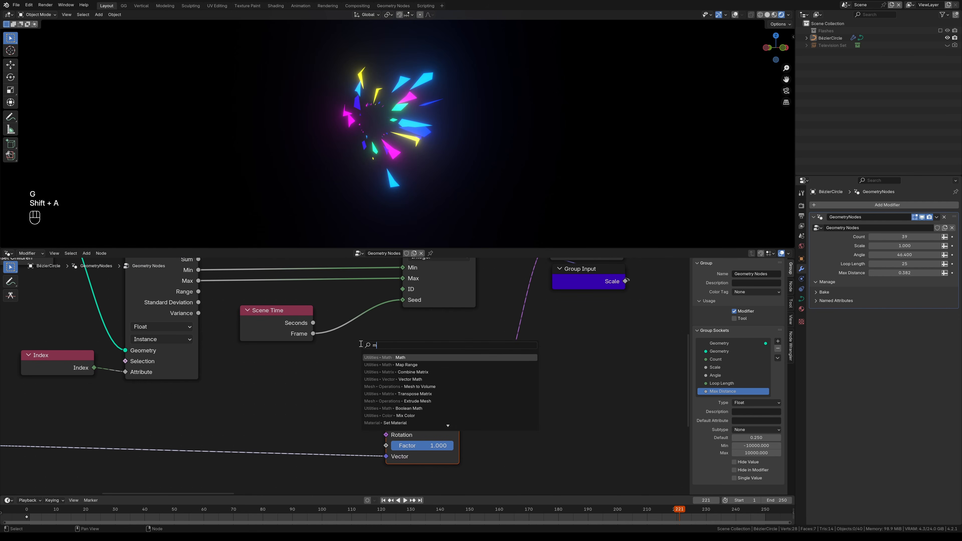
key(Return)
click(256, 352)
click(297, 383)
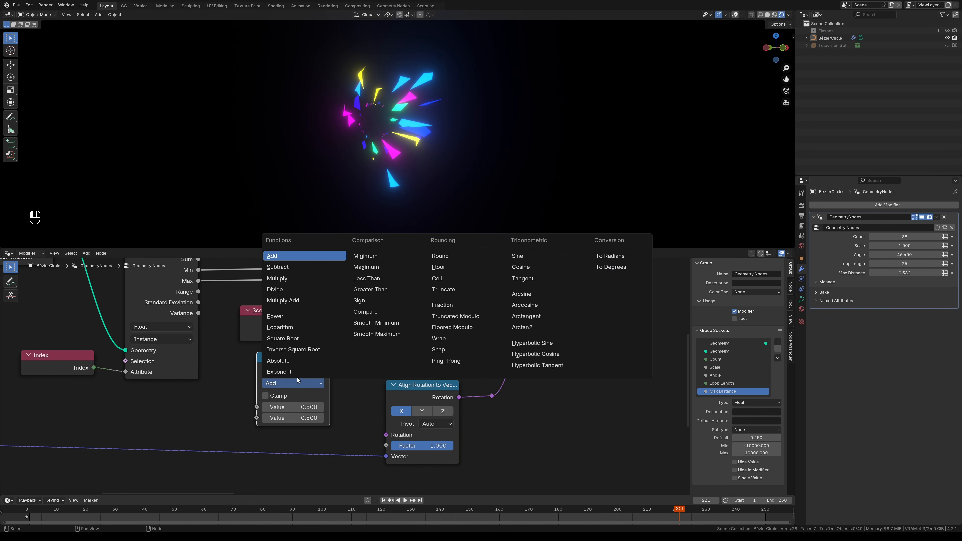
click(439, 350)
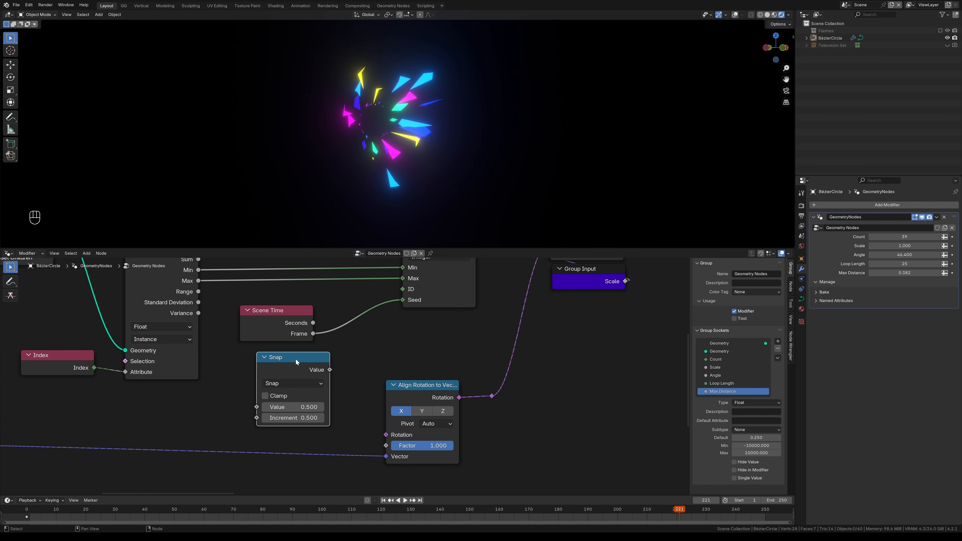
drag(296, 359, 376, 296)
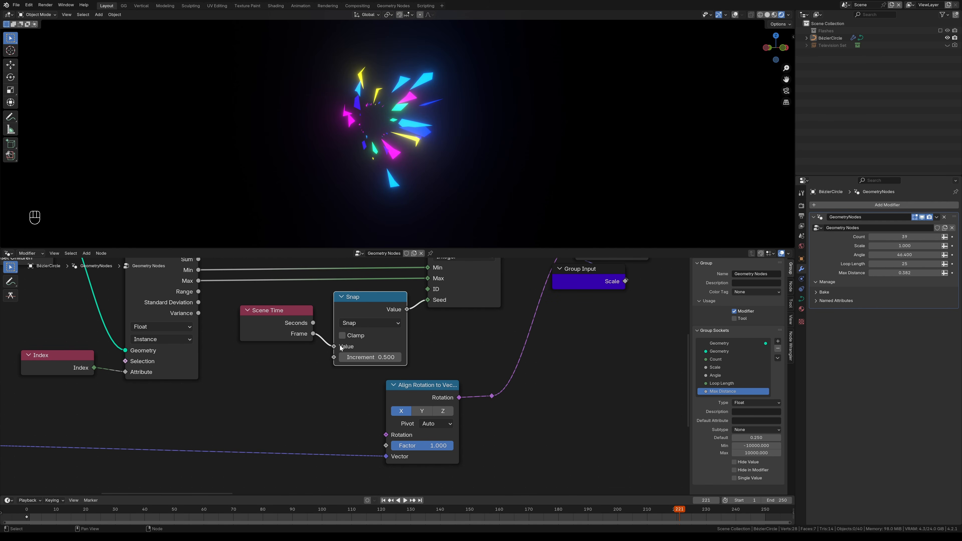
Step: Set the Snap node's Increment to 2, and raise it to 10
click(375, 357)
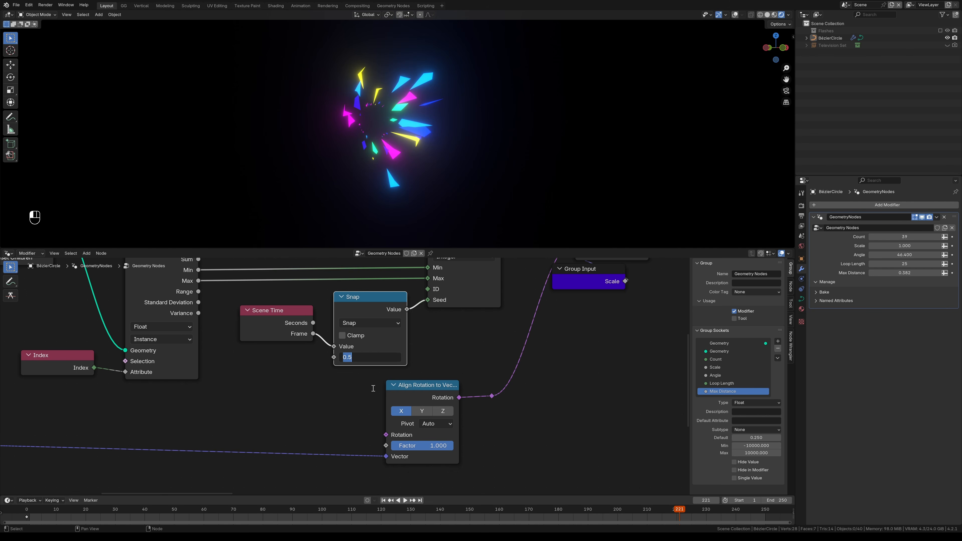
text(2)
key(Return)
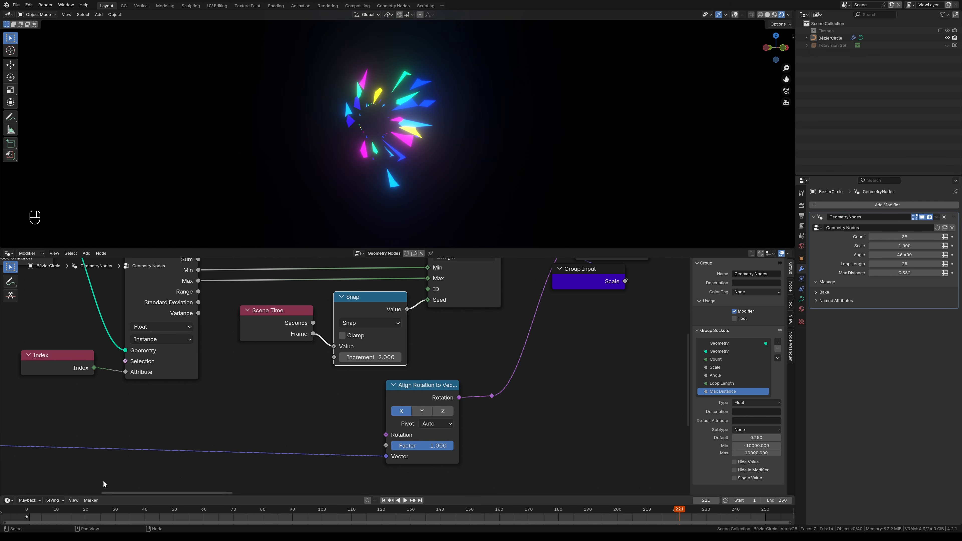
click(372, 357)
text(10)
key(Return)
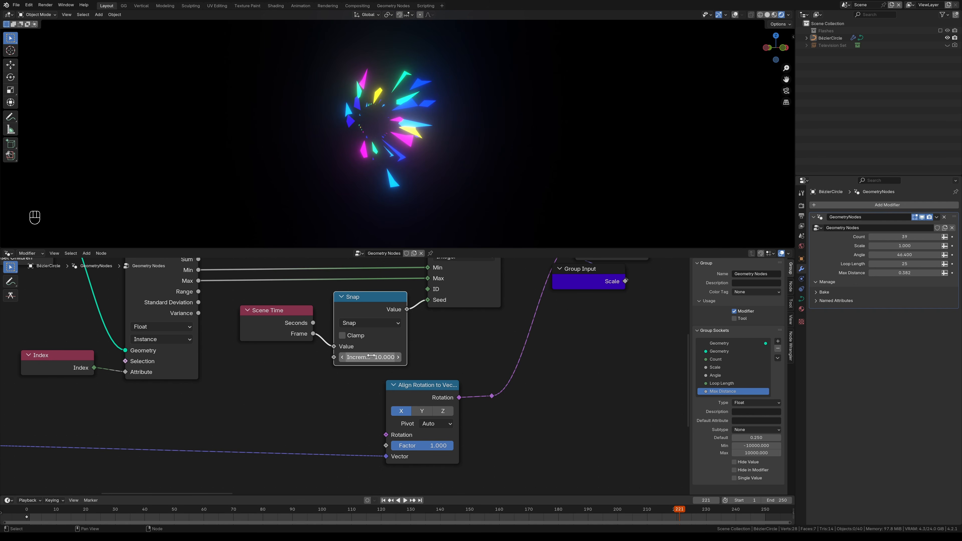
Step: Mute the Translate Instances and Scale Instances nodes at the end of the node tree
scroll(599, 366, down, 6)
alt+shift+drag(600, 365, 338, 401)
scroll(471, 368, down, 4)
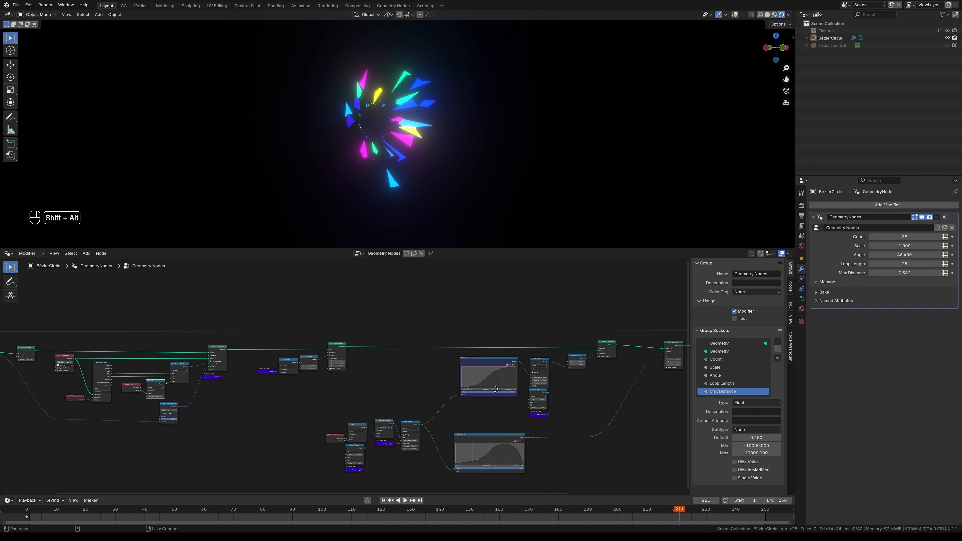
alt+shift+drag(603, 354, 550, 369)
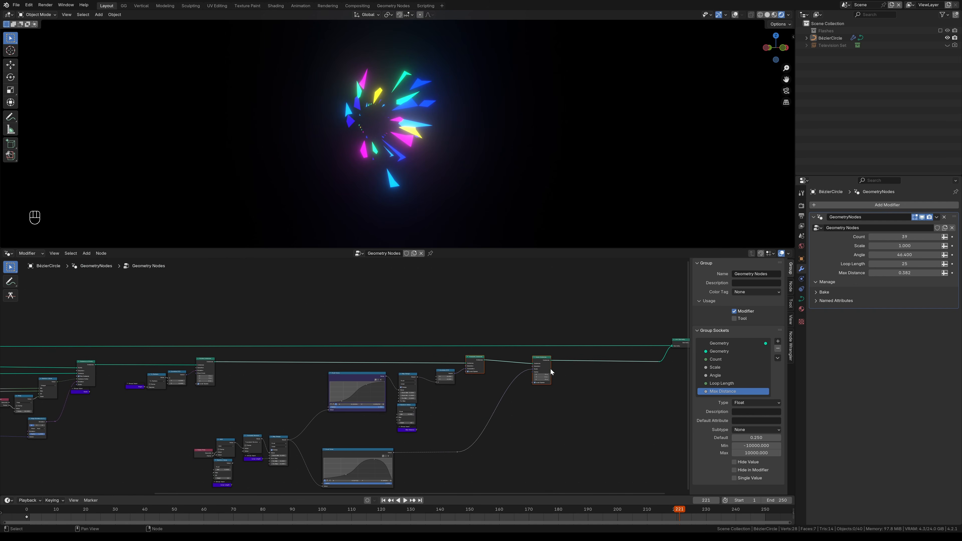
key(m)
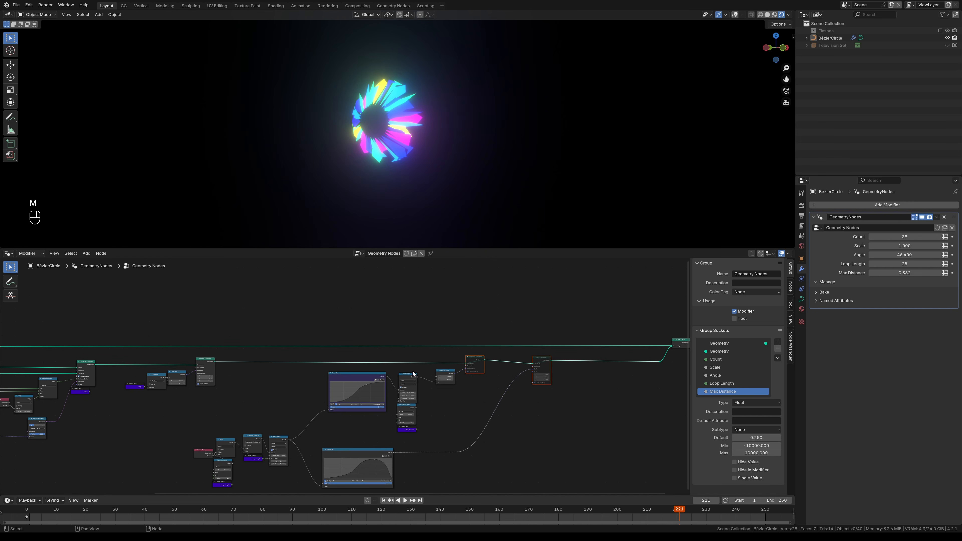
Step: Try a Count of 20 in the modifier, and reduce it to 10
alt+shift+drag(264, 393, 428, 400)
click(896, 237)
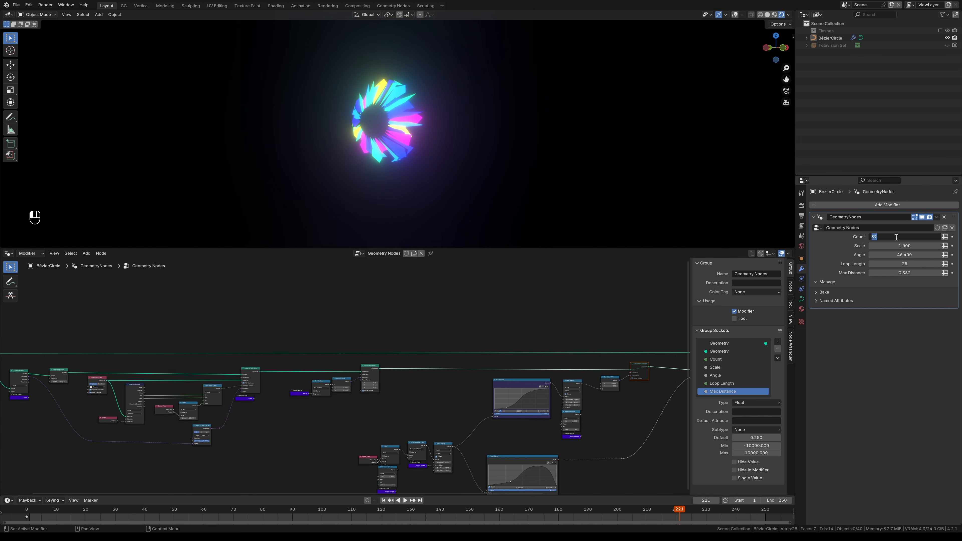
text(20)
key(Return)
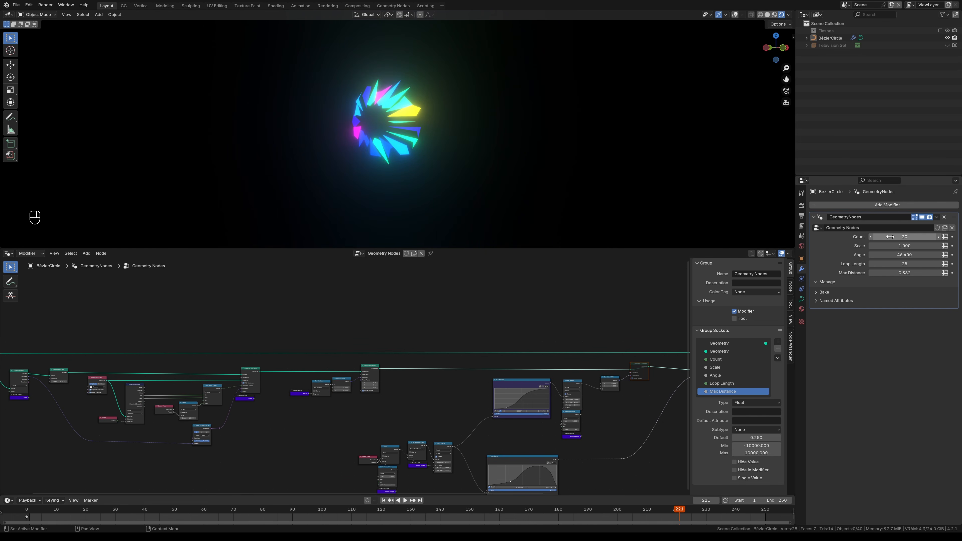
key(Return)
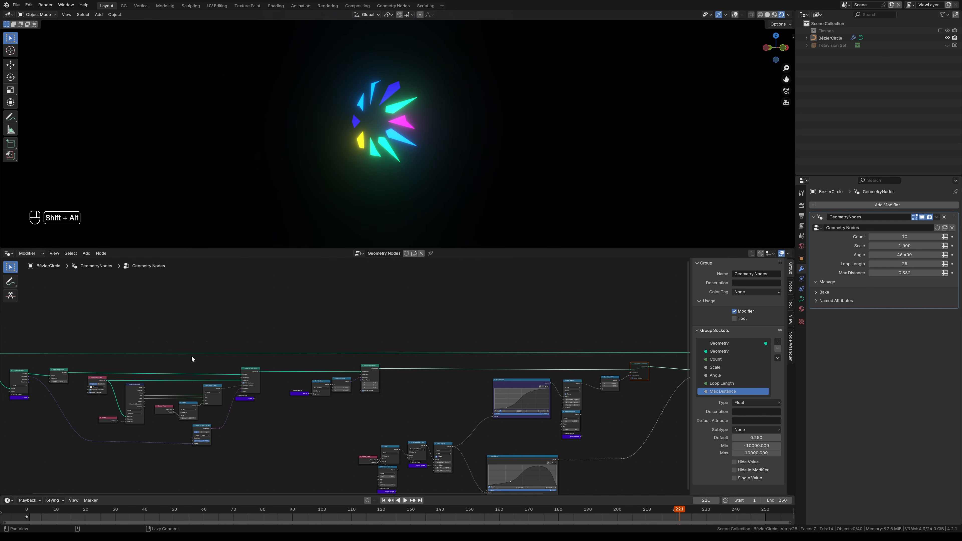
Step: Scrub the timeline to frame 30 and again from 0 to 39 to check the shard switching, nudging the seed nodes in between
ctrl+alt+drag(191, 359, 412, 309)
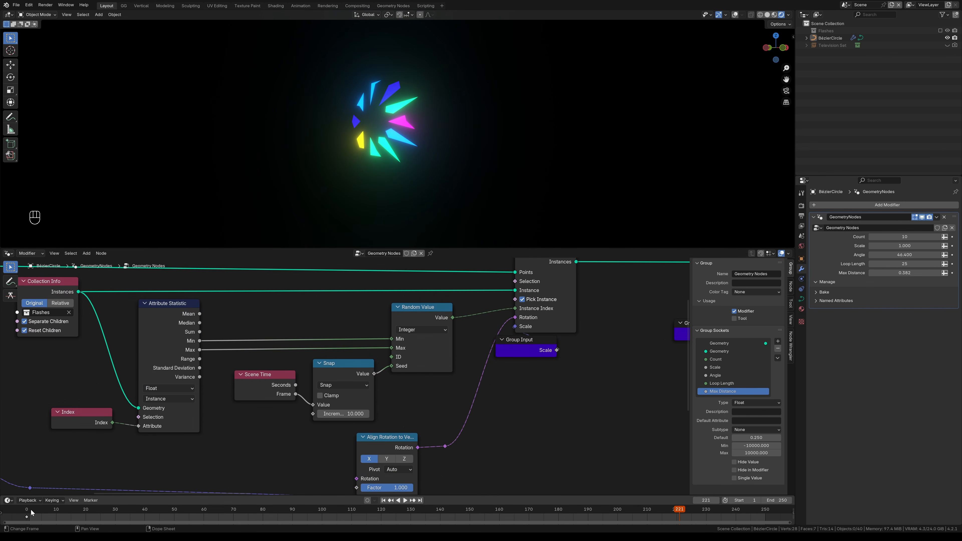
drag(31, 513, 115, 519)
drag(329, 374, 327, 376)
mouse_move(238, 393)
mouse_down()
mouse_move(233, 405)
mouse_move(238, 393)
mouse_up()
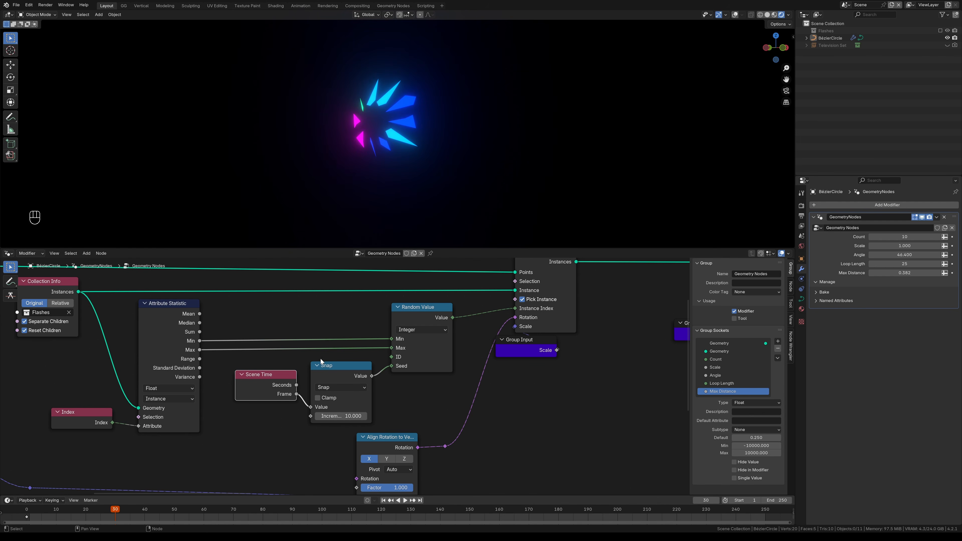
drag(422, 311, 419, 314)
click(27, 514)
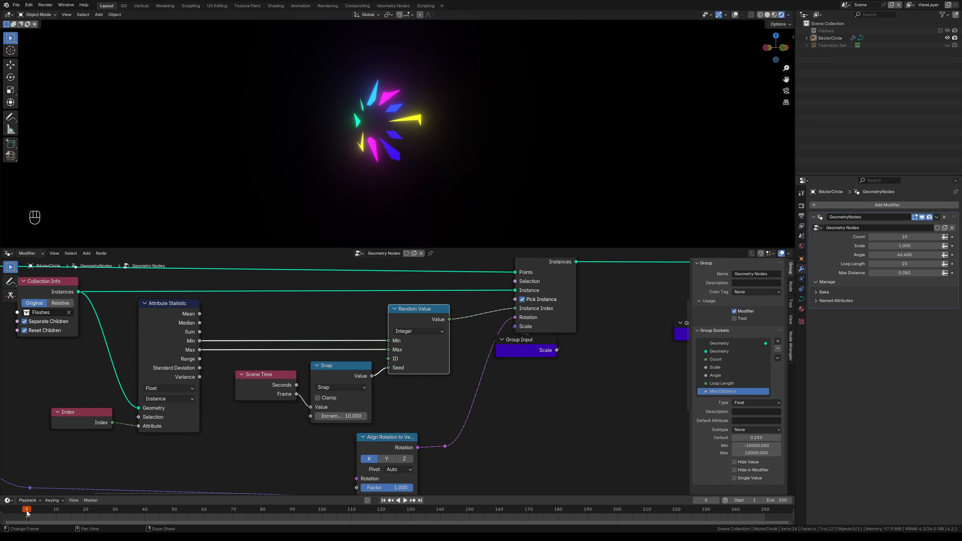
drag(50, 515, 144, 512)
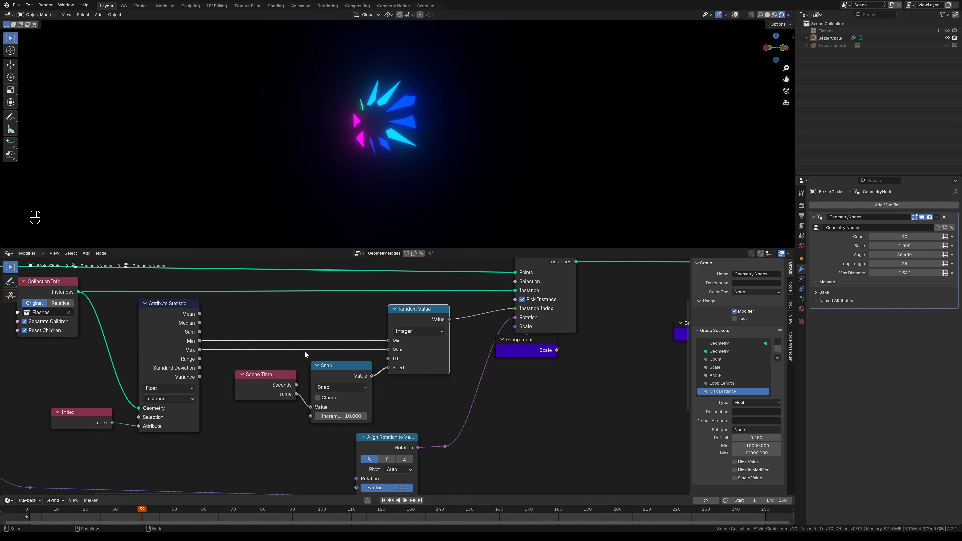
Step: Try Snap Increments of 4 and 2 with the animation playing, settle on 3, and stop playback
text(4)
key(Return)
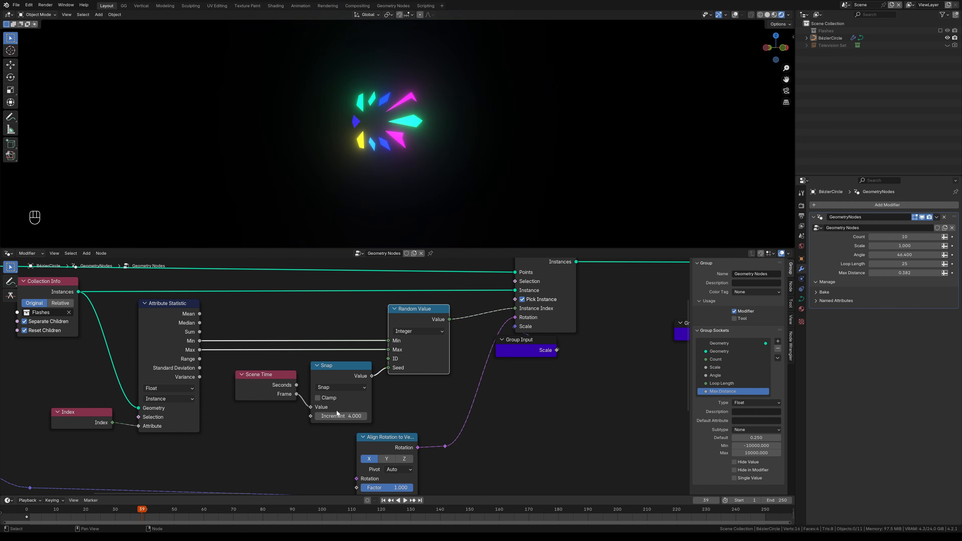
key(space)
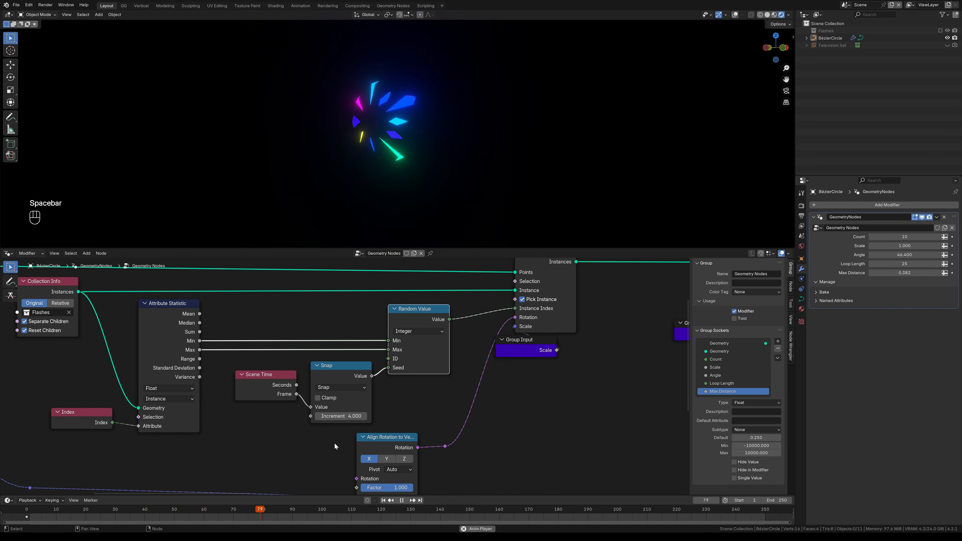
click(343, 417)
text(2)
key(Return)
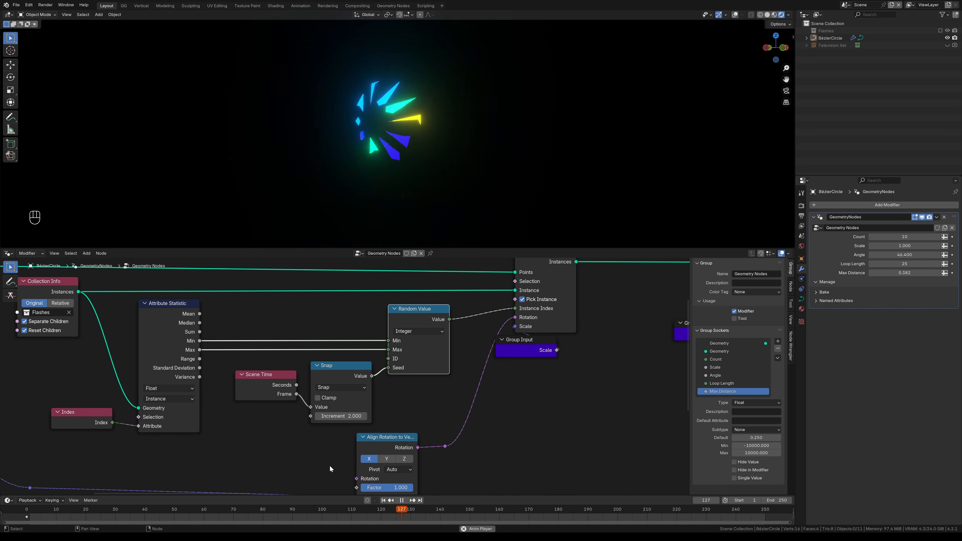
click(343, 416)
text(3)
key(Return)
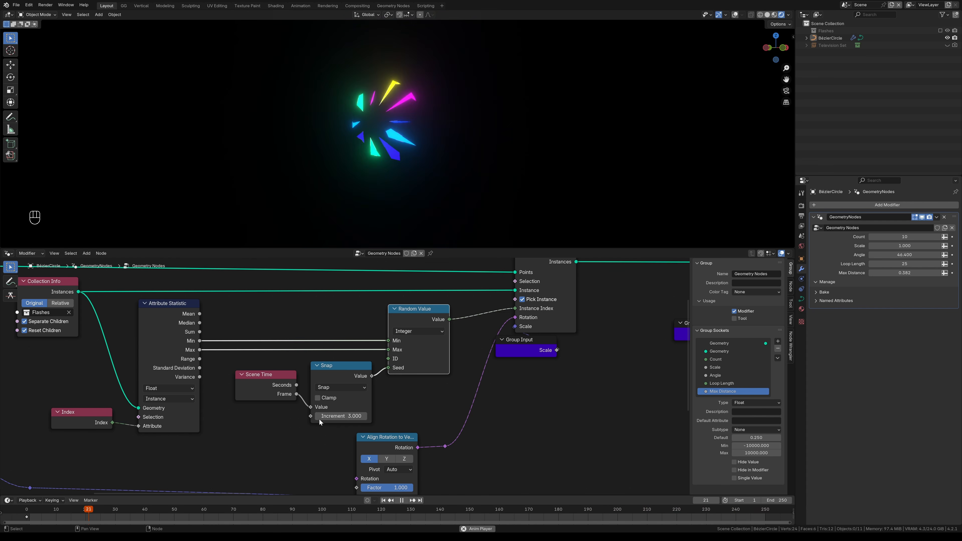
key(space)
Step: Expose the Snap node's Increment as a new group input and place its Group Input node below Scene Time
drag(310, 417, 280, 431)
click(267, 449)
click(289, 430)
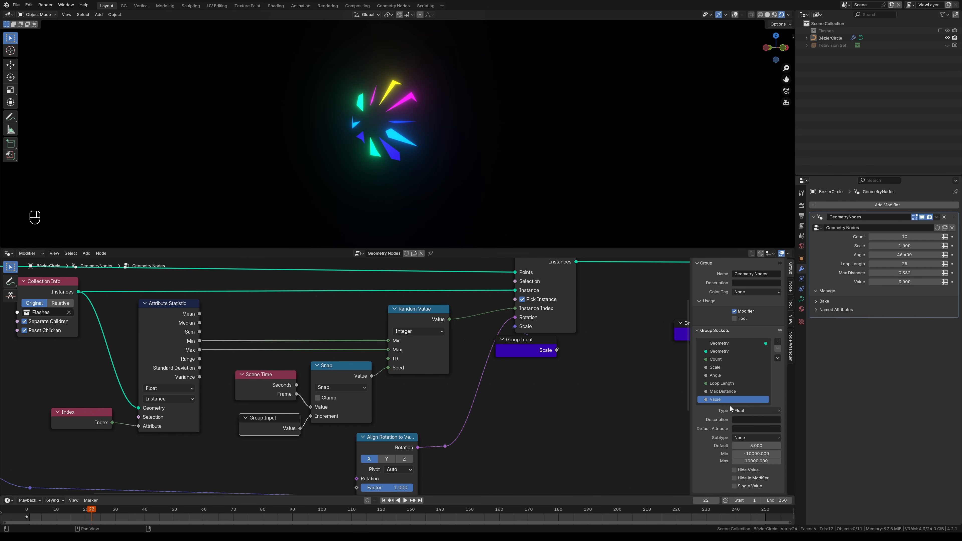
Step: Change the new Value group input's type to Integer and rename it Jitter
click(754, 411)
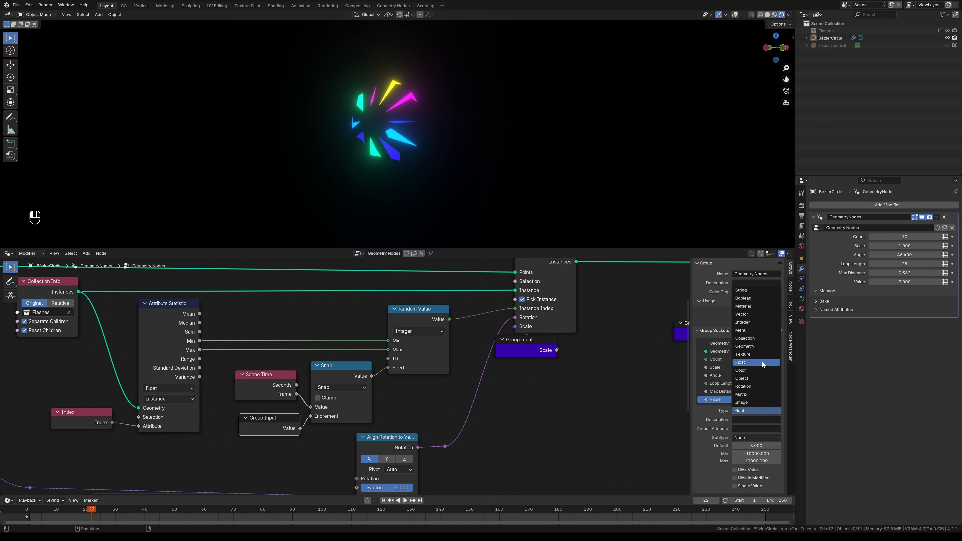
click(770, 322)
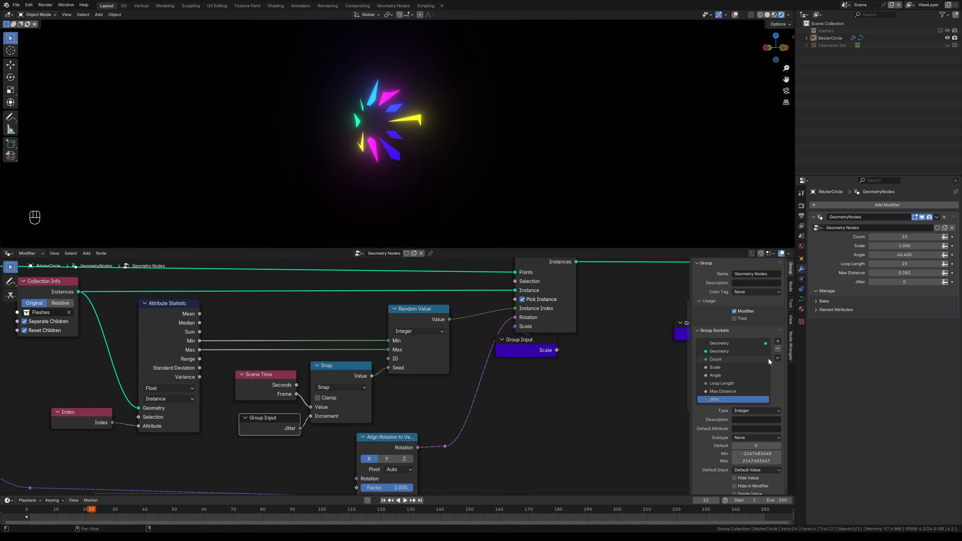
Step: Unmute the Translate Instances and Scale Instances nodes, and start the animation playback
ctrl+alt+drag(561, 345, 538, 435)
alt+shift+drag(607, 398, 485, 383)
alt+shift+drag(647, 378, 448, 360)
drag(388, 287, 558, 303)
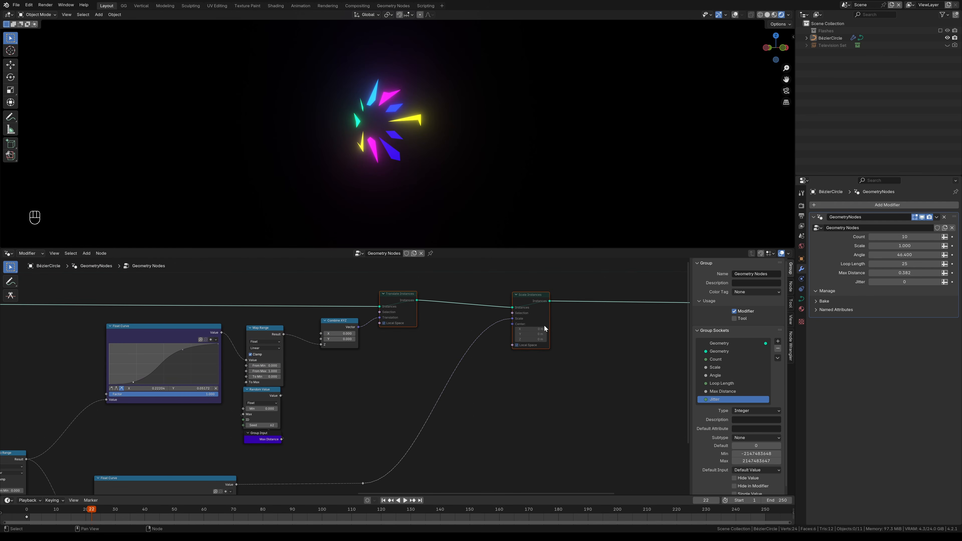
key(m)
key(space)
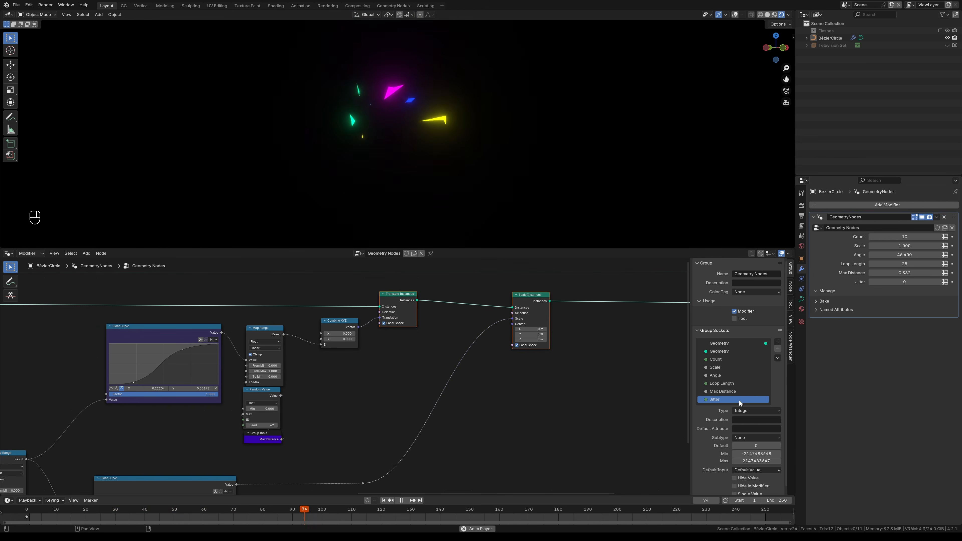
Step: Give the Jitter input a default of 3 and a minimum of 0
click(753, 446)
text(3)
key(Return)
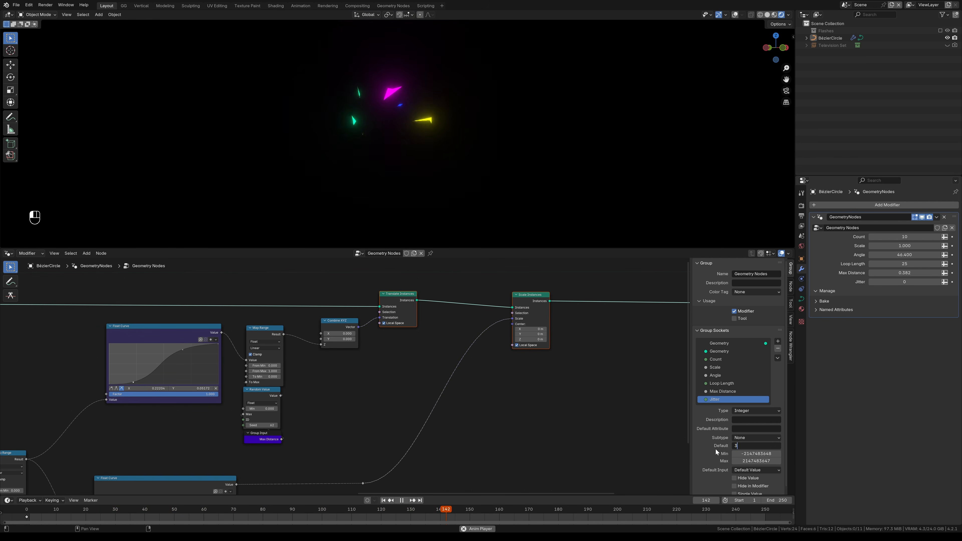
click(737, 454)
text(0)
key(Return)
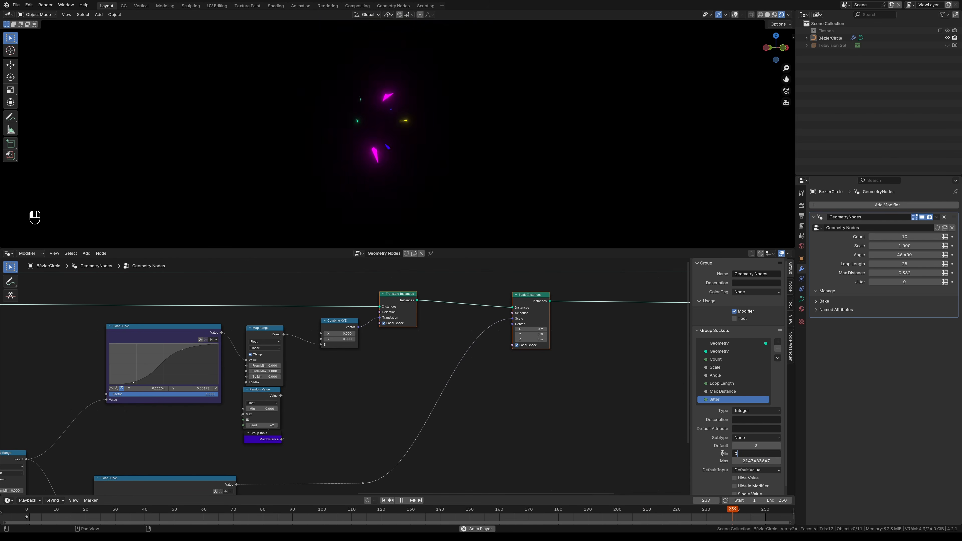
Step: Set Jitter to 3 in the Bézier circle's Geometry Nodes modifier
click(905, 282)
text(3)
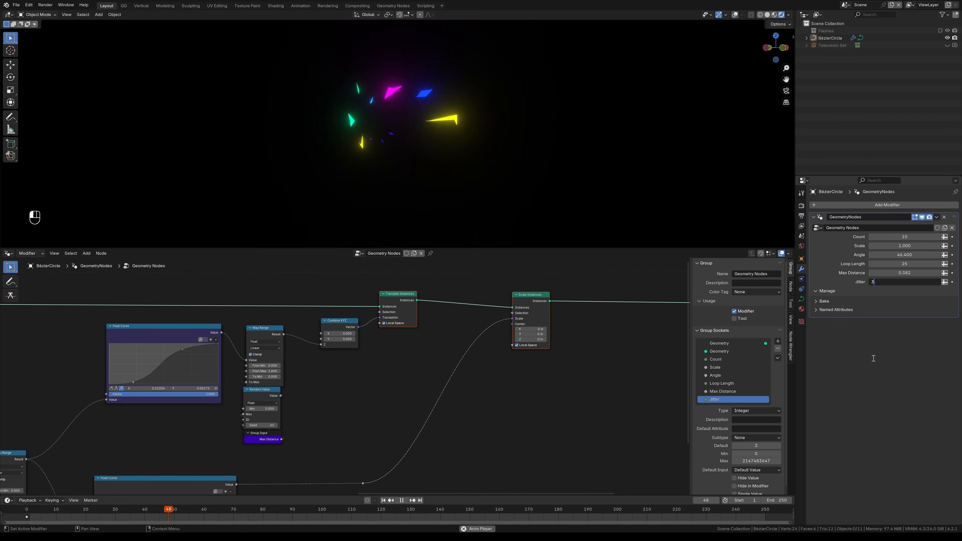
key(Return)
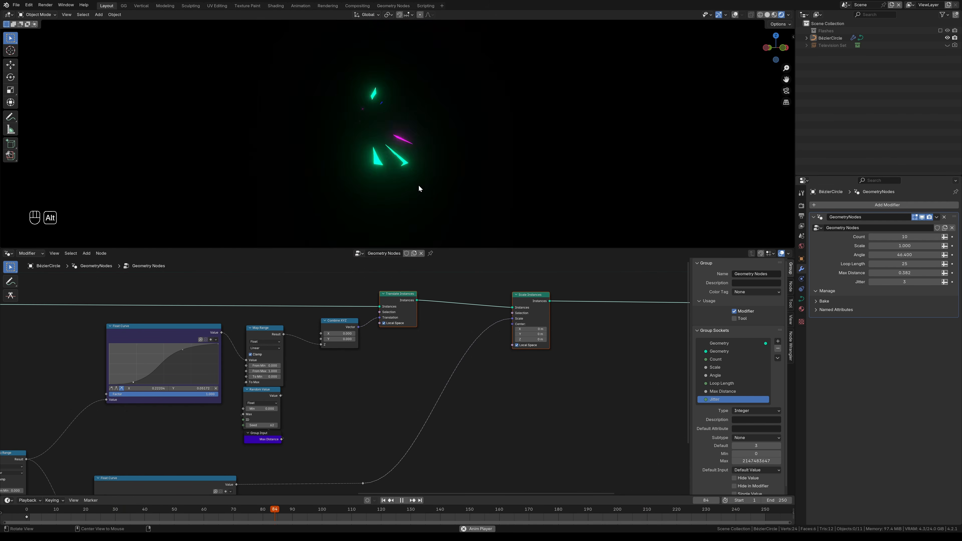
Step: Try a Count of 55 in the modifier and lower Max Distance to about 0.194 while the animation plays
drag(894, 237, 918, 237)
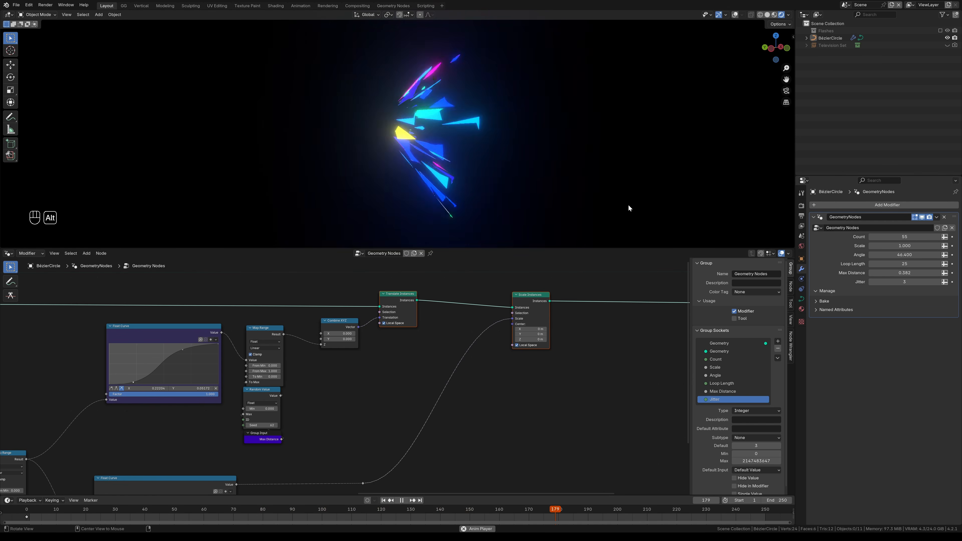
alt+drag(629, 208, 588, 214)
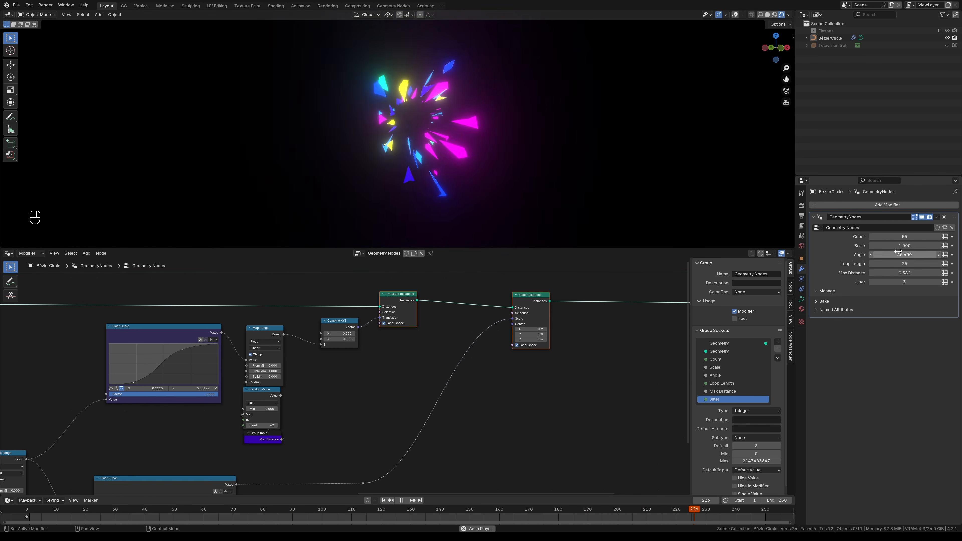
shift+drag(910, 271, 856, 274)
Step: Duplicate the Bézier circle and move the copy along the X axis beside the original
key(shift+d)
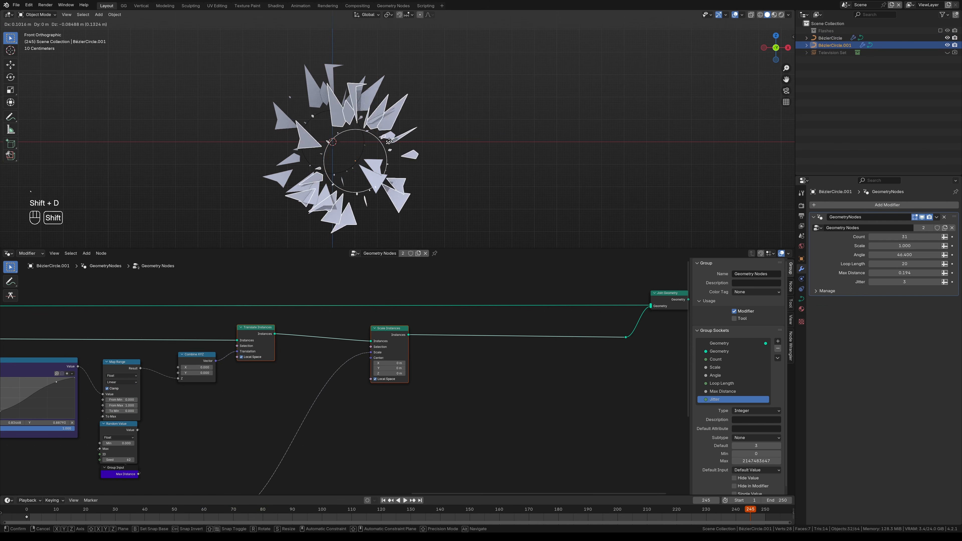
key(x)
click(509, 138)
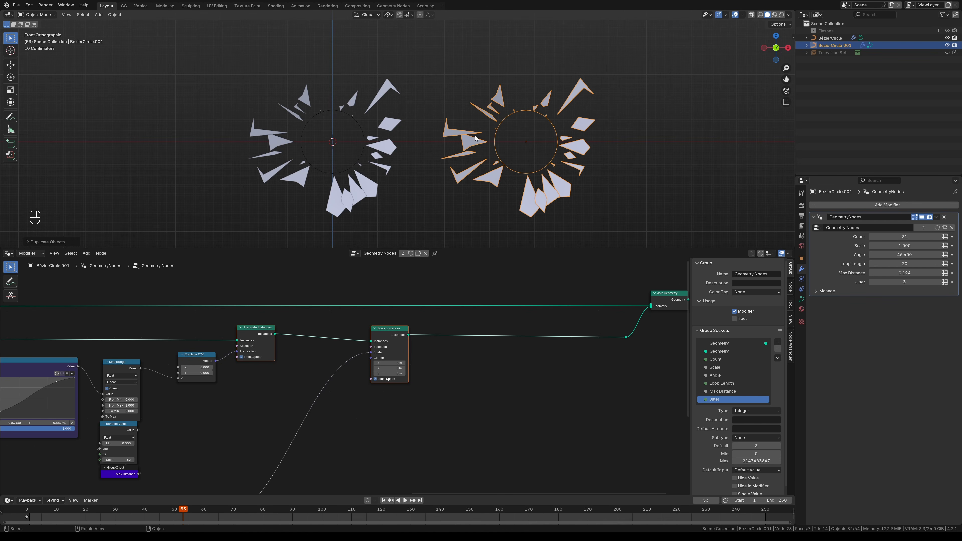
Step: Dissolve the reroute between Align Rotation to Vector and the instancing node's Rotation, and place the Align Rotation node below Random Value
ctrl+alt+drag(345, 380, 429, 381)
alt+shift+drag(430, 381, 326, 354)
alt+shift+drag(417, 331, 312, 385)
alt+shift+drag(374, 364, 373, 421)
drag(322, 327, 352, 321)
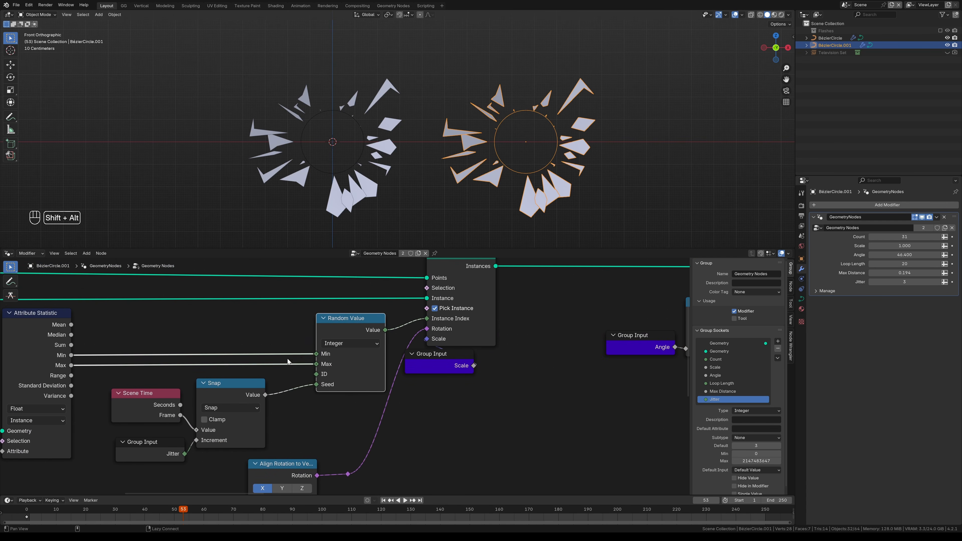
alt+shift+drag(288, 361, 482, 320)
ctrl+alt+drag(361, 337, 288, 338)
drag(322, 336, 460, 414)
key(g)
click(397, 394)
click(424, 407)
key(ctrl+x)
drag(408, 382, 402, 410)
key(g)
click(508, 417)
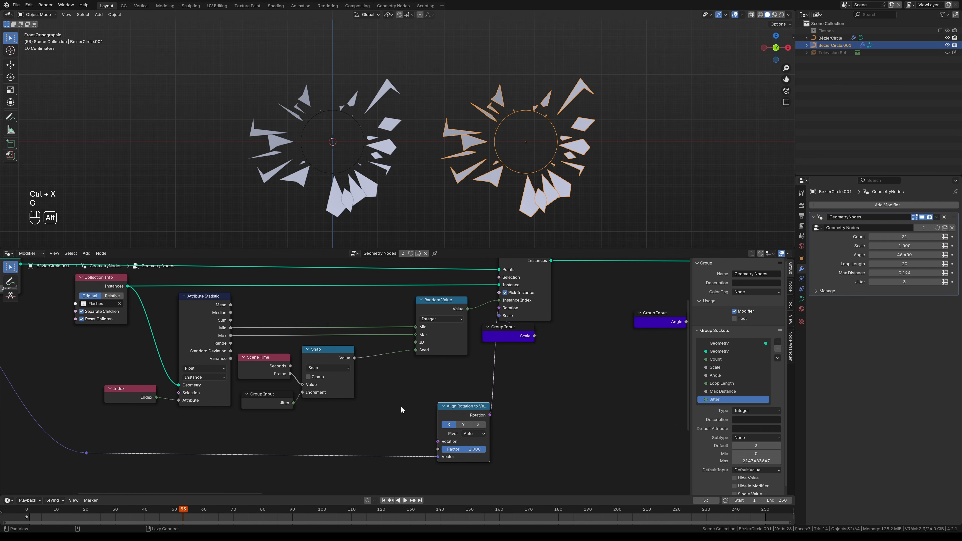
Step: Duplicate the Snap node, change it to Add with a value of 9.6, and insert it between Snap and Random Value's Seed
click(328, 359)
key(shift+d)
click(399, 379)
click(391, 389)
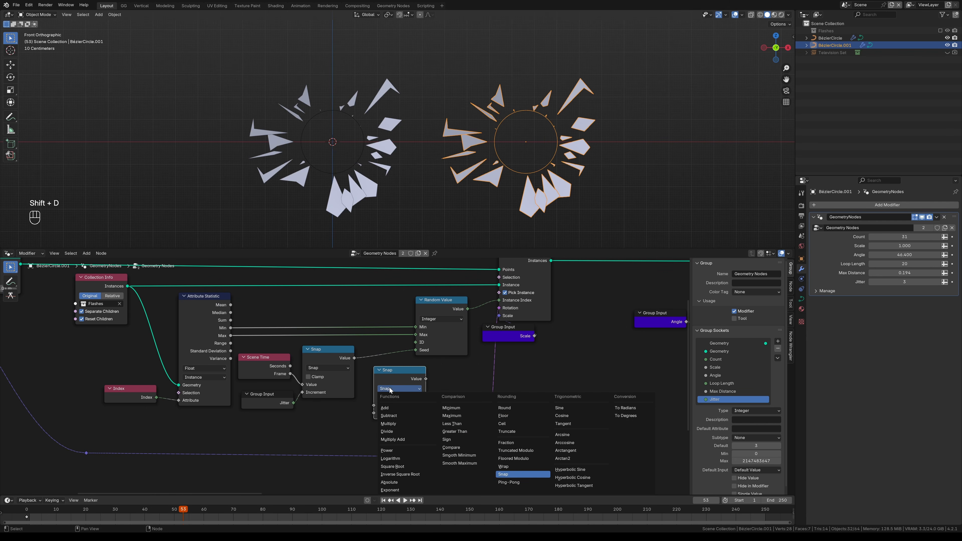
click(392, 409)
drag(392, 409, 423, 391)
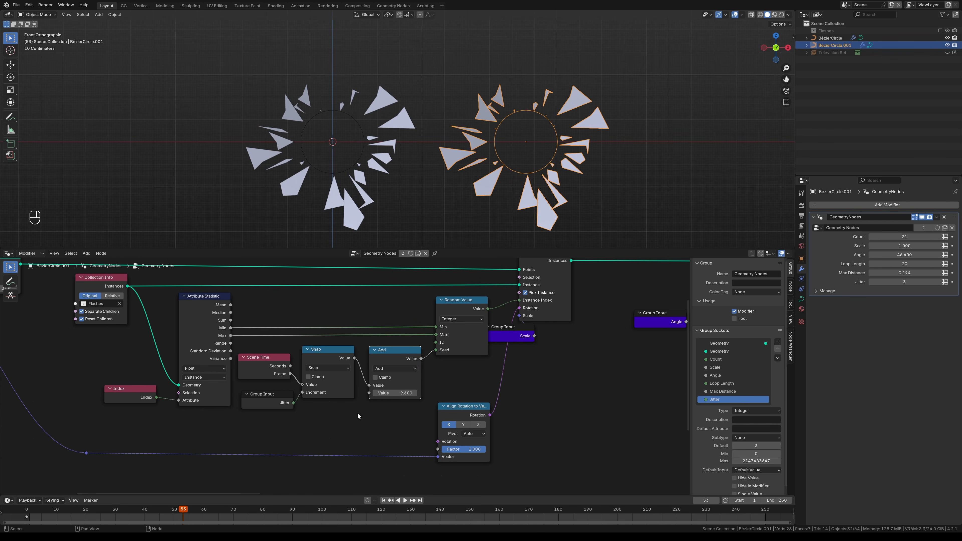
Step: Color the Jitter Group Input node with the Blue preset
click(792, 288)
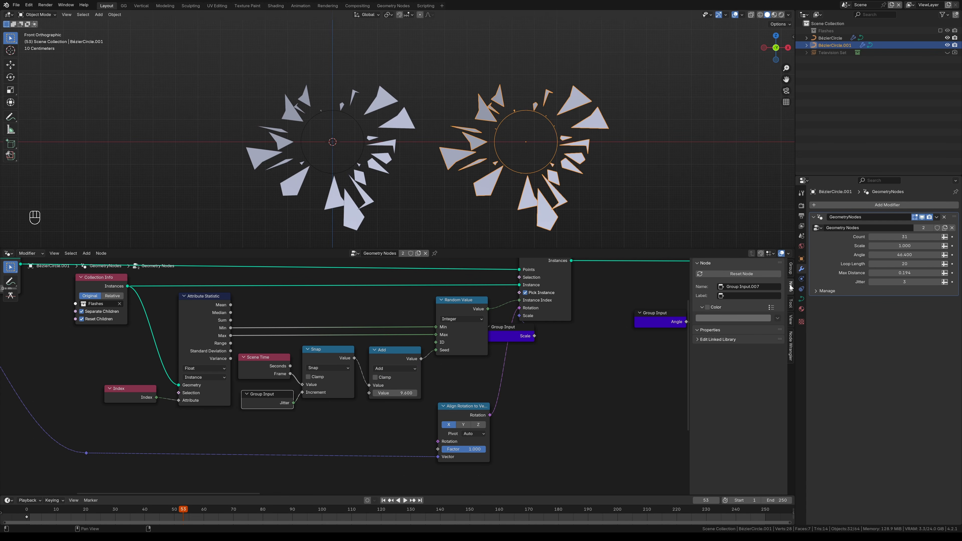
click(772, 308)
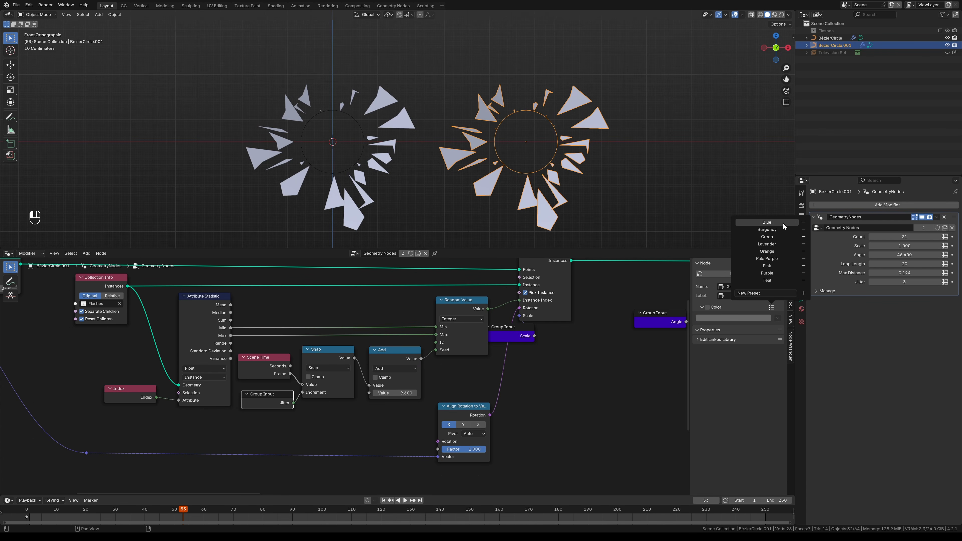
click(769, 222)
key(shift+d)
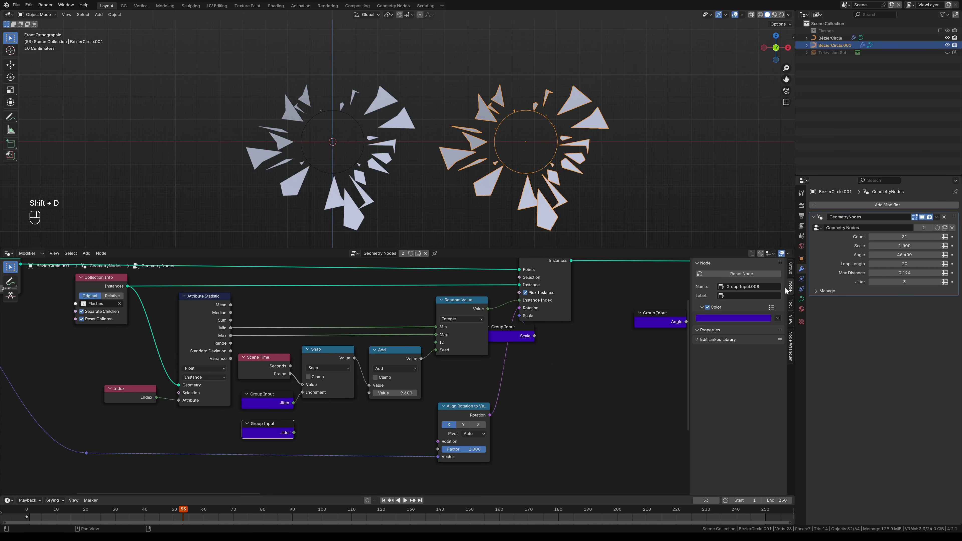
key(ctrl+z)
click(329, 410)
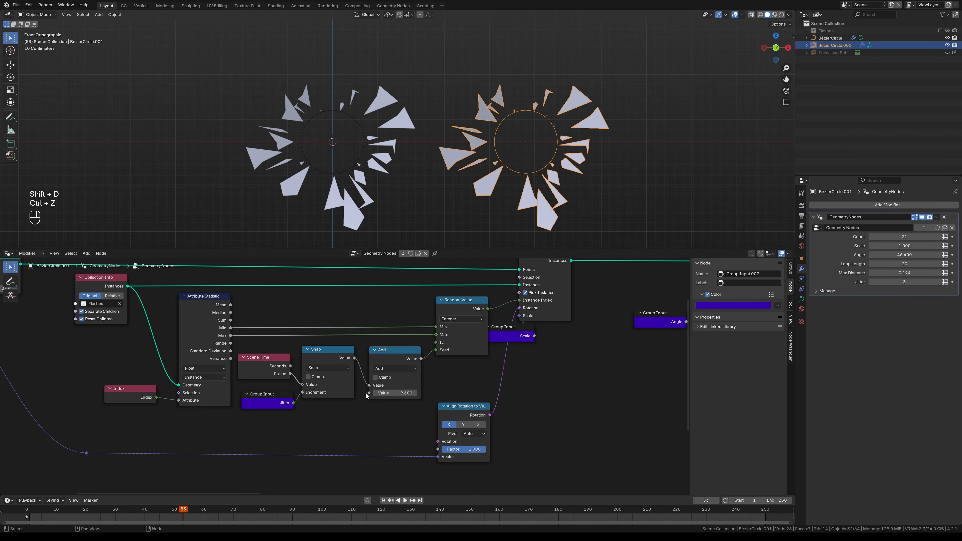
Step: Expose the Add node's second Value as a new group input and place its Group Input node below Add
drag(370, 394, 341, 417)
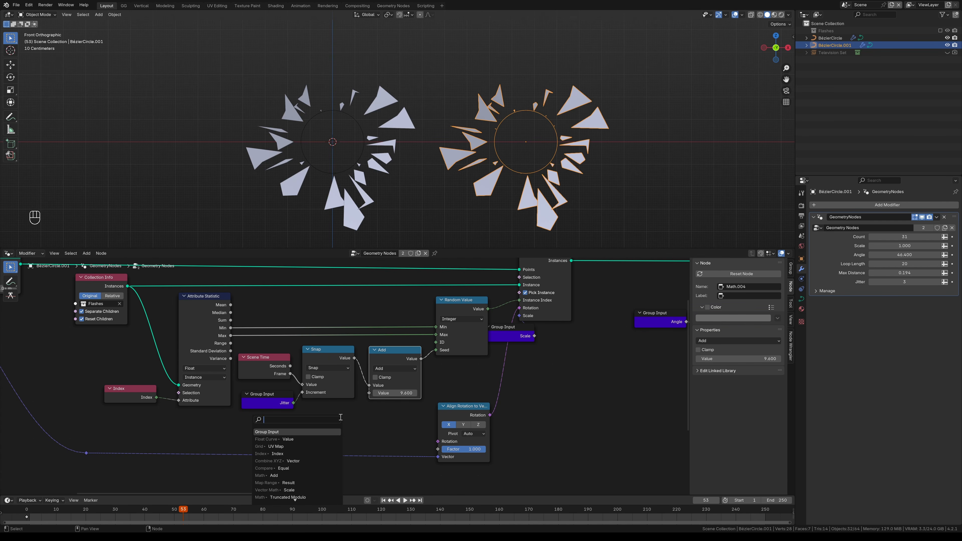
key(Return)
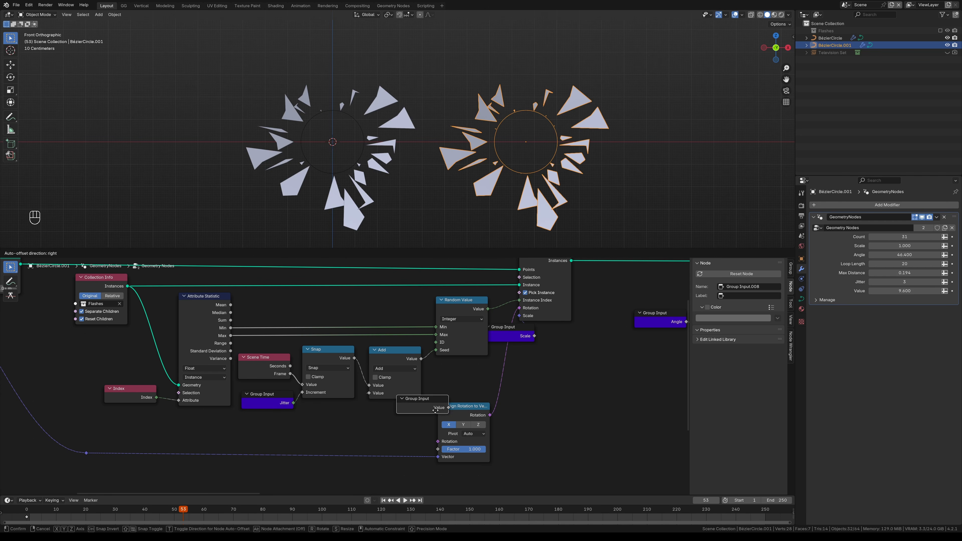
click(420, 407)
Step: Change the new Value group input's type to Integer and rename it Seed
click(791, 269)
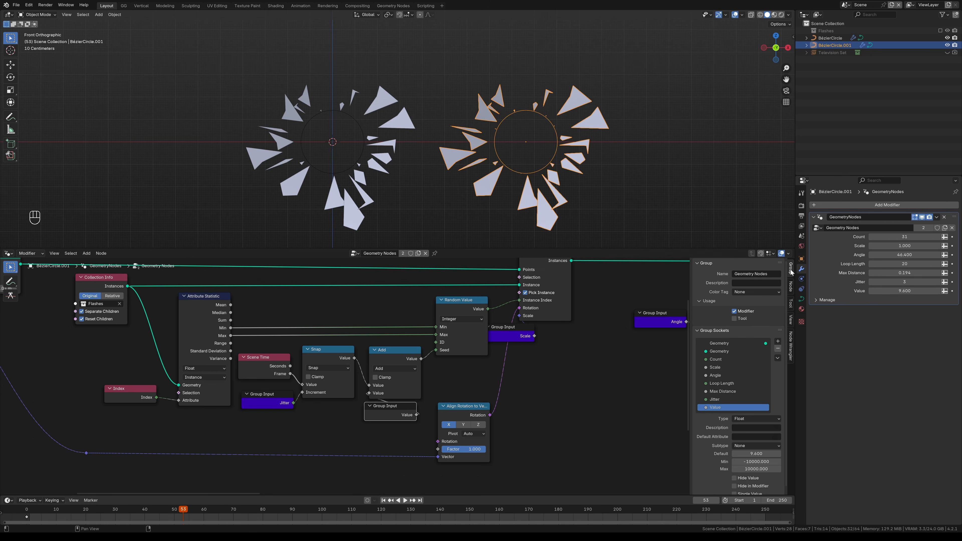
click(753, 420)
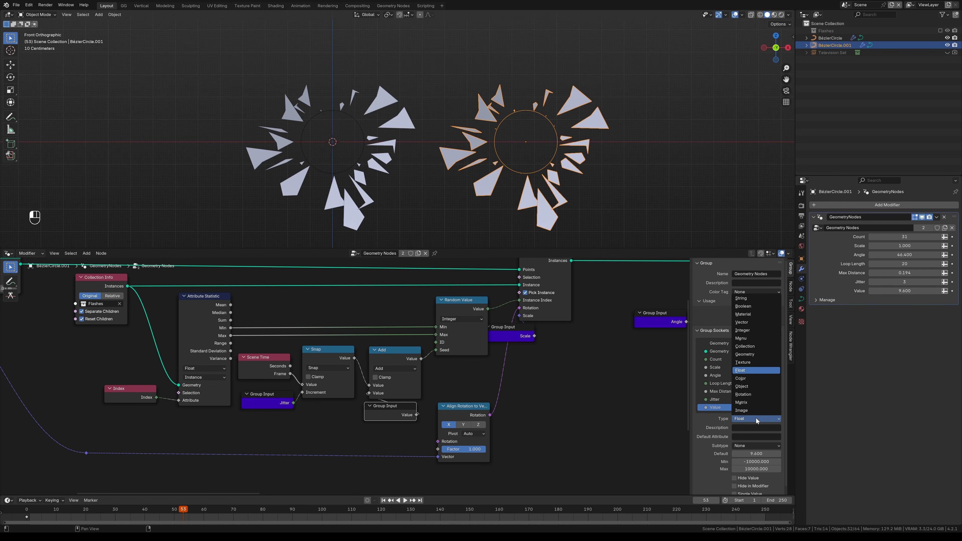
click(755, 330)
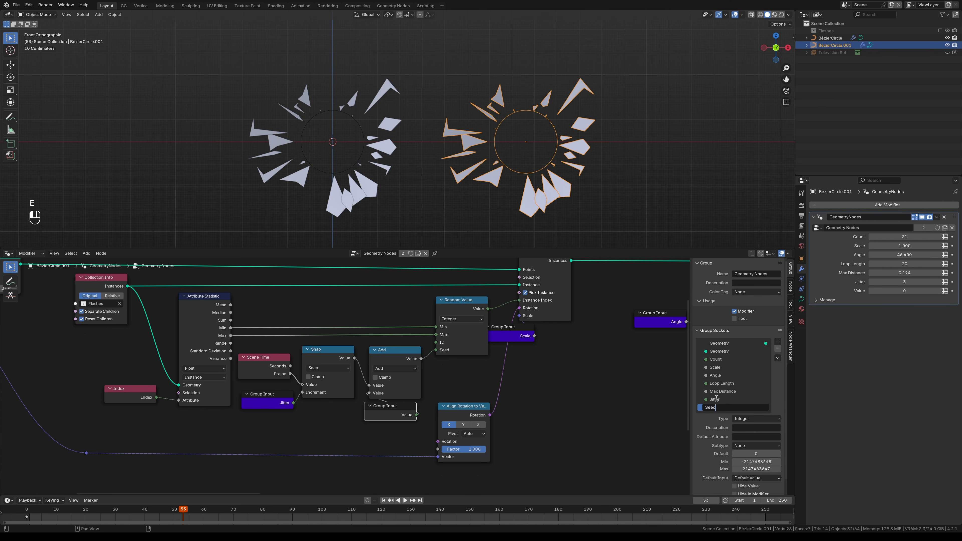
text(Seed)
key(Return)
Step: Color the Seed Group Input node with the Blue preset
click(791, 290)
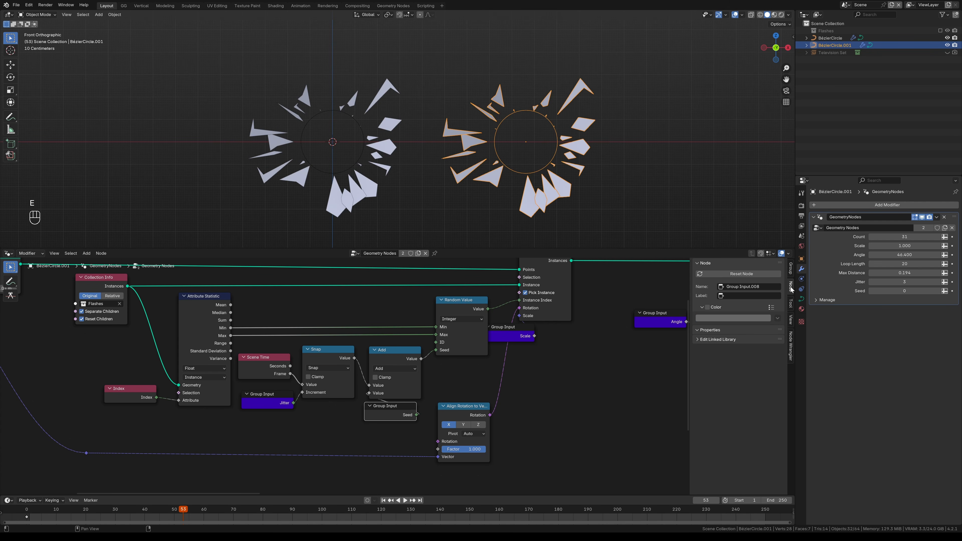
click(771, 307)
click(767, 222)
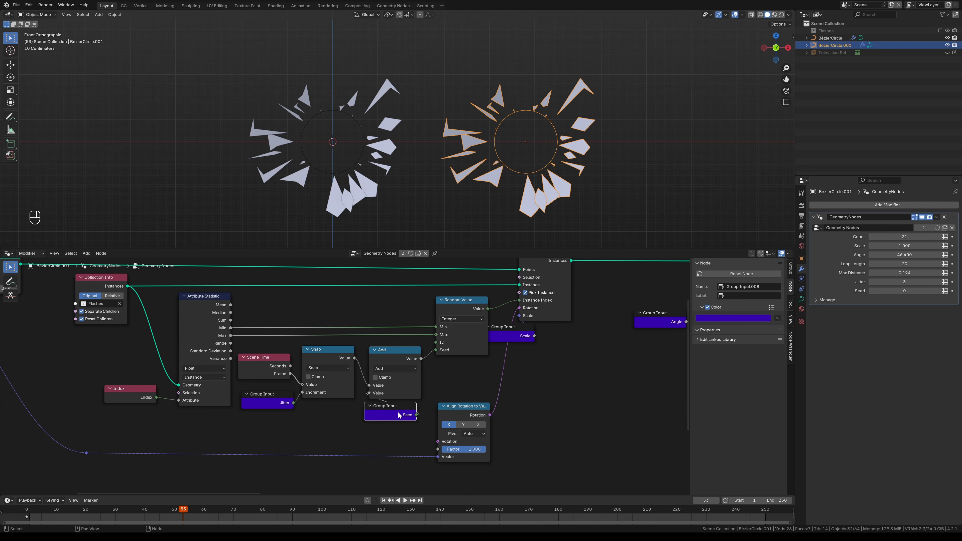
Step: Duplicate the Add node together with its Seed Group Input and move the copies below the loop timing nodes
key(Home)
shift+click(283, 388)
alt+shift+drag(362, 391, 223, 366)
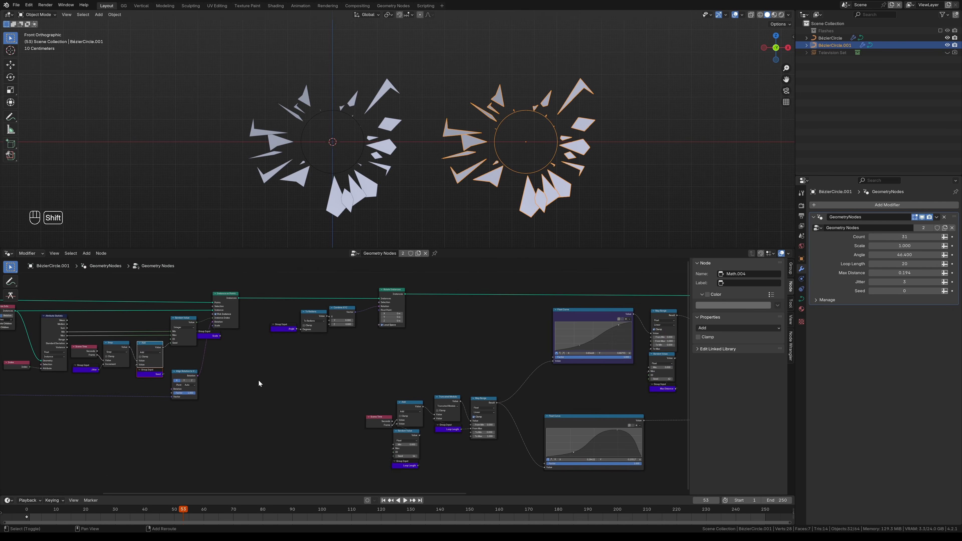
key(shift+d)
click(454, 457)
alt+shift+drag(454, 457, 380, 328)
key(g)
click(465, 427)
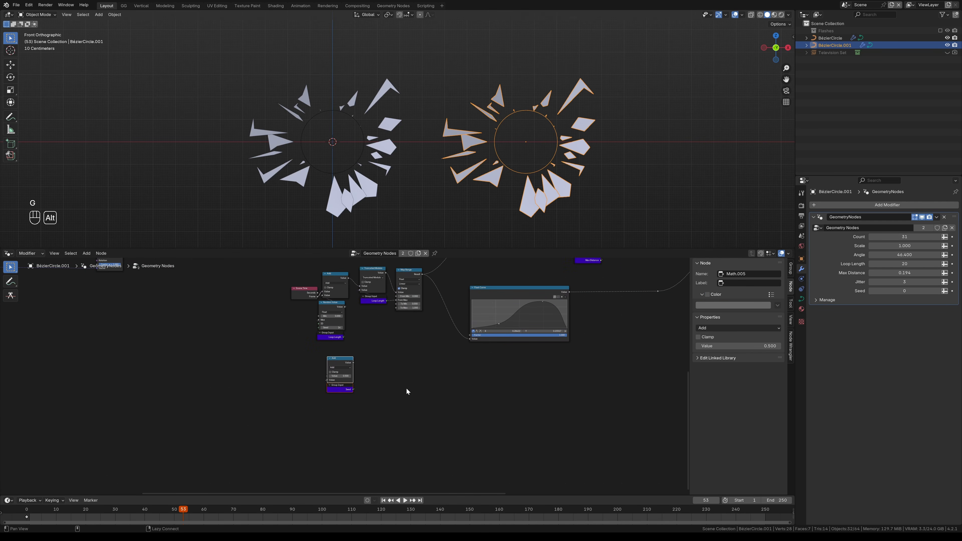
Step: Place the copied Add node beside the Loop Length Random Value node, with the Seed Group Input in front of it
ctrl+alt+drag(406, 391, 349, 305)
alt+shift+drag(349, 305, 366, 442)
key(g)
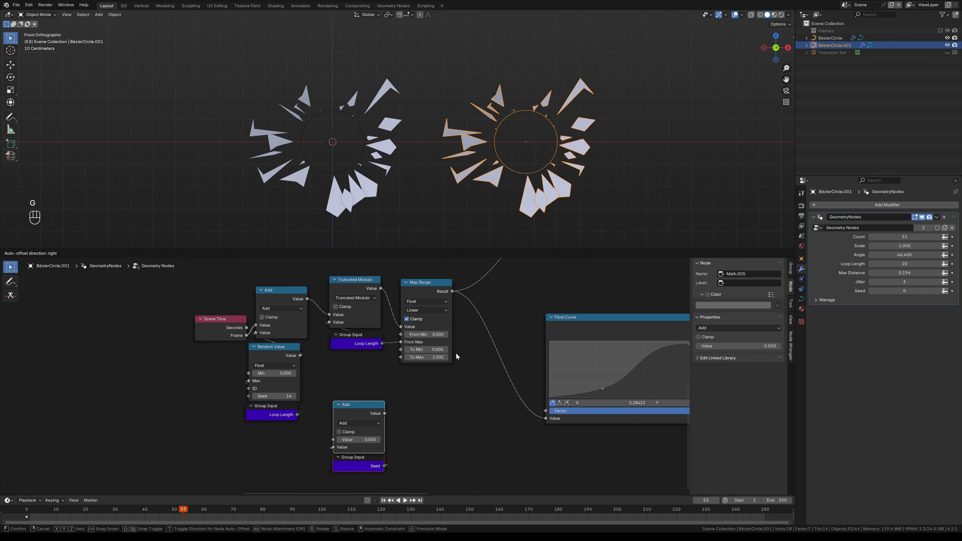
click(454, 355)
alt+shift+drag(388, 381, 443, 369)
click(242, 357)
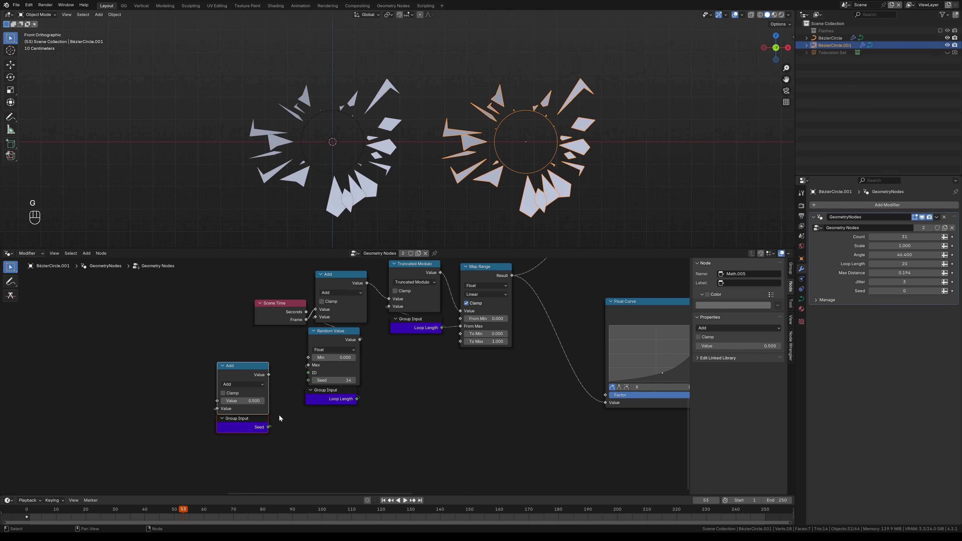
key(g)
click(191, 390)
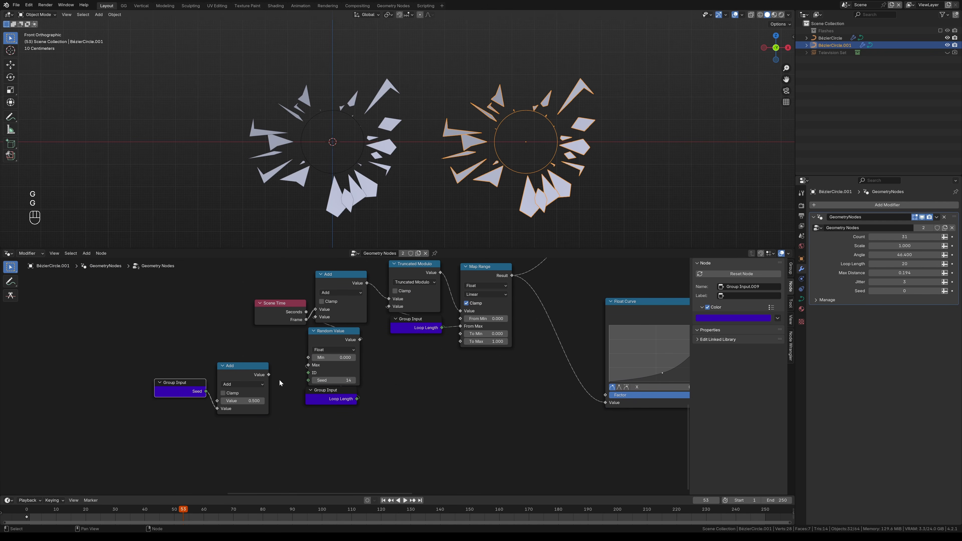
Step: Link the copied Add node to the Loop Length Random Value's Seed, set its value to 30, and tidy both nodes alongside
drag(303, 386, 308, 381)
click(256, 400)
drag(243, 398, 277, 348)
text(30)
key(Return)
drag(198, 397, 229, 388)
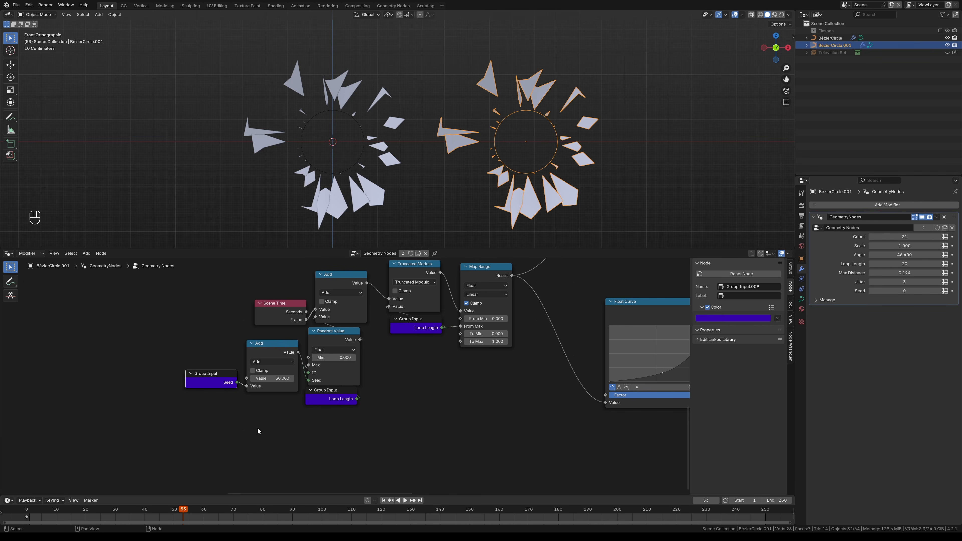
Step: Duplicate the Add and Seed Group Input pair and move the copies near the Max Distance Random Value node
click(273, 344)
drag(194, 348, 237, 385)
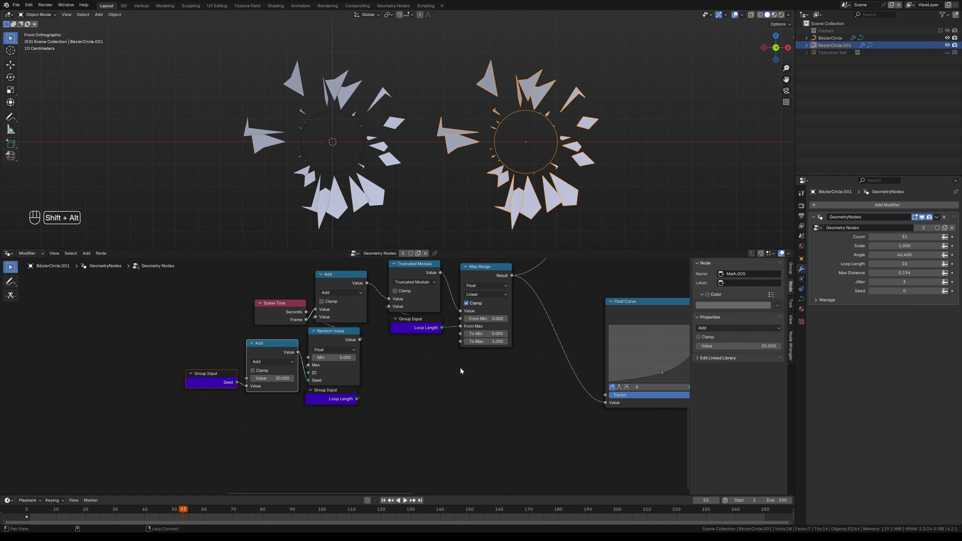
scroll(462, 371, down, 3)
key(shift+d)
click(653, 353)
alt+shift+drag(644, 353, 490, 421)
ctrl+alt+drag(491, 422, 470, 376)
key(g)
click(511, 273)
Step: Position the new Add pair beside the Max Distance Random Value node and link Add to its Seed
alt+shift+drag(504, 296, 490, 311)
key(g)
click(298, 379)
drag(323, 368, 339, 367)
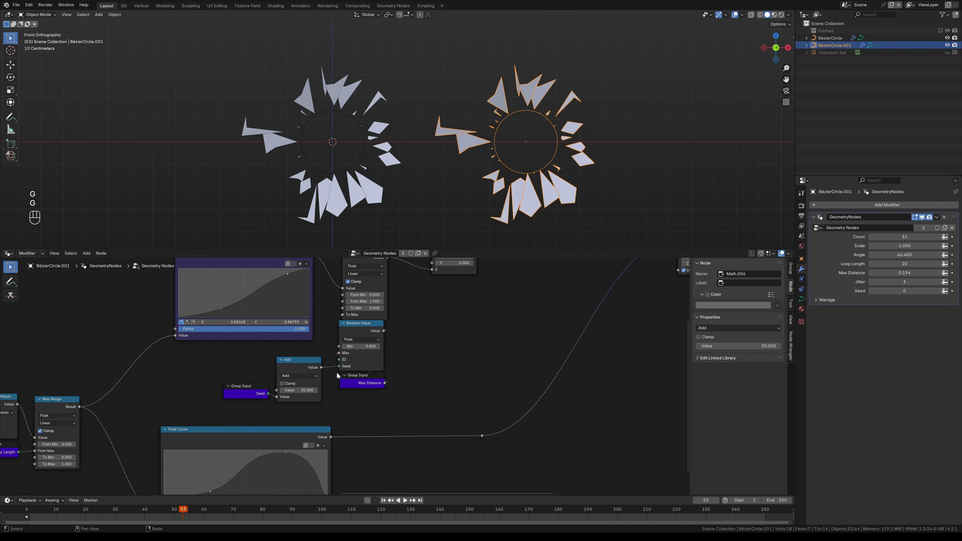
Step: Set the value of the Add node feeding the Max Distance Random Value's Seed to 125.1
drag(293, 390, 334, 375)
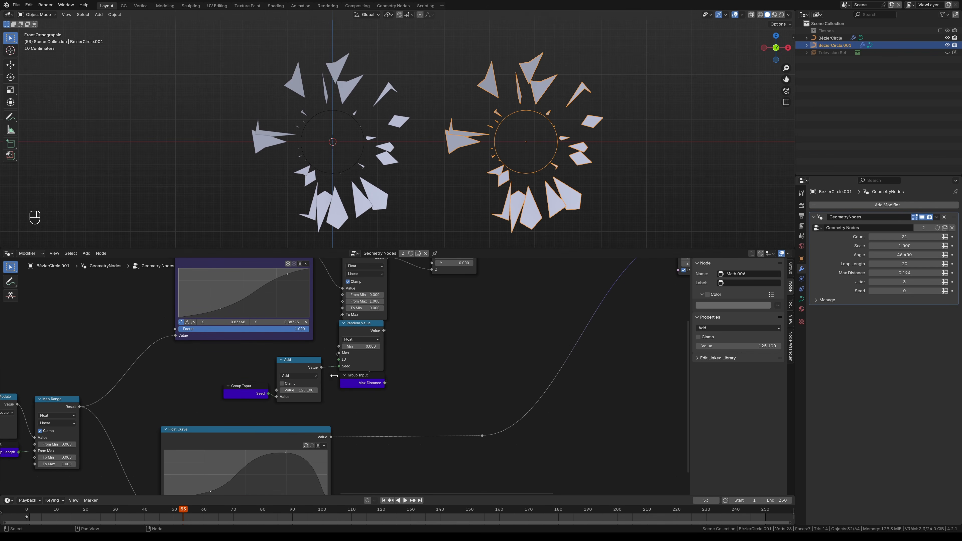
middle_drag(336, 382, 235, 463)
key(shift+d)
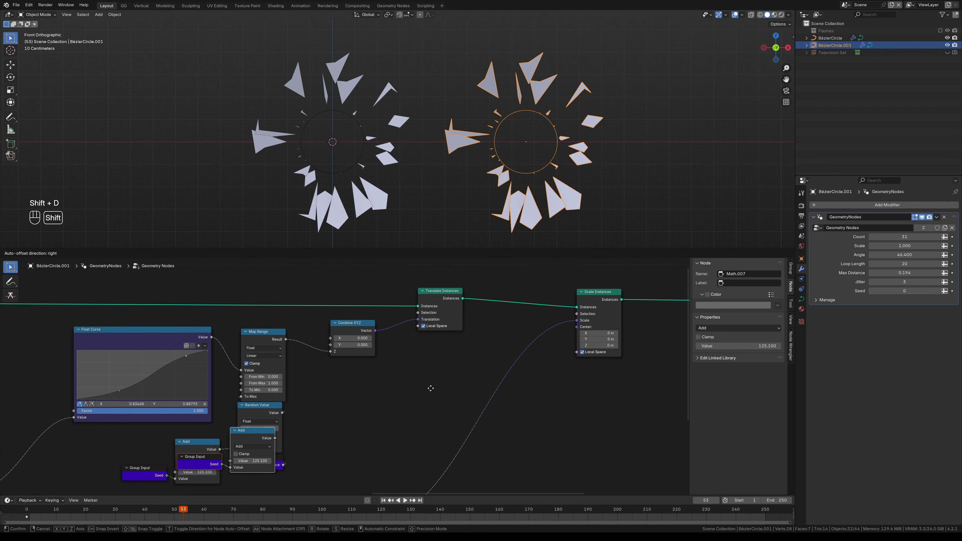
click(551, 351)
ctrl+alt+drag(545, 355, 462, 372)
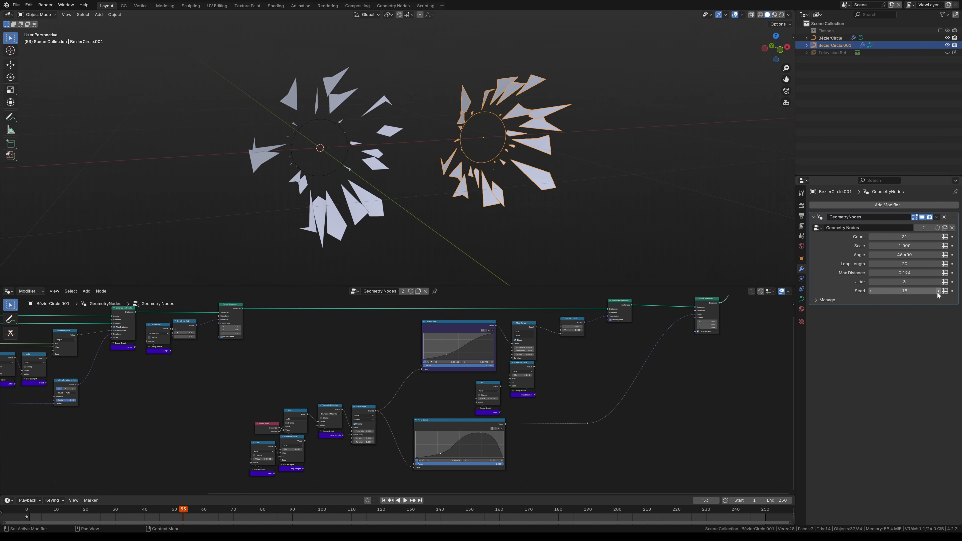
Step: Switch the viewport to rendered shading and play the animation with both shard circles in view
key(z)
click(513, 153)
key(space)
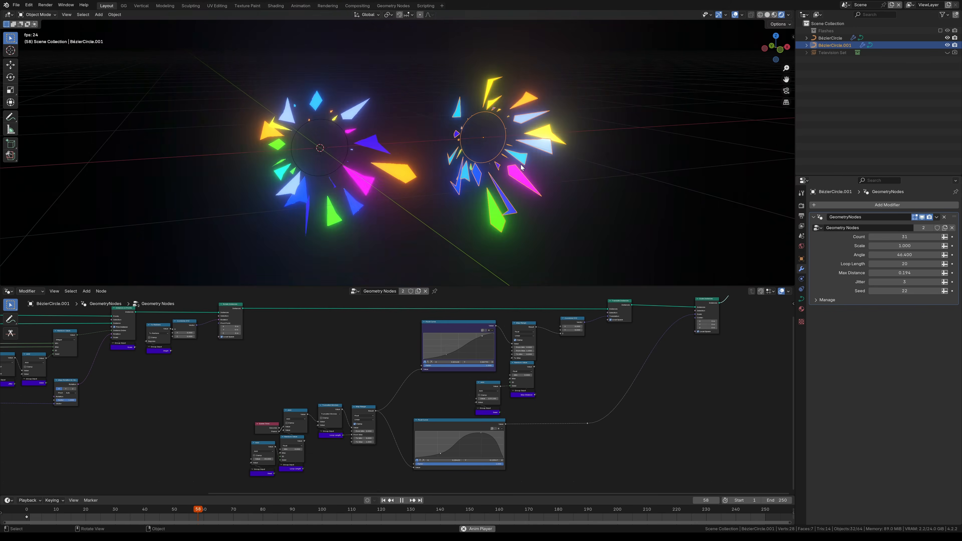
scroll(555, 181, down, 2)
mouse_move(554, 193)
alt+mouse_down()
mouse_move(557, 179)
mouse_move(549, 187)
alt+mouse_up()
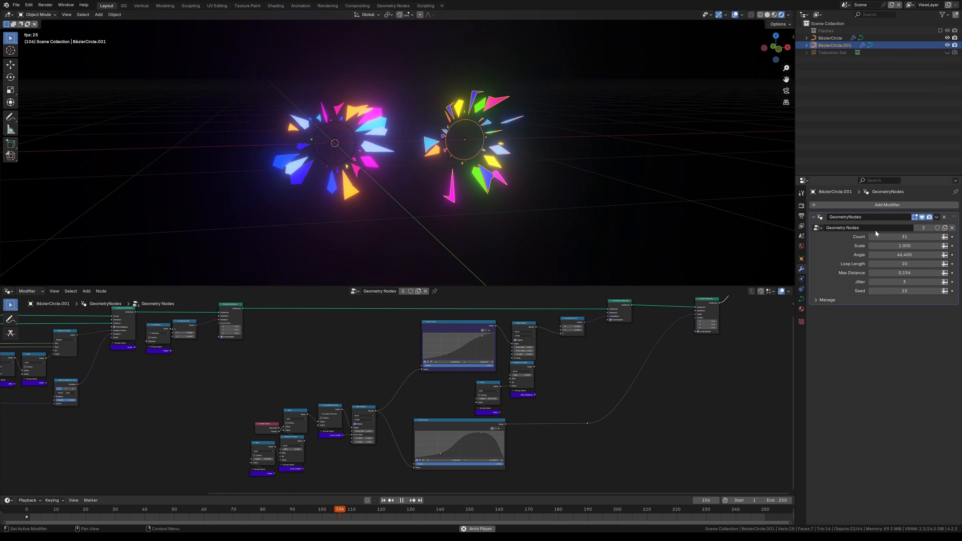
Step: Set the second Bézier circle's Count to 95, Scale to 0.210, Max Distance to 2.534 and Angle to 70
drag(908, 237, 957, 273)
alt+drag(567, 213, 591, 239)
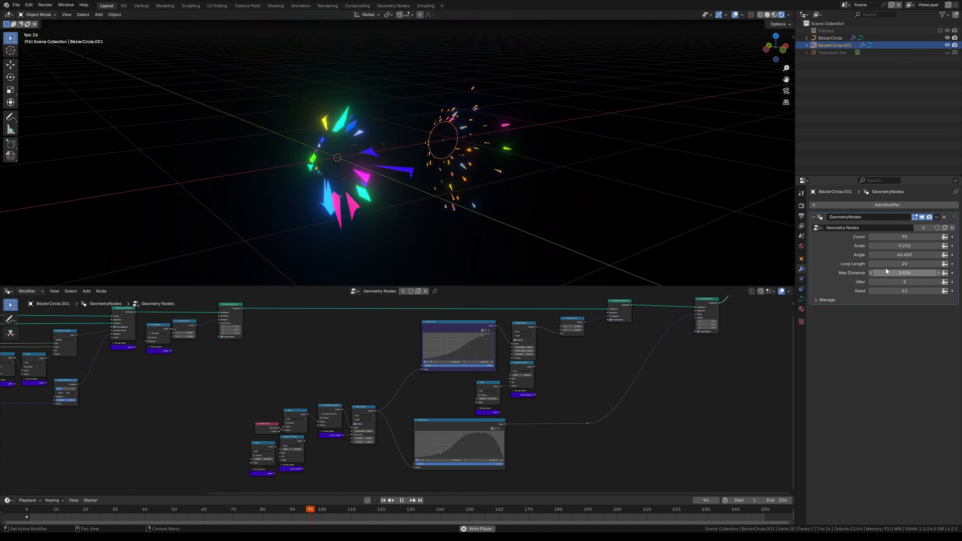
drag(901, 255, 920, 252)
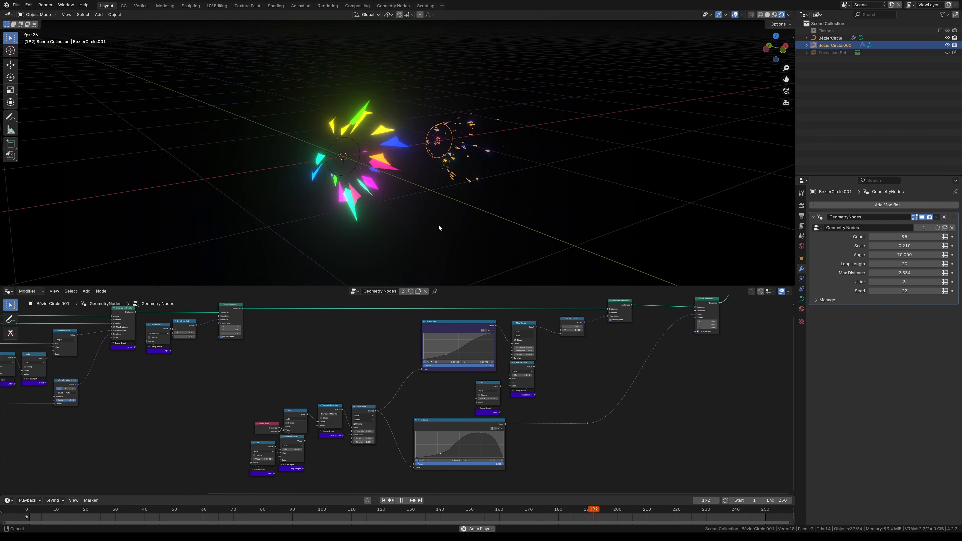
Step: Snap the second Bézier circle onto the original one by moving the selection to the active object
shift+click(348, 141)
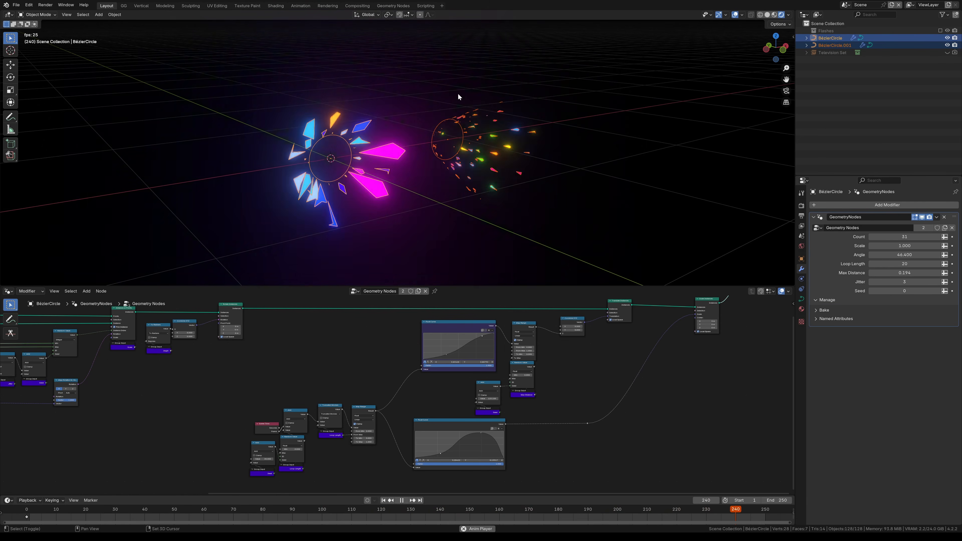
key(shift+s)
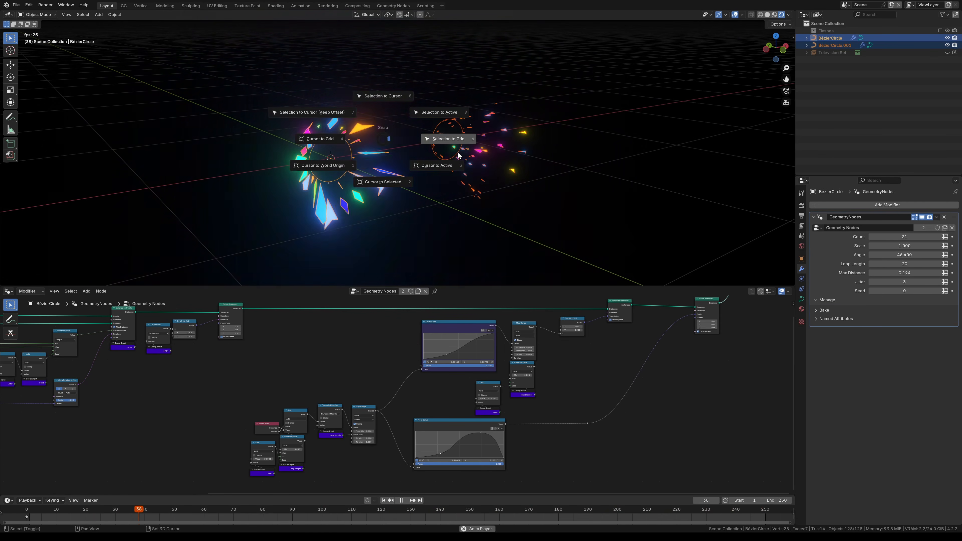
click(445, 112)
key(s)
click(420, 235)
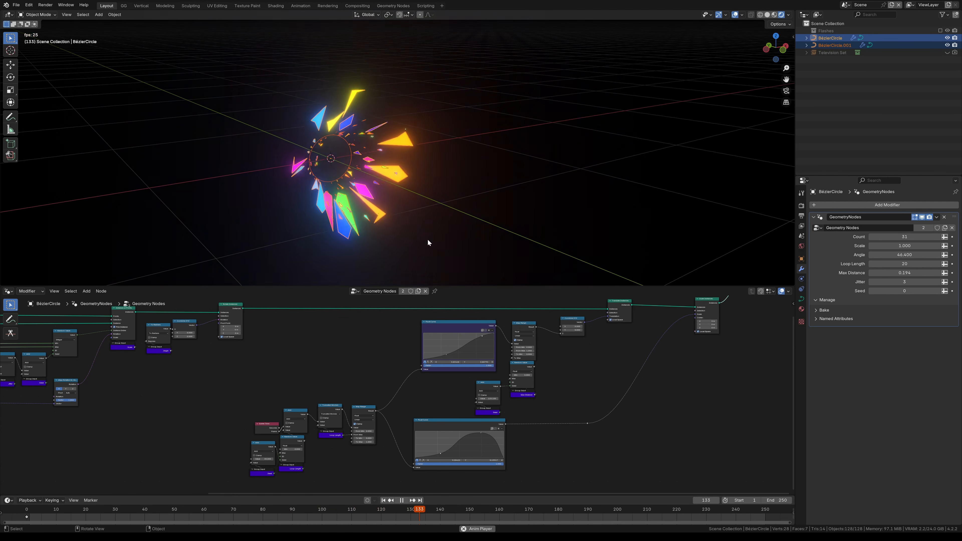
Step: Scale down only the second Bézier circle slightly and hide the viewport overlays
click(833, 45)
key(s)
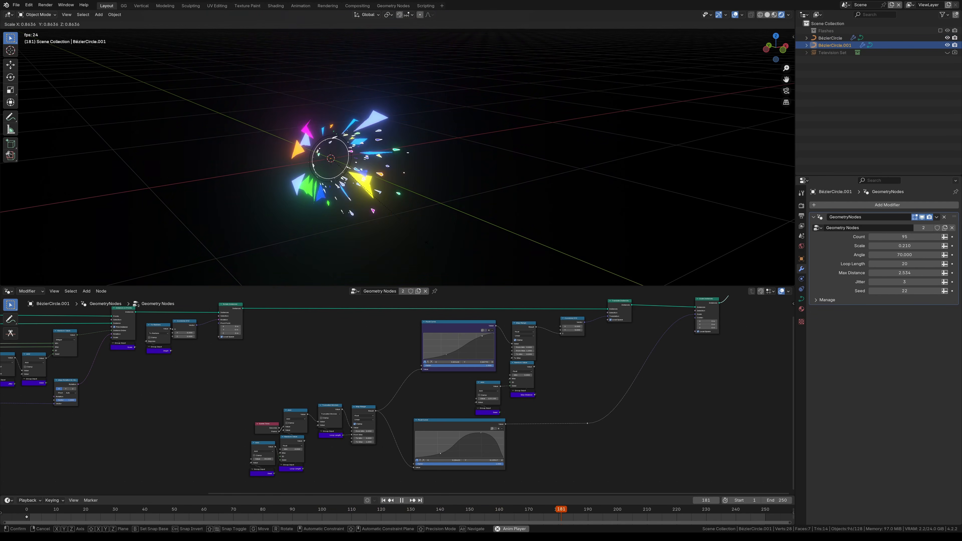
click(392, 234)
key(shift+alt+z)
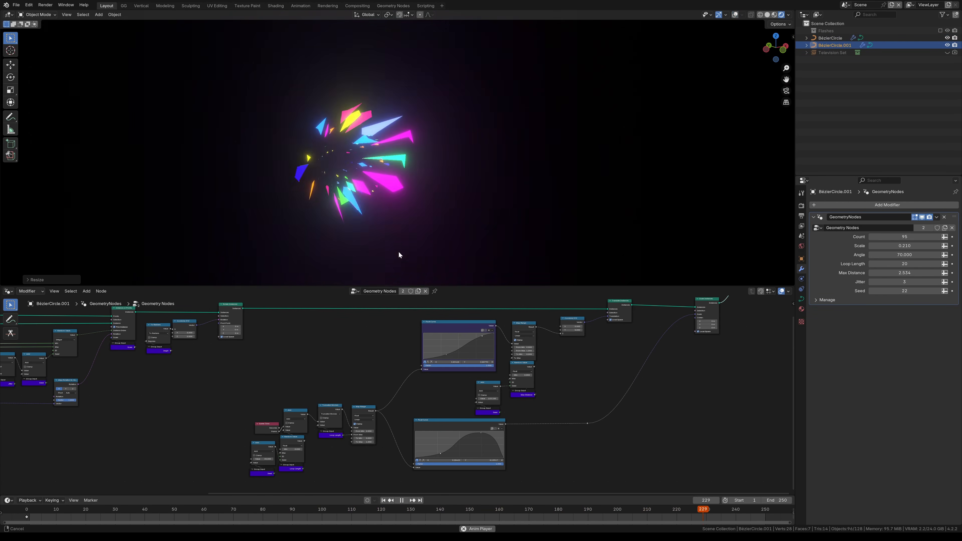
Step: Adjust the second circle's modifier to Max Distance 3.934, Scale 0.240 and Count 75
drag(883, 273, 936, 273)
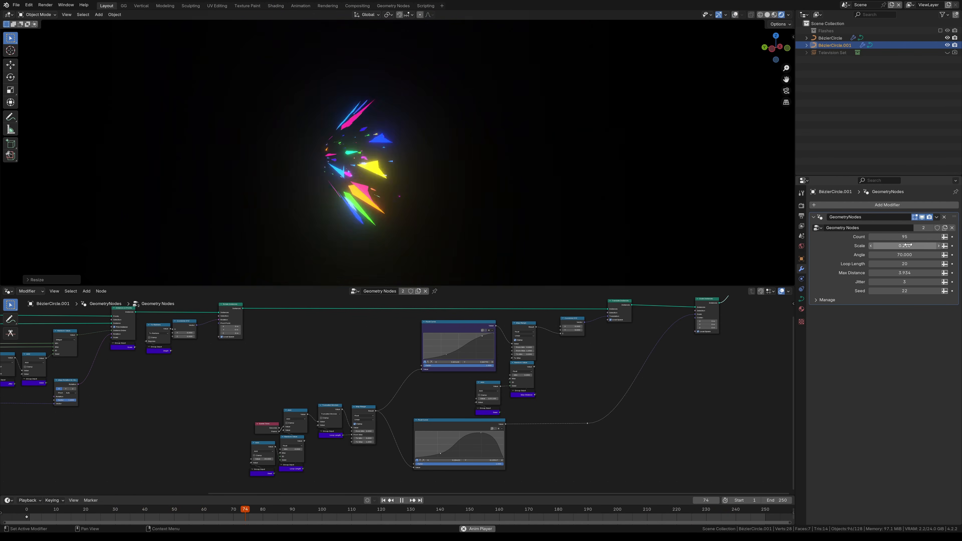
mouse_move(906, 238)
mouse_down()
mouse_move(883, 238)
mouse_move(901, 245)
mouse_up()
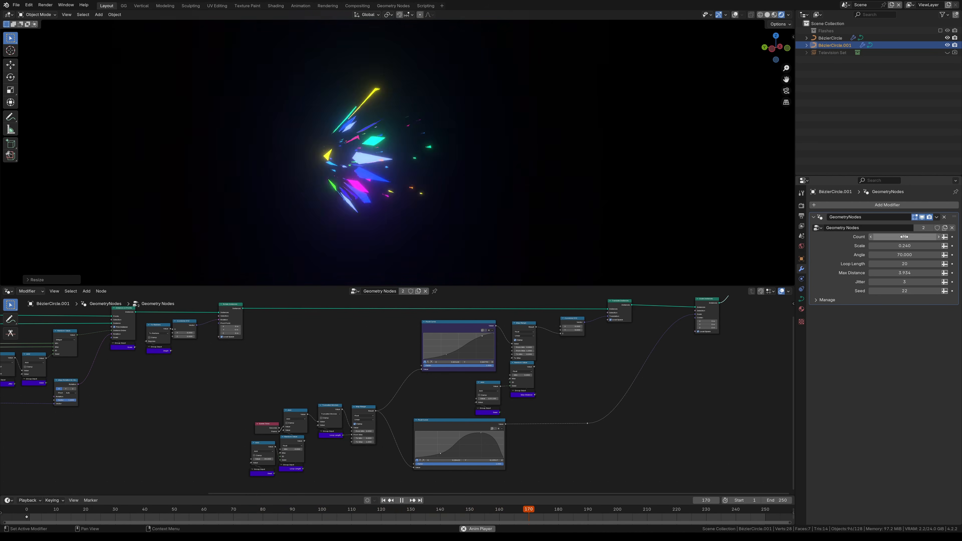
click(904, 237)
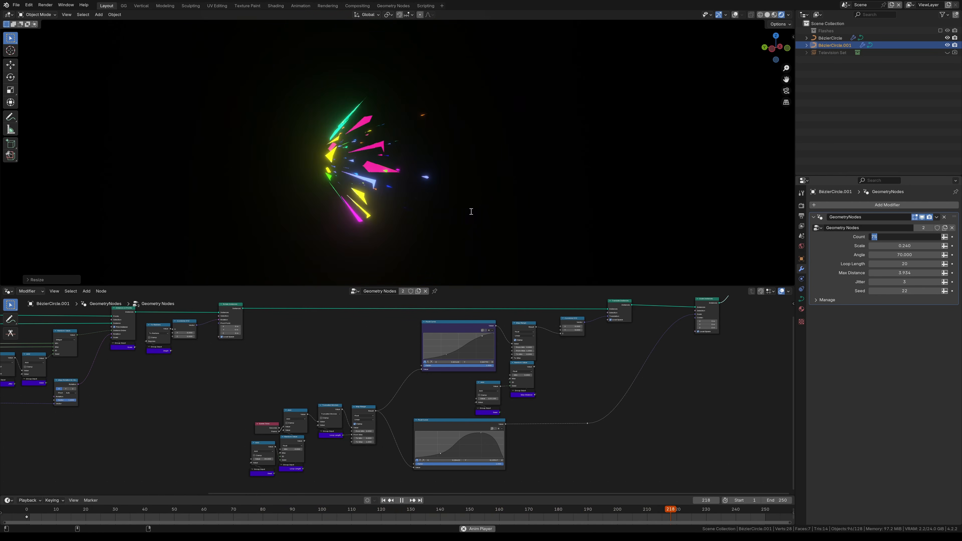
click(530, 211)
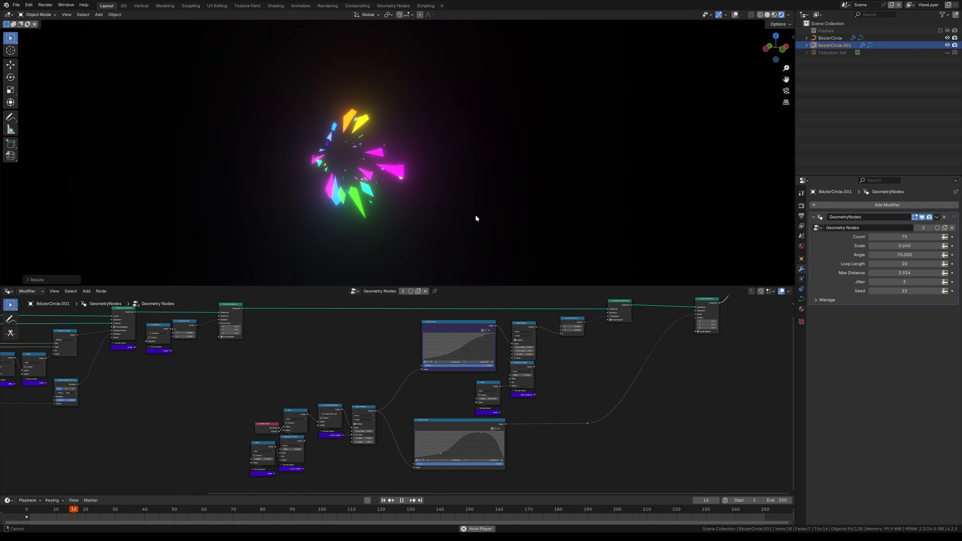
Step: Stop the playback and unhide the Television Set in the viewport
key(space)
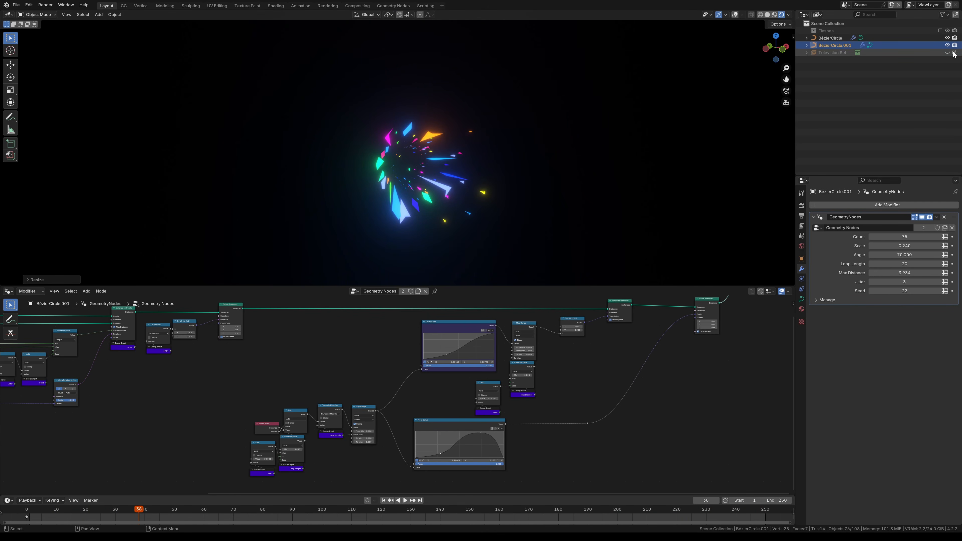
mouse_move(476, 202)
middle_down()
mouse_move(455, 202)
mouse_move(477, 202)
middle_up()
ctrl+middle_drag(477, 202, 477, 199)
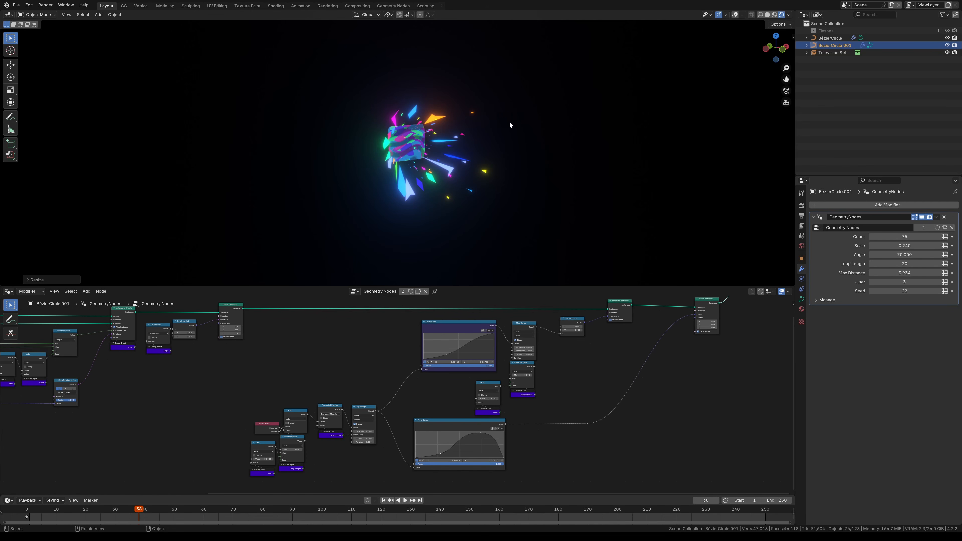
Step: Add an area light at the television and raise it along Z to about 0.65 m
key(shift+a)
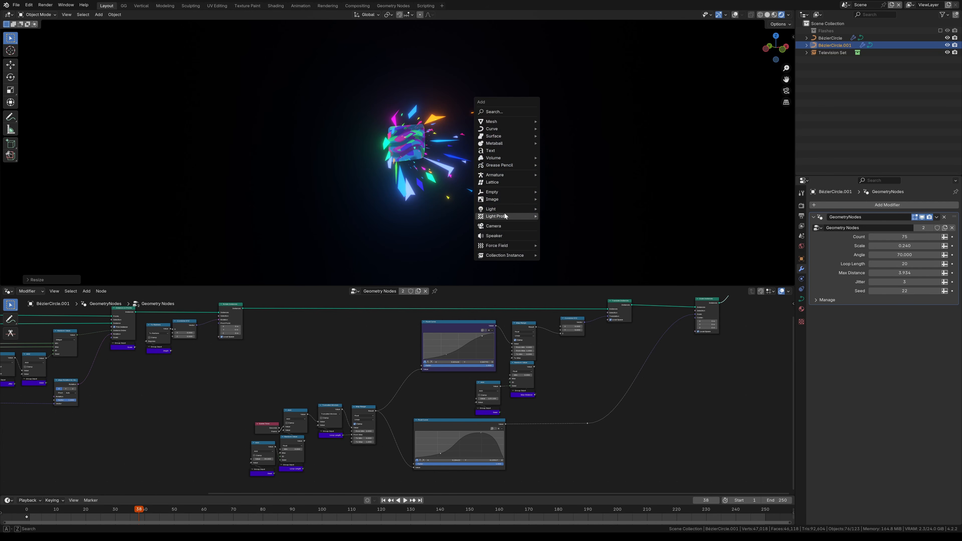
mouse_move(496, 210)
click(562, 235)
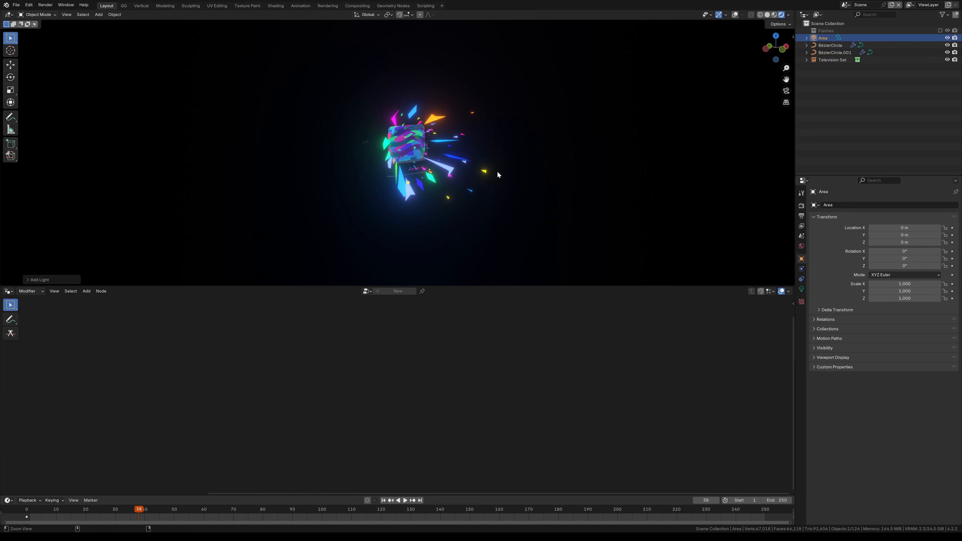
key(g)
key(z)
click(488, 125)
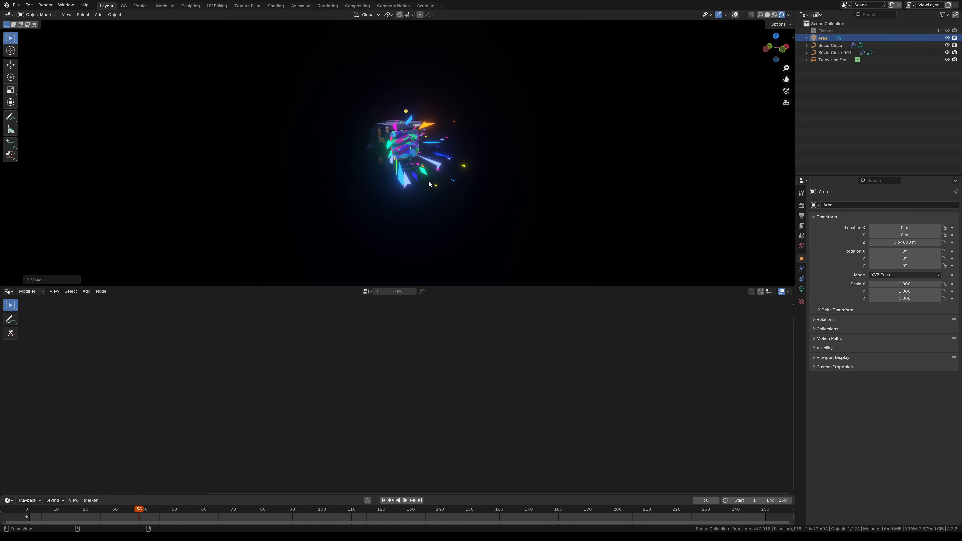
Step: From the front, move the area light to about X -0.44 m, Z 0.46 m and rotate it about -60° on Y toward the television
click(310, 100)
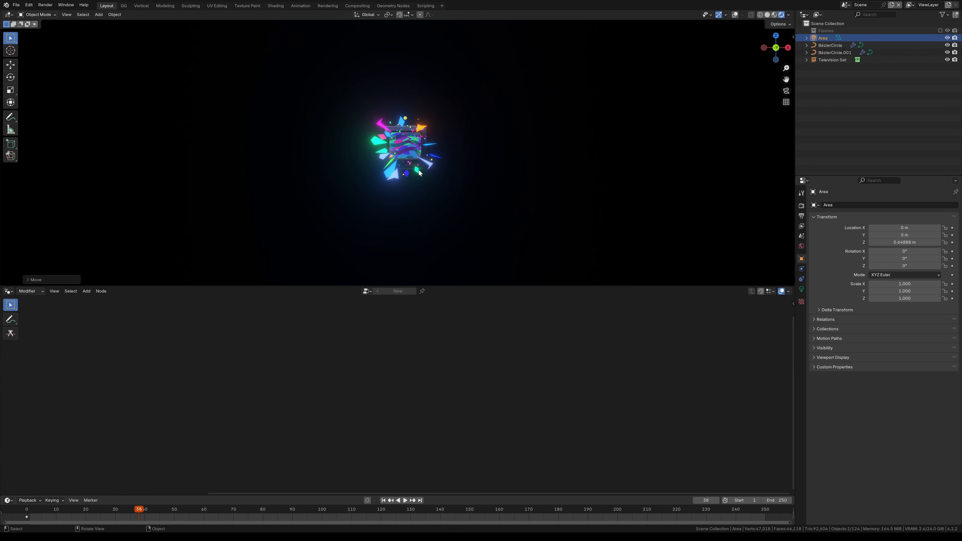
click(482, 136)
key(shift+alt+z)
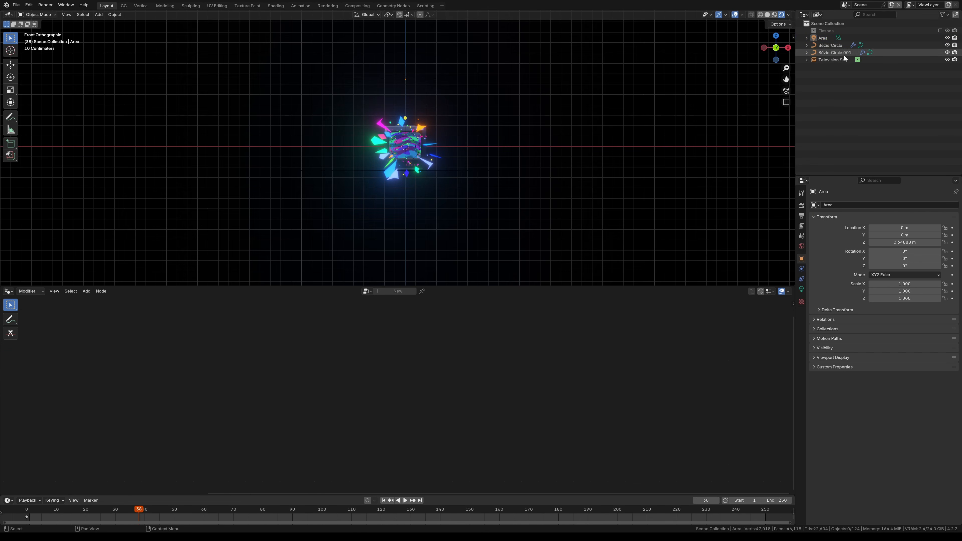
key(g)
click(376, 139)
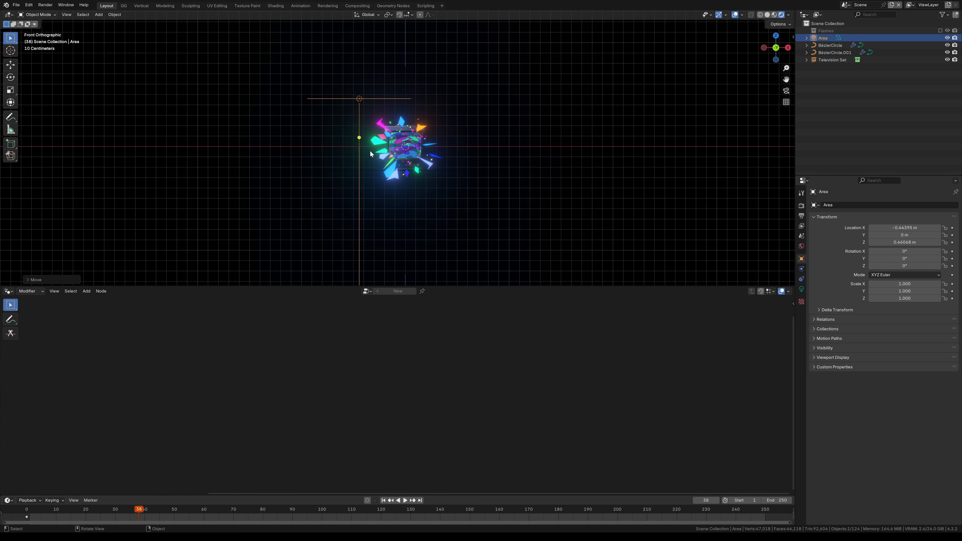
key(r)
click(432, 94)
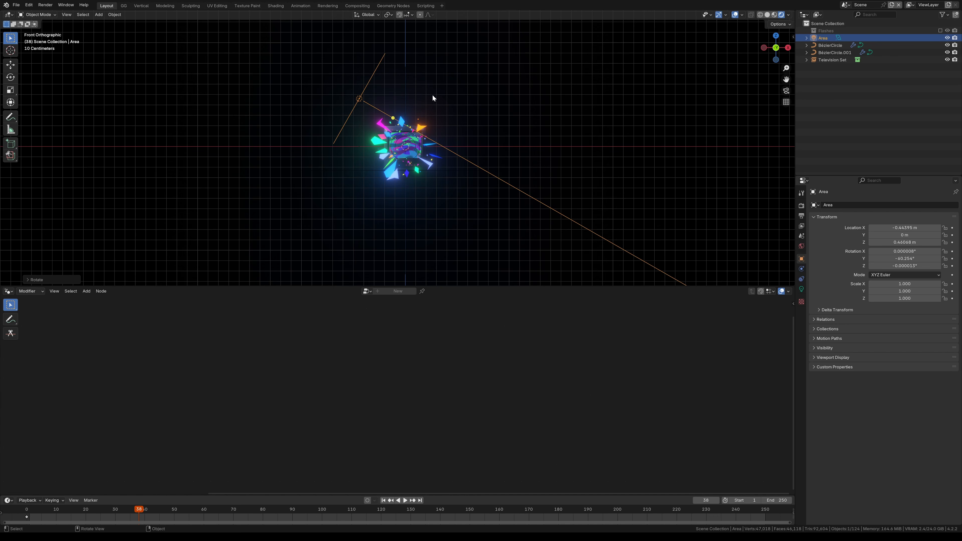
Step: From above, turn the area light to about -14° on Z, move it to about X -0.51 m, Y 0.17 m, and shrink it to about 0.69
click(430, 59)
key(r)
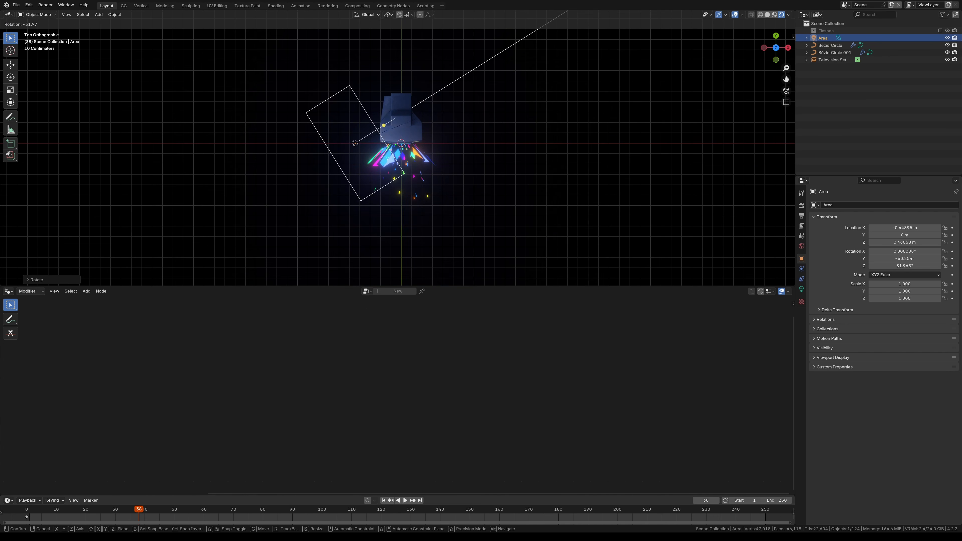
click(434, 180)
key(g)
click(427, 162)
key(s)
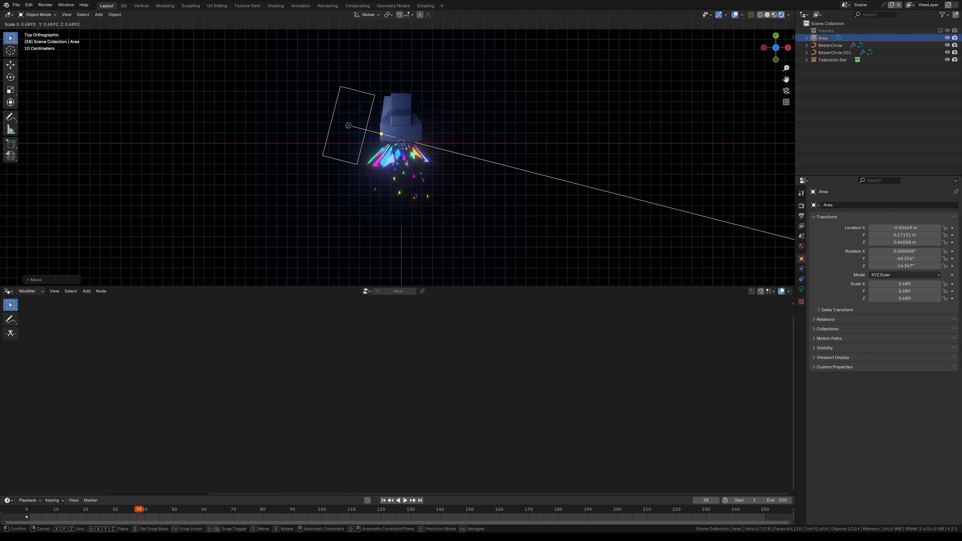
click(398, 154)
Step: Add a point light with the viewport maximized, place it near X 0.40, Y 0.44, Z 0.21 m, and restore the normal layout
key(ctrl+alt+space)
middle_drag(488, 290, 432, 232)
scroll(454, 272, up, 3)
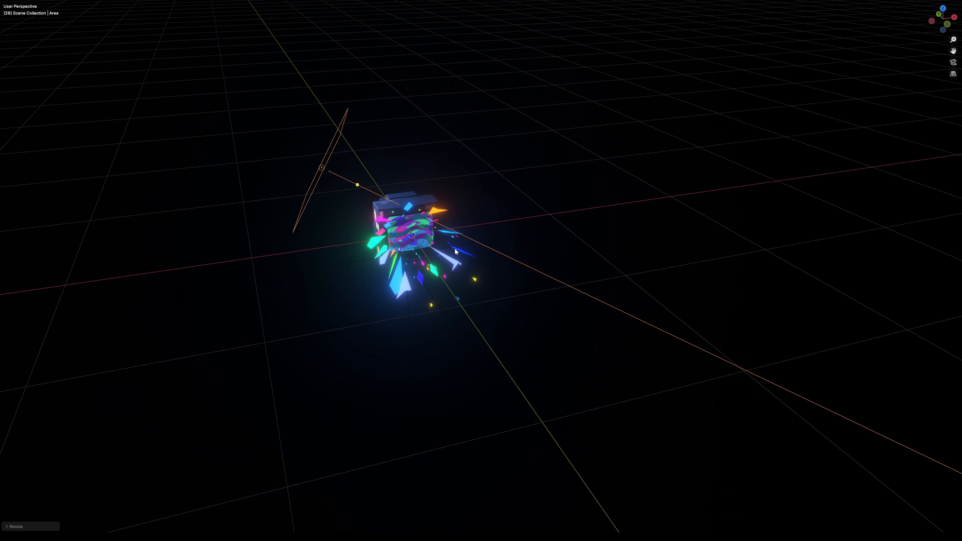
click(453, 161)
key(shift+a)
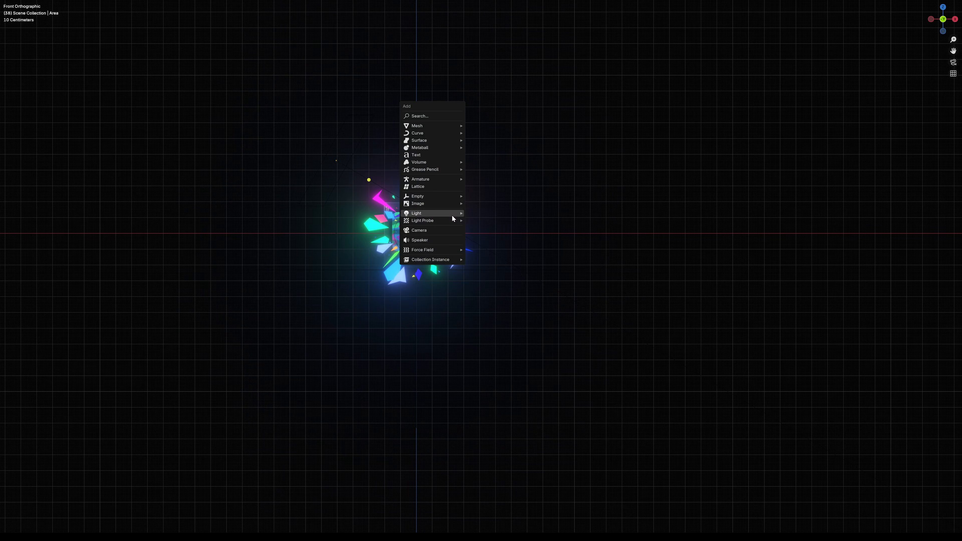
mouse_move(427, 213)
click(487, 213)
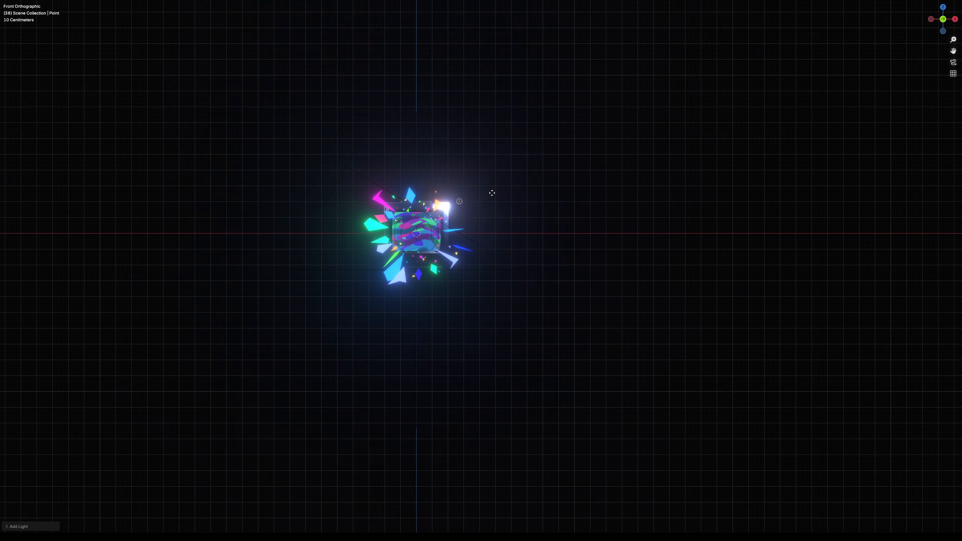
middle_drag(498, 200, 522, 259)
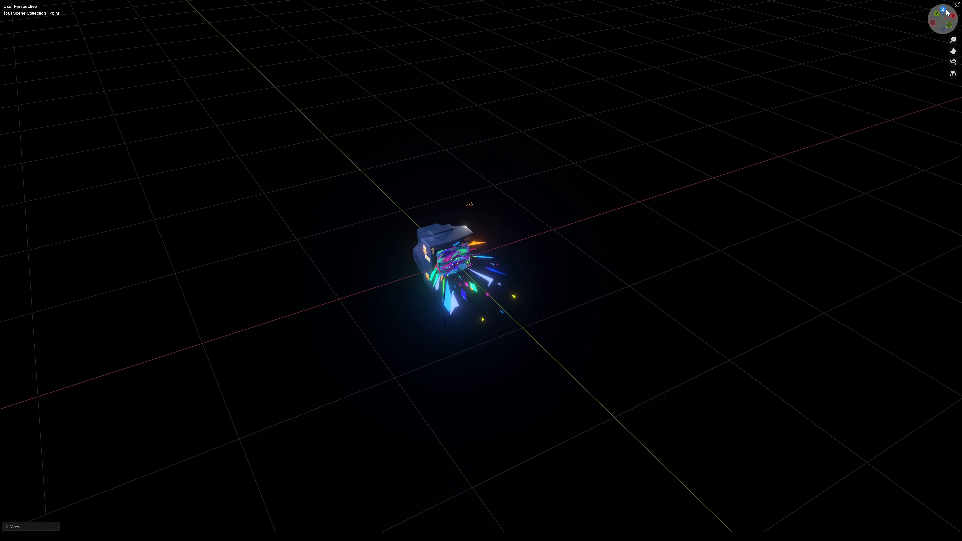
click(957, 5)
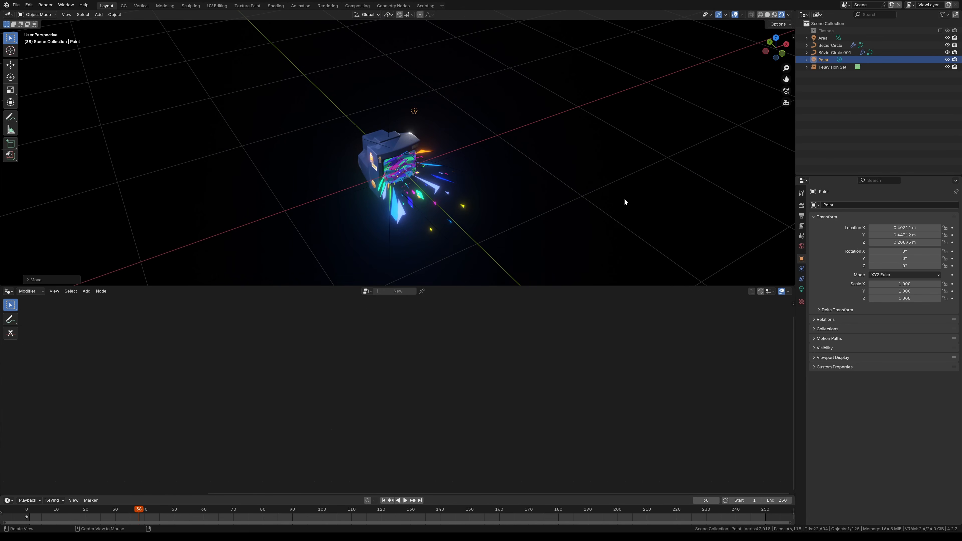
Step: Set the point light's color to turquoise with hue 0.437 and full saturation
click(802, 290)
click(909, 247)
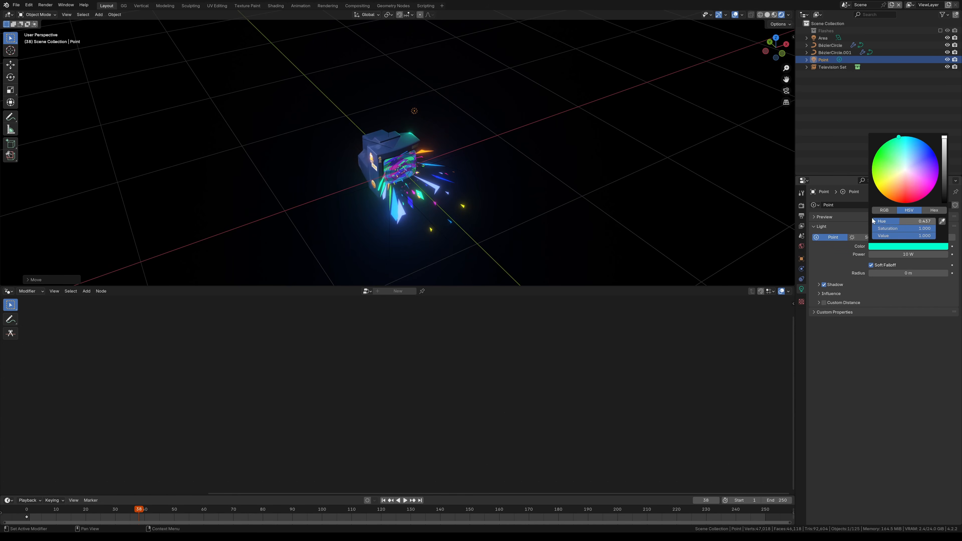
Step: Hide the viewport overlays and play the animation to review the lit television with its shards
middle_drag(414, 194, 439, 197)
scroll(439, 198, up, 3)
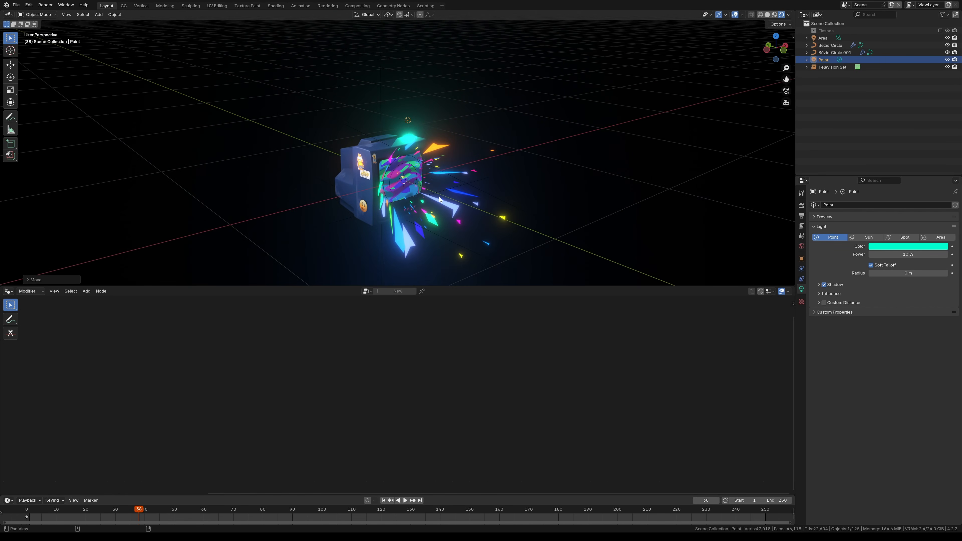
key(shift+alt+z)
key(space)
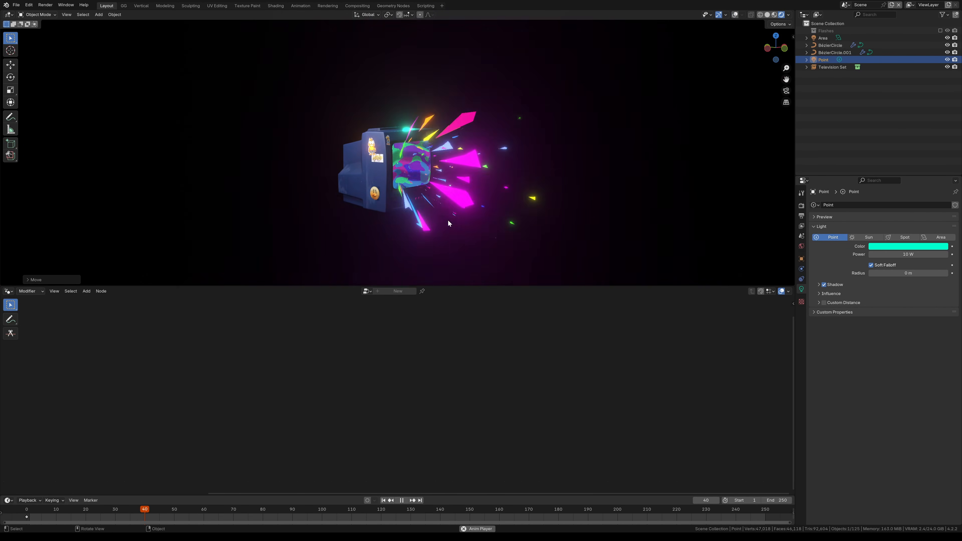
Step: Stop the playback, switch the node editor to the Compositor, and insert a Lens Distortion node between Glare and Composite
key(space)
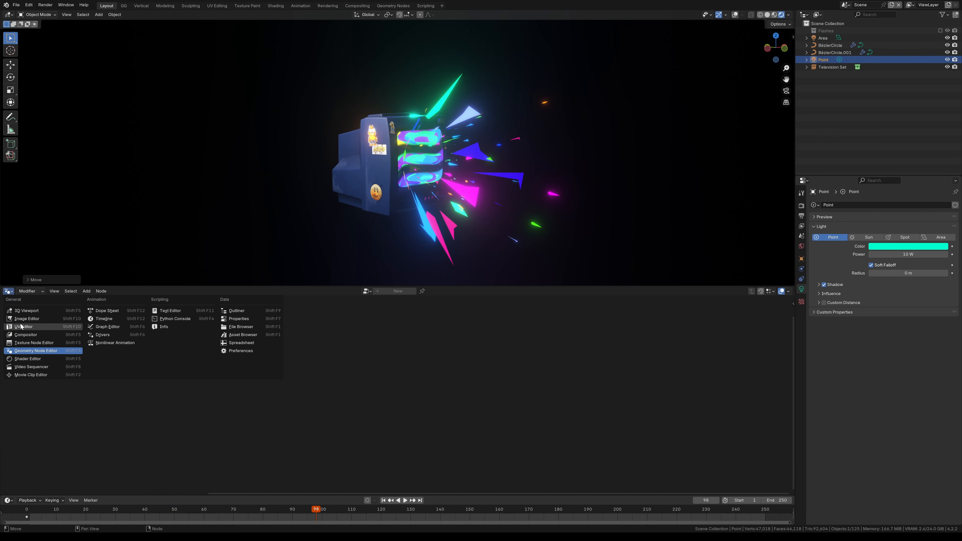
click(24, 335)
click(201, 362)
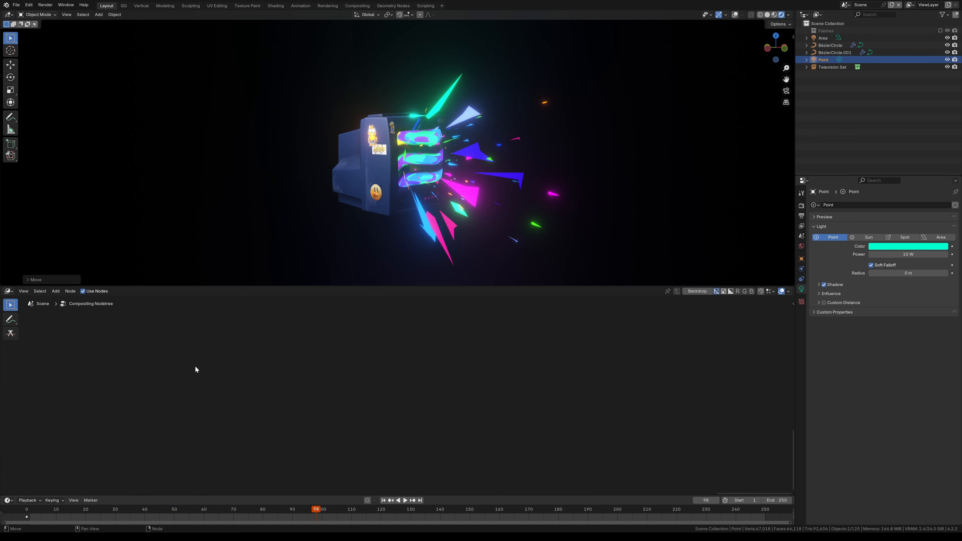
drag(494, 364, 666, 354)
key(shift+a)
click(466, 341)
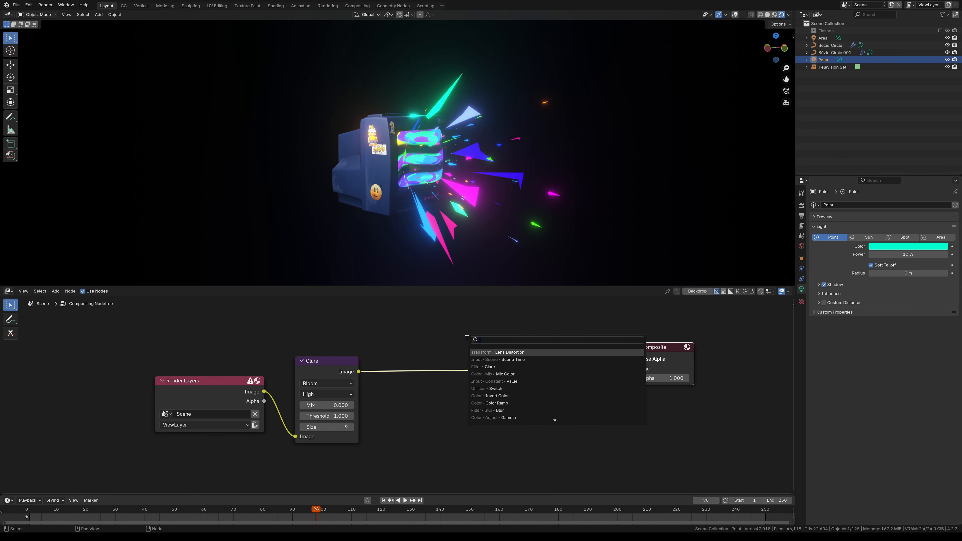
key(Return)
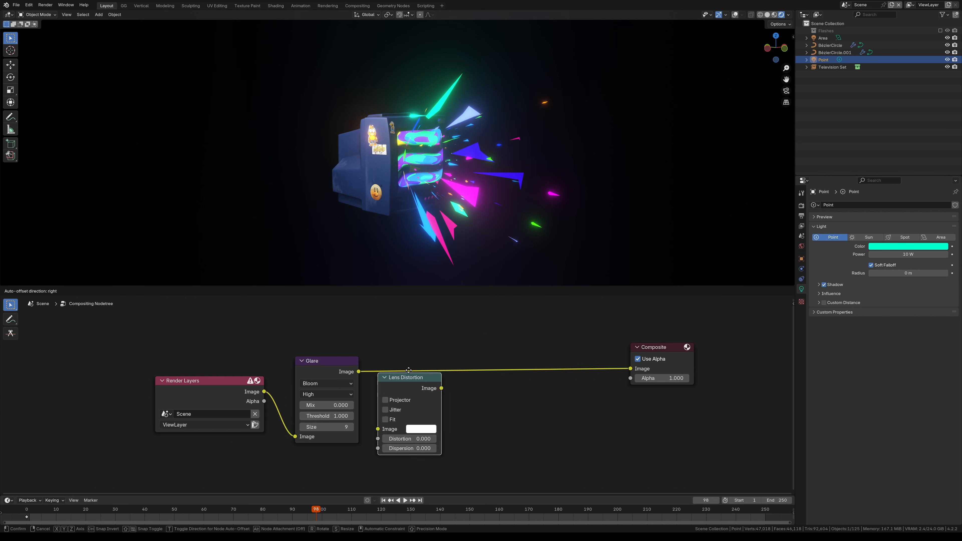
click(420, 355)
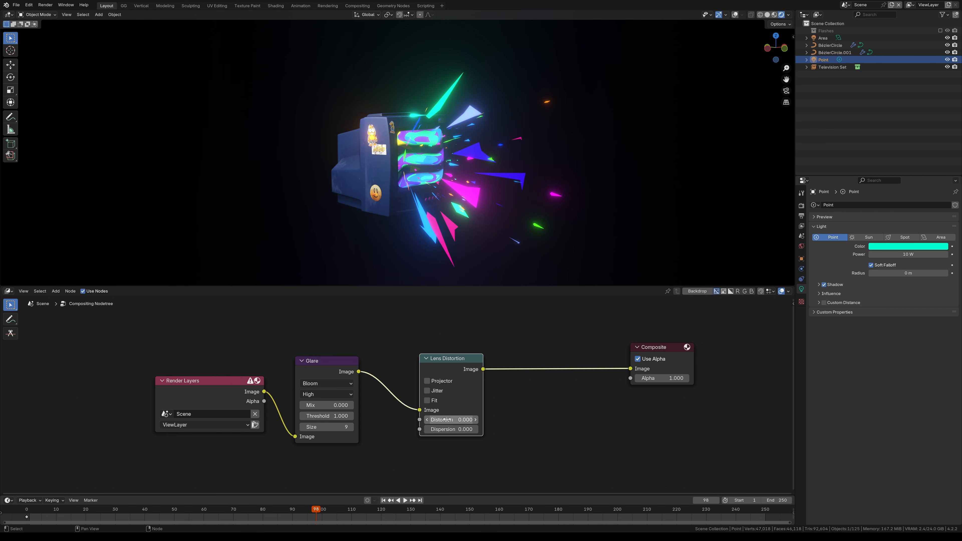
Step: Try a Distortion of 0.630 on the Lens Distortion node, enable Fit, and reset Distortion to 0
drag(447, 419, 502, 427)
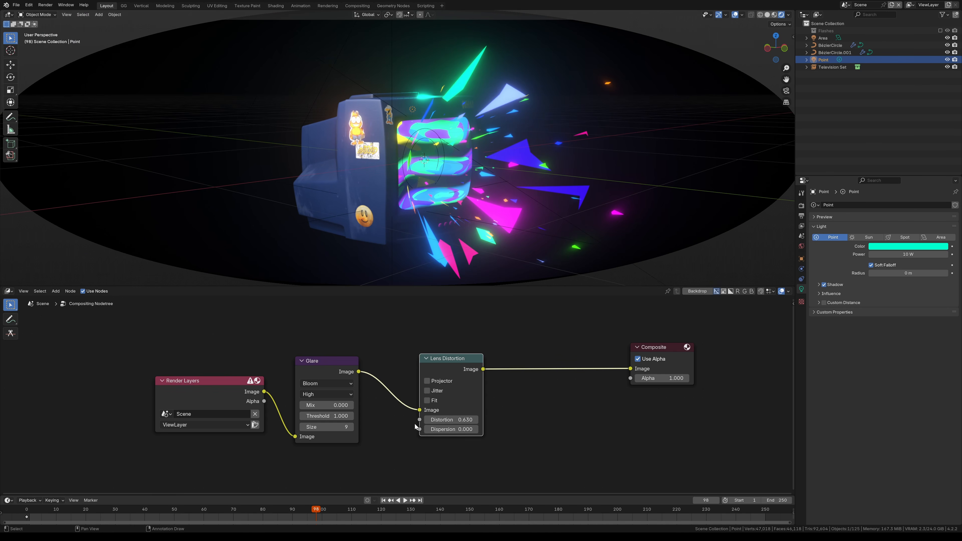
click(428, 401)
scroll(504, 164, down, 2)
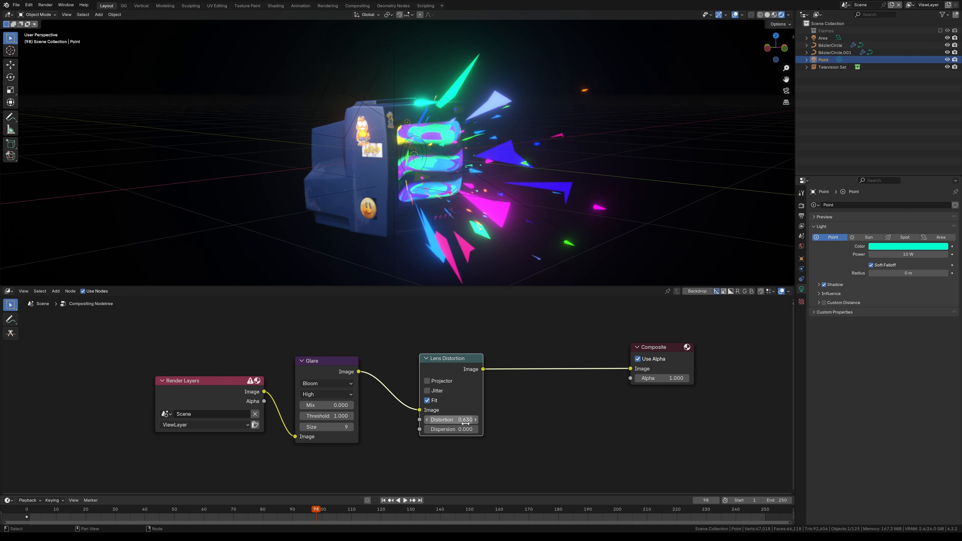
key(Return)
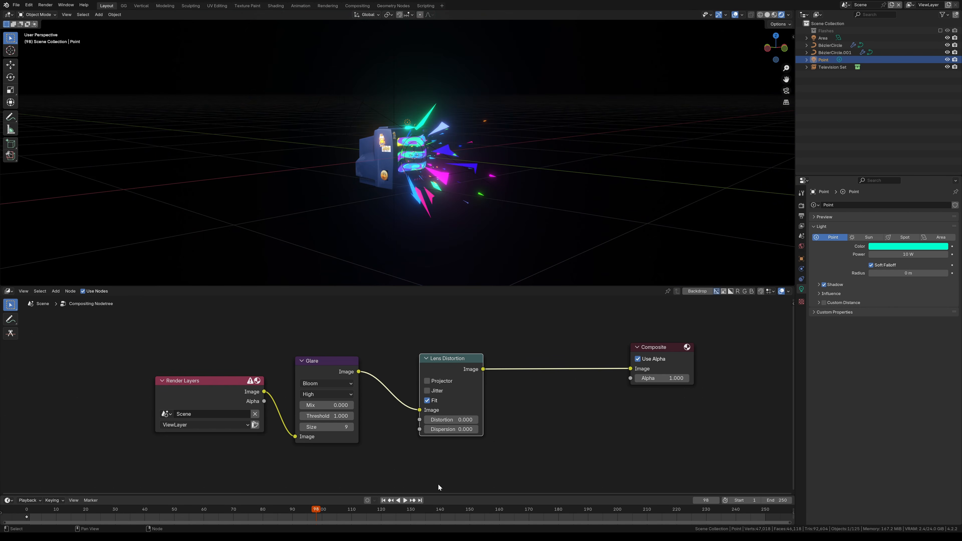
Step: Set the Lens Distortion node's Dispersion to 0.700 and play the animation to review the color fringing on the shards
ctrl+middle_drag(482, 205, 491, 175)
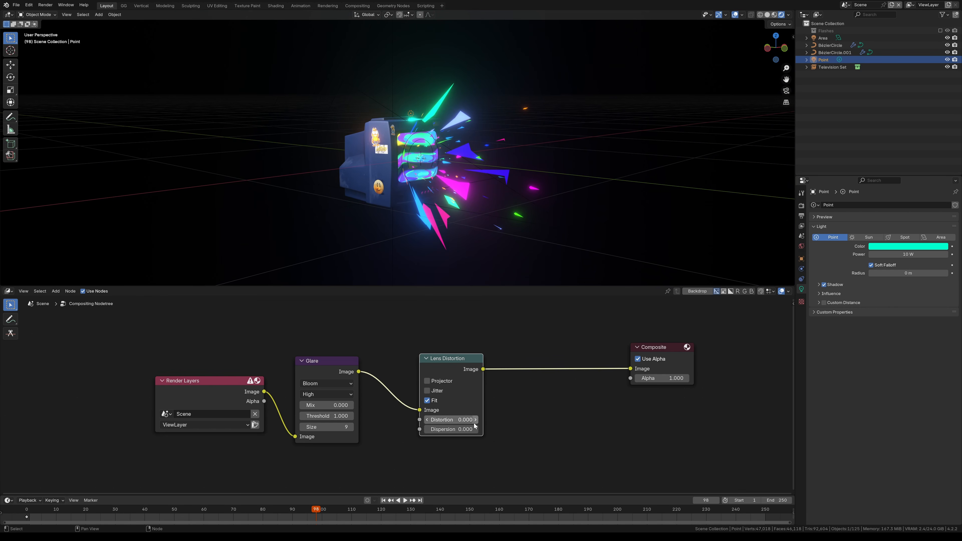
ctrl+drag(448, 430, 580, 429)
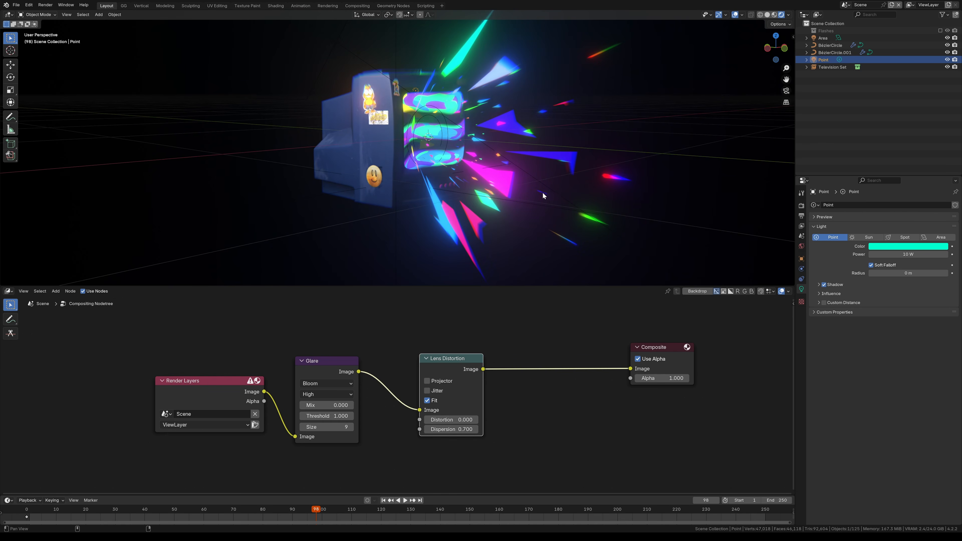
shift+middle_drag(543, 192, 681, 114)
middle_drag(642, 172, 596, 160)
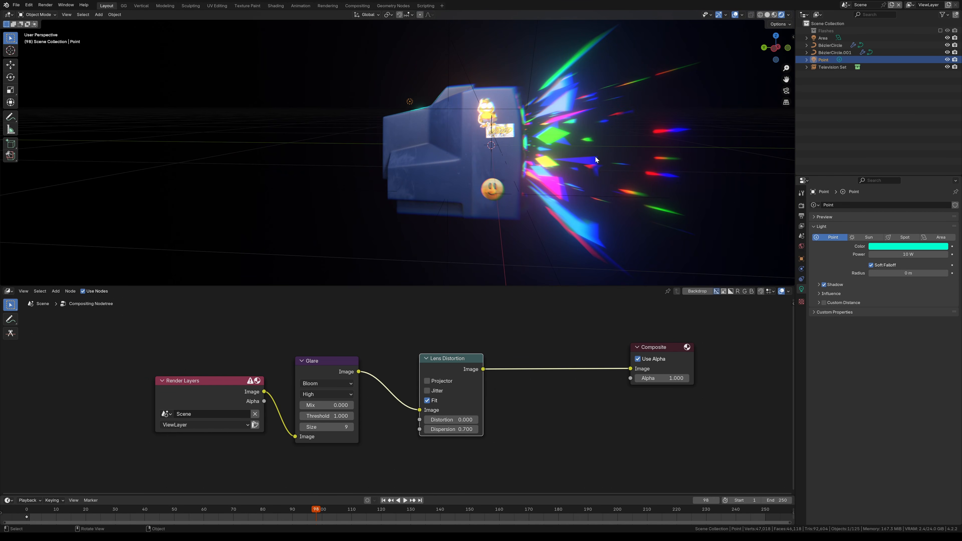
middle_drag(492, 194, 472, 222)
key(space)
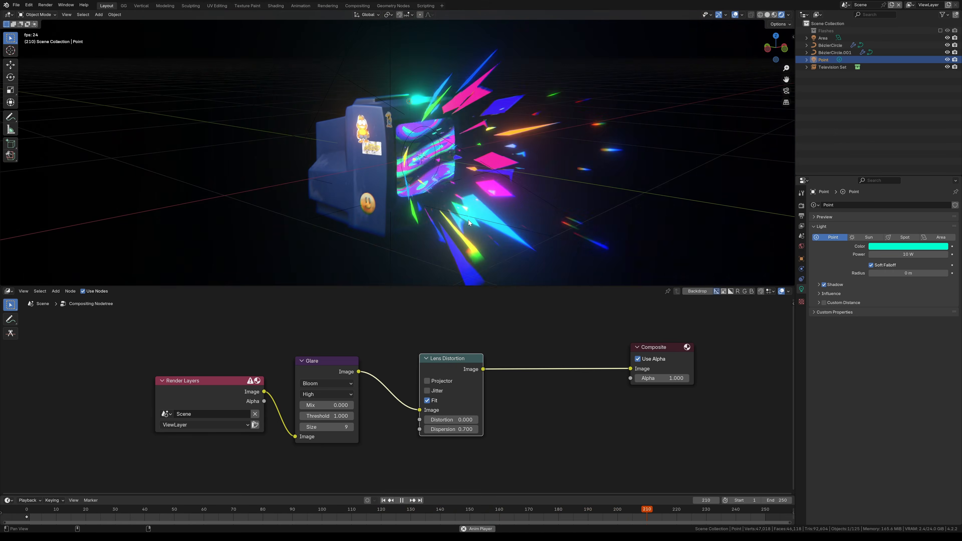
Step: Open the Lens Distortion node's Distortion value for editing
click(451, 429)
key(Return)
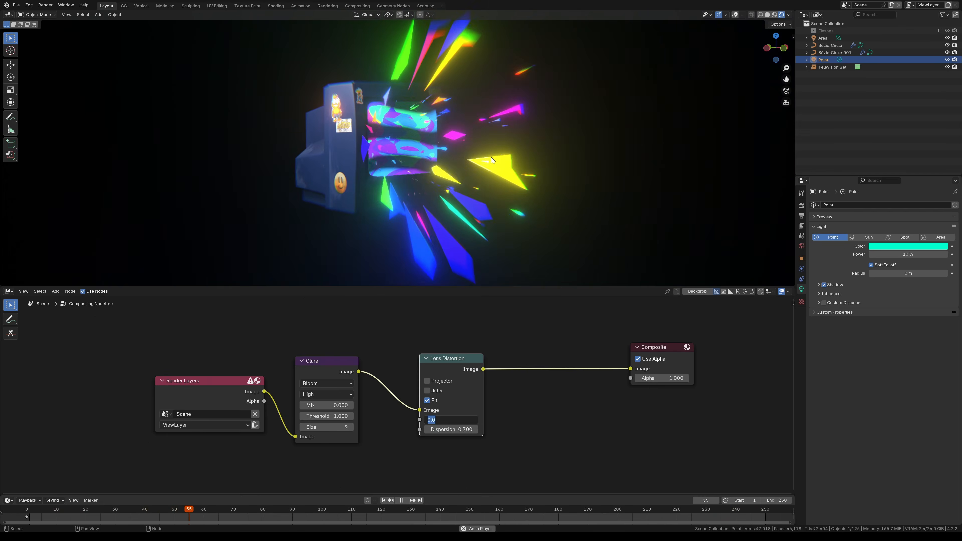